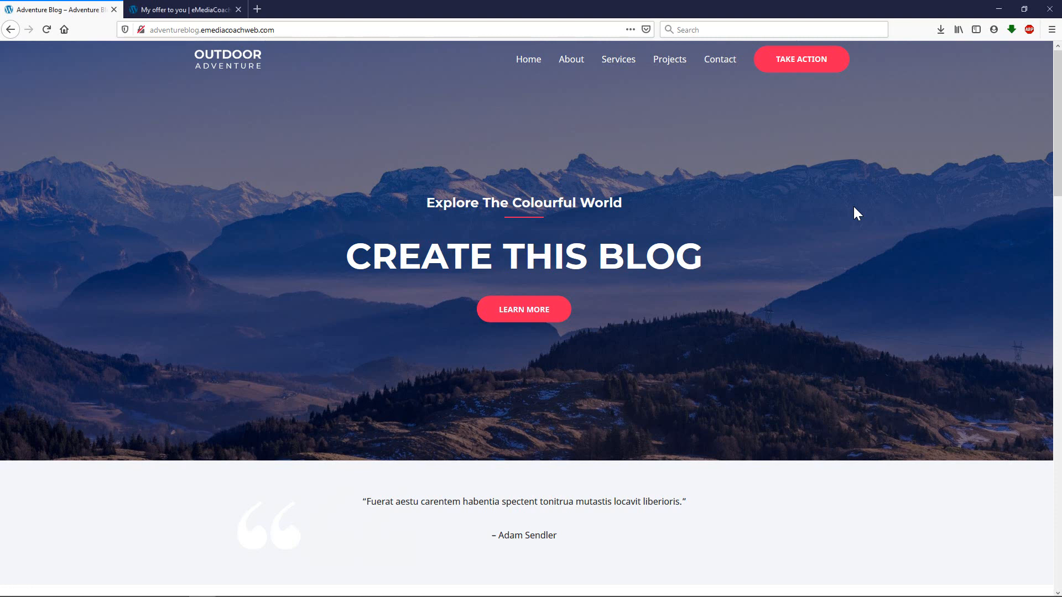
Step: Preview the Adventure Blog home page in the responsive mobile view and return to the desktop view
key(ctrl+shift+m)
scroll(558, 239, down, 20)
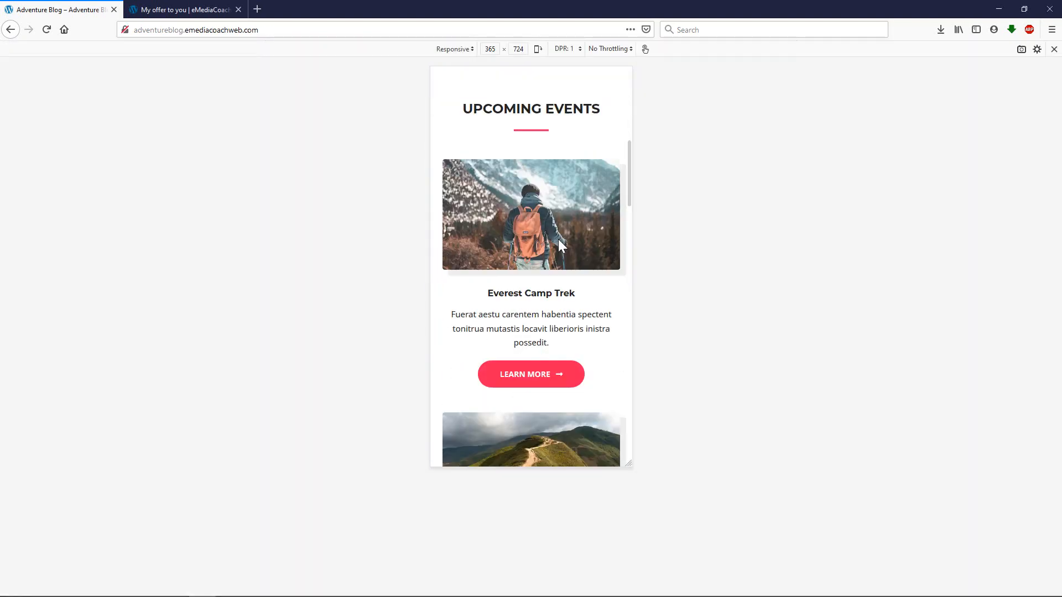
scroll(559, 238, up, 20)
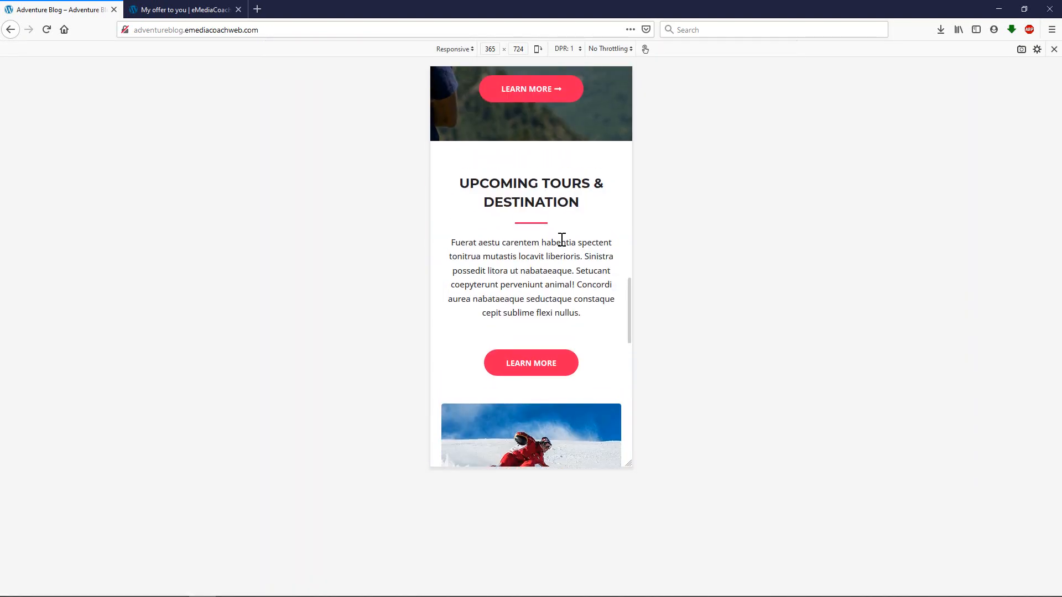
key(ctrl+shift+m)
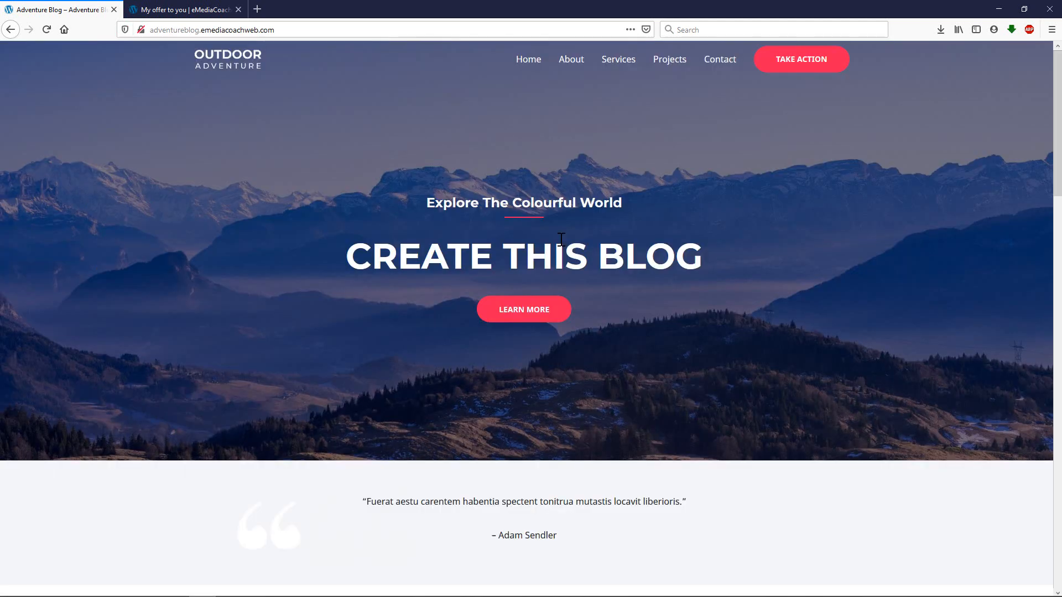
Step: Visit the demo site's Projects page and look through its Water Sports, snow sports and Camping sections
click(658, 66)
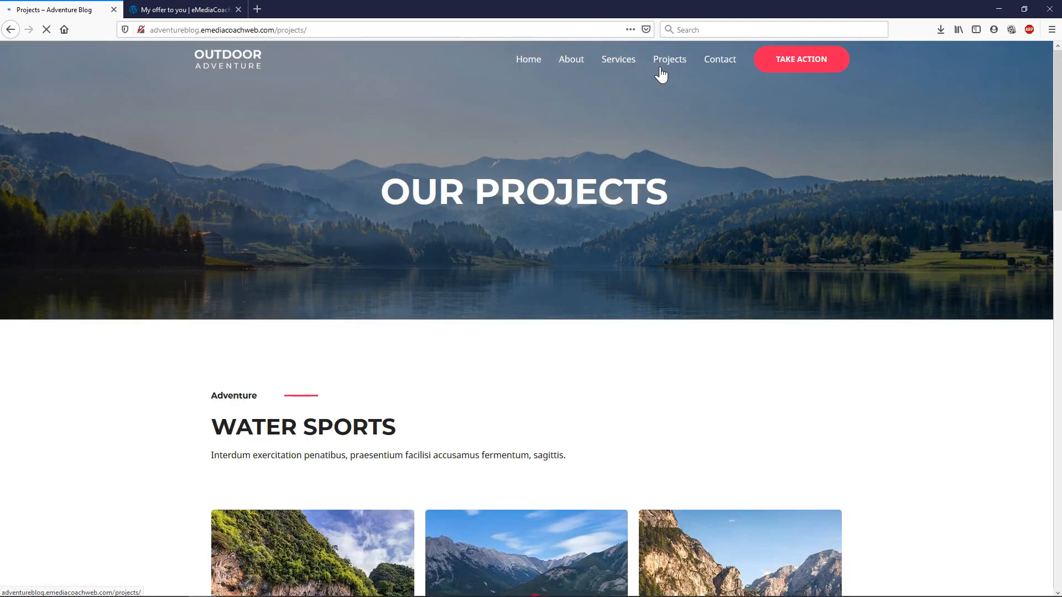
scroll(675, 185, down, 12)
scroll(702, 232, down, 10)
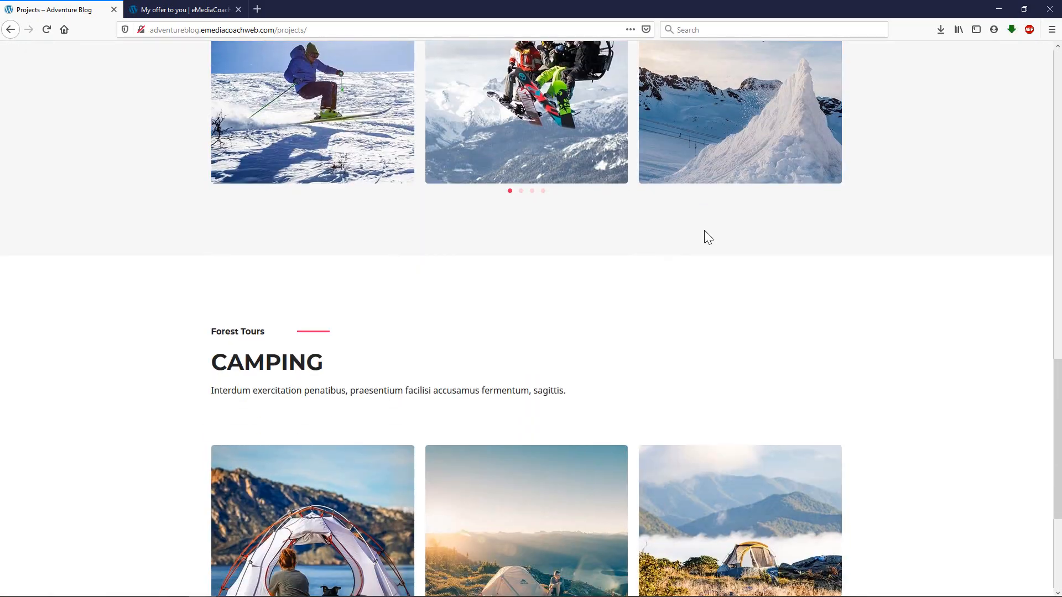
scroll(709, 227, up, 10)
scroll(709, 224, up, 10)
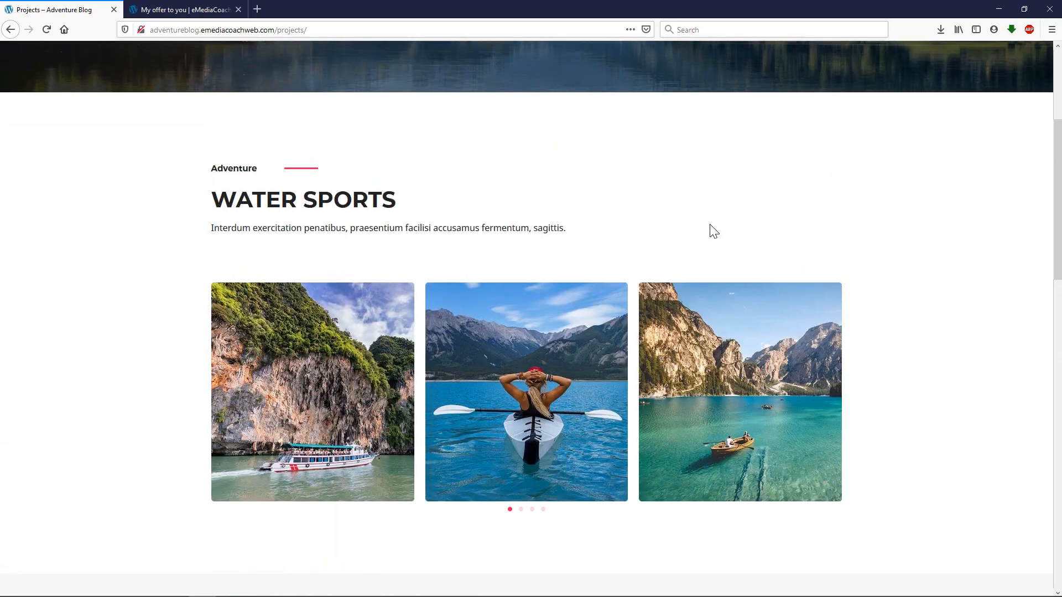
Step: Visit the demo site's Contact page and review its message form and contact information
click(729, 62)
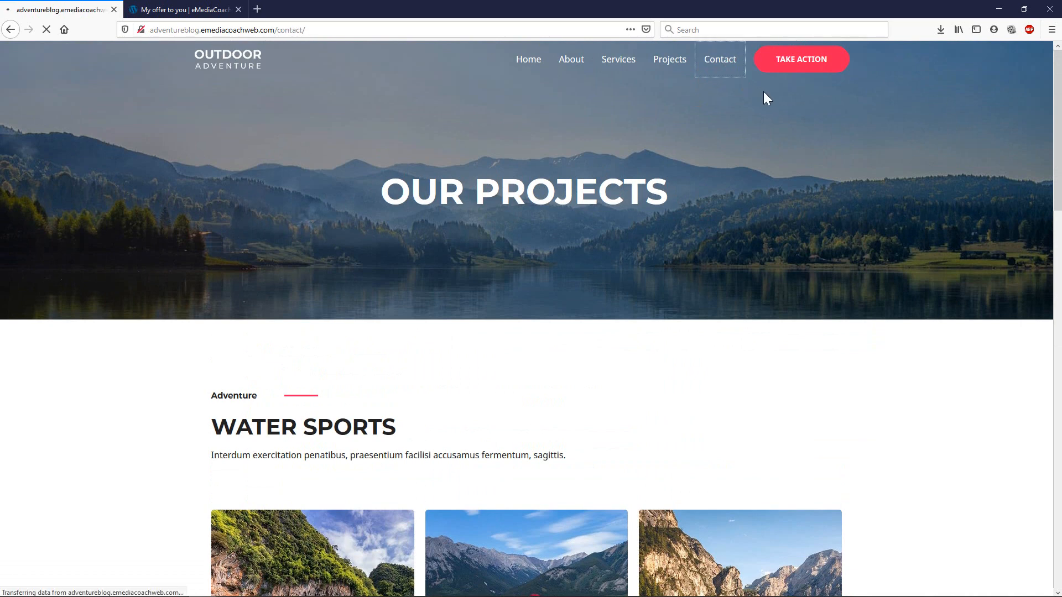
scroll(861, 166, down, 4)
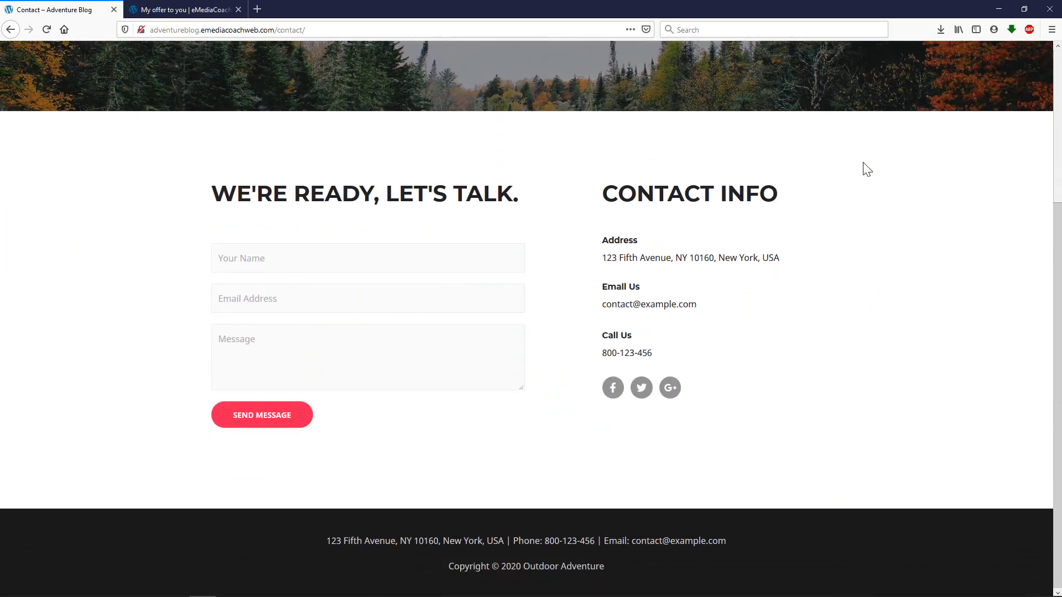
scroll(704, 133, up, 4)
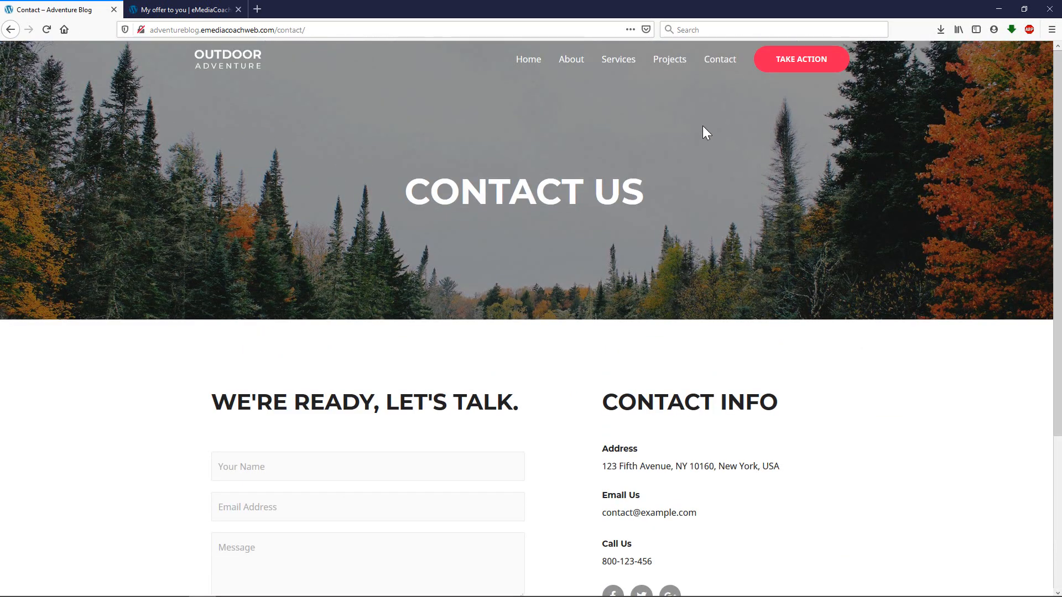
Step: Return to the demo's Home page and examine its events, Explore the World and tours sections
click(532, 68)
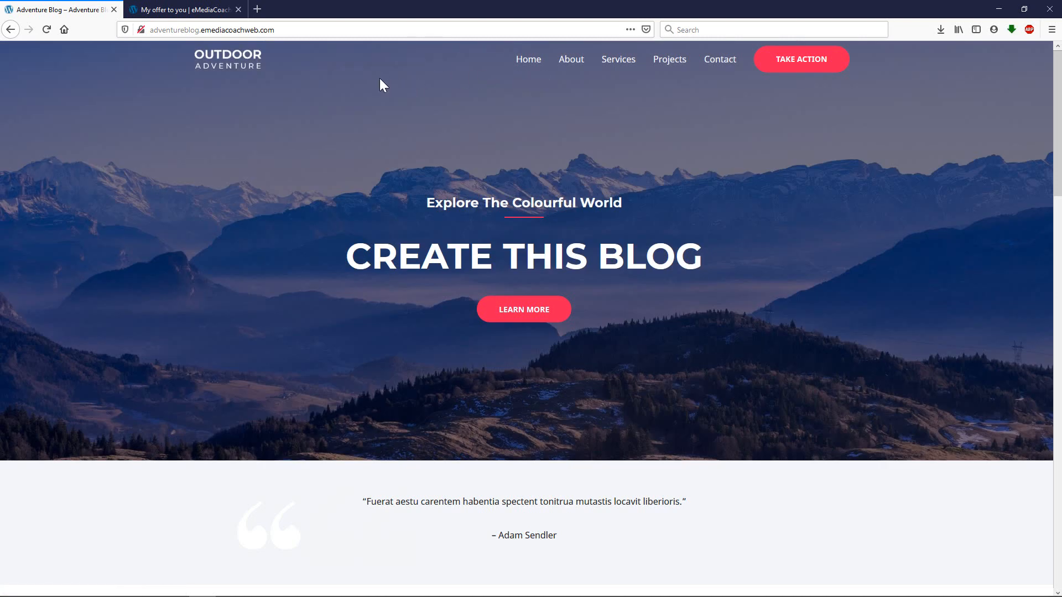
scroll(379, 83, down, 10)
scroll(381, 87, down, 4)
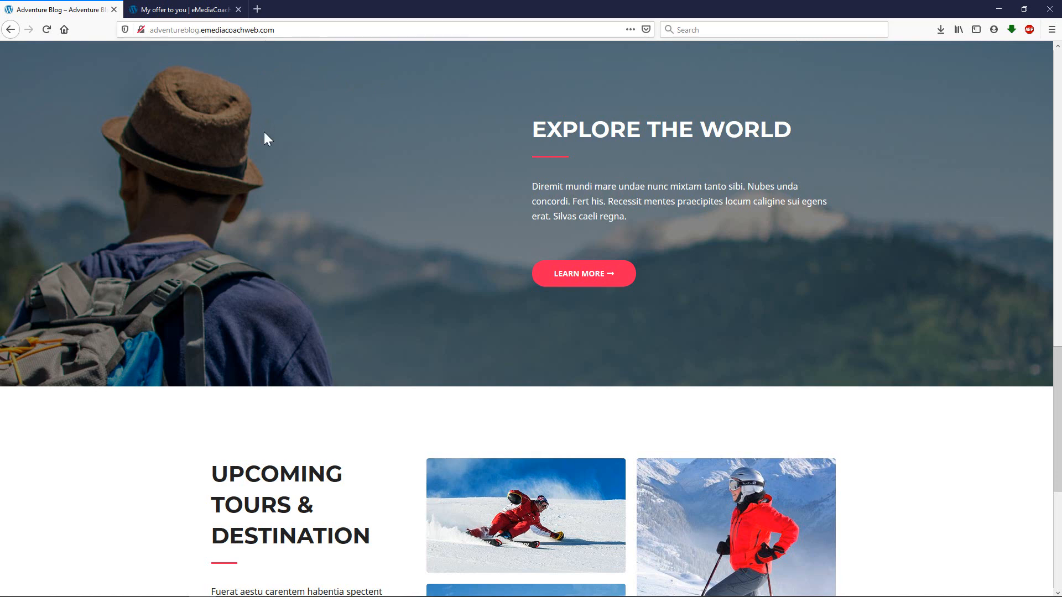
scroll(264, 132, down, 1)
scroll(265, 133, up, 8)
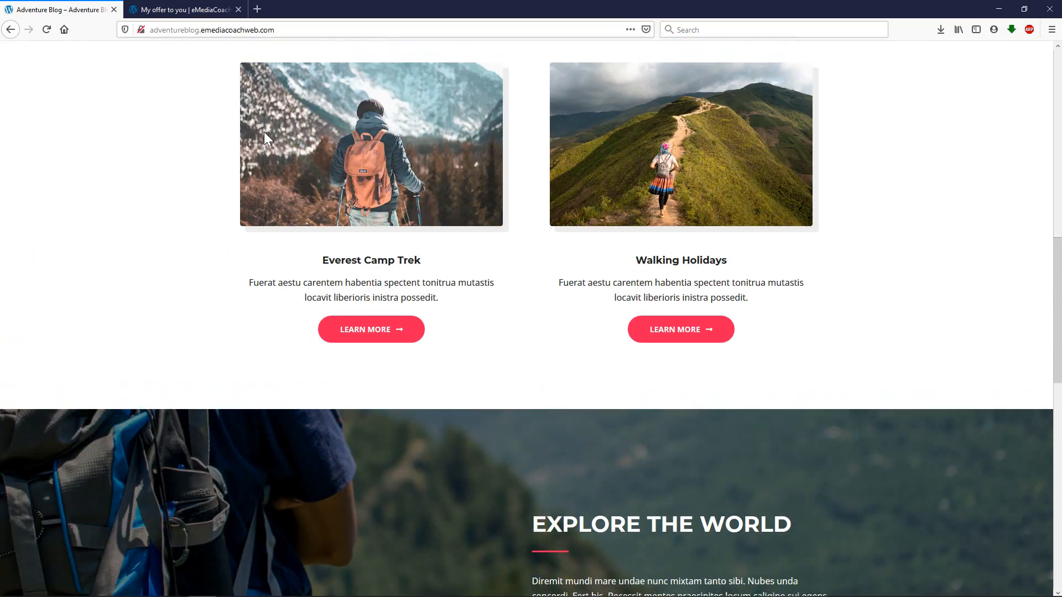
scroll(249, 235, down, 5)
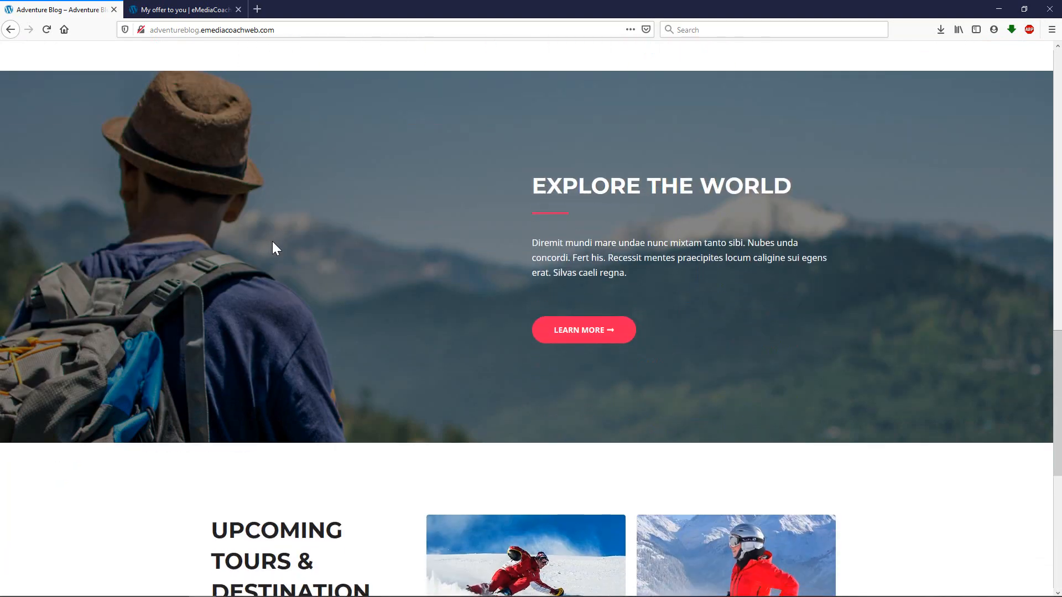
scroll(271, 243, up, 8)
scroll(260, 227, up, 10)
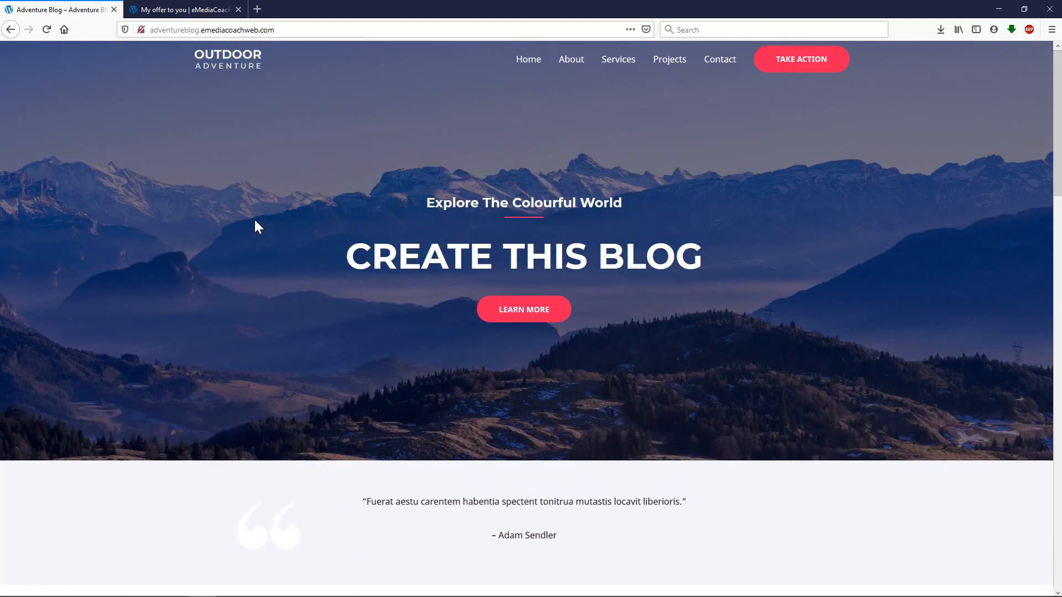
Step: On the eMediaCoach offer page, choose Adventure Blog as the design in the Step 2 request form
click(190, 11)
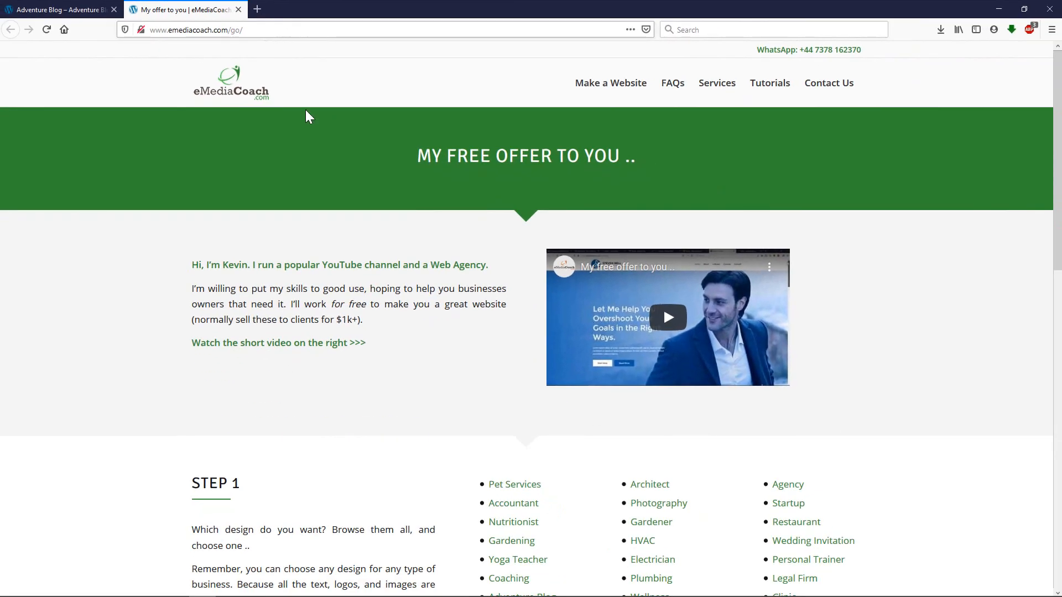
scroll(352, 265, down, 1)
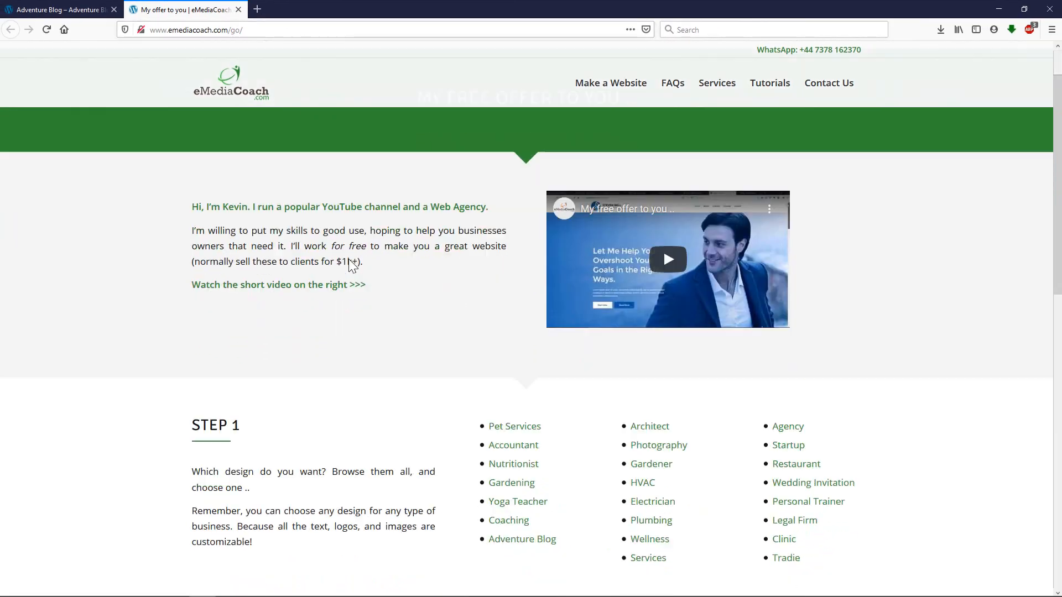
scroll(352, 265, down, 2)
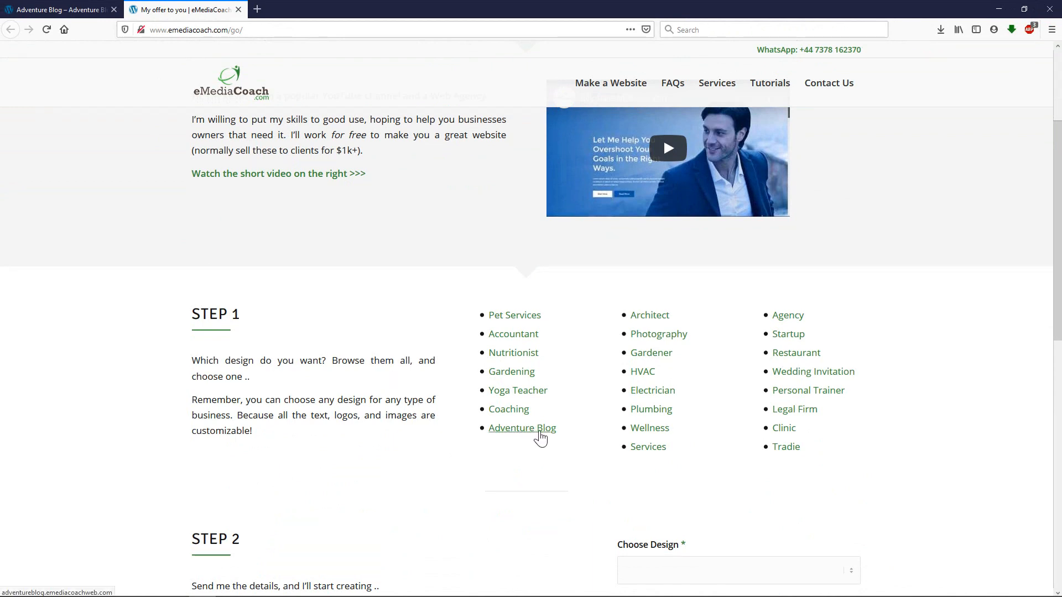
scroll(540, 436, down, 4)
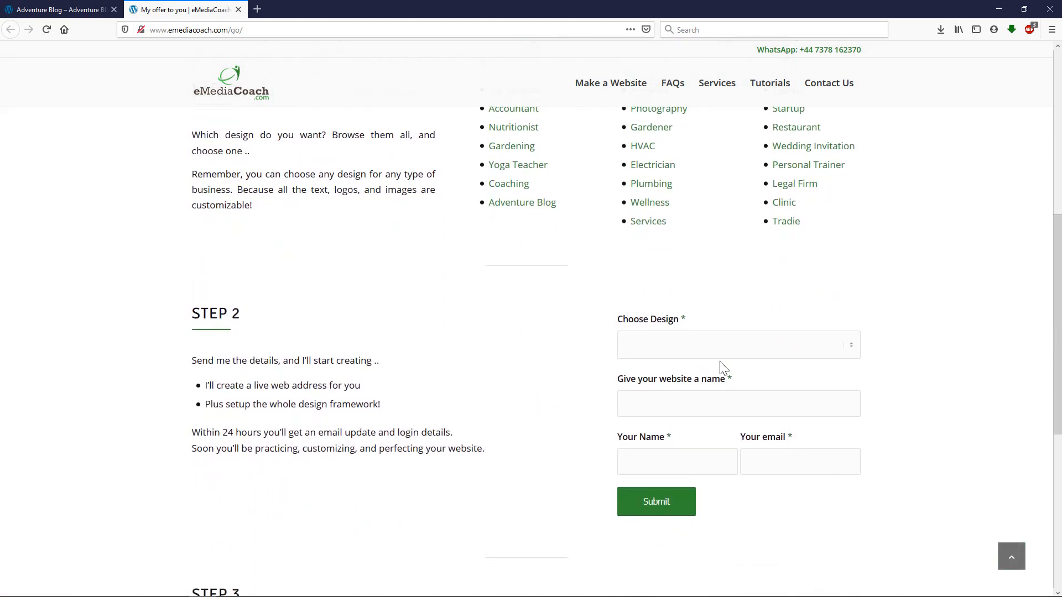
click(755, 352)
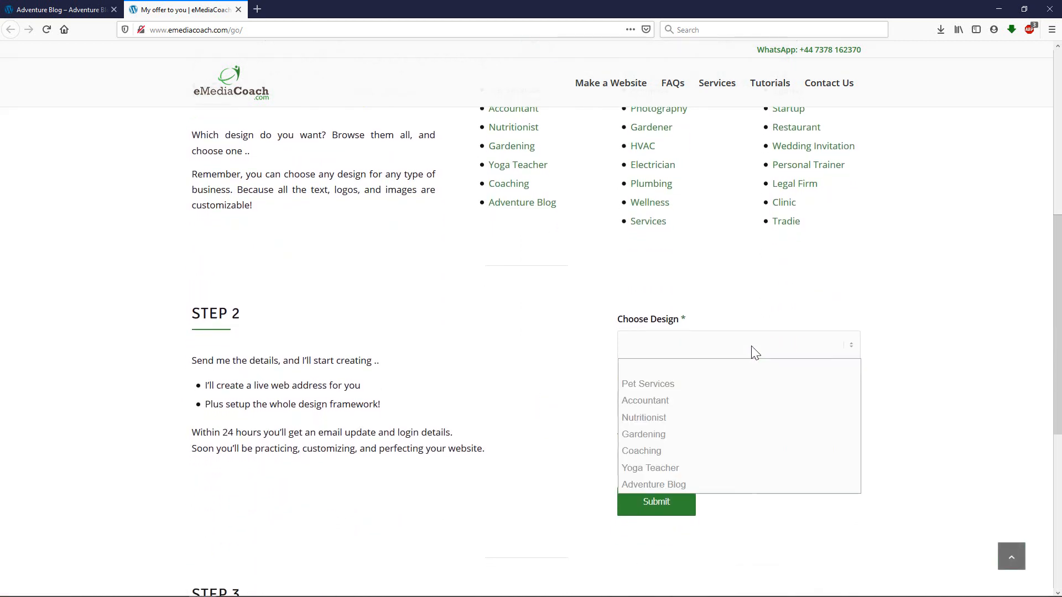
click(677, 484)
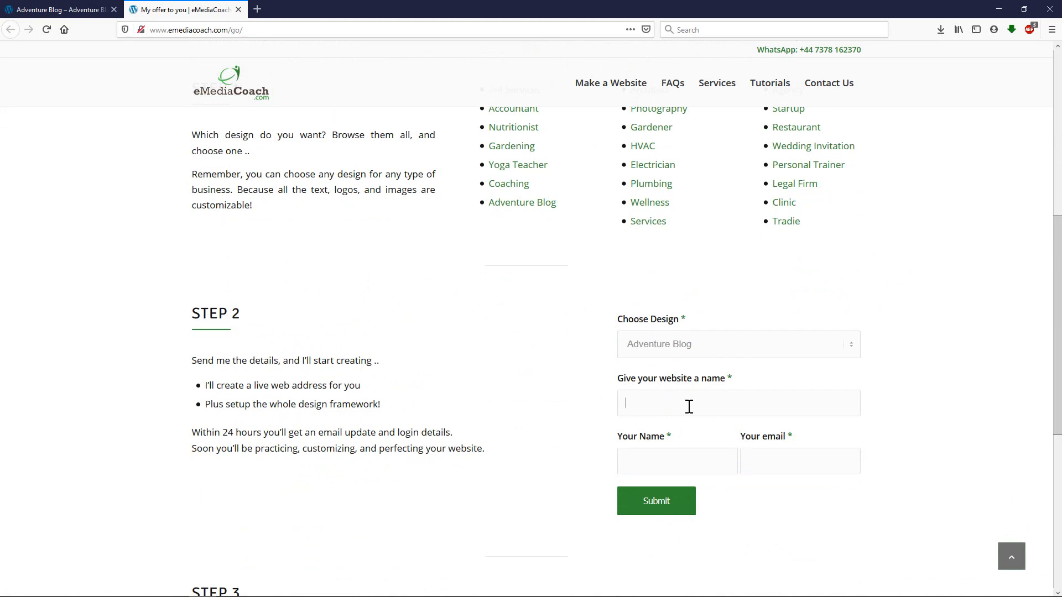
Step: Name the website Adventure Blog, fill in the requester's name and email, and submit the request form
text(Adventure Blog)
click(680, 466)
text(James)
click(780, 466)
text(e)
click(773, 483)
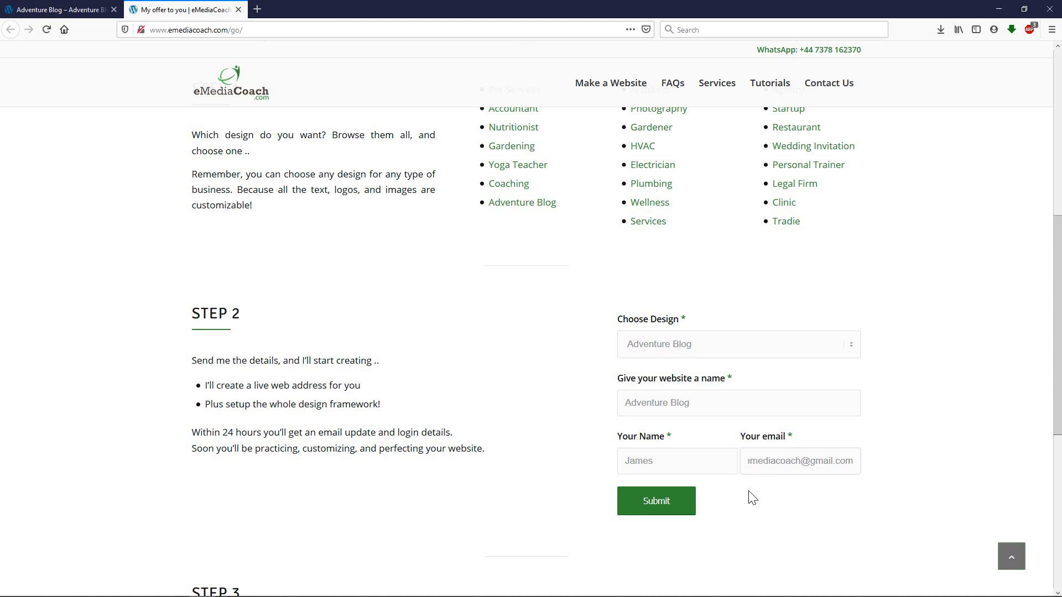
click(684, 508)
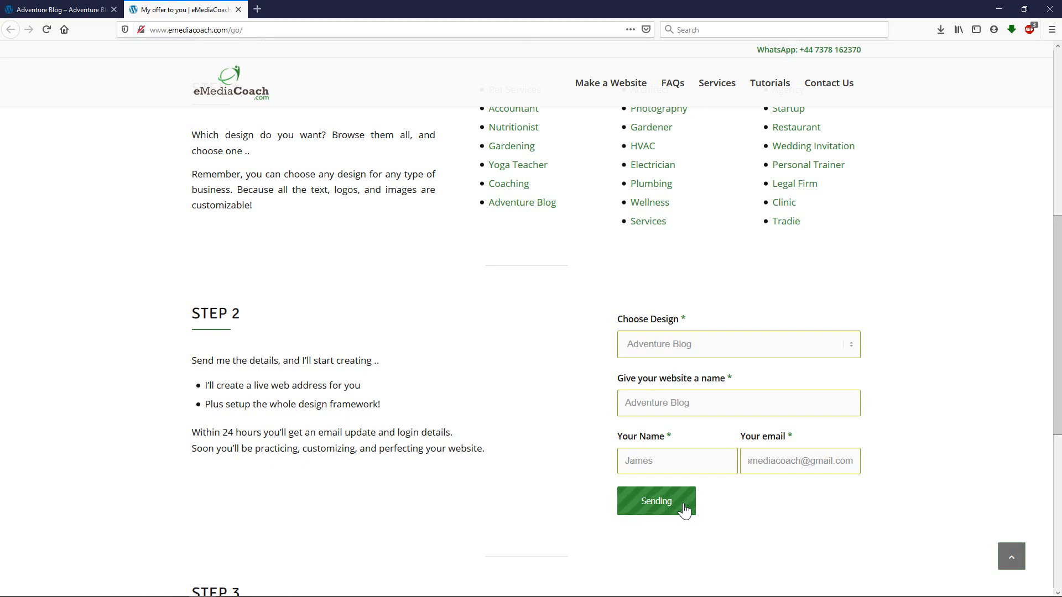
scroll(684, 504, down, 5)
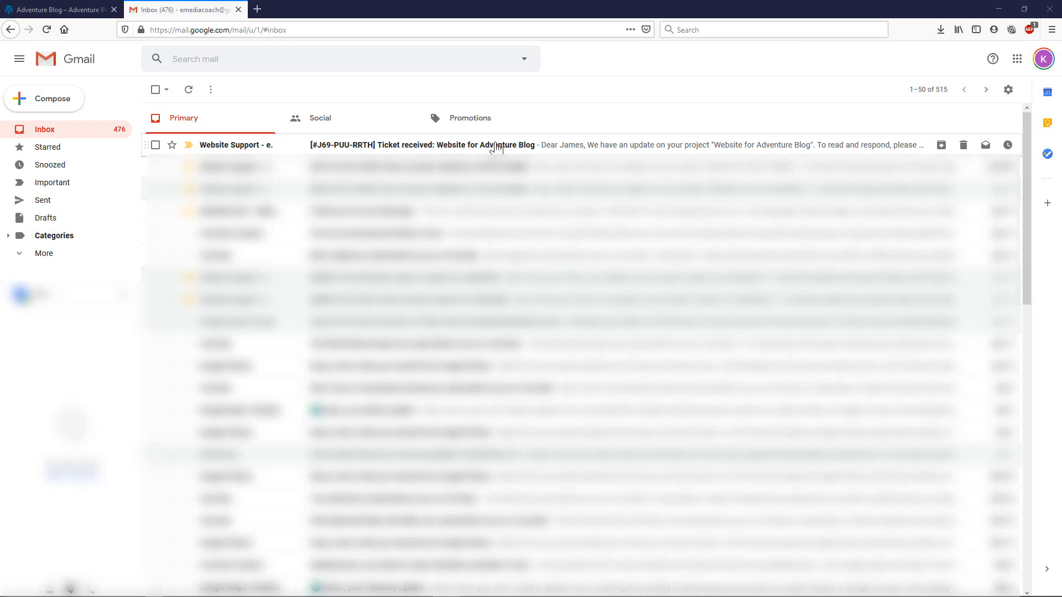
Step: In Gmail, check Promotions for the request confirmation, and open the ticket linked in the Website for Adventure Blog email
click(480, 128)
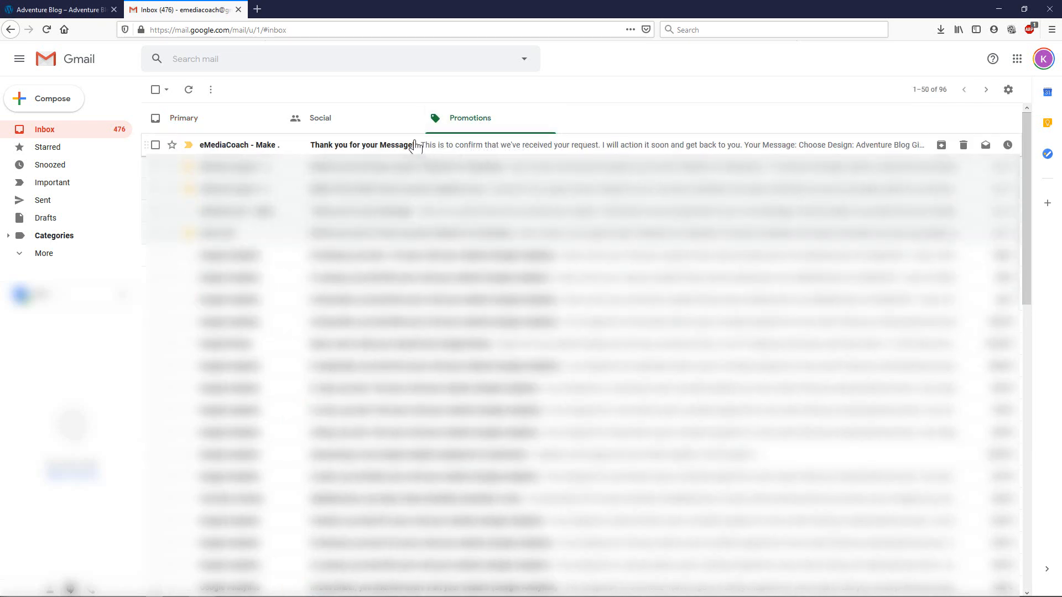
click(234, 129)
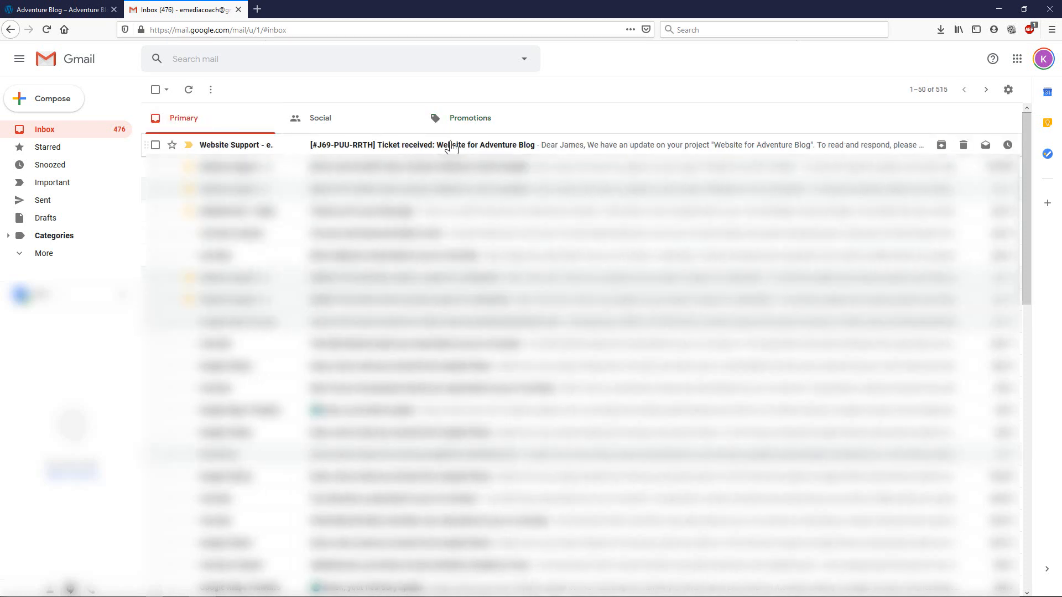
click(445, 146)
click(386, 211)
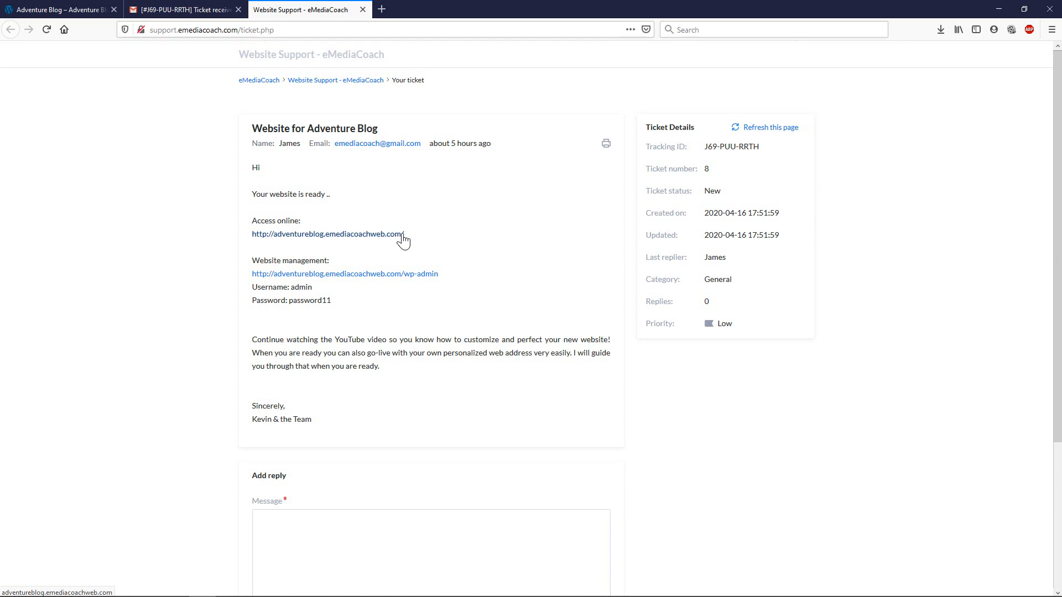
Step: Open the ticket's online access link in a new tab and view the live website
right_click(378, 239)
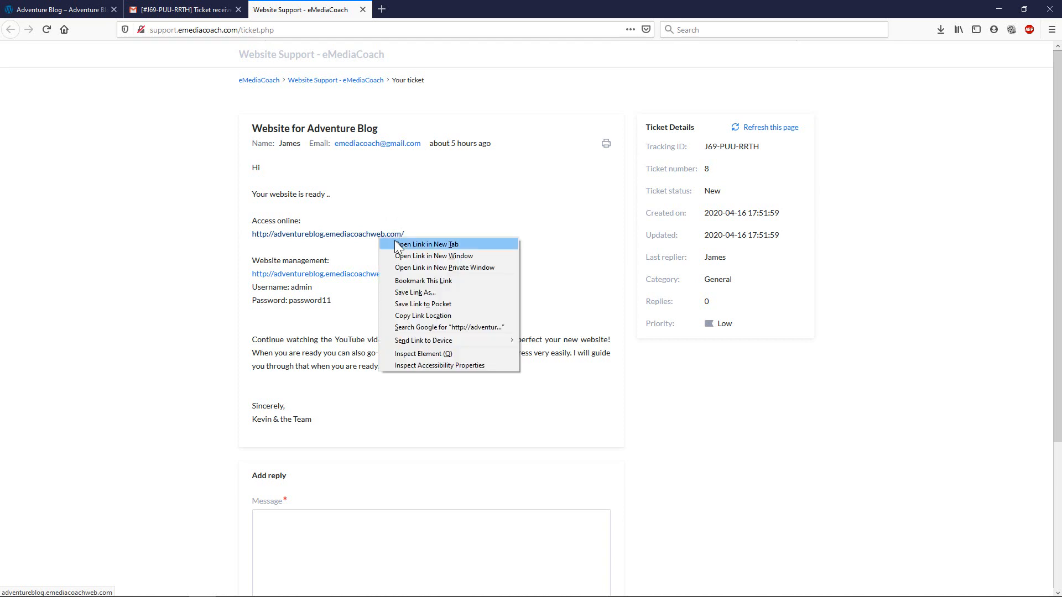
click(395, 244)
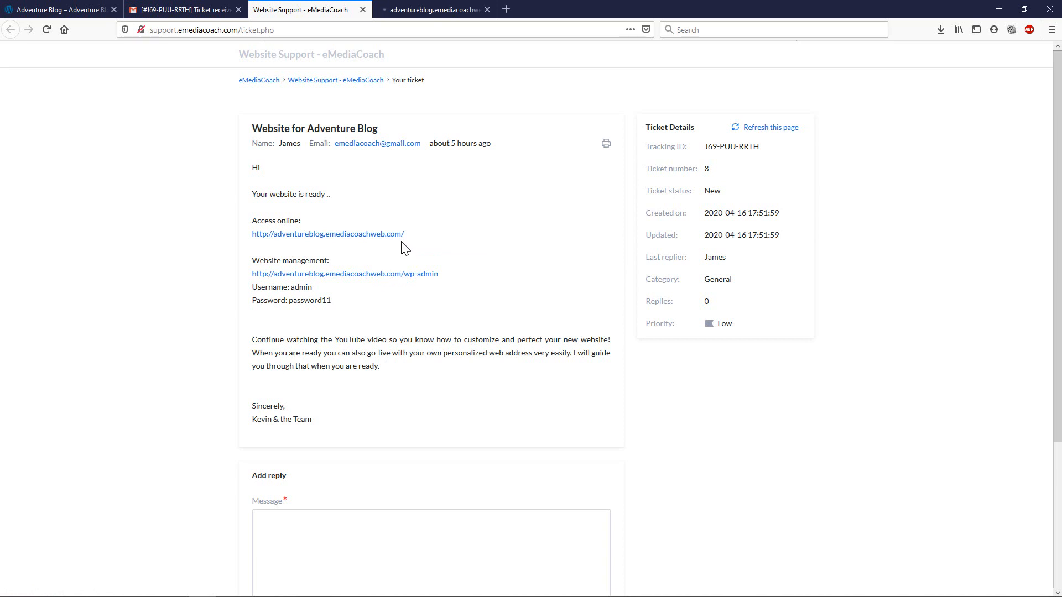
click(457, 18)
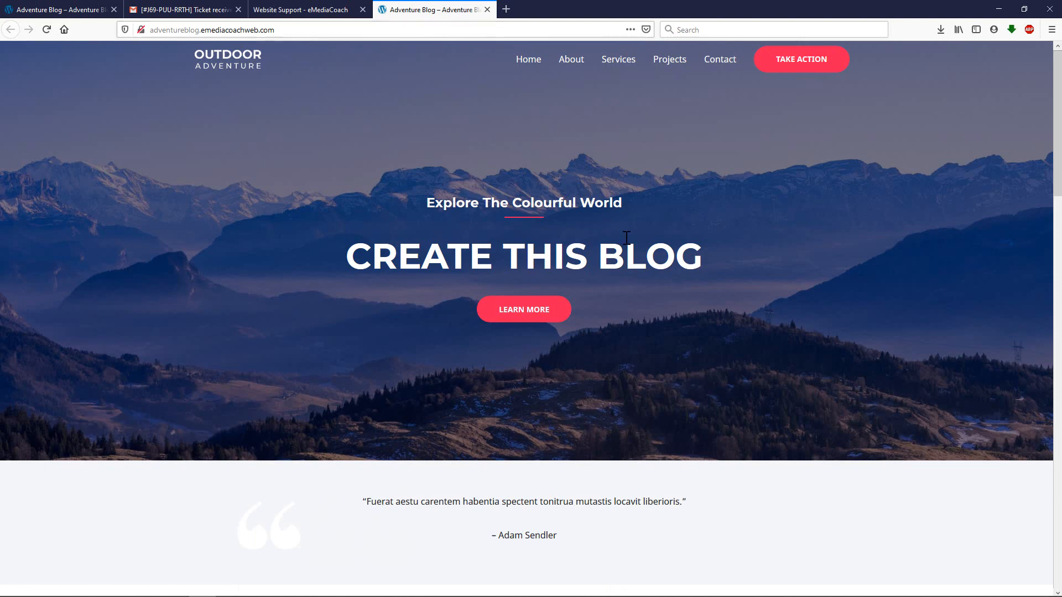
Step: Return to the support ticket and review the website management link and login details
click(331, 10)
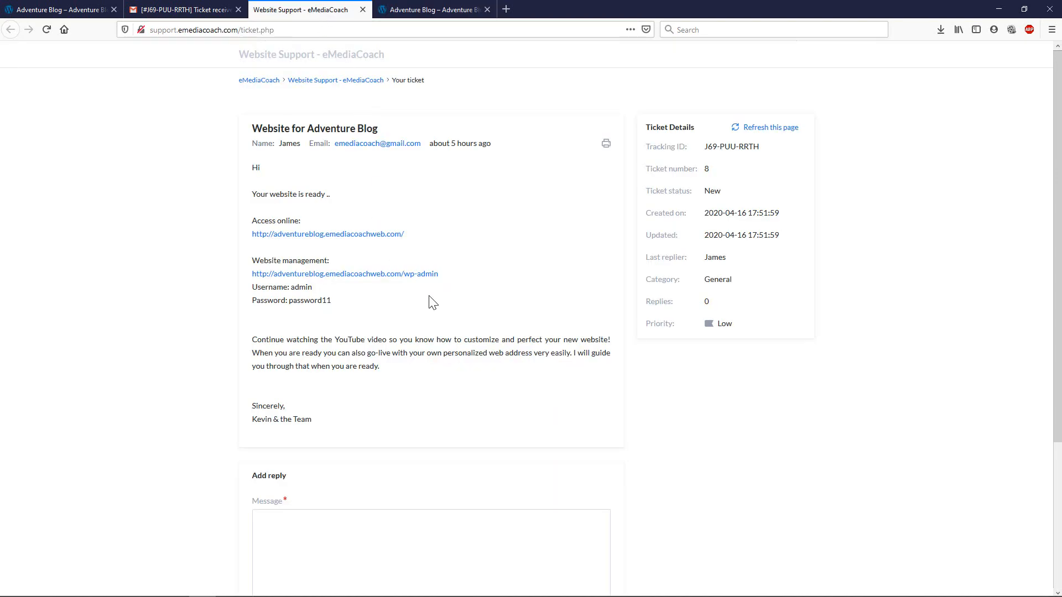
drag(382, 301, 255, 279)
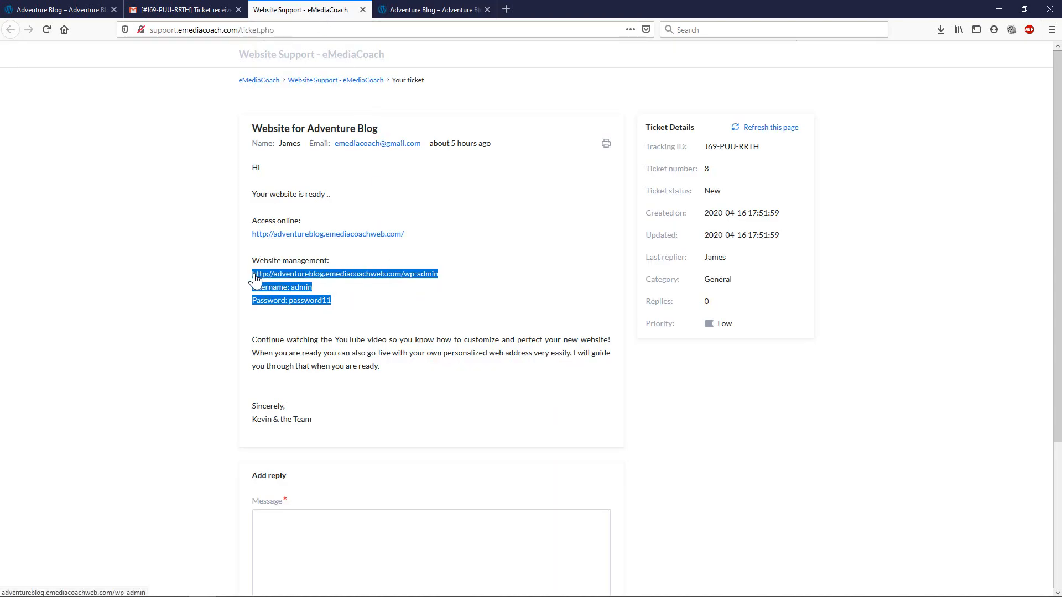
click(354, 301)
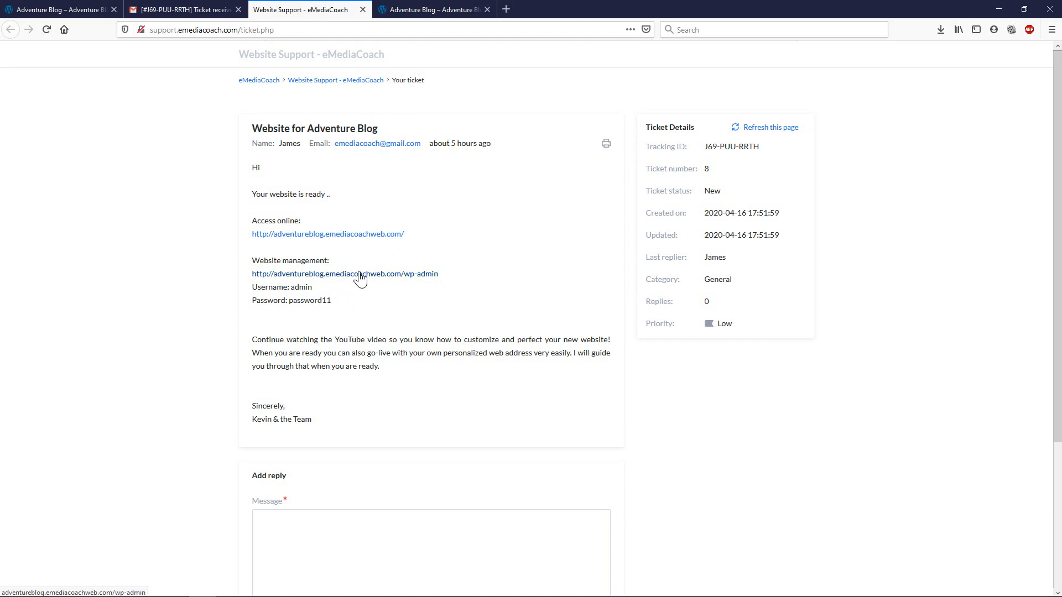
Step: Open the website management link in a new tab and log in to the WordPress dashboard
right_click(359, 273)
click(379, 276)
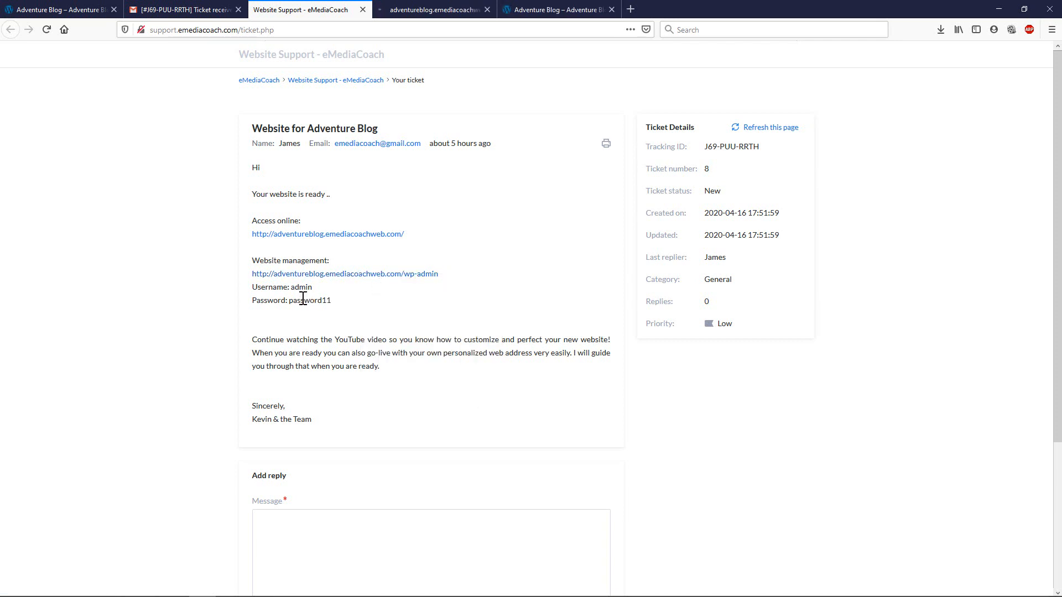
click(425, 13)
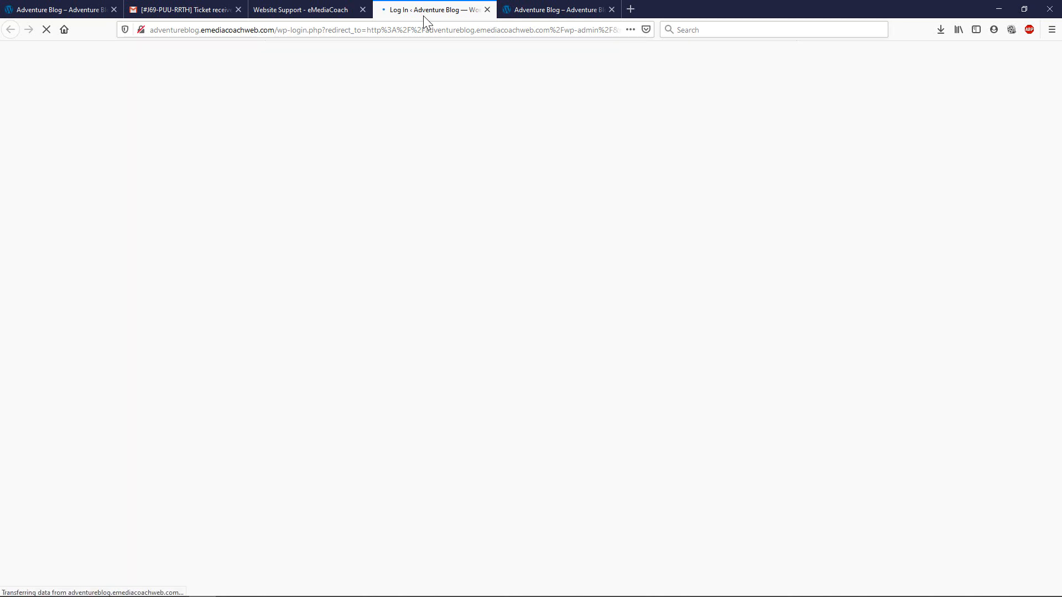
click(583, 303)
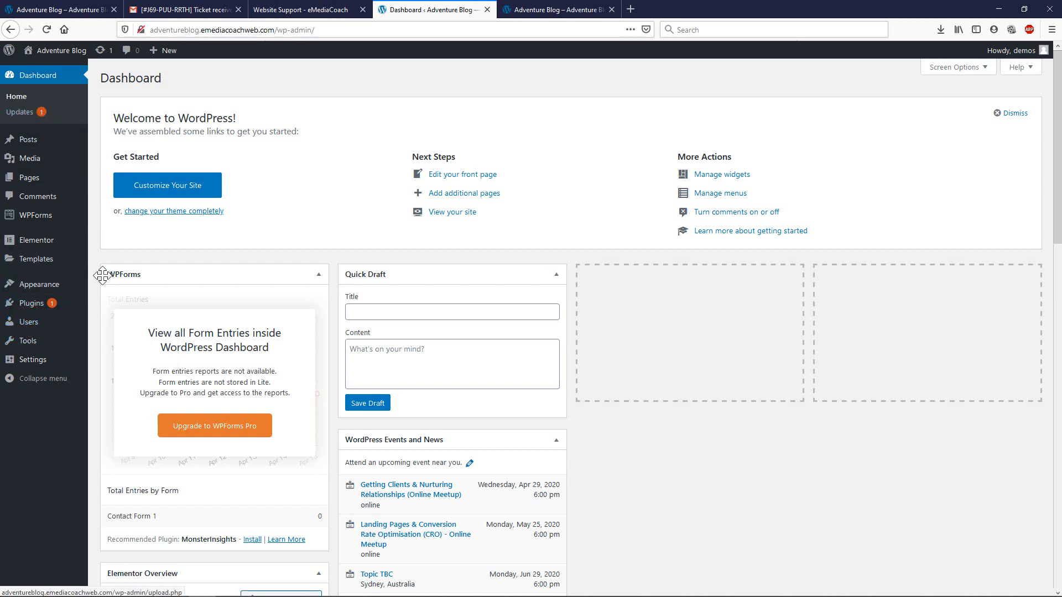
mouse_move(80, 310)
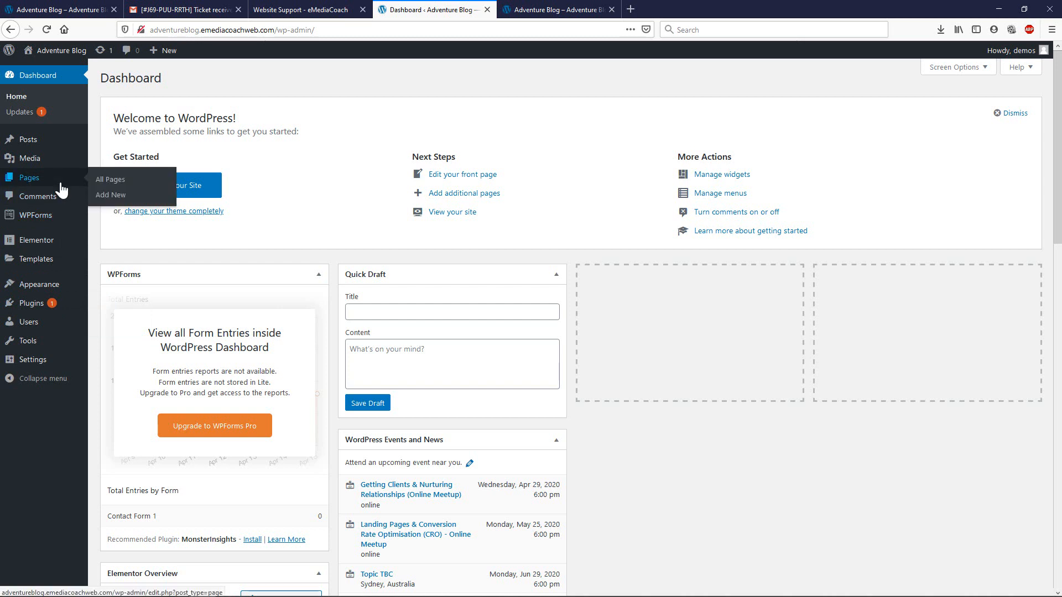
mouse_move(64, 147)
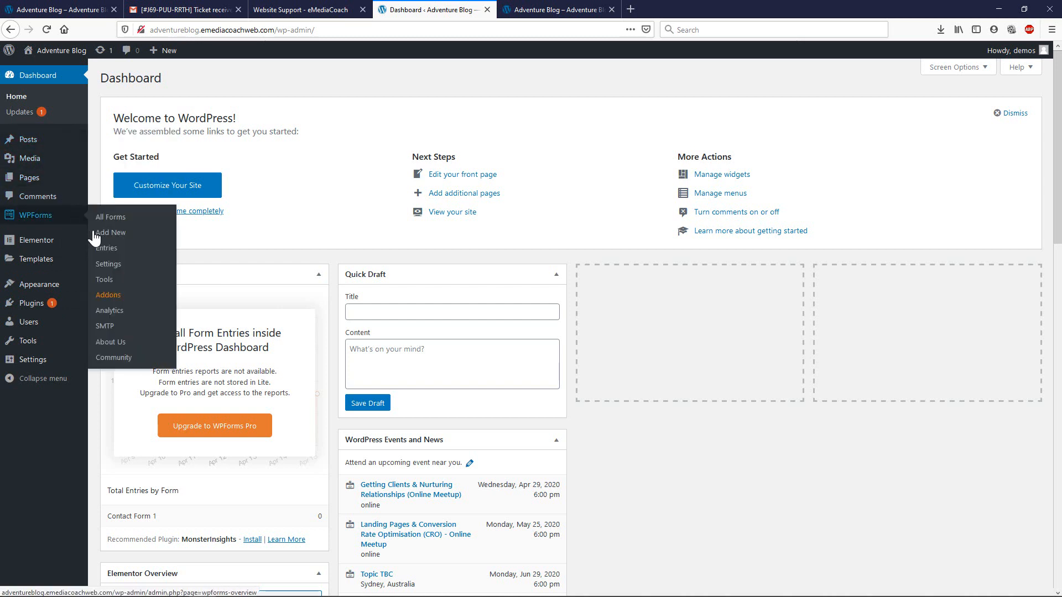
mouse_move(60, 367)
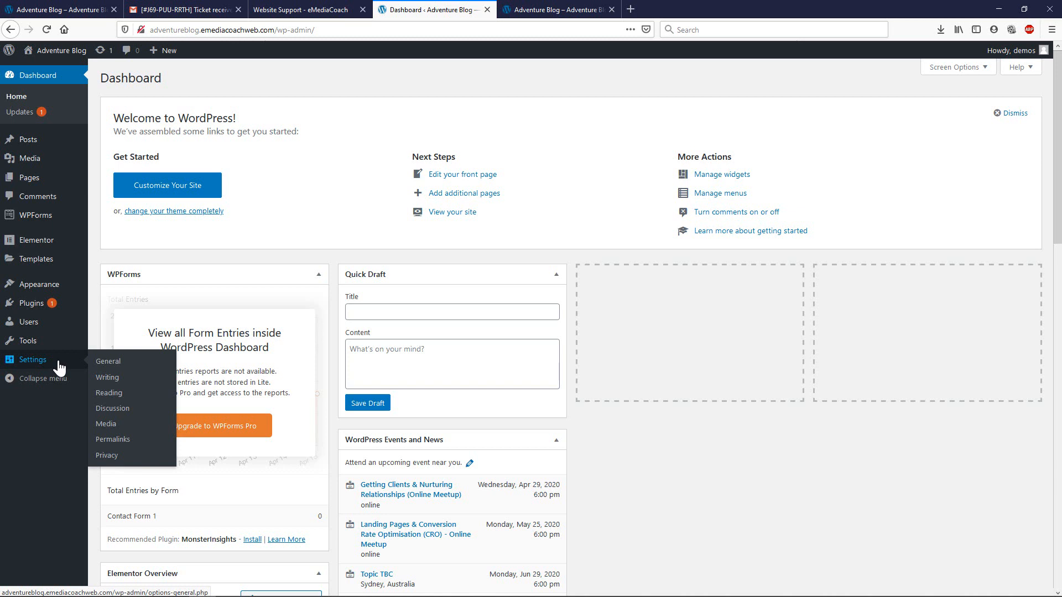
mouse_move(62, 56)
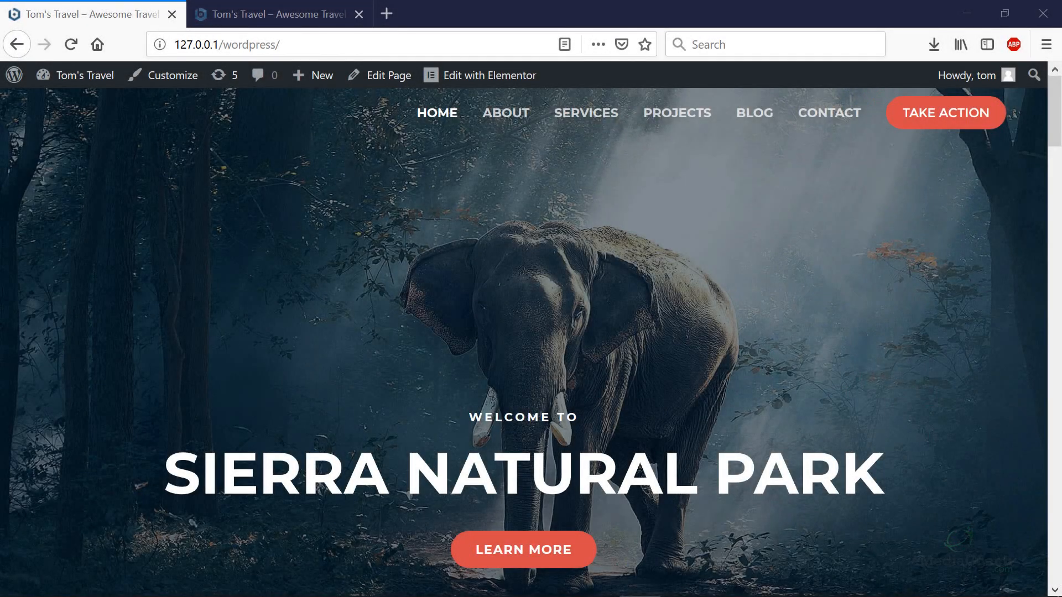
Step: Look through the travel site's home page and open it for editing with Elementor
scroll(393, 271, down, 5)
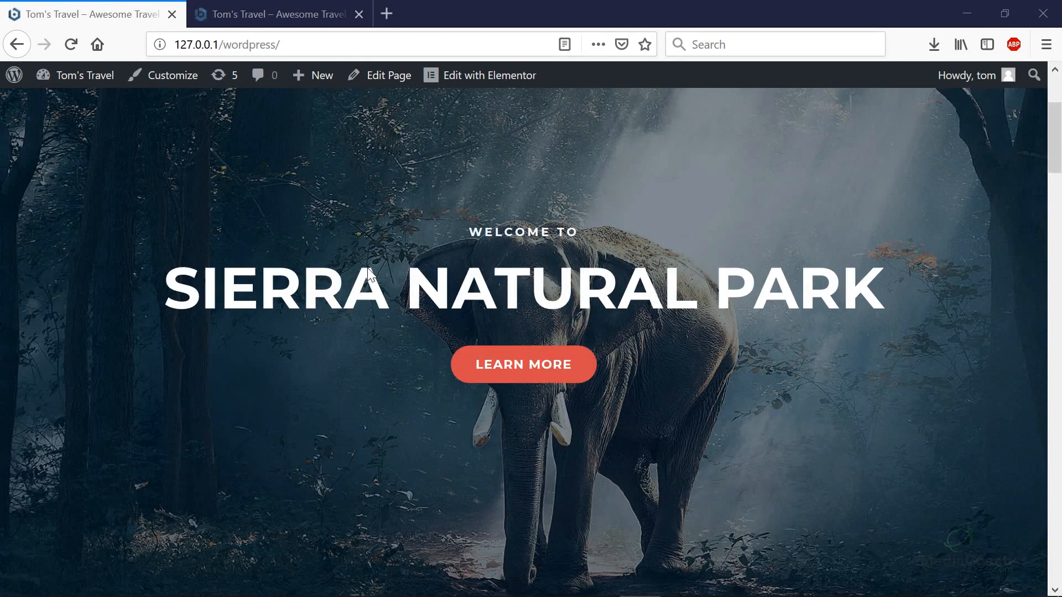
scroll(367, 272, down, 20)
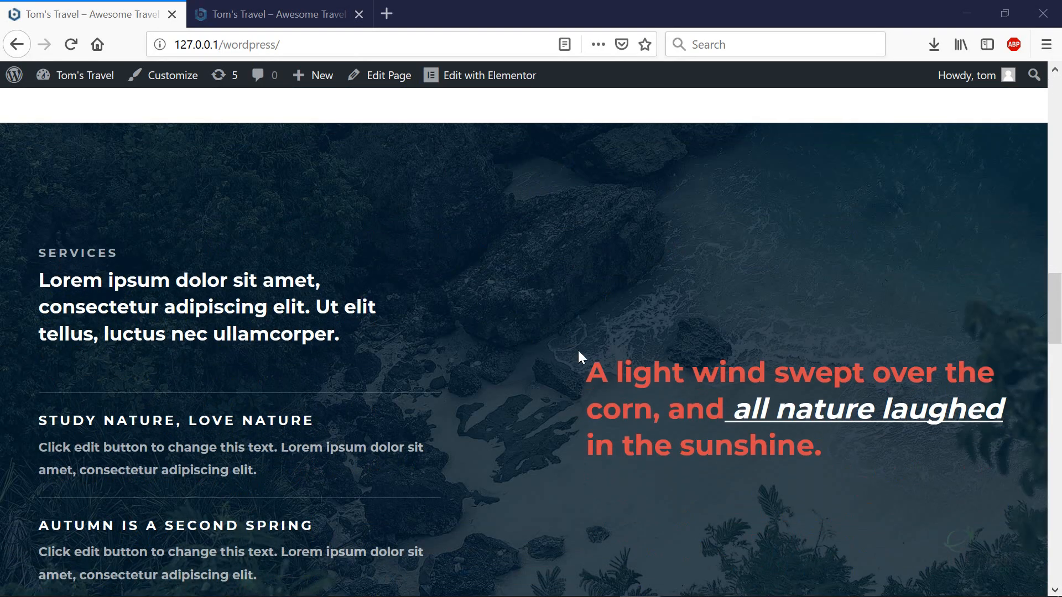
scroll(629, 360, down, 7)
scroll(391, 392, up, 15)
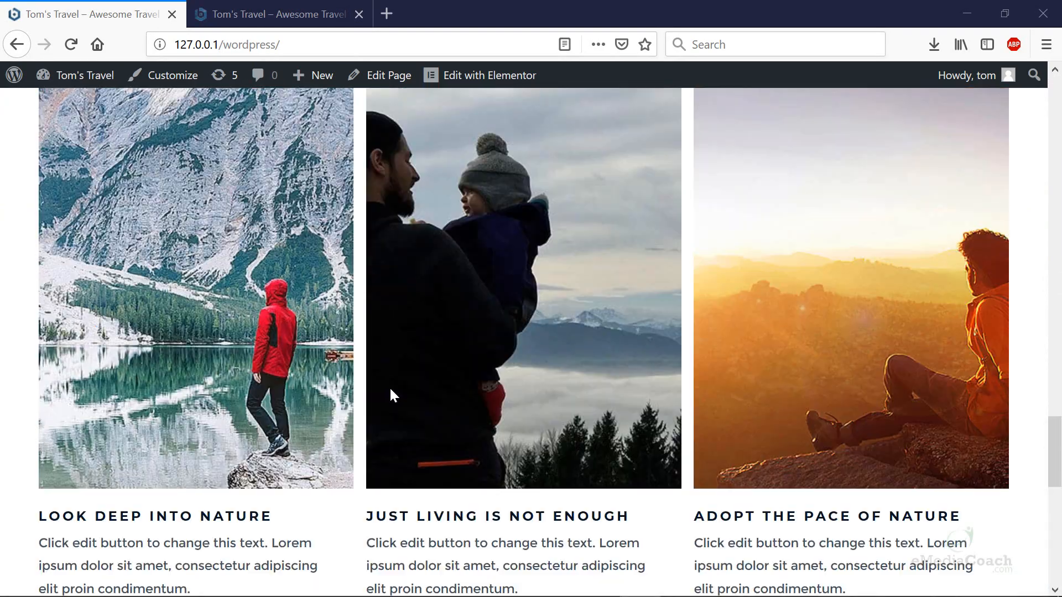
scroll(430, 299, up, 20)
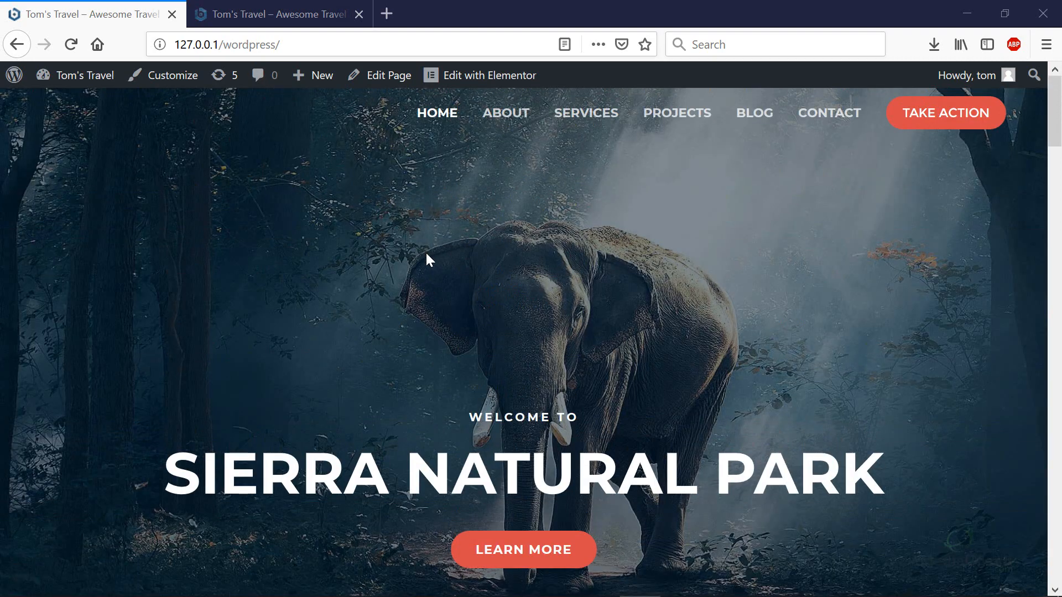
click(484, 77)
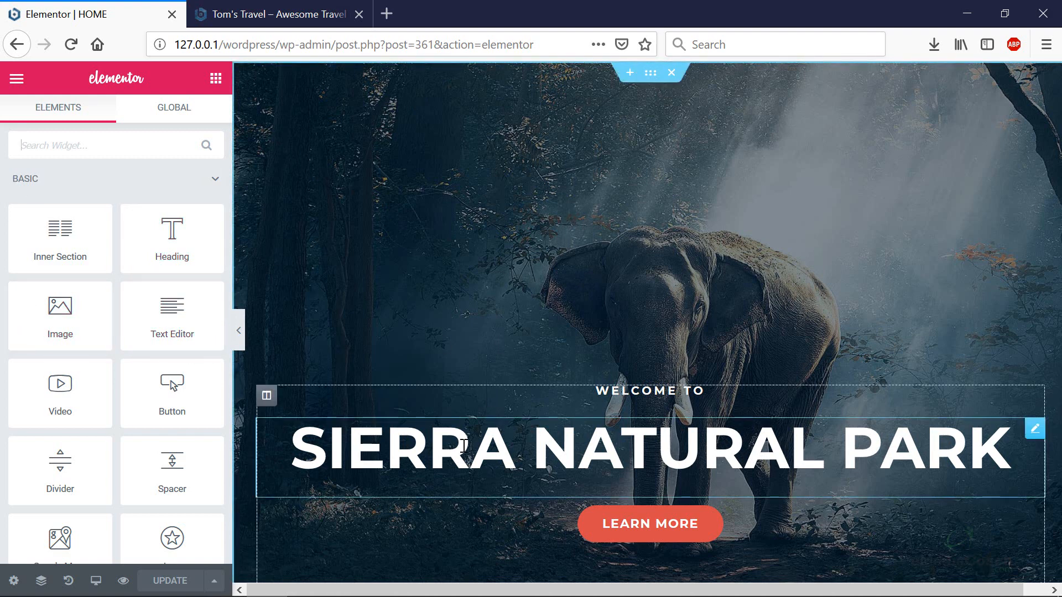
Step: Replace the main hero heading with "THE TRAVEL BLOG" and look at its style and content options
click(546, 439)
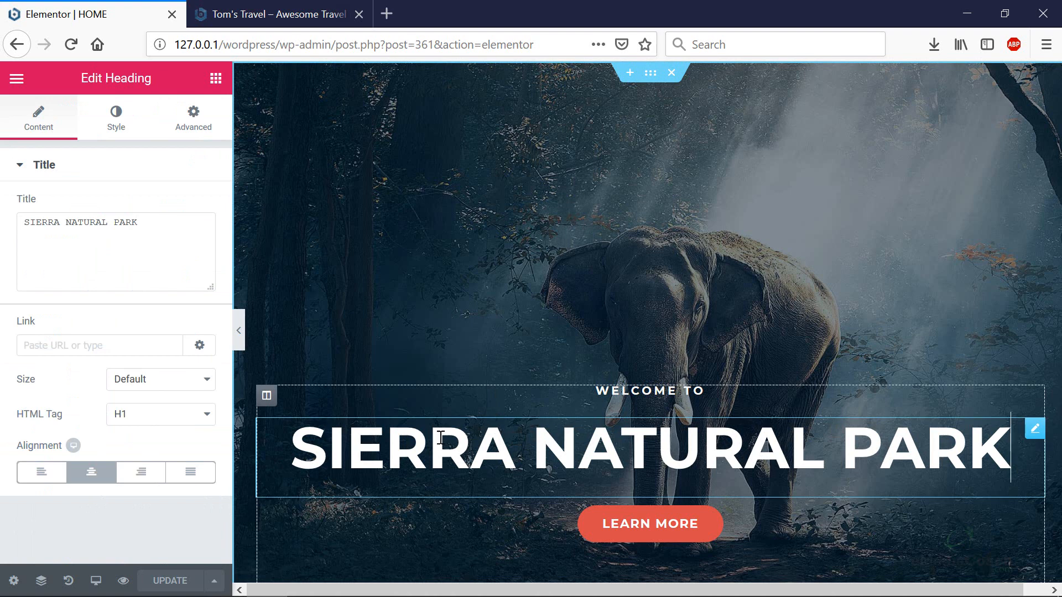
drag(441, 440, 993, 397)
key(BackSpace)
key(BackSpace)
key(BackSpace)
key(BackSpace)
key(BackSpace)
text(THE )
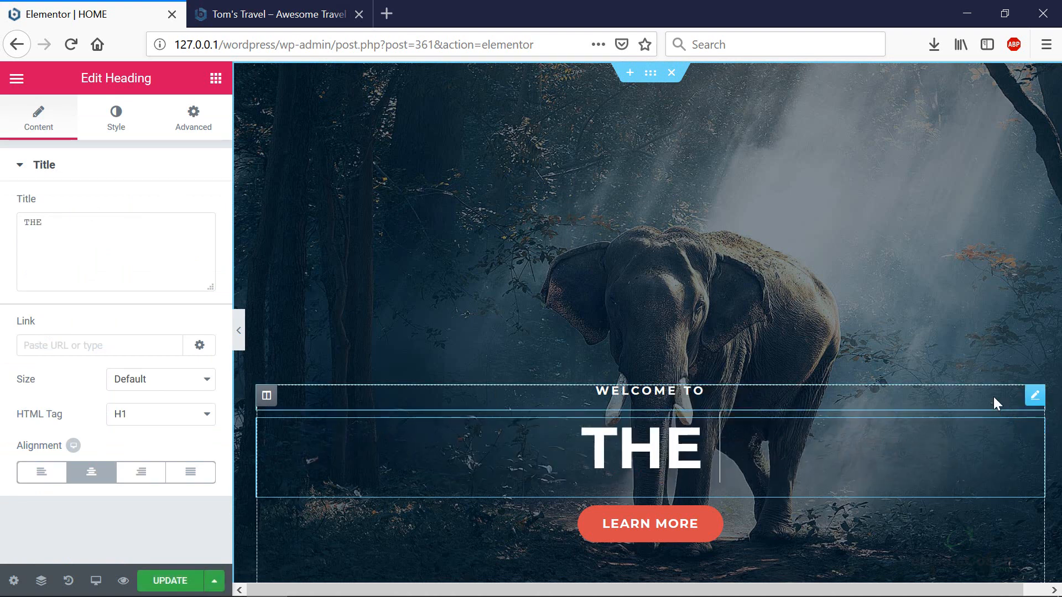
text(TRAVEL BLOG)
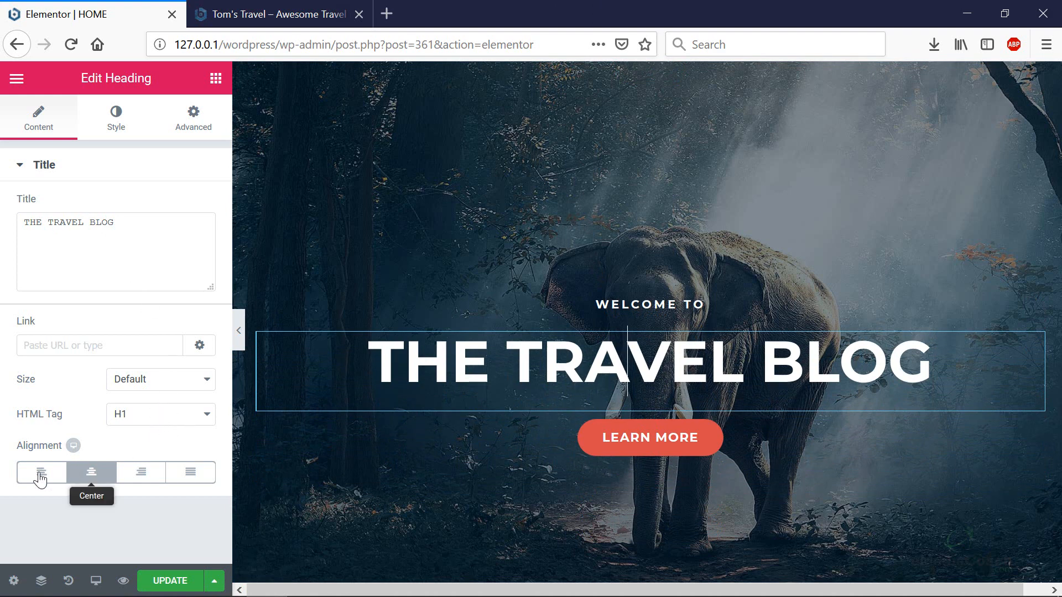
click(128, 114)
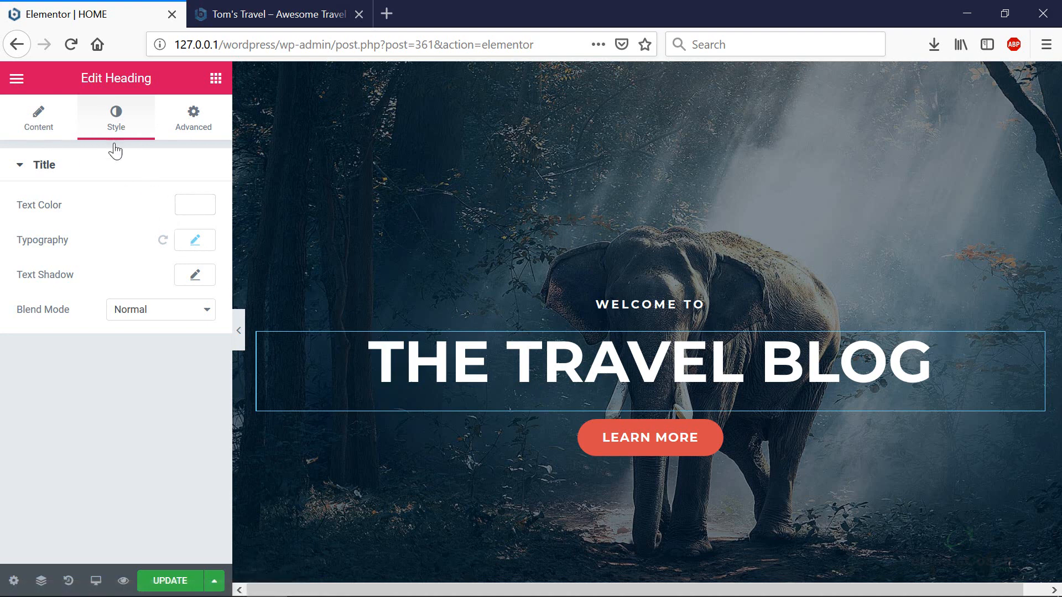
click(54, 127)
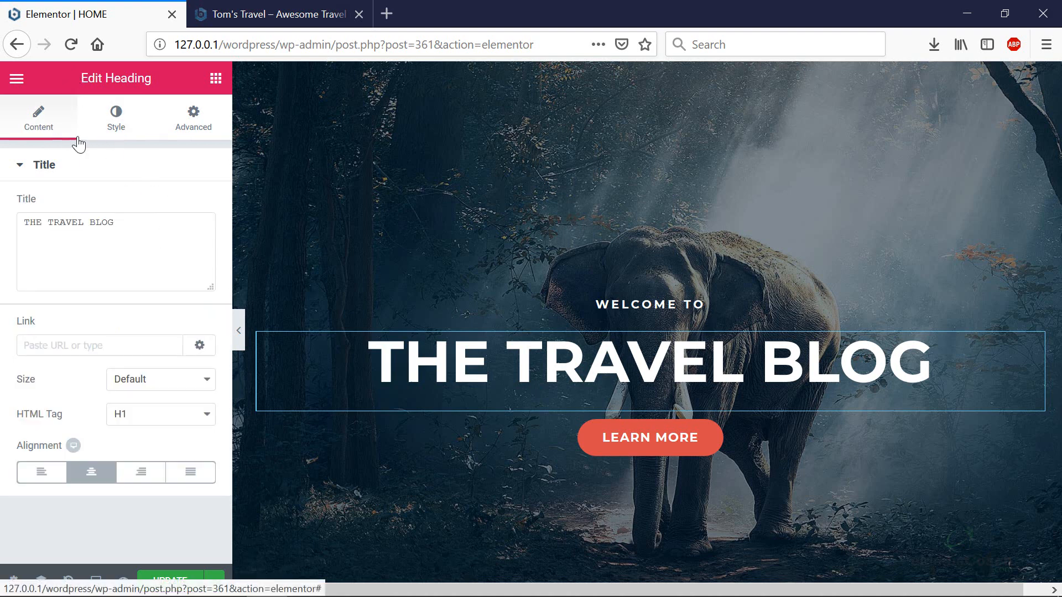
Step: Change the hero button's text to "COOL EXPERIENCES"
click(680, 439)
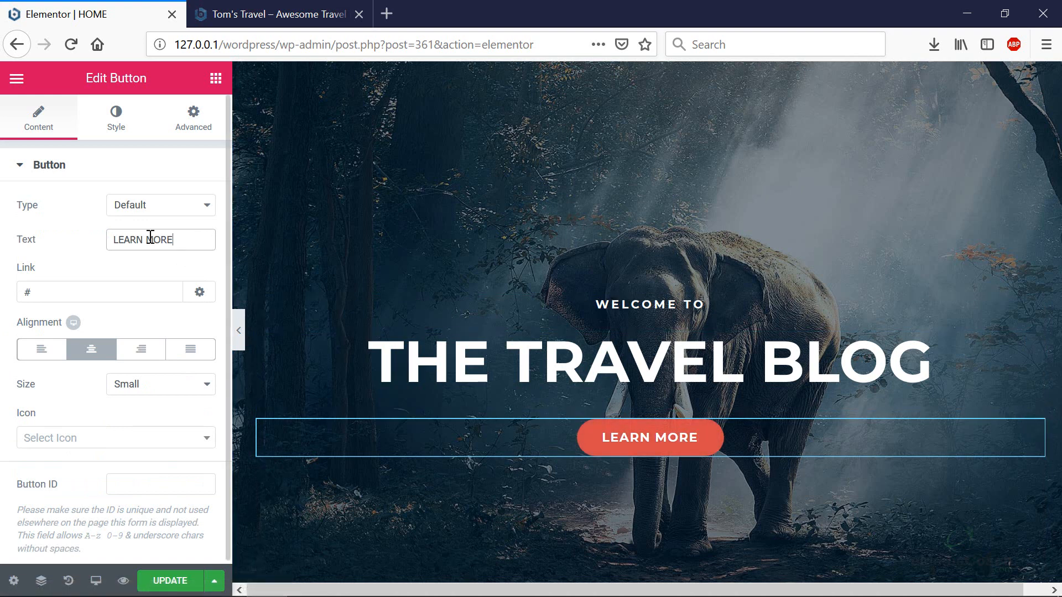
drag(181, 239, 72, 235)
text(cOOL)
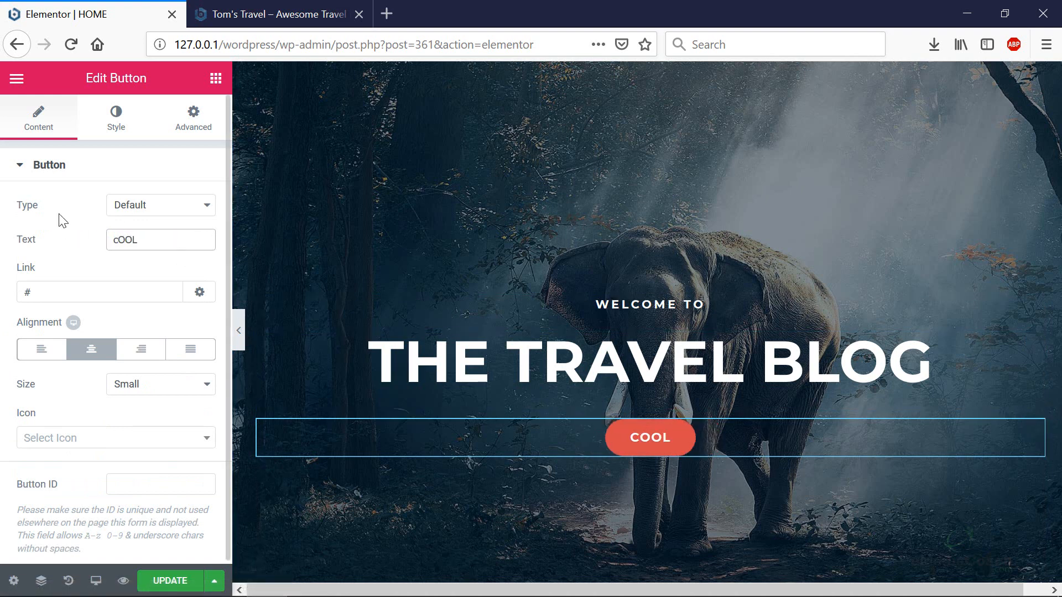
text( EXPERIENCES)
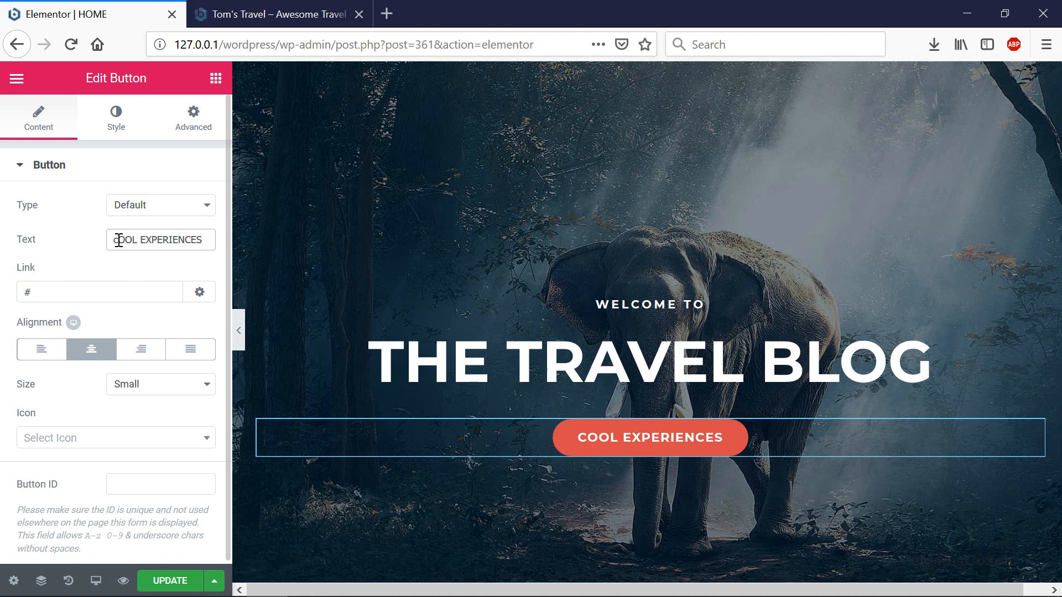
text(C)
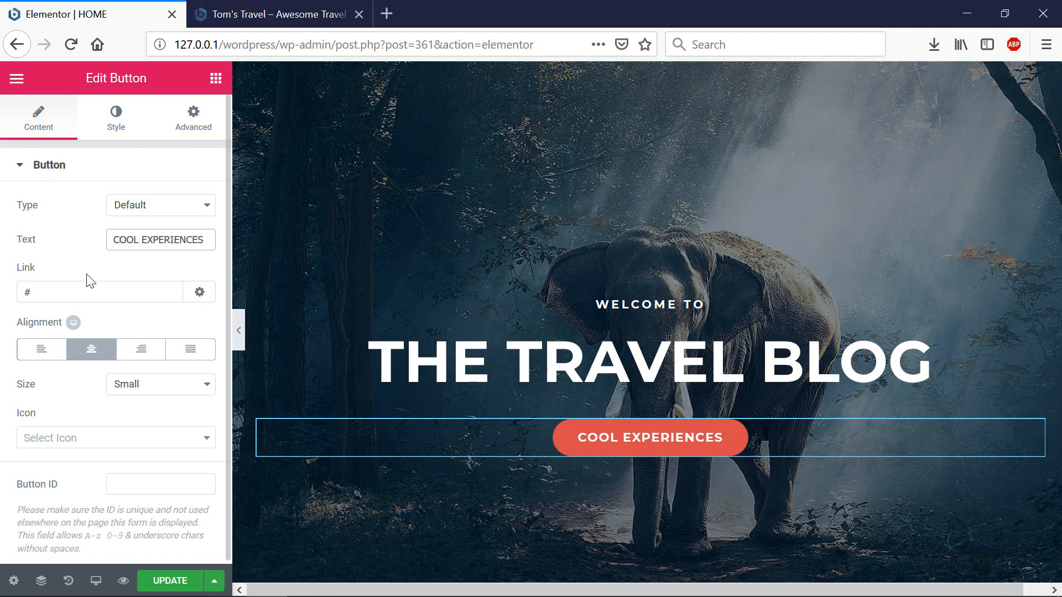
drag(75, 293, 4, 283)
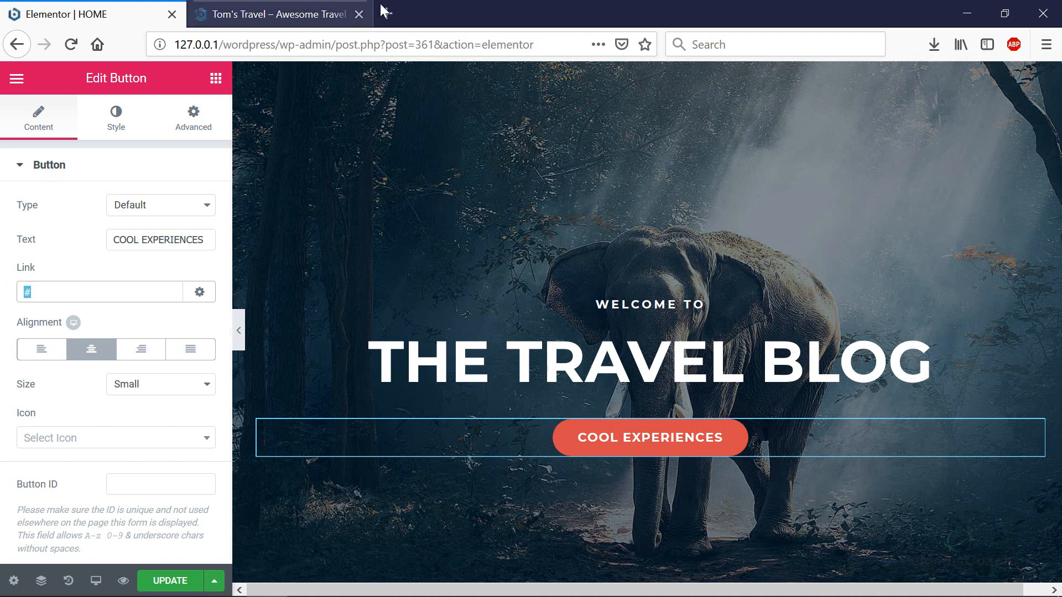
drag(280, 44, 174, 44)
key(ctrl+c)
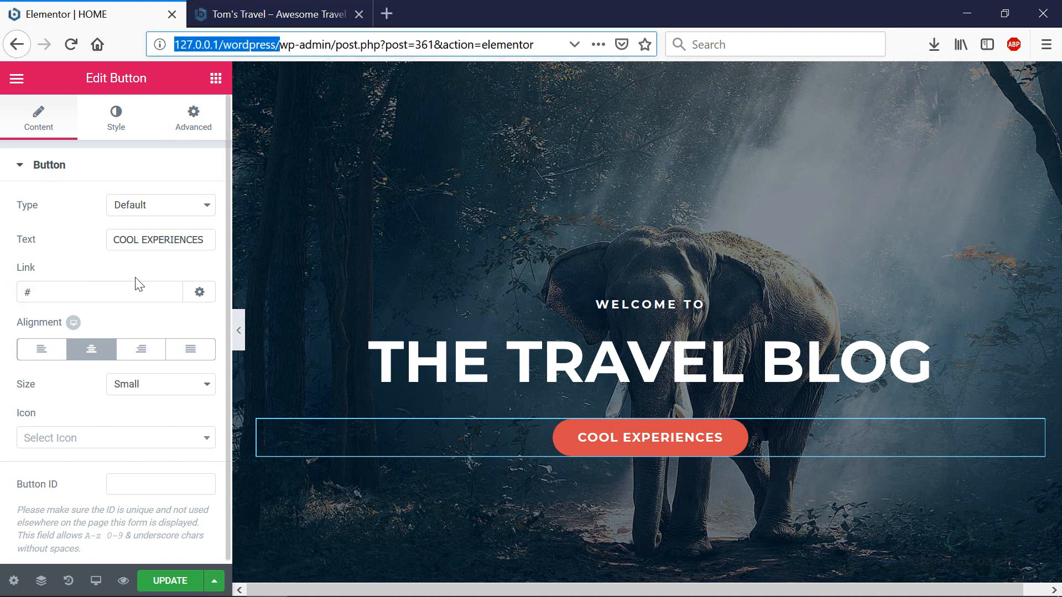
click(103, 294)
key(ctrl+v)
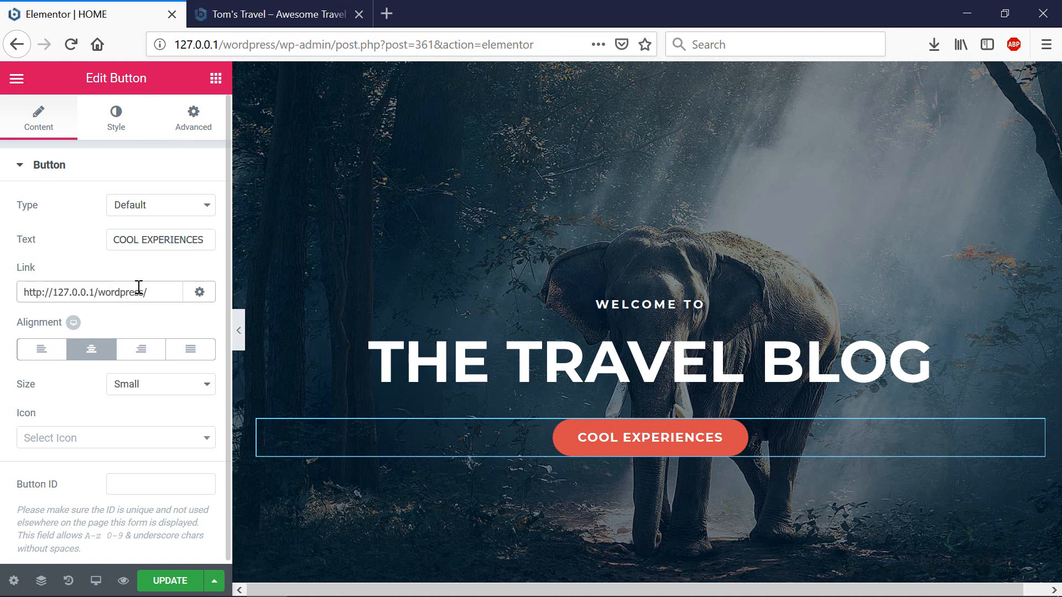
click(296, 19)
scroll(691, 118, up, 10)
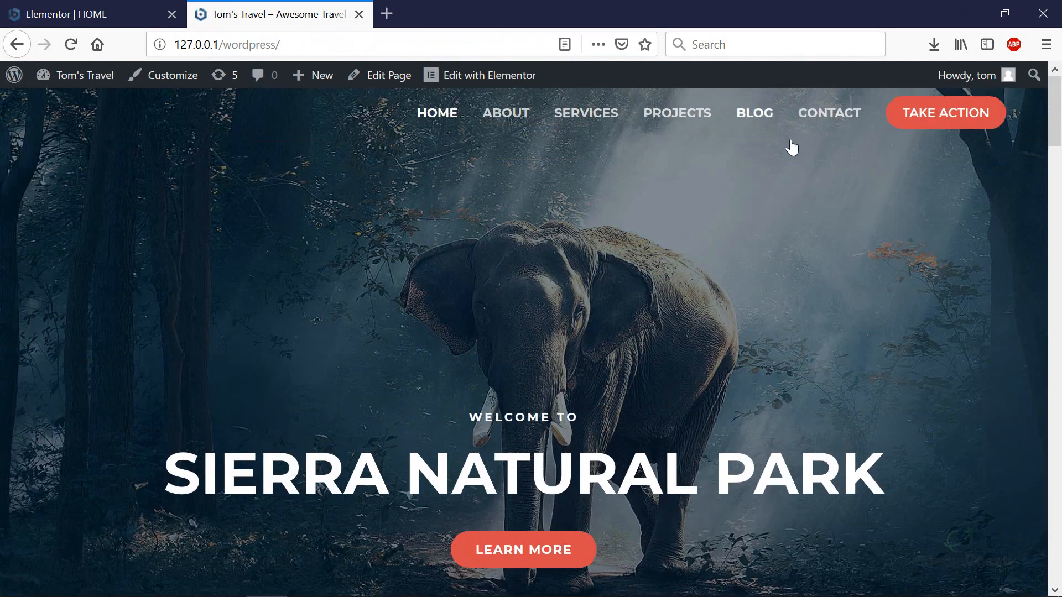
right_click(766, 122)
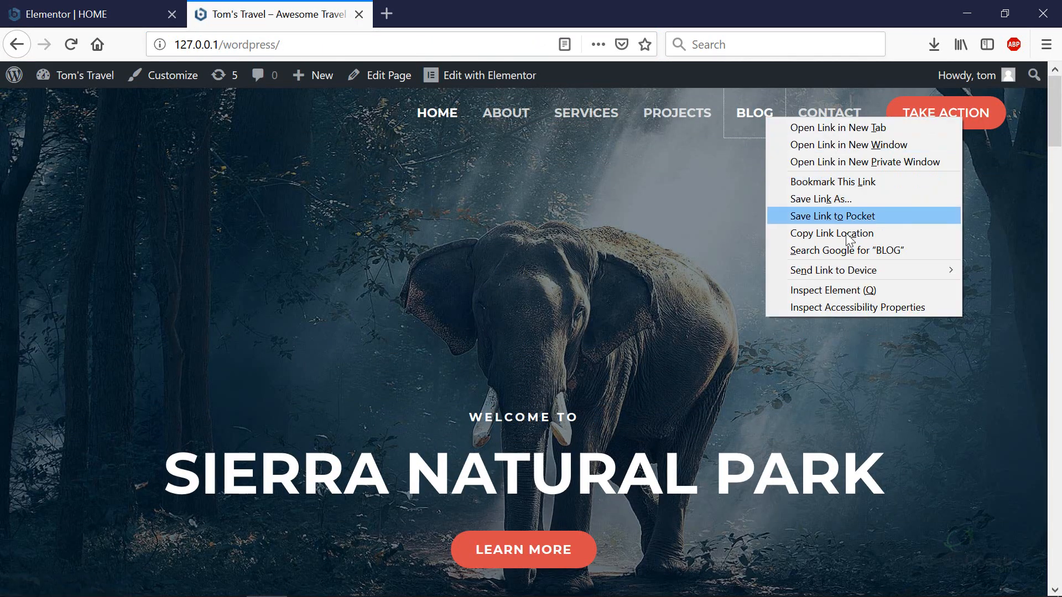
click(827, 232)
click(68, 8)
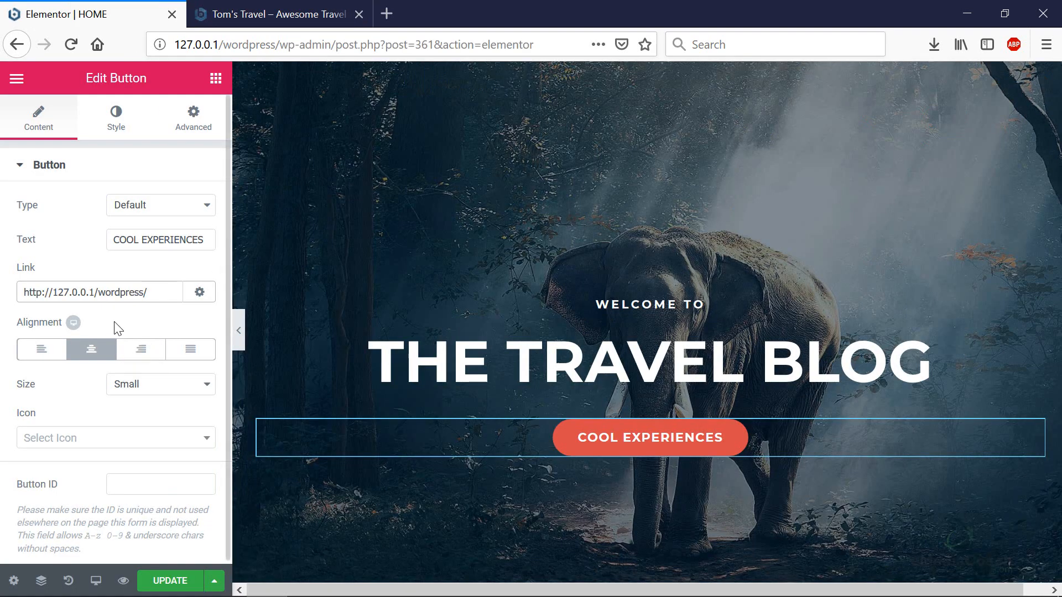
triple_click(142, 288)
key(ctrl+v)
Step: Try the Medium size on the hero button, set it to Large, and update the page
click(149, 393)
click(156, 441)
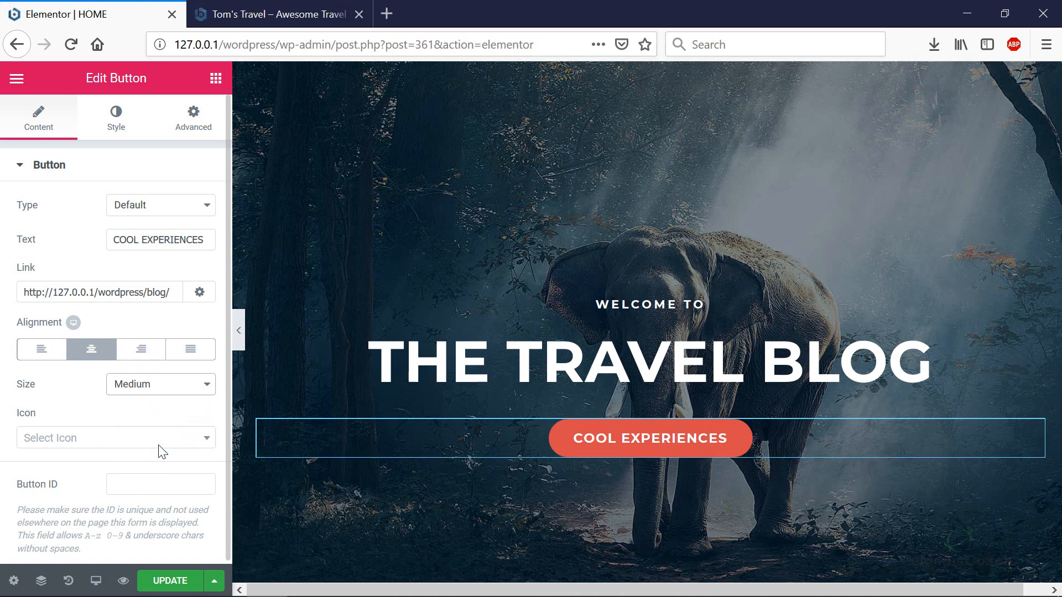
click(163, 393)
click(169, 464)
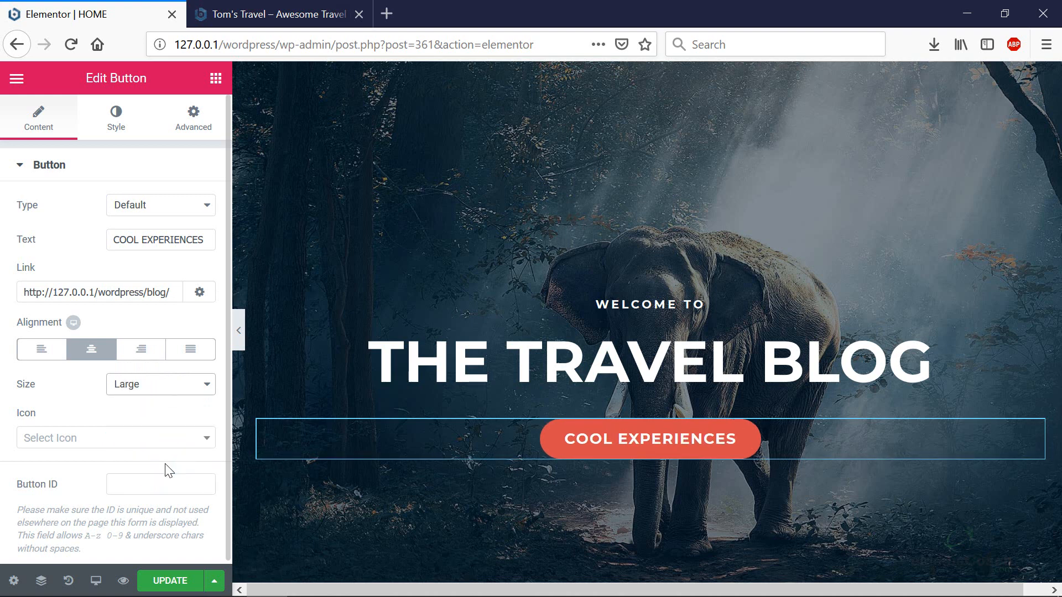
scroll(157, 455, down, 1)
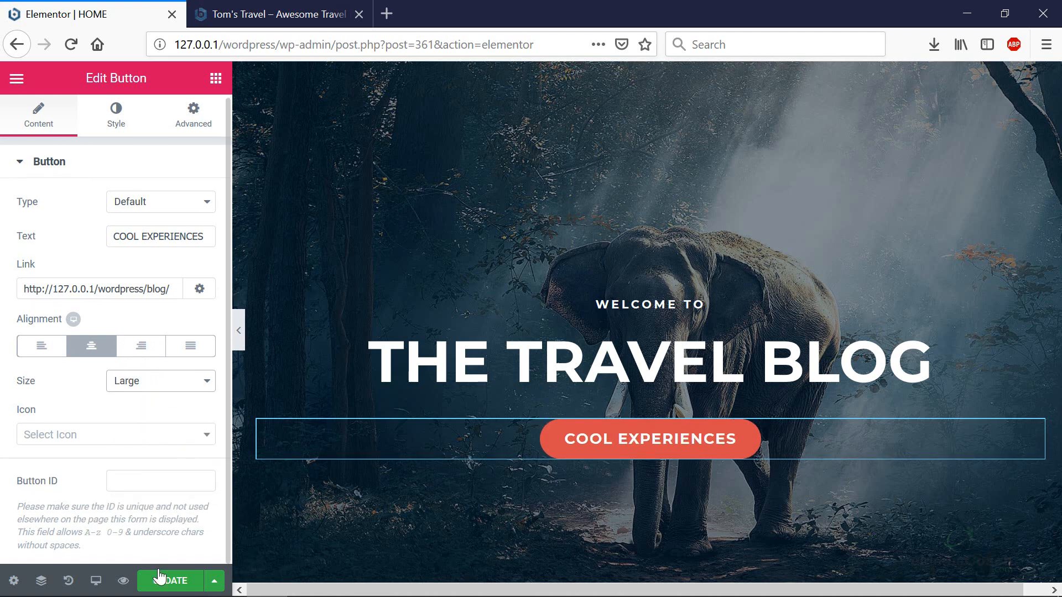
scroll(594, 357, down, 8)
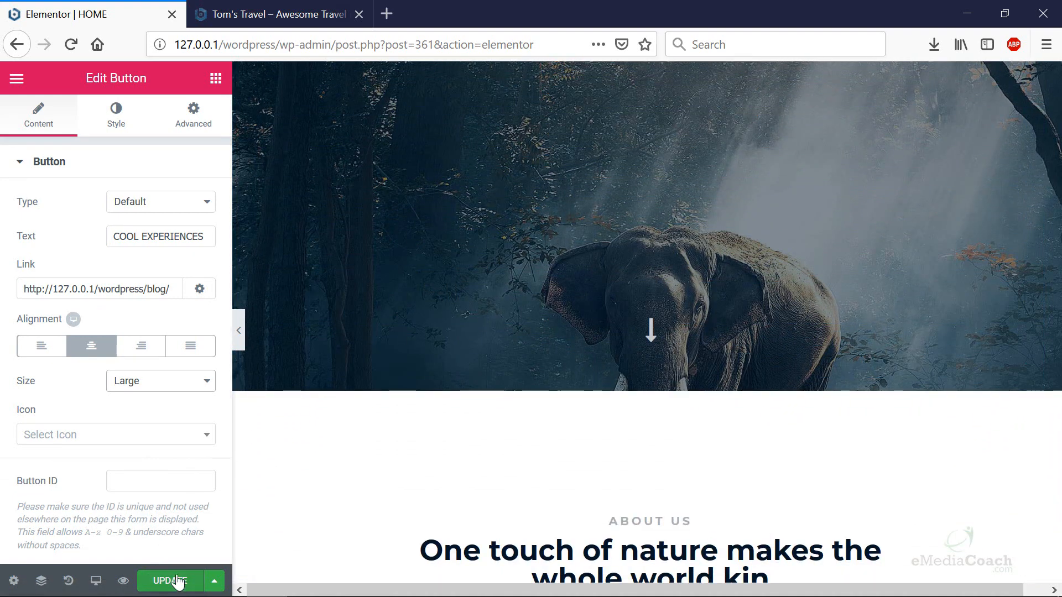
click(149, 588)
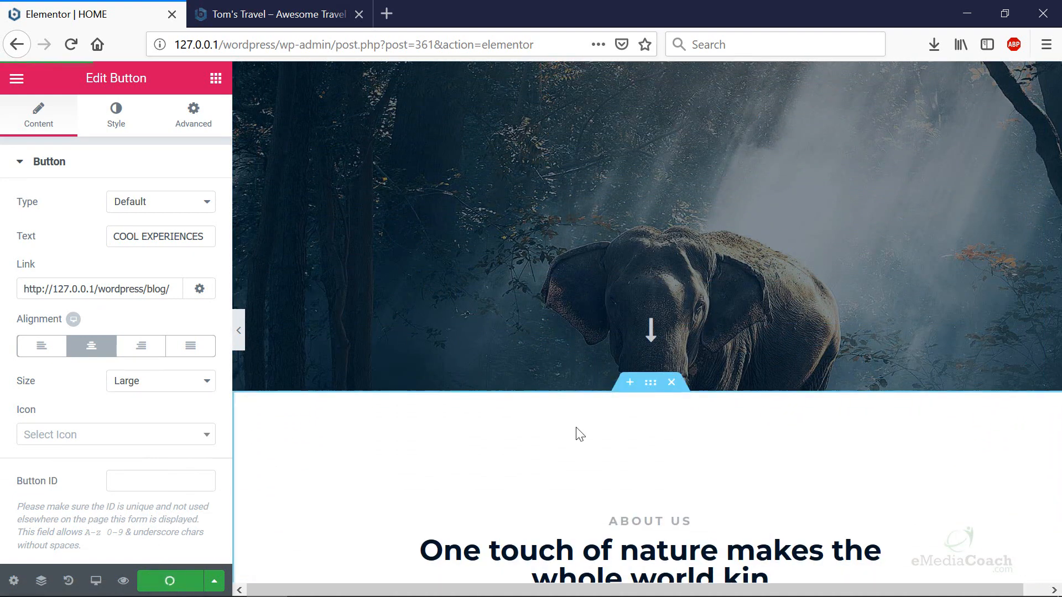
Step: Open the About Us section's settings, review its layout options, and set its background type to Classic
scroll(686, 398, down, 1)
scroll(685, 398, down, 3)
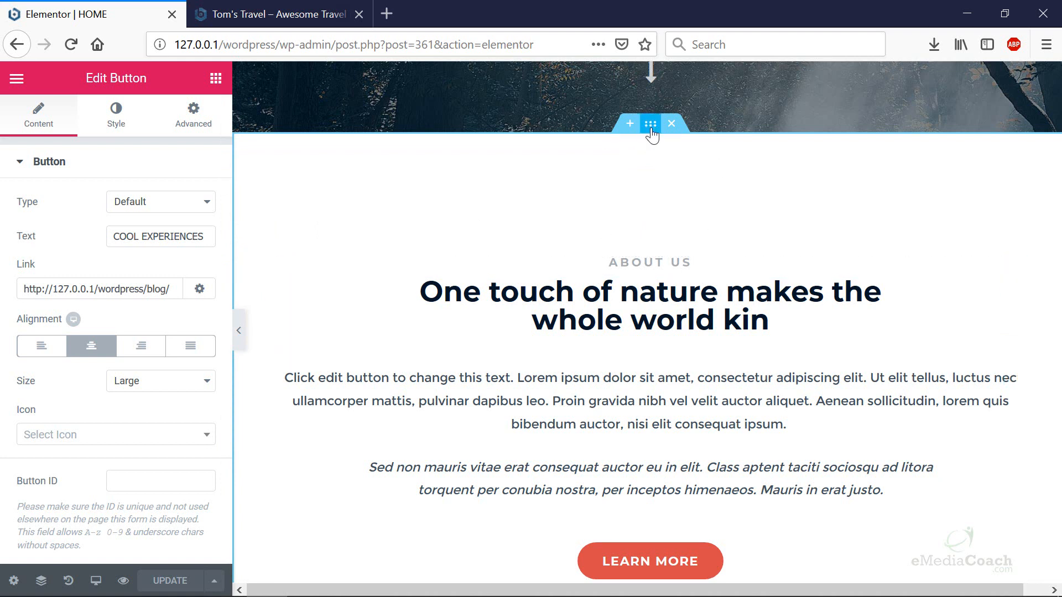
click(651, 131)
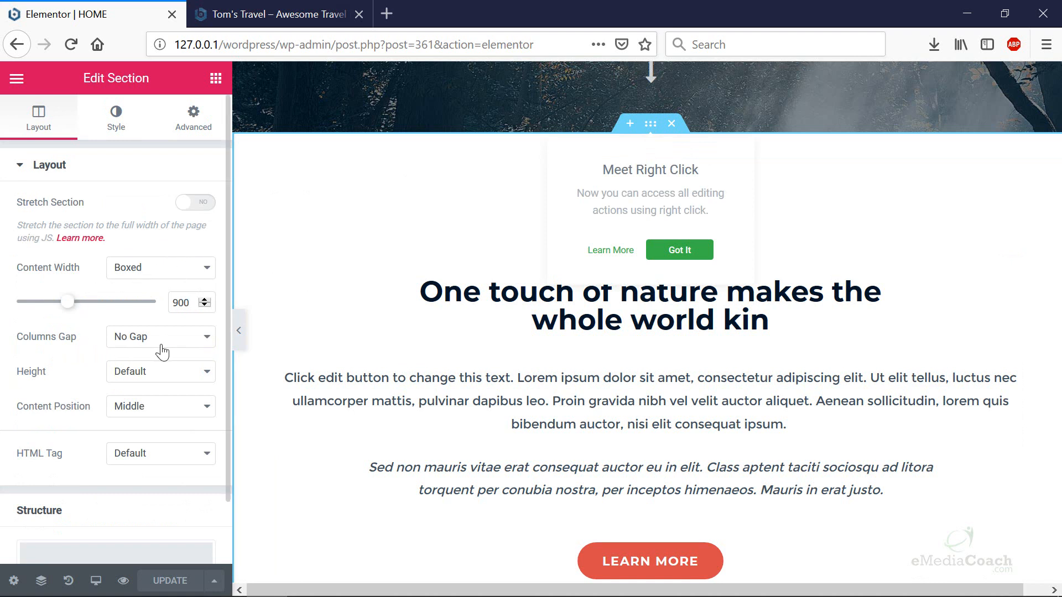
scroll(113, 271, down, 2)
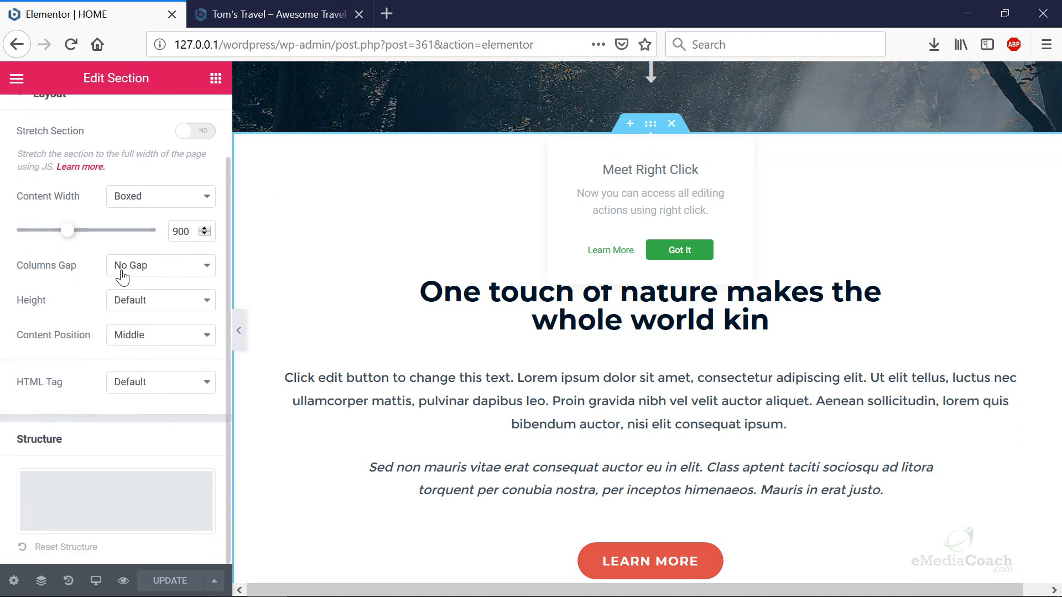
scroll(121, 337, up, 2)
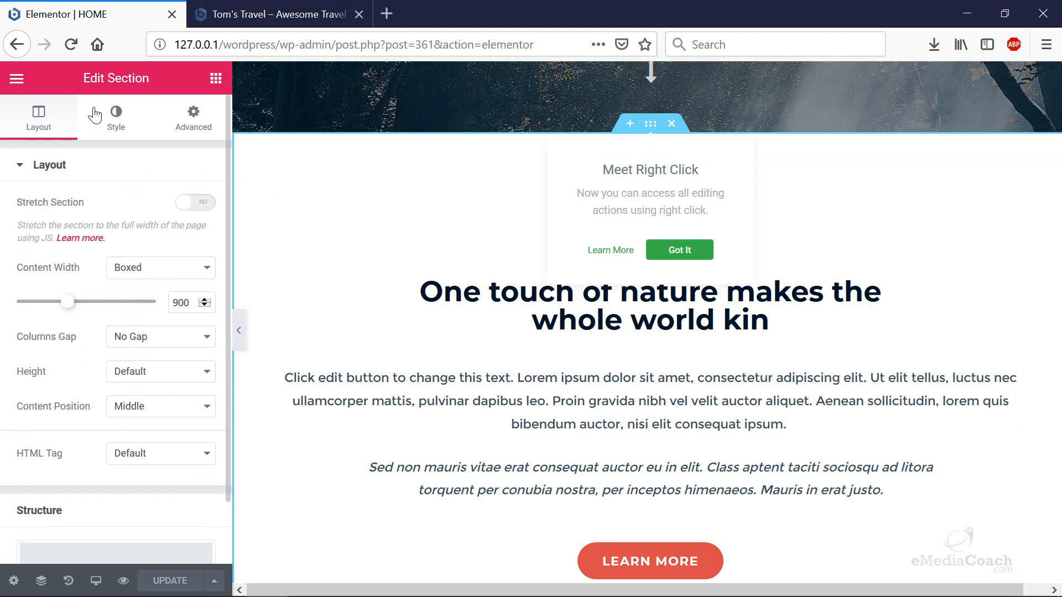
click(130, 110)
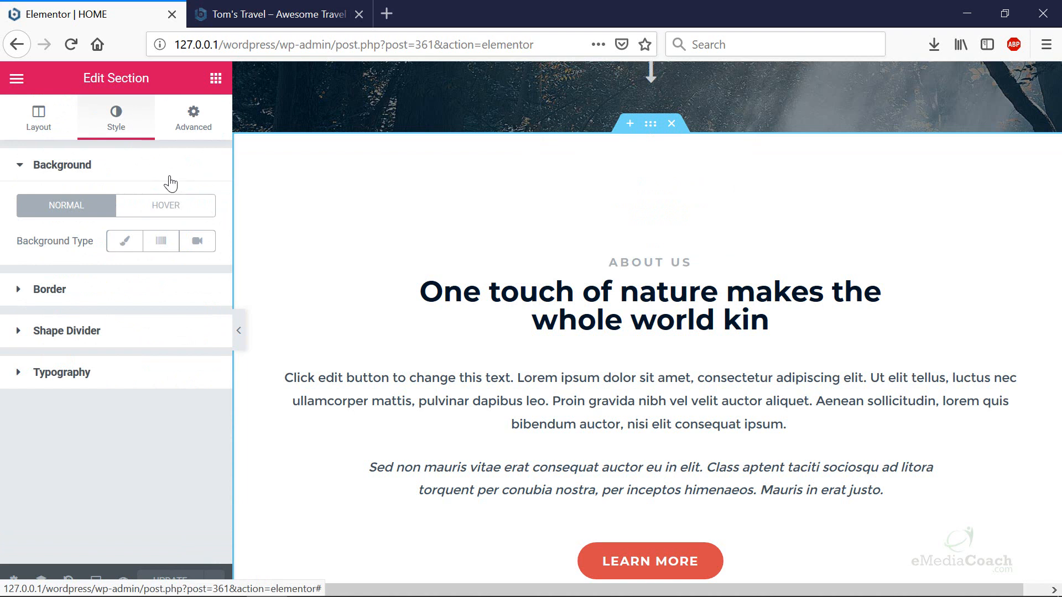
click(126, 242)
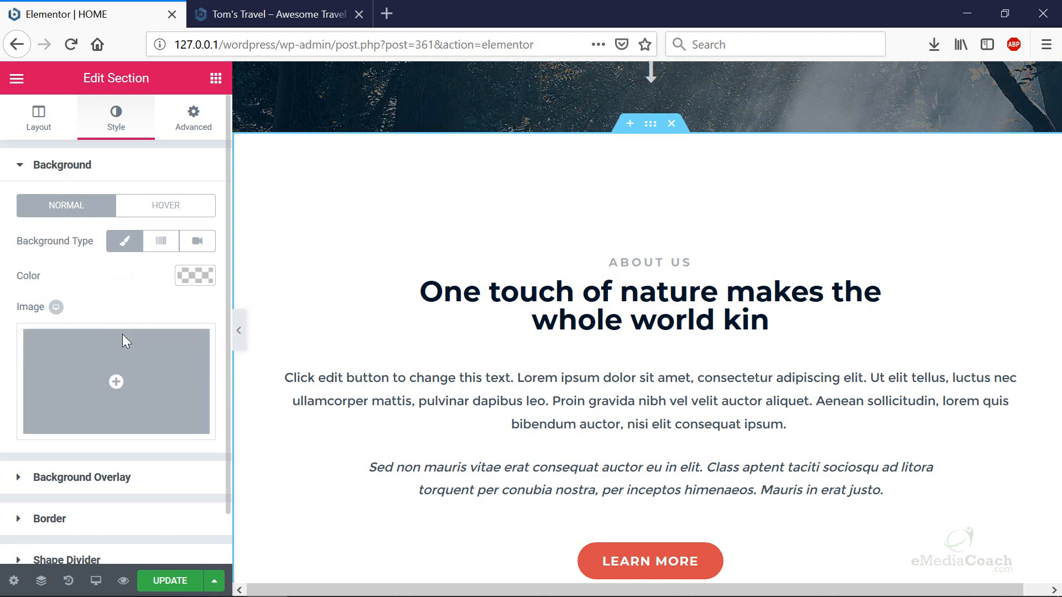
Step: Review the About Us section's typography options and set its background overlay type to Classic
click(51, 482)
click(51, 486)
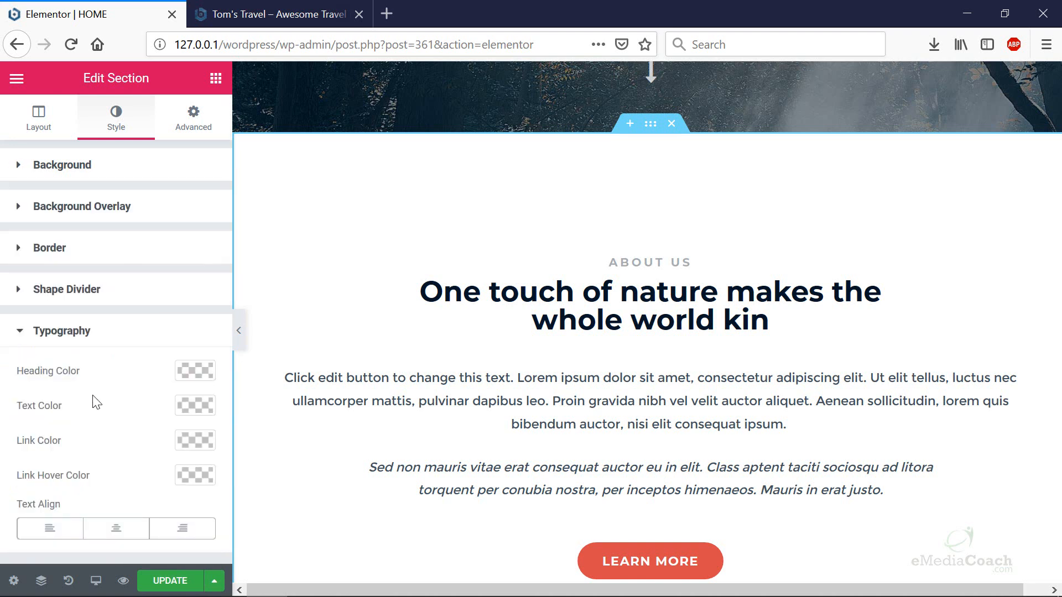
click(74, 215)
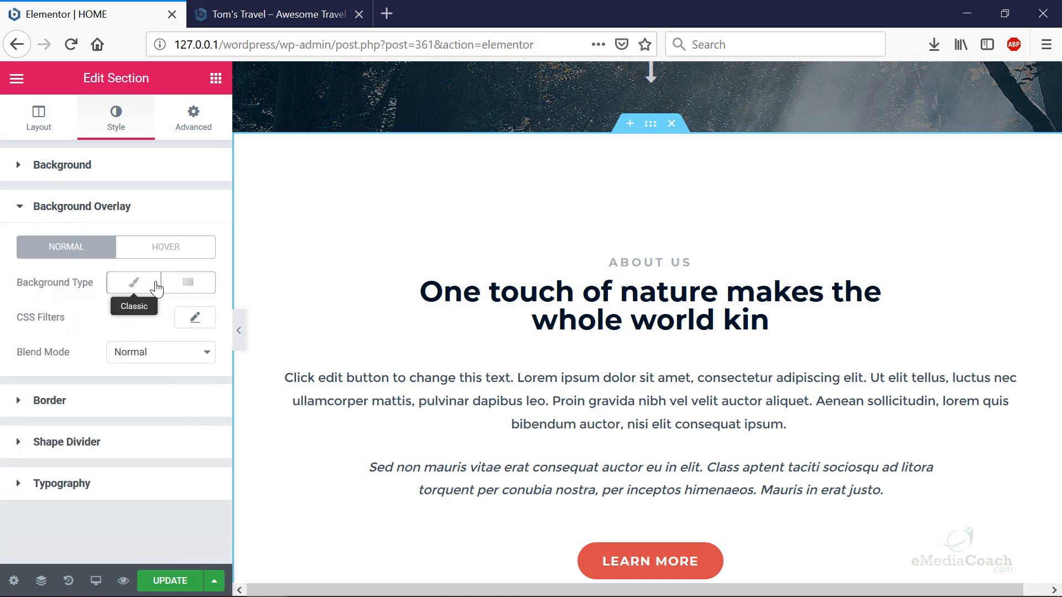
click(134, 282)
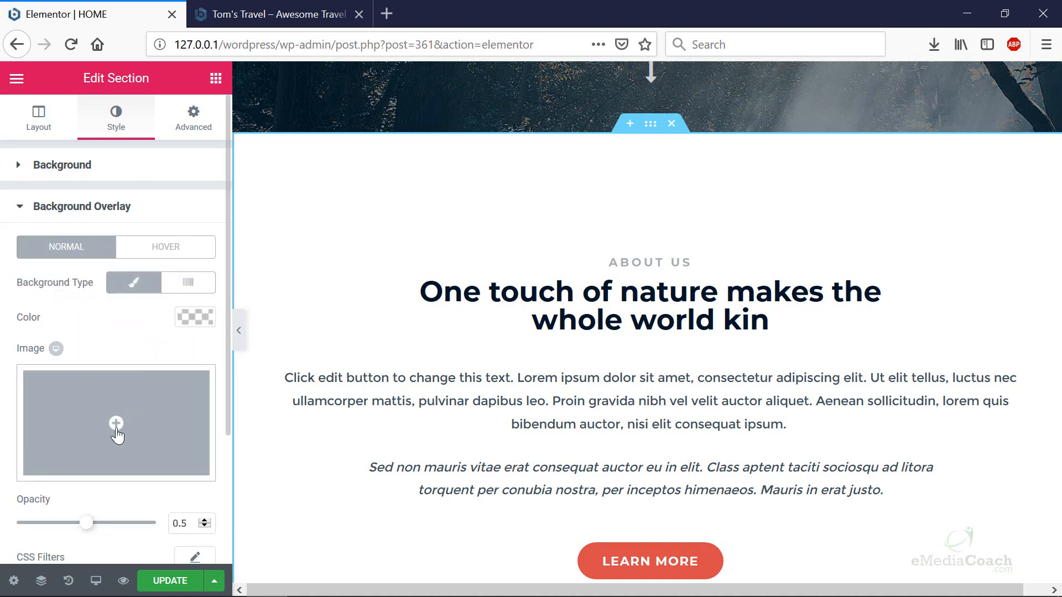
scroll(116, 435, down, 4)
scroll(108, 426, up, 3)
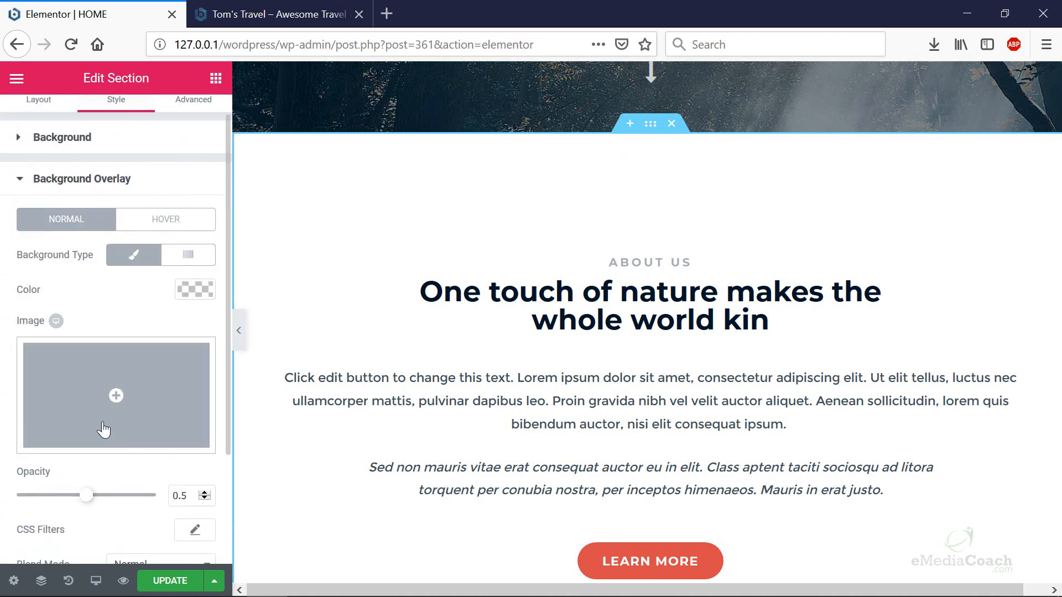
scroll(104, 430, up, 1)
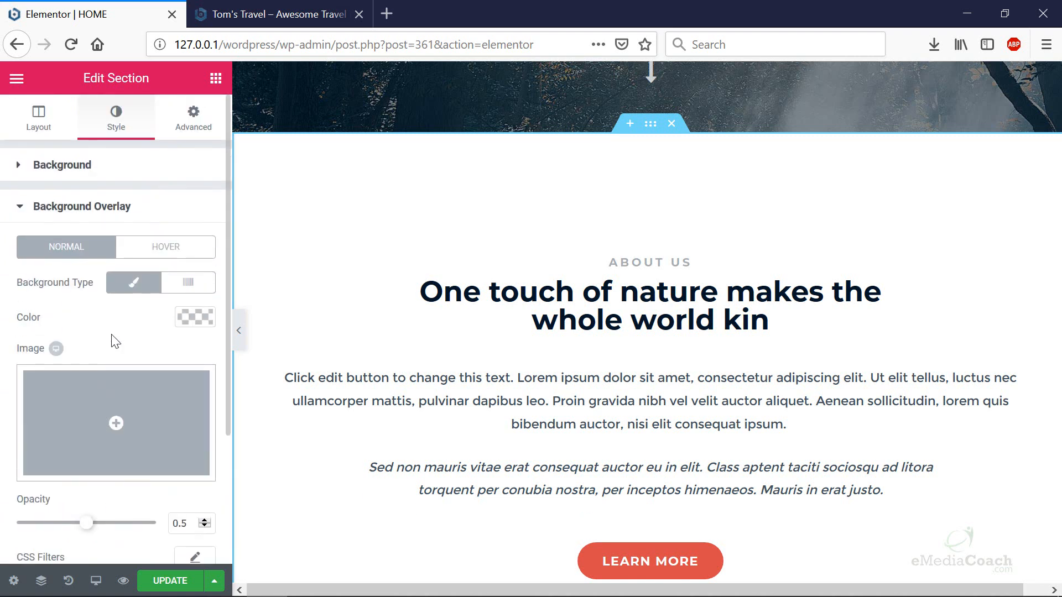
click(37, 224)
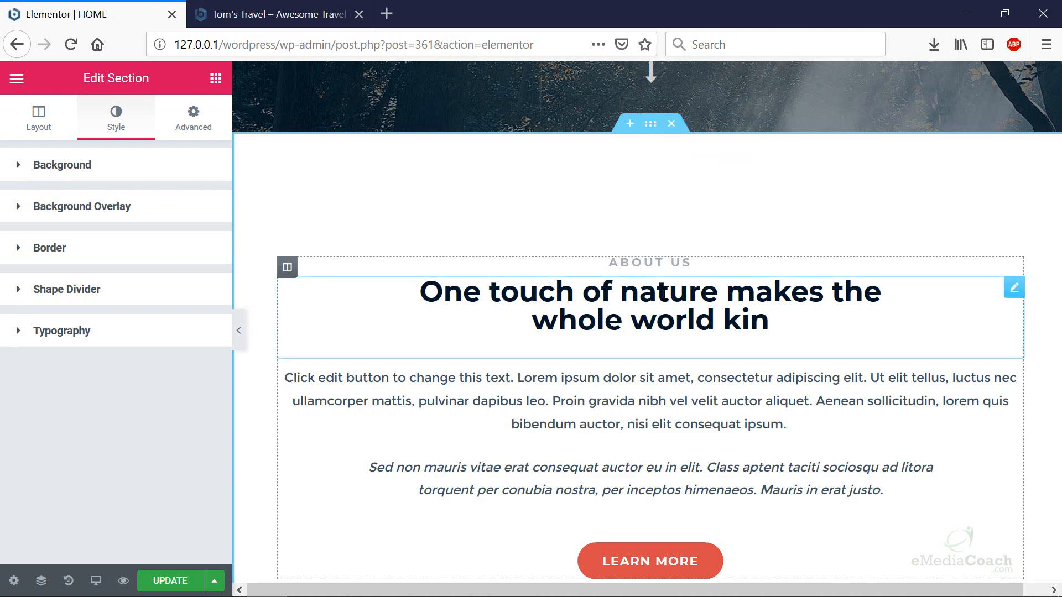
Step: Open the About Us heading and the first paragraph below it for editing
scroll(673, 260, down, 7)
scroll(684, 297, up, 7)
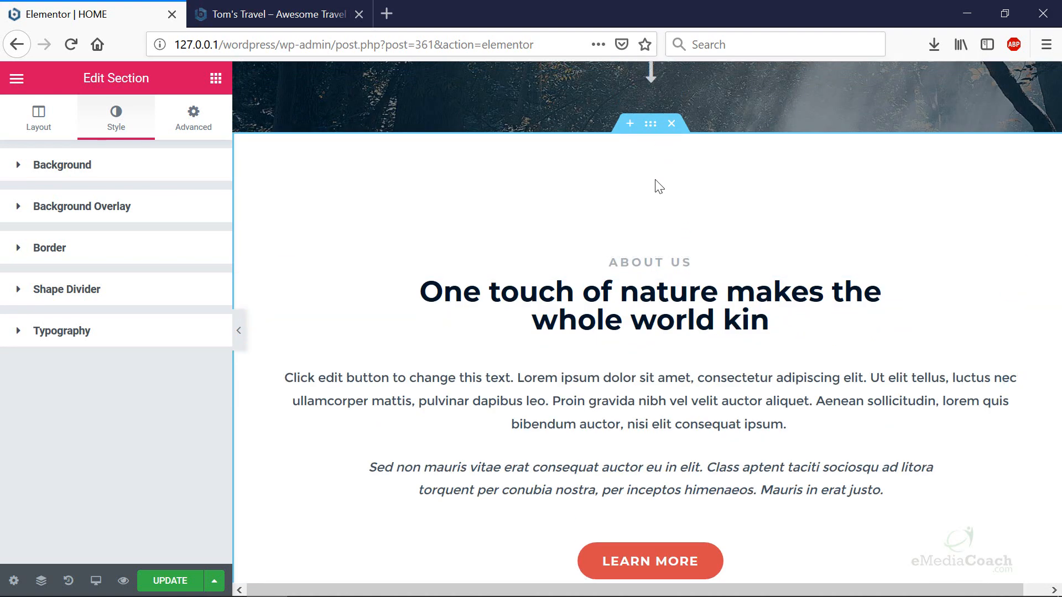
click(640, 296)
click(640, 402)
scroll(639, 443, down, 3)
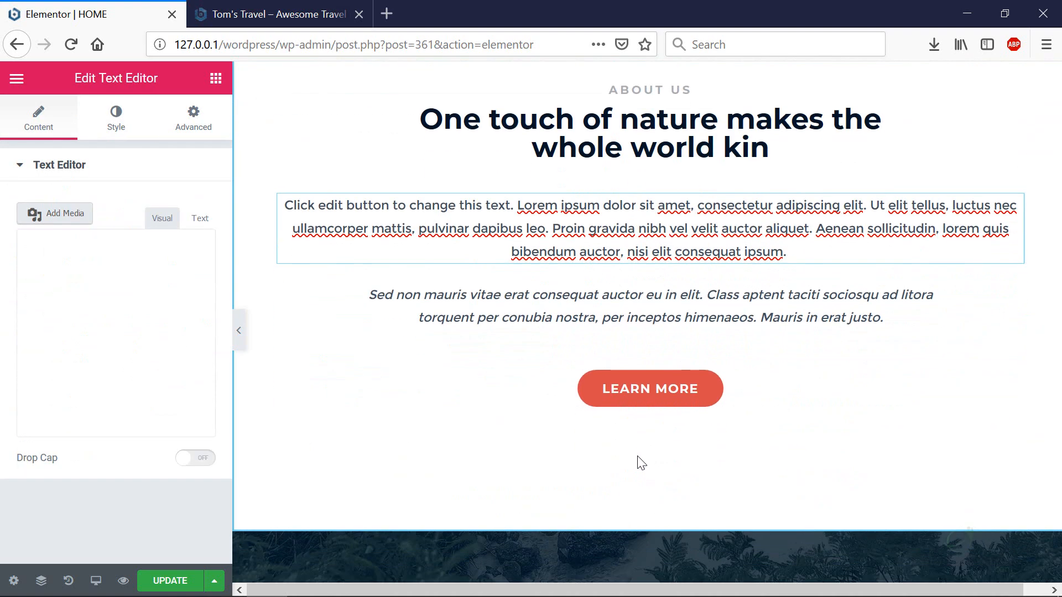
scroll(671, 374, up, 6)
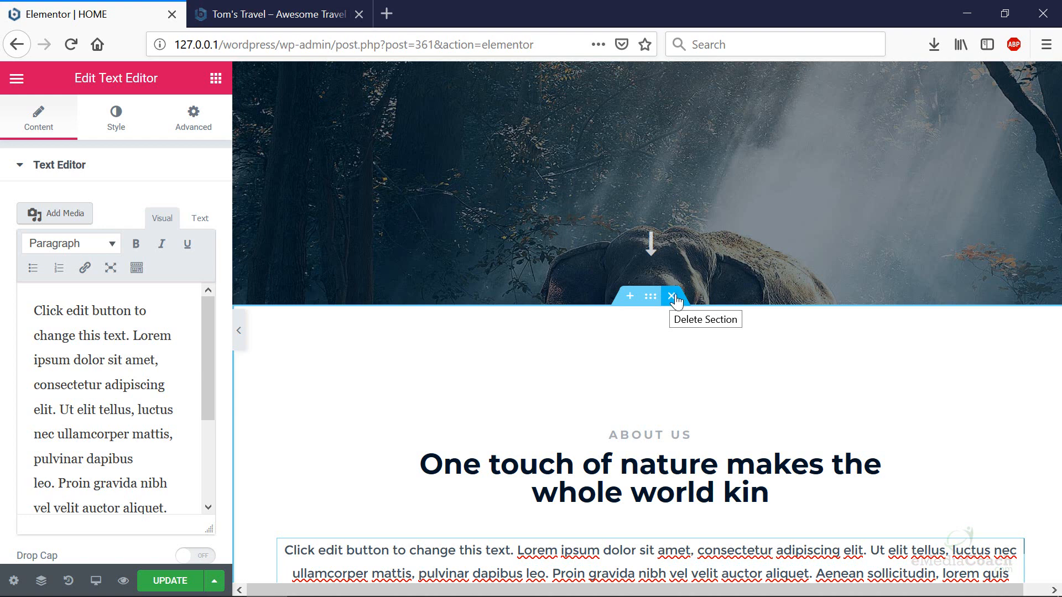
Step: Start a new section above About Us and browse the template library's full-page designs
click(631, 298)
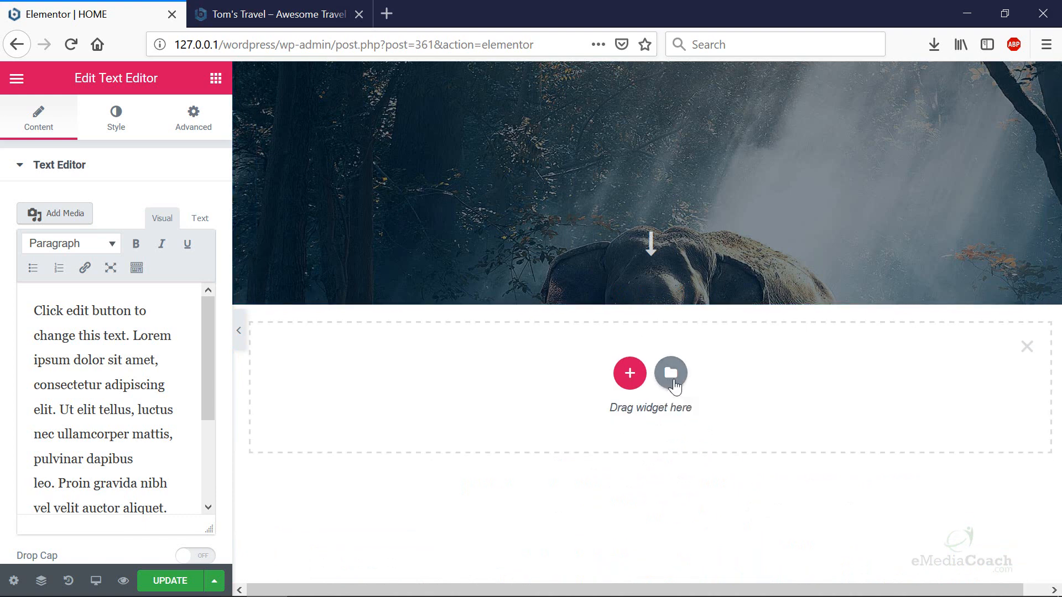
click(673, 381)
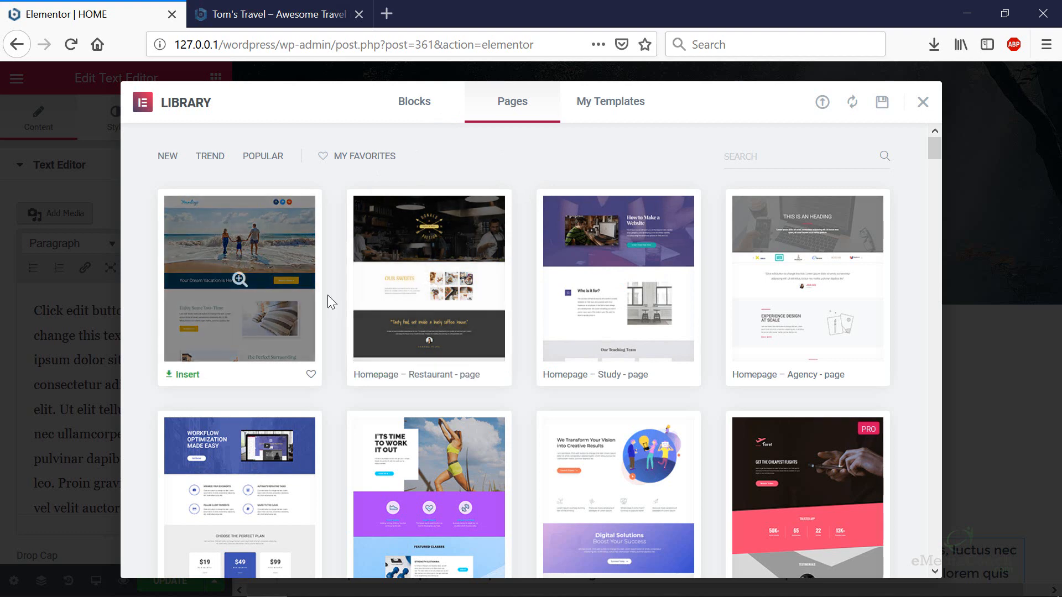
scroll(422, 279, down, 4)
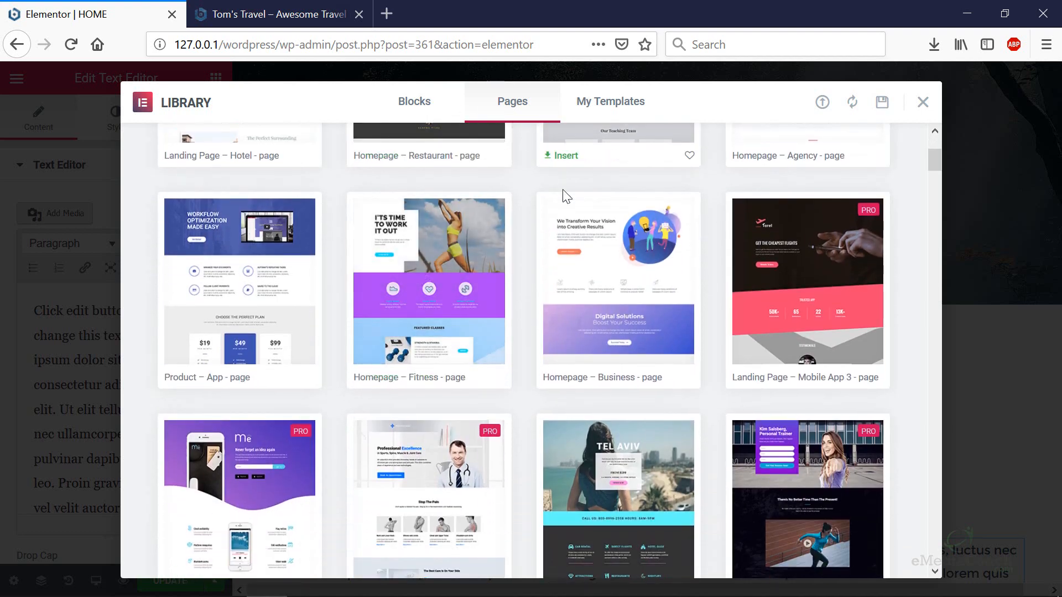
scroll(563, 194, down, 4)
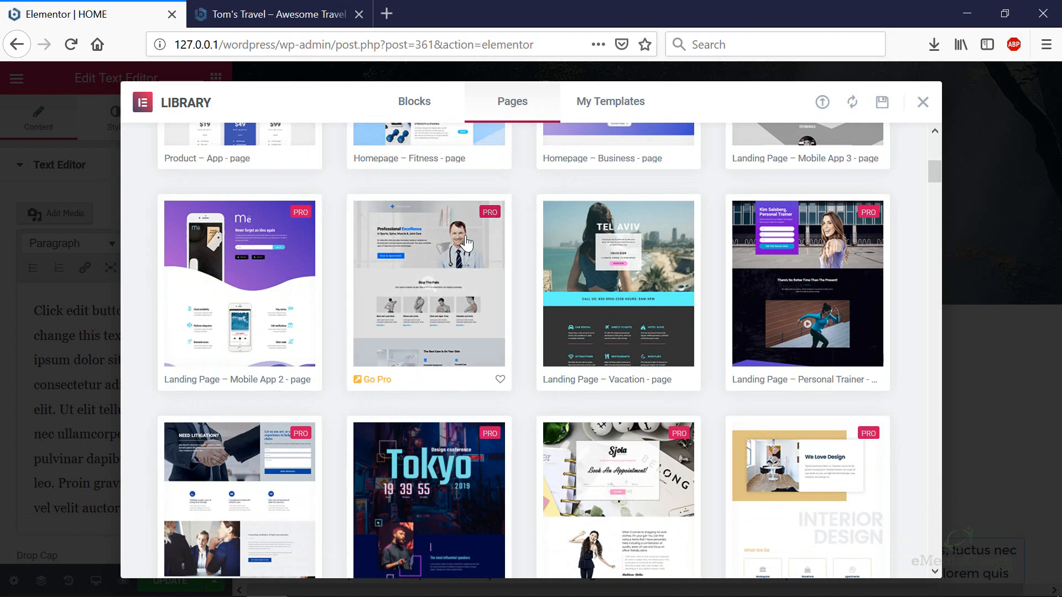
scroll(457, 254, down, 10)
scroll(423, 303, down, 4)
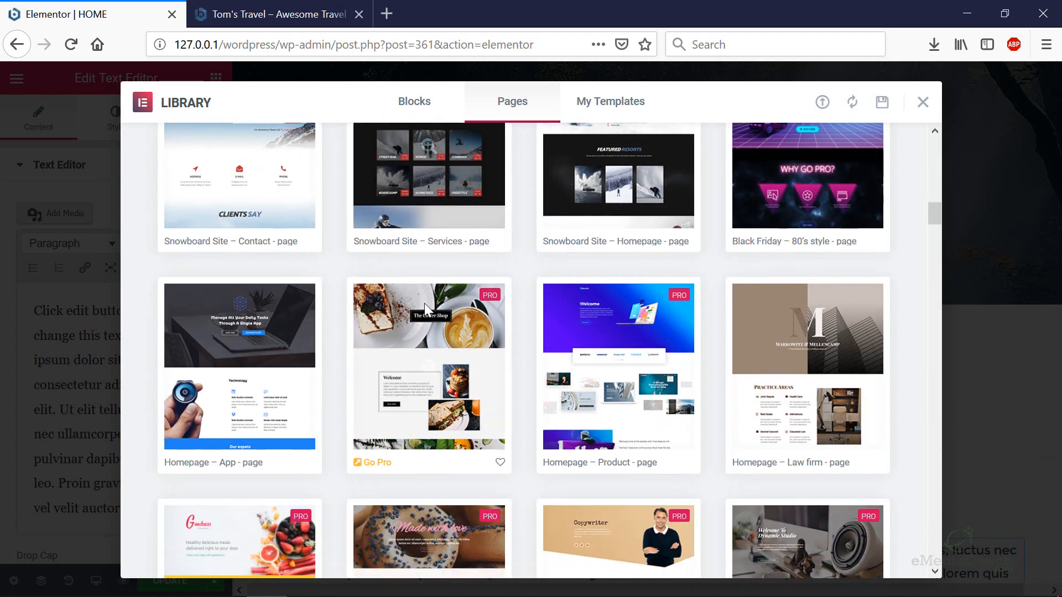
scroll(403, 308, down, 1)
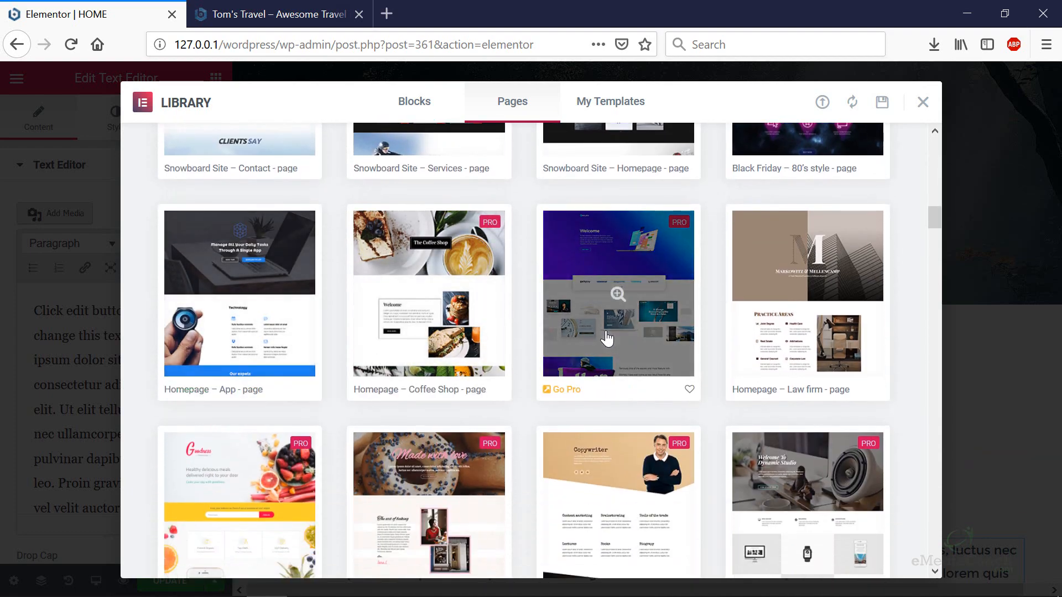
scroll(605, 338, down, 1)
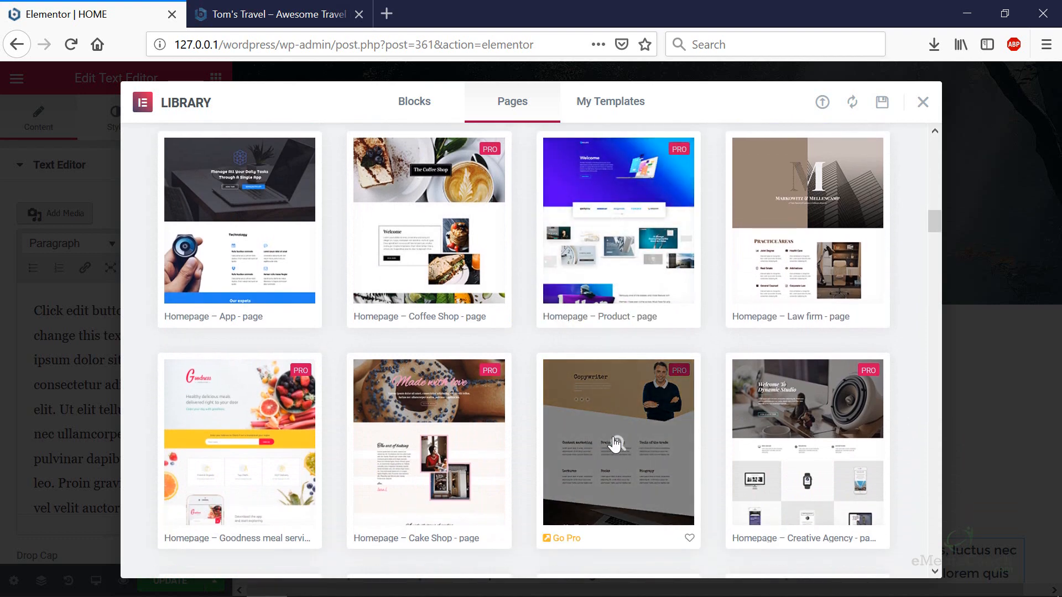
Step: Browse the library's block templates and insert the contact block with a map, location, hours and social links
click(431, 118)
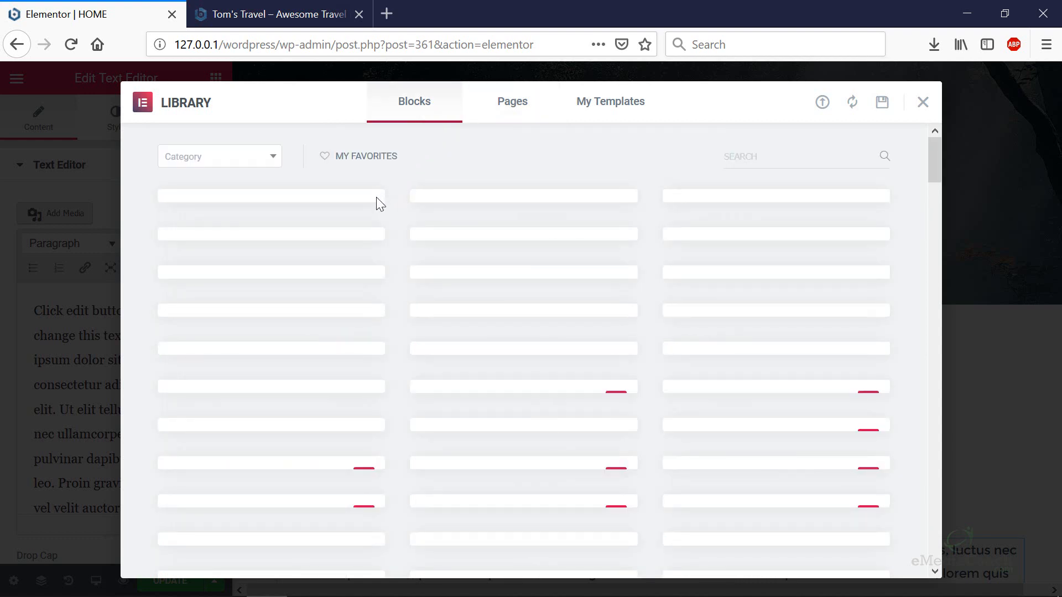
scroll(508, 288, down, 1)
scroll(508, 288, down, 10)
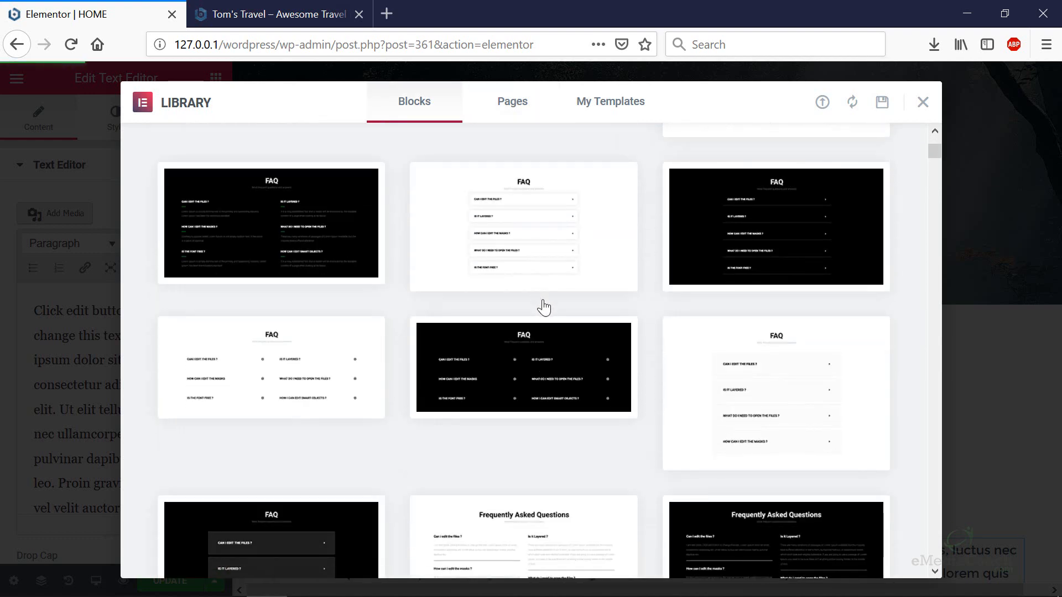
scroll(525, 296, down, 12)
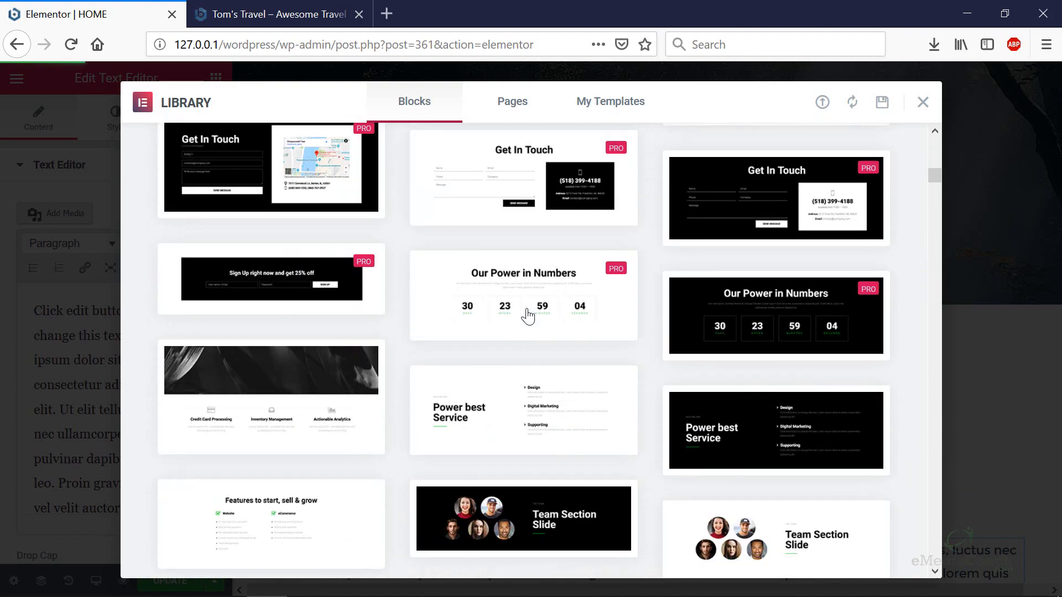
scroll(597, 341, down, 15)
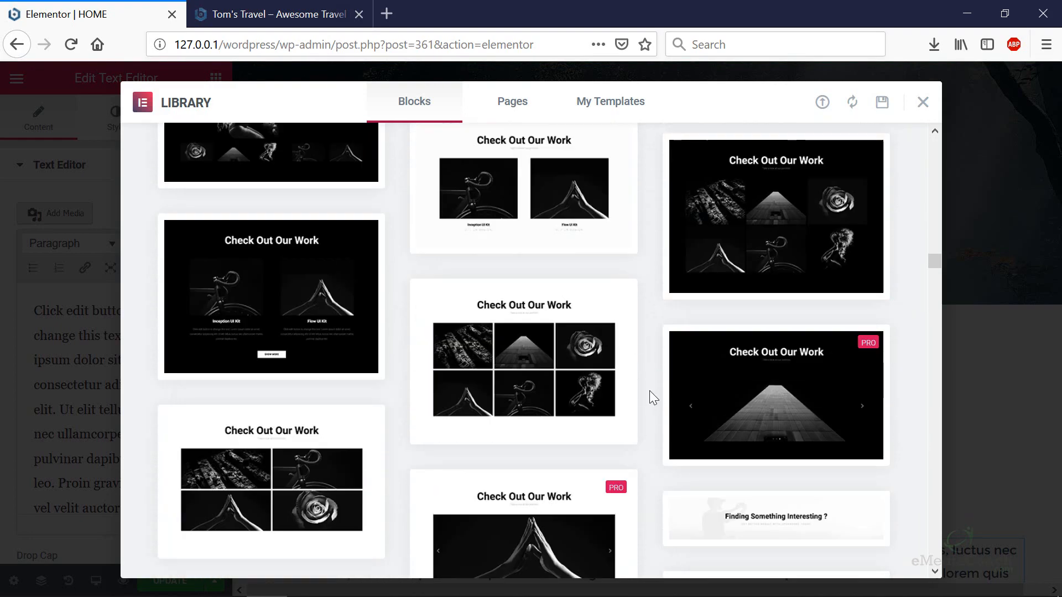
scroll(592, 387, down, 15)
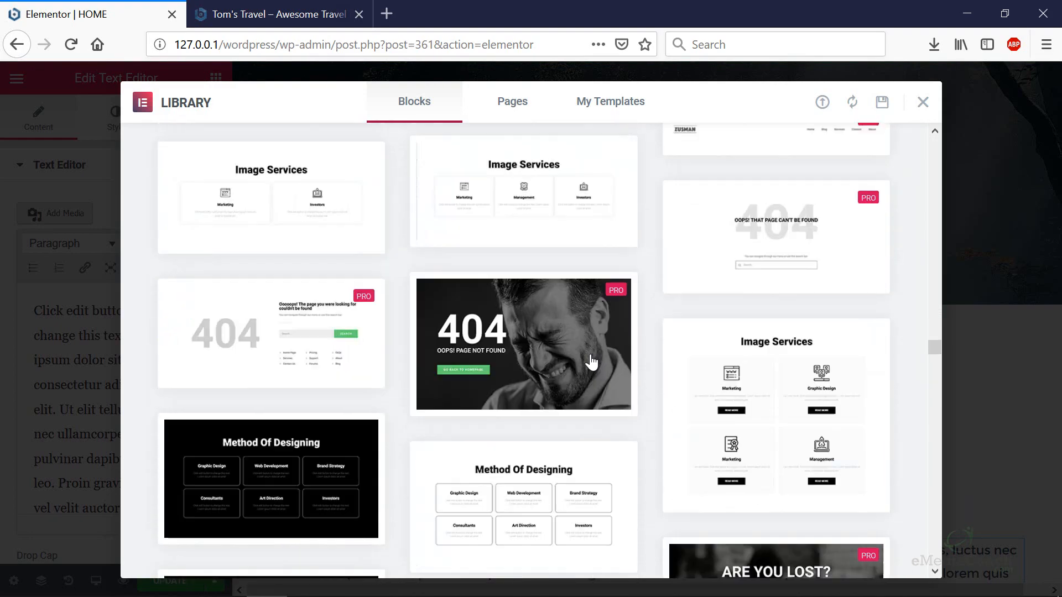
scroll(641, 349, down, 10)
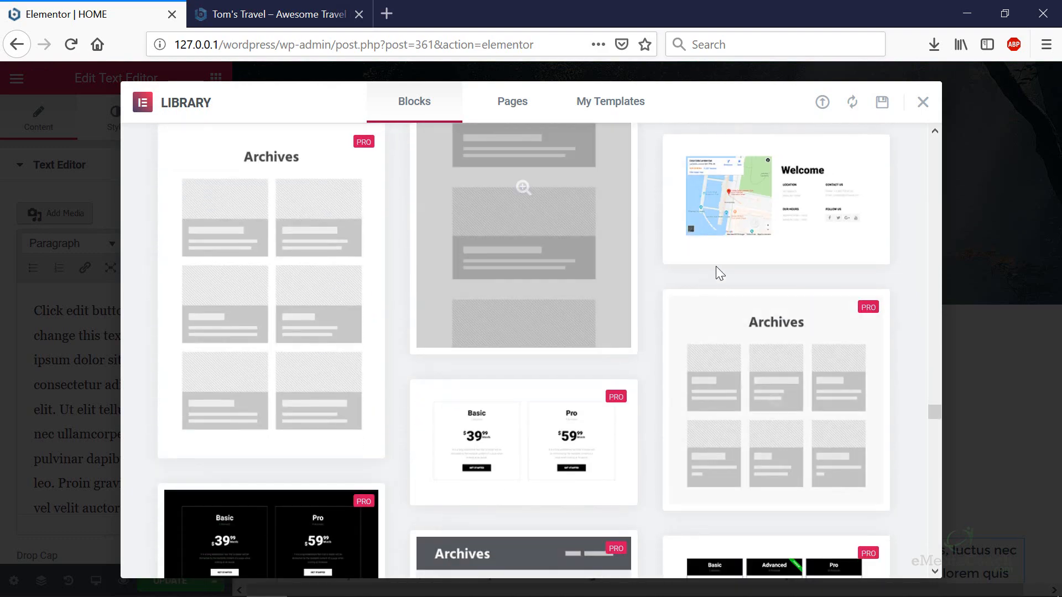
click(696, 252)
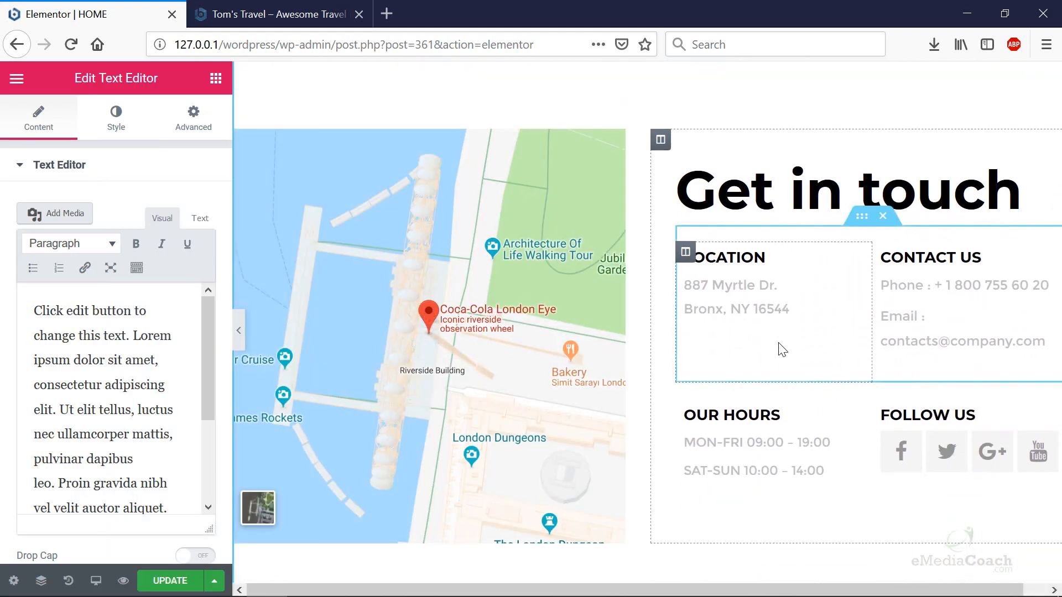
Step: Look over the inserted contact block and open its weekday hours and location text for editing
scroll(770, 346, down, 15)
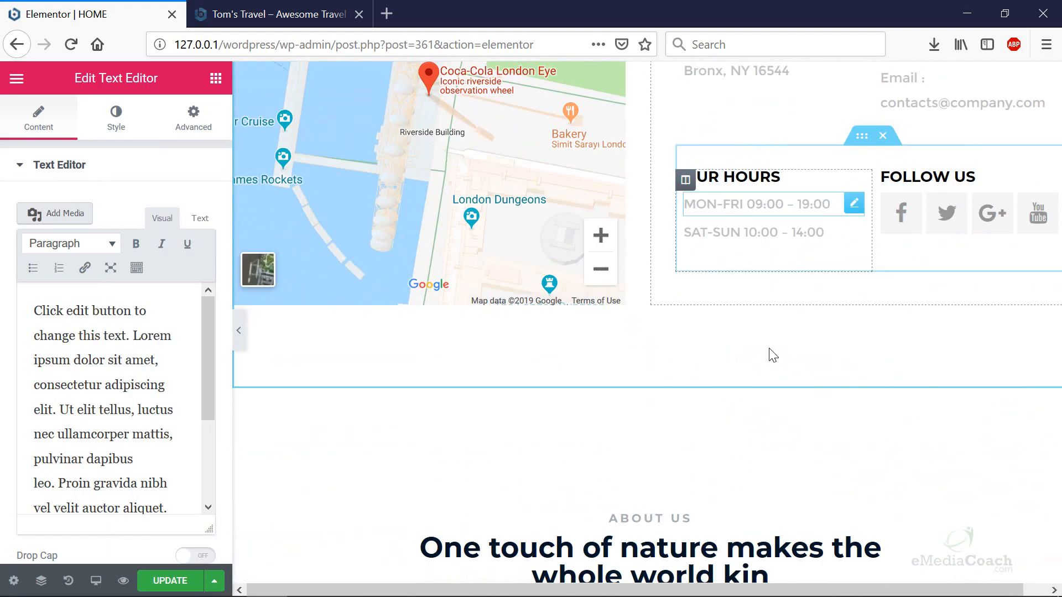
scroll(765, 354, up, 5)
click(736, 277)
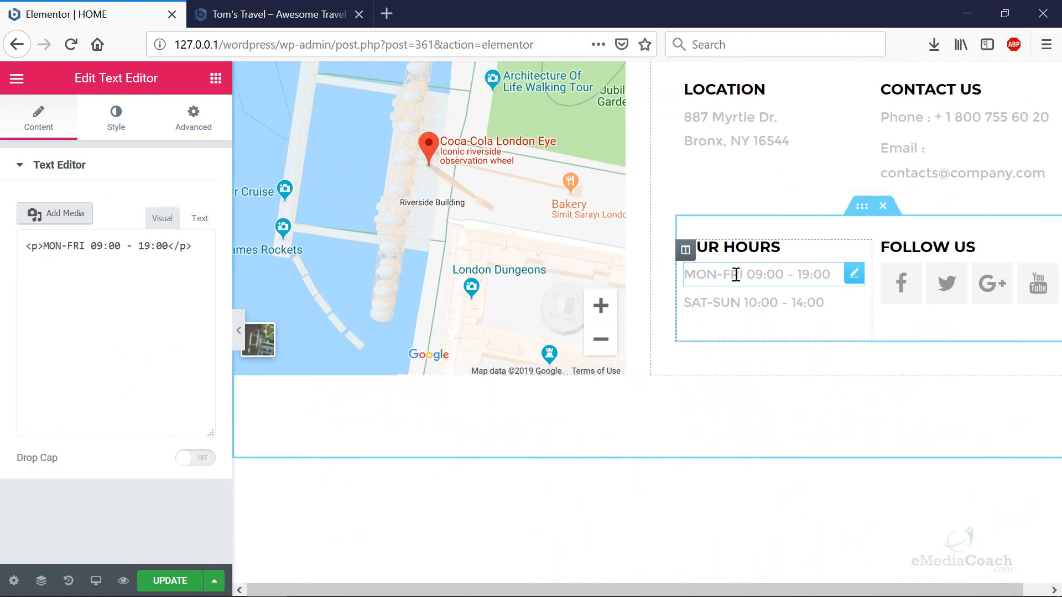
scroll(734, 276, up, 3)
click(735, 283)
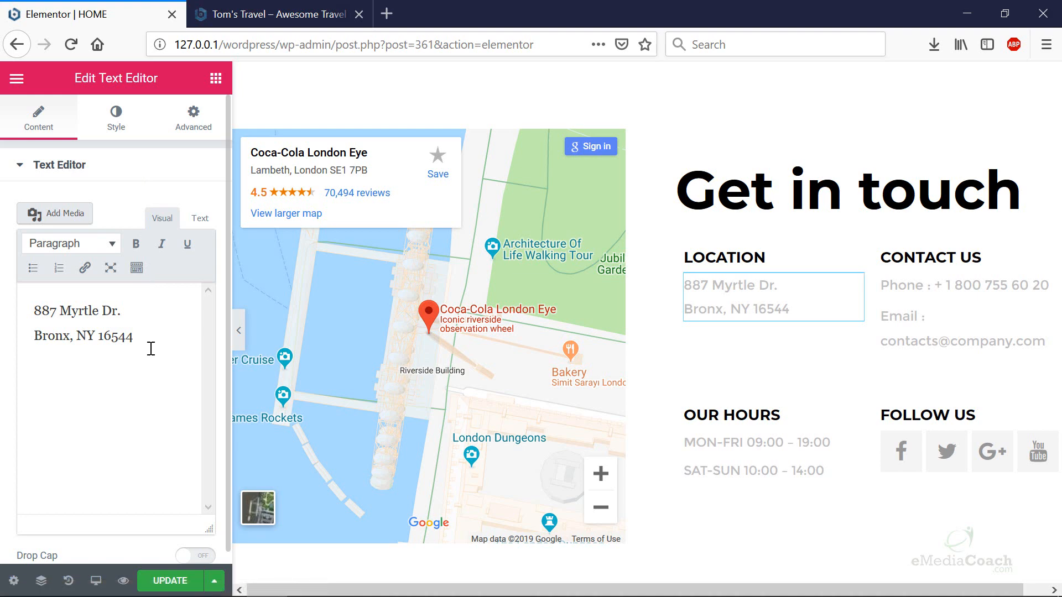
Step: Add a Text Editor widget above the contact block's "Get in touch" heading
scroll(741, 291, up, 3)
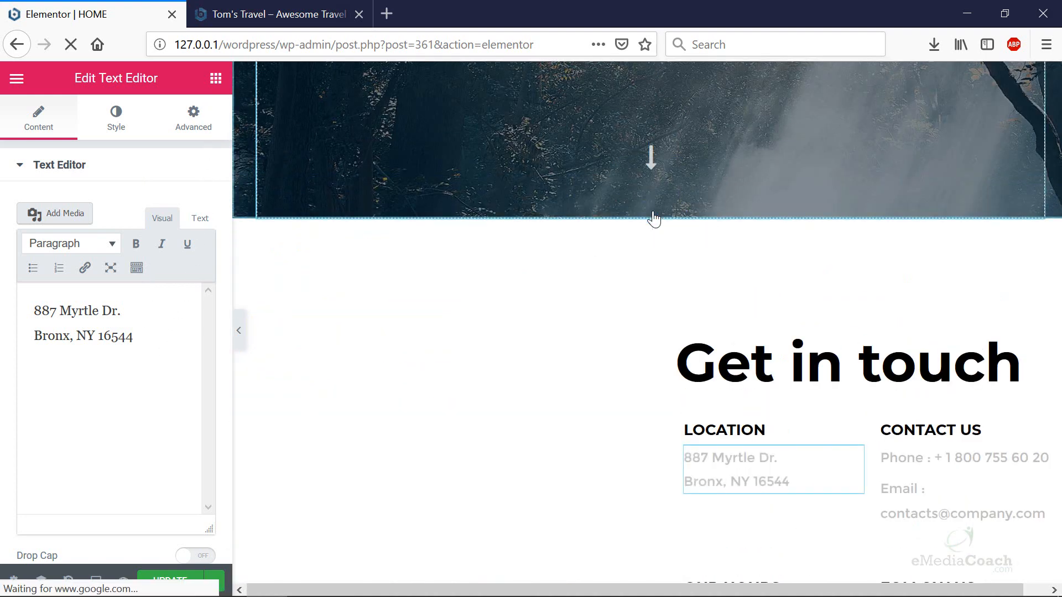
click(215, 79)
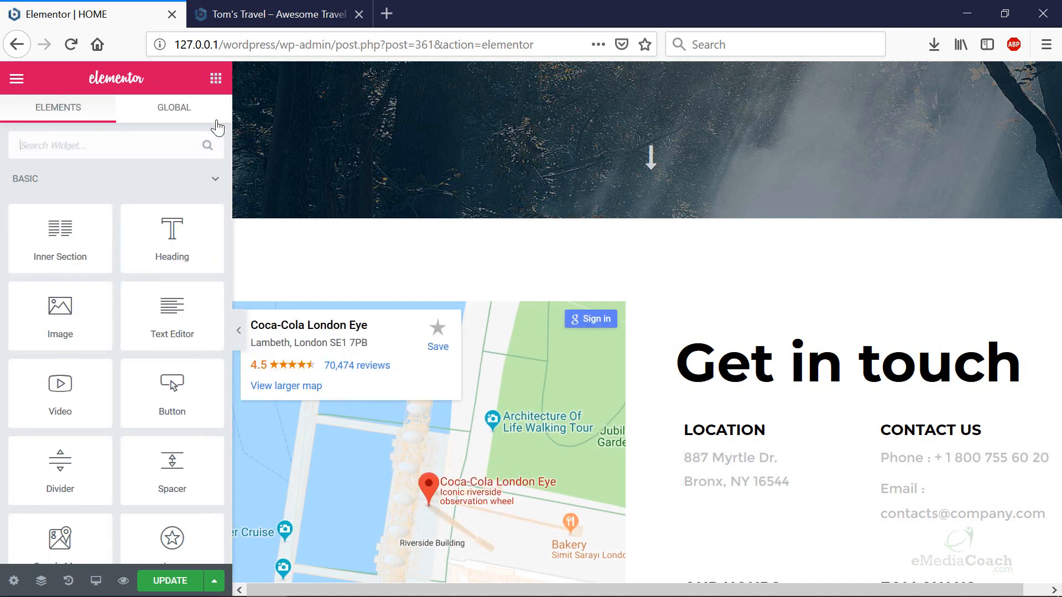
drag(178, 330, 742, 339)
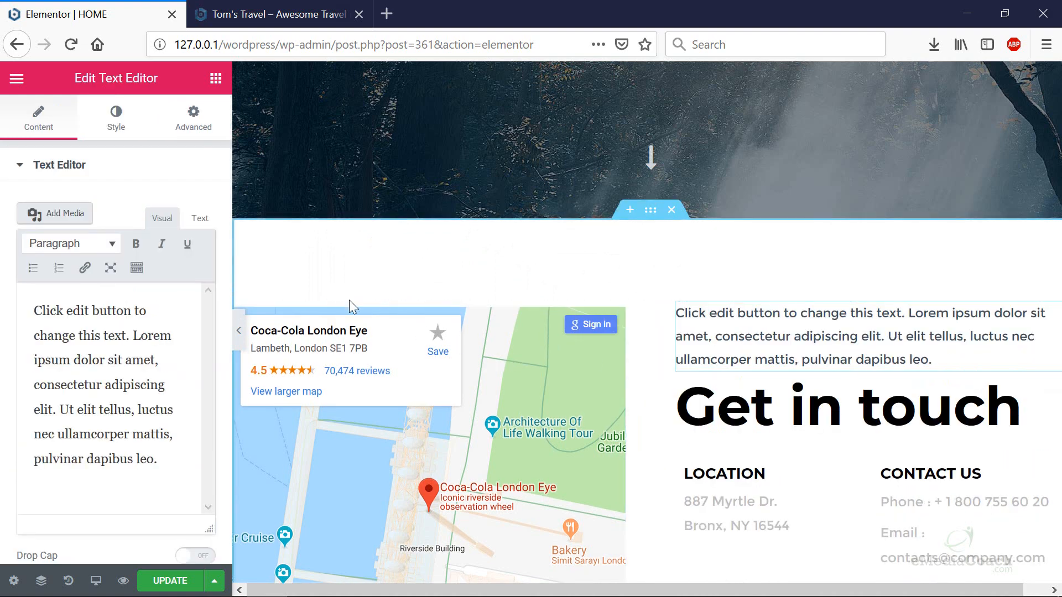
Step: Undo the added Text Editor widget, and place a Video widget above the "Get in touch" heading with its YouTube link selected
key(ctrl+z)
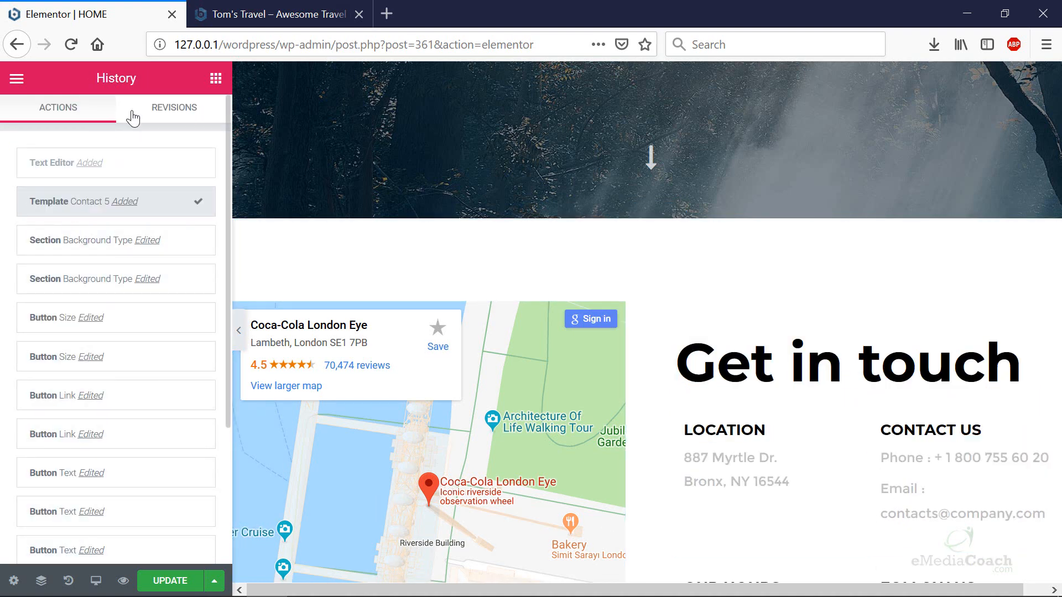
click(215, 79)
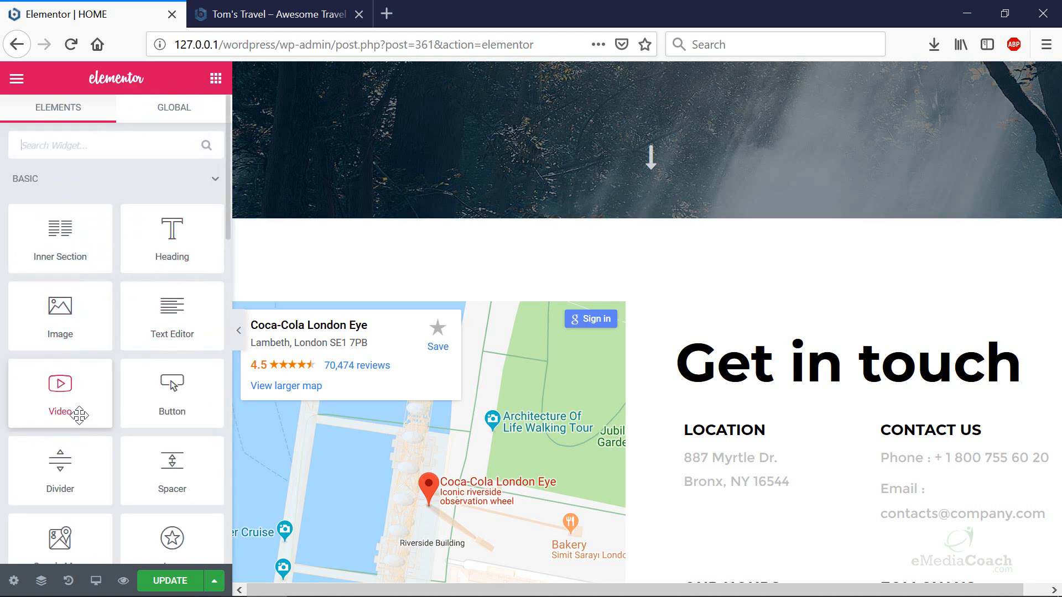
scroll(79, 414, down, 1)
drag(102, 372, 773, 343)
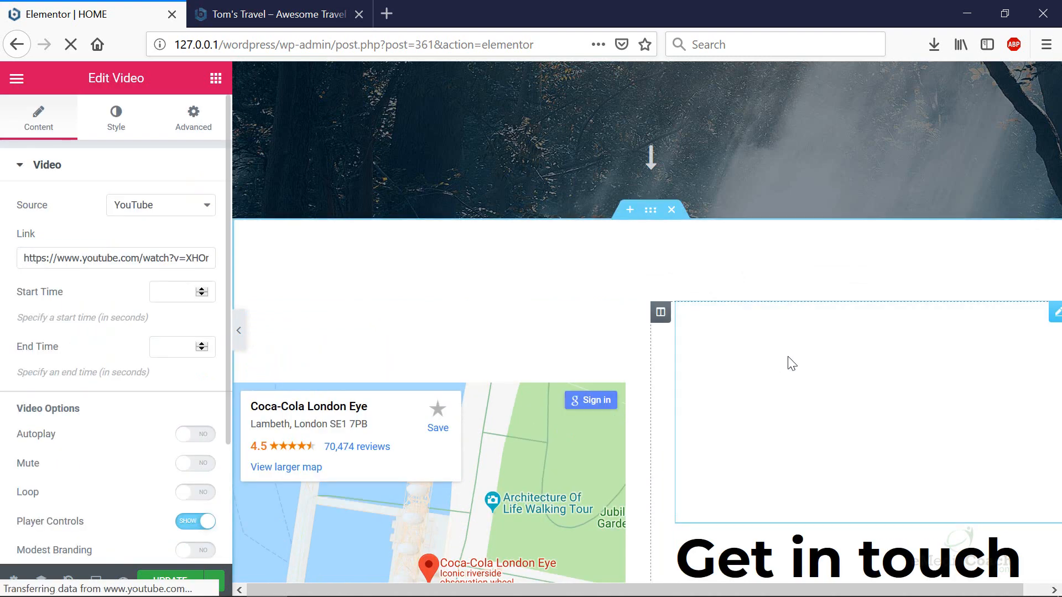
click(736, 403)
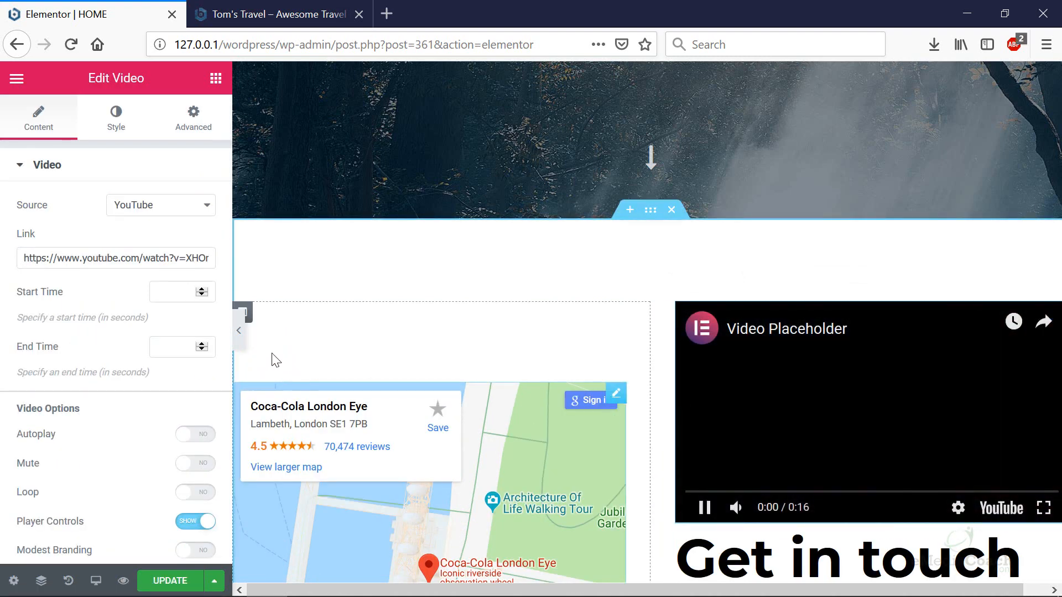
triple_click(81, 258)
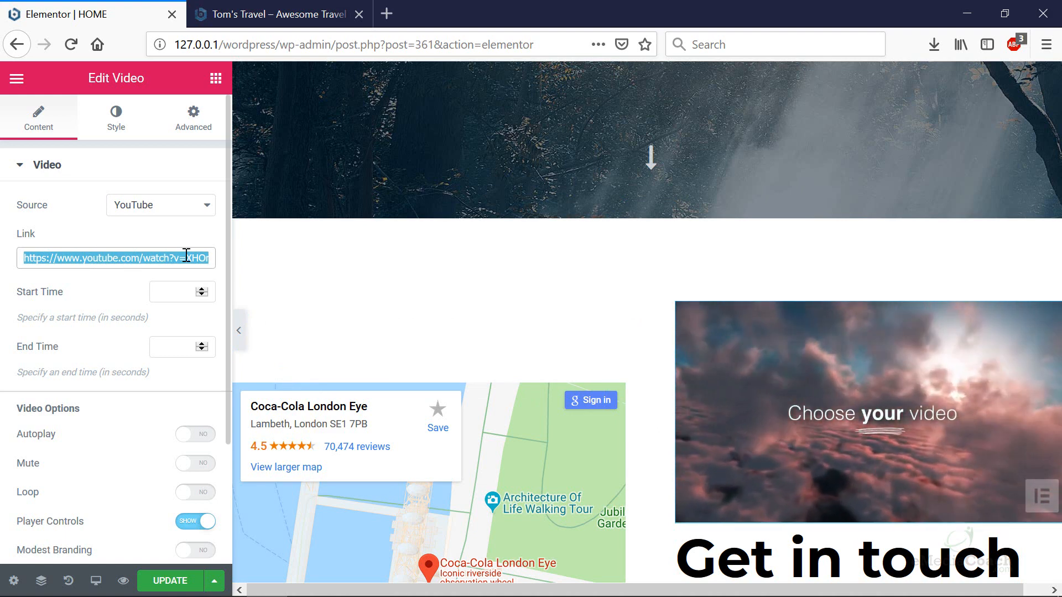
Step: Browse the available widgets and add an Image Gallery widget beneath the three nature text columns, above the "Learn More" banner
click(216, 78)
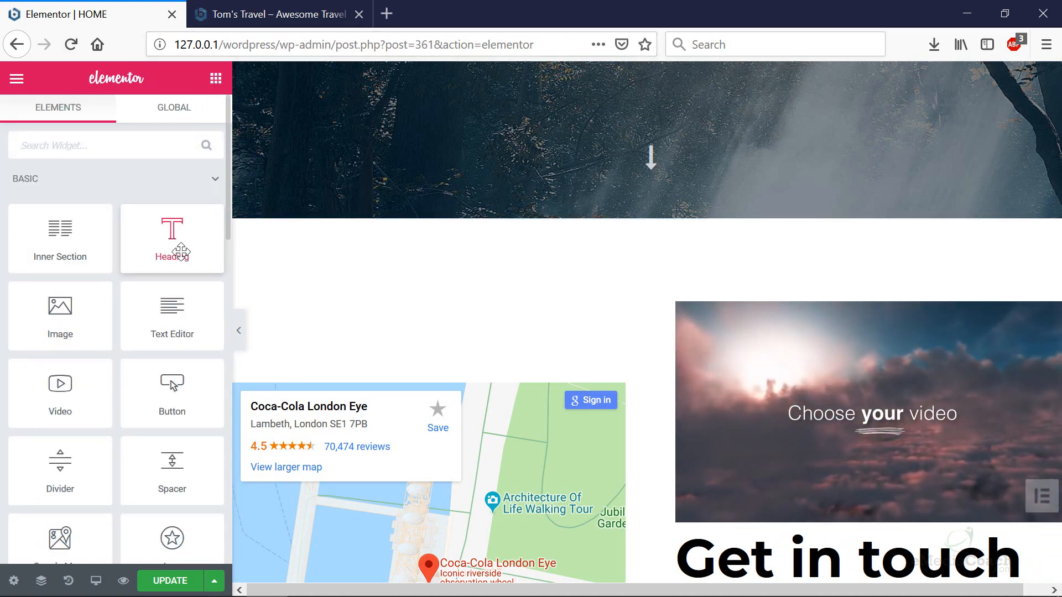
scroll(177, 265, down, 4)
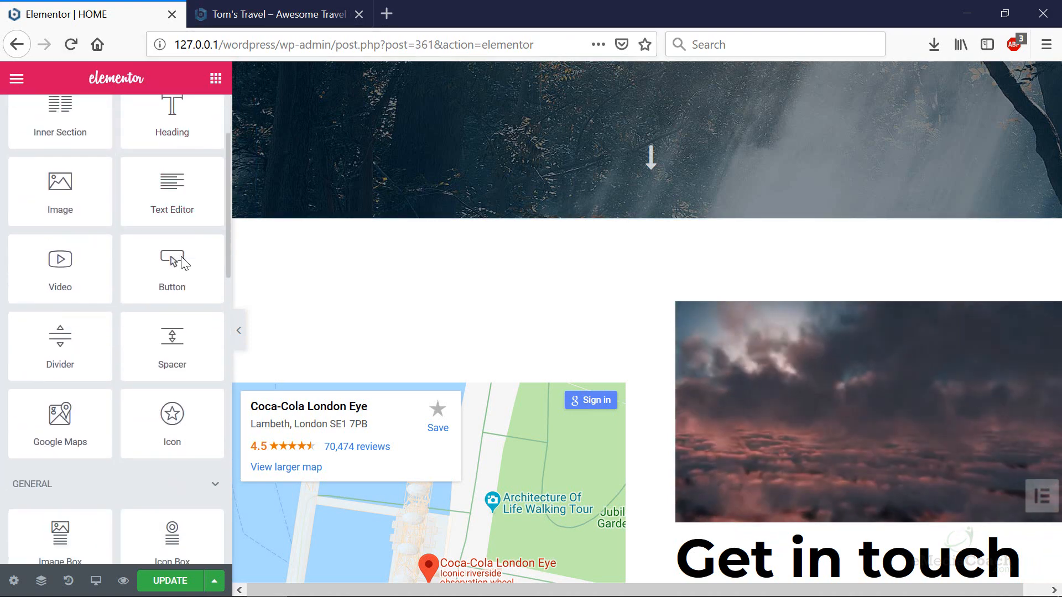
scroll(174, 288, down, 5)
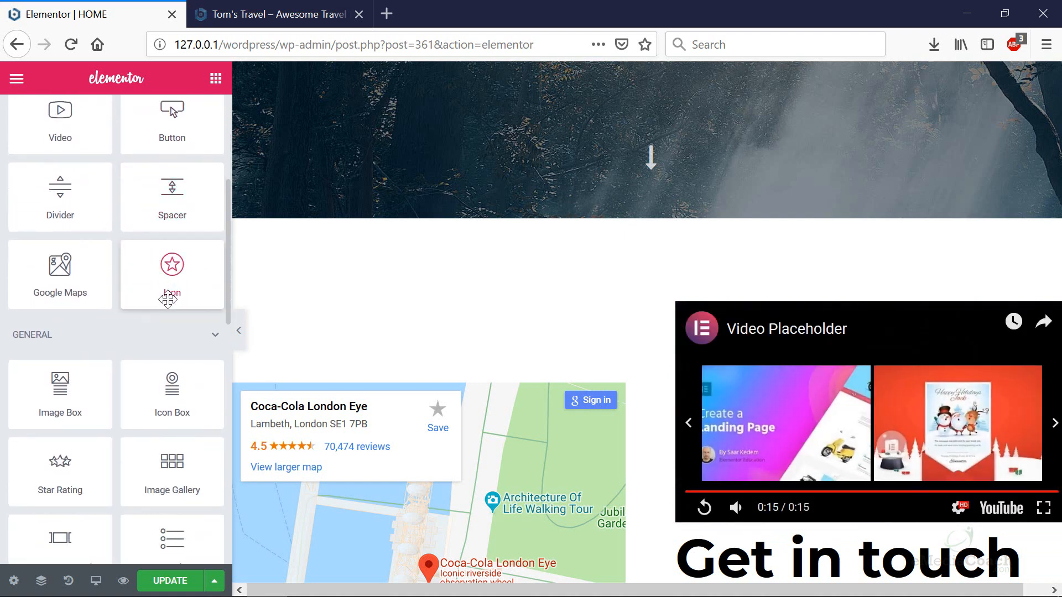
scroll(160, 309, down, 3)
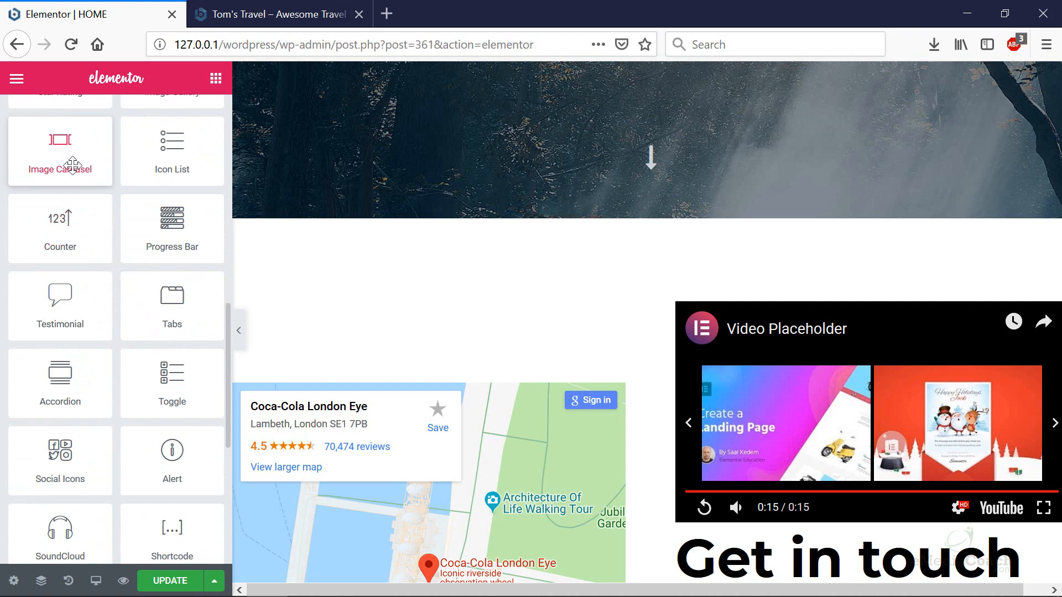
scroll(72, 165, up, 2)
mouse_move(175, 187)
mouse_down()
mouse_move(208, 204)
mouse_move(186, 199)
mouse_up()
scroll(867, 396, down, 12)
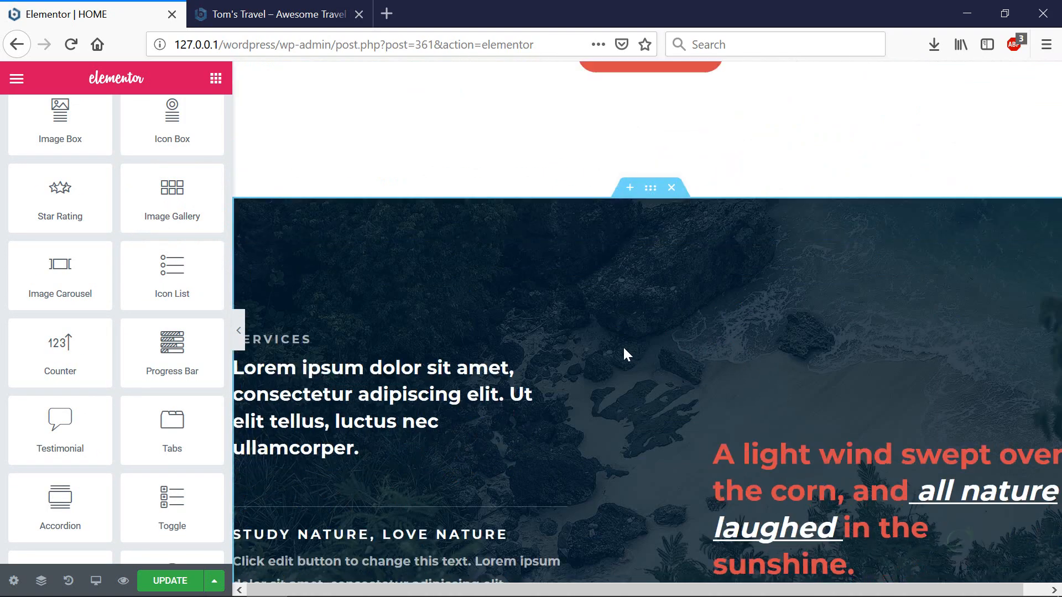
scroll(622, 346, down, 15)
scroll(611, 347, down, 4)
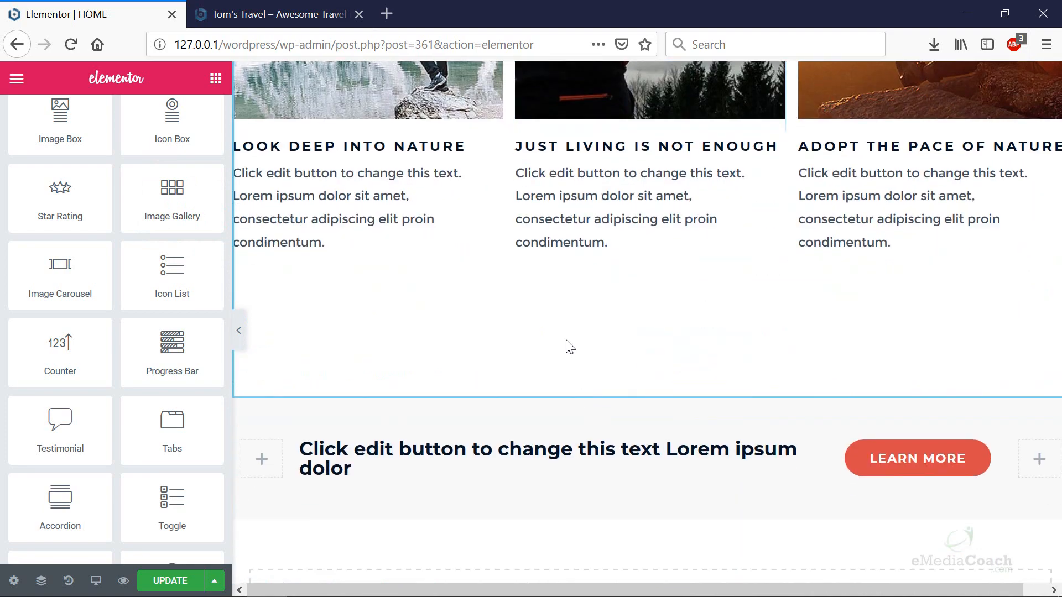
drag(193, 216, 722, 305)
drag(172, 194, 563, 266)
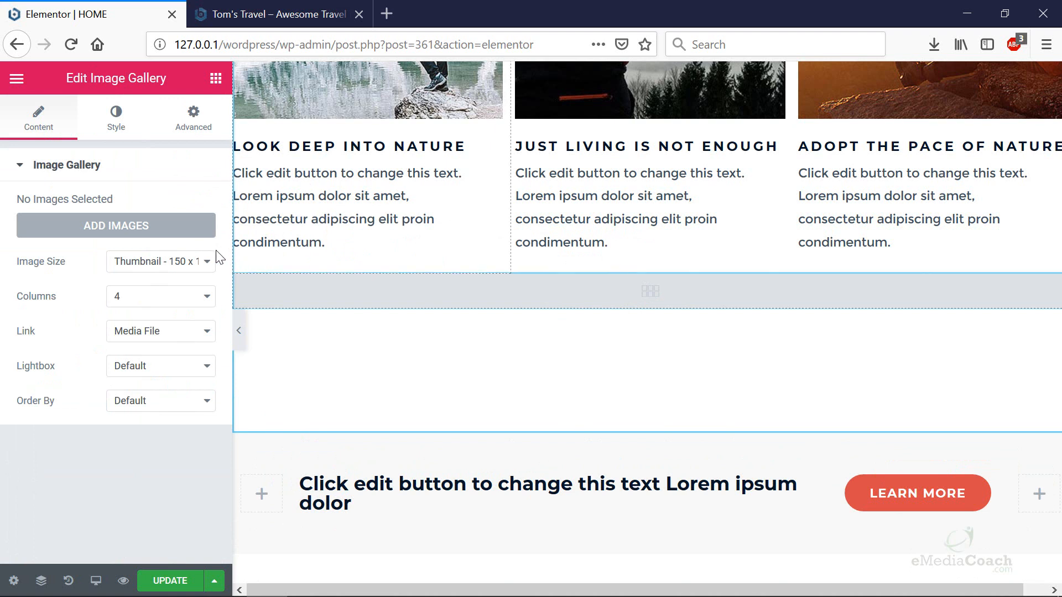
Step: Fill the gallery with five media library images: tropical island, woman in white hat, mountain lake, waterfall and misty forest
click(116, 228)
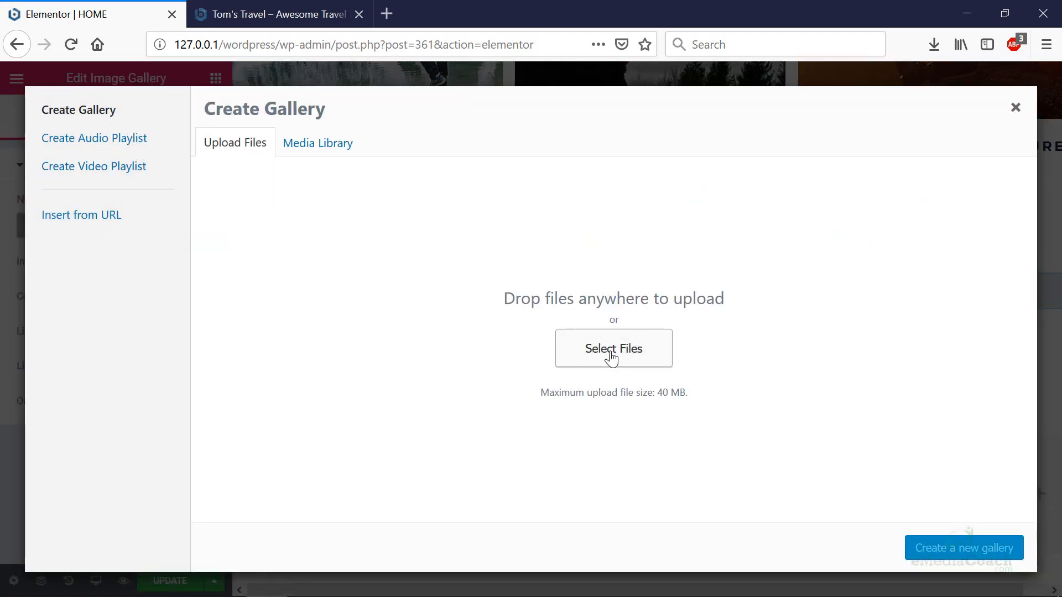
click(324, 146)
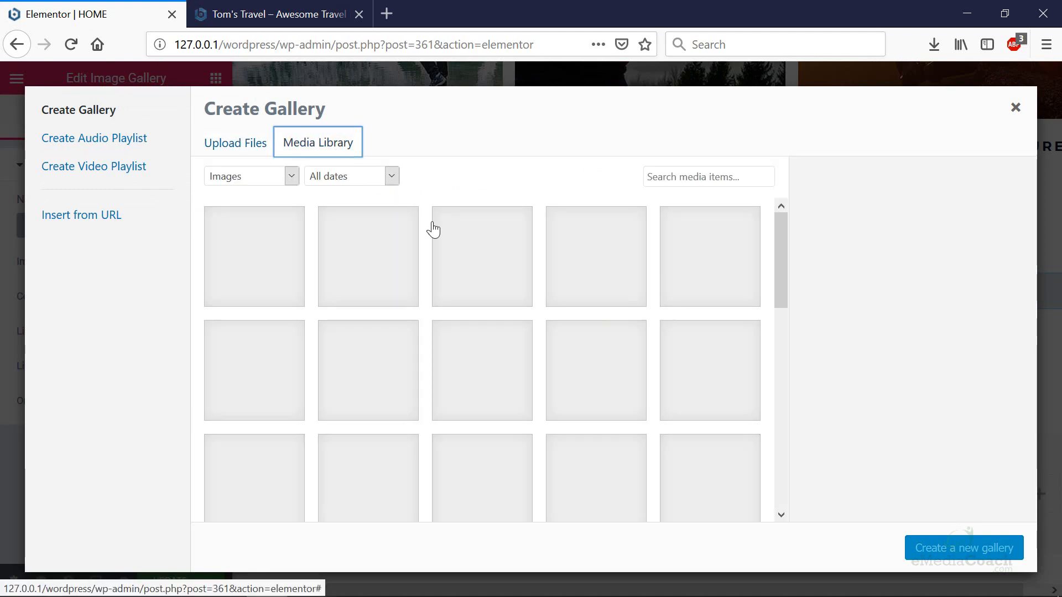
scroll(569, 398, down, 5)
scroll(571, 390, up, 2)
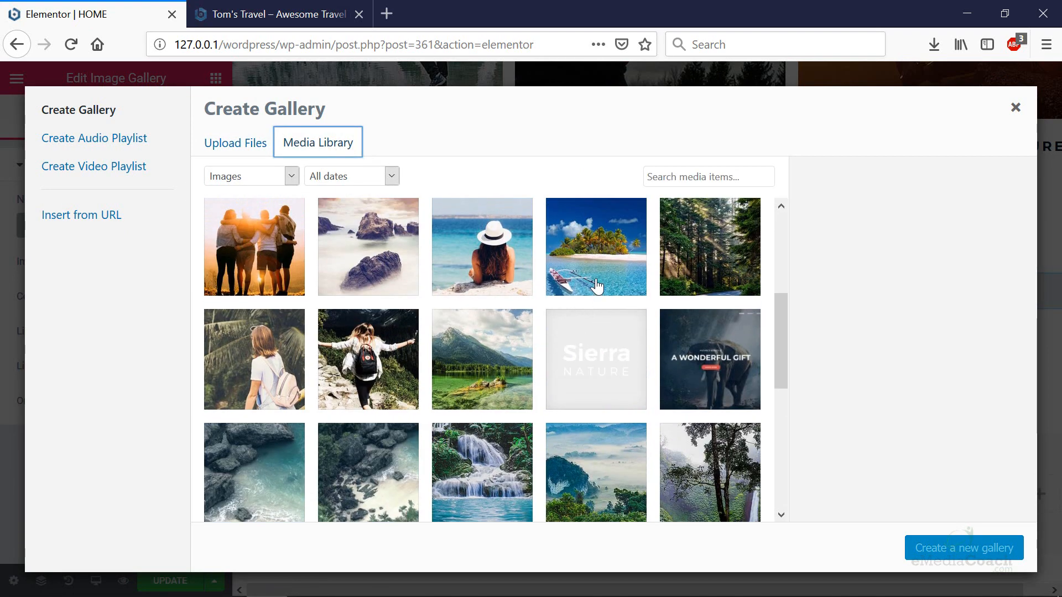
click(596, 285)
click(517, 269)
click(498, 369)
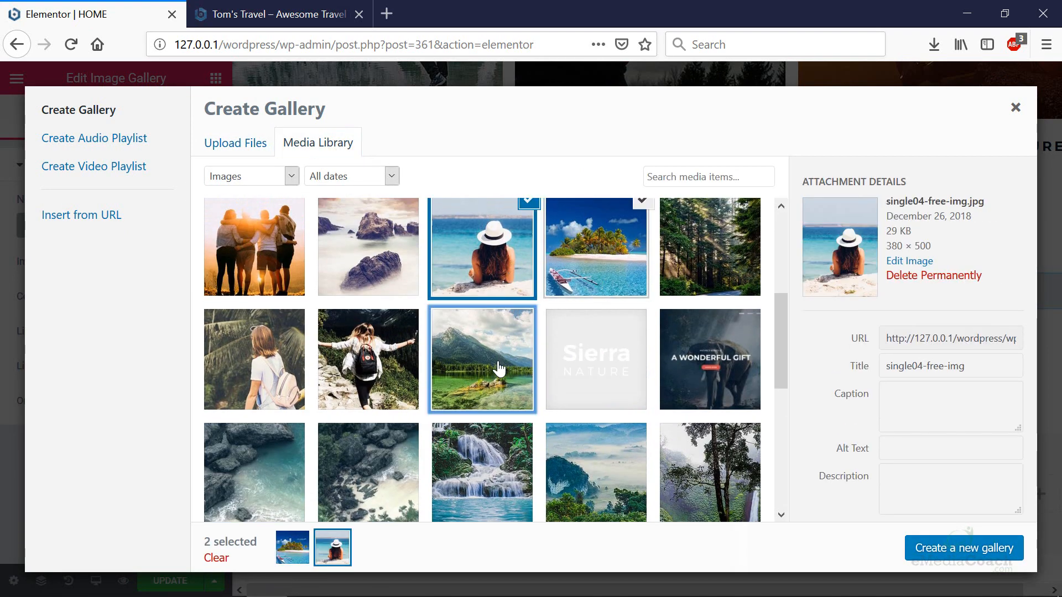
click(486, 459)
click(603, 477)
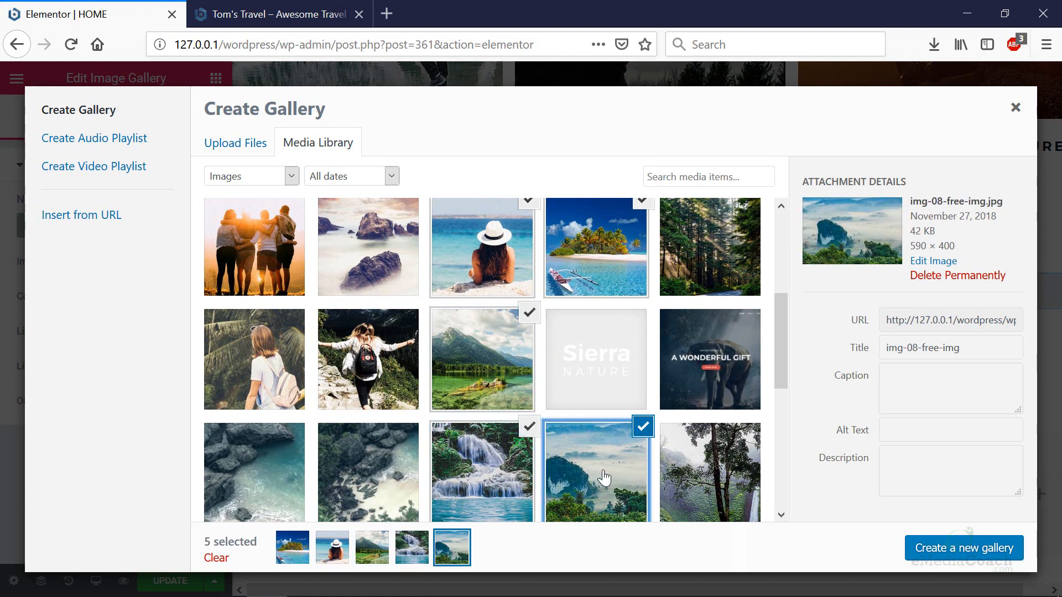
click(933, 551)
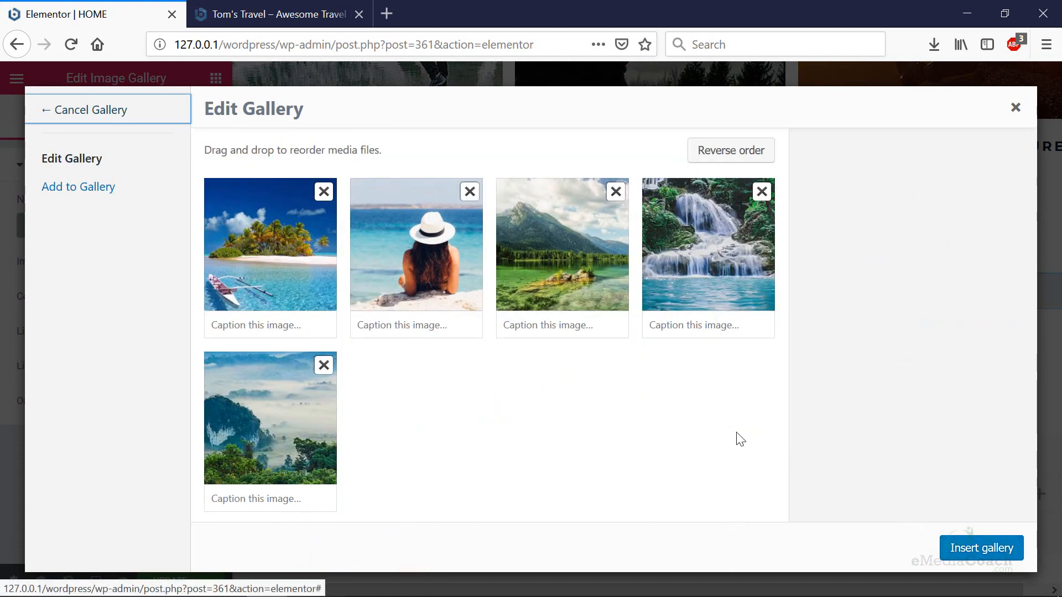
click(979, 553)
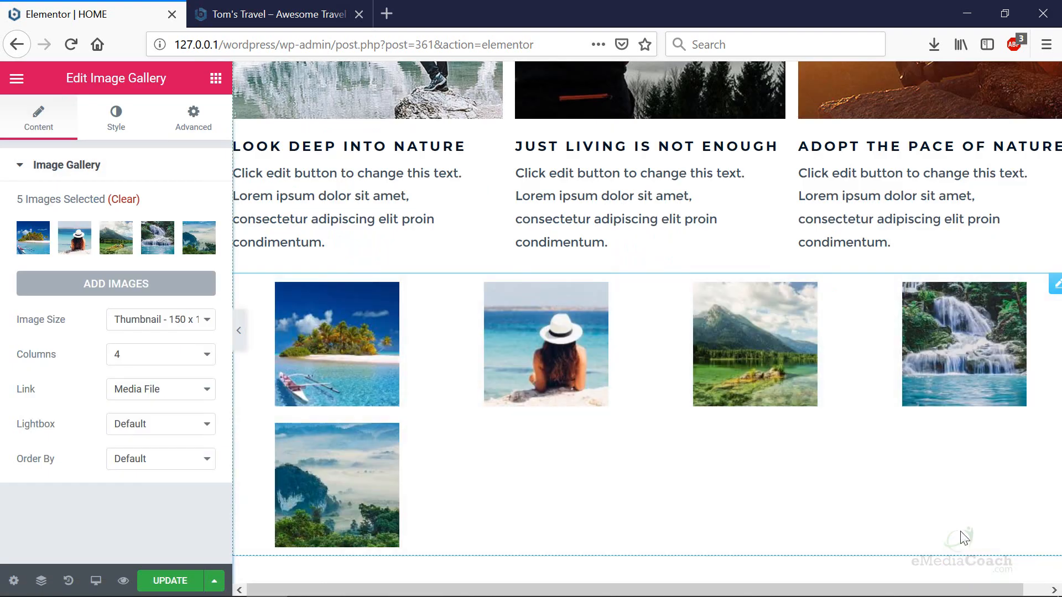
Step: Try the Medium Large - 768 x 0 image size on the gallery and settle on Medium - 300 x 300
scroll(772, 409, down, 3)
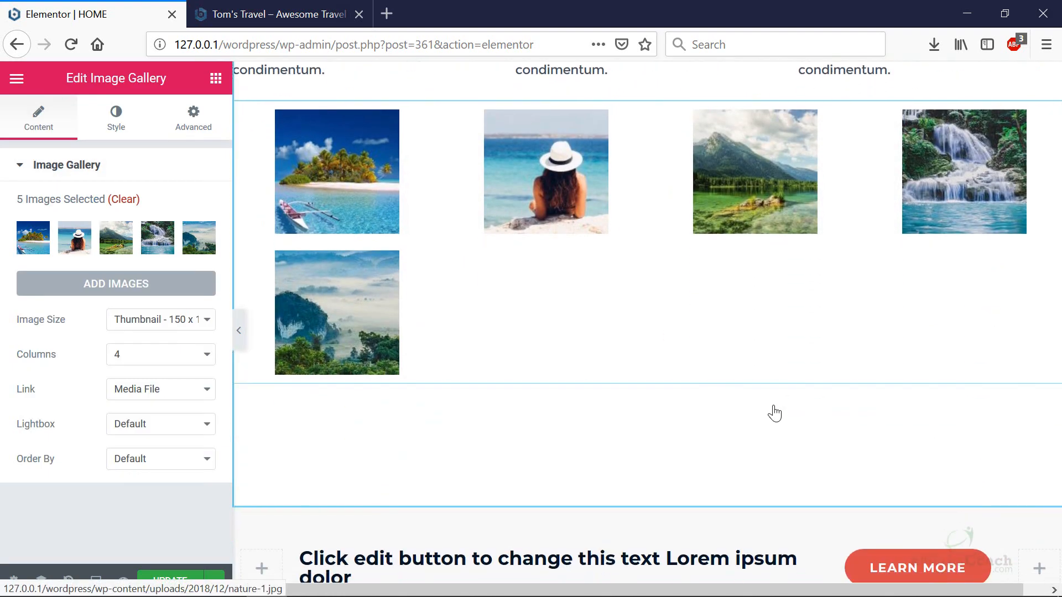
click(193, 322)
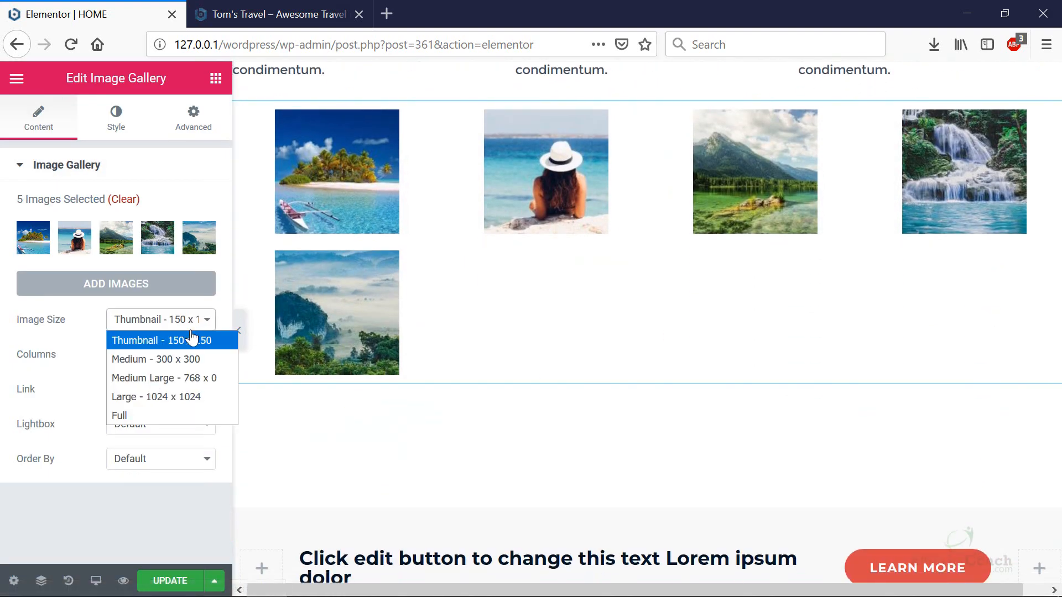
click(178, 378)
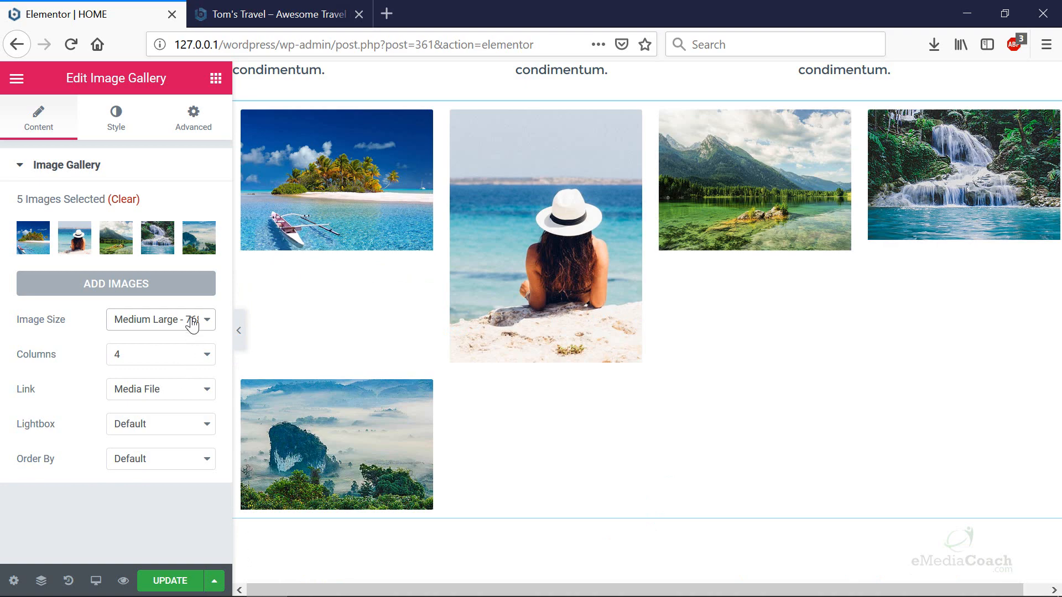
click(193, 324)
click(195, 360)
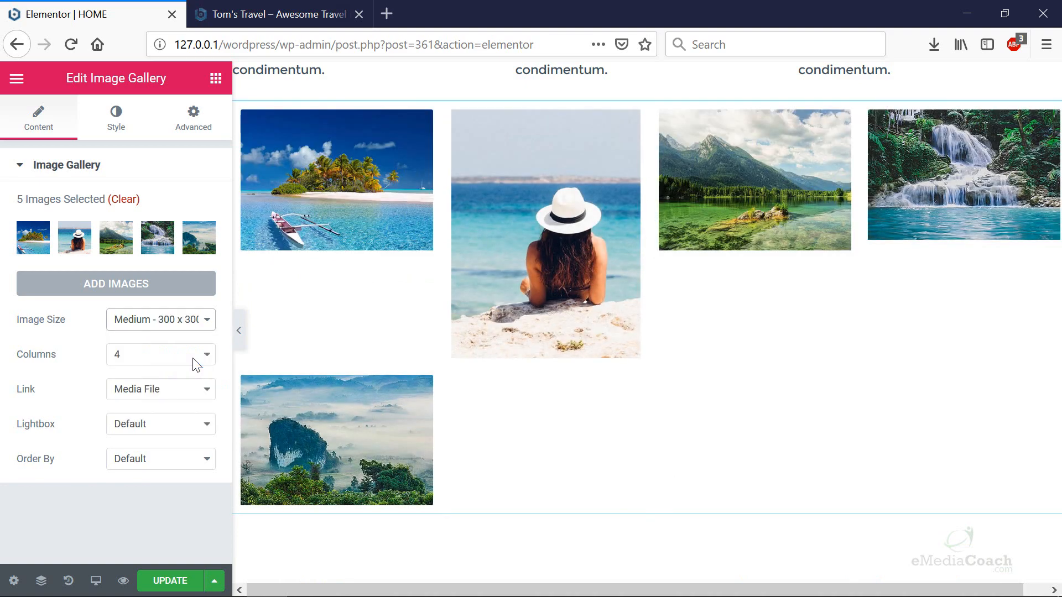
Step: Review the edited home page, including the image gallery, About Us section, contact block and closing banner
scroll(621, 434, up, 5)
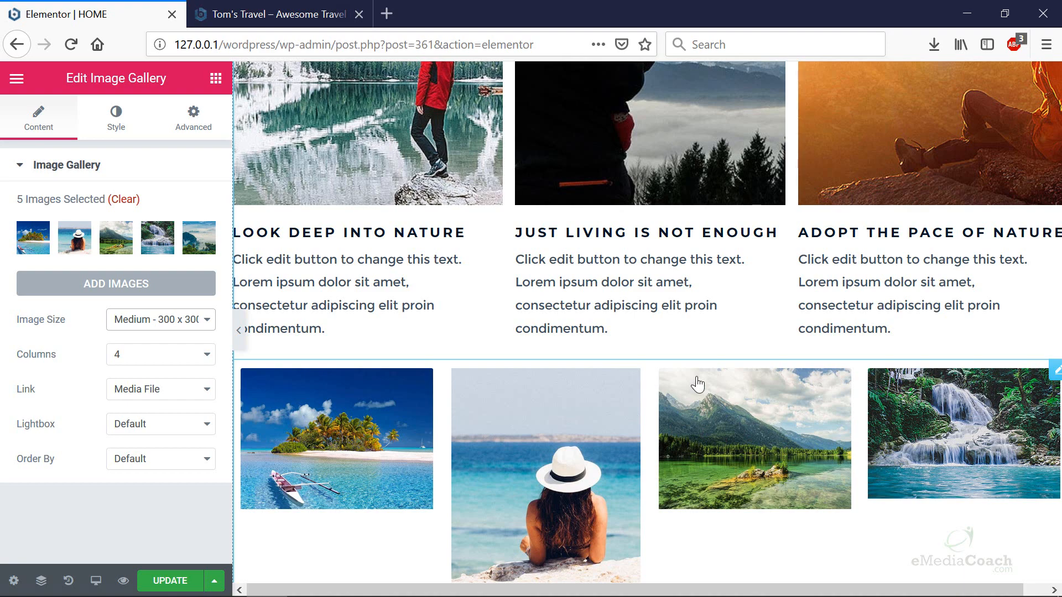
scroll(657, 385, down, 2)
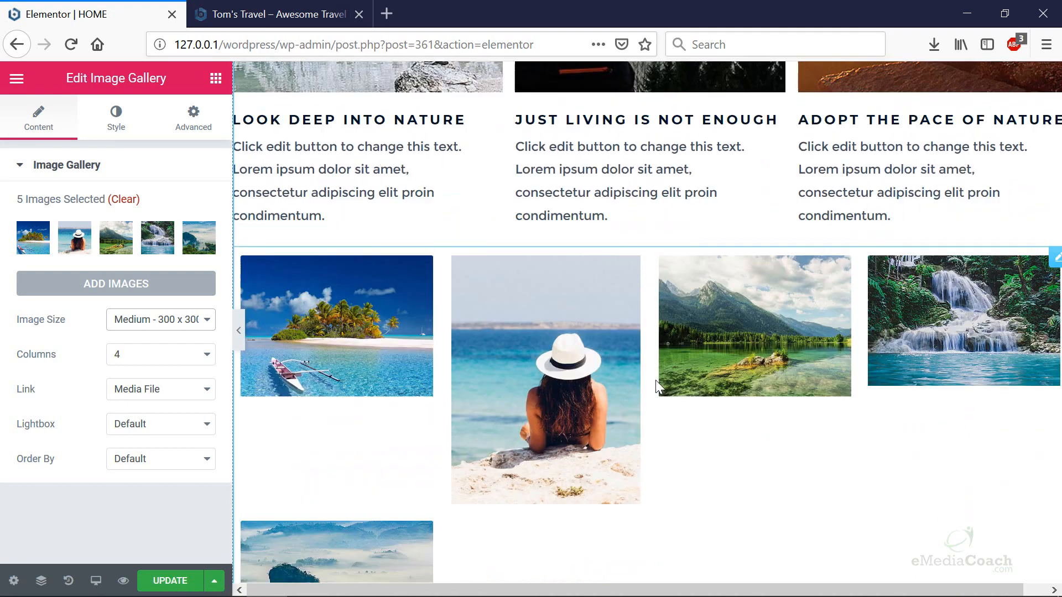
scroll(656, 380, up, 15)
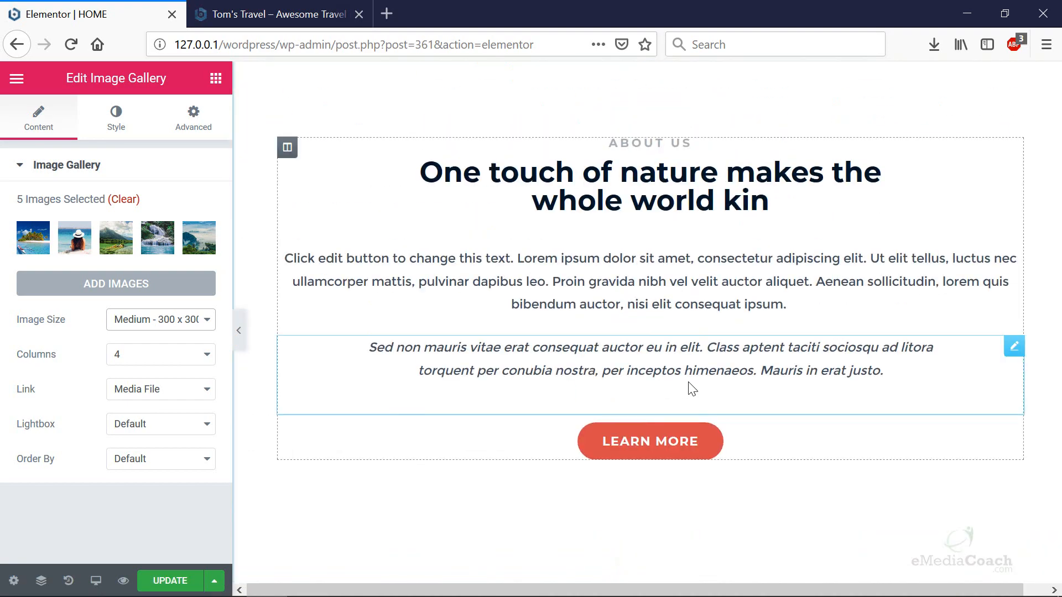
scroll(689, 385, up, 18)
scroll(702, 403, down, 10)
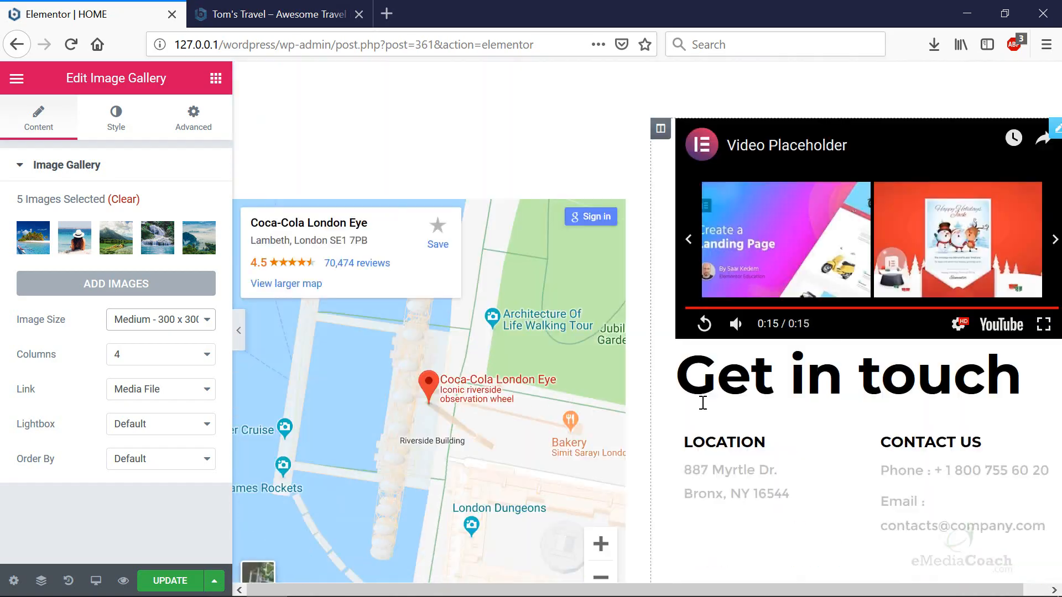
scroll(703, 403, down, 15)
scroll(548, 244, up, 3)
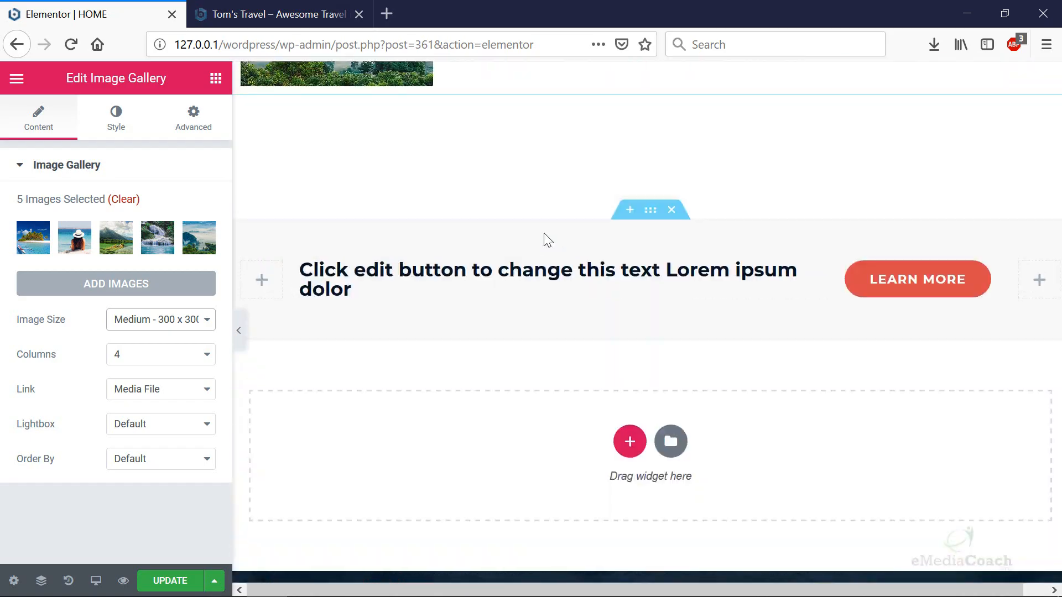
scroll(548, 240, up, 15)
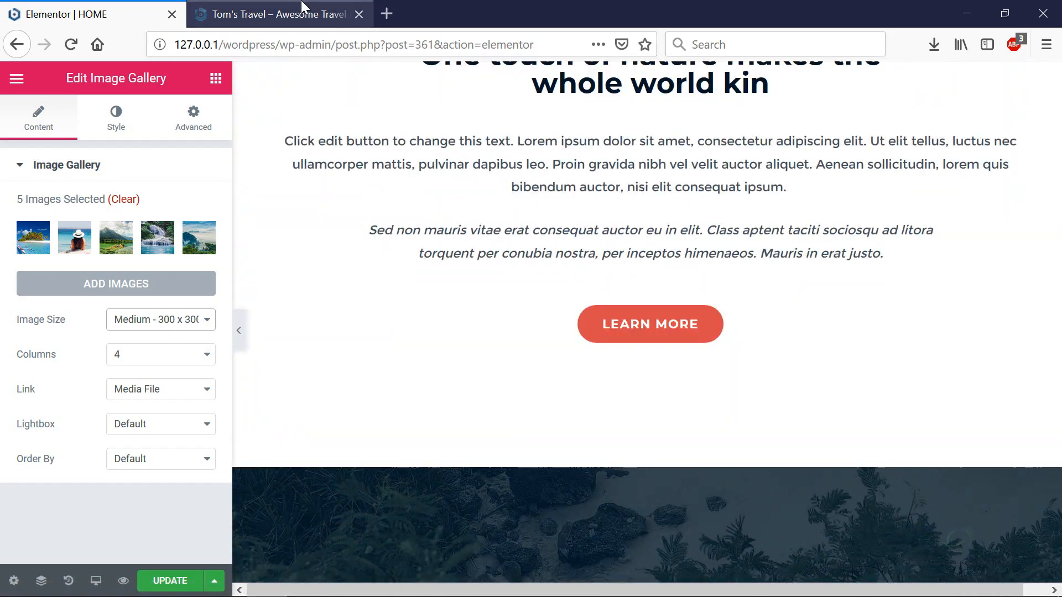
Step: Switch to the live site, open its Blog page in a new tab and look over the listed posts
click(302, 8)
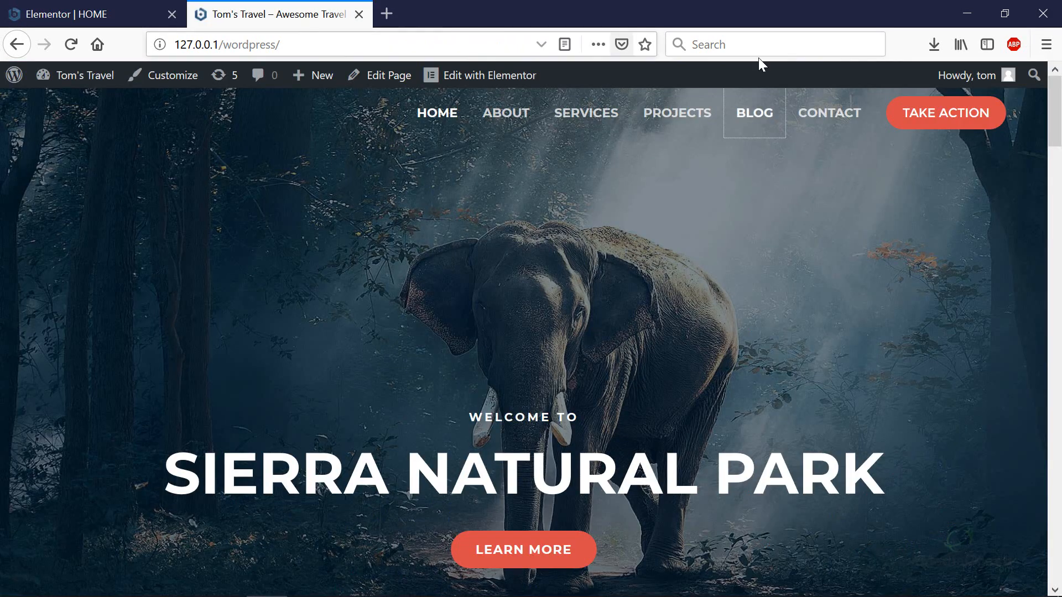
middle_click(745, 114)
click(476, 17)
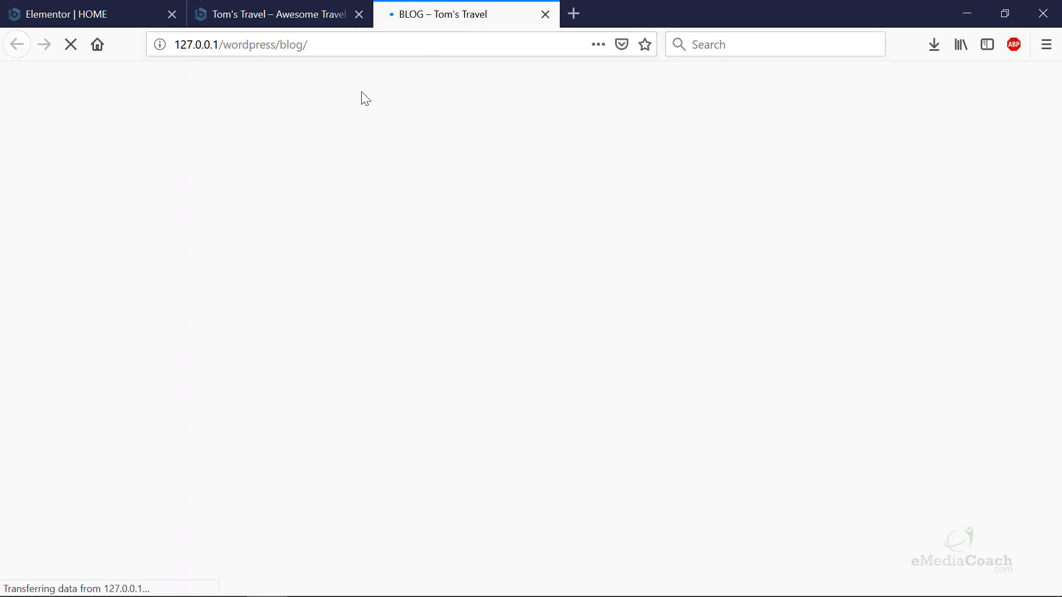
scroll(464, 338, down, 15)
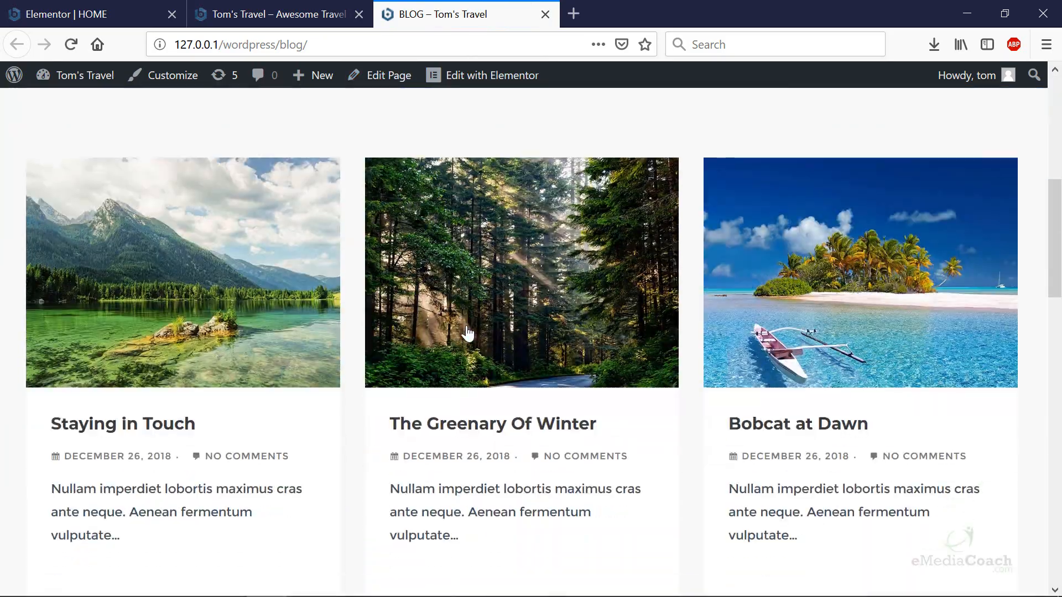
scroll(546, 138, up, 15)
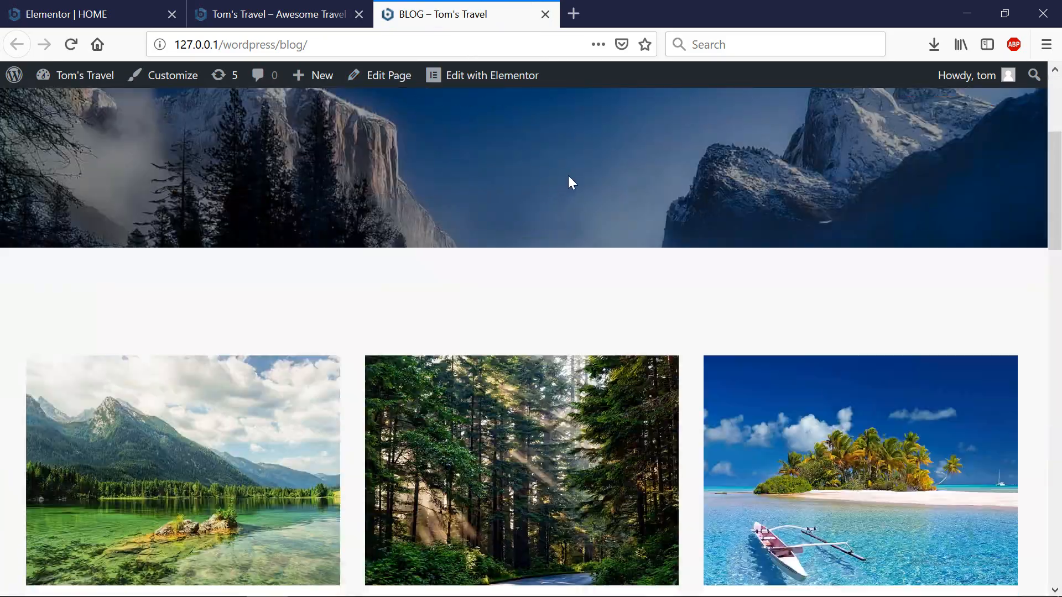
Step: Open The Greenary Of Winter post from the Blog page and bring it up in the WordPress post editor
scroll(521, 256, down, 5)
click(522, 256)
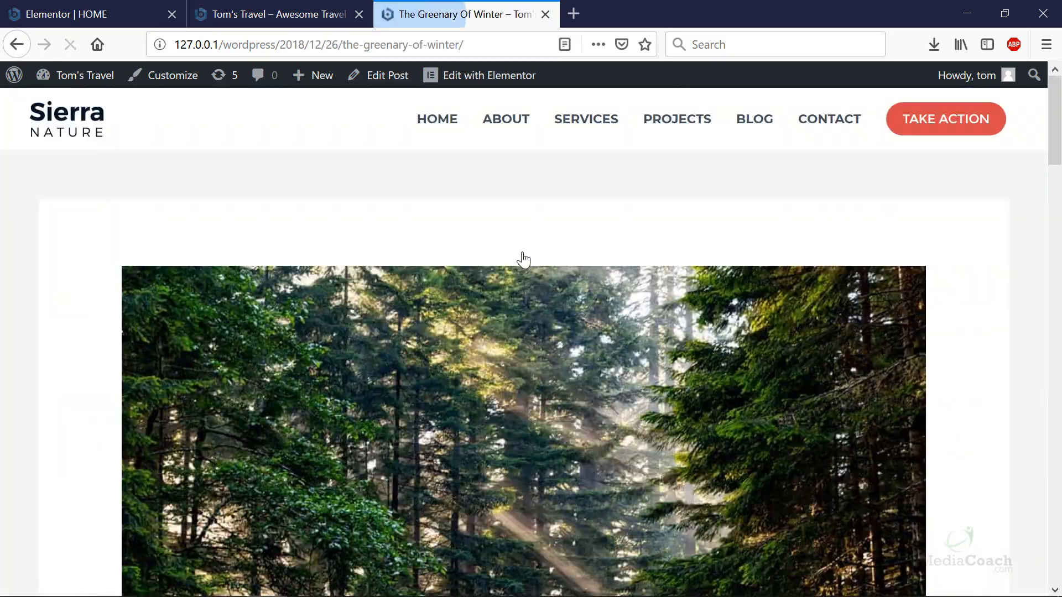
mouse_move(478, 72)
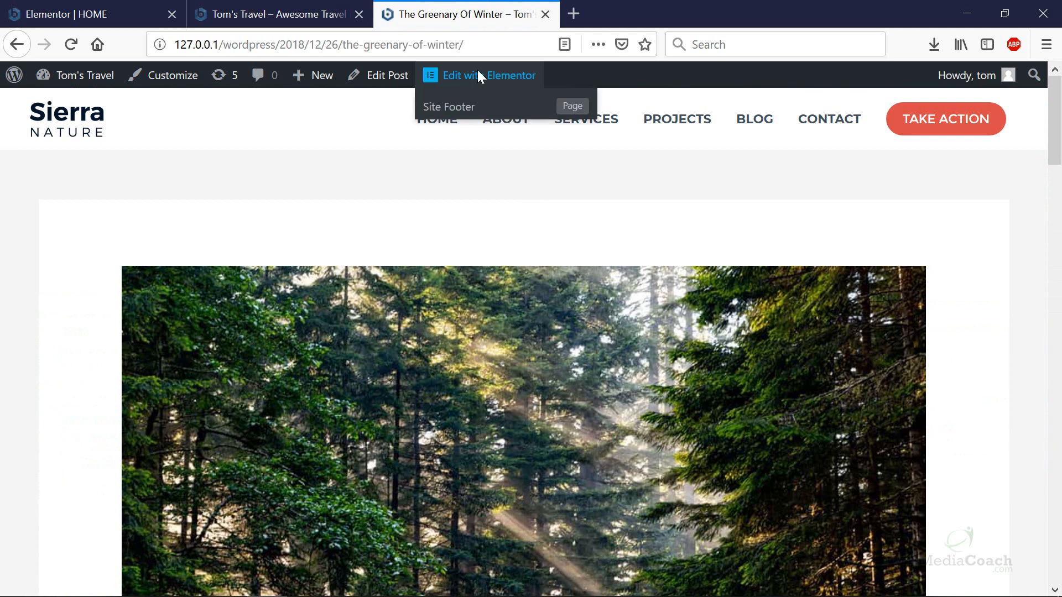
click(387, 77)
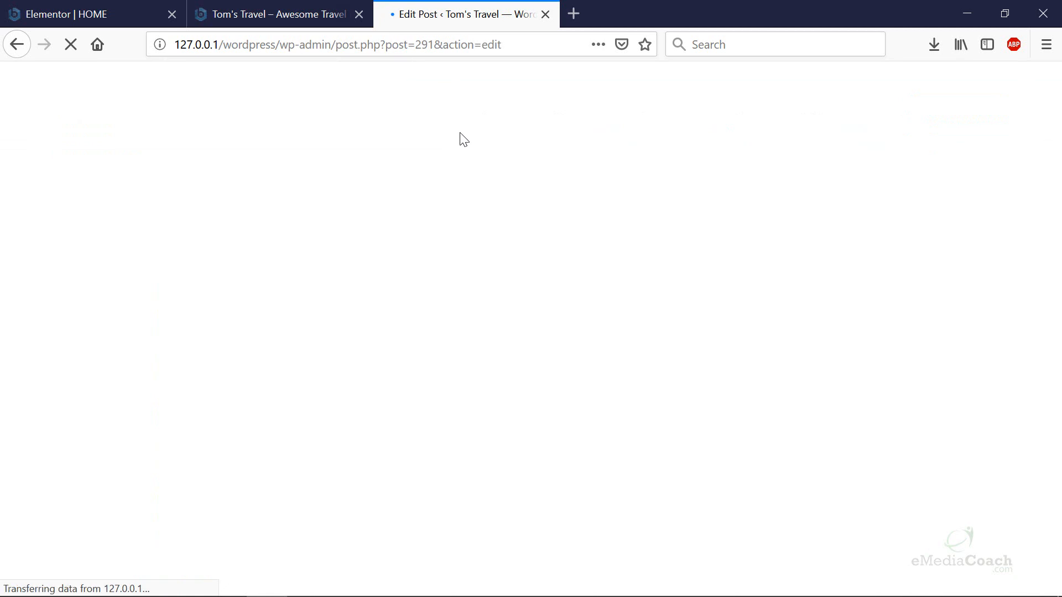
Step: Look through the post's text blocks and switch the post to editing with Elementor
scroll(900, 422, down, 5)
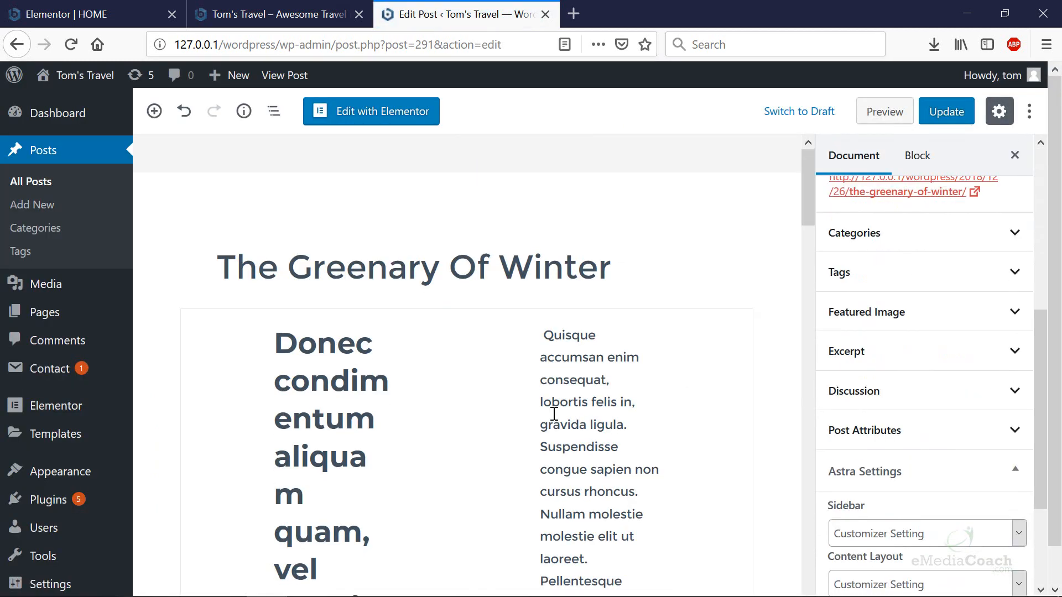
scroll(350, 225, down, 15)
scroll(373, 166, down, 7)
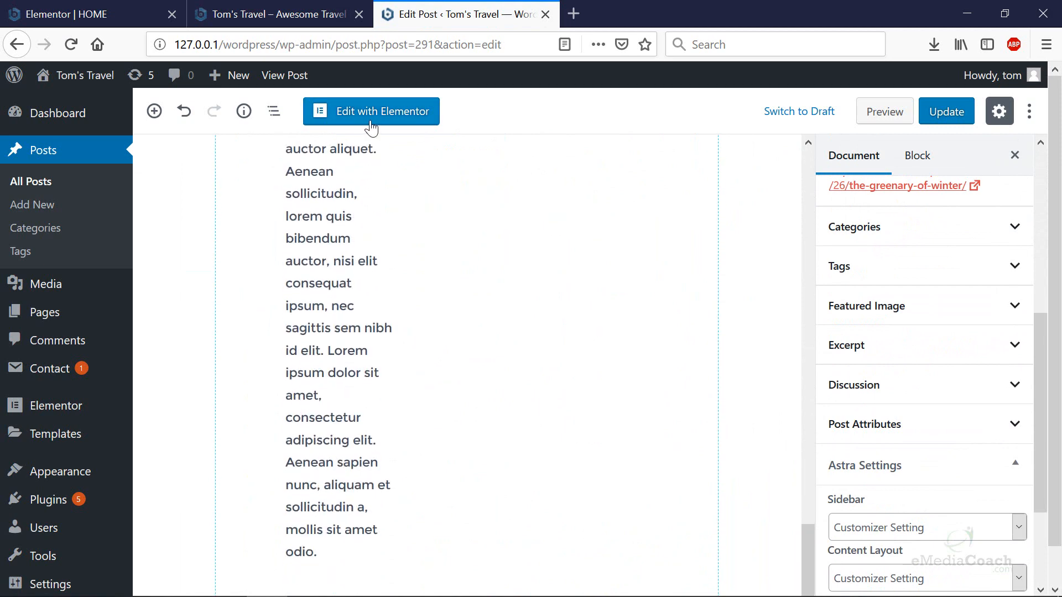
click(426, 115)
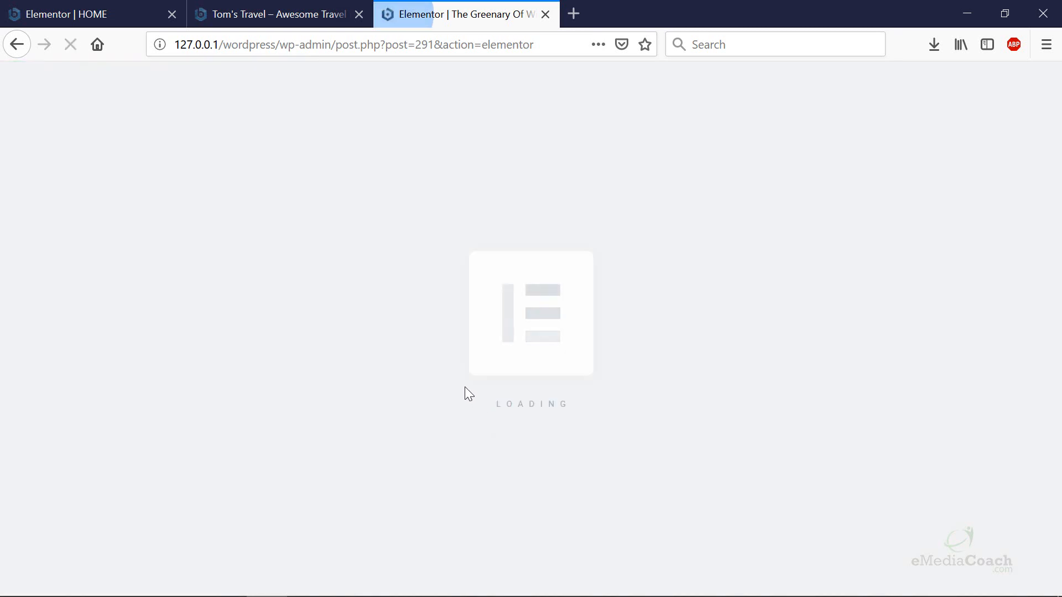
Step: Add a Video widget in the empty section below the post's content, check its settings and return to the widget list
scroll(465, 387, down, 20)
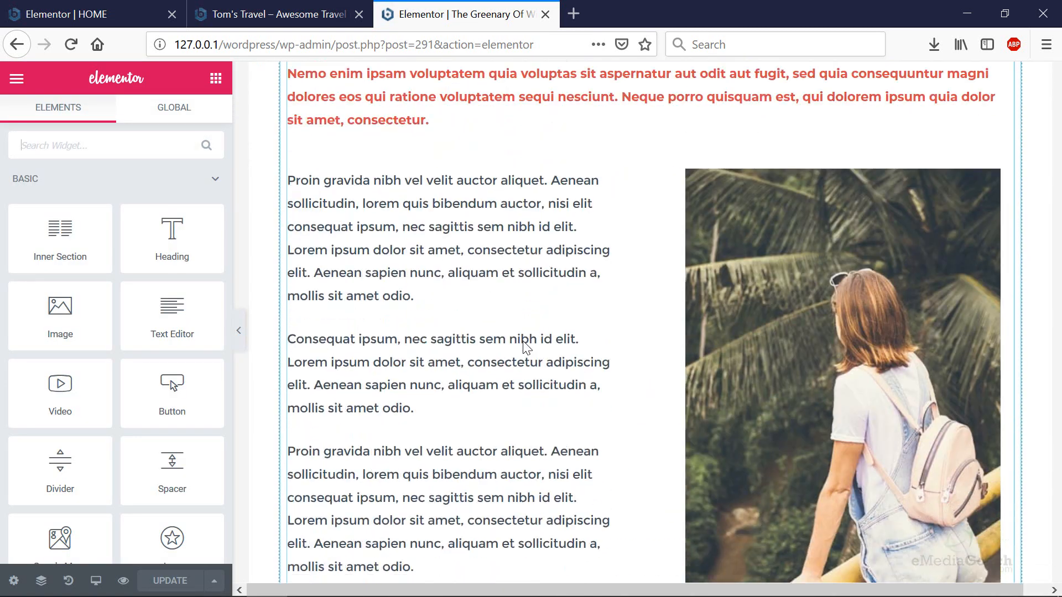
scroll(586, 354, up, 9)
scroll(587, 355, down, 8)
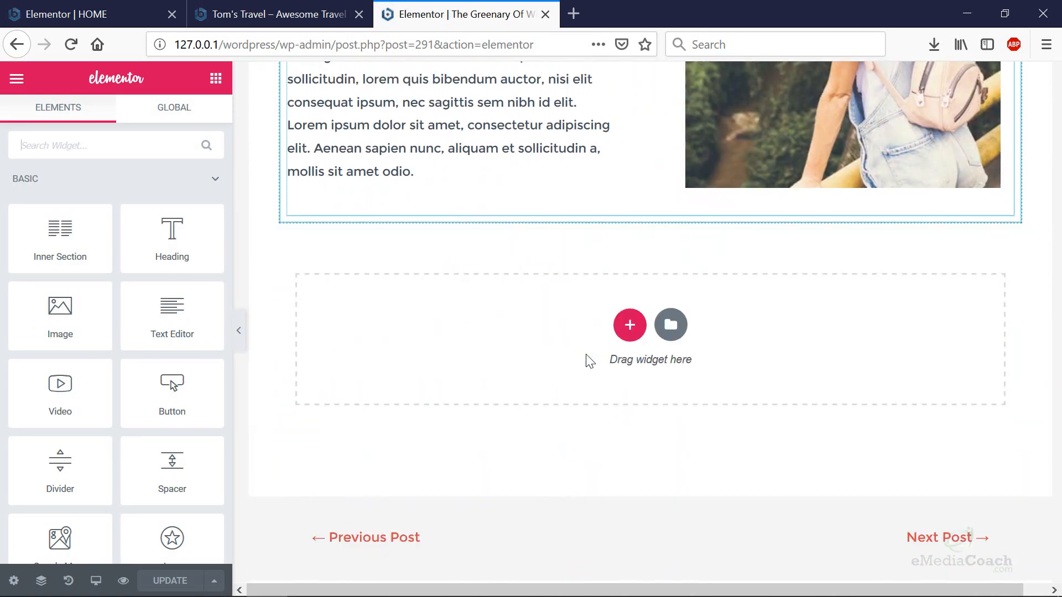
scroll(781, 356, up, 3)
scroll(786, 362, down, 4)
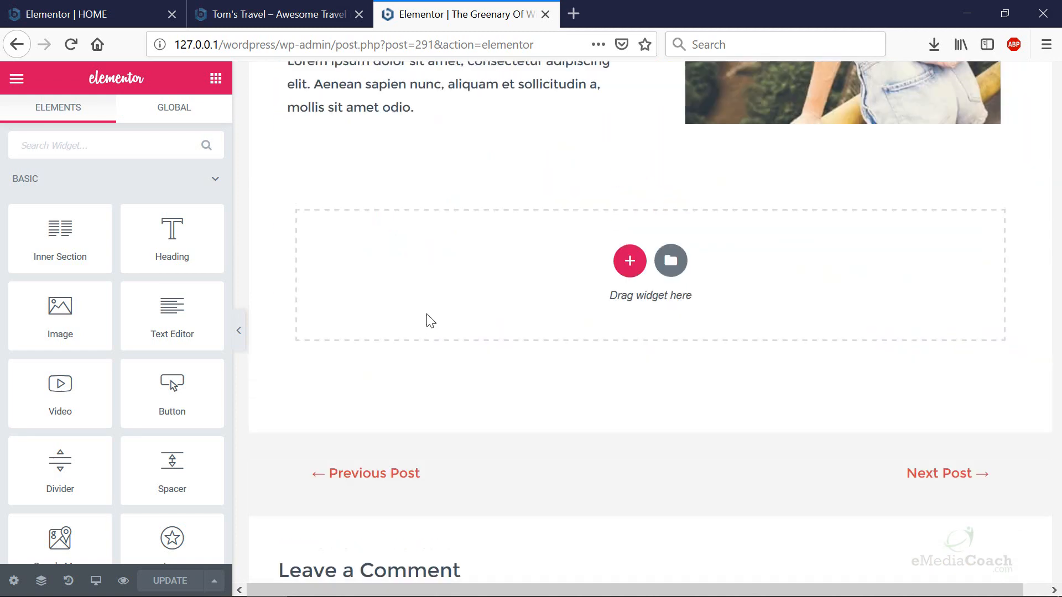
scroll(426, 318, up, 3)
drag(47, 411, 728, 312)
scroll(658, 363, down, 6)
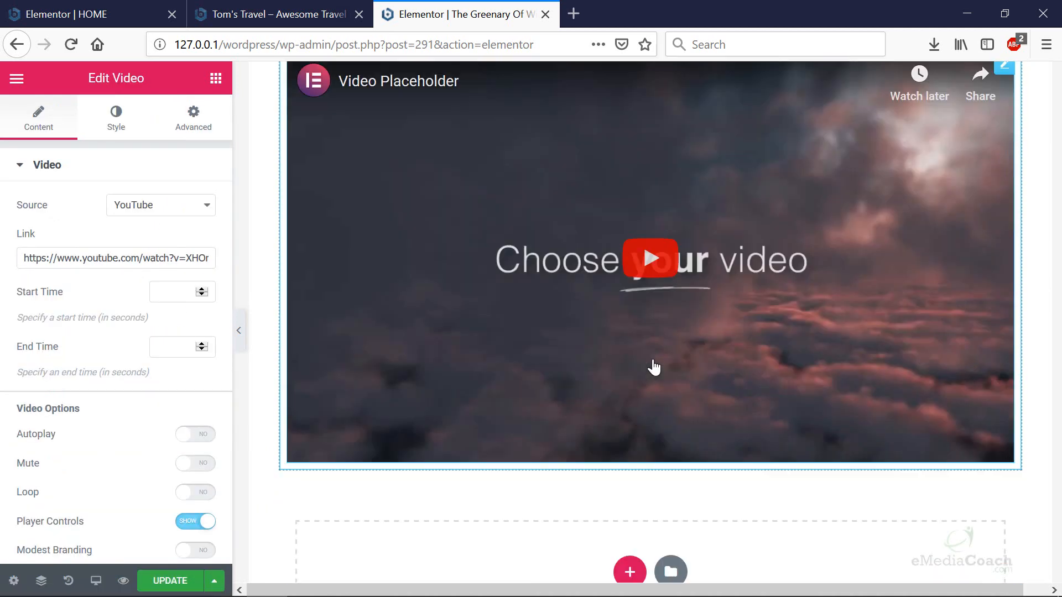
scroll(73, 150, down, 1)
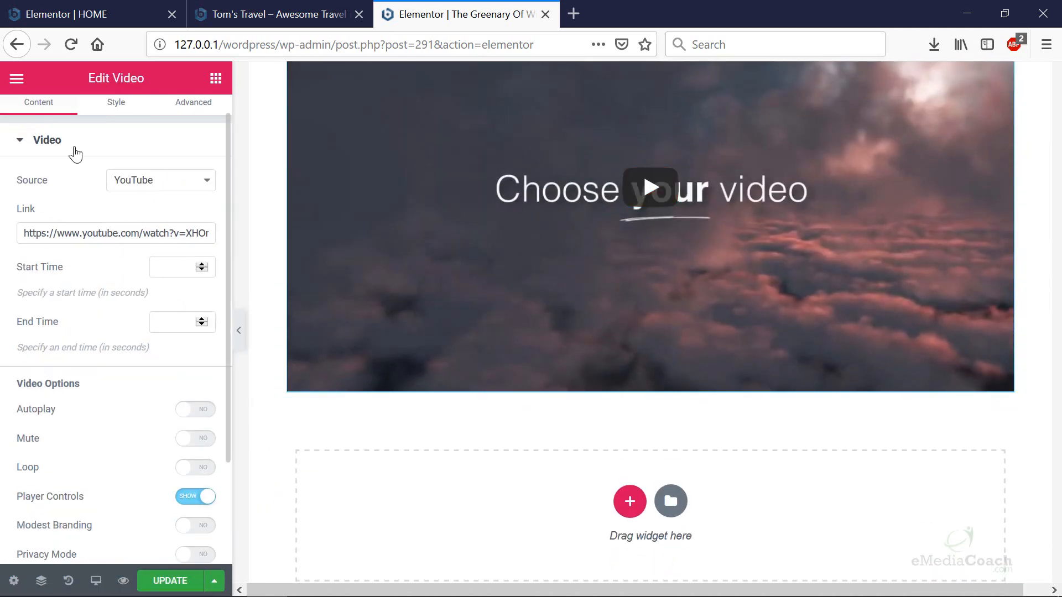
scroll(160, 160, up, 1)
click(221, 80)
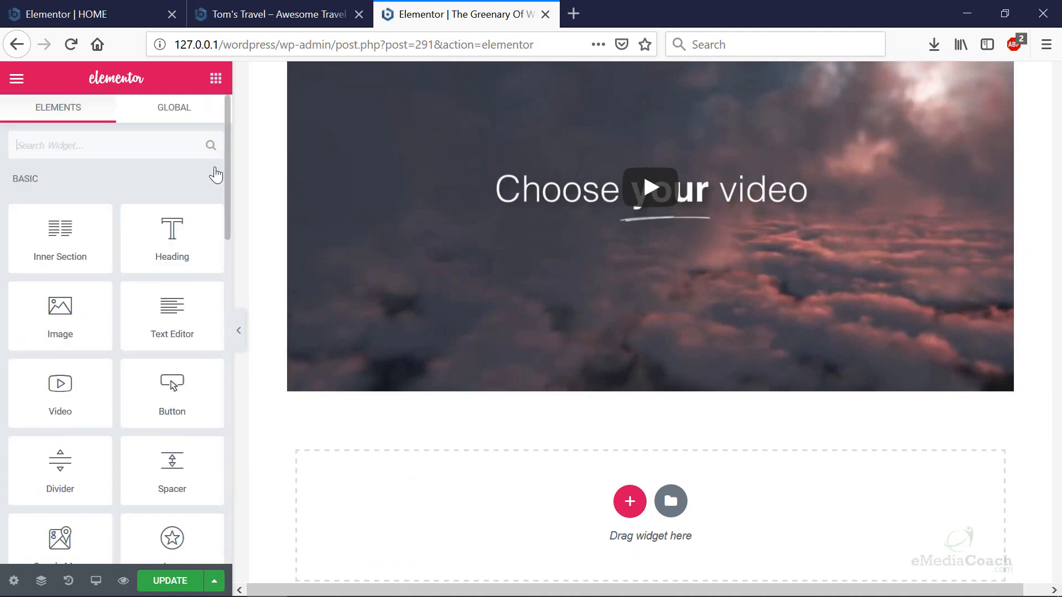
Step: Open the post's edit history and look over its recorded actions and the post content
scroll(569, 396, up, 15)
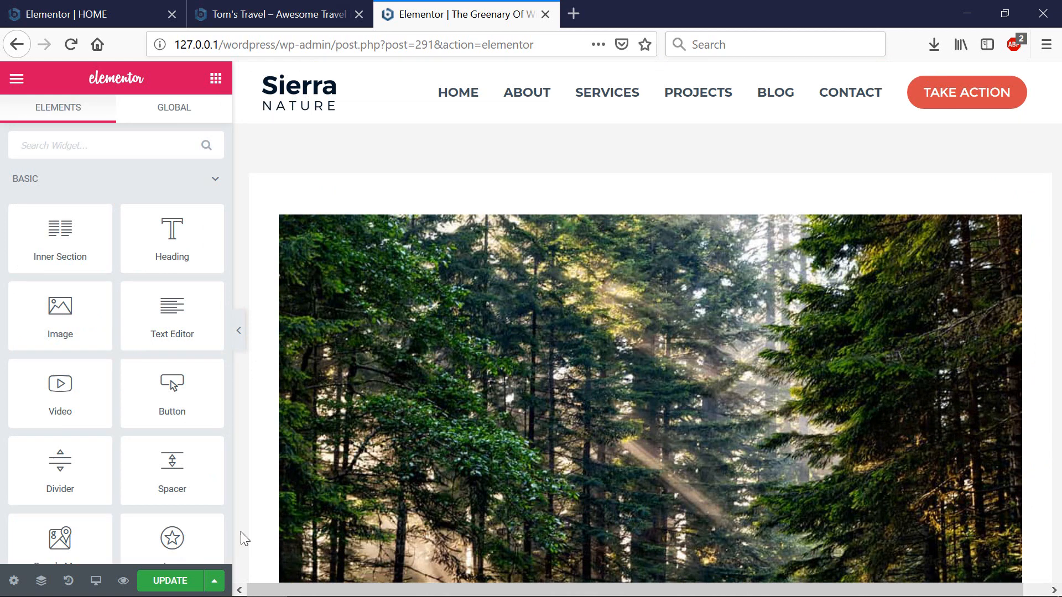
click(67, 580)
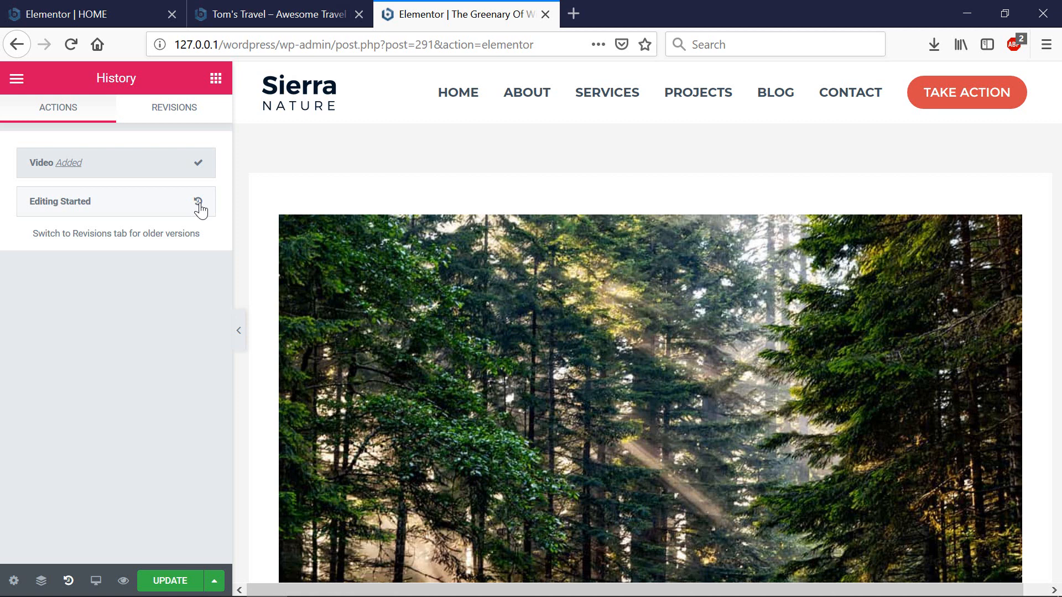
scroll(618, 319, down, 10)
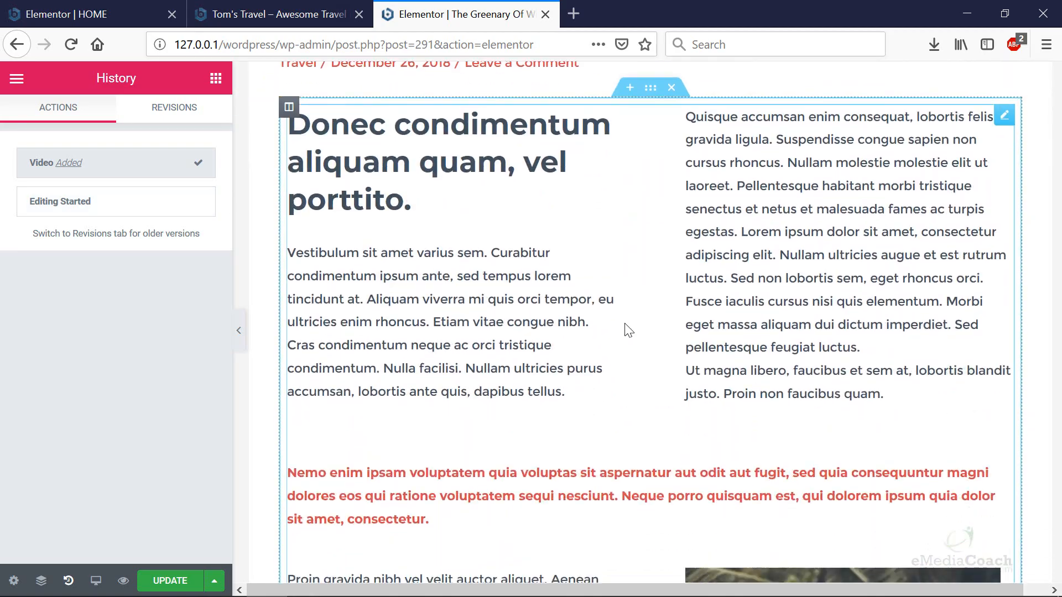
click(628, 330)
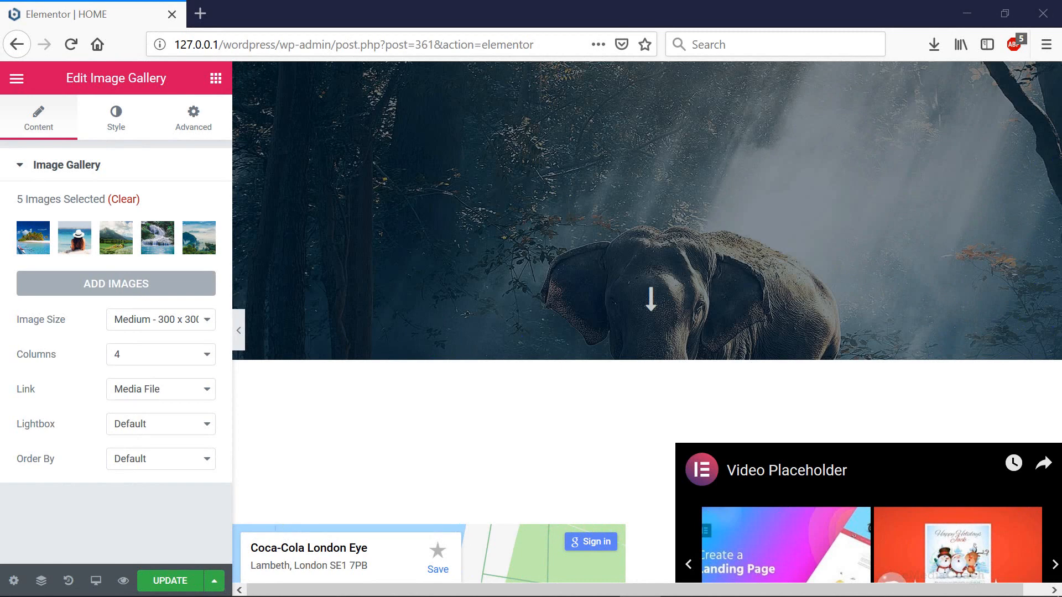
Step: Exit the HOME page's Elementor editor to the dashboard, leaving the page without saving
click(22, 86)
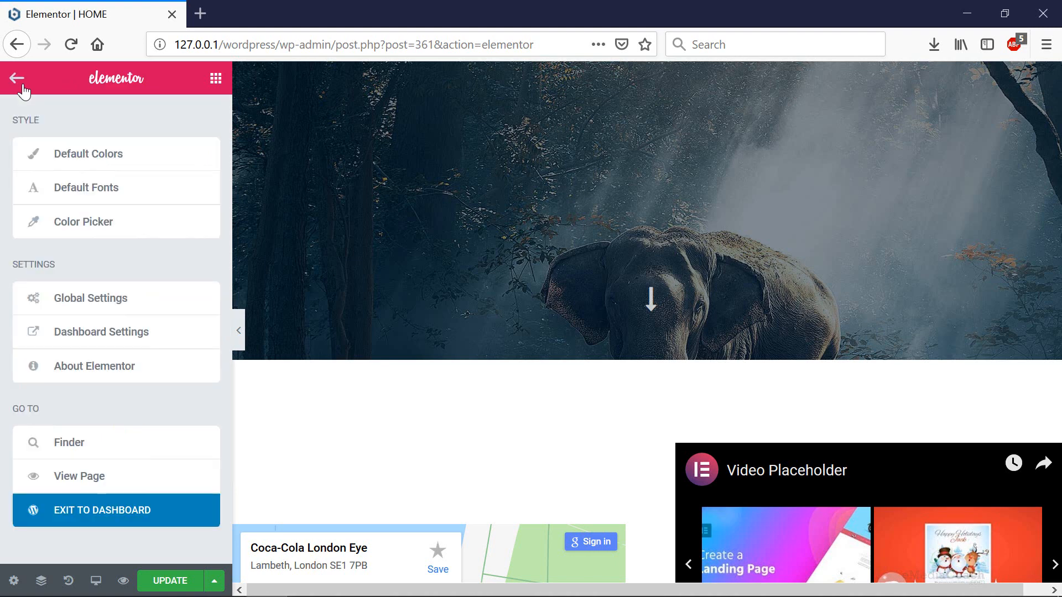
click(99, 508)
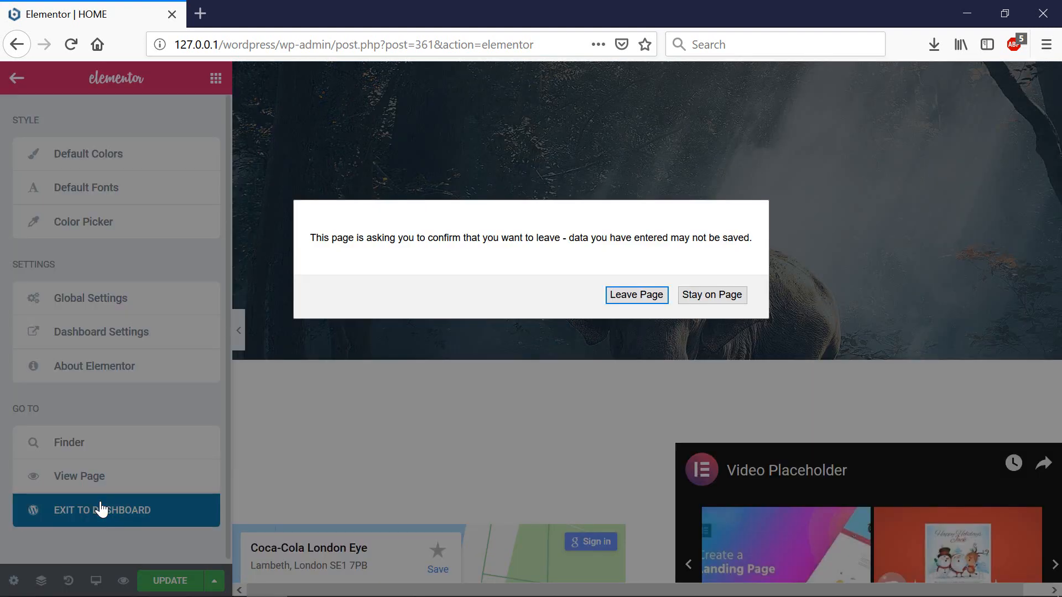
click(652, 295)
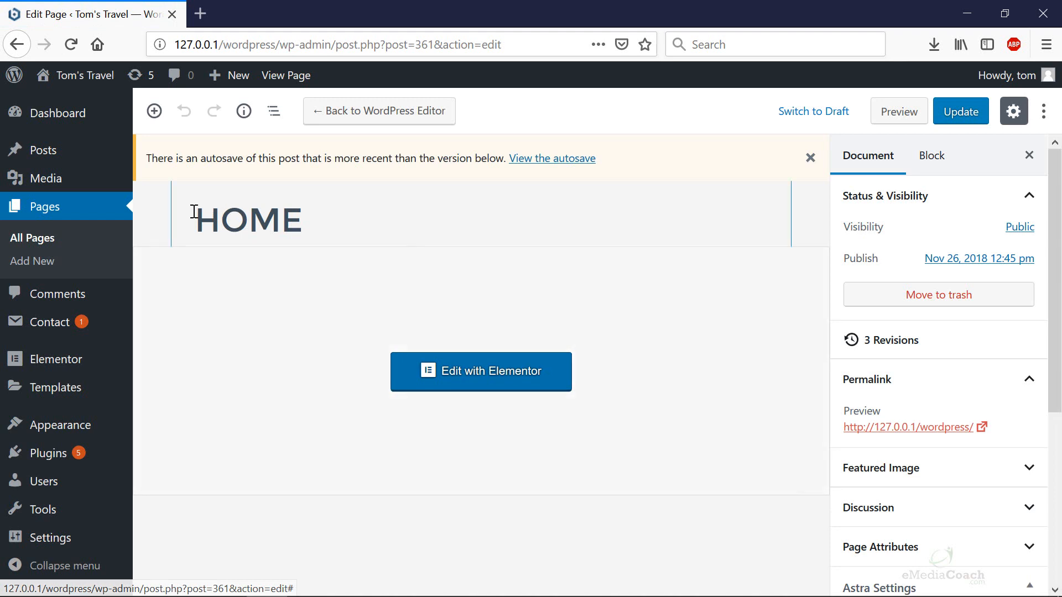
Step: Open the post categories and add a new category named Asia
mouse_move(78, 152)
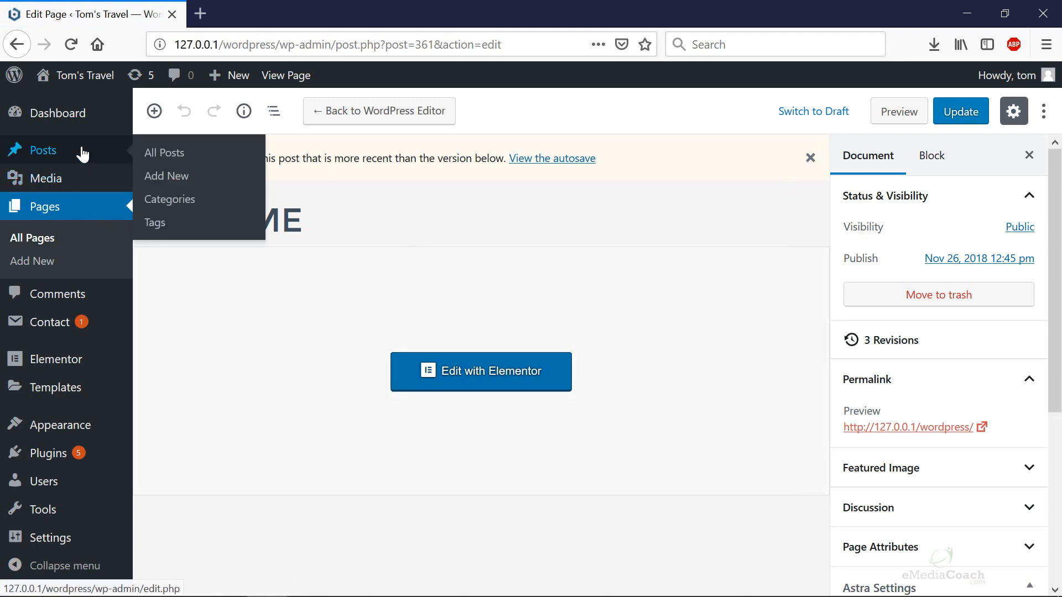
click(190, 199)
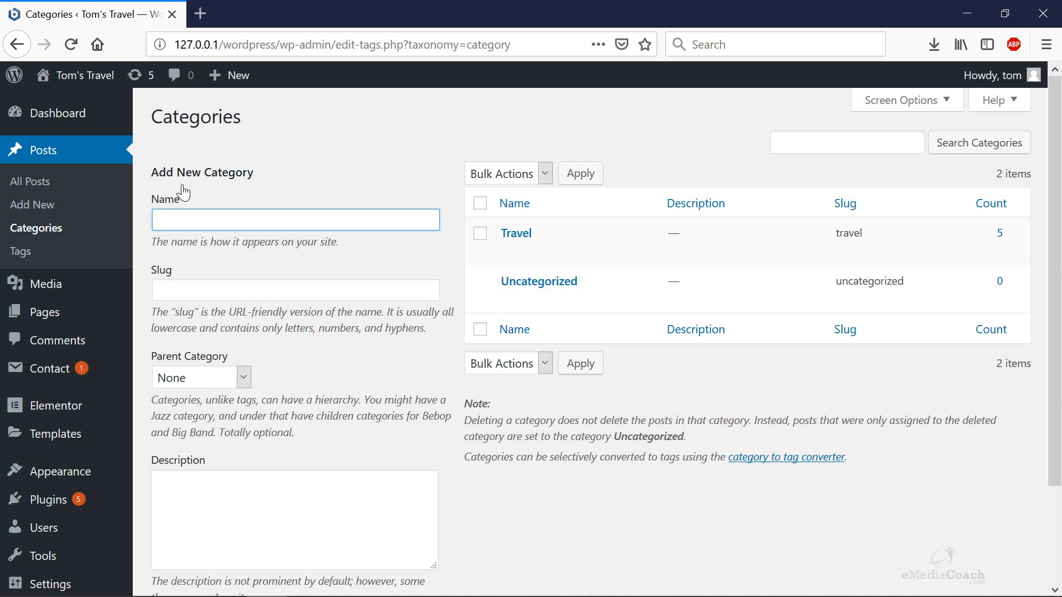
text(Asia)
scroll(293, 337, down, 2)
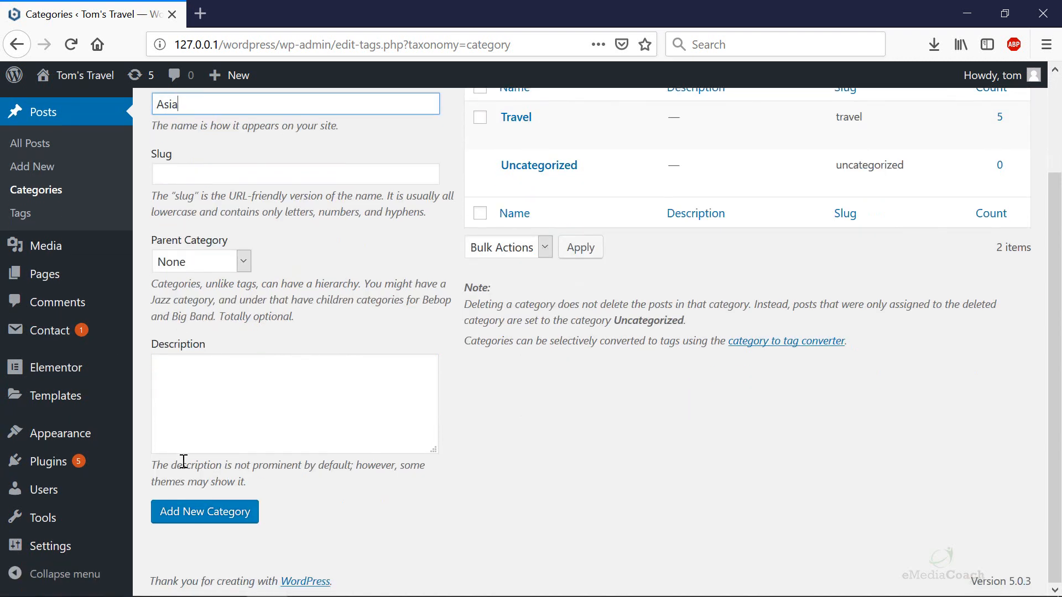
click(222, 508)
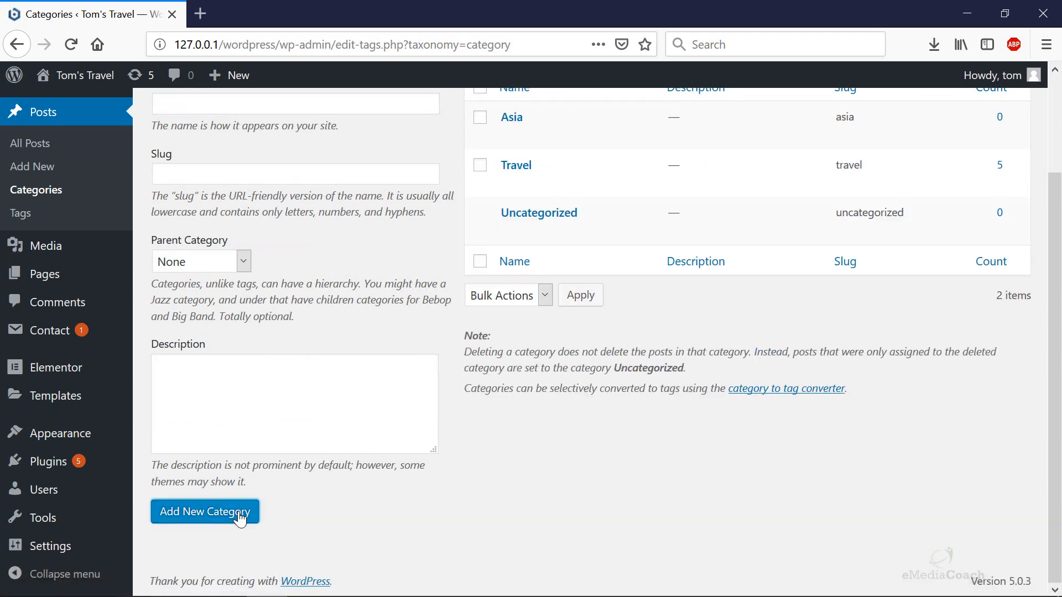
scroll(425, 387, up, 2)
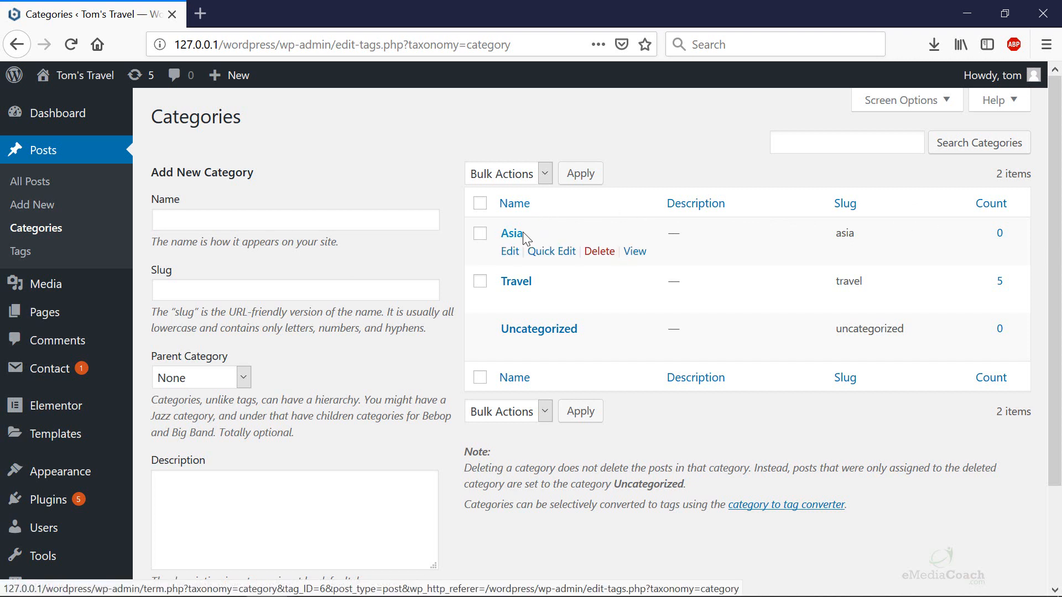
Step: Add a new post category named Americas
click(305, 221)
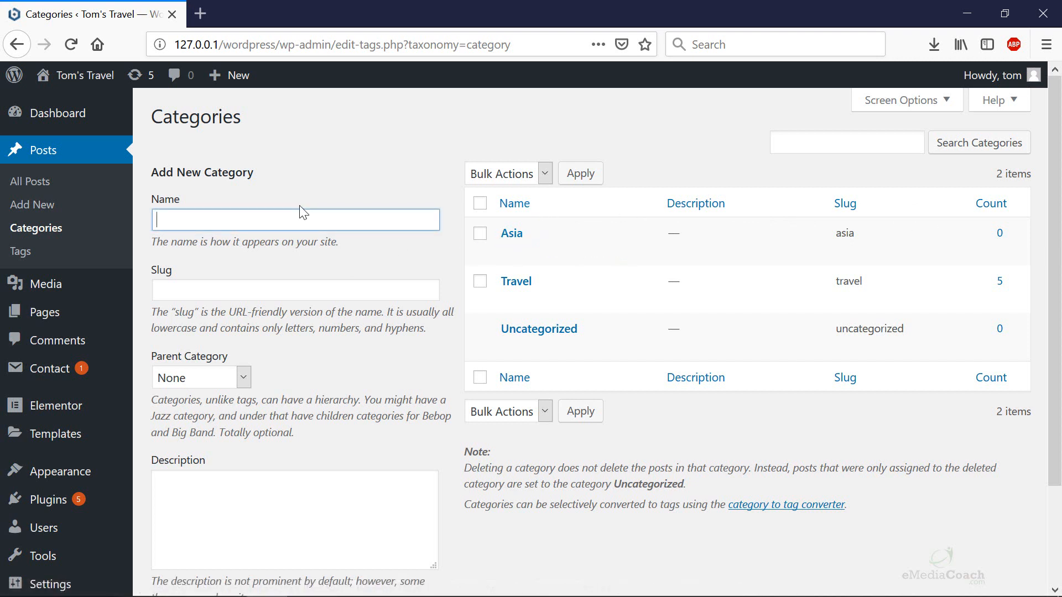
text(Americas)
scroll(367, 231, down, 3)
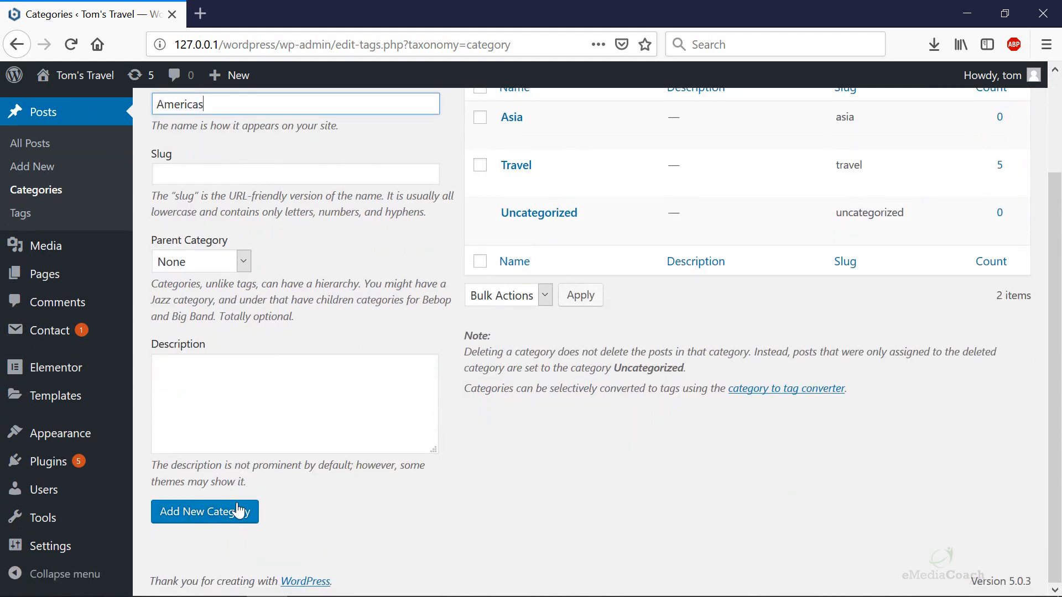
click(231, 515)
scroll(230, 443, up, 3)
Step: Add a new post category named Australasia, correcting the misspelled ending of its name
click(214, 215)
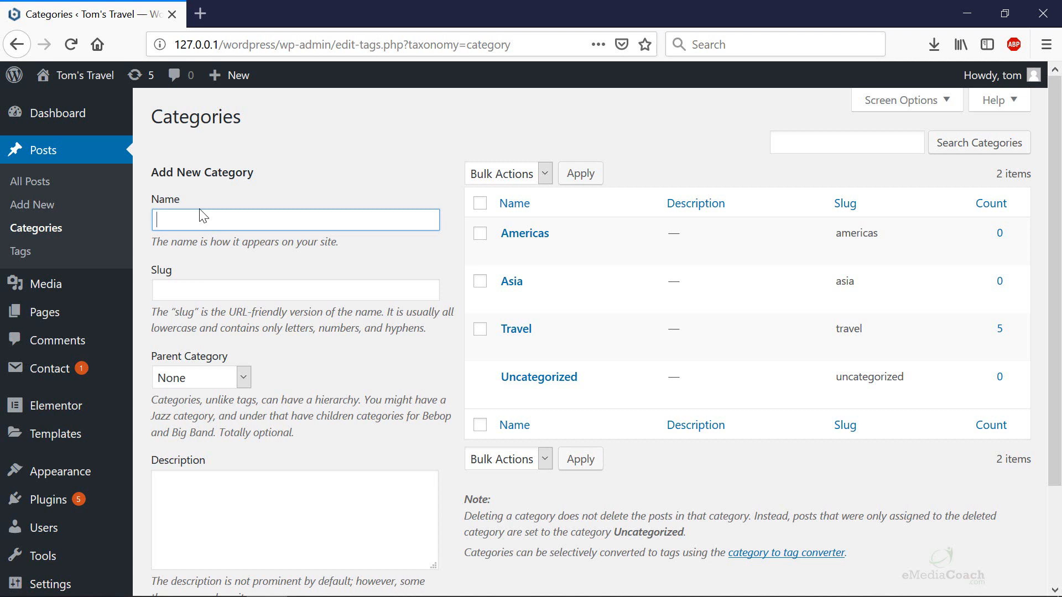
text(Austra)
text(lasia)
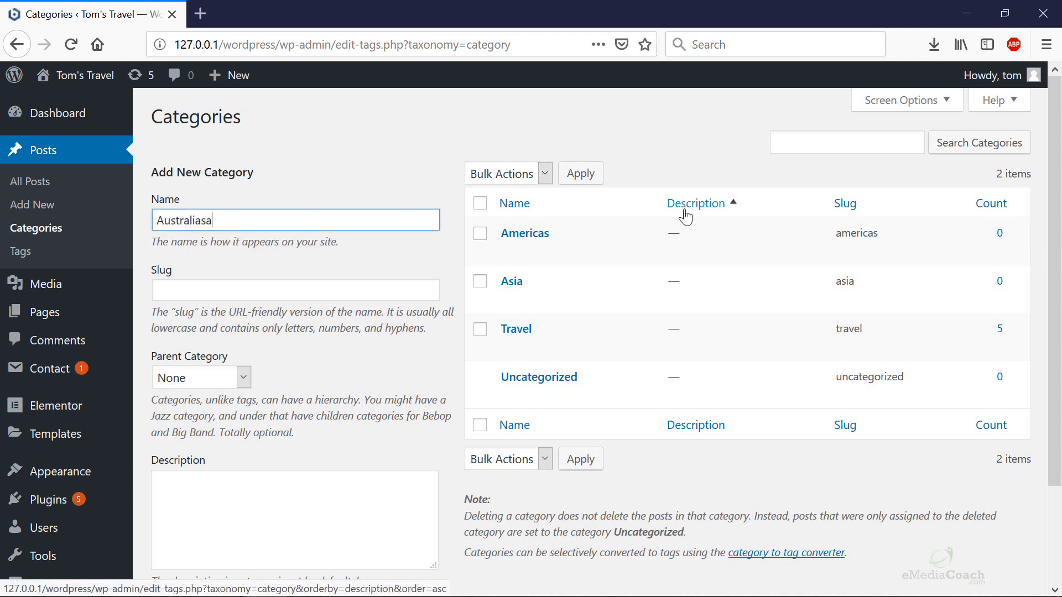
key(BackSpace)
key(BackSpace)
key(BackSpace)
key(BackSpace)
text(asia)
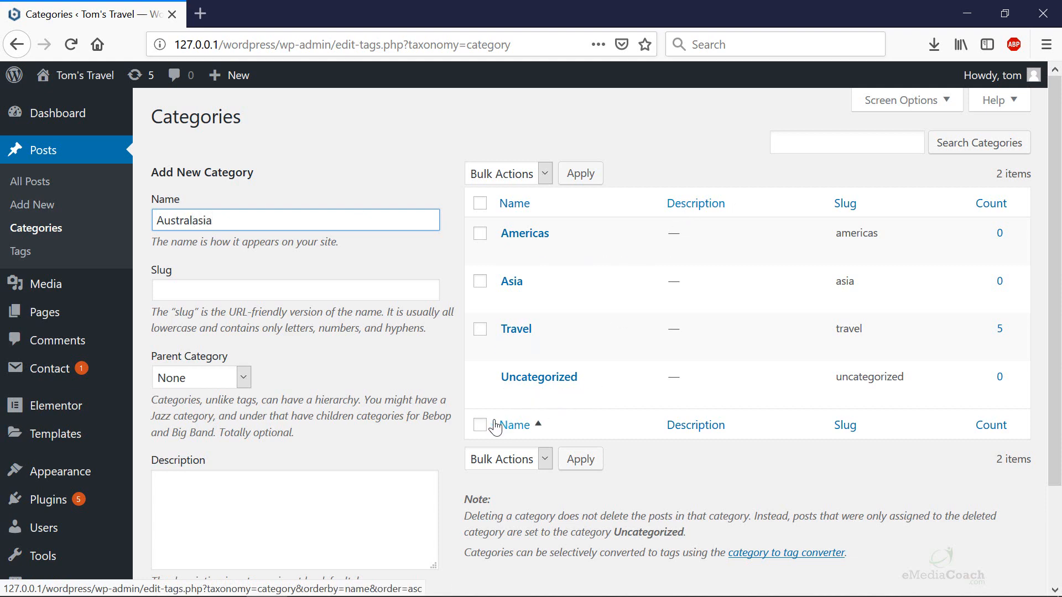
scroll(495, 425, down, 2)
click(238, 514)
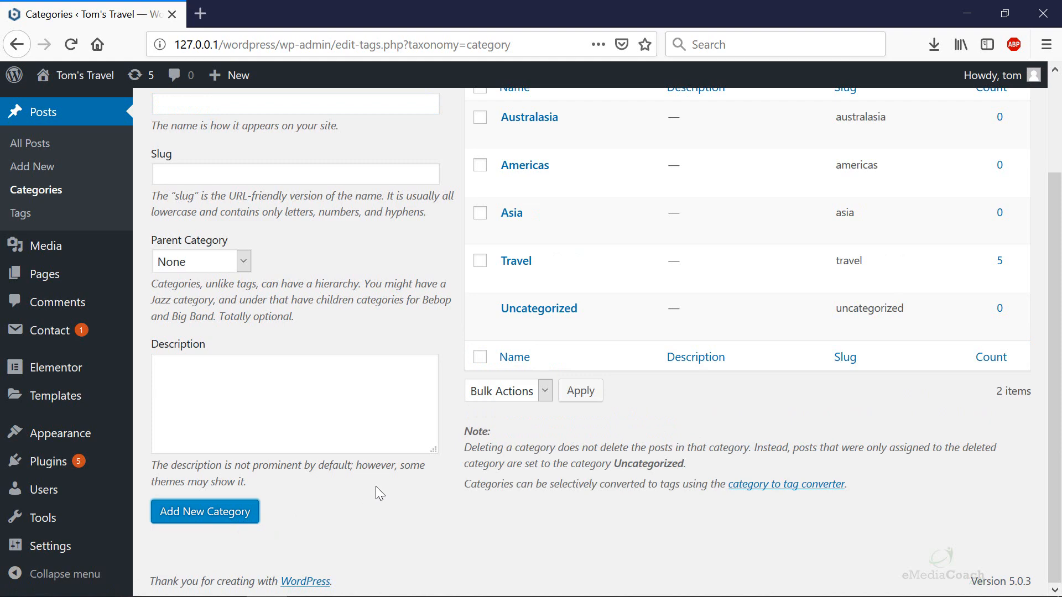
Step: Add a new post category named Europe and return to the full category list
scroll(382, 481, up, 3)
click(297, 224)
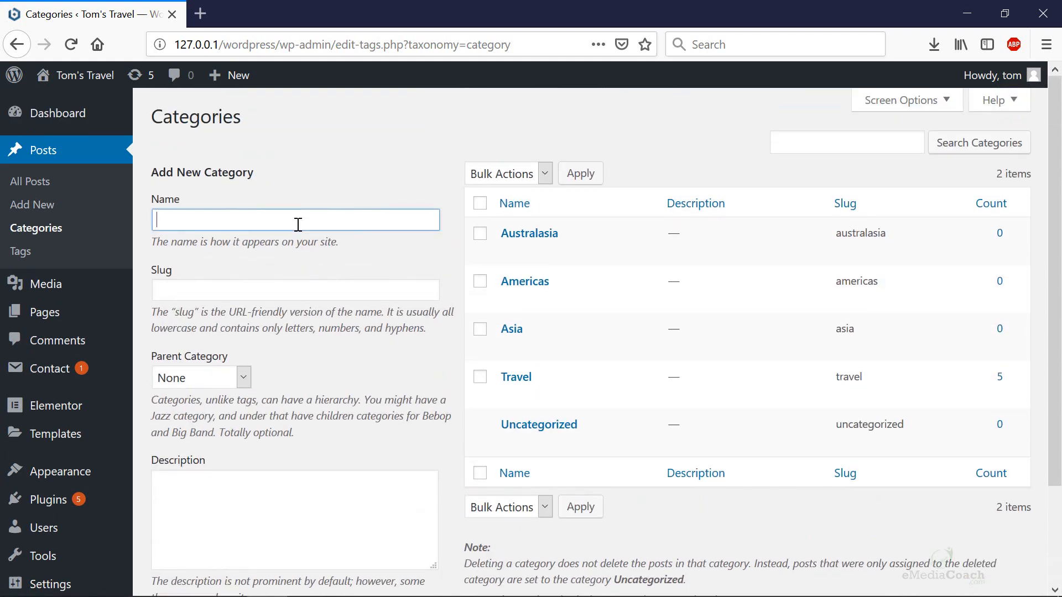
text(Europe)
scroll(280, 307, down, 2)
click(253, 517)
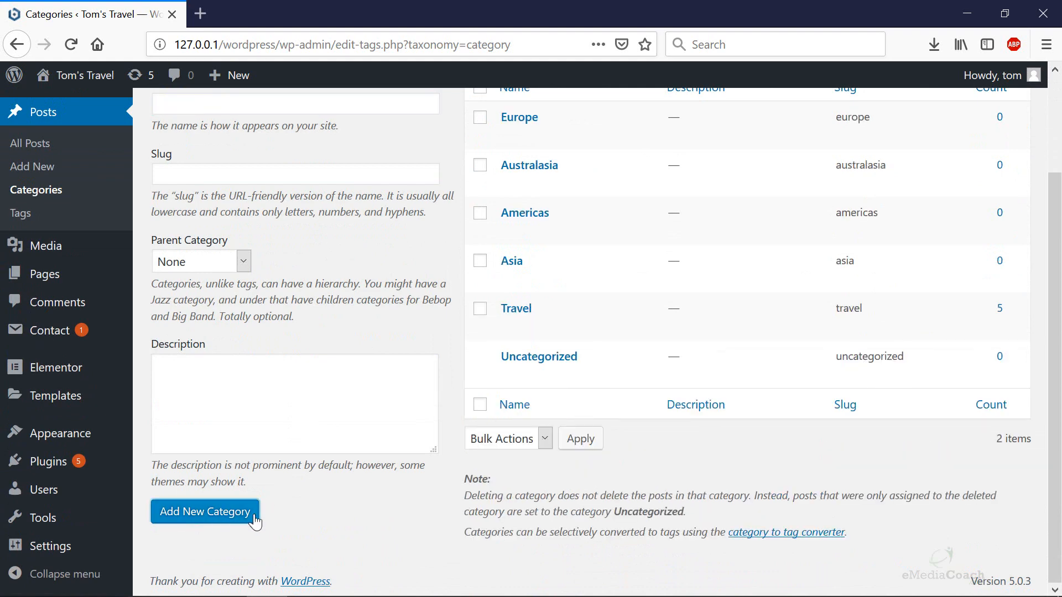
scroll(387, 519, up, 2)
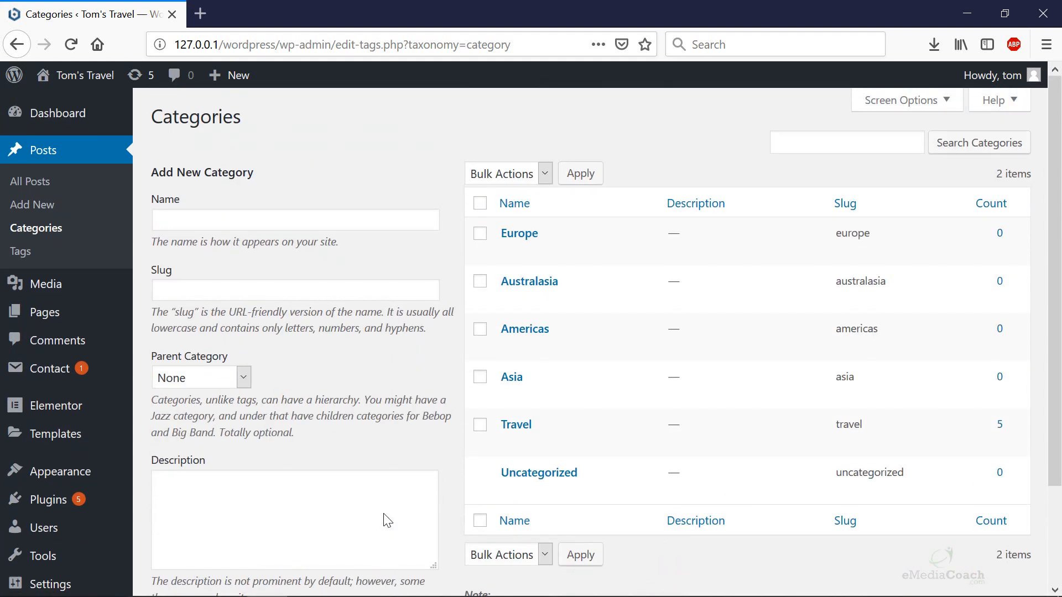
mouse_move(471, 379)
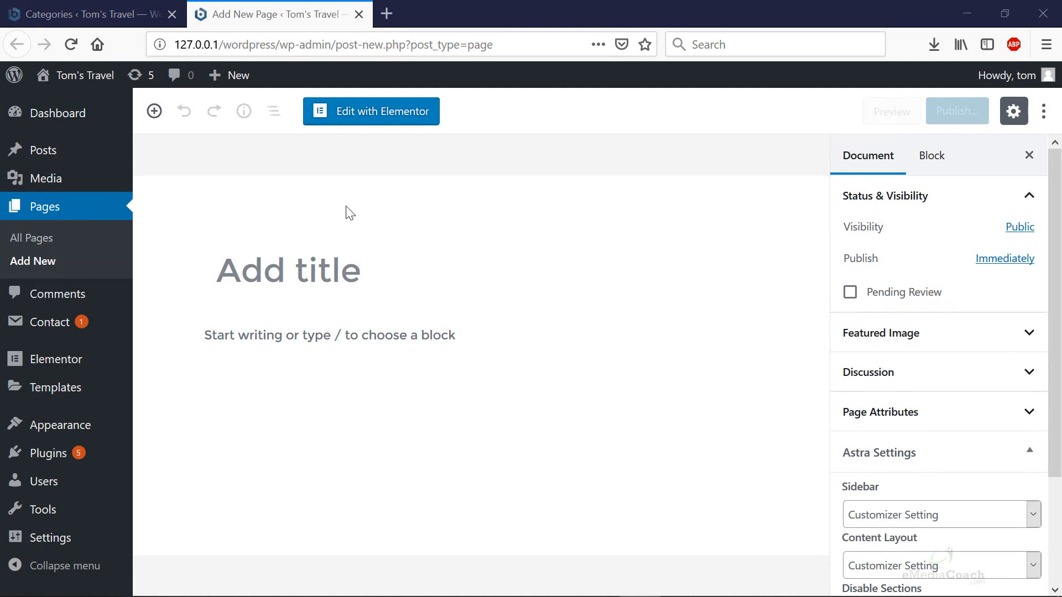
mouse_move(88, 152)
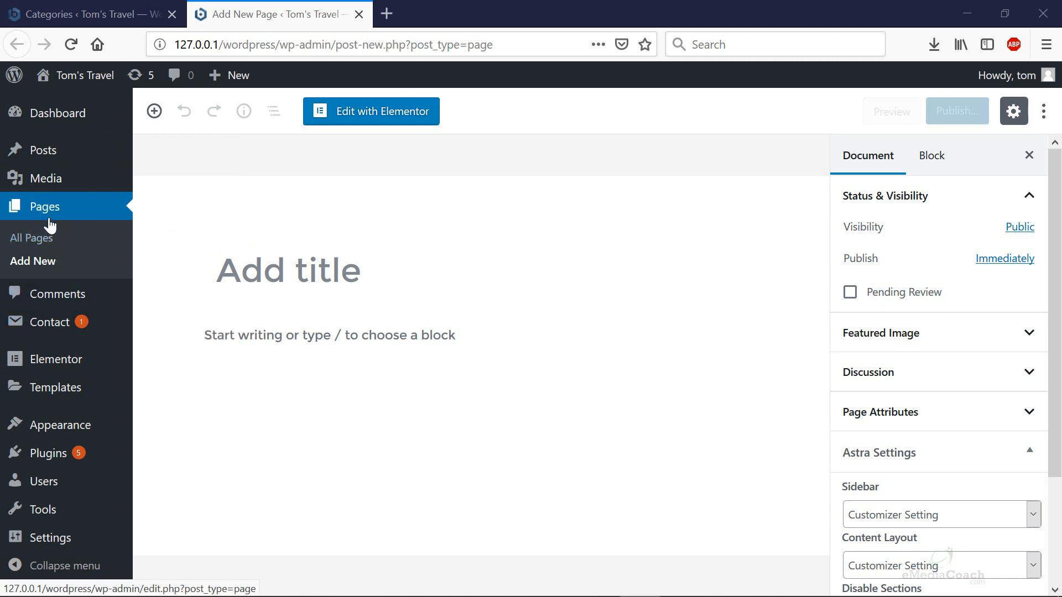
Step: Open the list of all pages in a new tab and open the CONTACT page for editing in another tab
middle_click(45, 237)
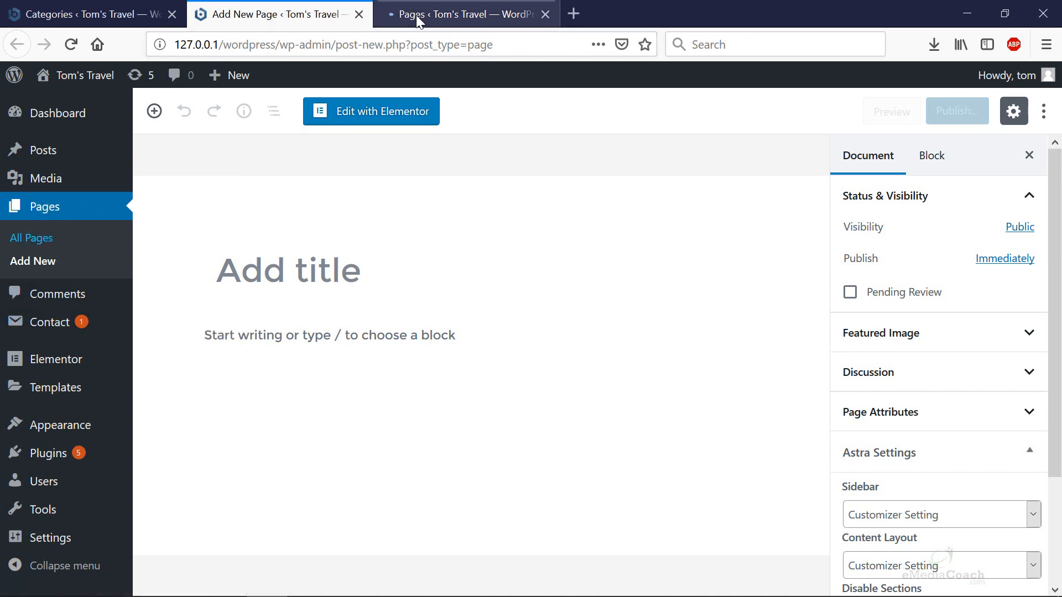
click(420, 16)
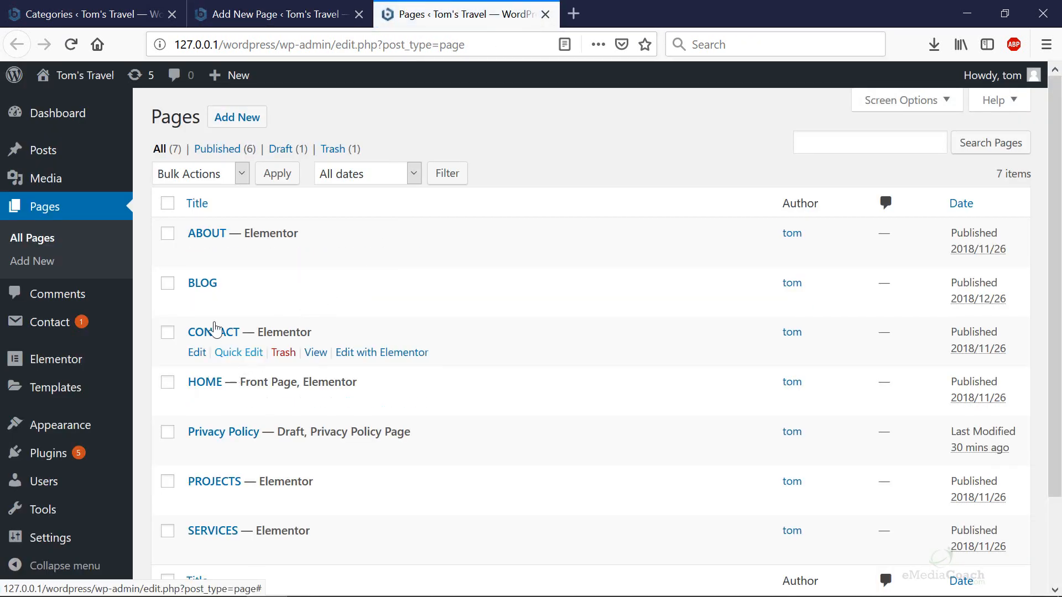
middle_click(212, 339)
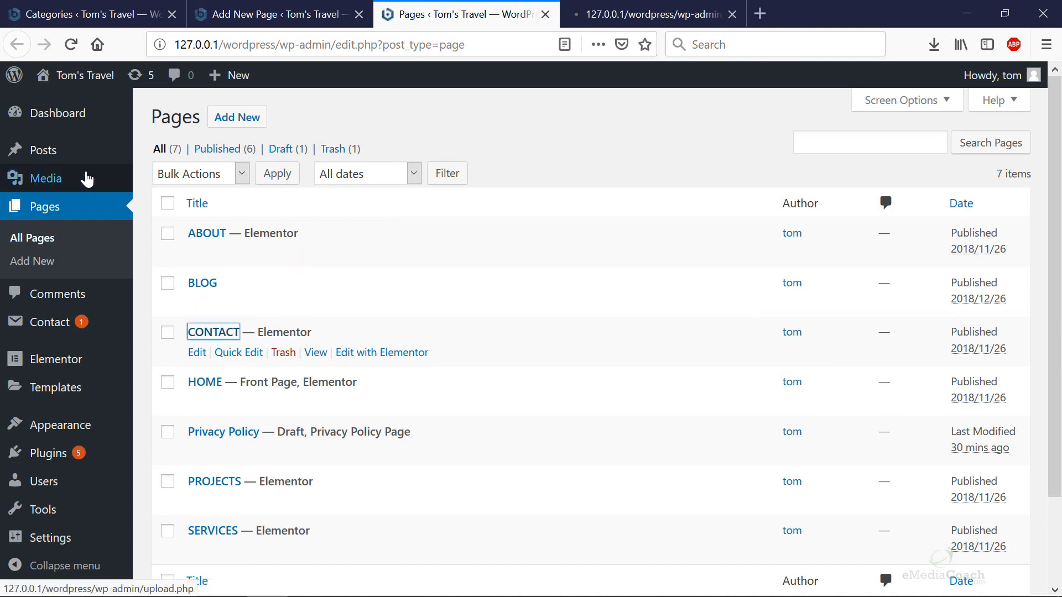
Step: Go to the posts list and open the Bobcat at Dawn post for editing
mouse_move(83, 158)
click(176, 165)
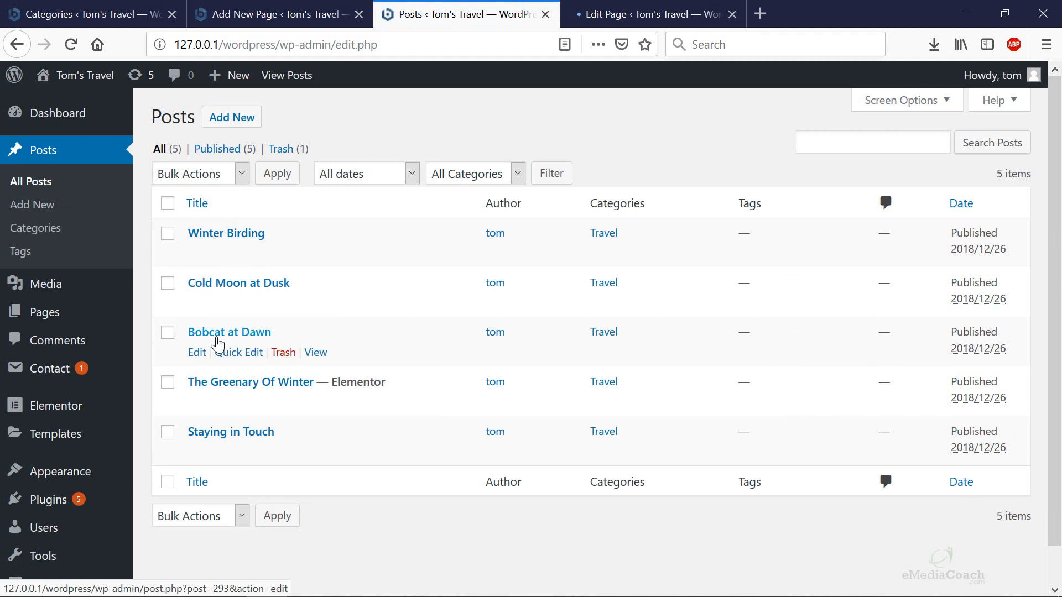
click(221, 332)
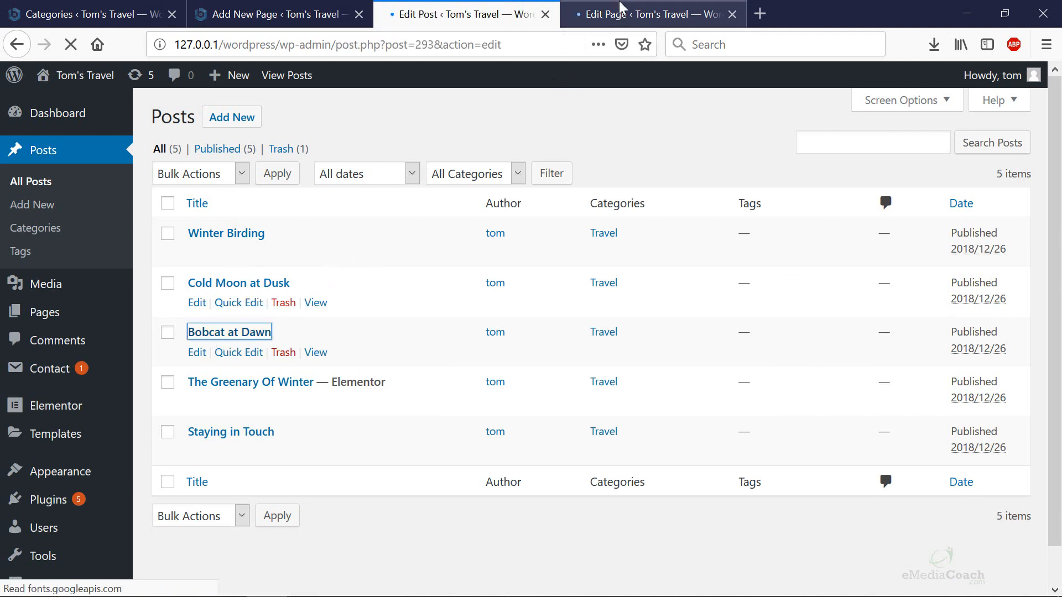
Step: View the live CONTACT page from its permalink, rewrite its address as yourblogname.com/contact/ and copy the domain part
click(613, 14)
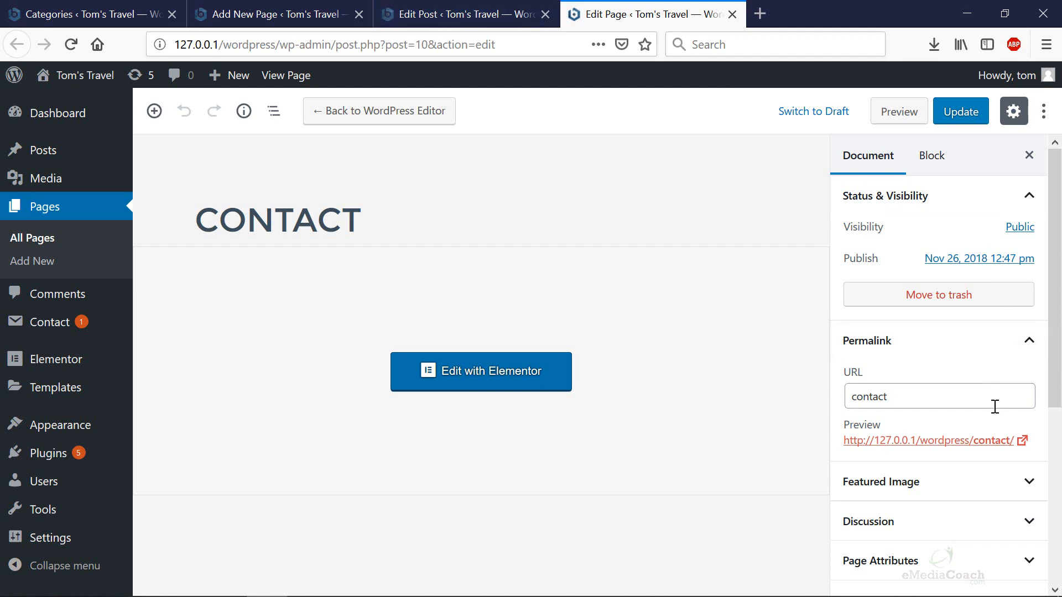
click(980, 441)
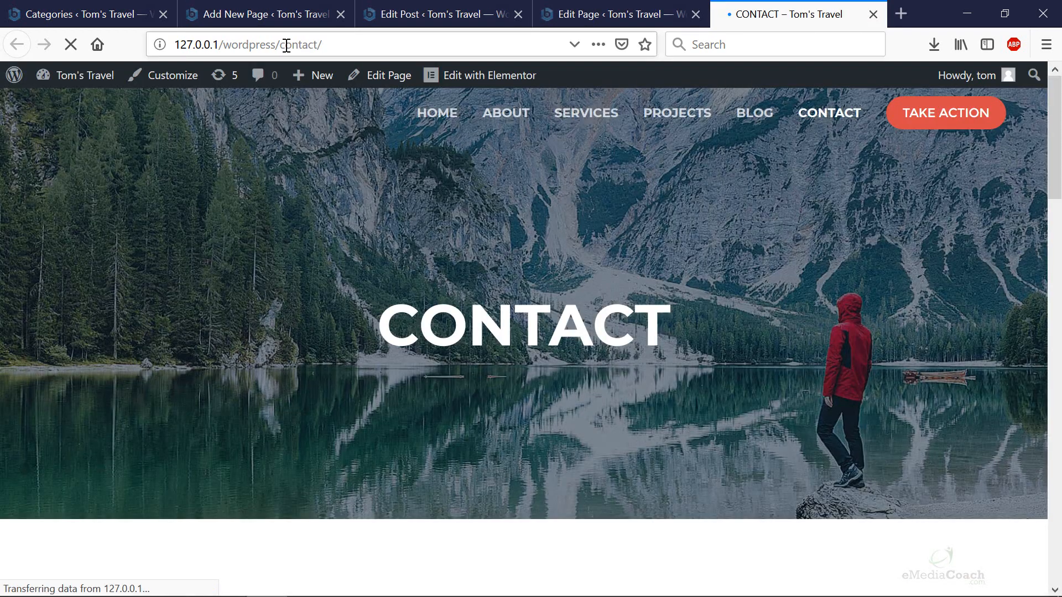
drag(280, 45, 151, 43)
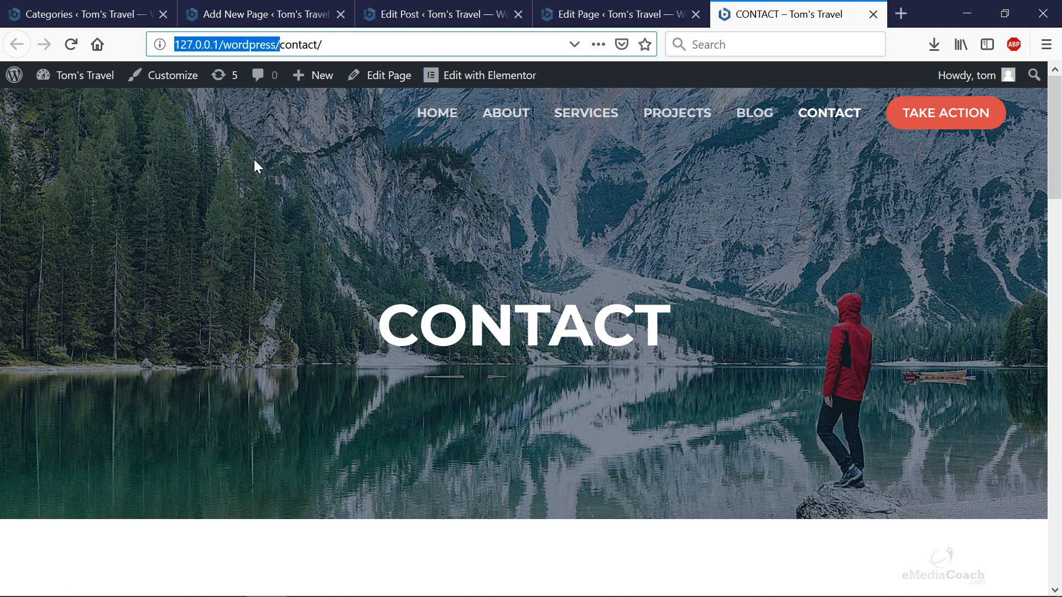
text(yourblog)
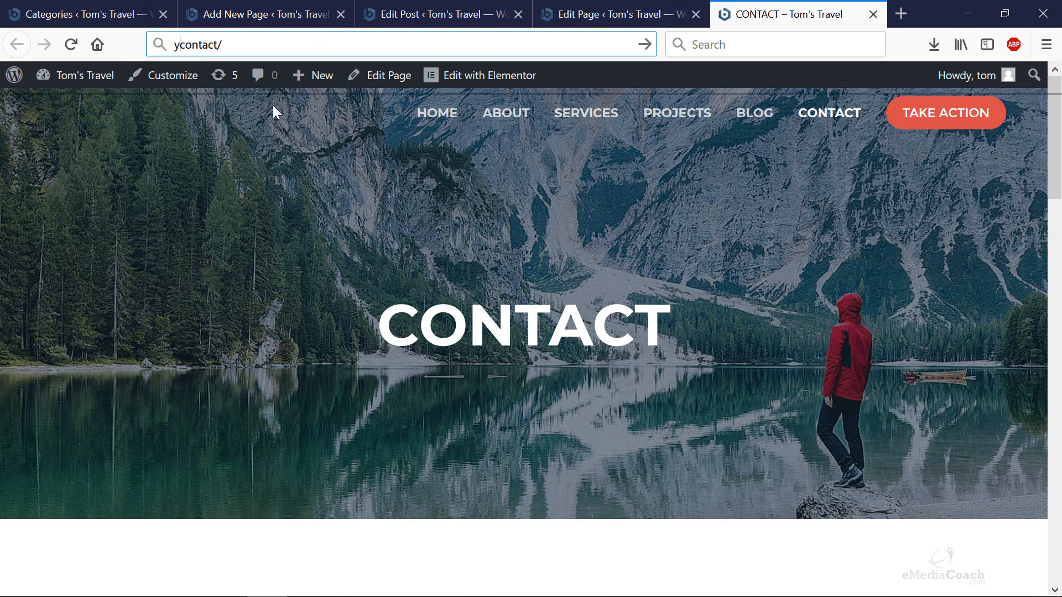
text(name.com)
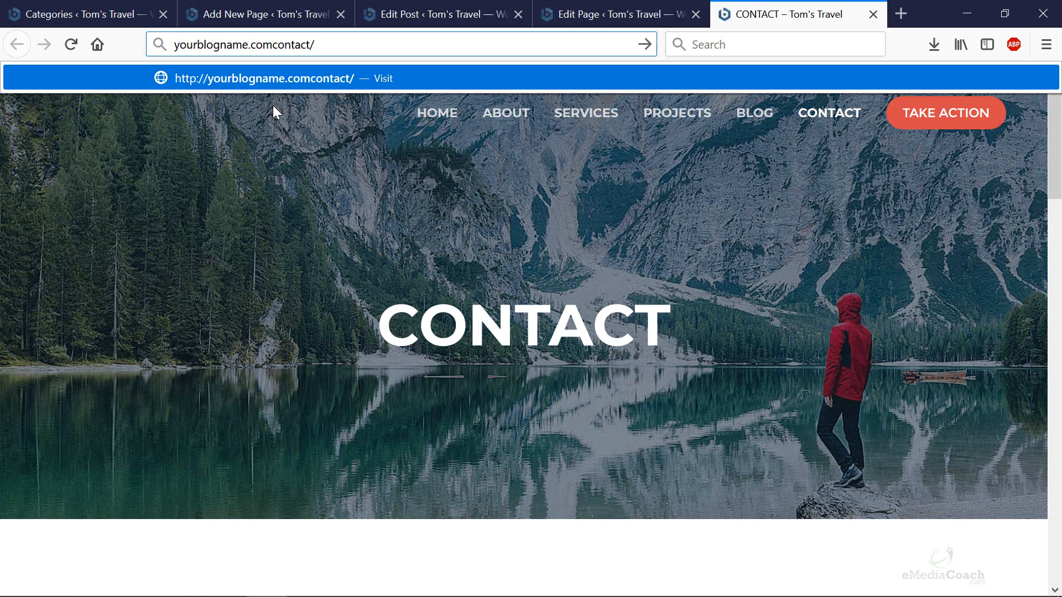
text(/)
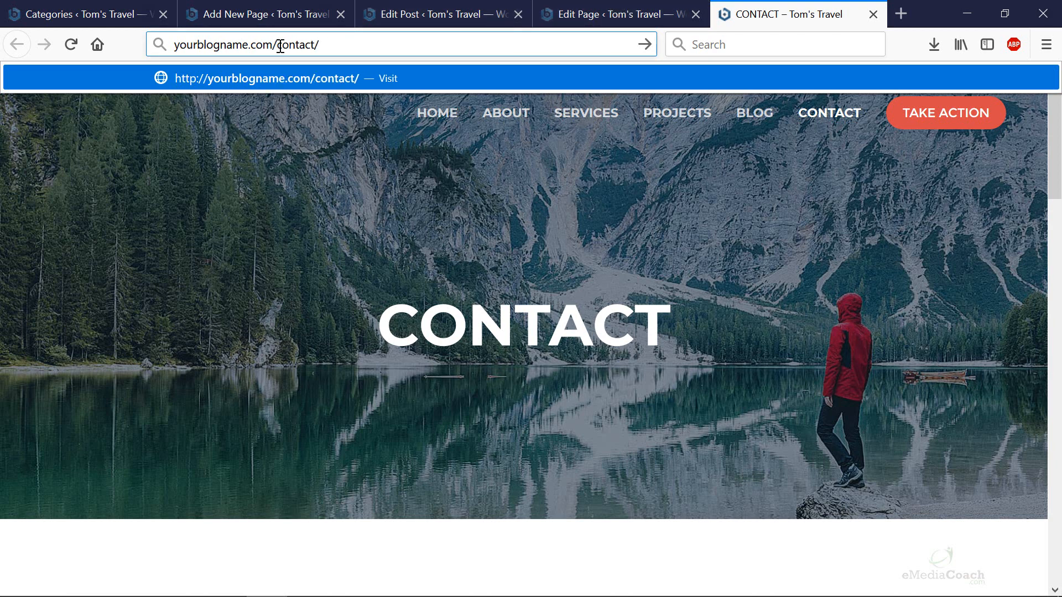
key(Return)
drag(278, 44, 173, 44)
key(ctrl+c)
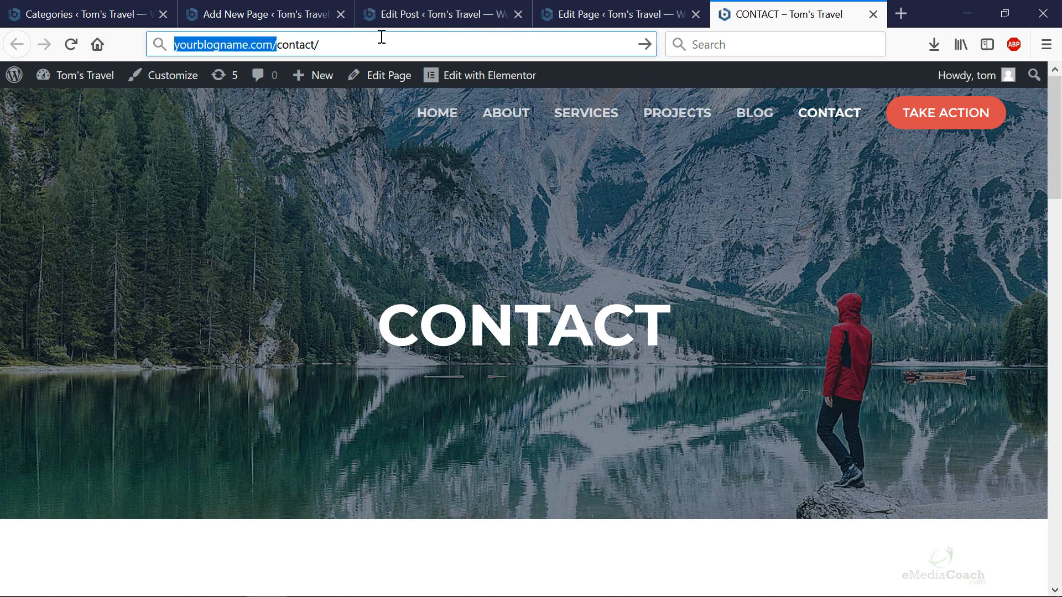
Step: View the live Bobcat at Dawn post from its permalink and replace the start of its address with the copied yourblogname.com/
click(675, 15)
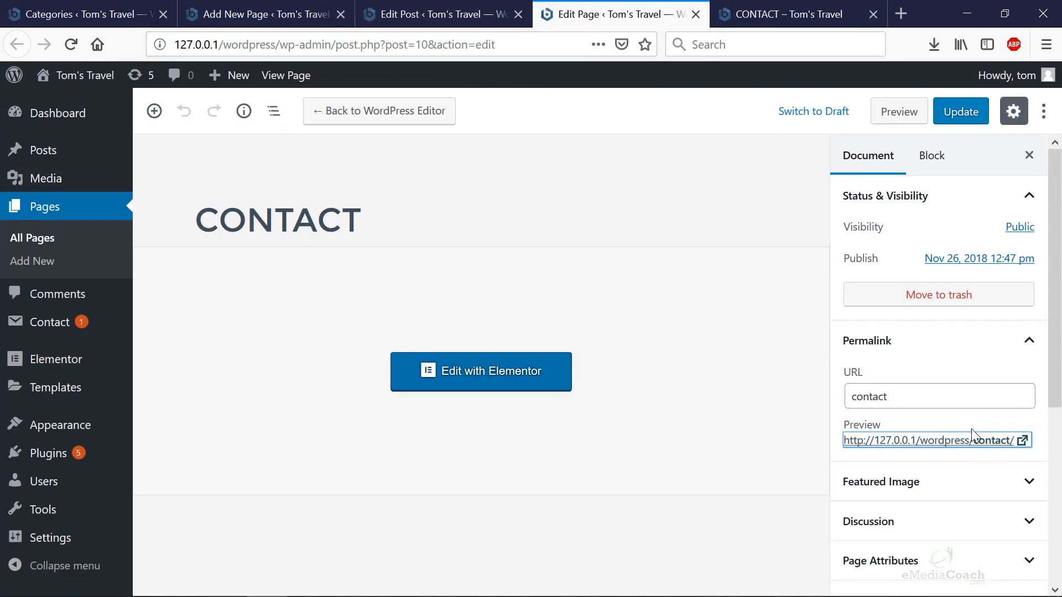
click(454, 20)
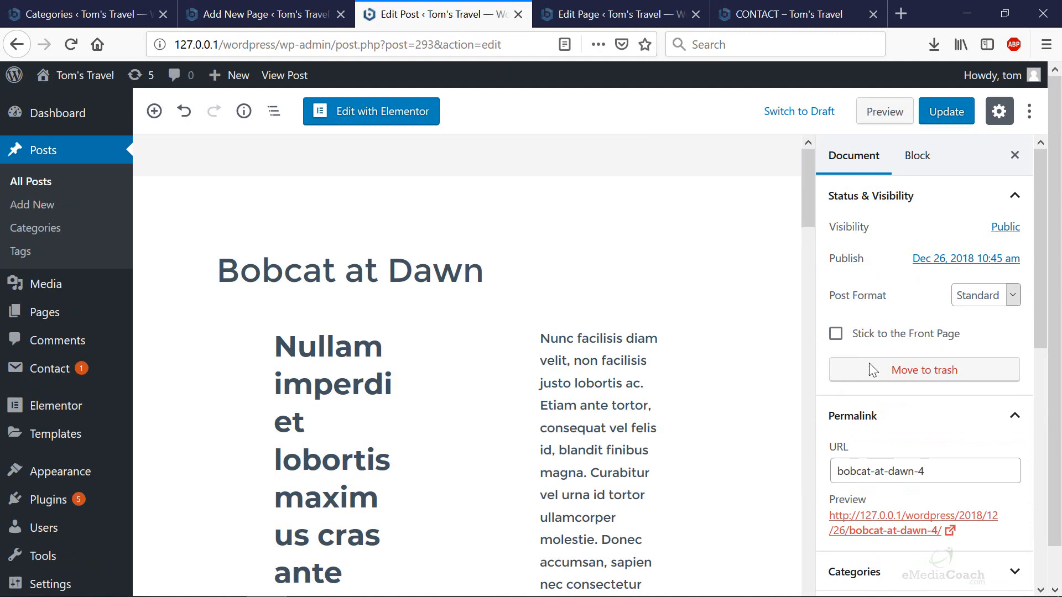
click(902, 516)
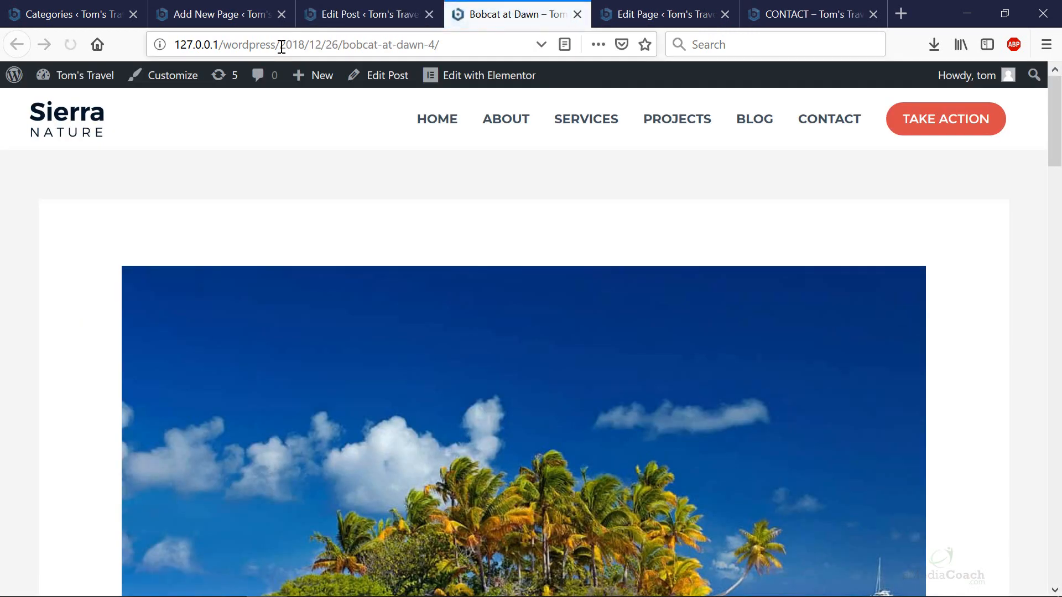
drag(282, 46, 52, 41)
key(ctrl+v)
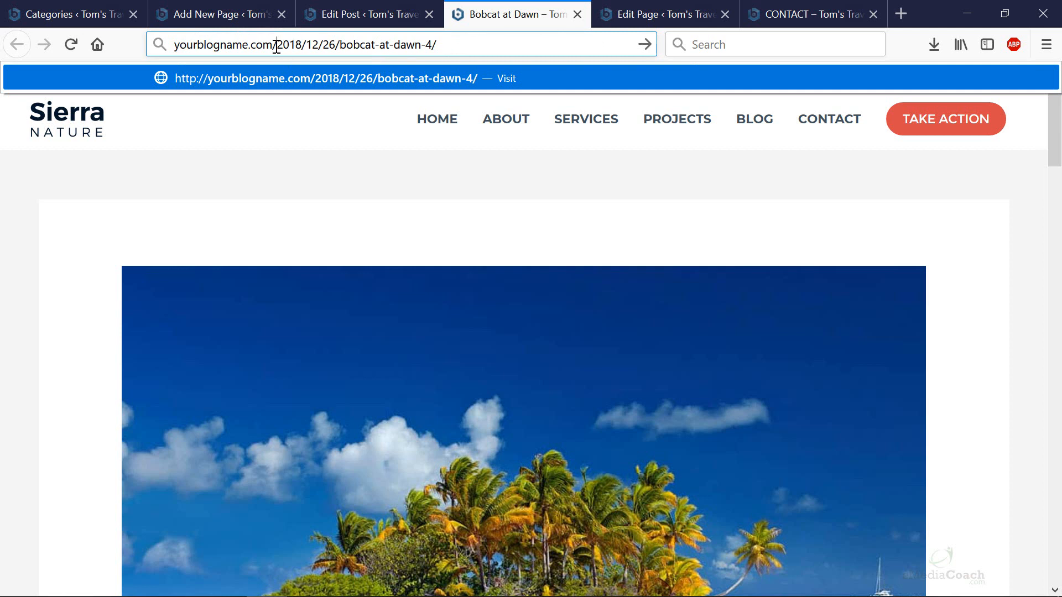
Step: Replace the date in the post's example address with the category europe, making it yourblogname.com/europe/bobcat-at-dawn-4/, and highlight the category
drag(277, 47, 489, 29)
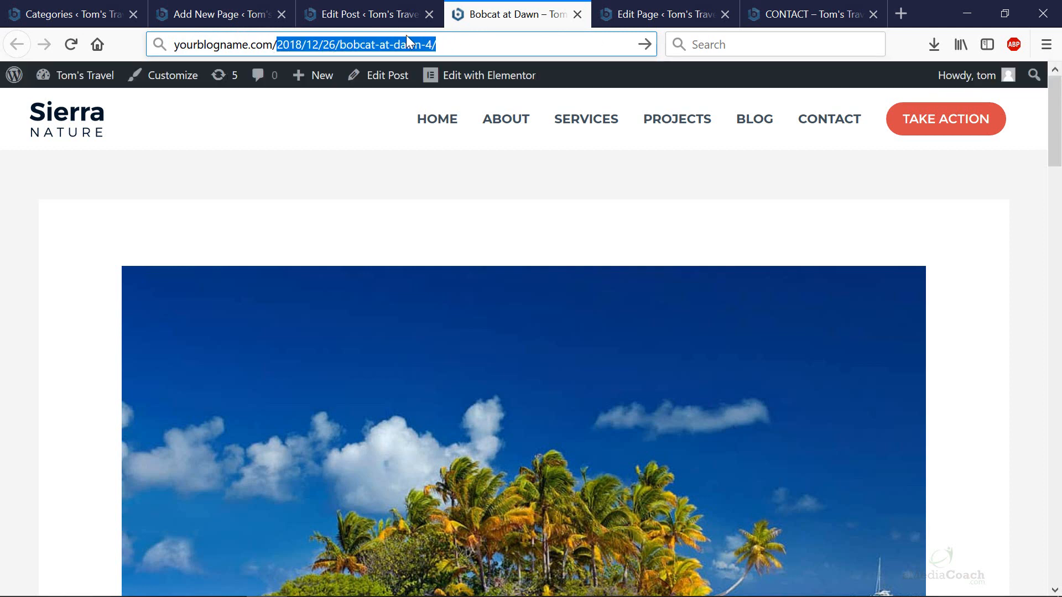
click(279, 44)
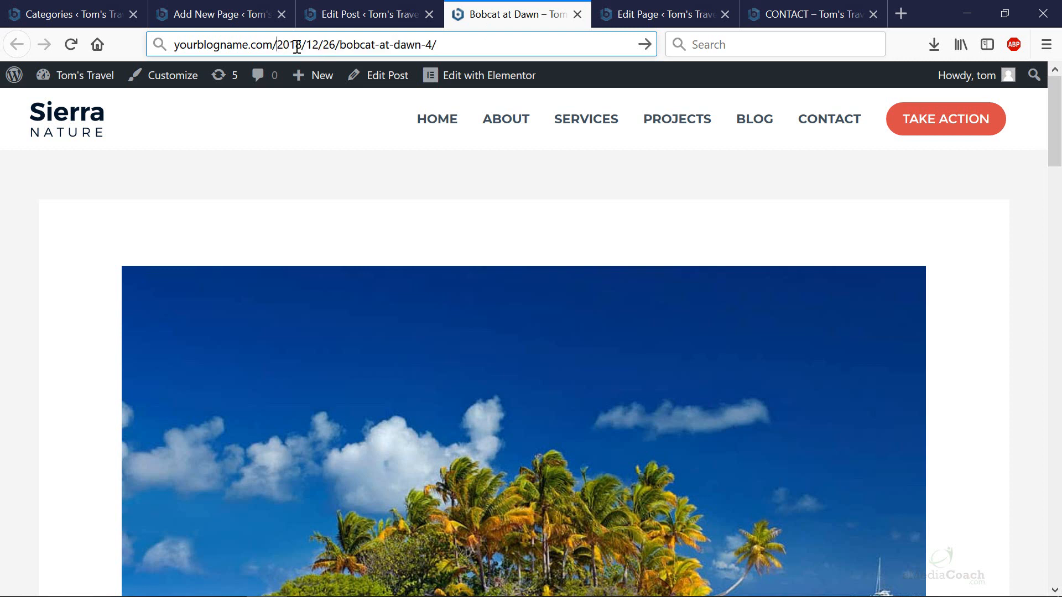
text(europe)
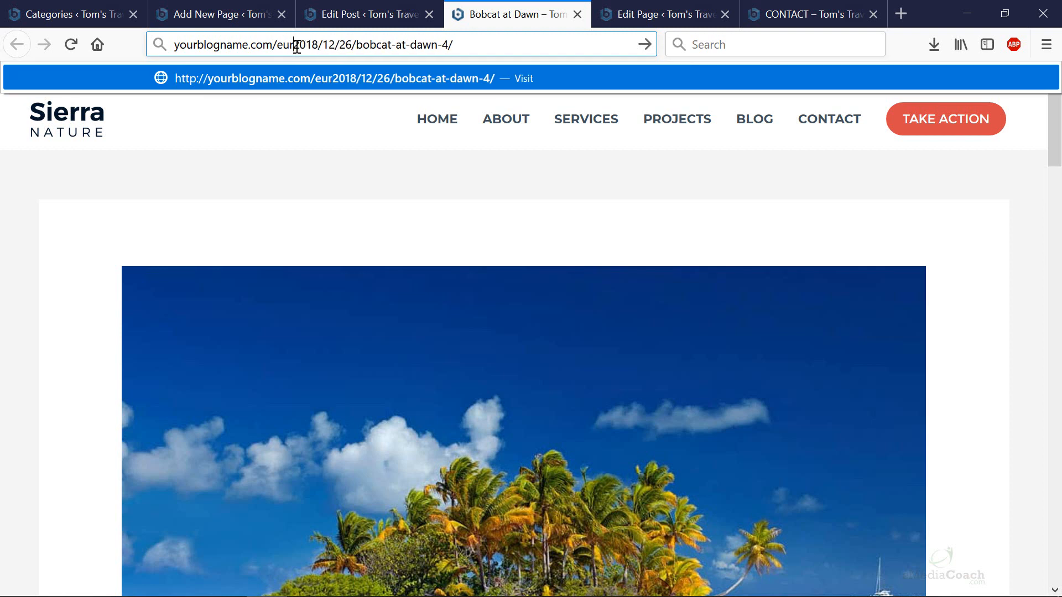
text(/)
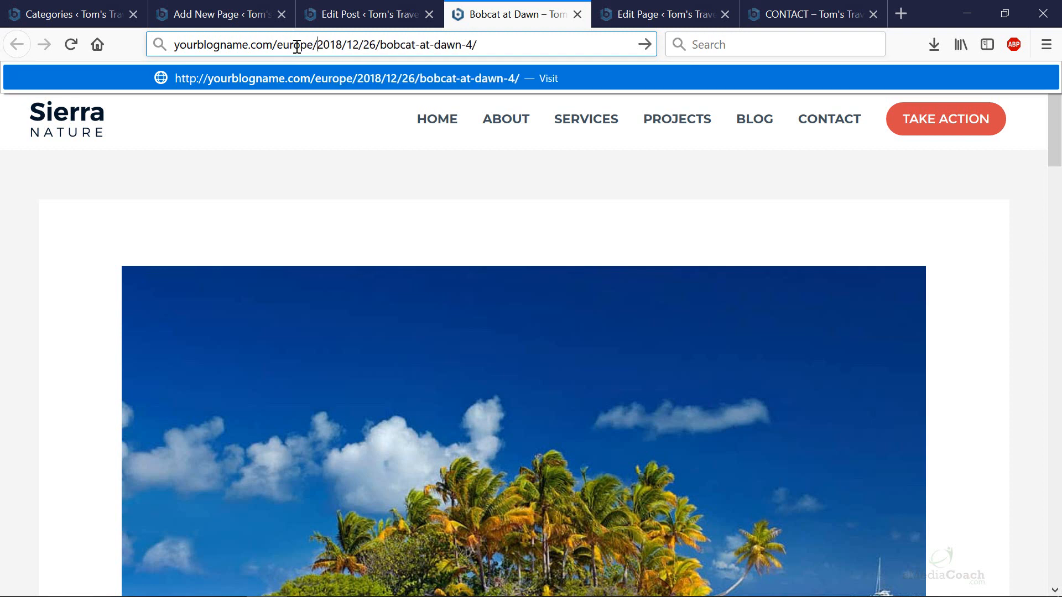
key(Delete)
key(Delete)
key(Delete)
key(Delete)
key(Delete)
key(Delete)
key(Delete)
key(Delete)
key(Delete)
key(Delete)
key(Delete)
key(Delete)
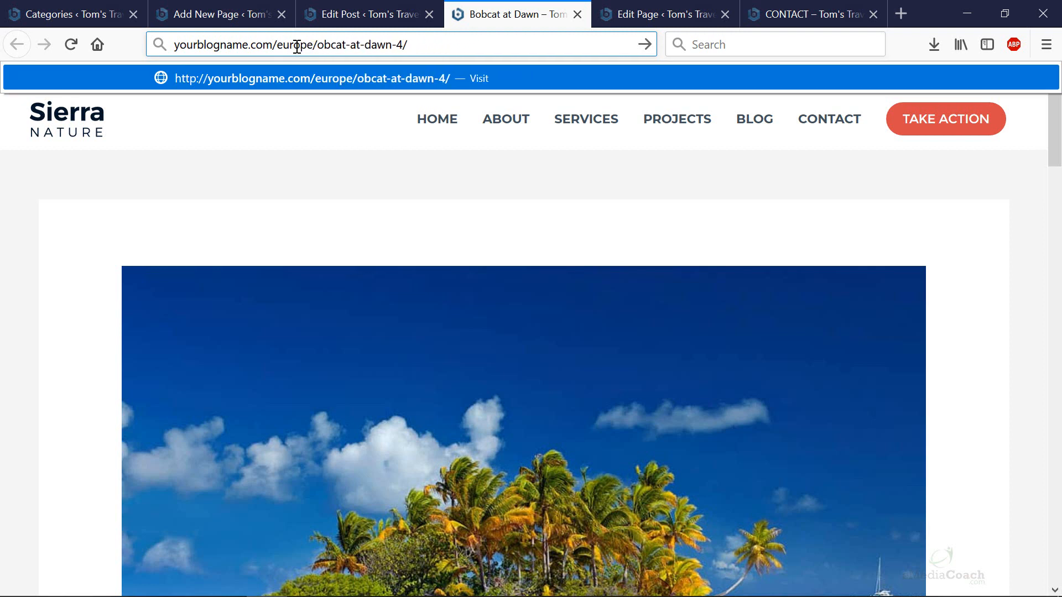
text(/b)
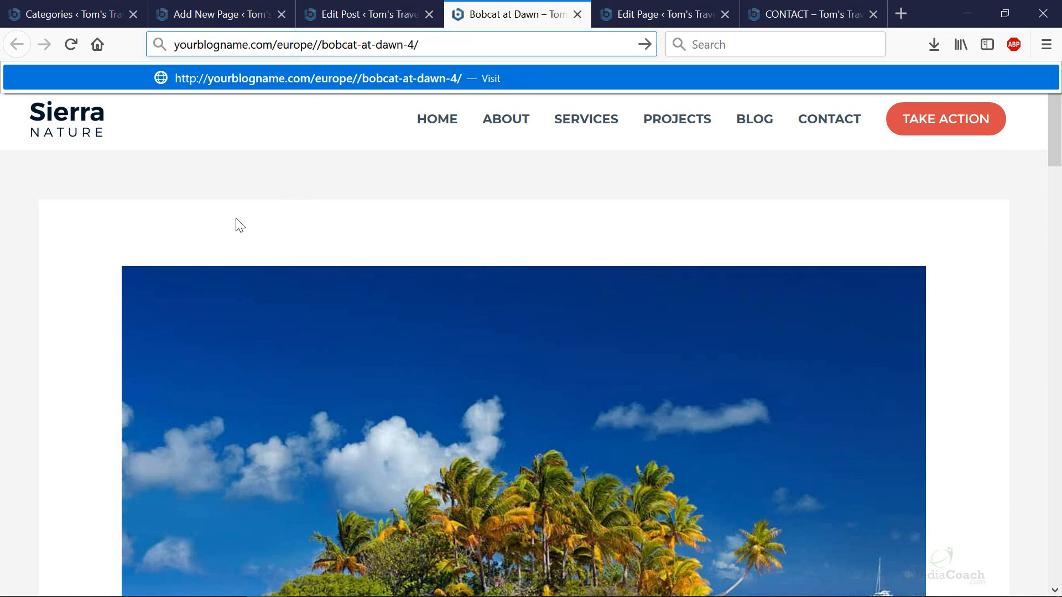
key(BackSpace)
key(BackSpace)
text(b)
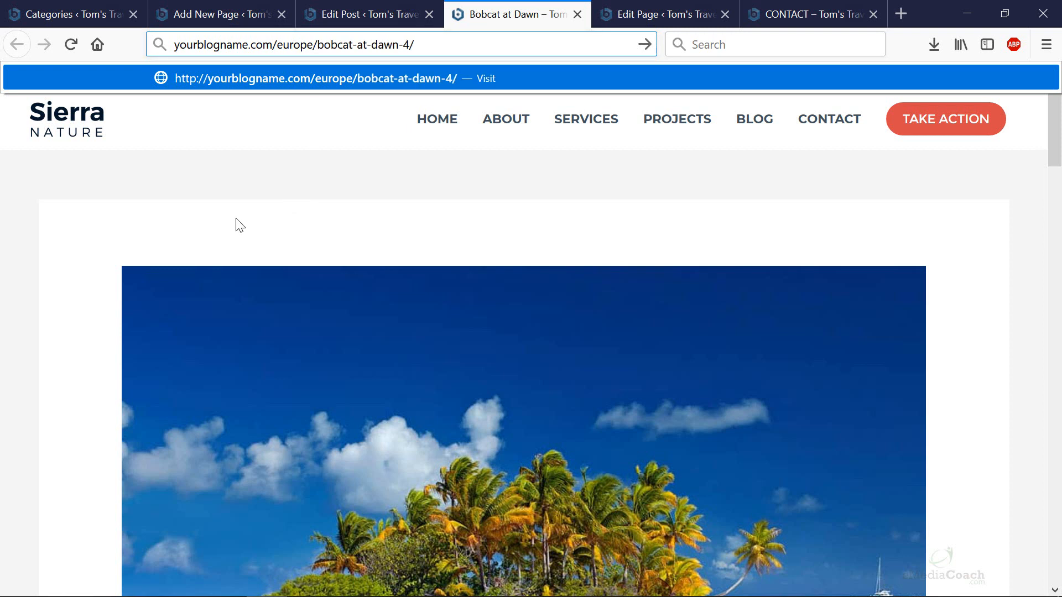
key(Return)
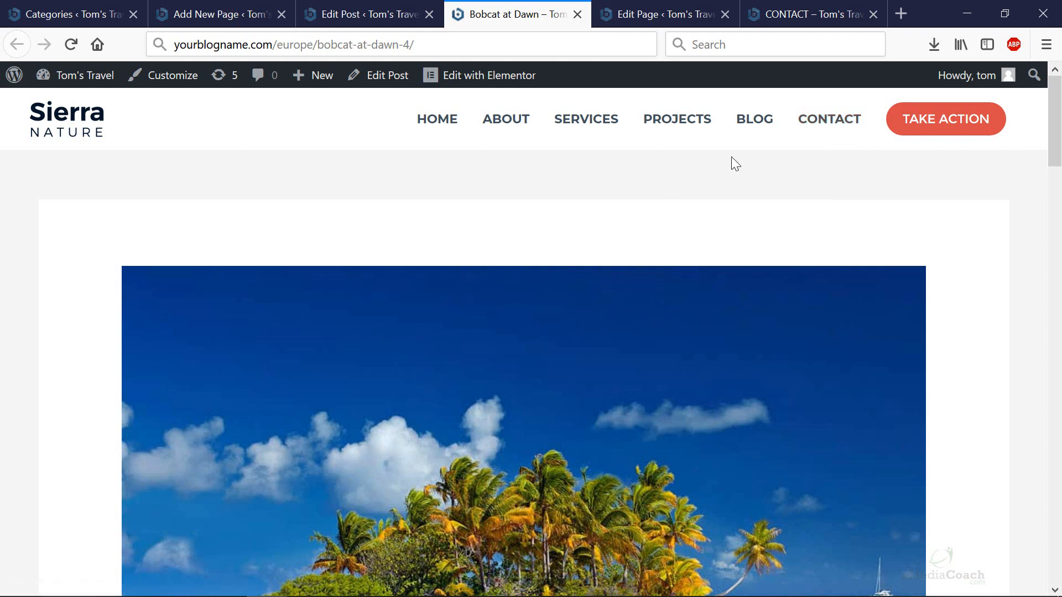
double_click(301, 47)
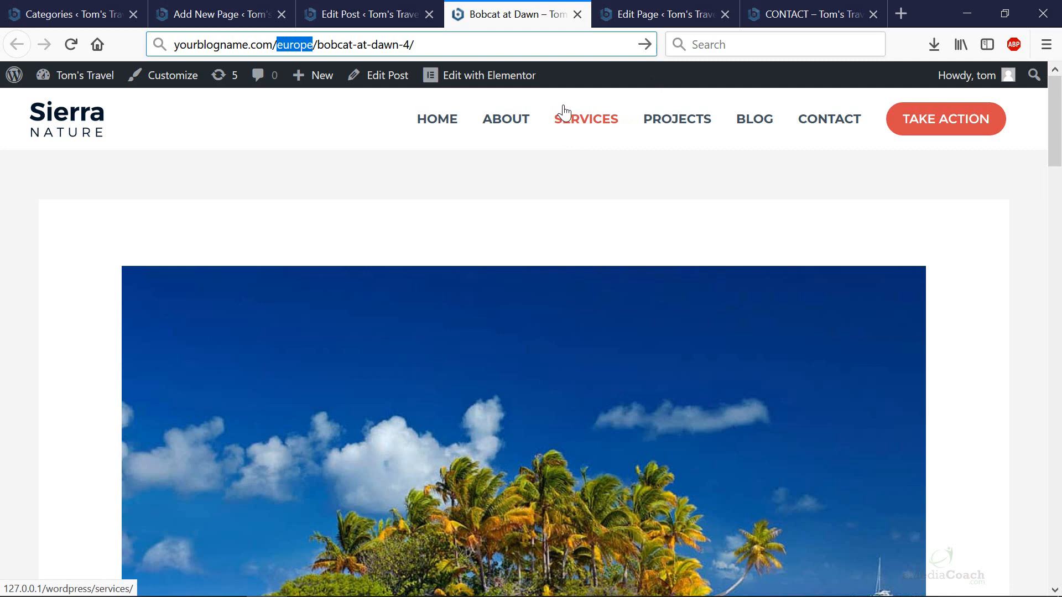
Step: From the Categories page, start a new post titled New Post and assign it to the Asia category
click(83, 14)
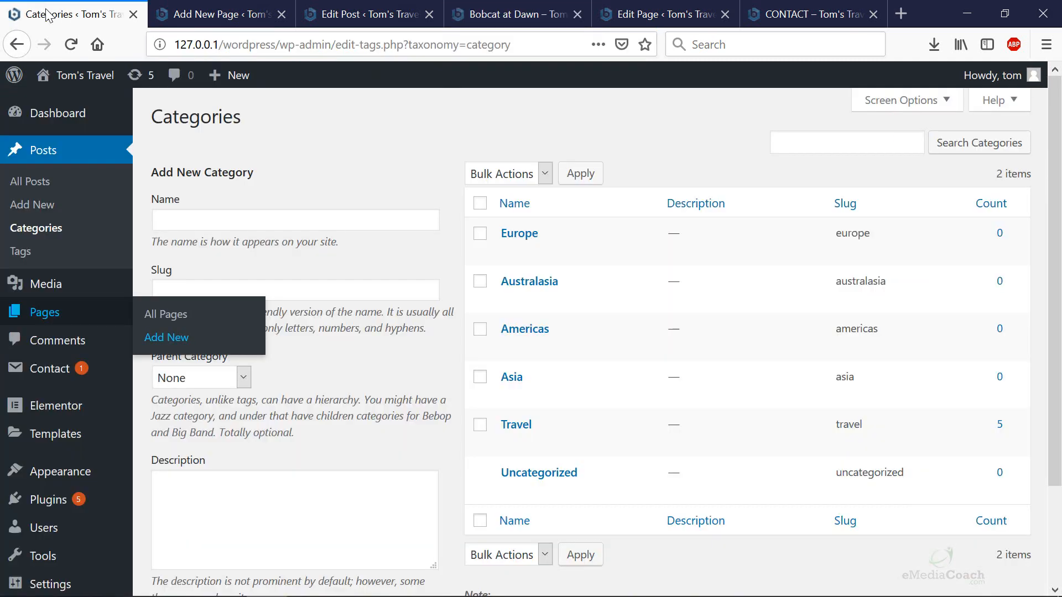
click(41, 205)
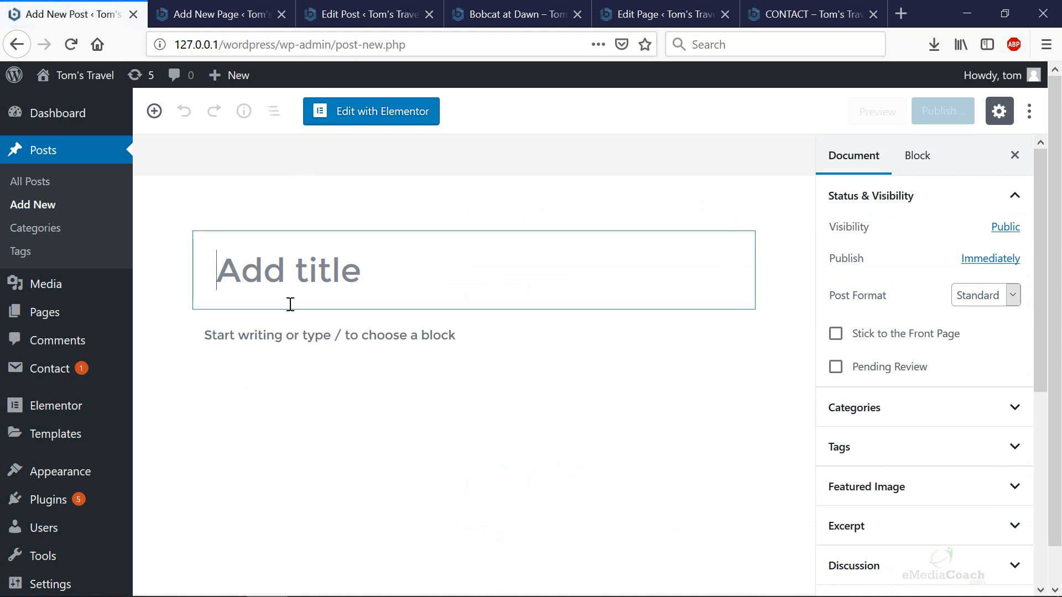
text(New Post)
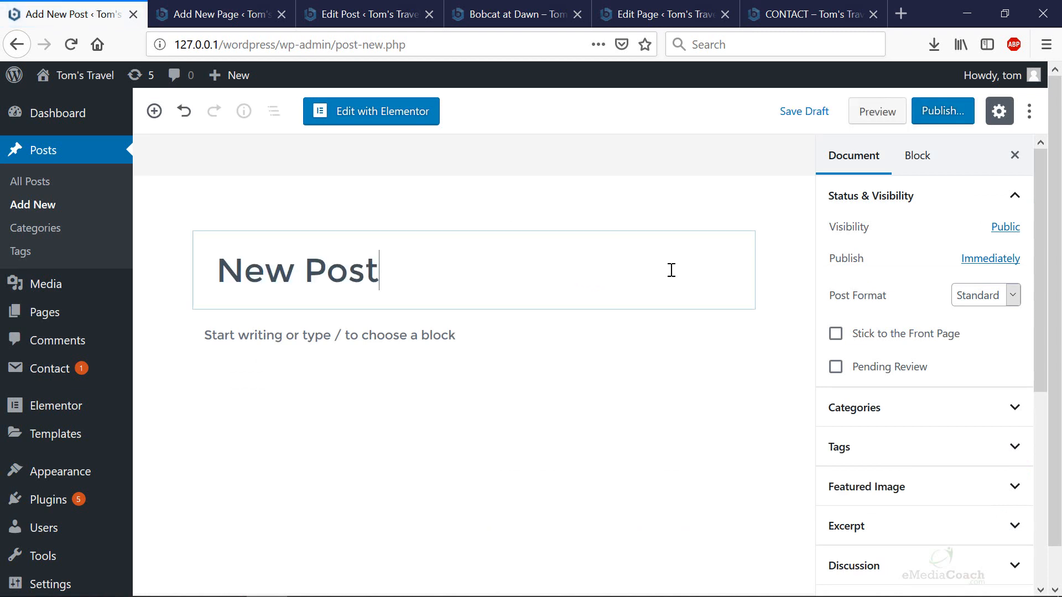
click(1022, 415)
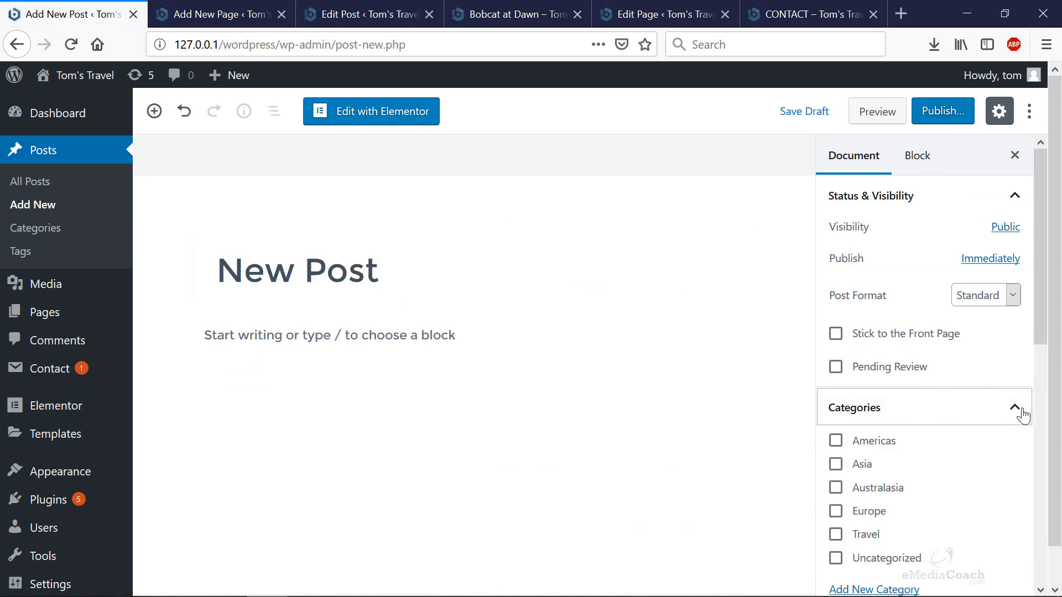
scroll(995, 398, down, 3)
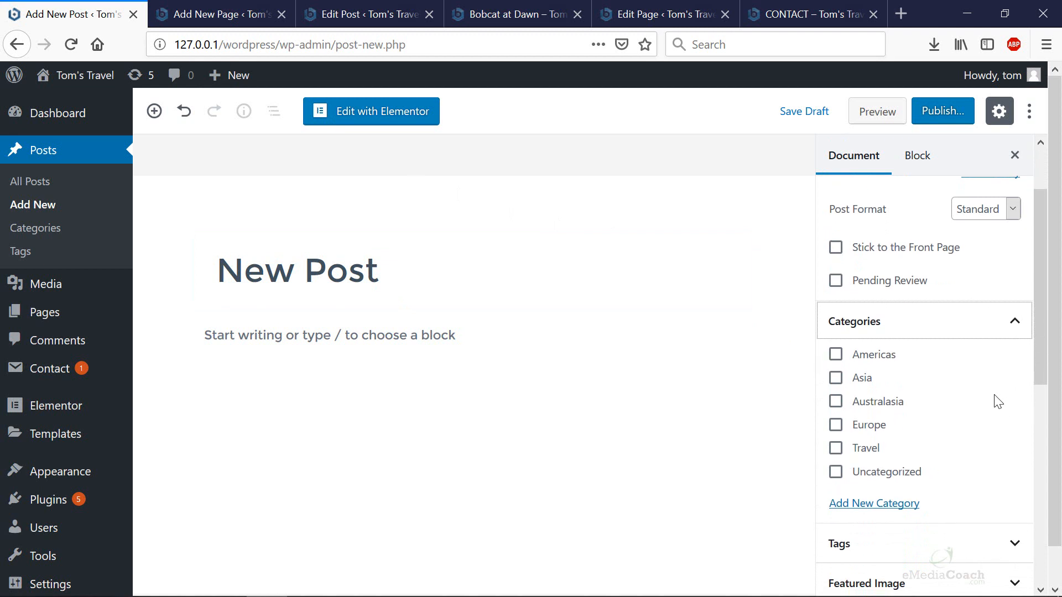
click(837, 382)
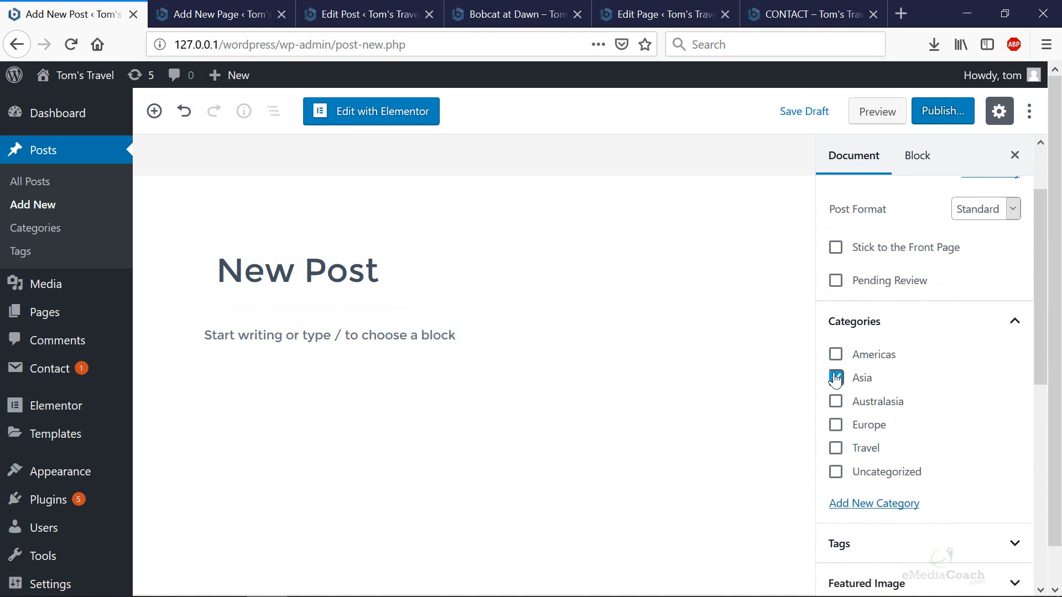
Step: Close the live CONTACT page and the CONTACT page editor
click(644, 23)
click(744, 15)
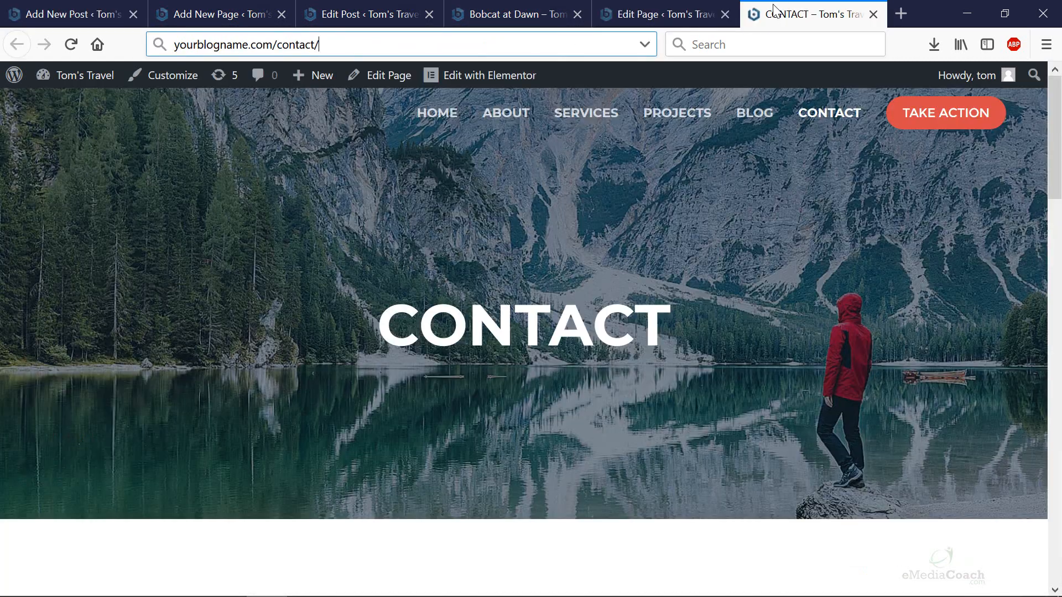
key(ctrl+w)
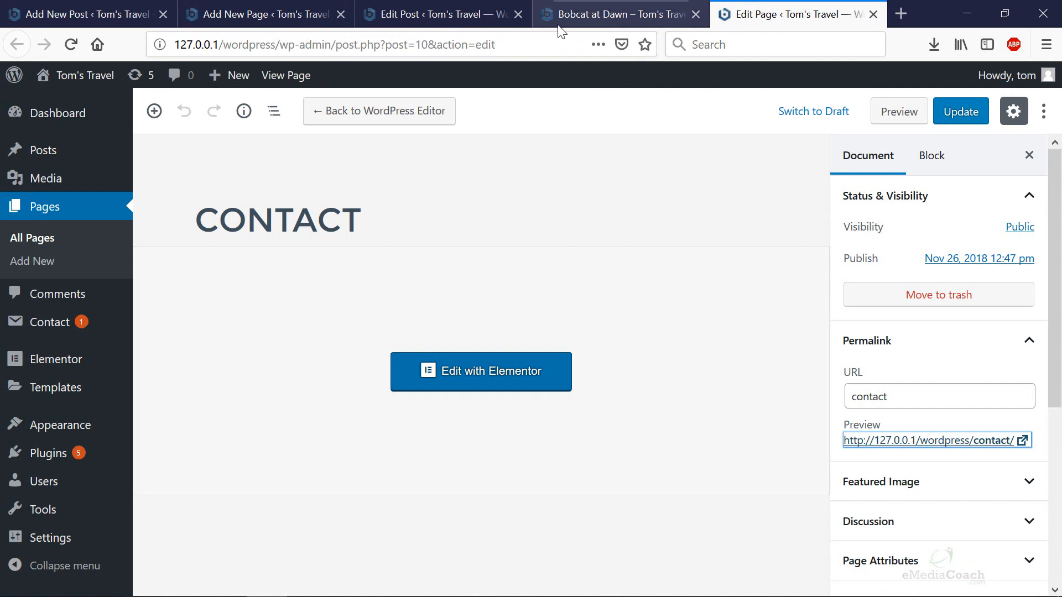
key(ctrl+w)
Step: Return to the Bobcat at Dawn post editor and open the post's permalink in a new tab
click(497, 9)
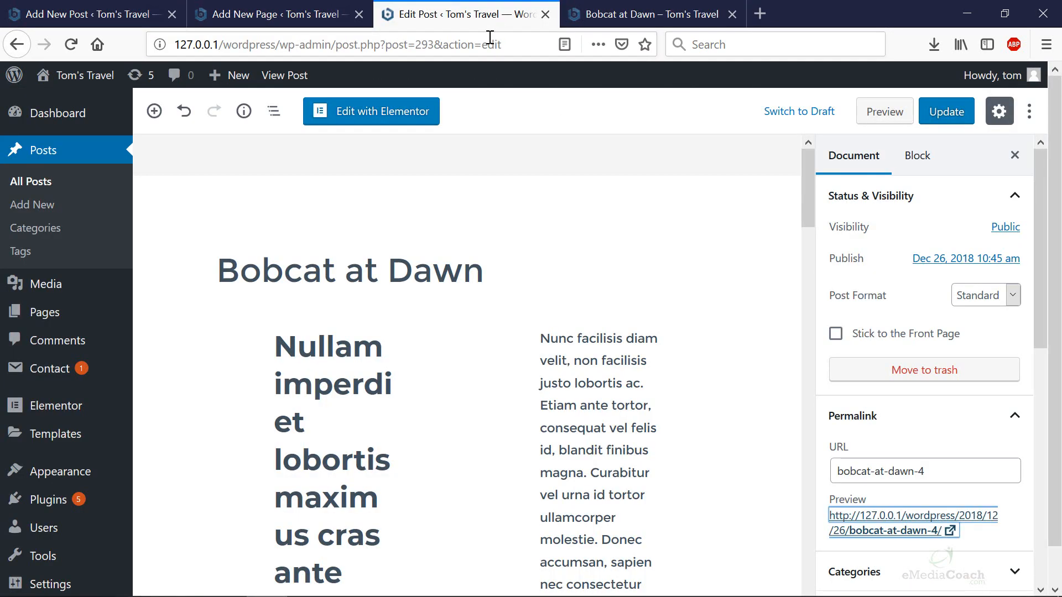
middle_click(893, 531)
click(606, 6)
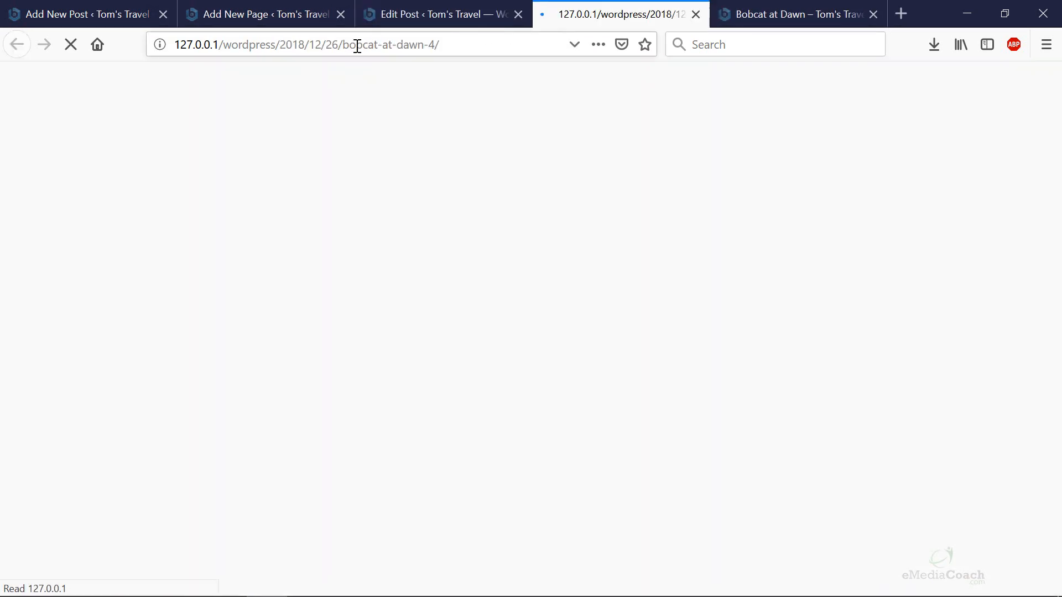
Step: Highlight the date portion in the web address of the live Bobcat at Dawn post
click(296, 48)
click(285, 49)
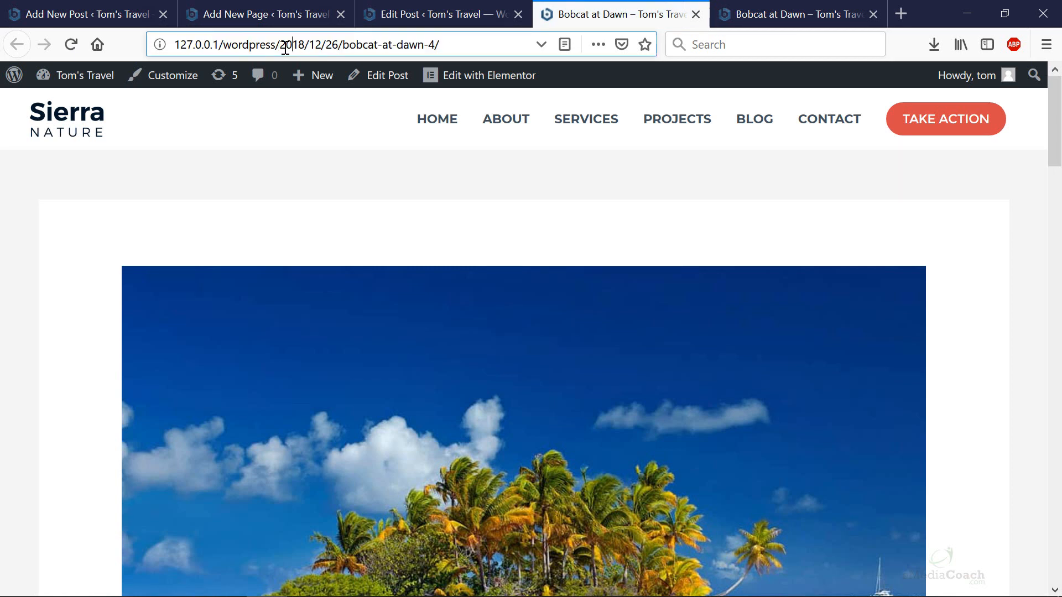
drag(285, 48, 342, 49)
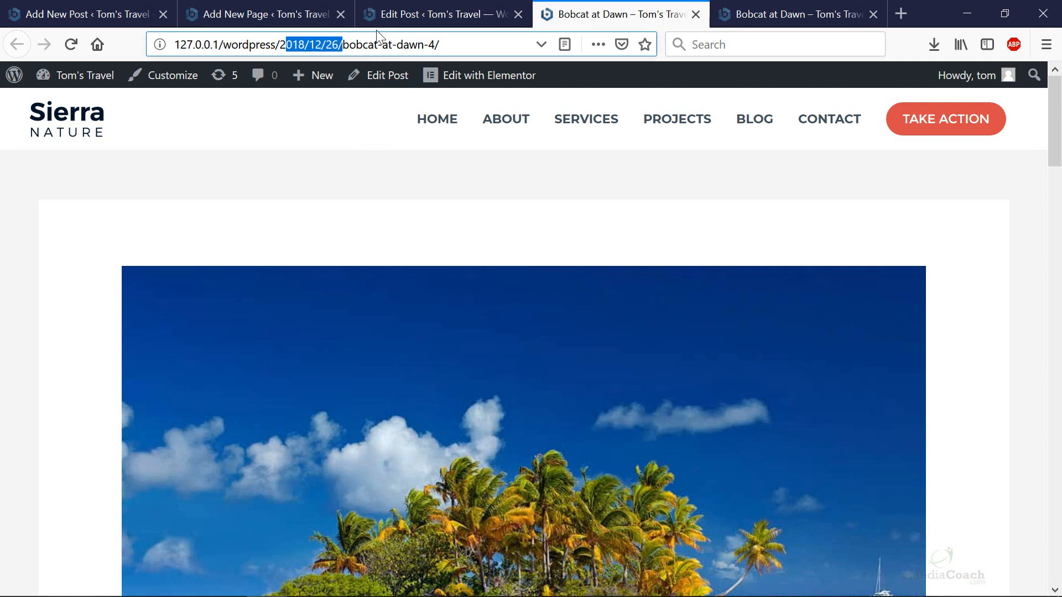
Step: Close the Add New Page editor, the Bobcat at Dawn editor and both live Bobcat at Dawn pages
click(433, 11)
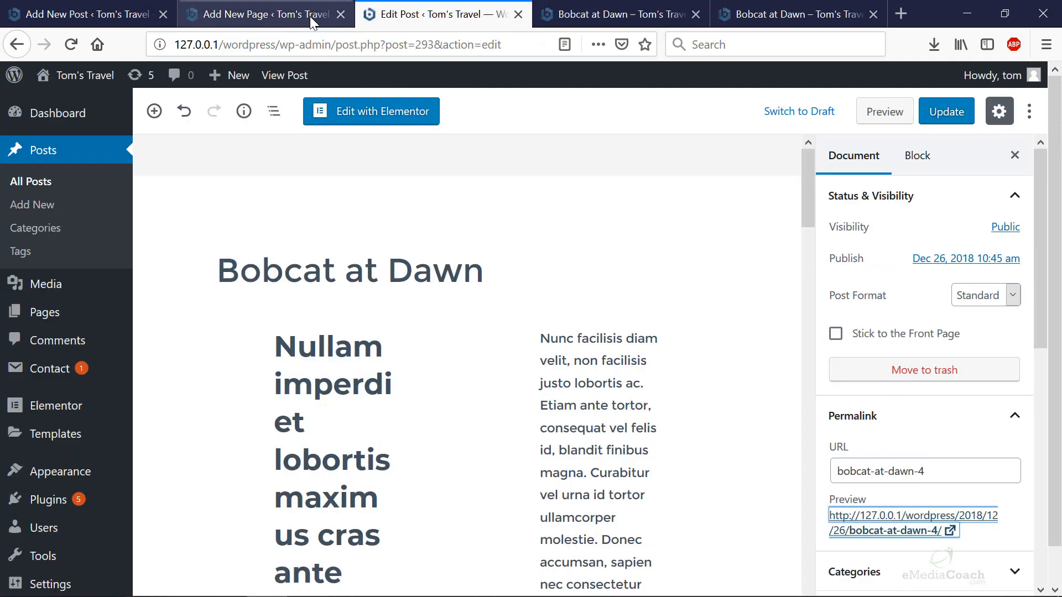
click(270, 16)
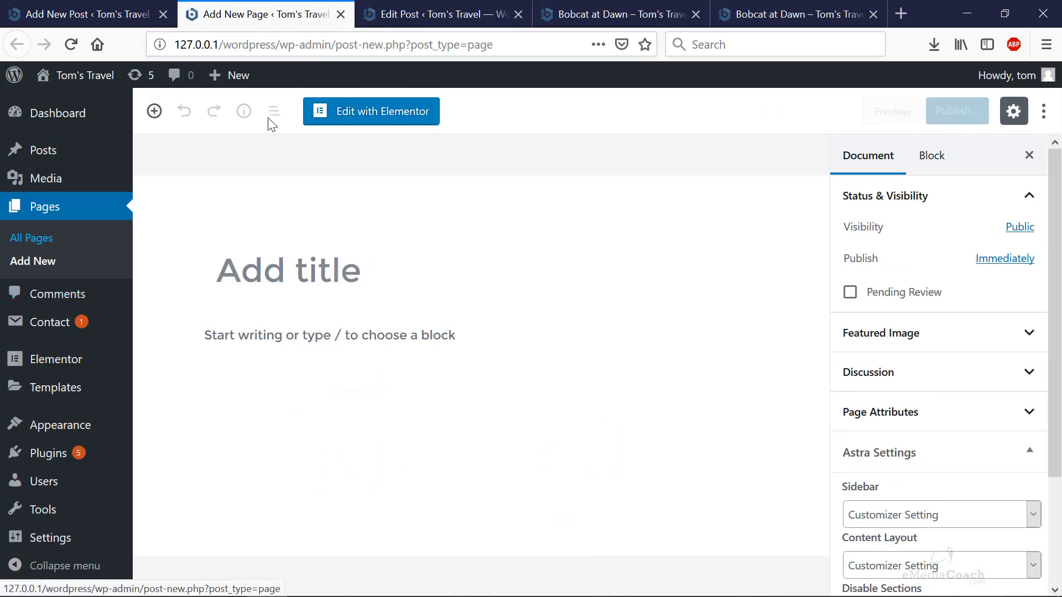
click(341, 14)
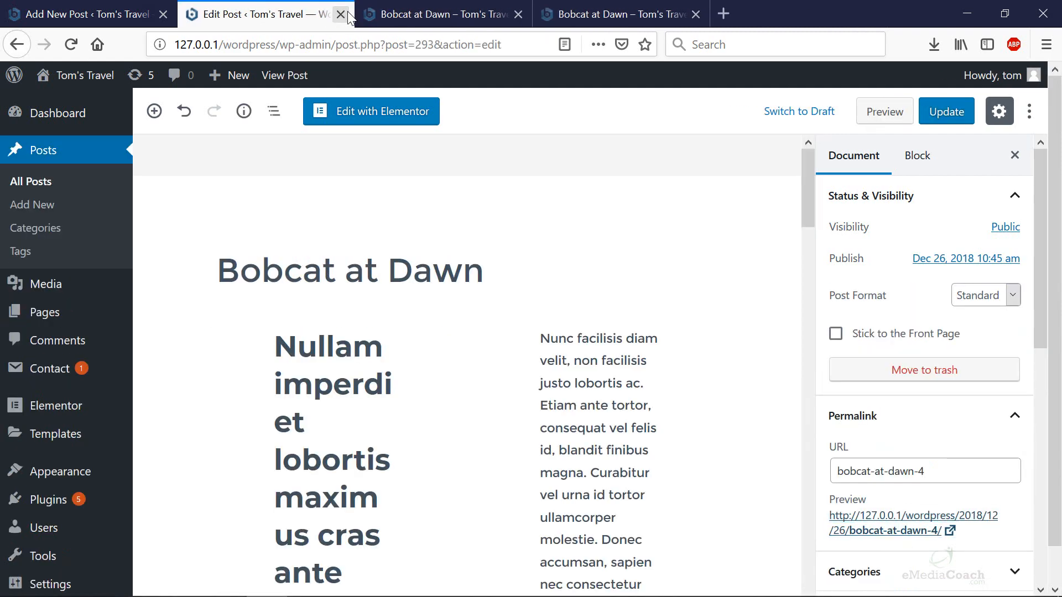
click(340, 13)
click(636, 295)
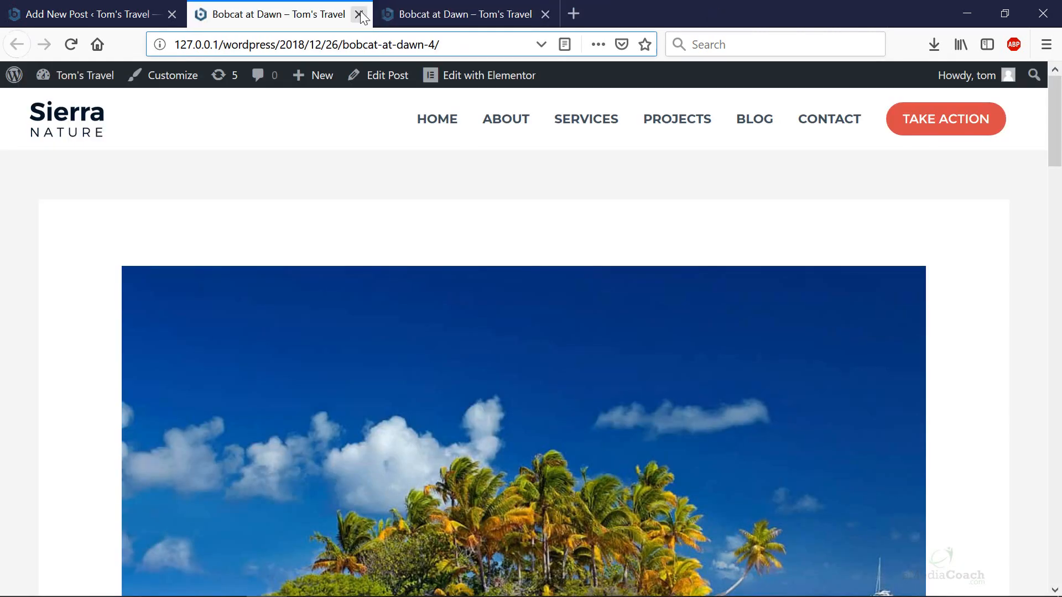
click(359, 11)
click(360, 11)
Step: Leave the New Post editor without saving and open the site's Permalink Settings
mouse_move(97, 477)
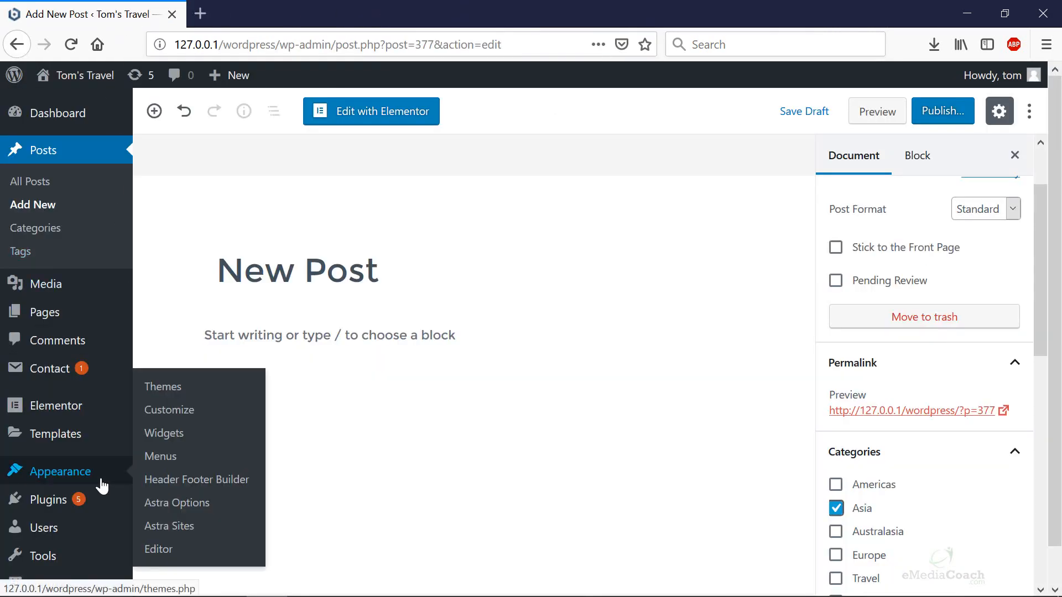
scroll(78, 469, down, 1)
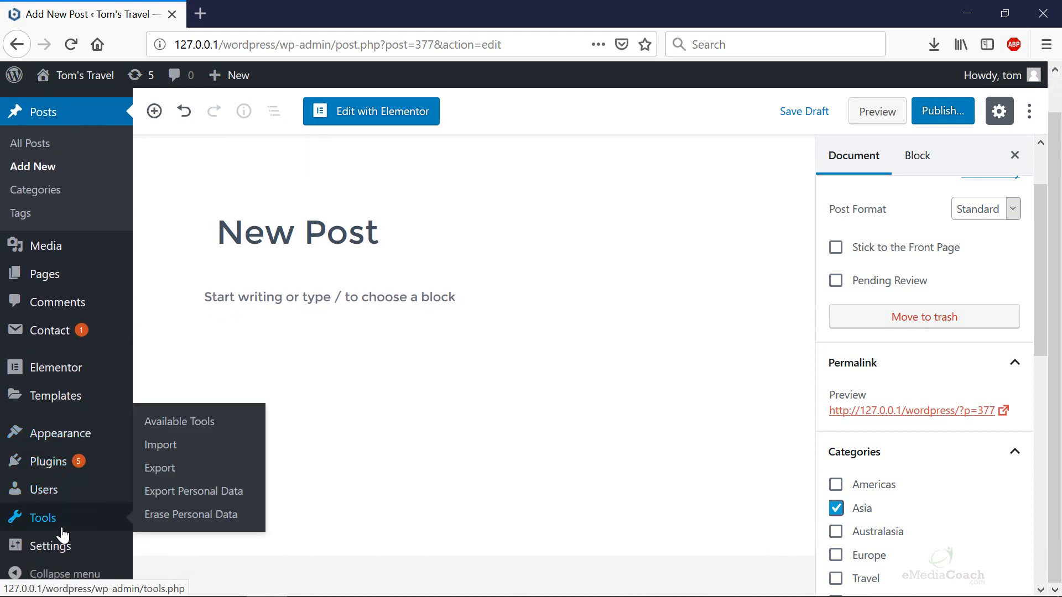
mouse_move(57, 548)
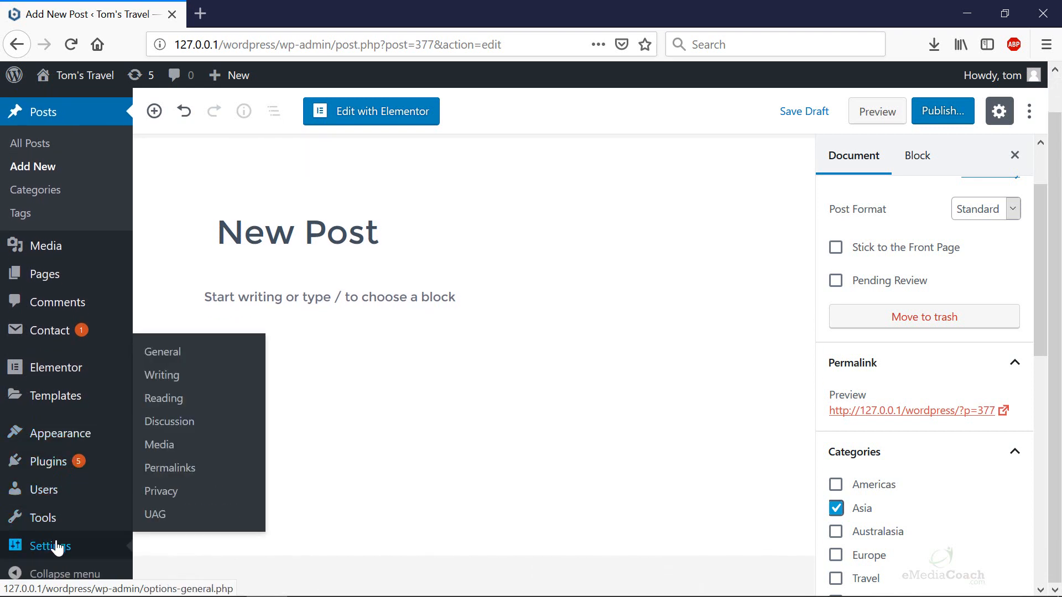
click(188, 470)
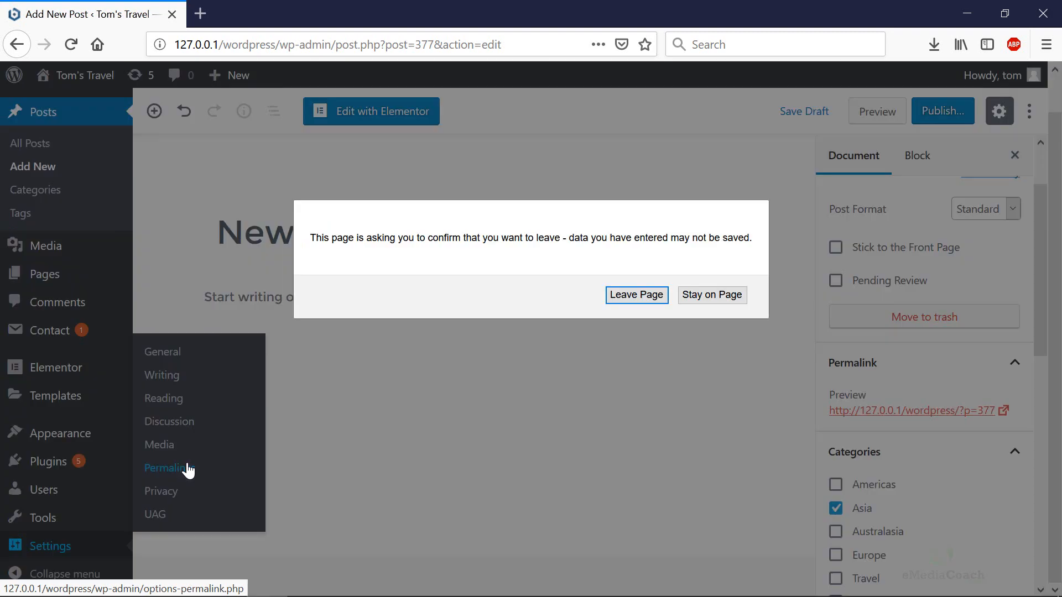
click(628, 301)
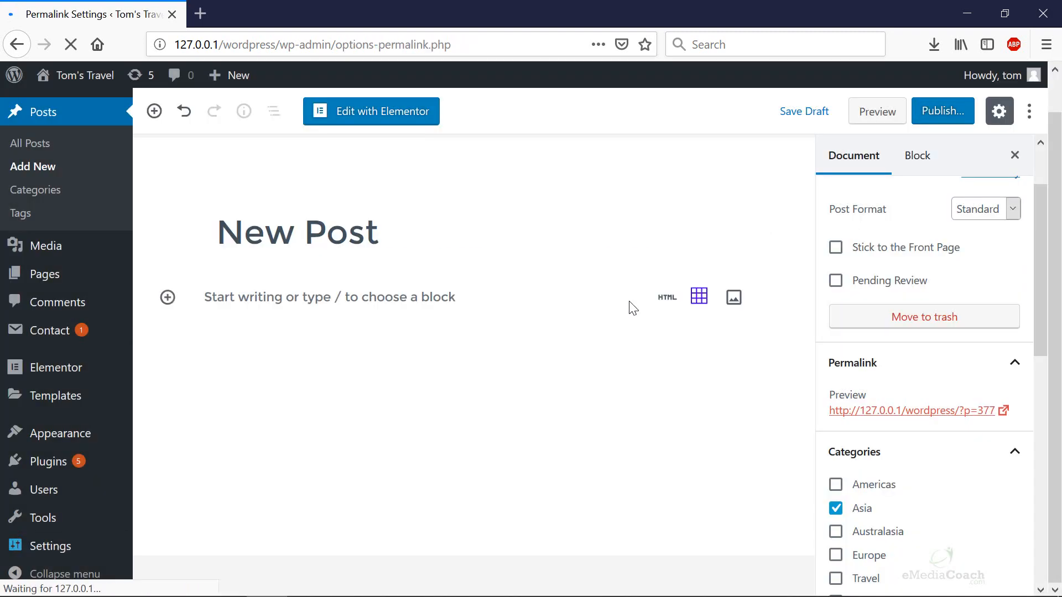
Step: Review the available permalink structures and highlight the date and post name in the Day and name example
scroll(629, 308, down, 5)
scroll(392, 345, up, 3)
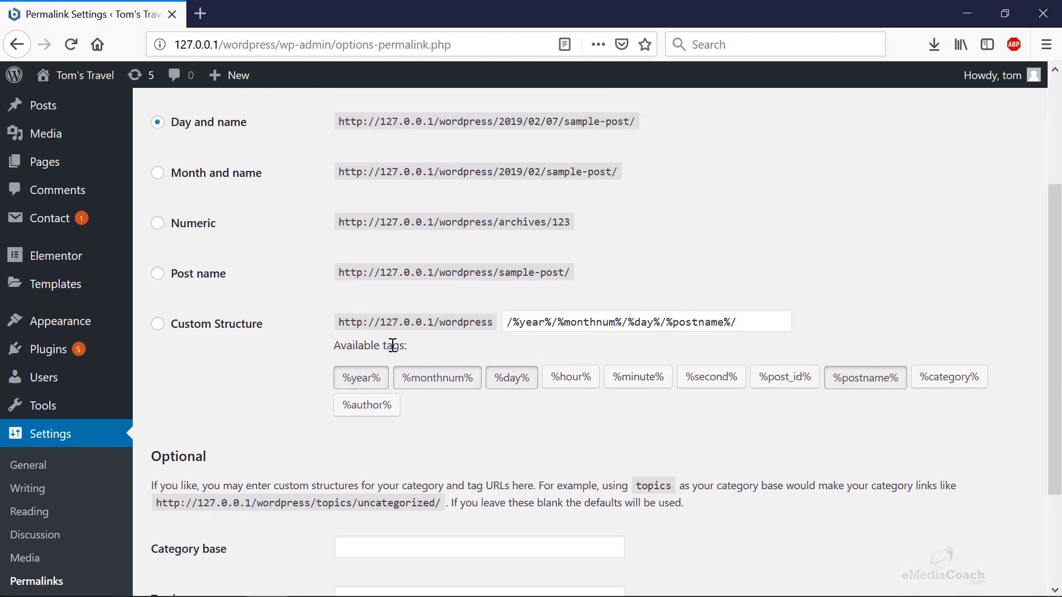
scroll(297, 339, up, 6)
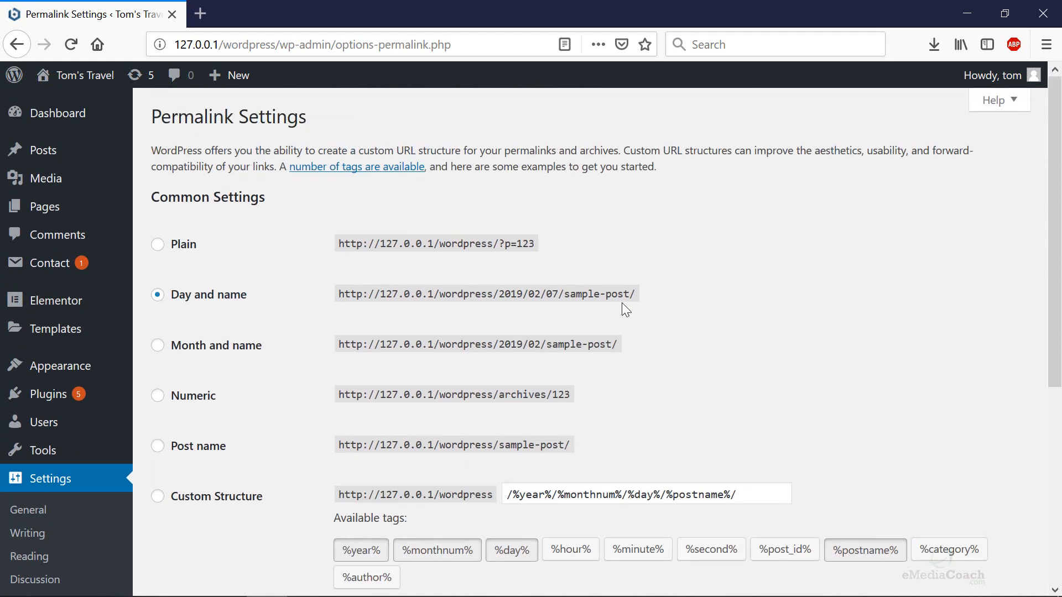
drag(639, 294, 497, 294)
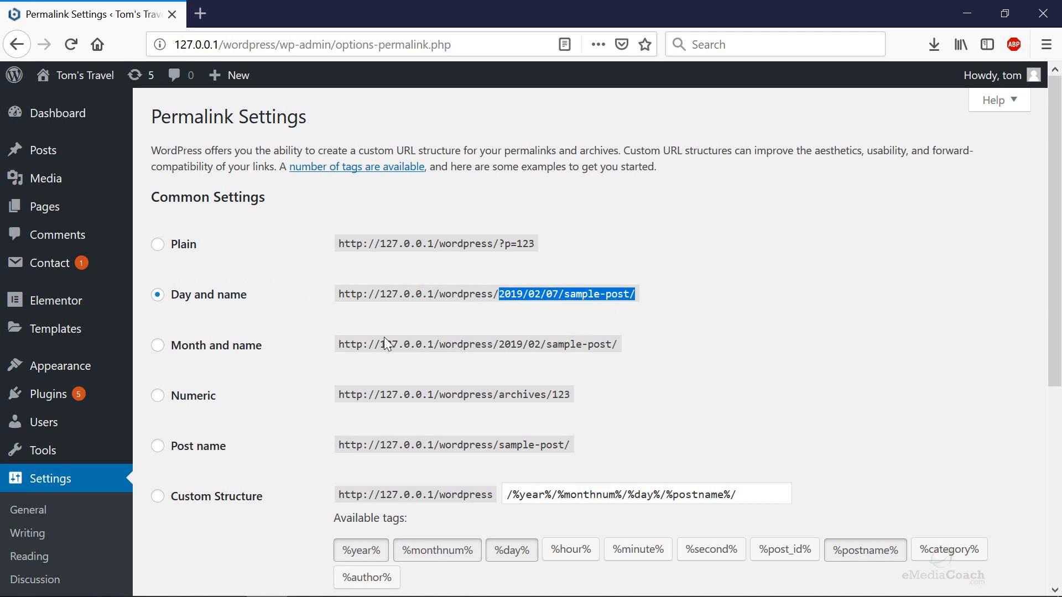
Step: Set the permalinks to a Custom Structure of /%category%/%postname%/ and save the changes
click(161, 499)
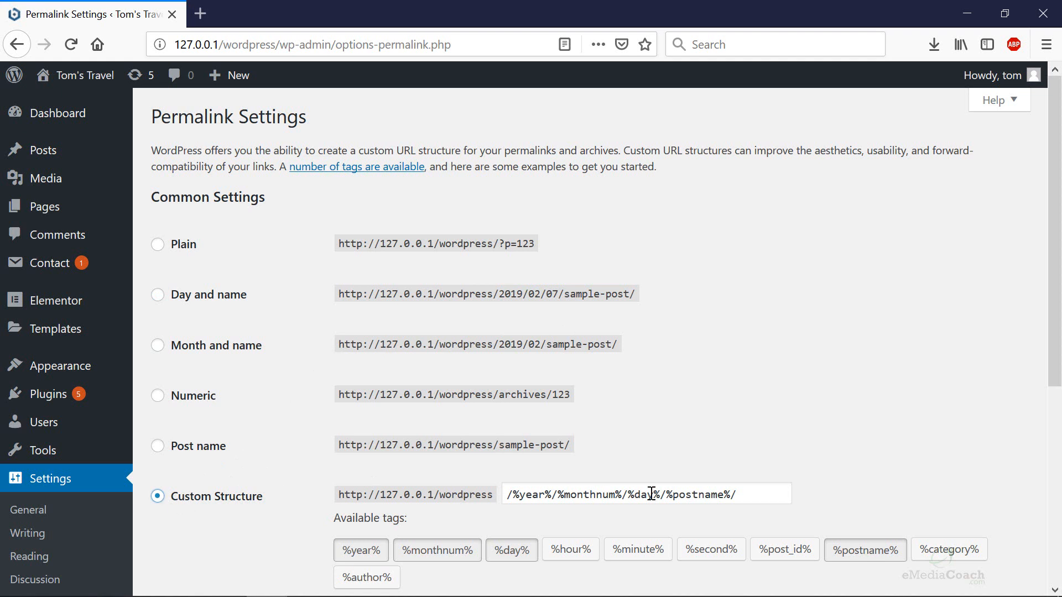
drag(784, 498, 490, 455)
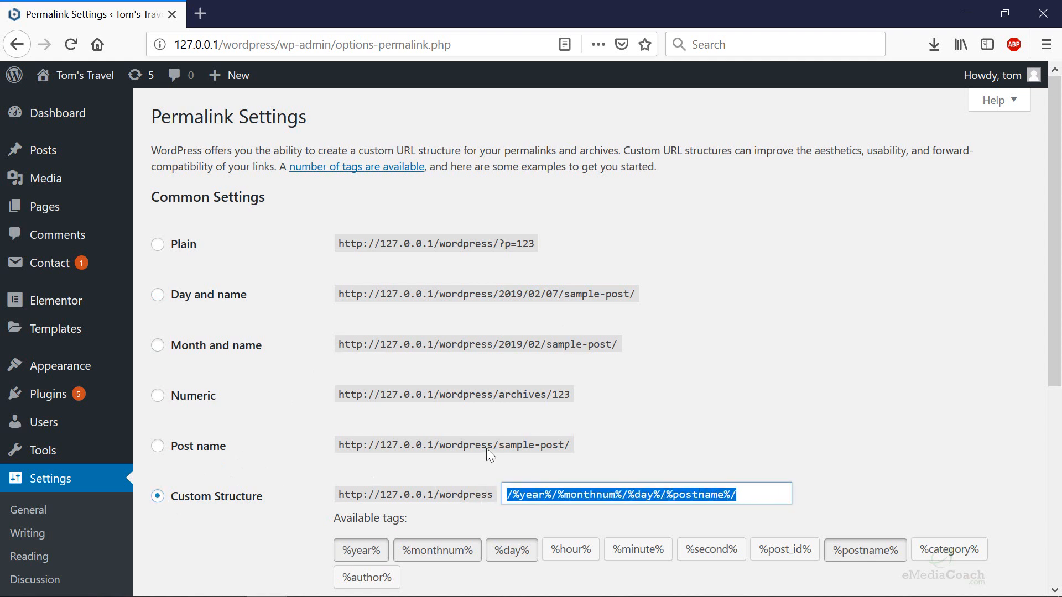
key(BackSpace)
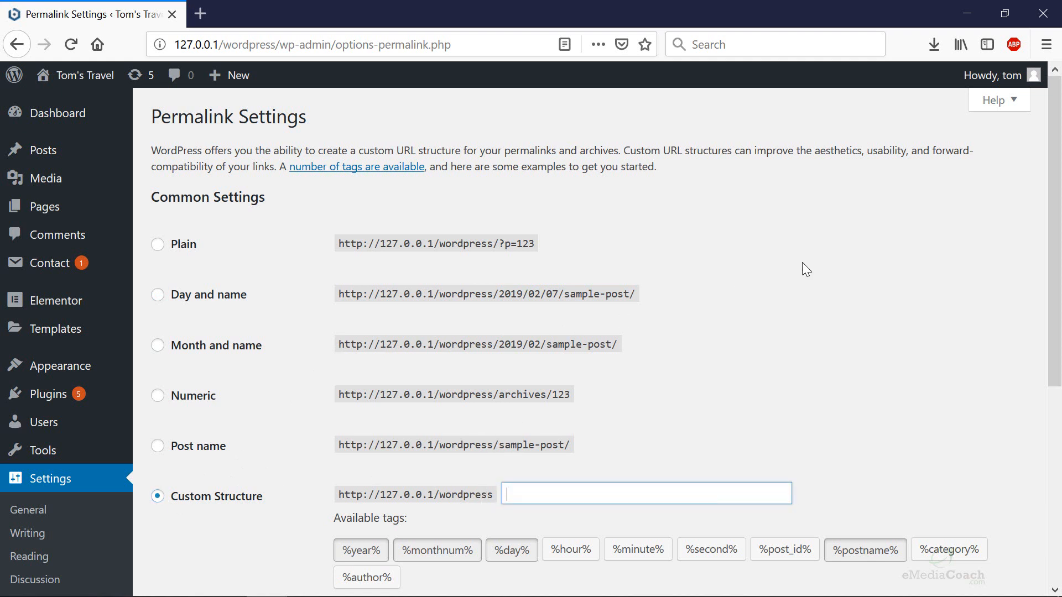
scroll(870, 296, down, 3)
click(940, 471)
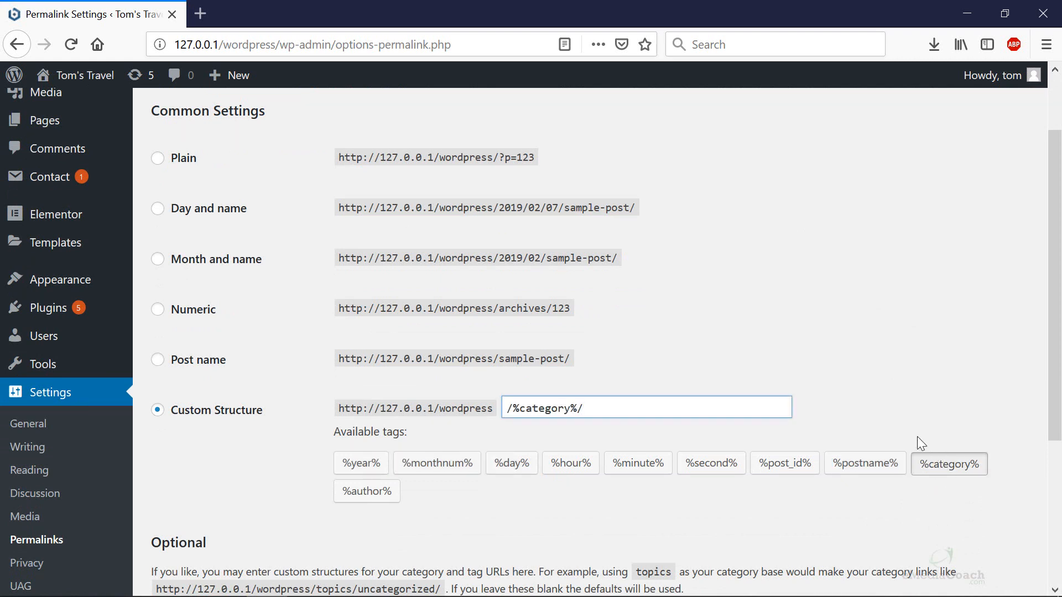
click(867, 465)
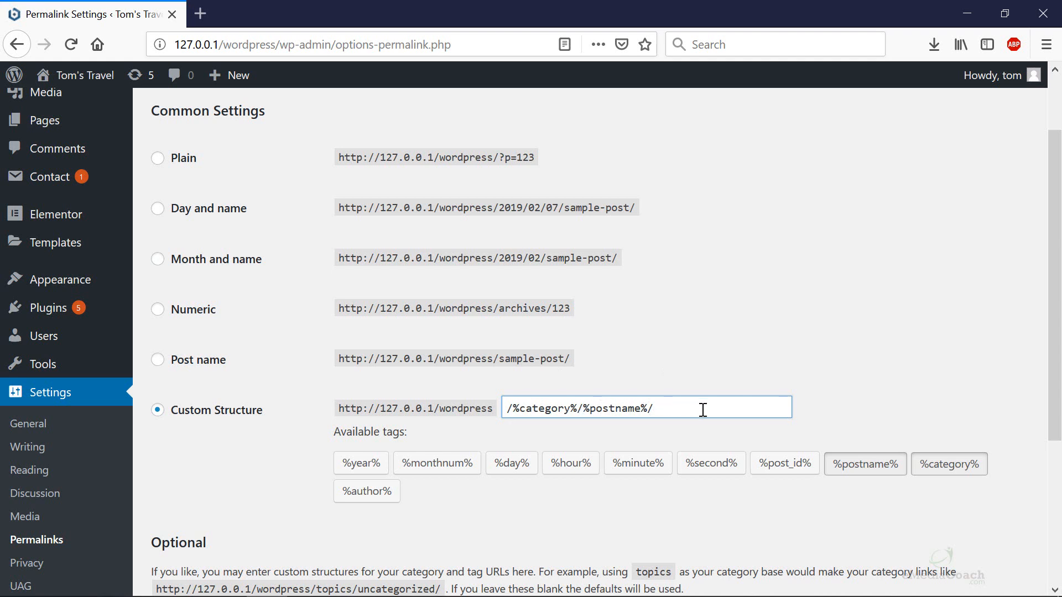
scroll(708, 409, down, 4)
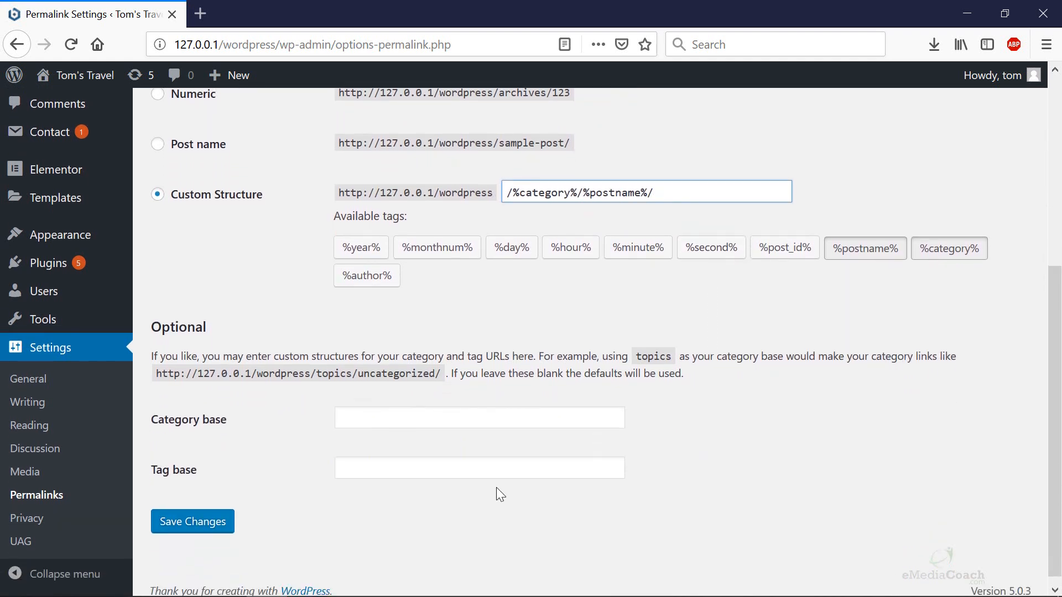
click(231, 511)
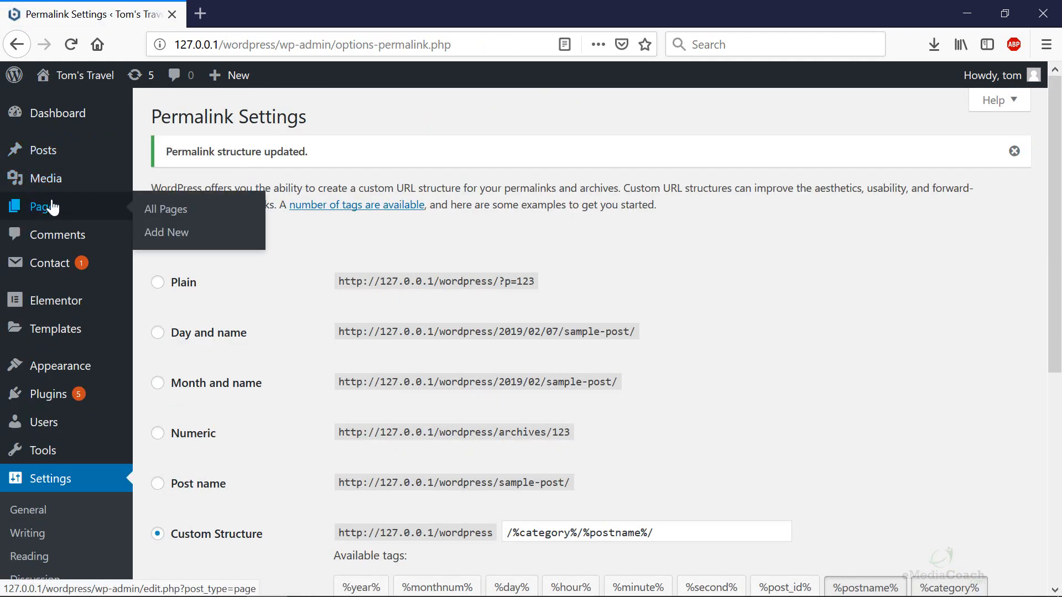
Step: From the list of all posts, open the Bobcat at Dawn post for editing in a new tab
click(145, 154)
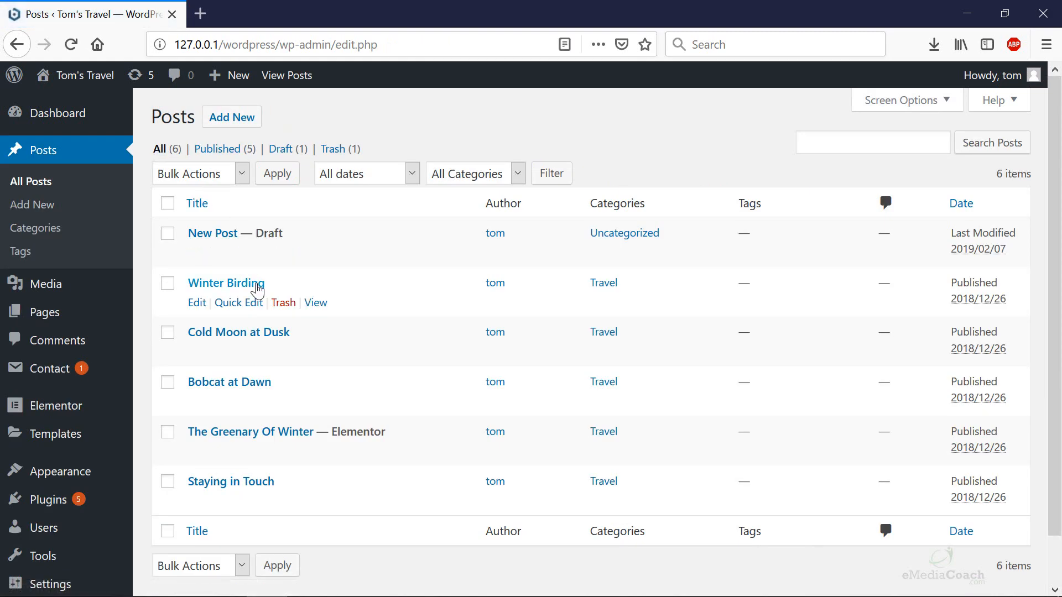
right_click(257, 291)
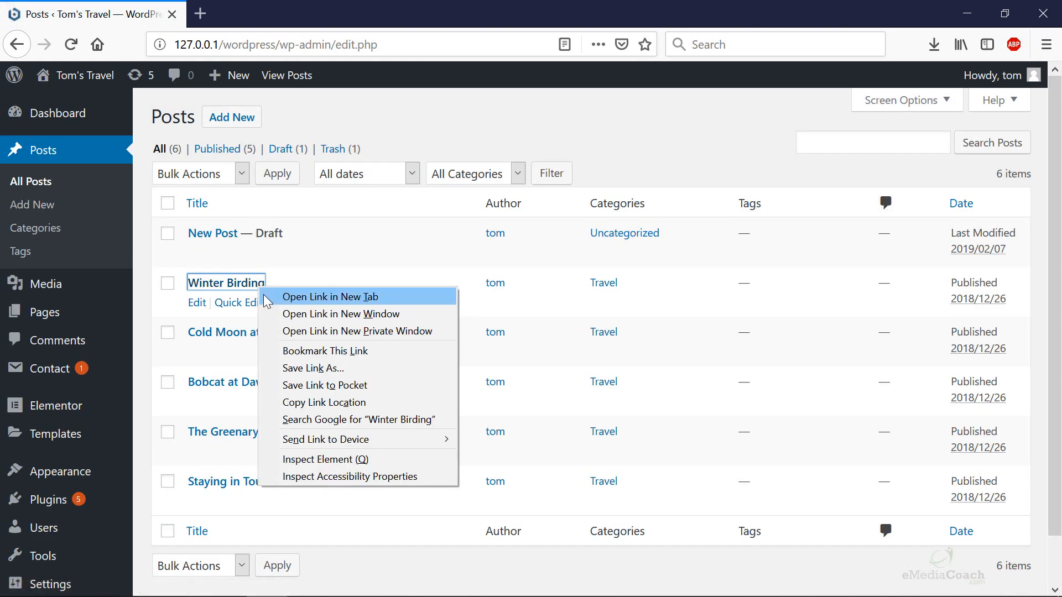
mouse_move(149, 373)
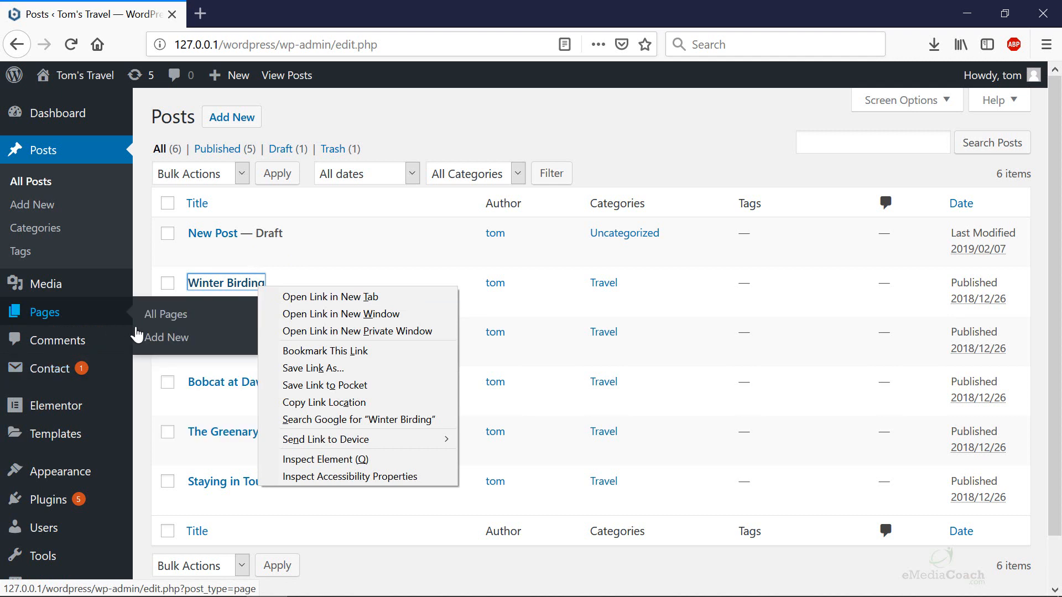
right_click(247, 382)
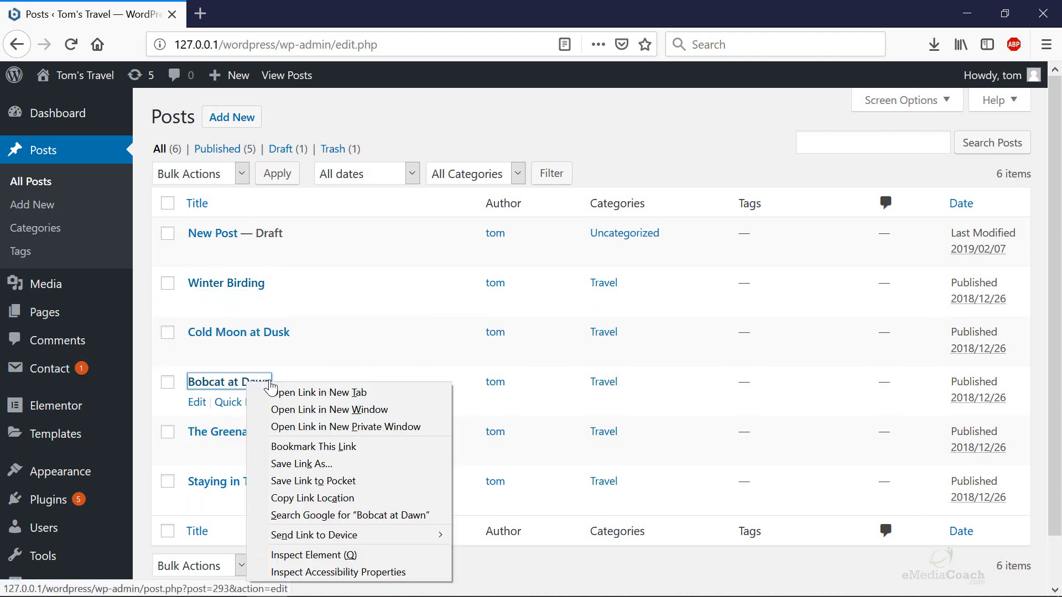
click(272, 395)
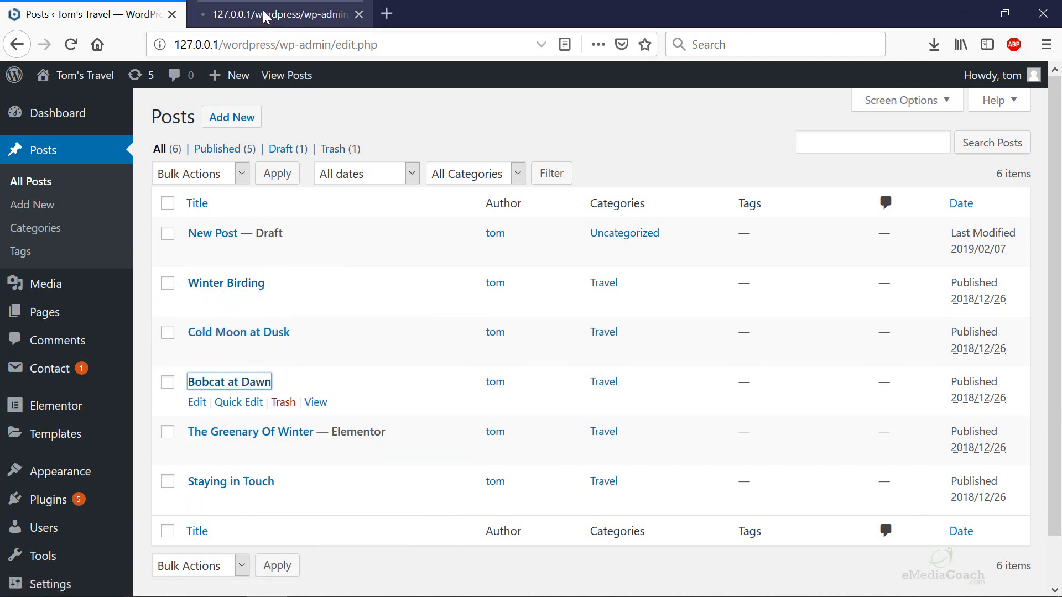
click(298, 16)
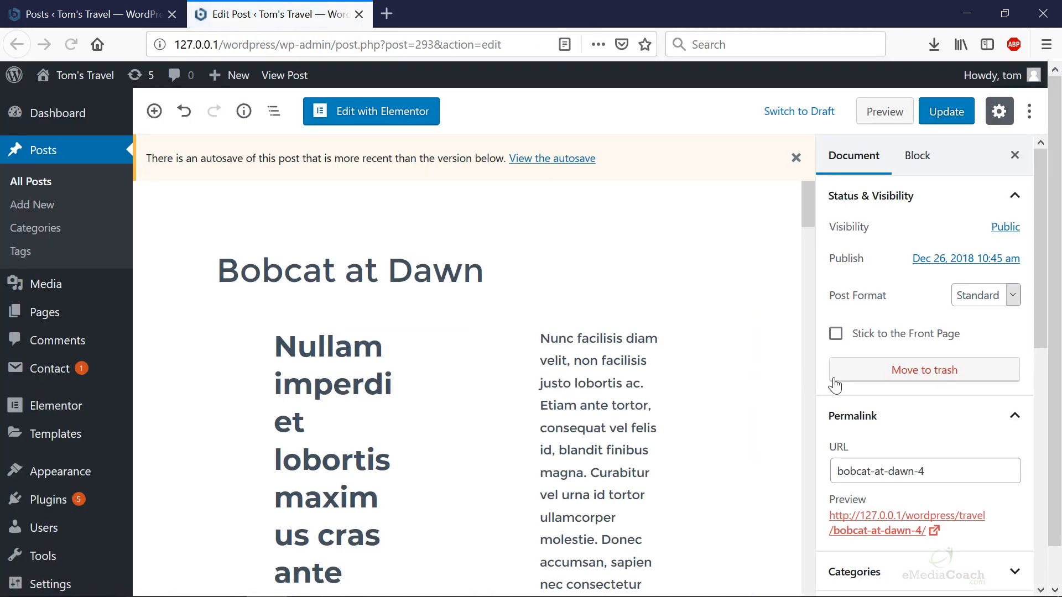
Step: Open the Bobcat at Dawn permalink in a new tab and highlight travel/bobcat-at-dawn-4/ in its address
right_click(918, 534)
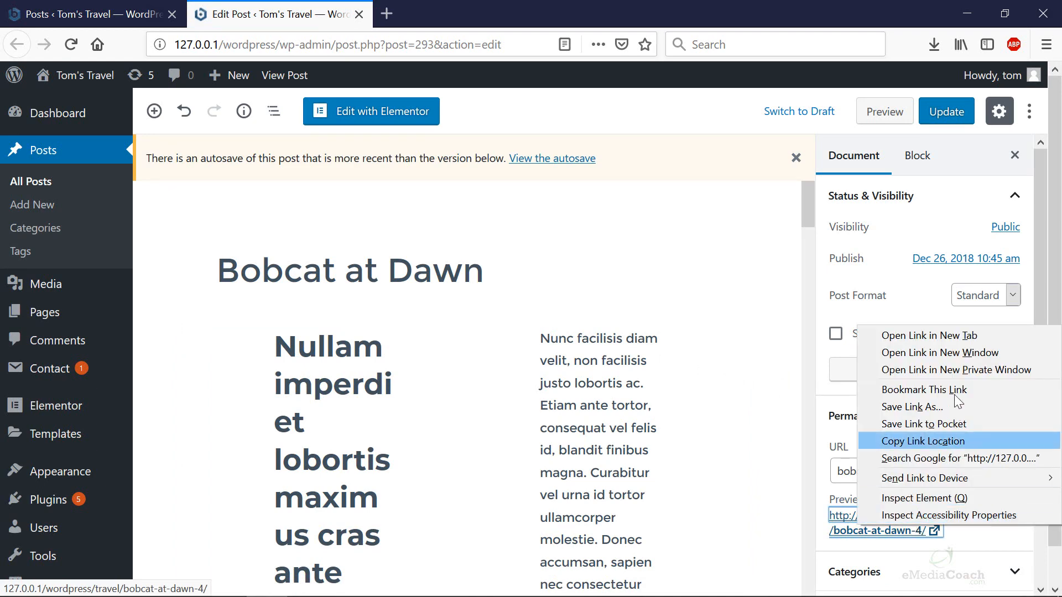
click(961, 335)
click(489, 16)
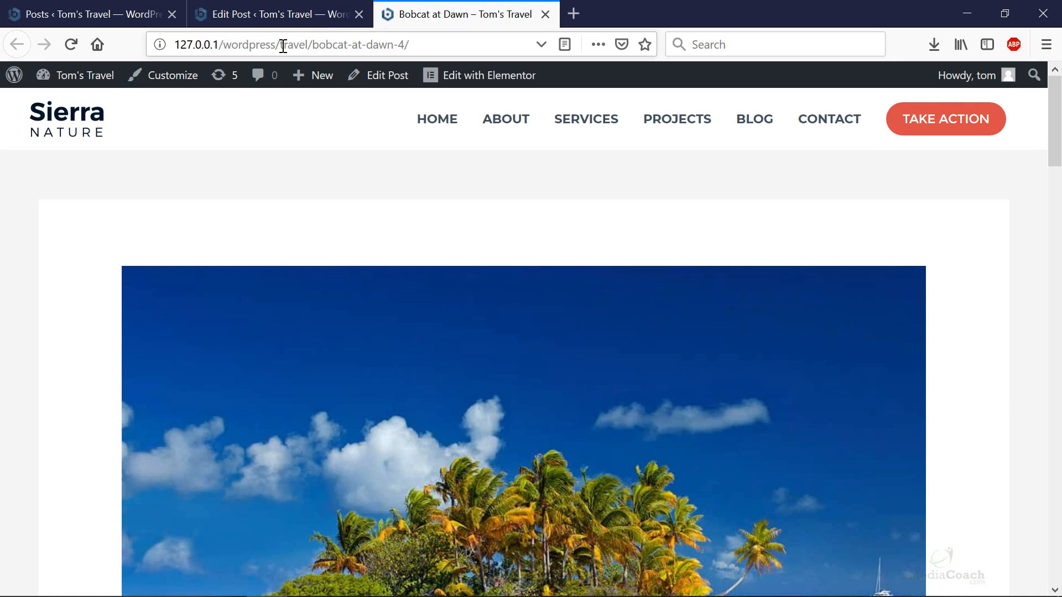
drag(283, 46, 437, 51)
scroll(486, 282, down, 2)
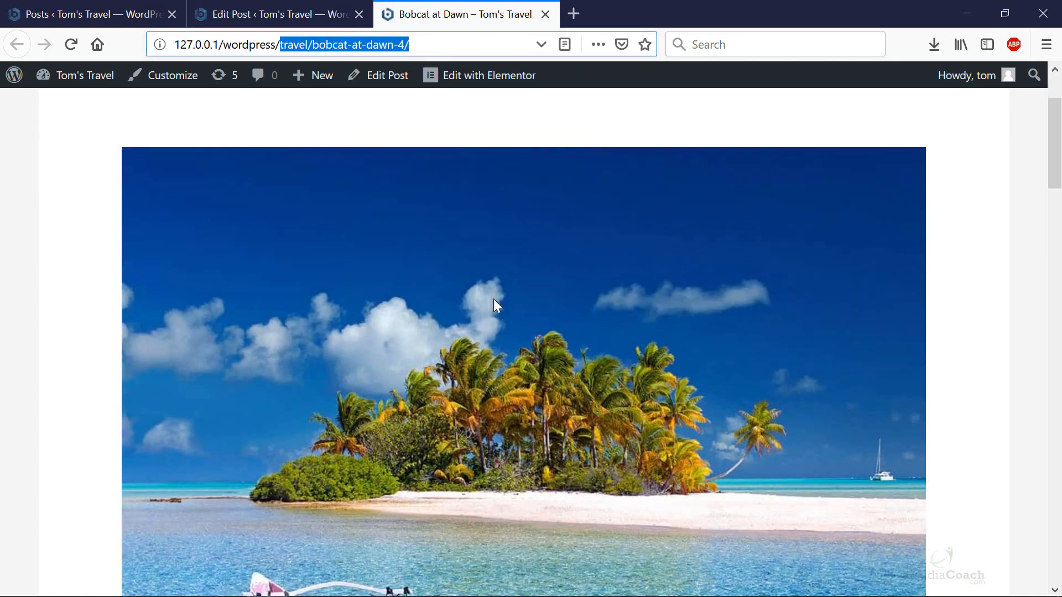
scroll(495, 310, down, 4)
scroll(470, 378, up, 5)
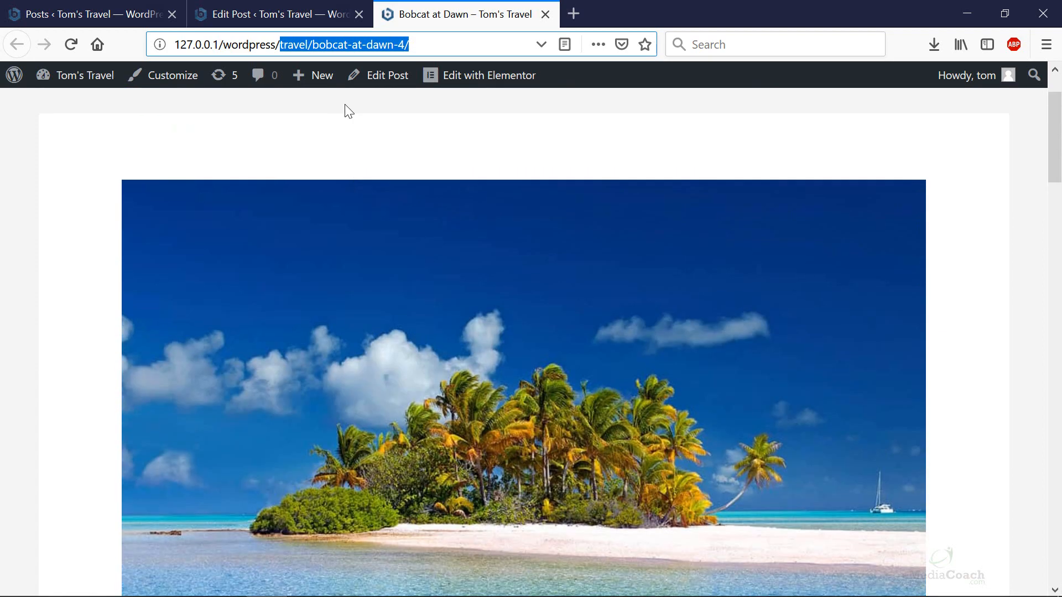
double_click(295, 43)
Step: Change the Bobcat at Dawn post's category from Travel to Europe and update the post
click(332, 15)
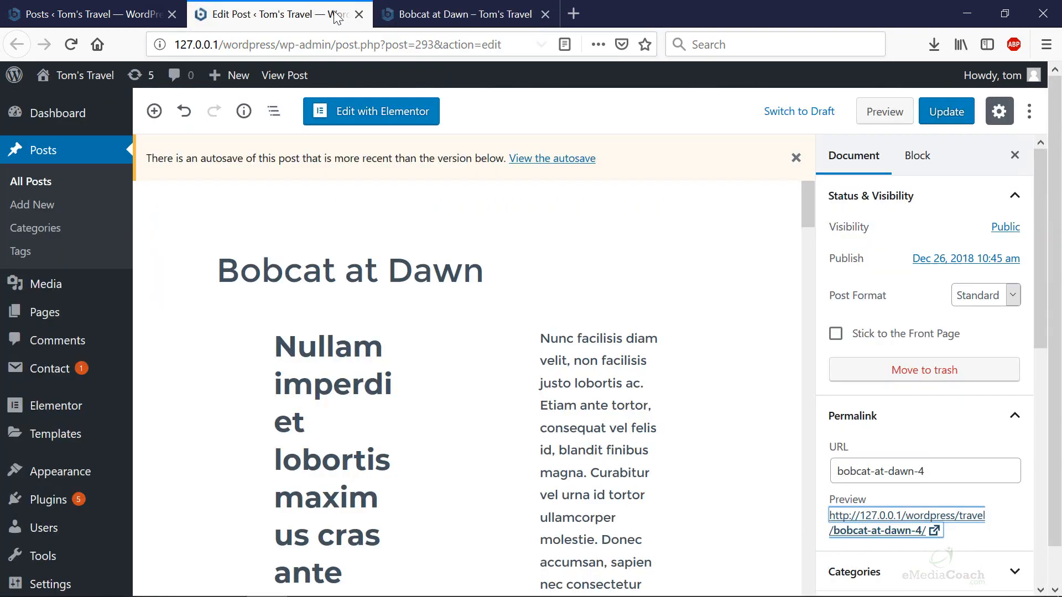
scroll(984, 392, down, 3)
click(1003, 398)
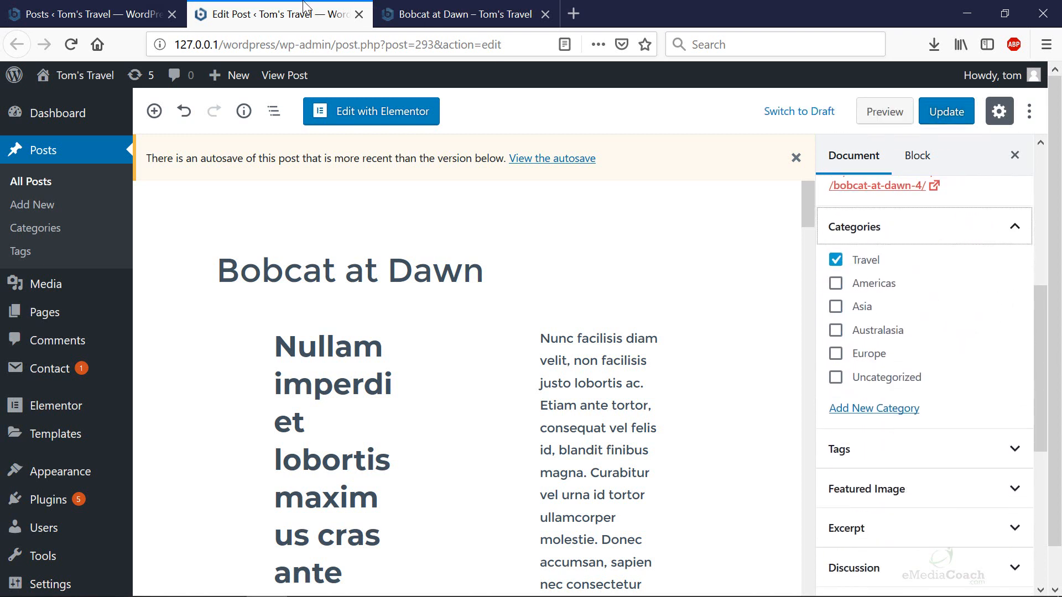
click(835, 260)
click(836, 354)
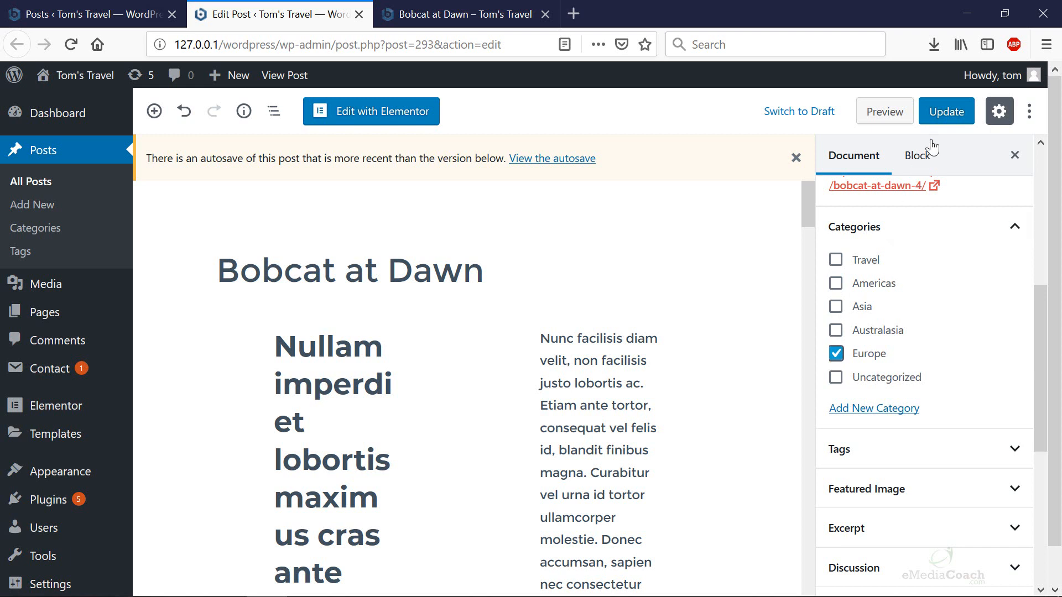
click(946, 112)
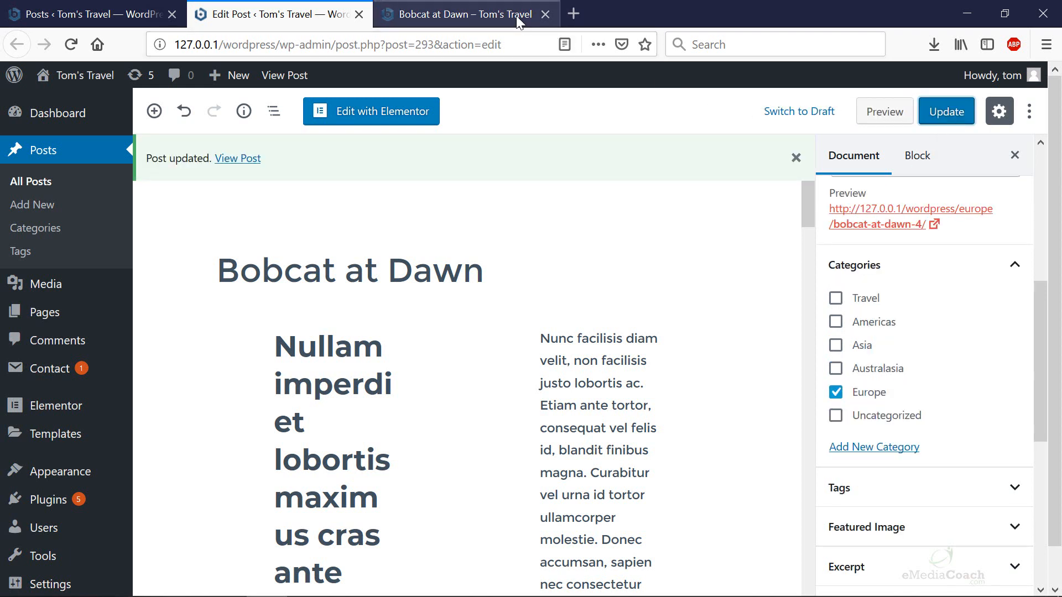
Step: Open the updated Bobcat at Dawn permalink and rewrite its address as website.com/europe/bobcat-at-dawn-4/, highlighting the part after the domain
scroll(890, 277, up, 3)
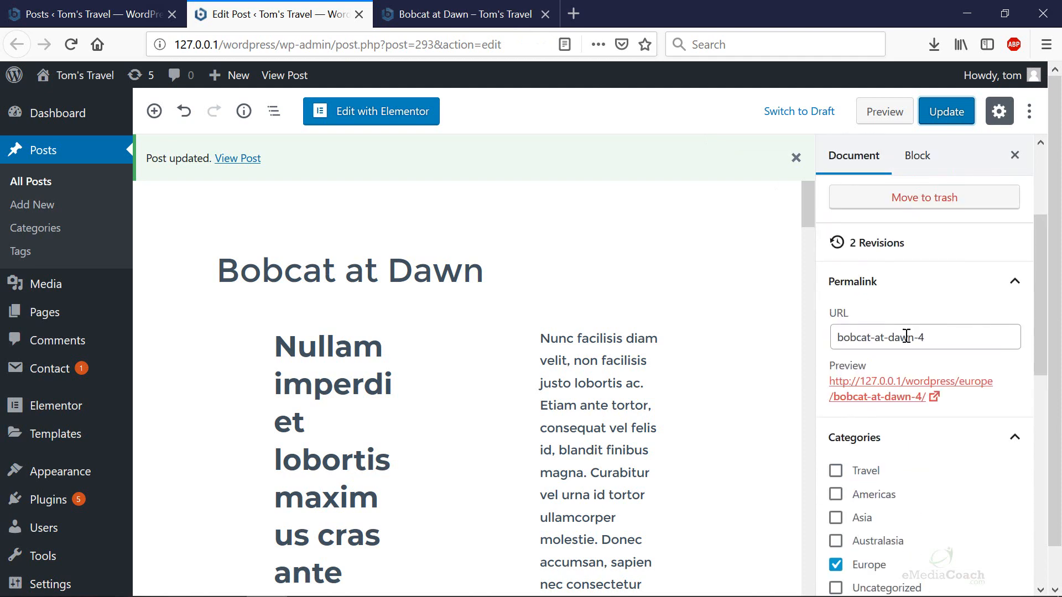
click(907, 396)
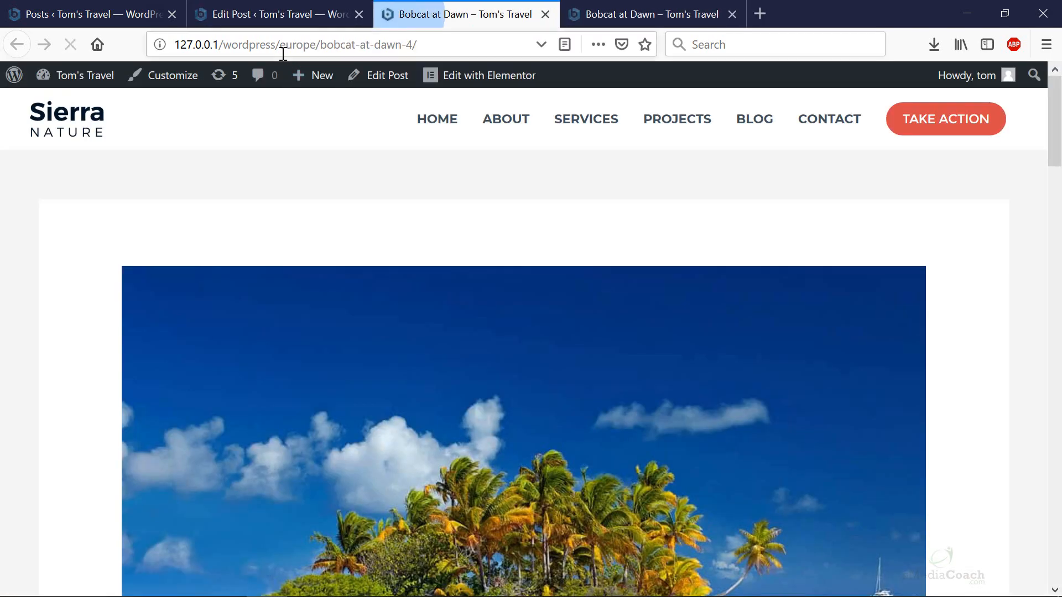
drag(281, 42, 168, 45)
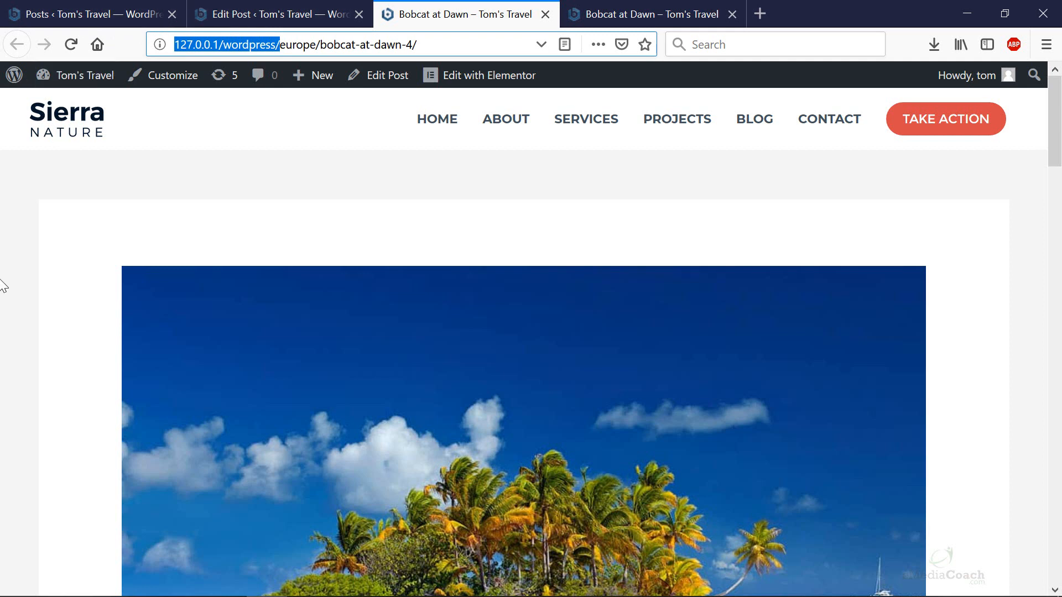
text(website.com)
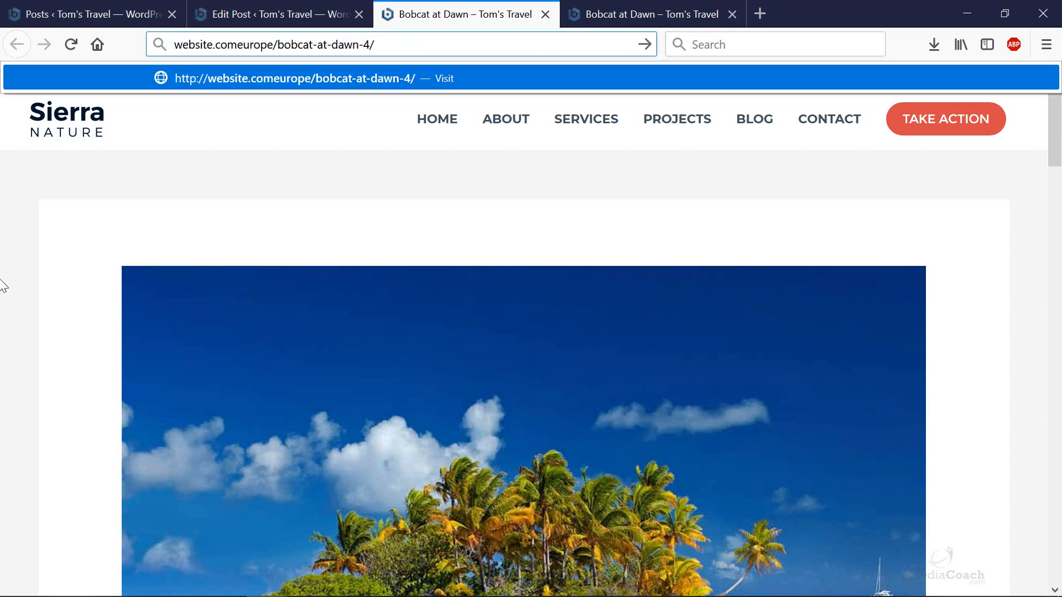
text(/)
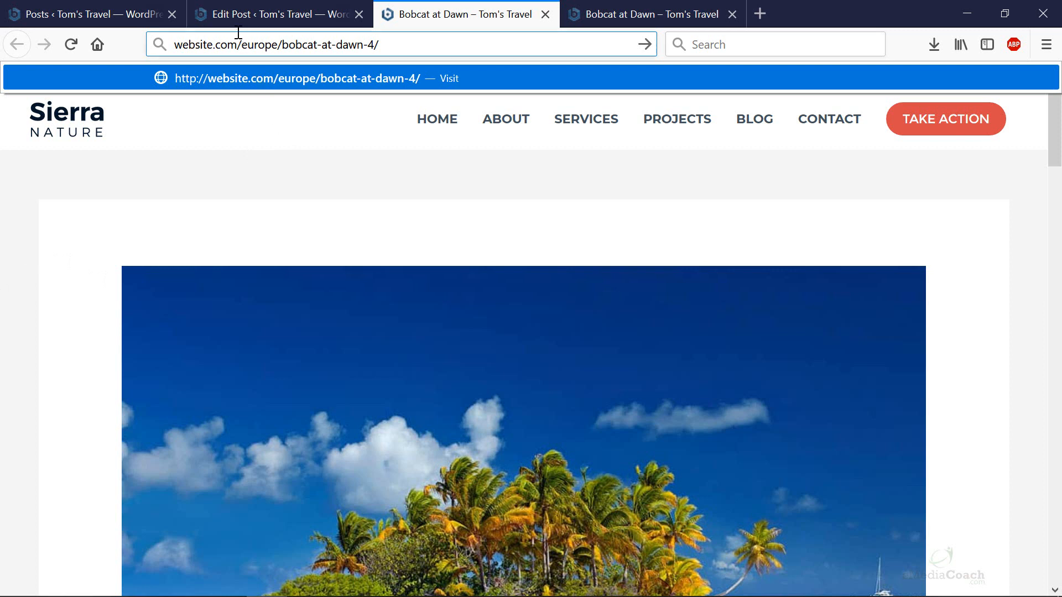
mouse_move(414, 41)
mouse_down()
mouse_move(252, 47)
mouse_move(422, 38)
mouse_up()
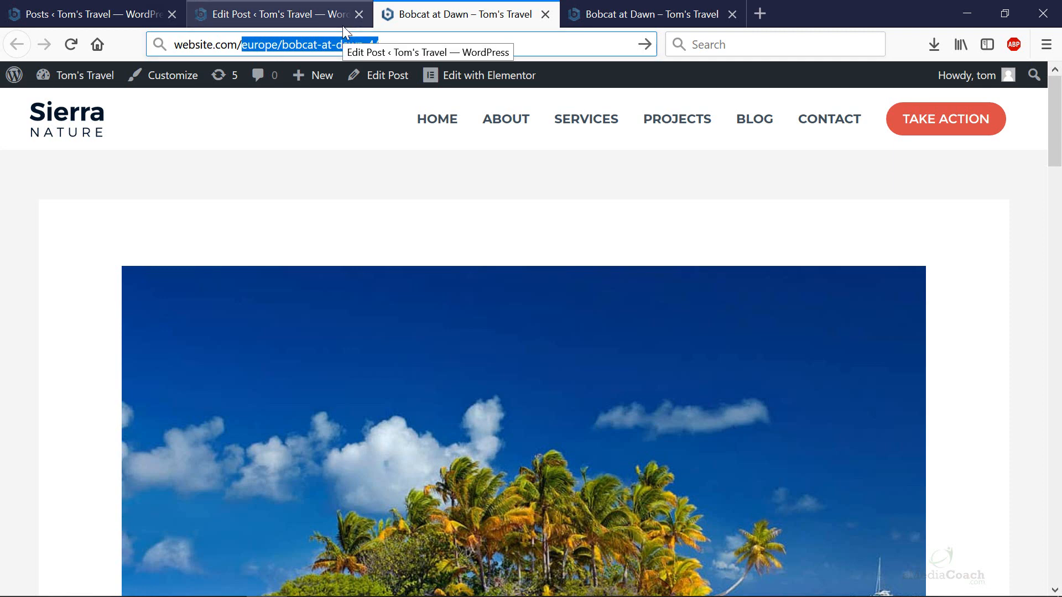
scroll(357, 209, down, 4)
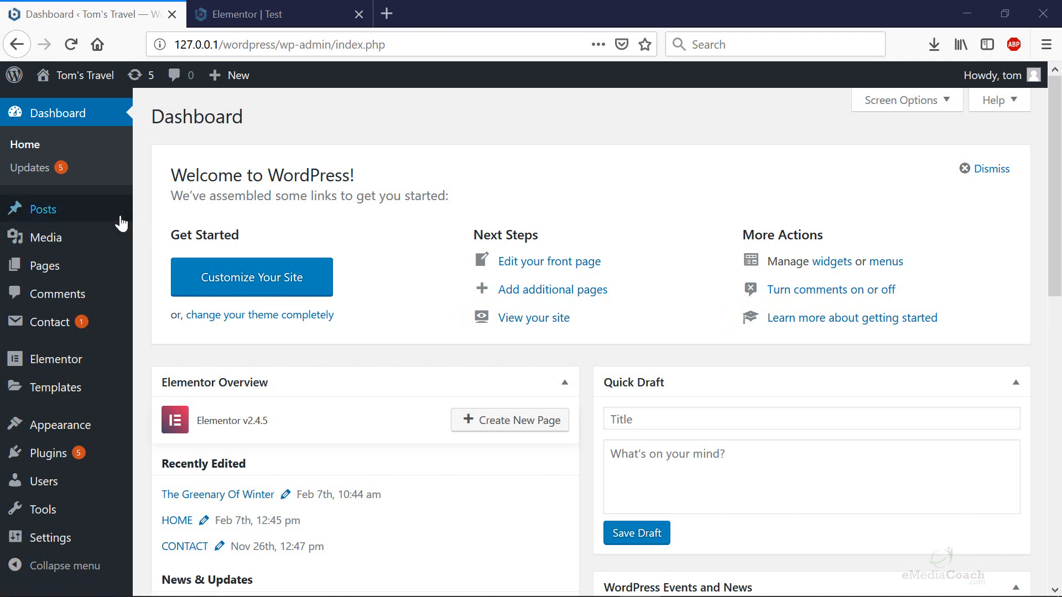
Step: Create a new post titled The Summer Escape
mouse_move(119, 222)
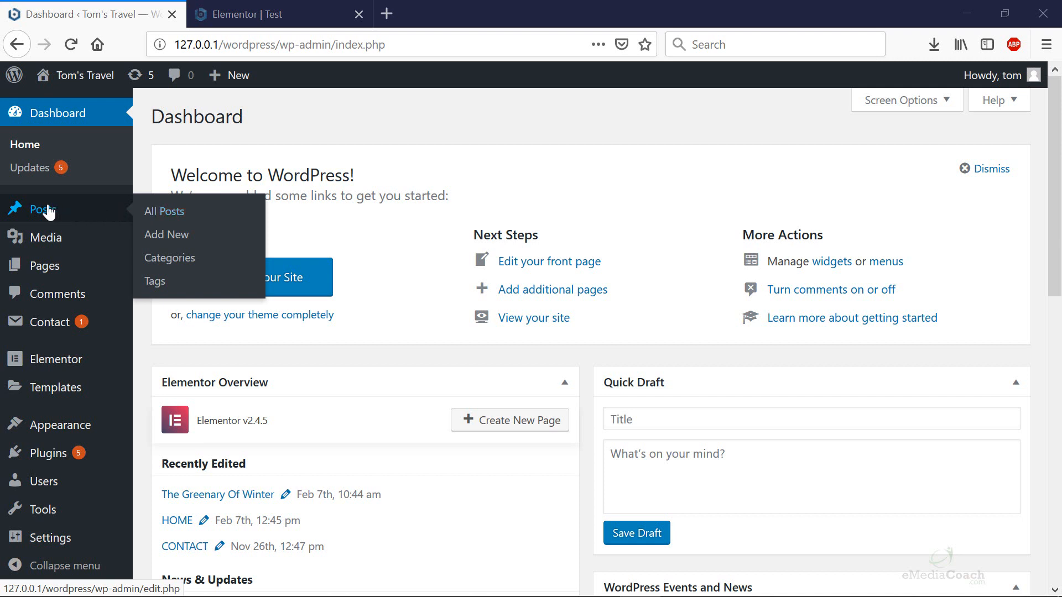
click(184, 238)
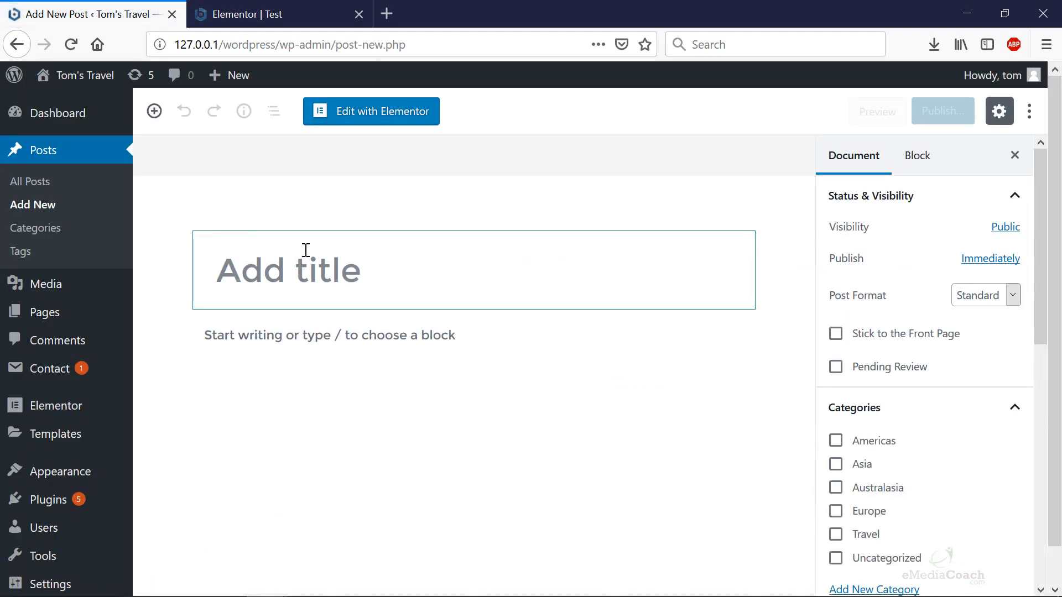
text(The Summer E)
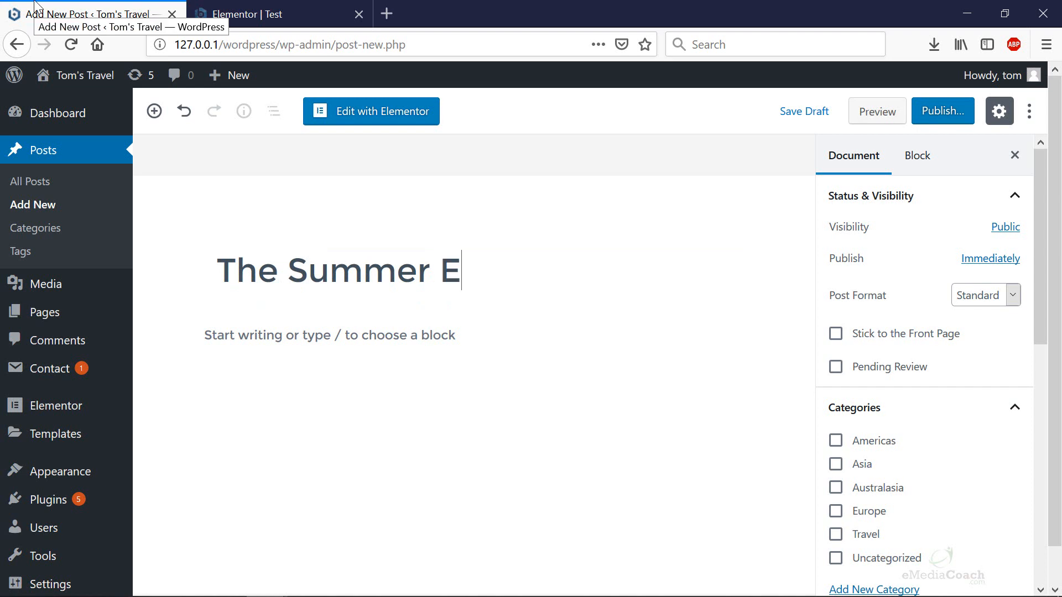
text(sca)
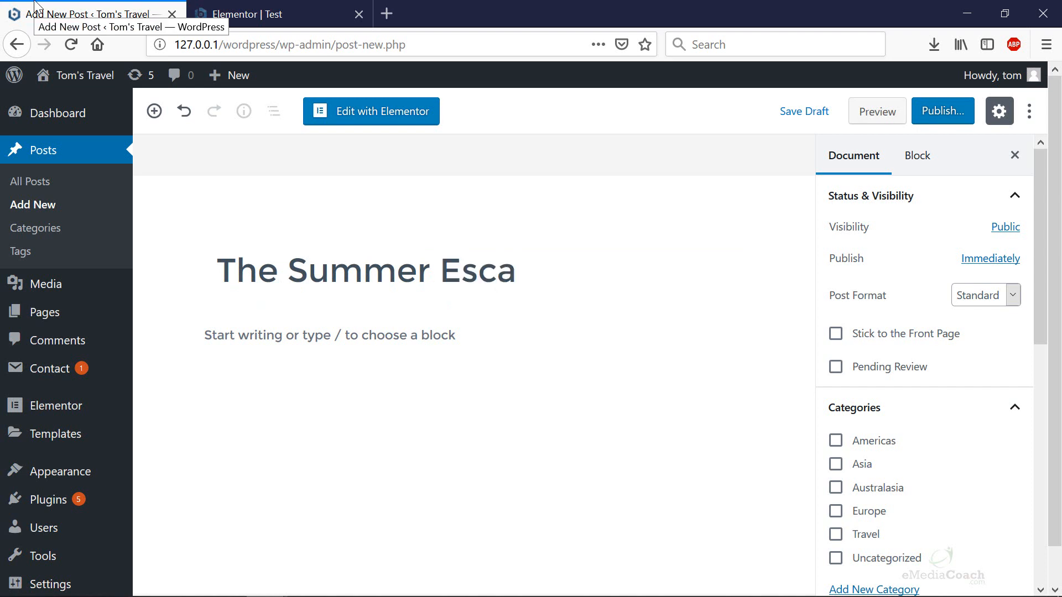
text(pe)
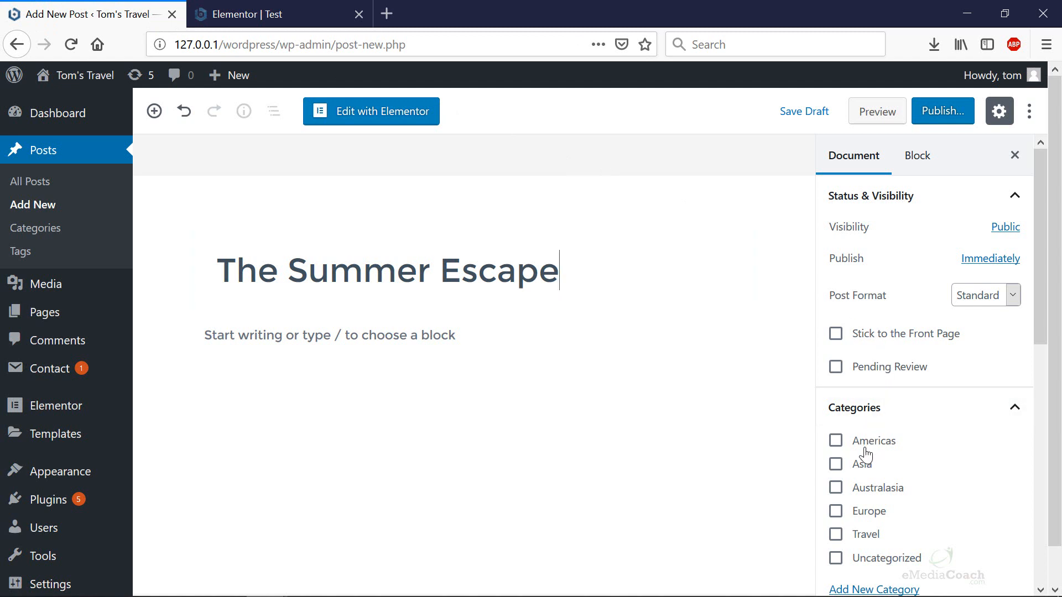
Step: Assign The Summer Escape post to the Europe and Asia categories
click(836, 511)
scroll(934, 495, down, 3)
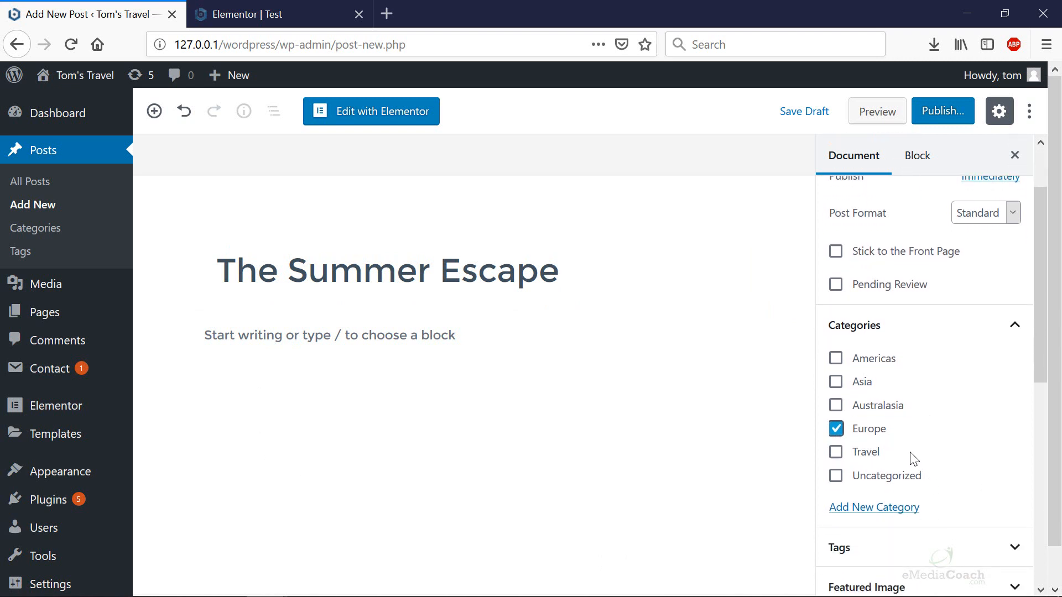
click(837, 387)
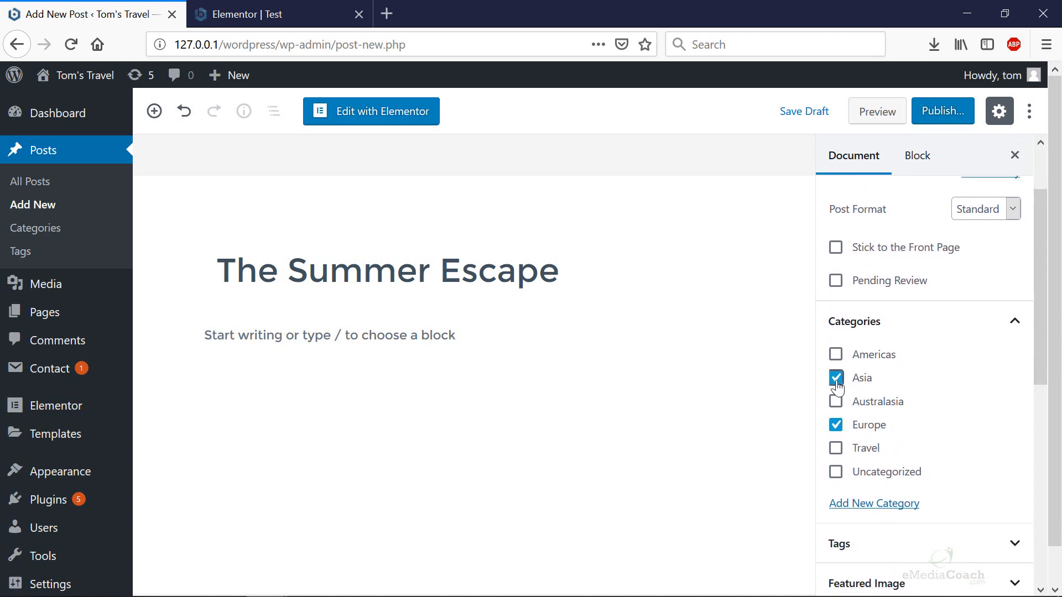
Step: Set the post's featured image to bg-07-free-img.jpg, the hiker leaping over red rocks, from the media library
scroll(858, 351, down, 6)
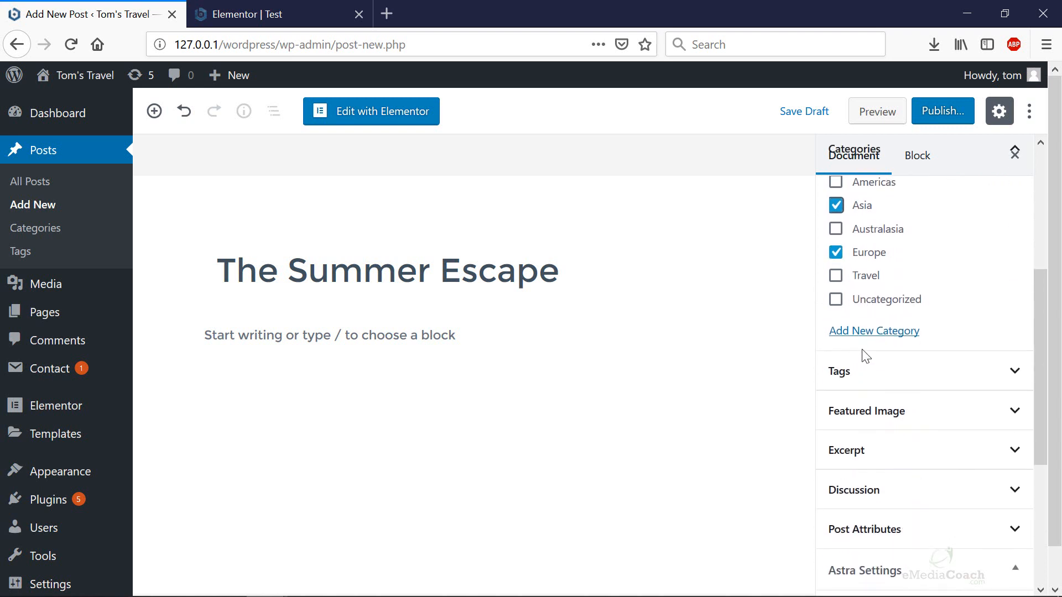
click(945, 424)
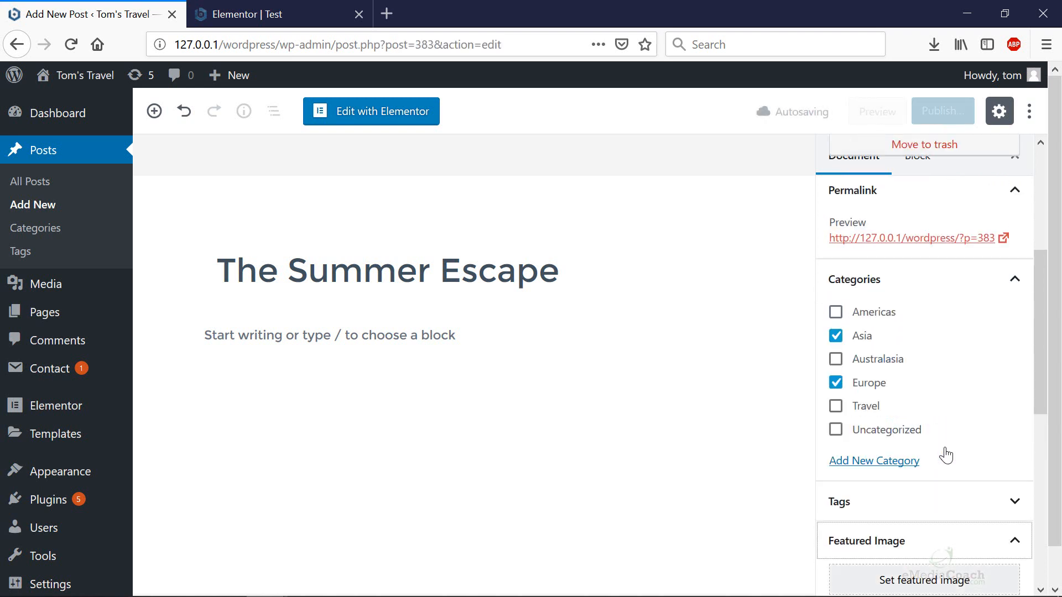
scroll(946, 452, down, 6)
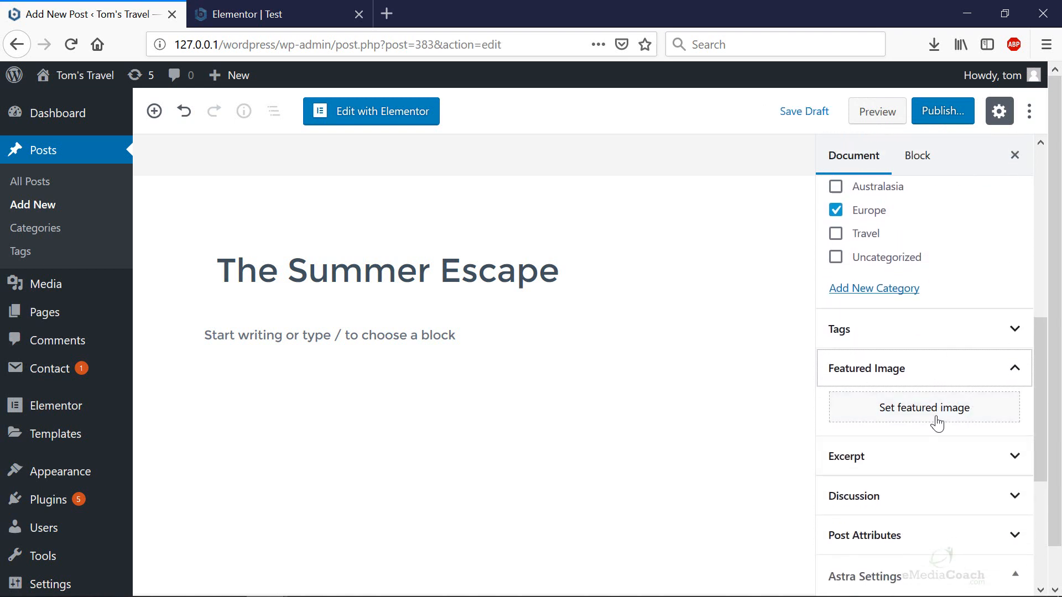
click(937, 423)
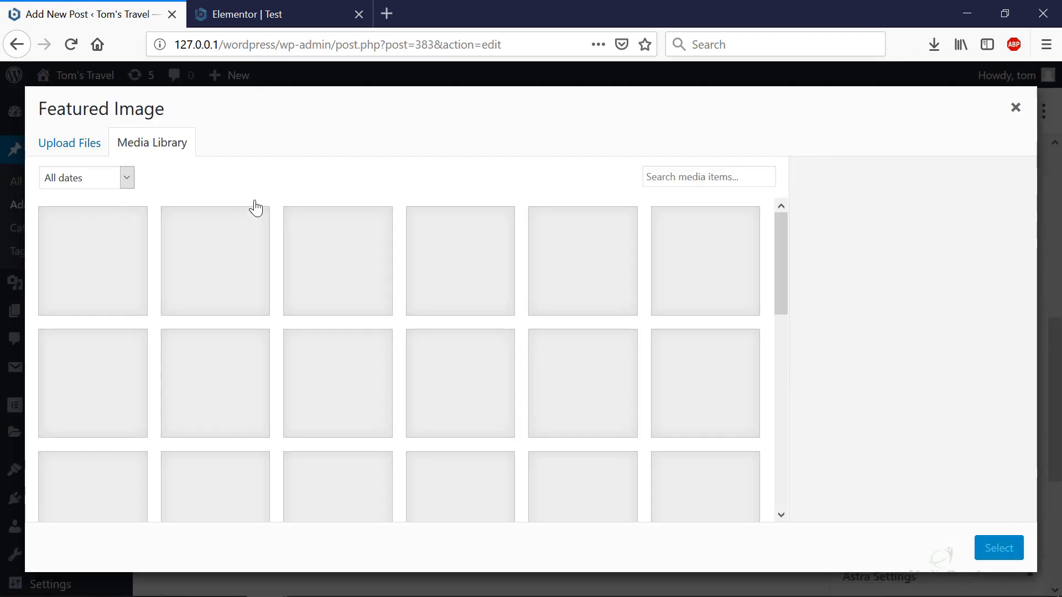
click(78, 154)
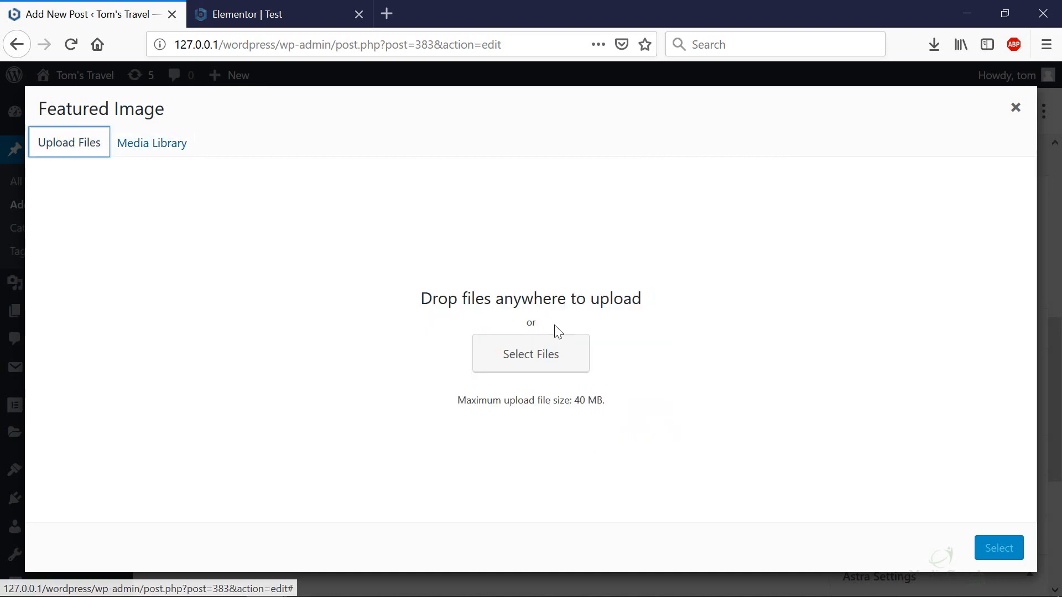
click(173, 148)
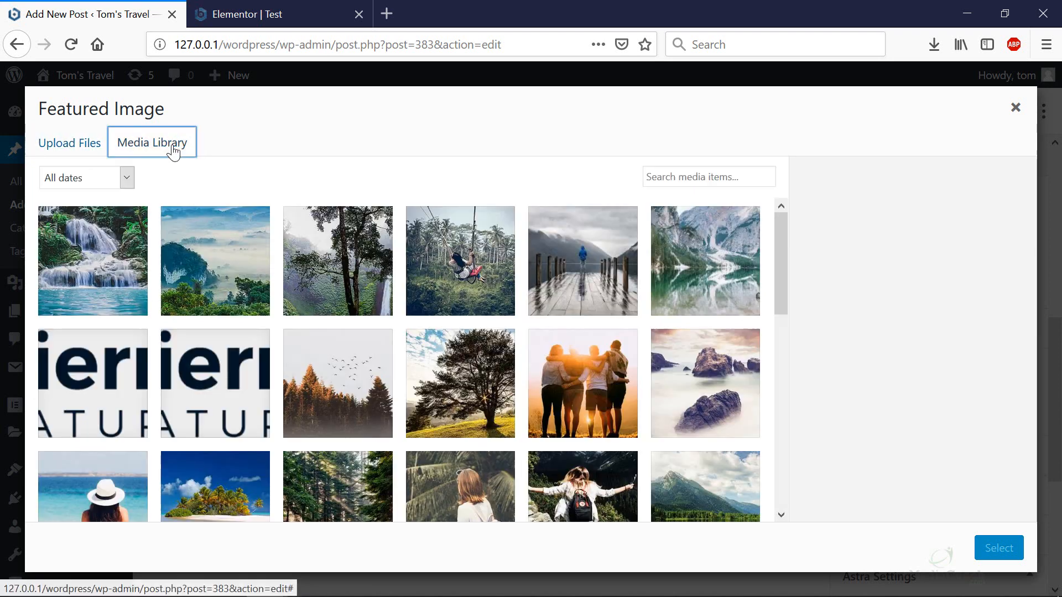
scroll(480, 337, down, 4)
scroll(481, 336, down, 3)
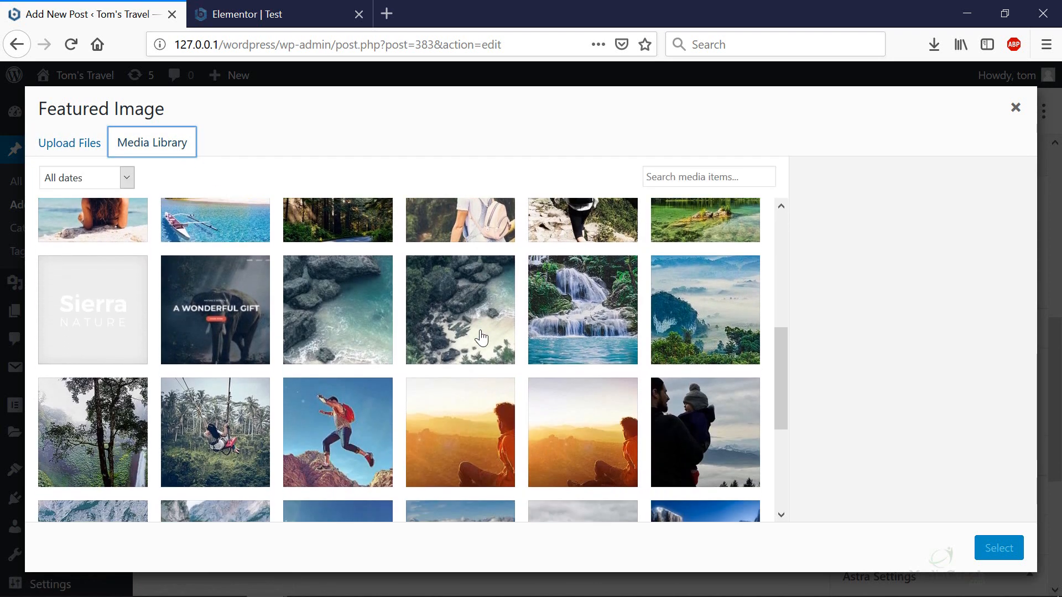
scroll(481, 260, down, 4)
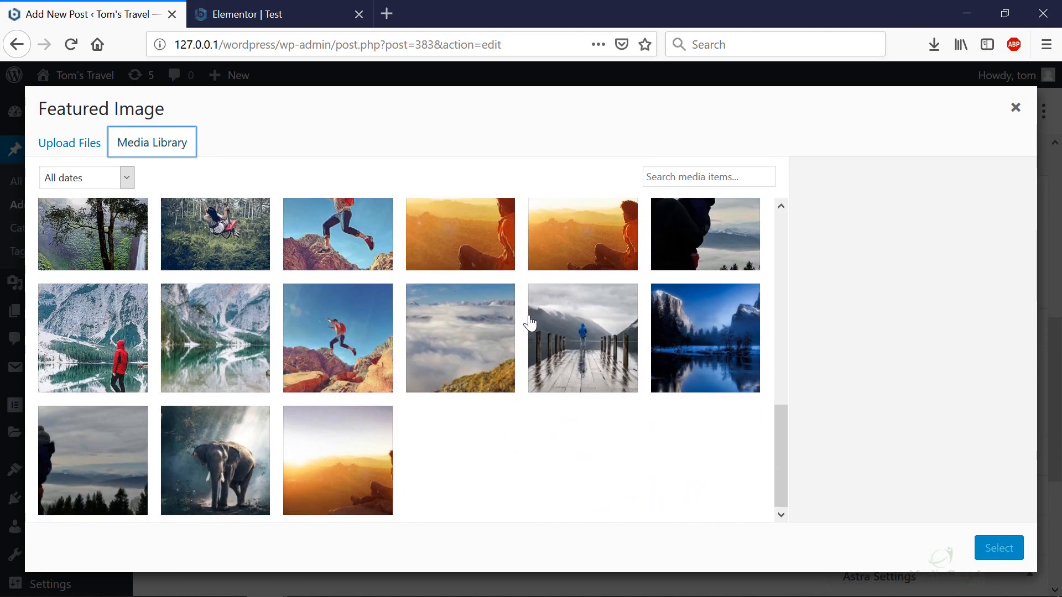
click(357, 384)
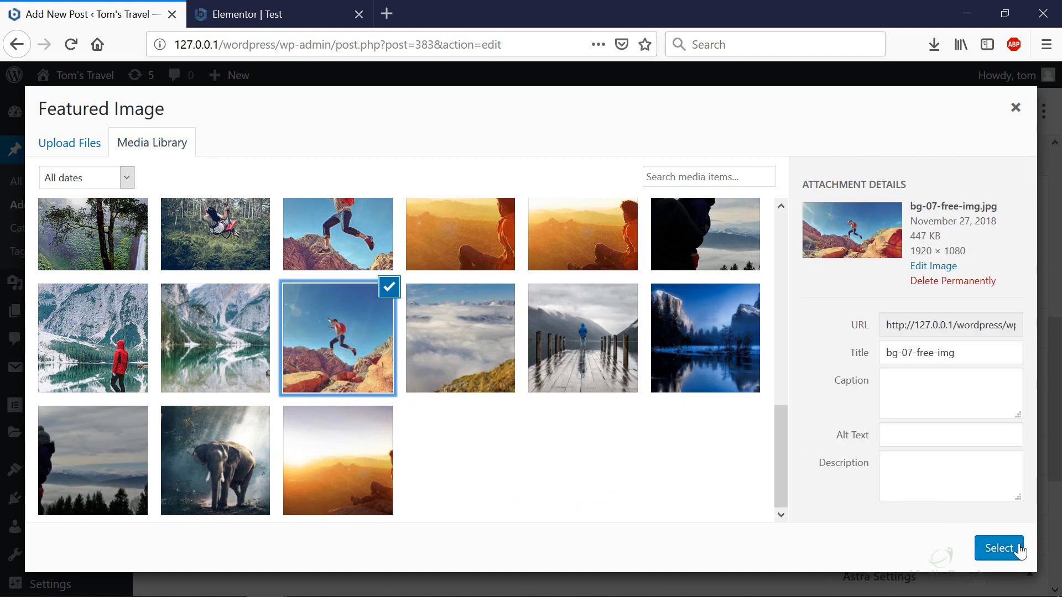
click(999, 548)
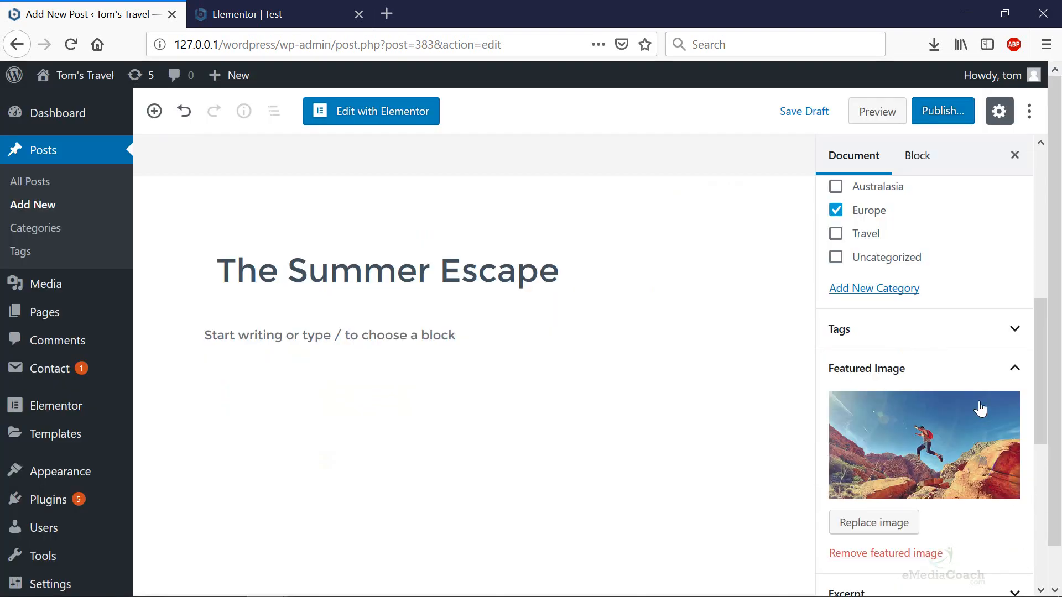
Step: Review the post's settings and publish The Summer Escape immediately with public visibility
scroll(948, 360, up, 5)
scroll(893, 421, up, 3)
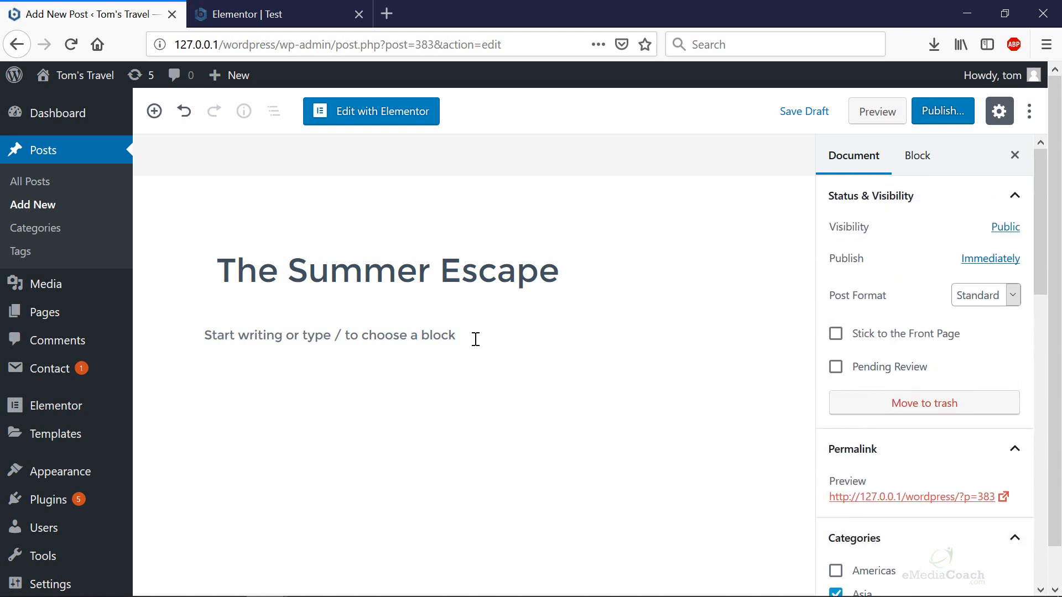
scroll(725, 332, down, 1)
scroll(885, 351, down, 5)
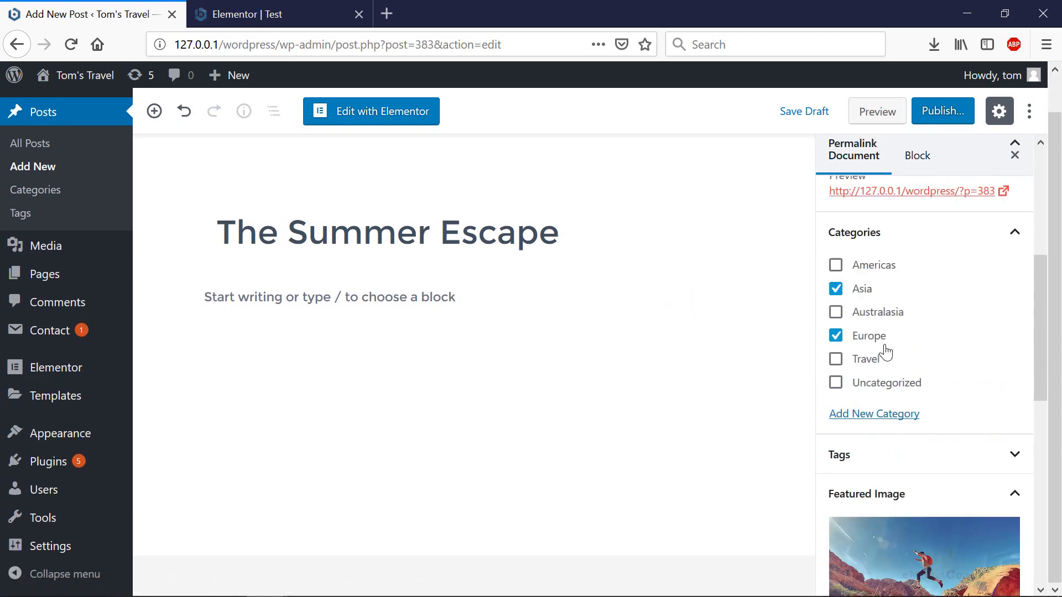
scroll(888, 341, down, 3)
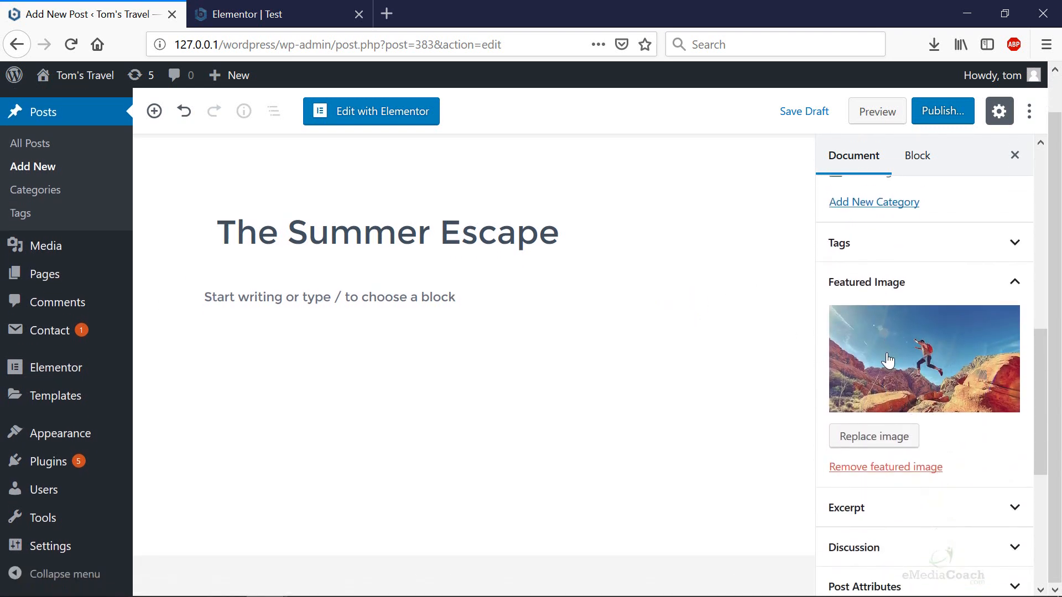
click(939, 113)
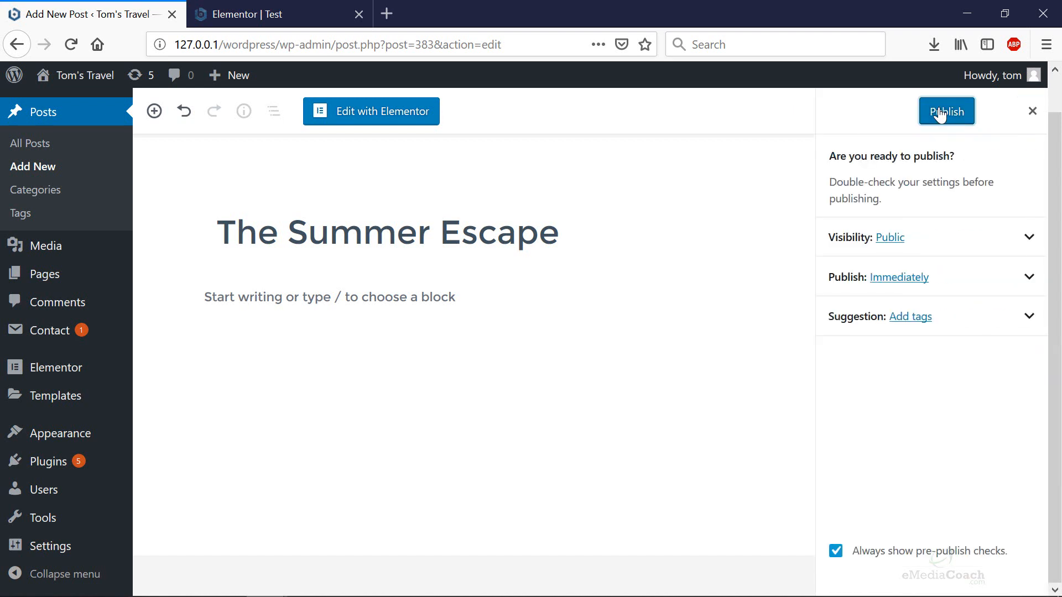
click(940, 113)
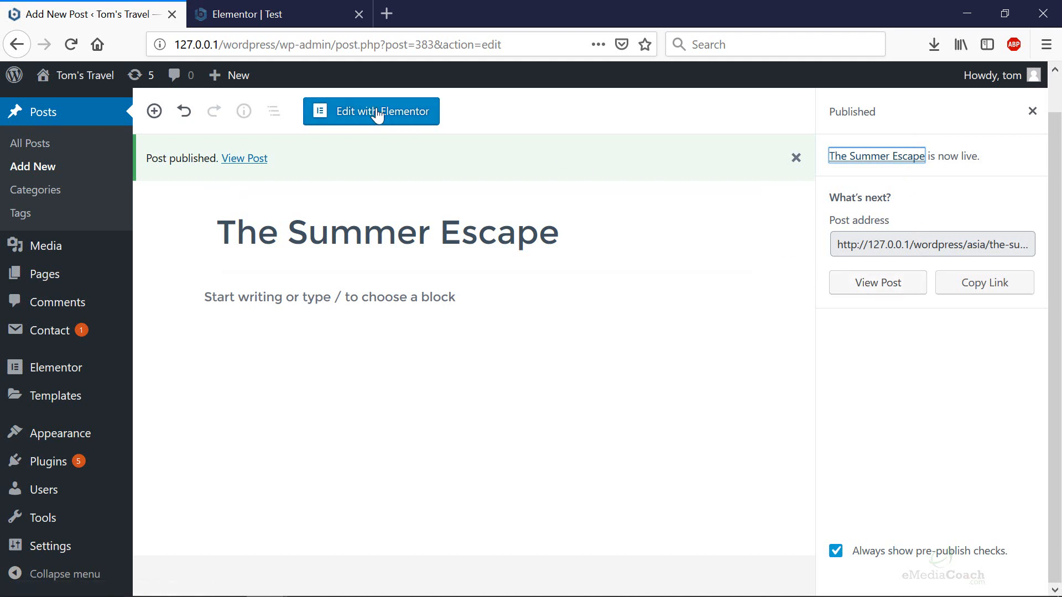
Step: Open the published The Summer Escape post in a new tab and highlight asia in its address
right_click(878, 283)
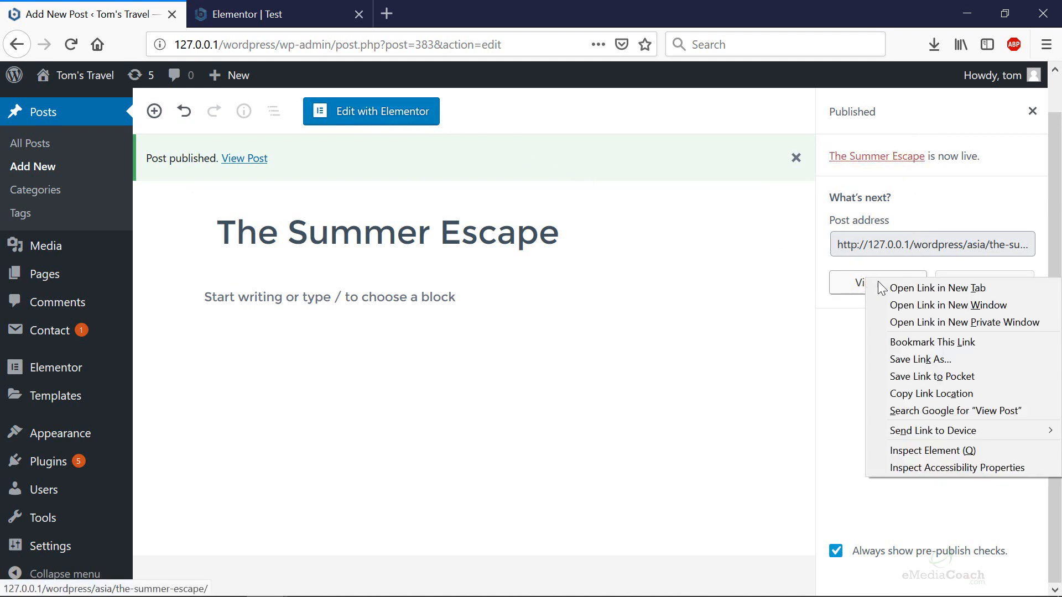
click(883, 288)
click(308, 14)
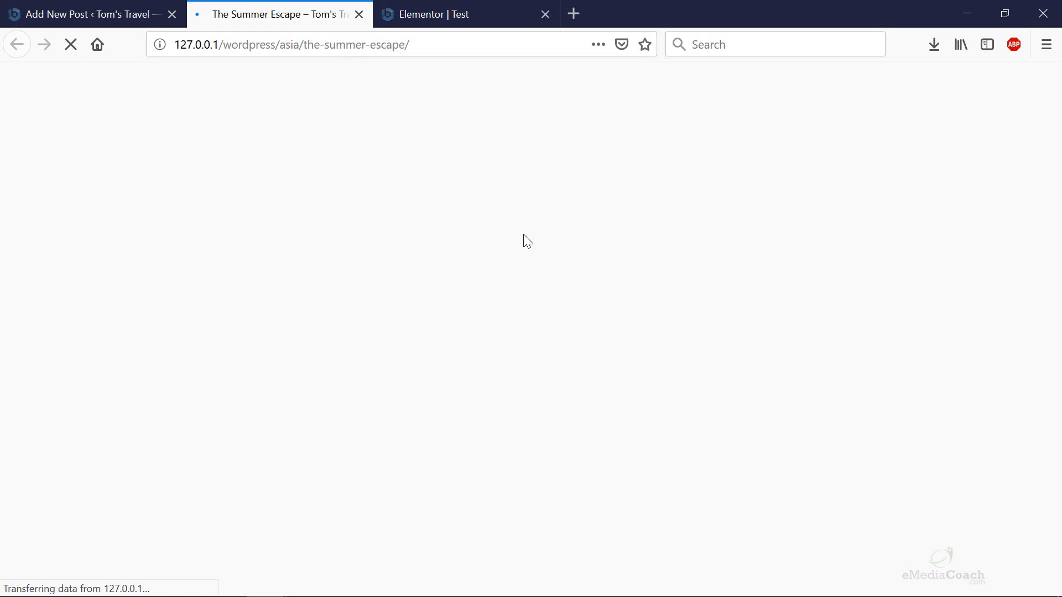
scroll(549, 256, down, 7)
scroll(556, 256, up, 5)
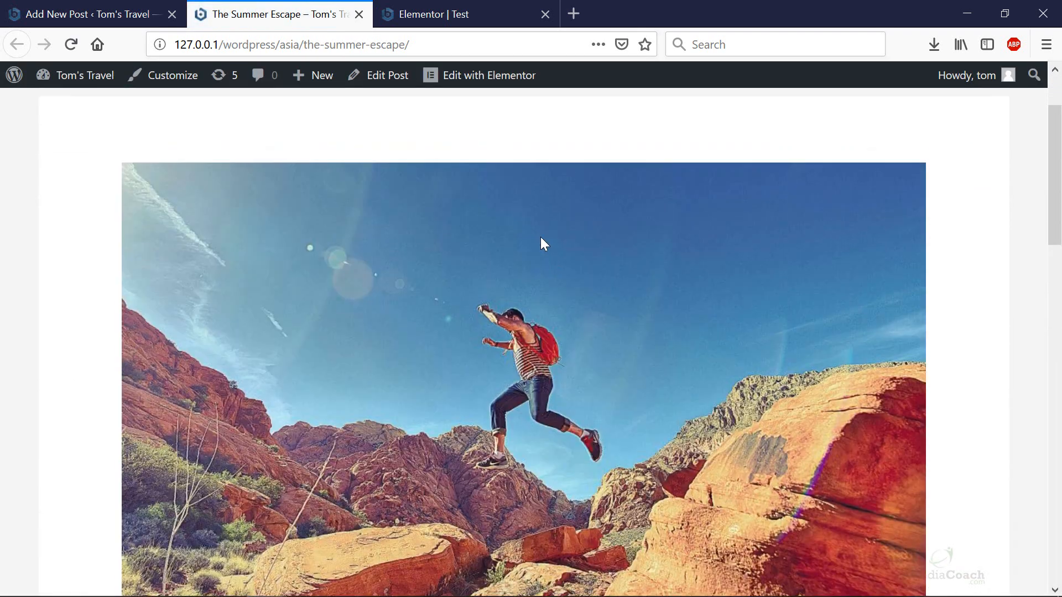
scroll(214, 375, down, 7)
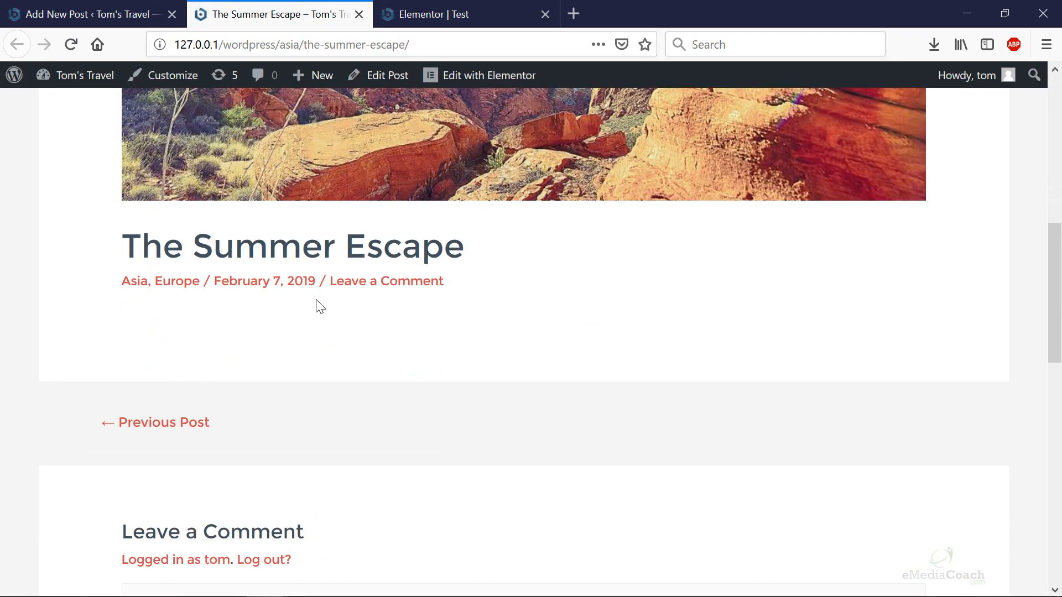
scroll(323, 304, down, 2)
scroll(328, 300, up, 4)
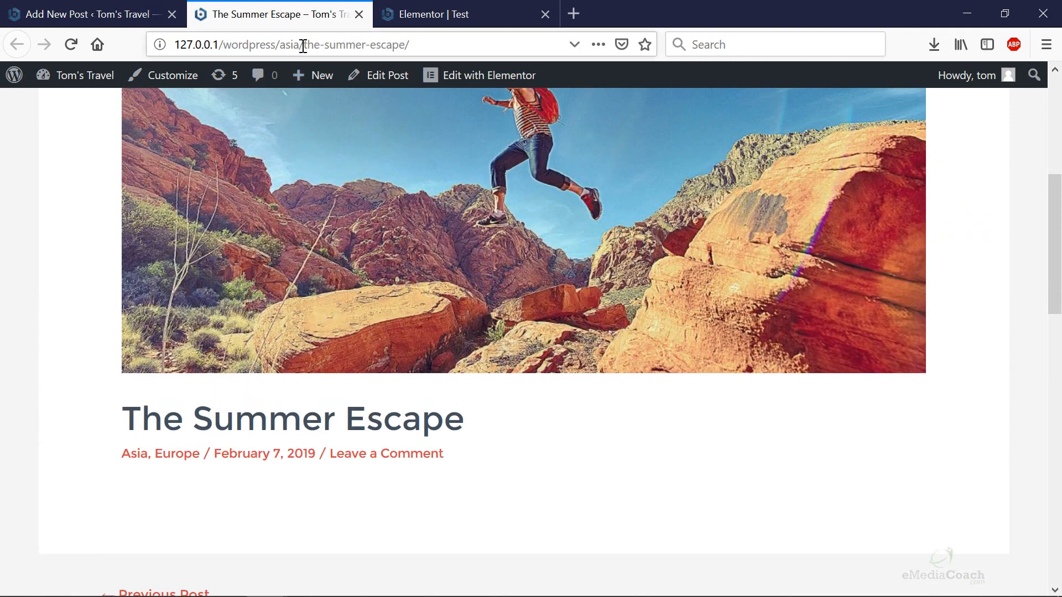
click(303, 45)
double_click(300, 45)
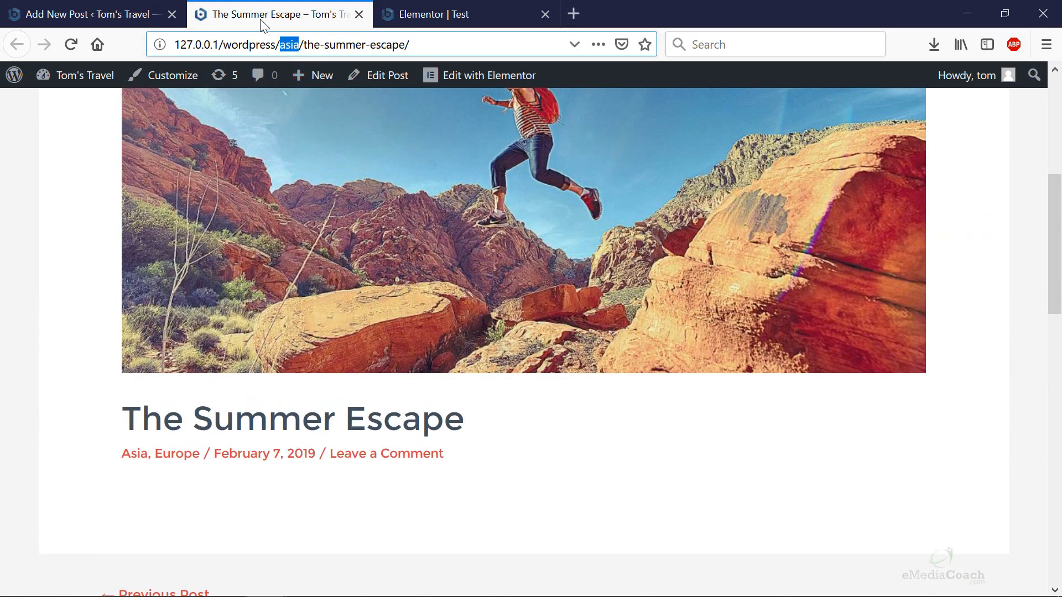
Step: Open The Summer Escape post for editing in Elementor and close the tab with the Elementor Test page
click(111, 15)
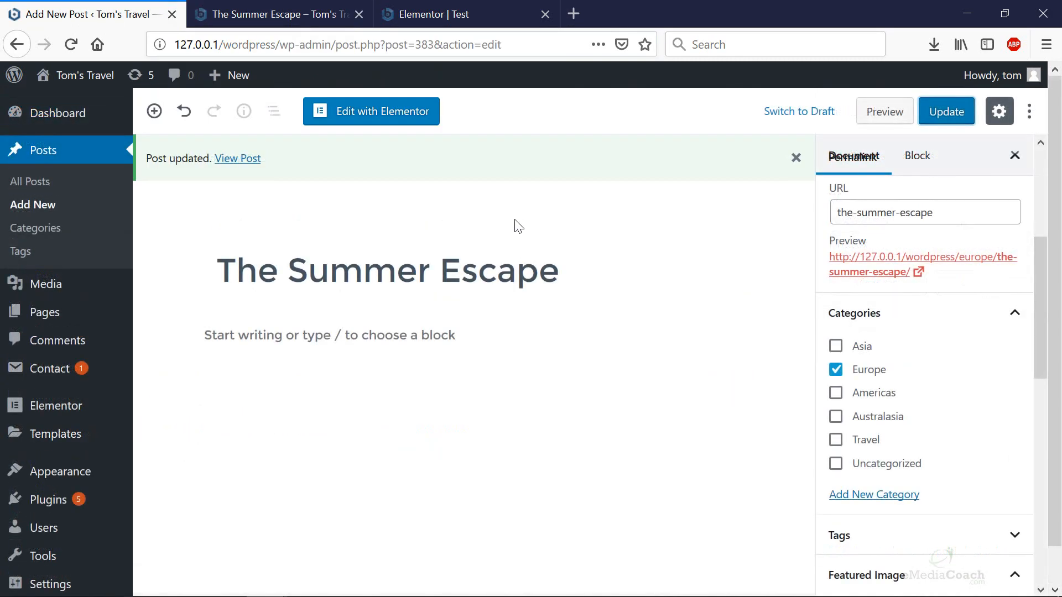
click(367, 108)
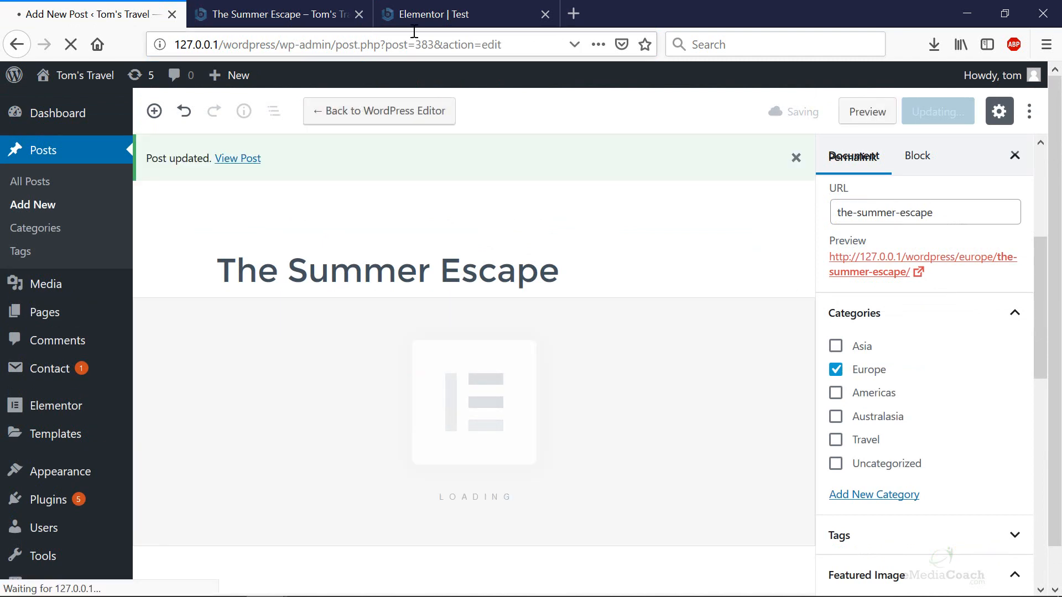
click(544, 14)
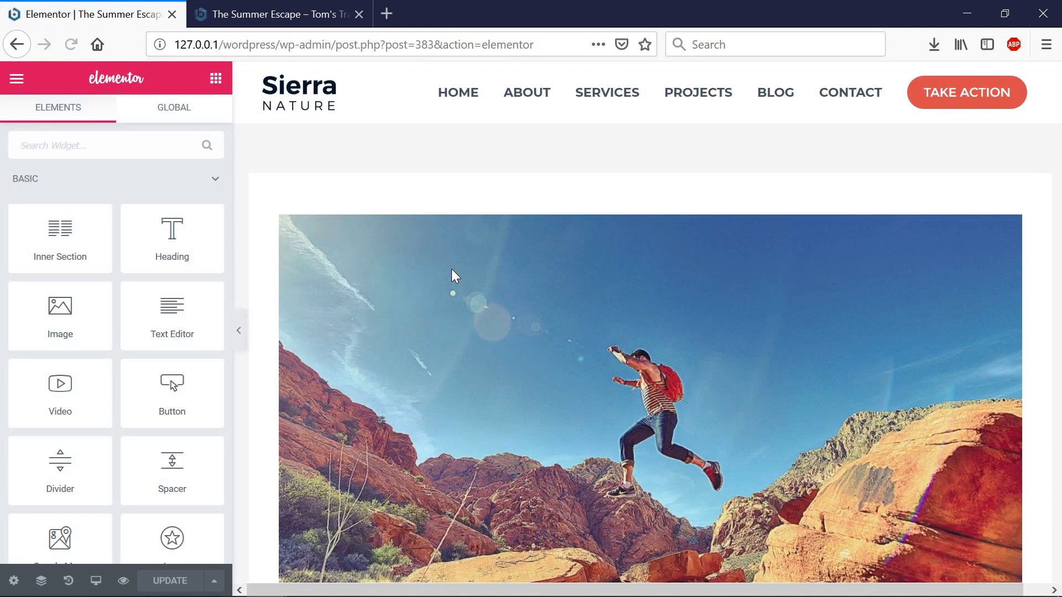
Step: Add a Heading widget to the empty post body and place a two-column Inner Section directly below it
scroll(451, 270, down, 5)
scroll(452, 270, down, 3)
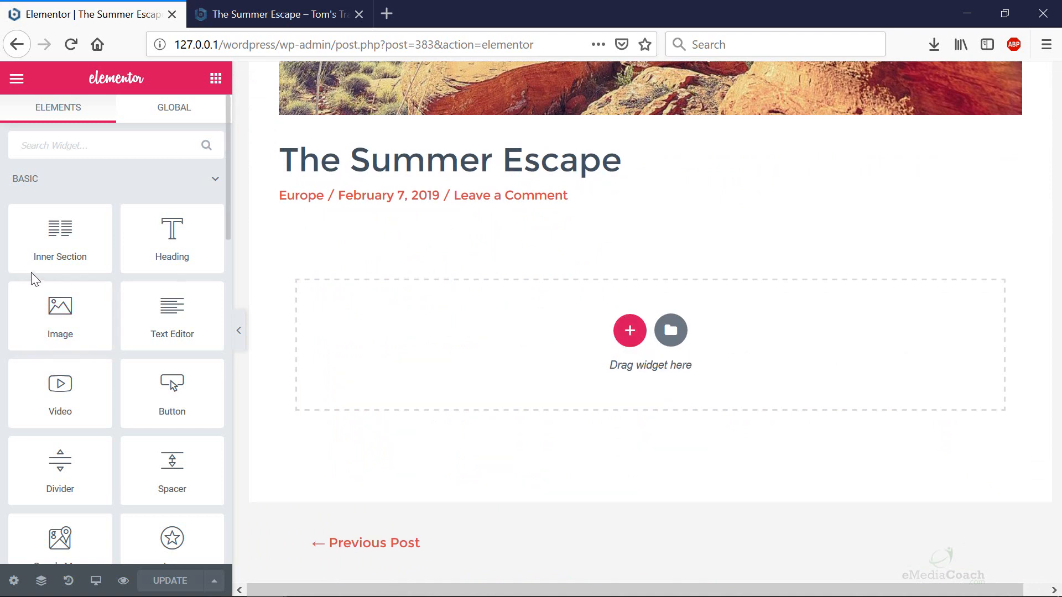
drag(197, 245, 459, 337)
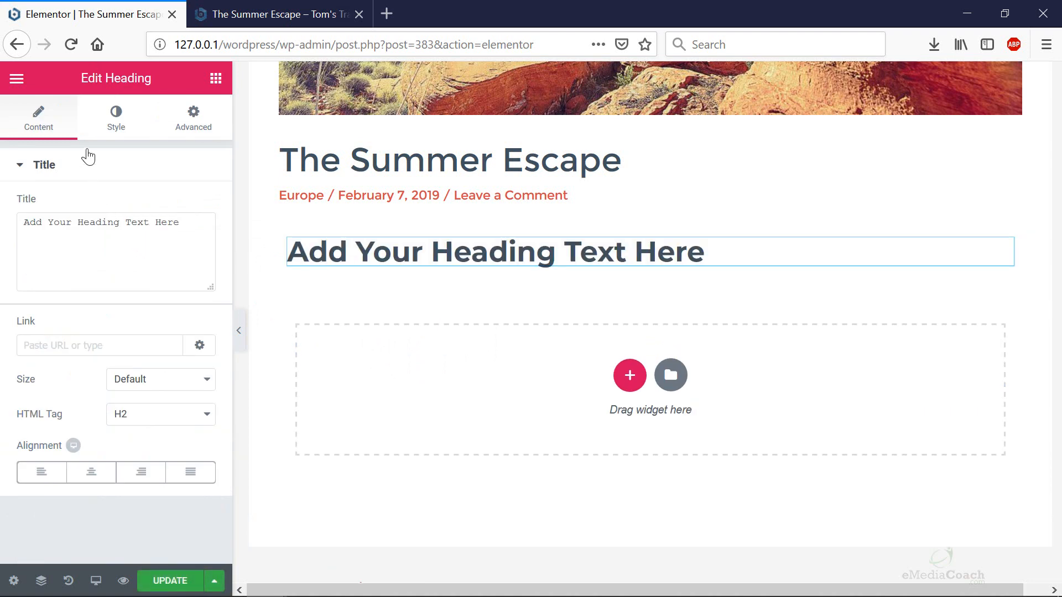
click(216, 78)
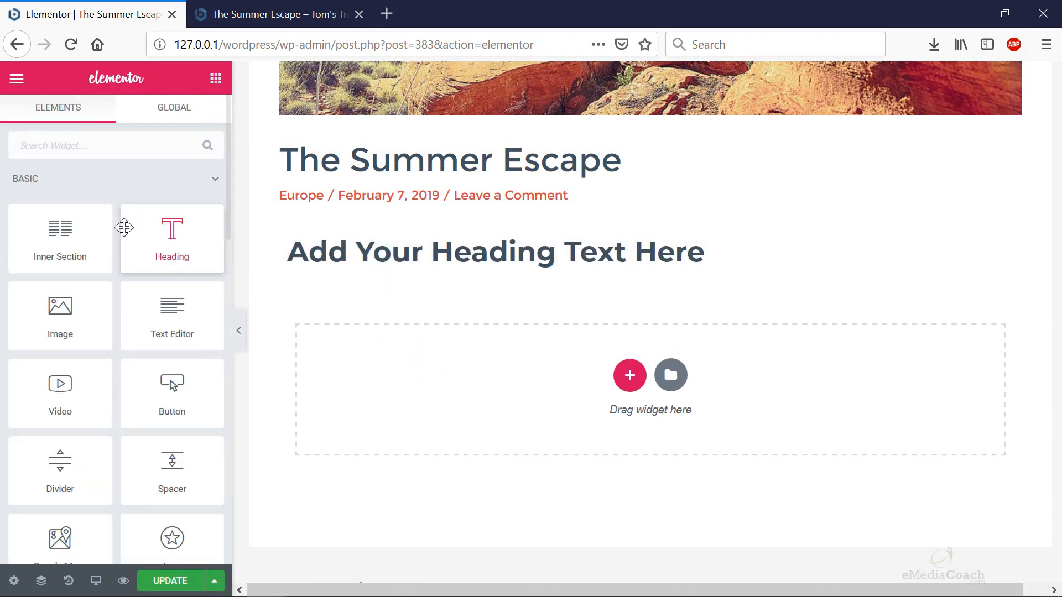
drag(105, 235, 436, 396)
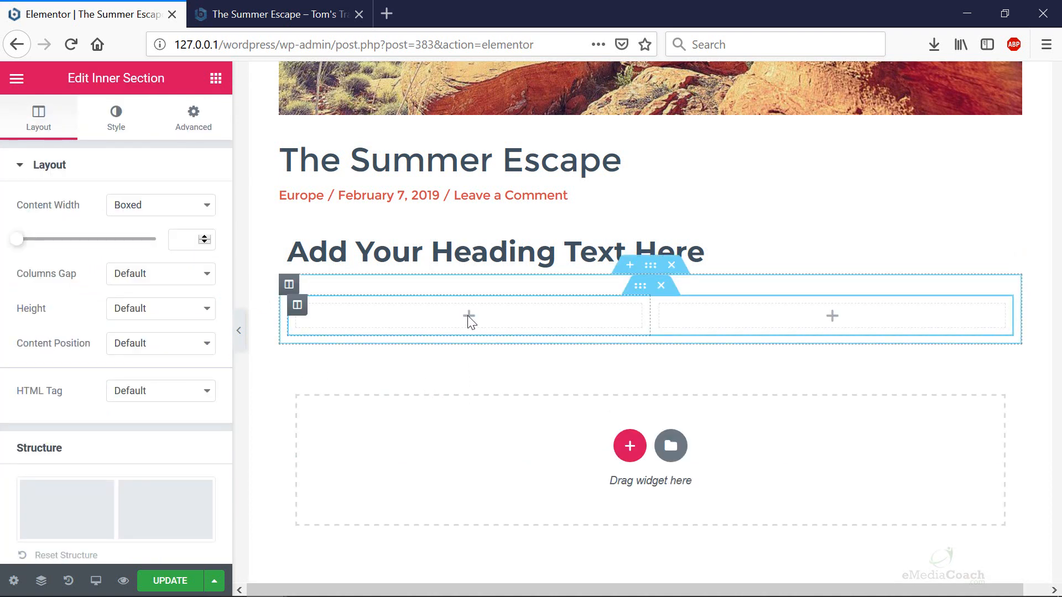
Step: Change the Inner Section's column structure to 33, 66
right_click(615, 320)
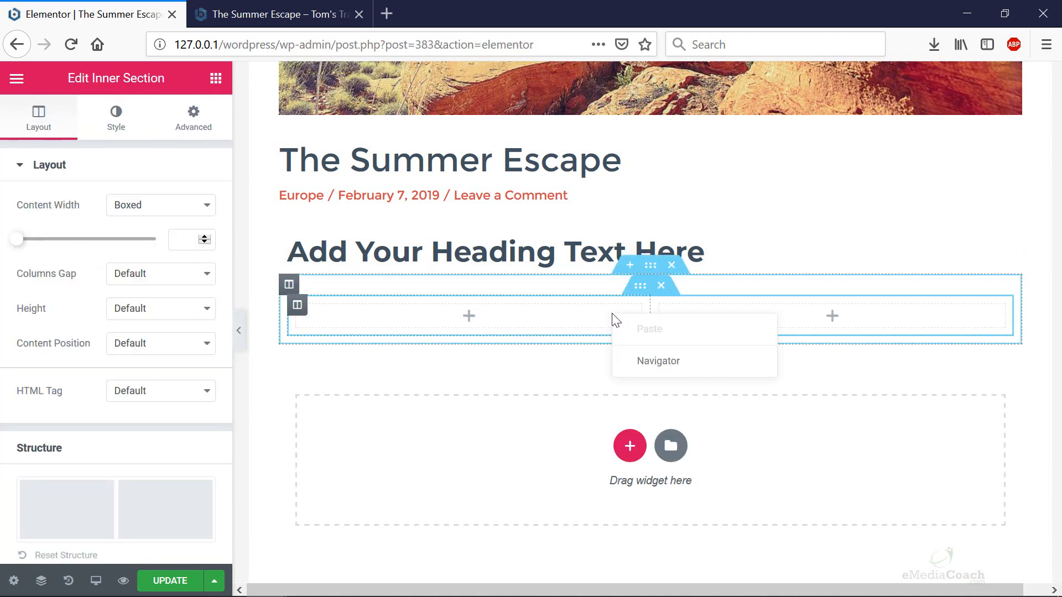
click(614, 312)
click(638, 291)
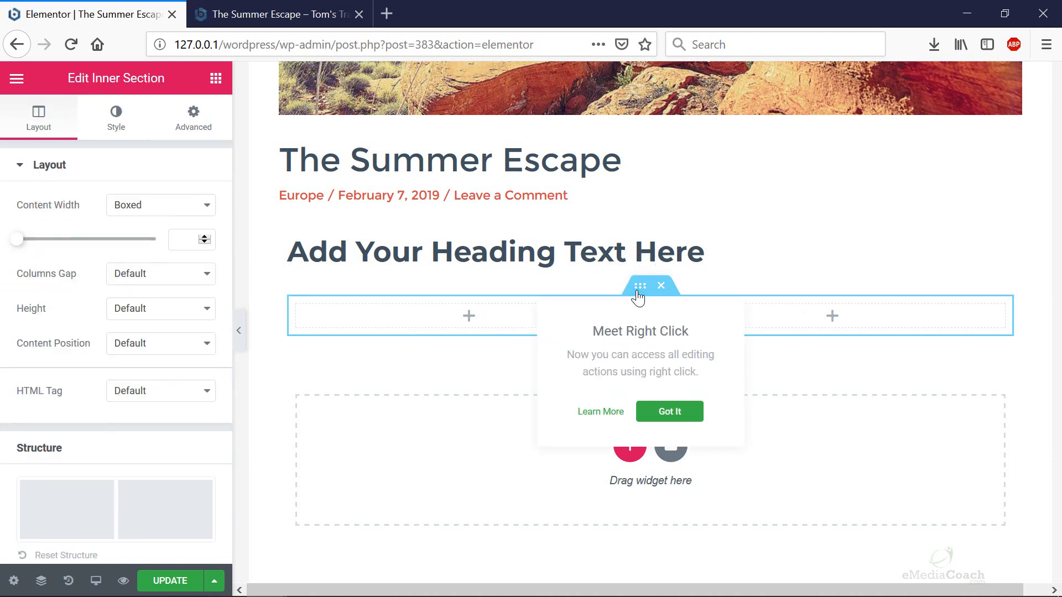
scroll(157, 403, down, 2)
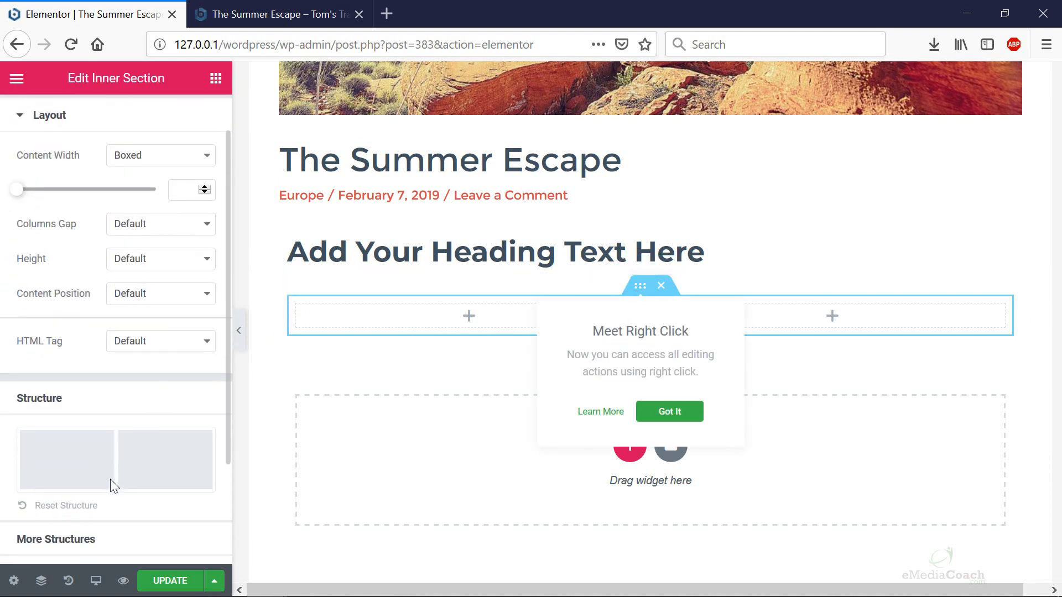
click(90, 544)
scroll(122, 481, down, 5)
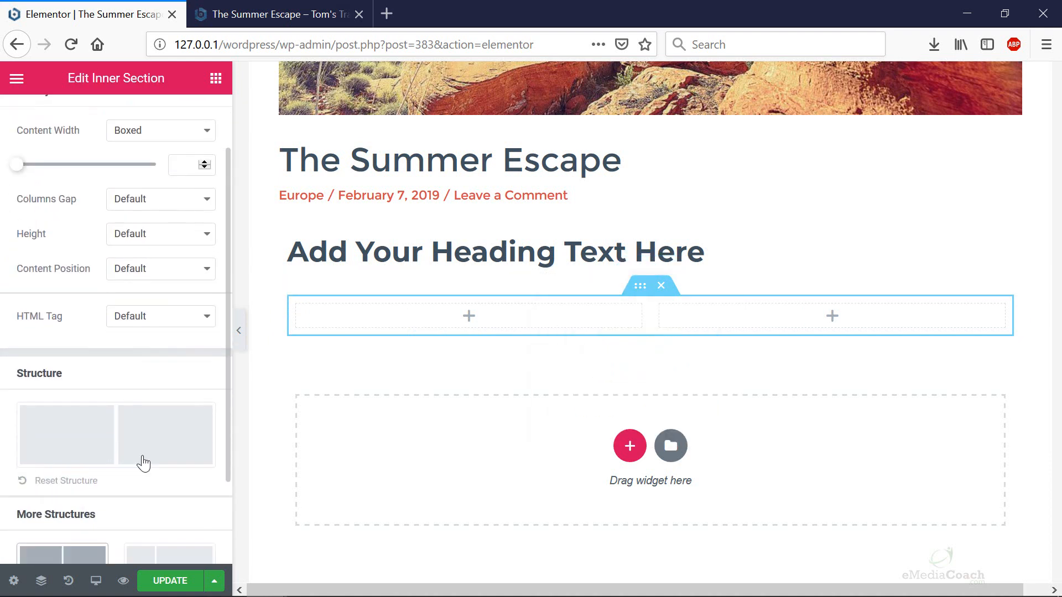
click(154, 463)
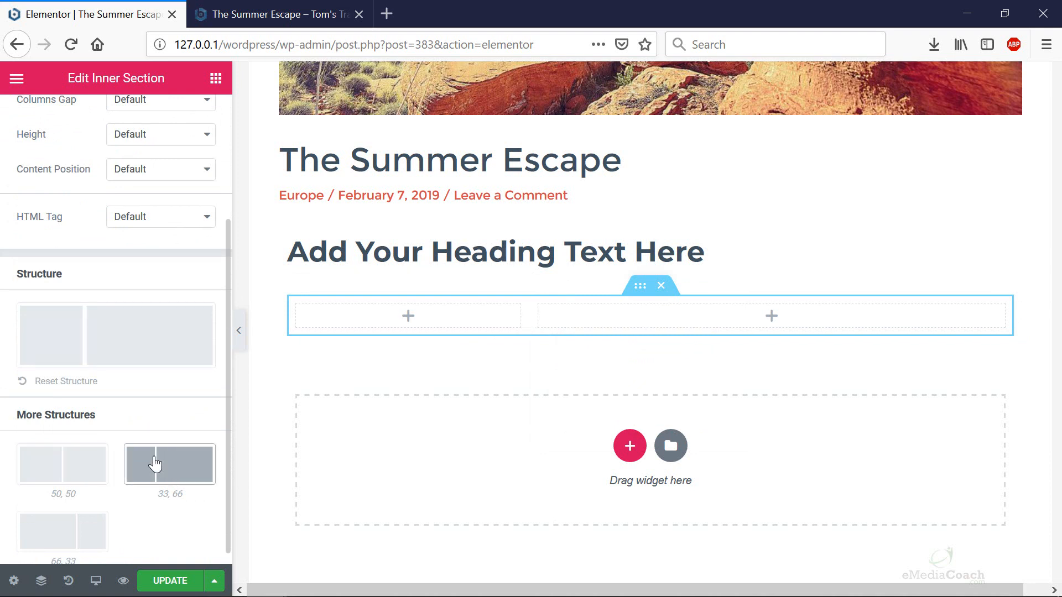
scroll(152, 454, up, 7)
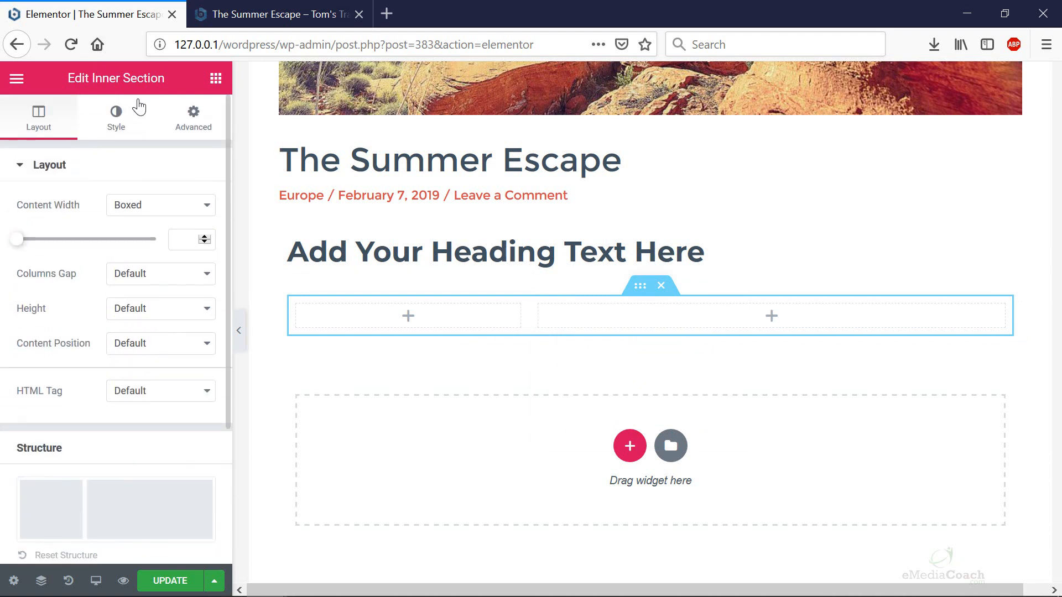
Step: Place an Image widget in the wider column of the Inner Section
click(210, 86)
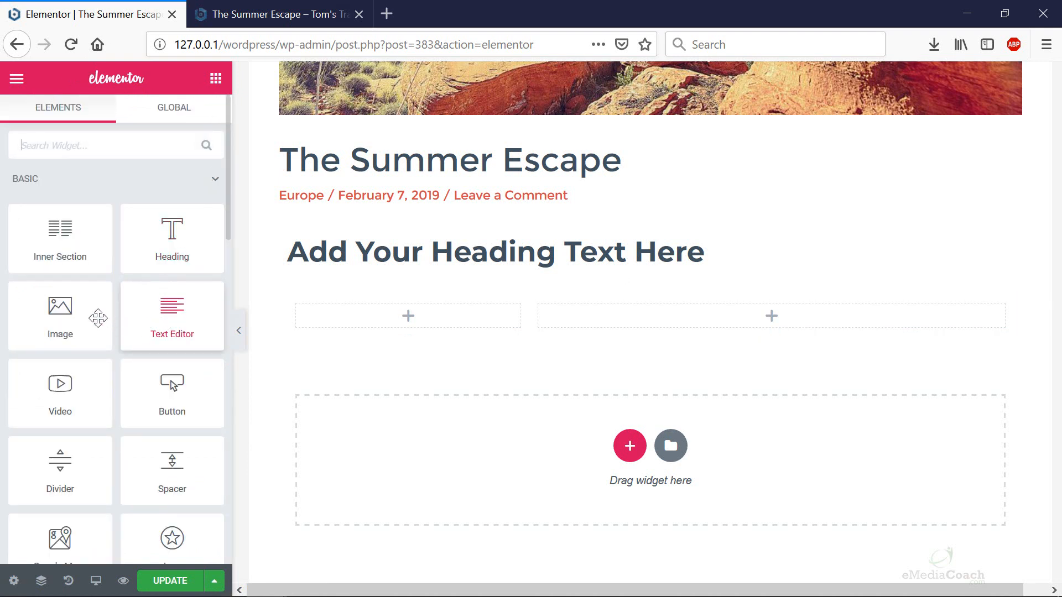
drag(99, 327, 684, 330)
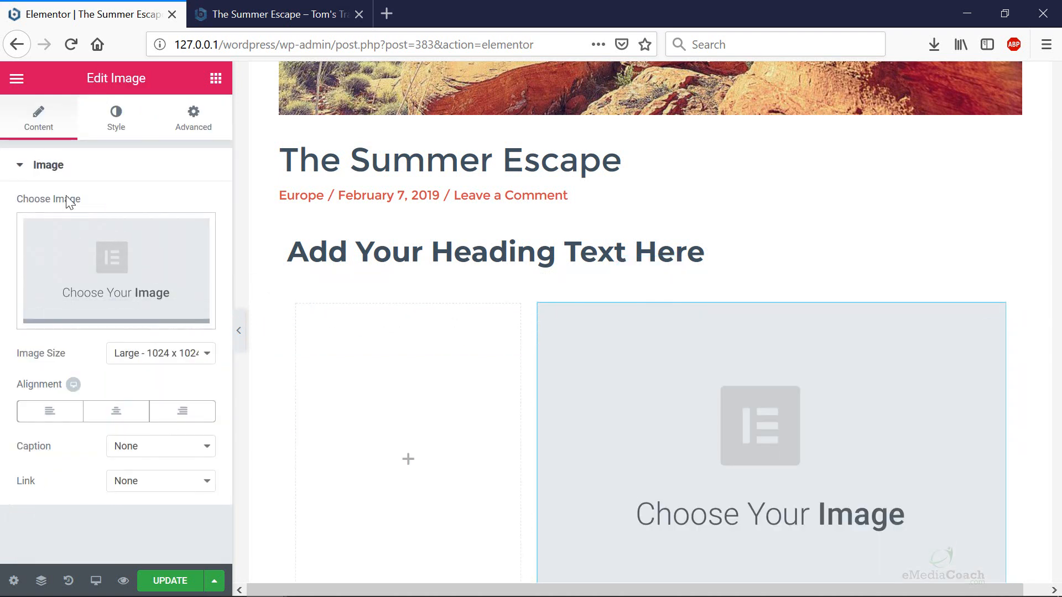
click(216, 77)
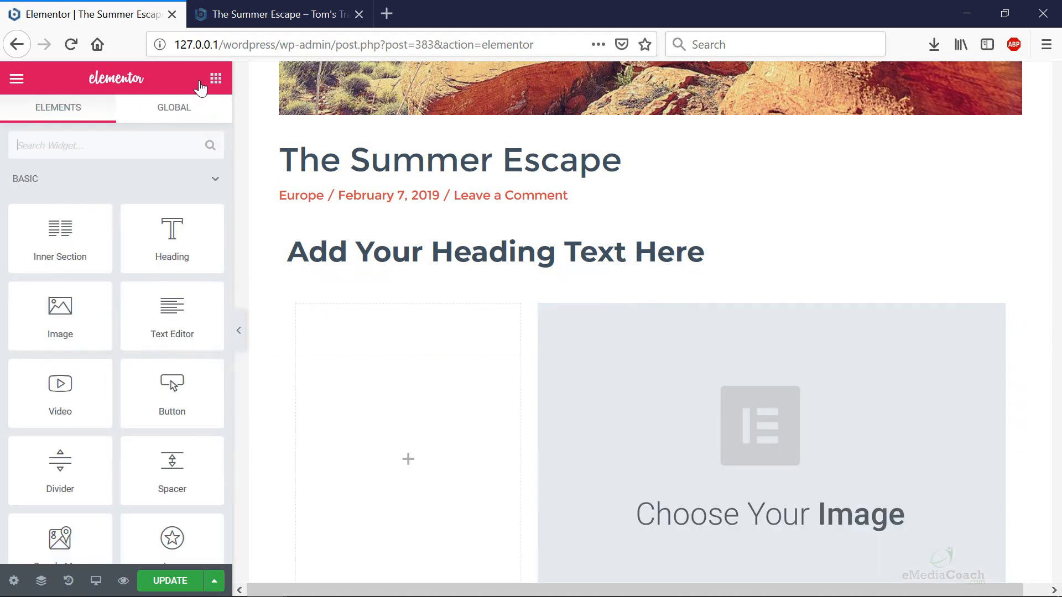
Step: Try to nest another Inner Section inside the empty narrow column
drag(75, 257, 395, 379)
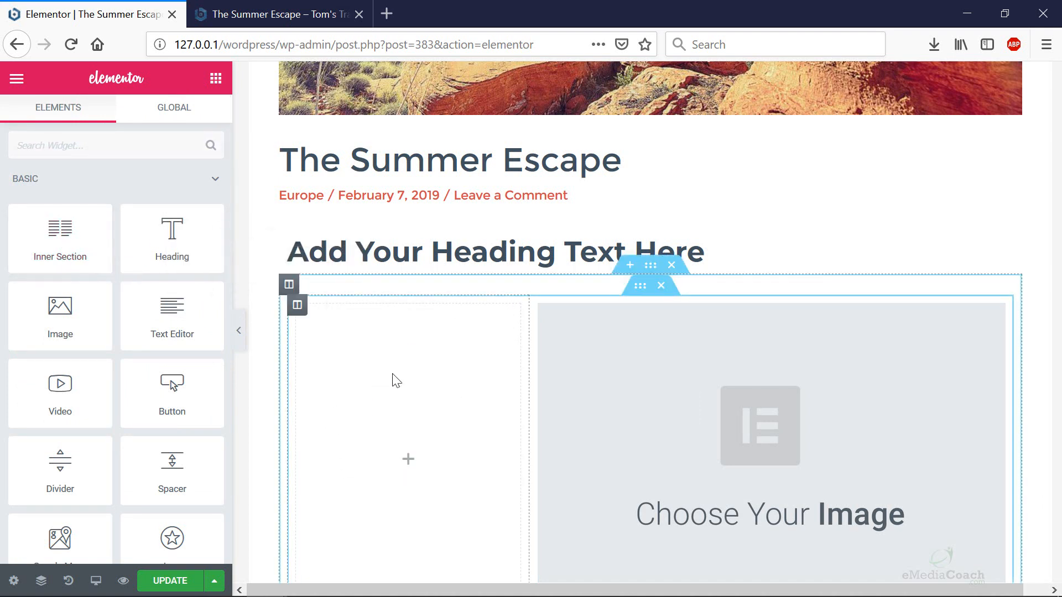
scroll(387, 373, down, 2)
drag(94, 237, 415, 403)
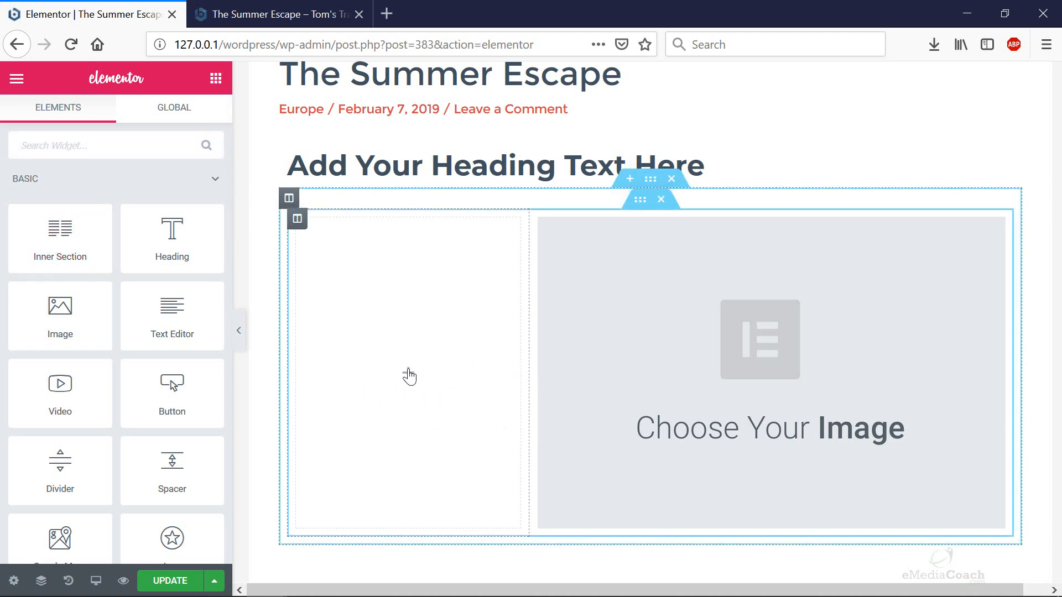
scroll(516, 334, down, 2)
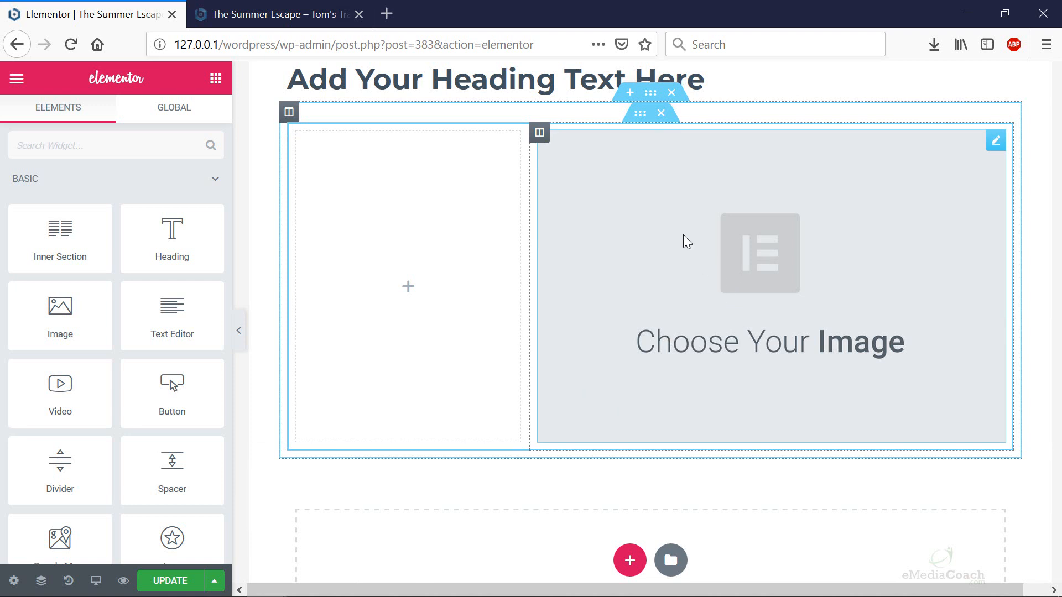
Step: Add a Text Editor widget to the narrow column and replace its text with the passage beginning "Sed turpis velit, maximus ac quam eu"
drag(135, 332, 403, 287)
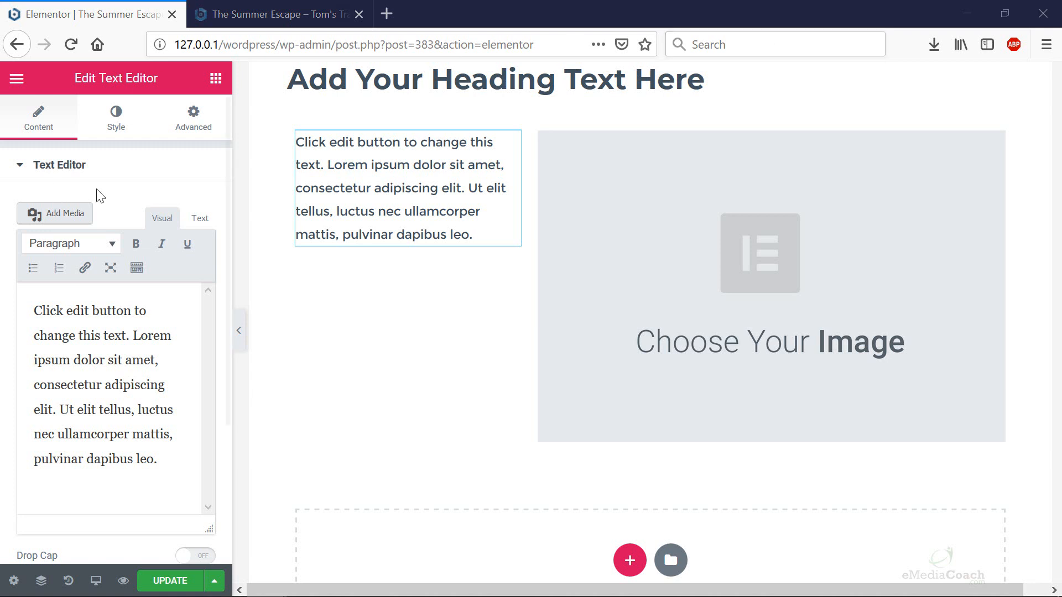
click(434, 211)
key(ctrl+a)
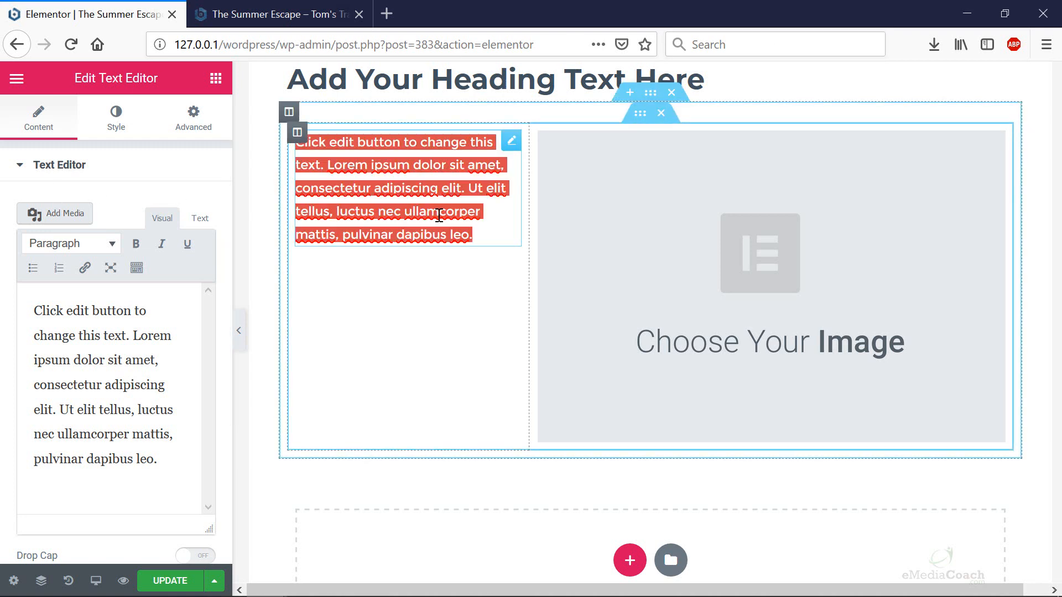
text(http://127.0.0.1/wordpress/wp-admin/post.php?post=291&action=elementor)
key(ctrl+z)
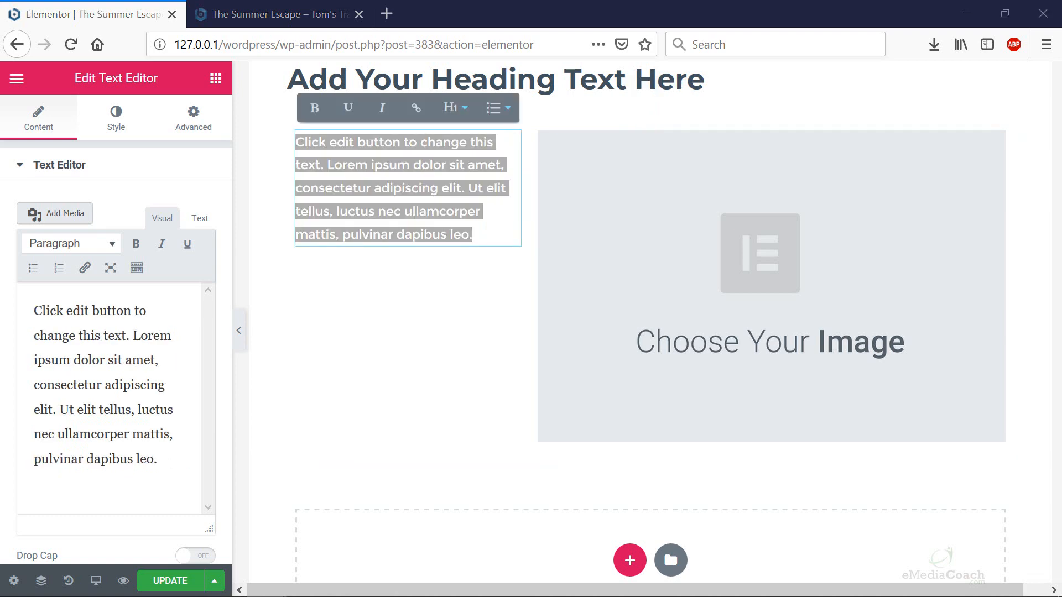
click(412, 141)
click(472, 183)
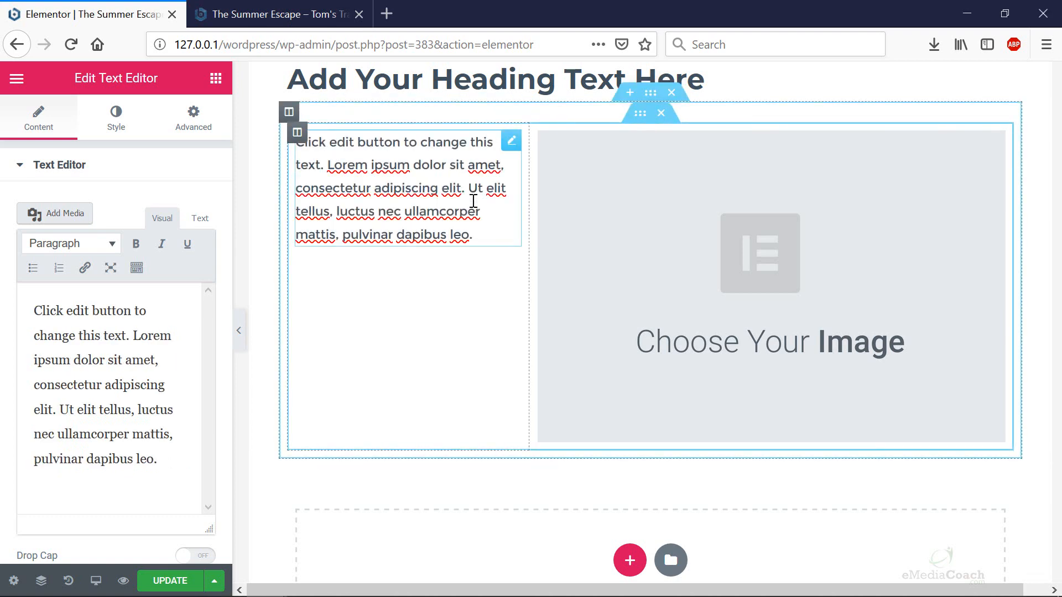
key(ctrl+a)
text(Sed turpis velit, maximus ac quam eu, consectetur gravida dolor. Donec eu dui a justo porta tincidunt. Suspendisse potenti. Pellentesque habitant morbi tristique senectus et netus et malesuada fames ac turpis egestas. Vestibulum ante ipsum primis in faucibus orci luctus et ultrices posuere cubilia Curae; Integer nec lacus arcu. Nulla accumsan lobortis ex sit amet lobortis.)
Step: Select the image placeholder in the wide column and open the media library to choose its picture
scroll(380, 293, up, 6)
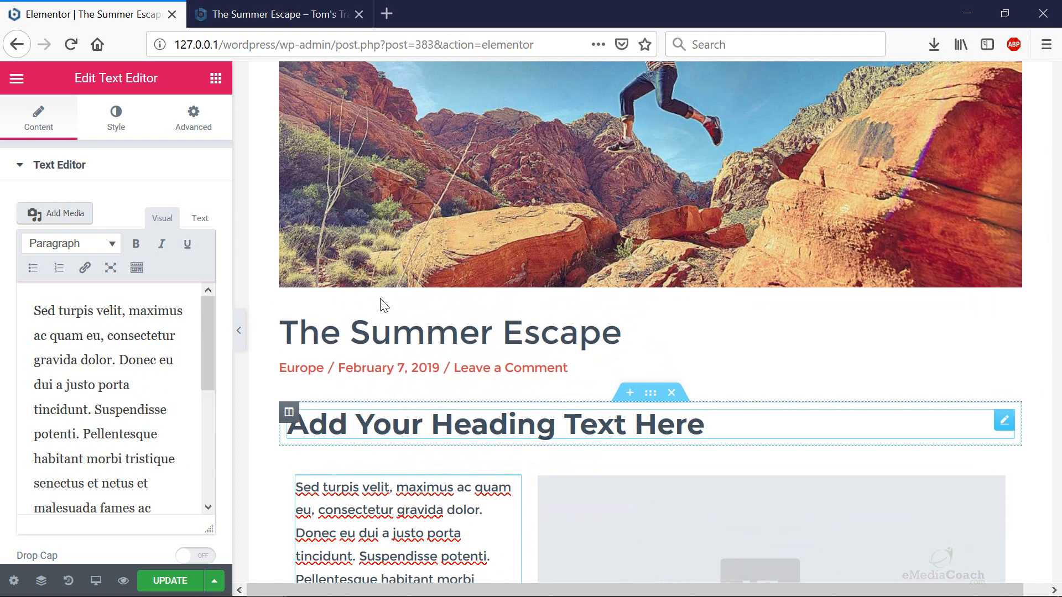
scroll(384, 299, down, 5)
click(740, 351)
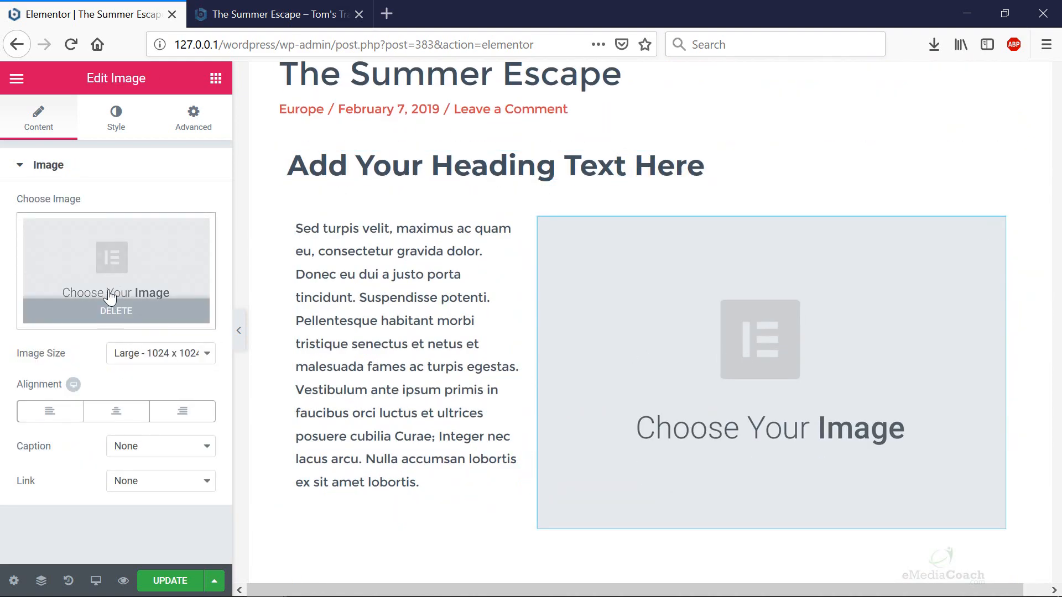
click(118, 252)
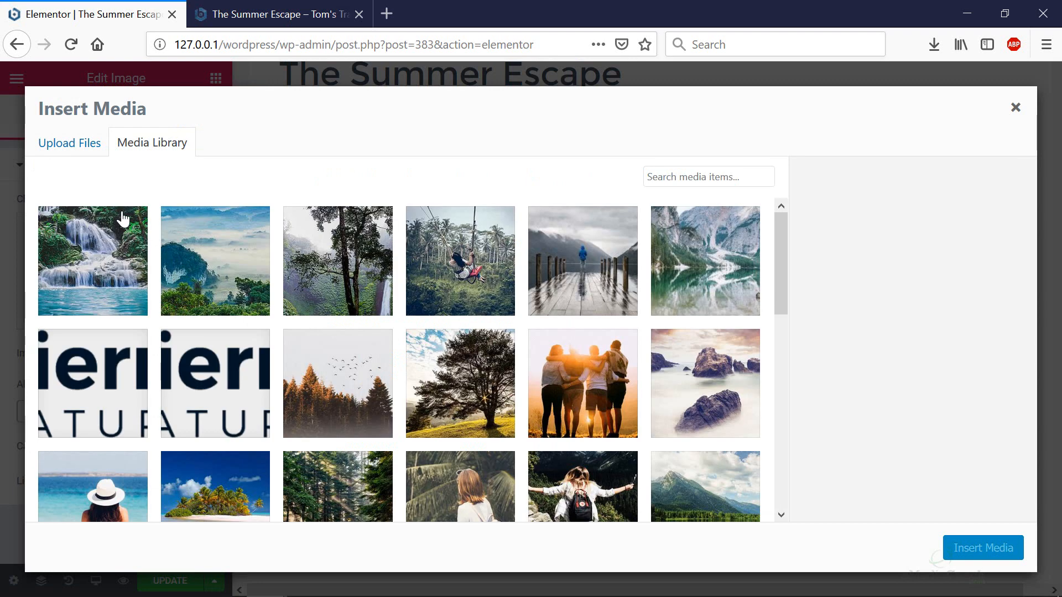
click(92, 157)
click(569, 360)
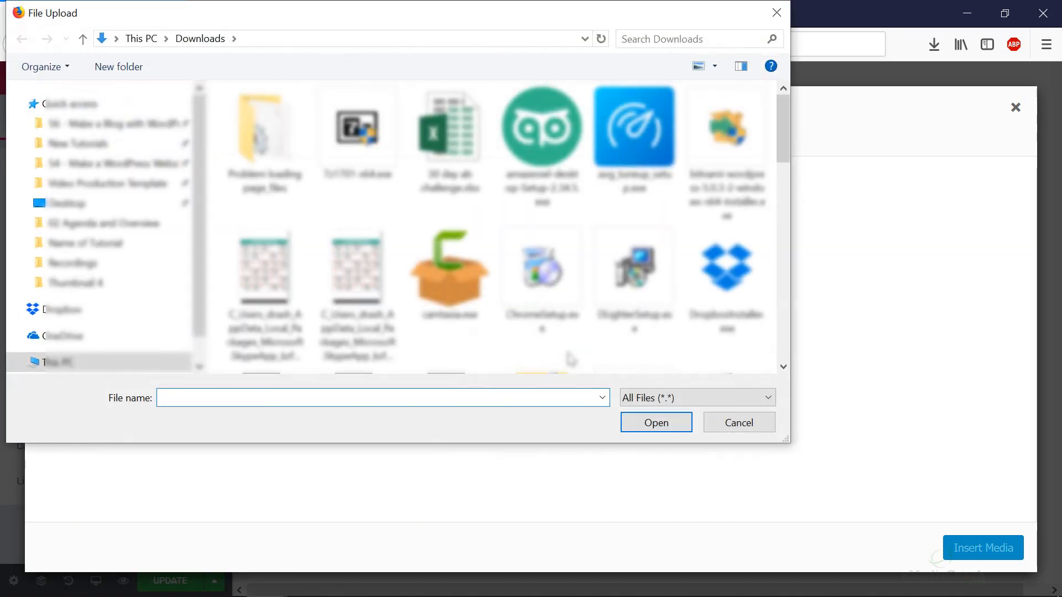
click(776, 13)
click(147, 154)
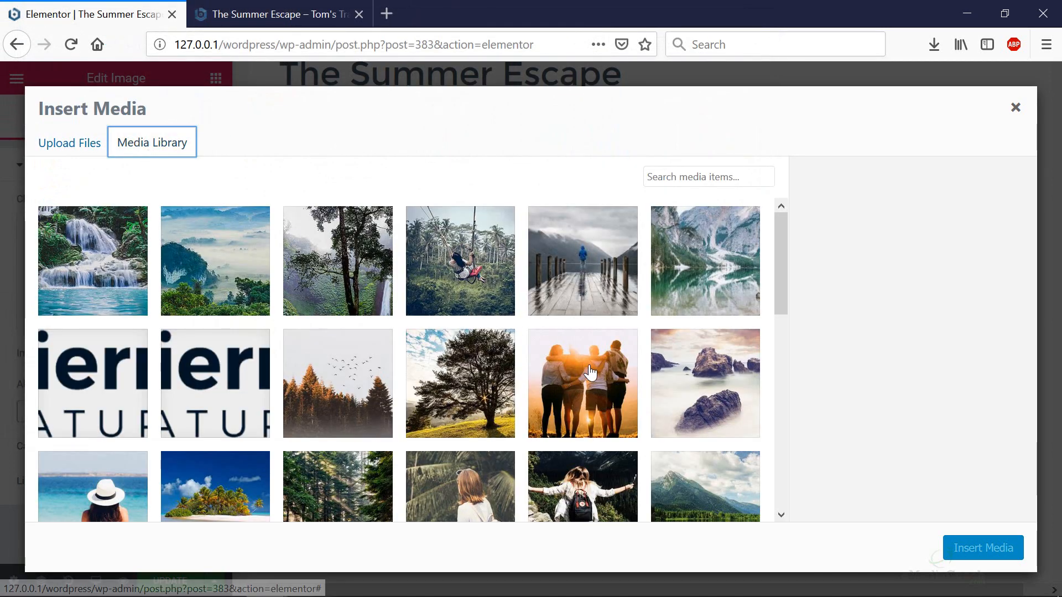
Step: Insert nature-4.jpg, the misty sea rocks picture, from the media library into the Image widget
scroll(590, 373, down, 5)
scroll(689, 367, up, 4)
click(700, 310)
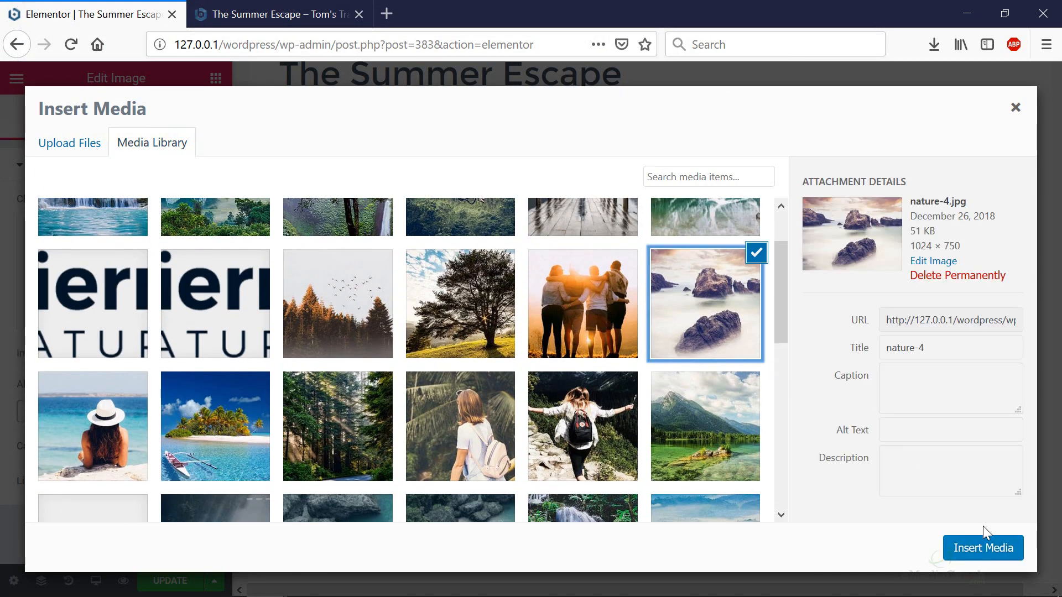
click(985, 553)
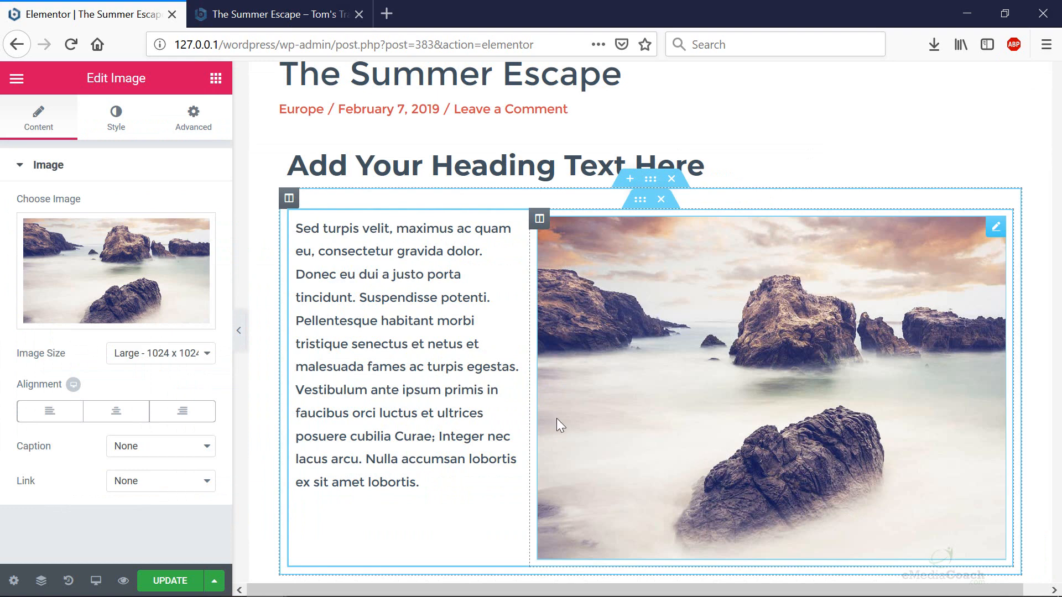
Step: Add a Button widget below the text in the narrow column and set its text to Image Gallery
scroll(462, 458, down, 6)
scroll(472, 467, up, 4)
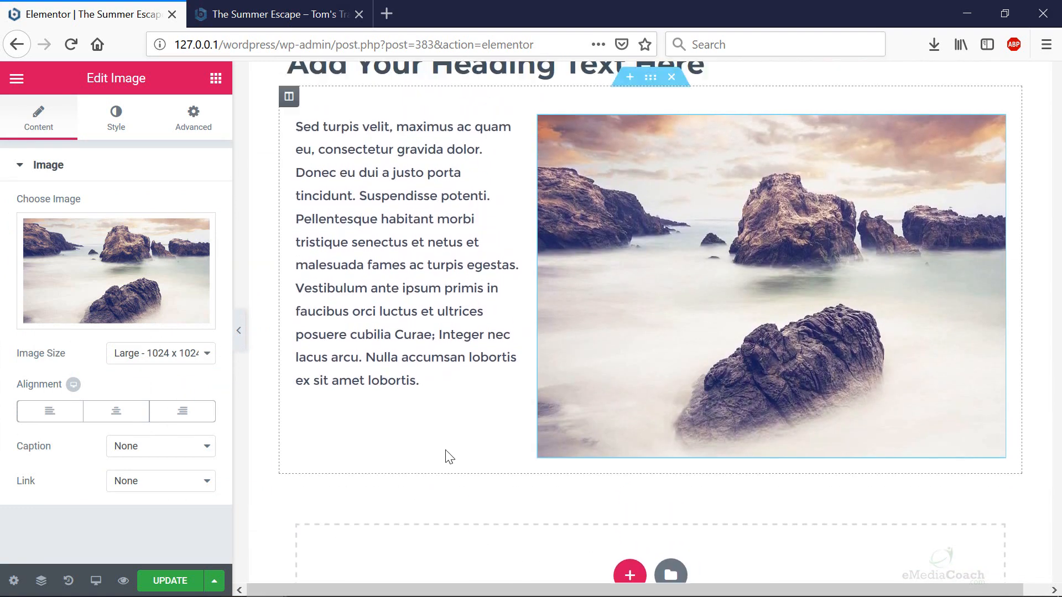
click(190, 123)
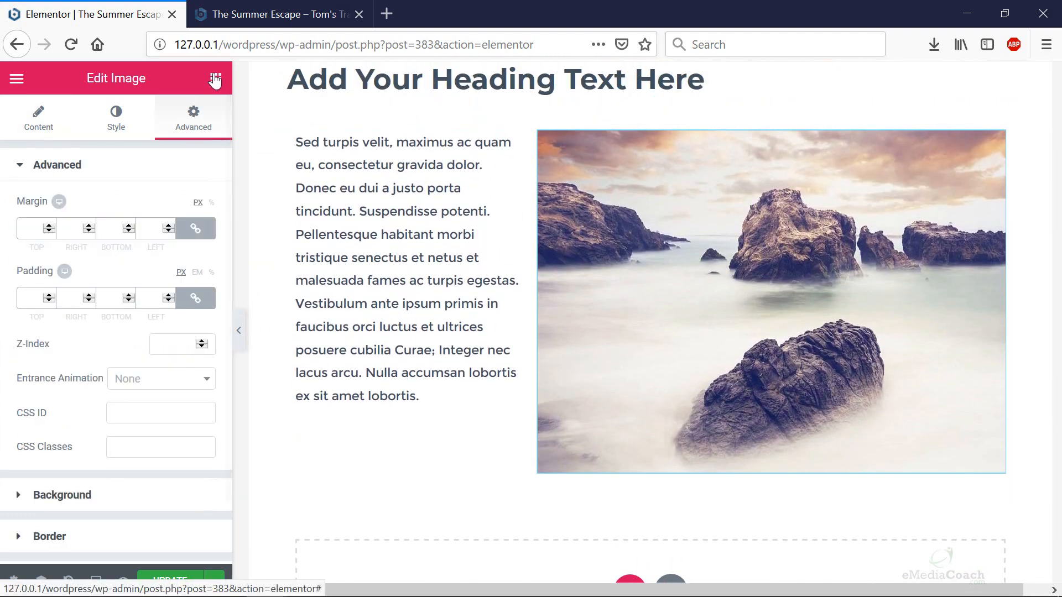
click(215, 78)
scroll(553, 180, up, 2)
scroll(553, 179, up, 2)
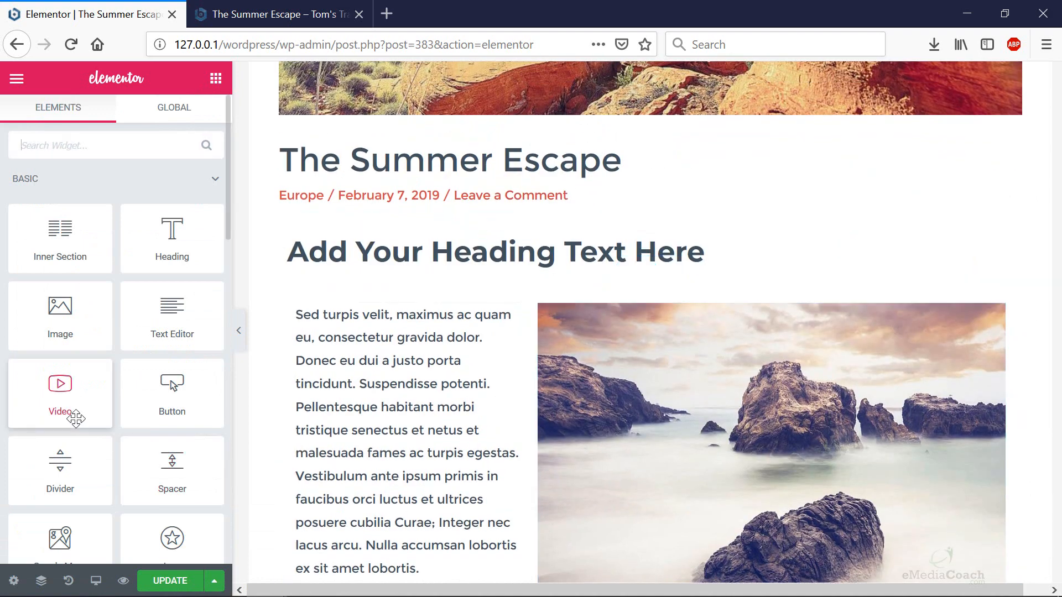
drag(155, 394, 358, 477)
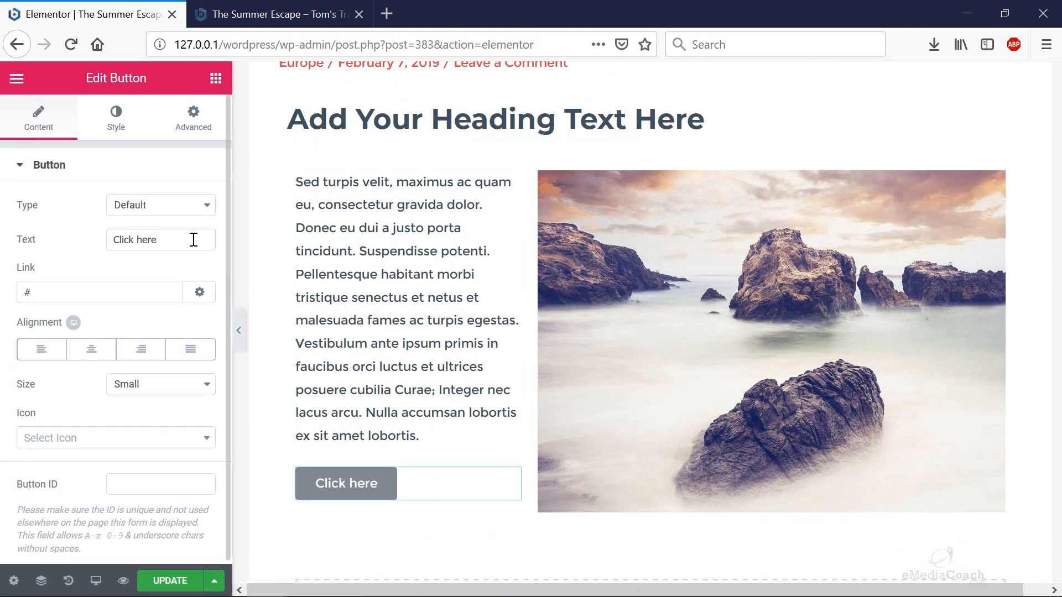
text(Image Gallery)
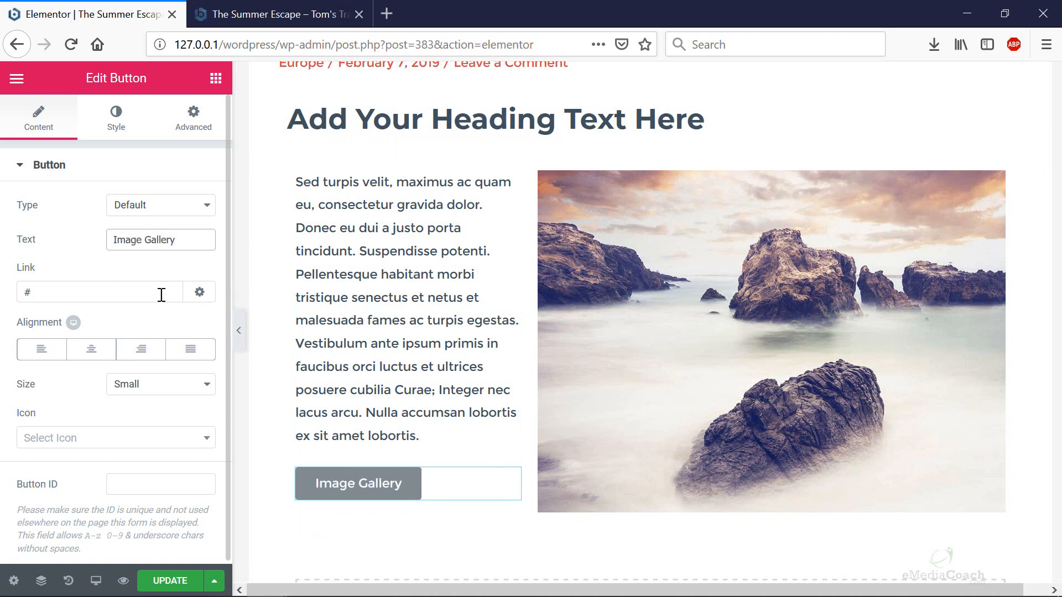
Step: Set the Image Gallery button's size to Large and its normal background color to blue #4a63d3
scroll(101, 378, down, 1)
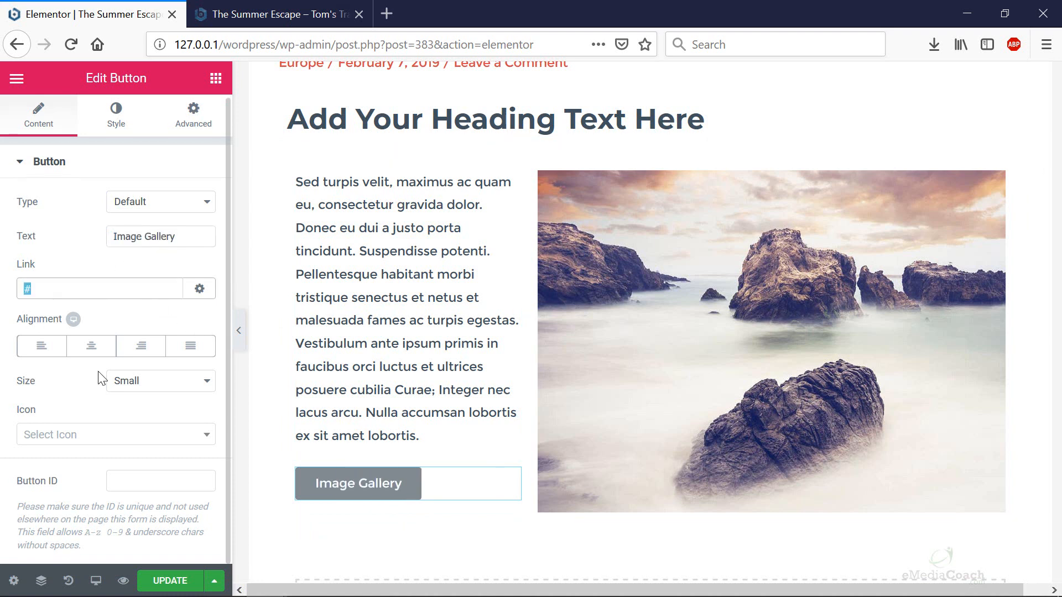
click(155, 381)
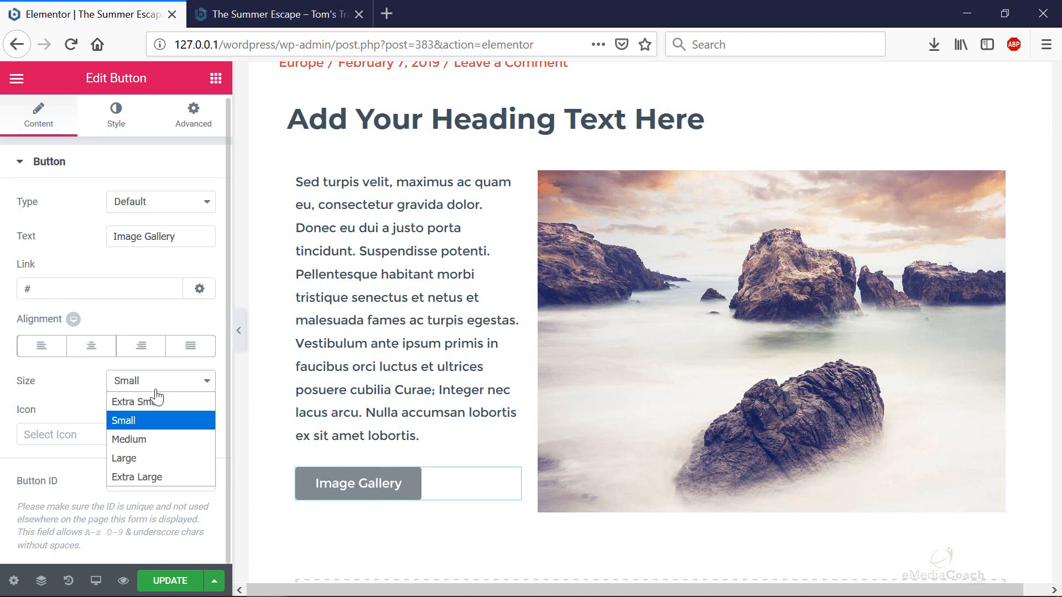
click(152, 458)
click(116, 126)
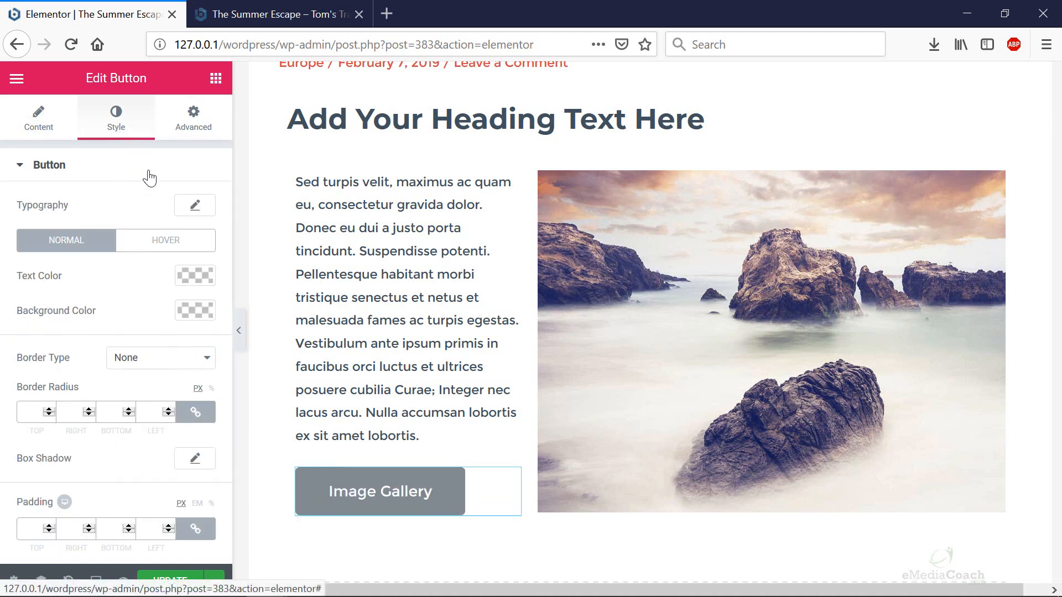
click(196, 310)
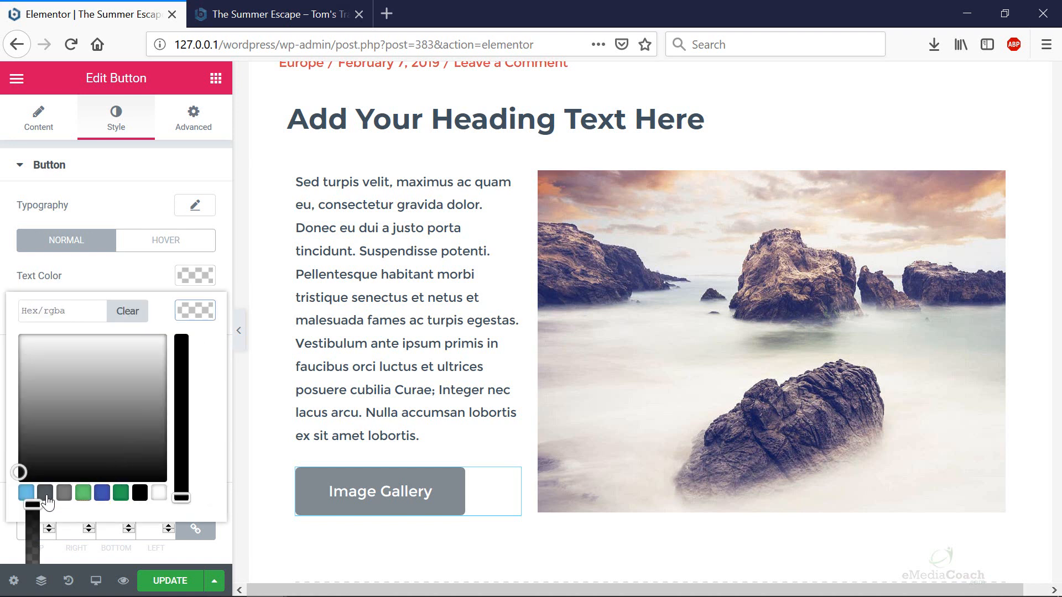
click(103, 499)
drag(95, 429, 113, 360)
Step: Add a Video widget directly below the two-column section that holds the Image Gallery button and the sea rocks picture
scroll(546, 447, down, 3)
scroll(546, 446, down, 3)
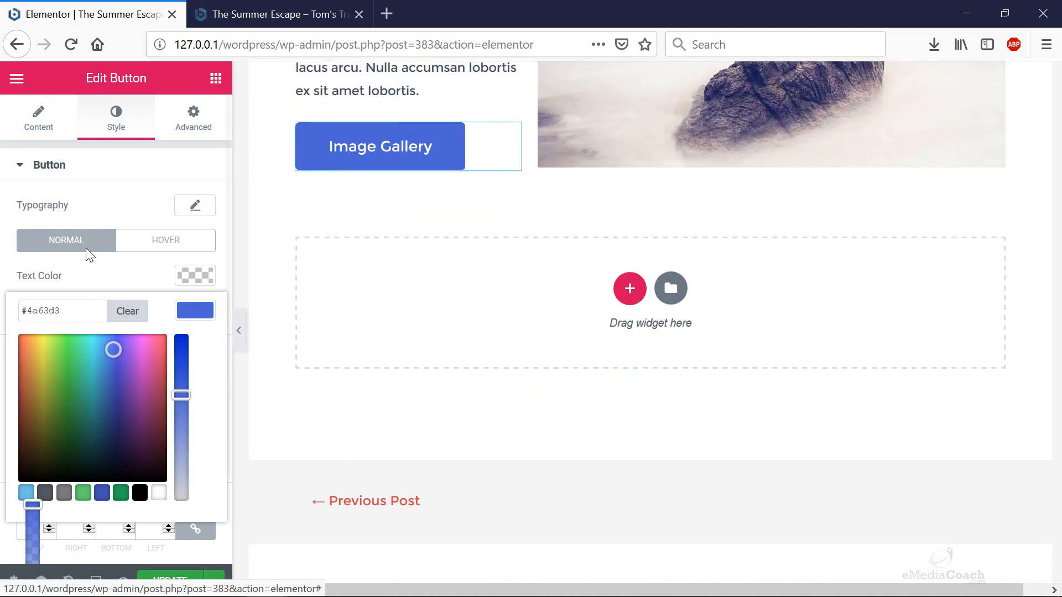
click(197, 116)
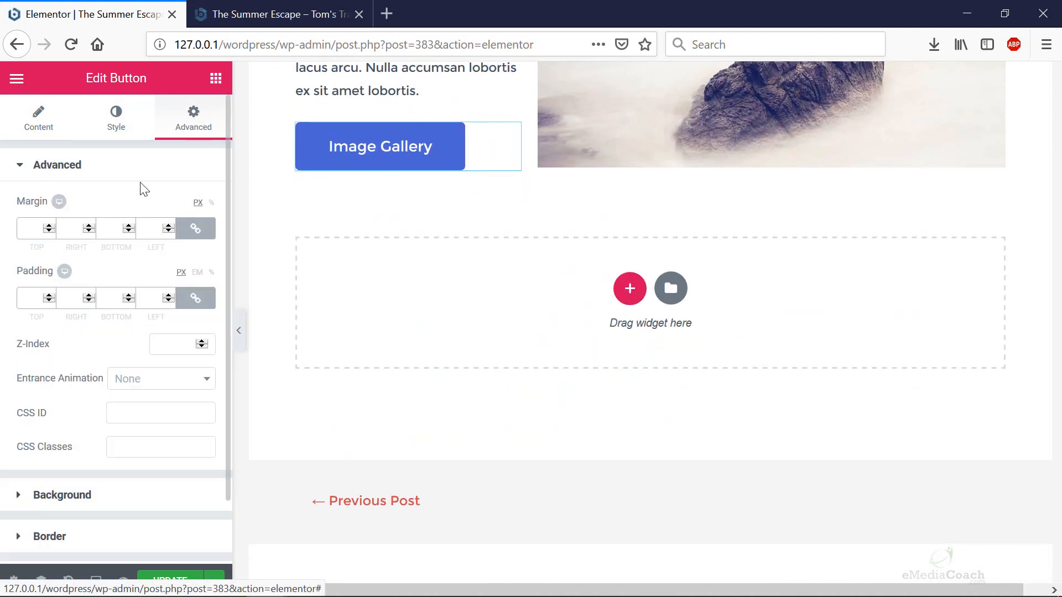
click(216, 78)
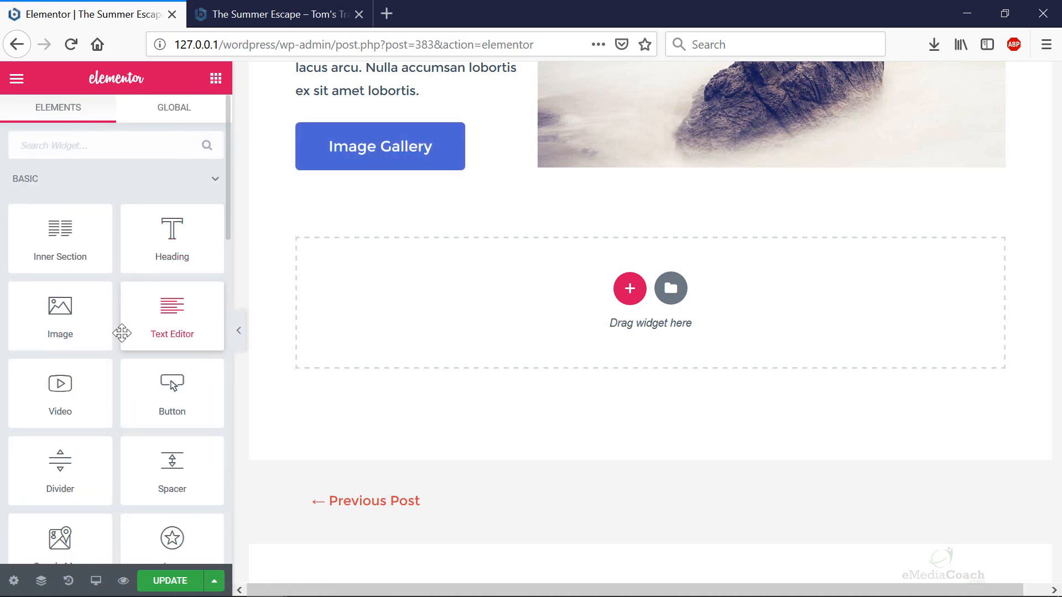
drag(79, 396, 546, 181)
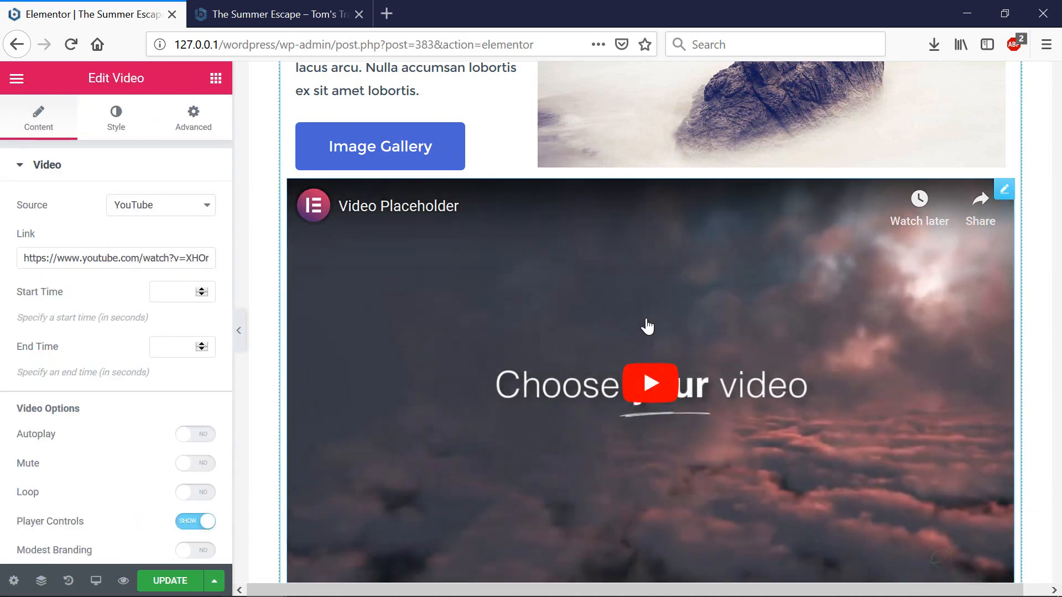
Step: Insert a Spacer widget with a space of 78 above the video and test the placeholder video's playback
click(214, 80)
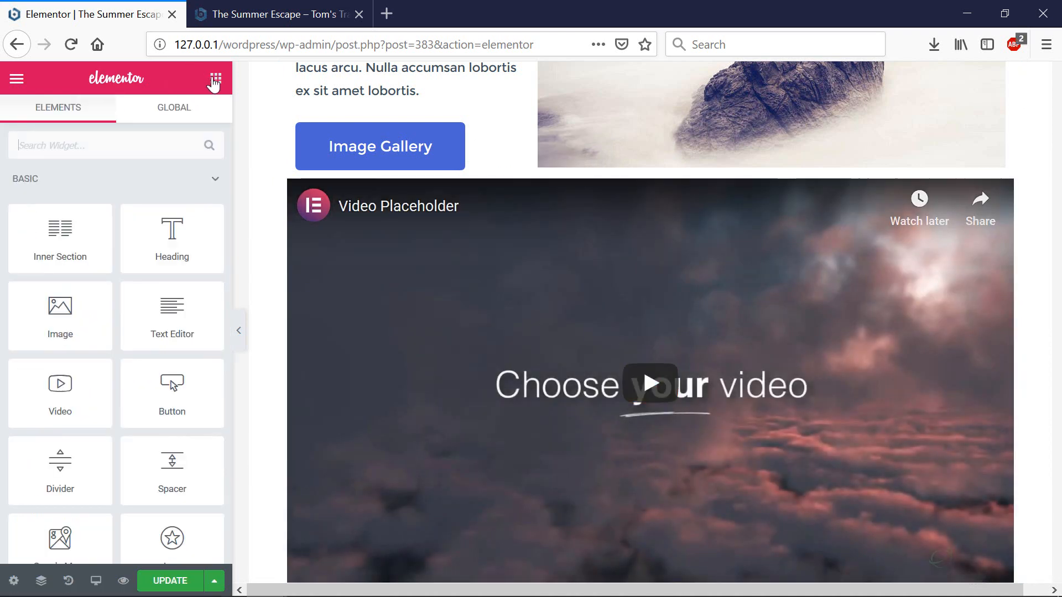
scroll(197, 240, down, 2)
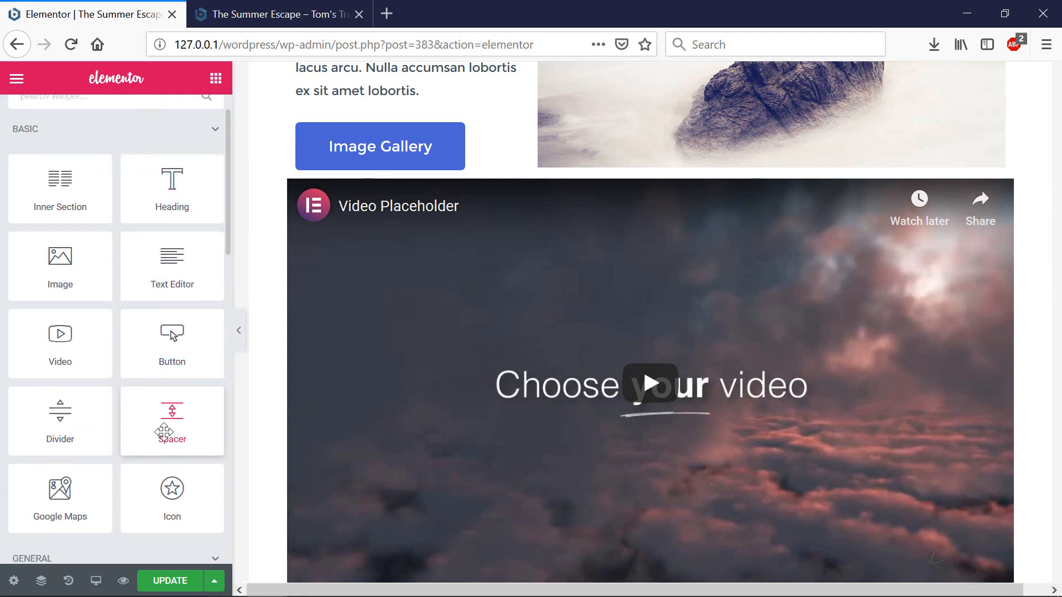
drag(166, 426, 522, 191)
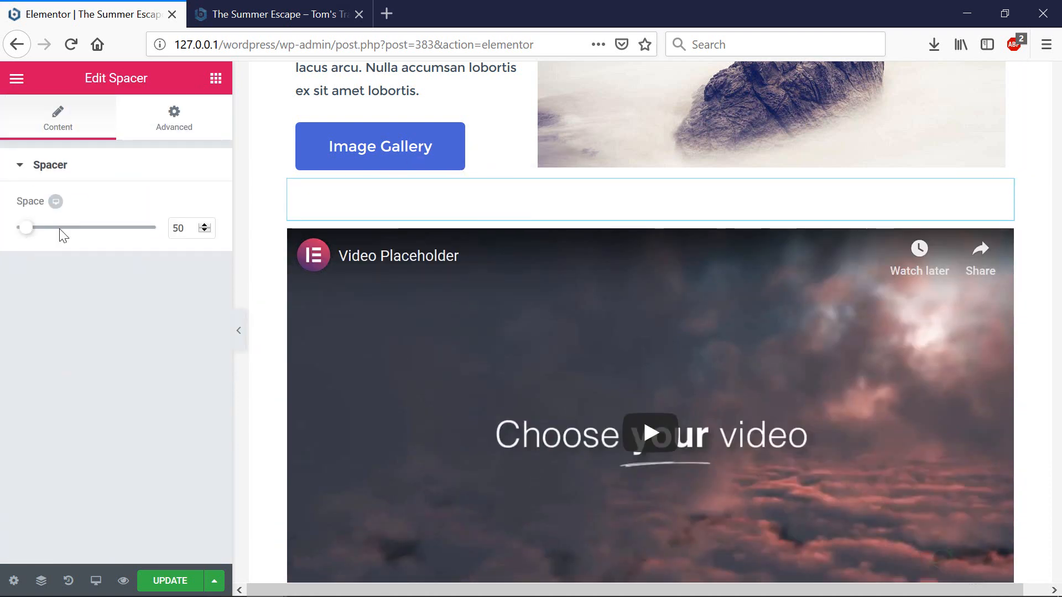
drag(63, 235, 35, 232)
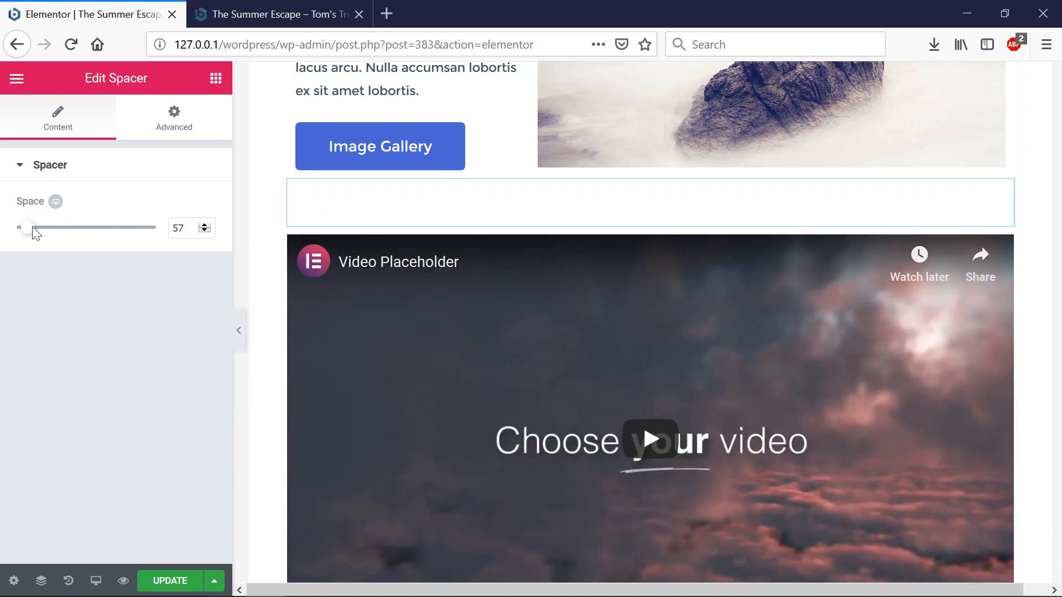
drag(34, 232, 38, 223)
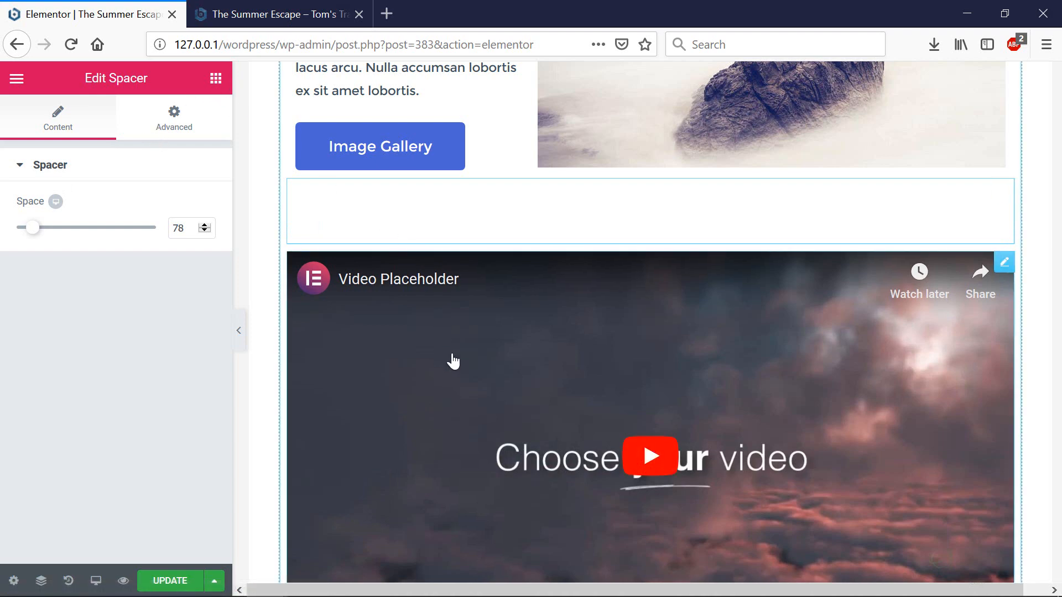
click(618, 431)
click(611, 369)
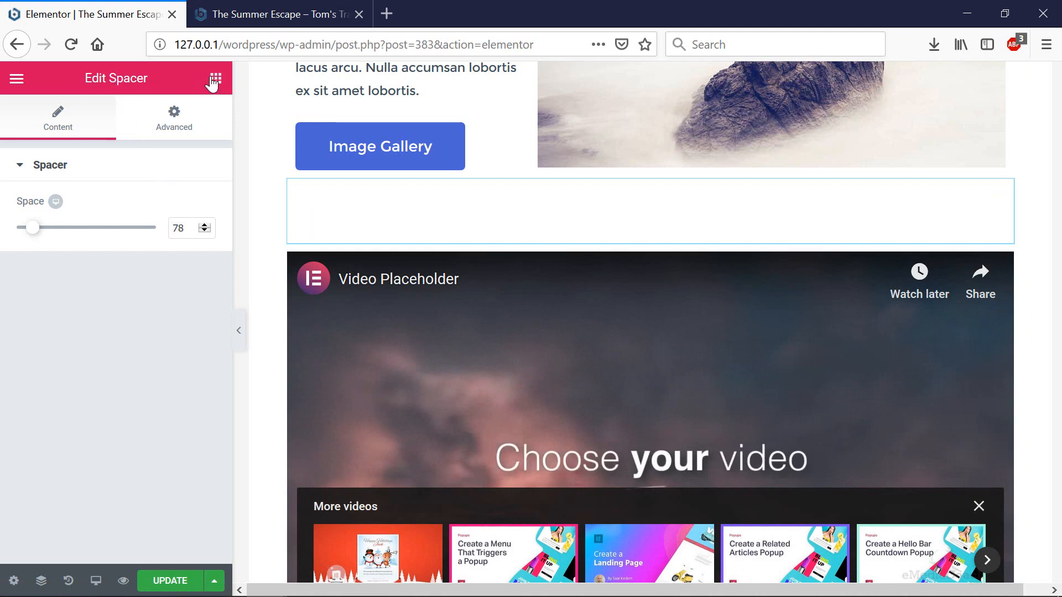
Step: Play the placeholder video below the spacer, then pause it
click(362, 343)
scroll(387, 344, down, 4)
click(520, 306)
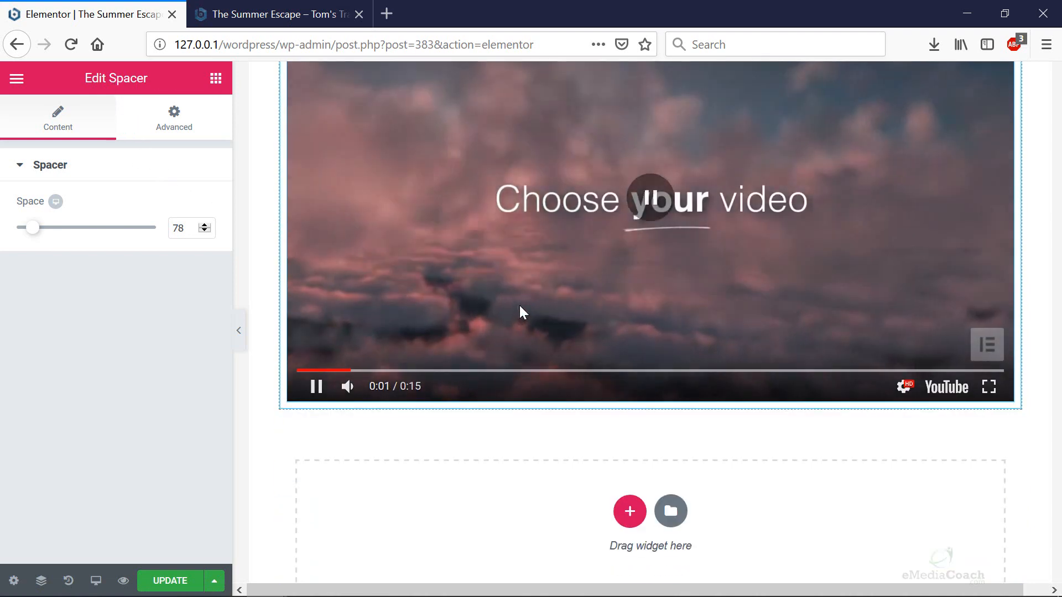
scroll(509, 343, up, 3)
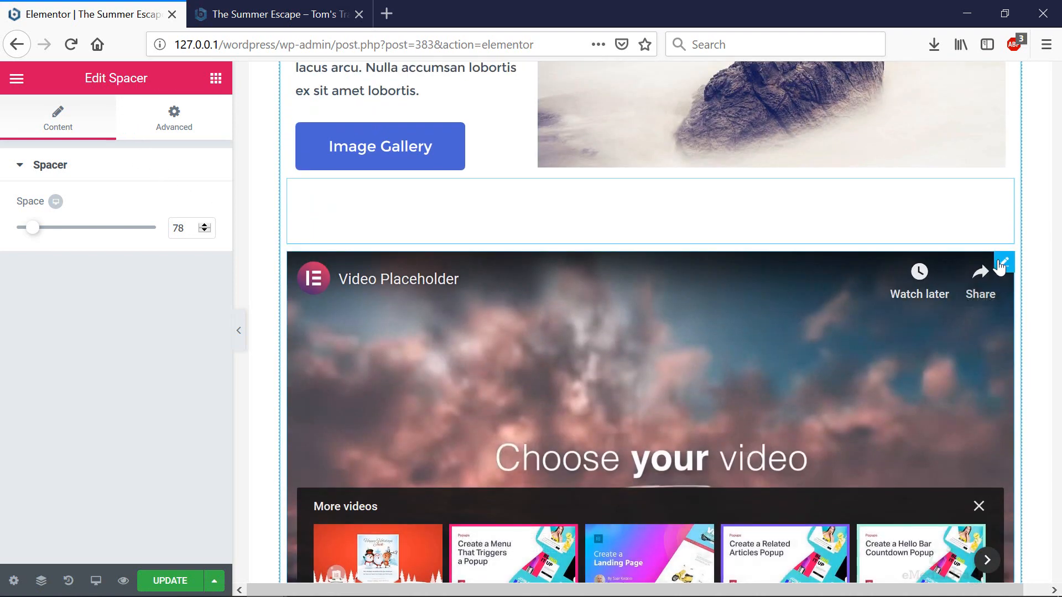
Step: Replace the video widget's placeholder link with the copied YouTube link to "Top 7 INCREDIBLE Travel Destinations of 2019"
click(1001, 263)
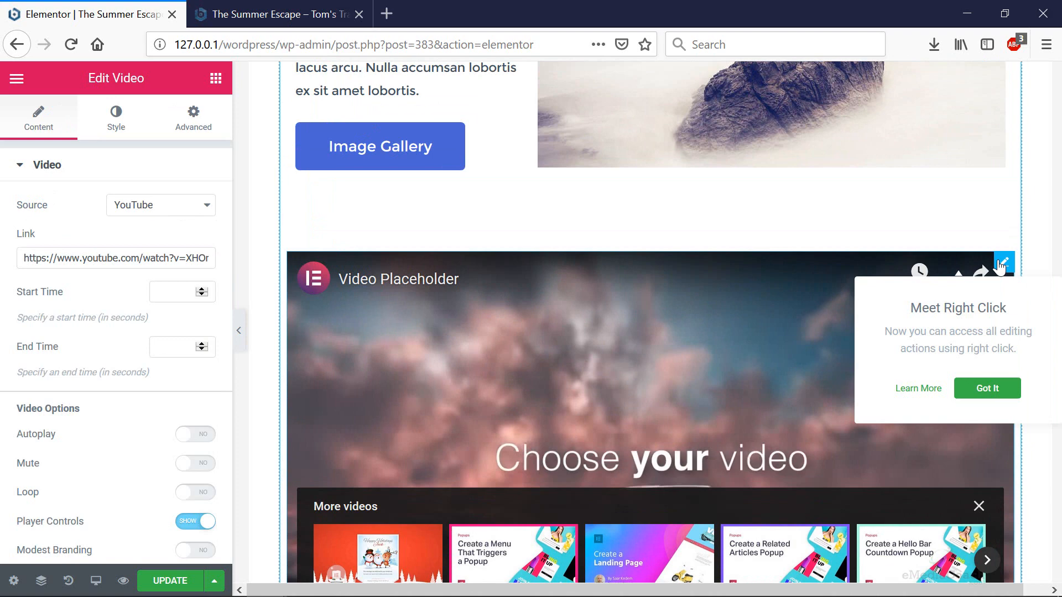
triple_click(150, 267)
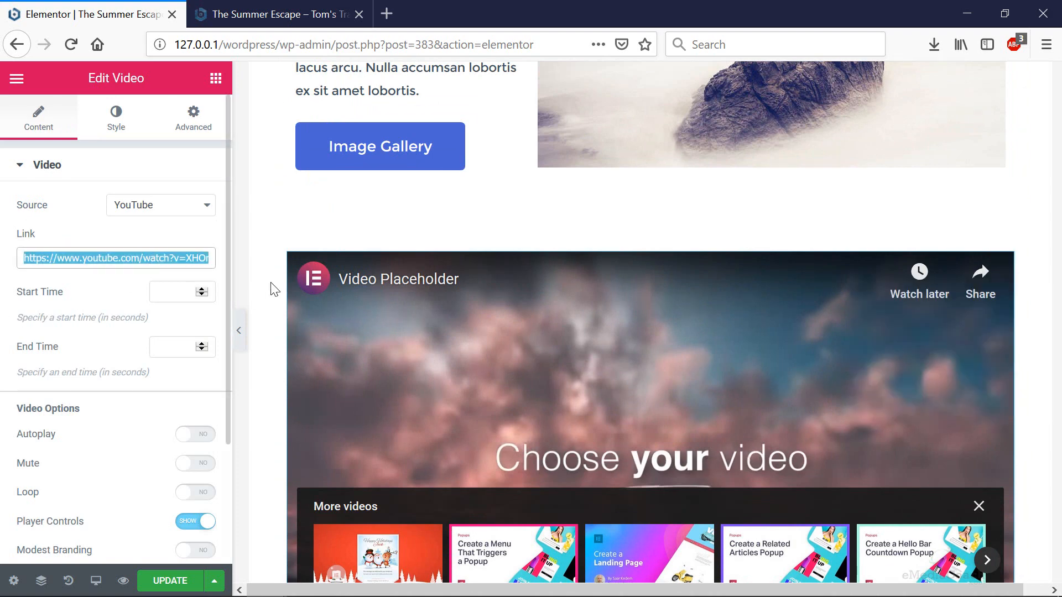
key(BackSpace)
key(alt+Tab)
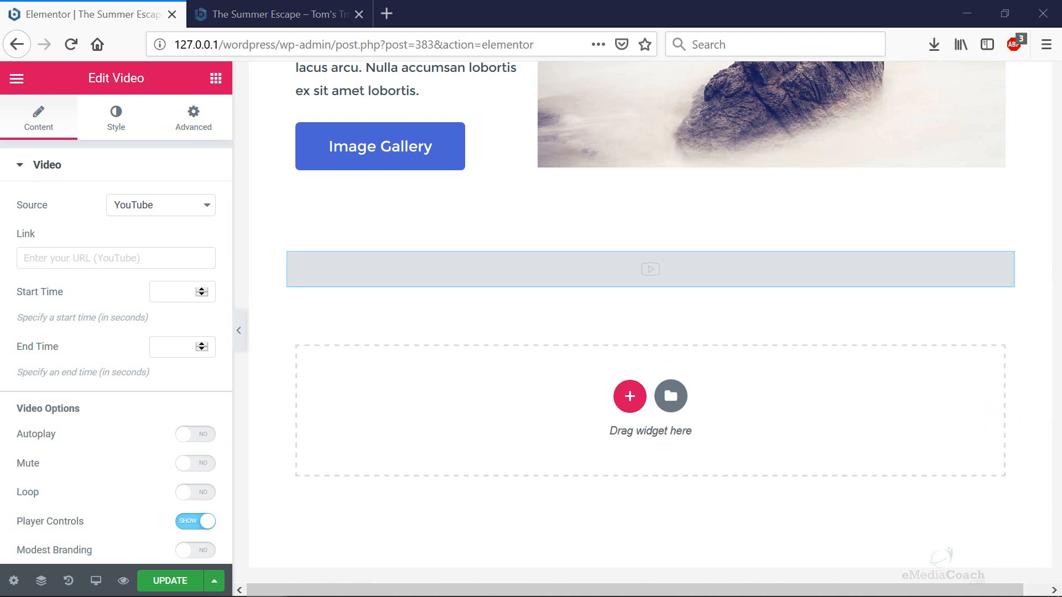
right_click(78, 256)
click(131, 323)
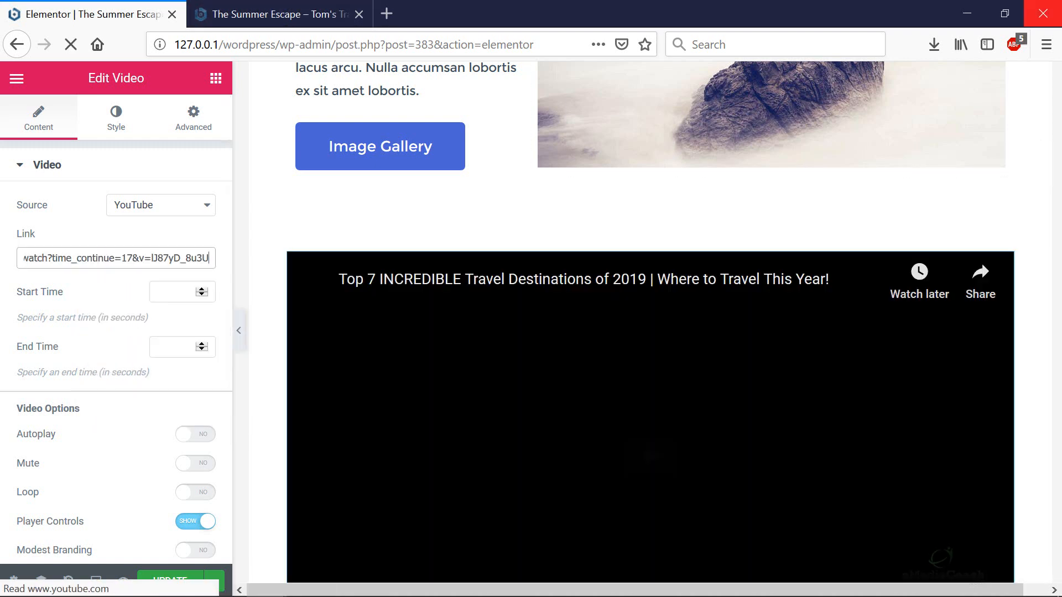
Step: Set the video's start time to 5 seconds and its end time to 75 seconds
scroll(138, 416, down, 1)
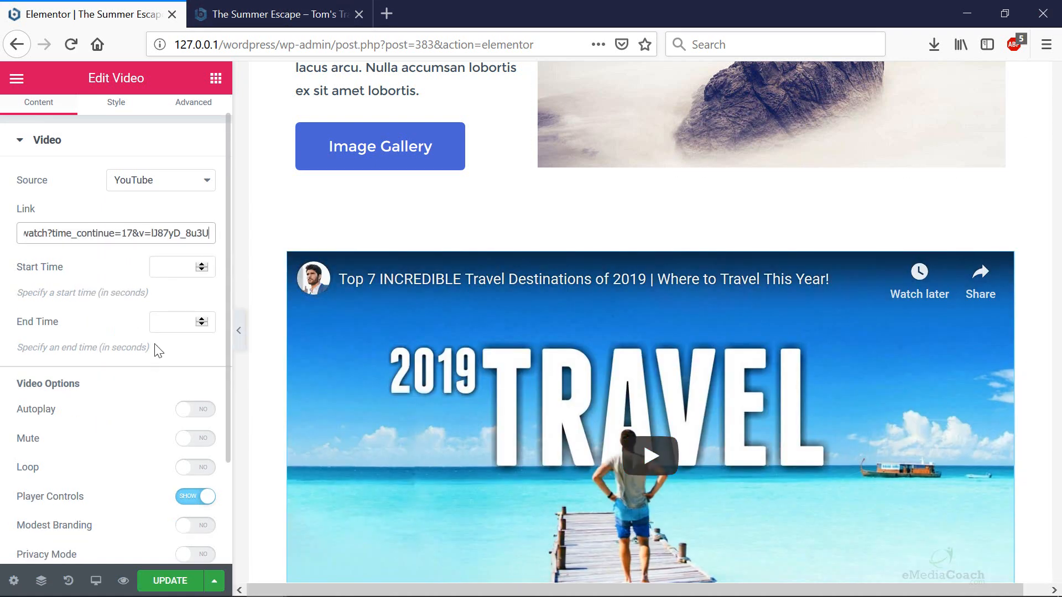
text(5)
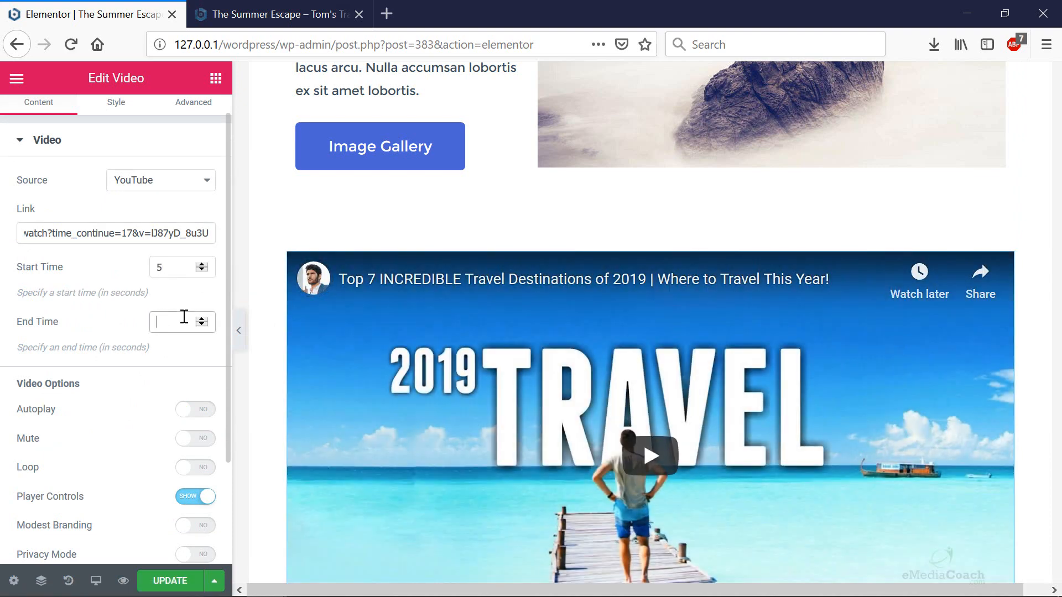
click(184, 316)
text(75)
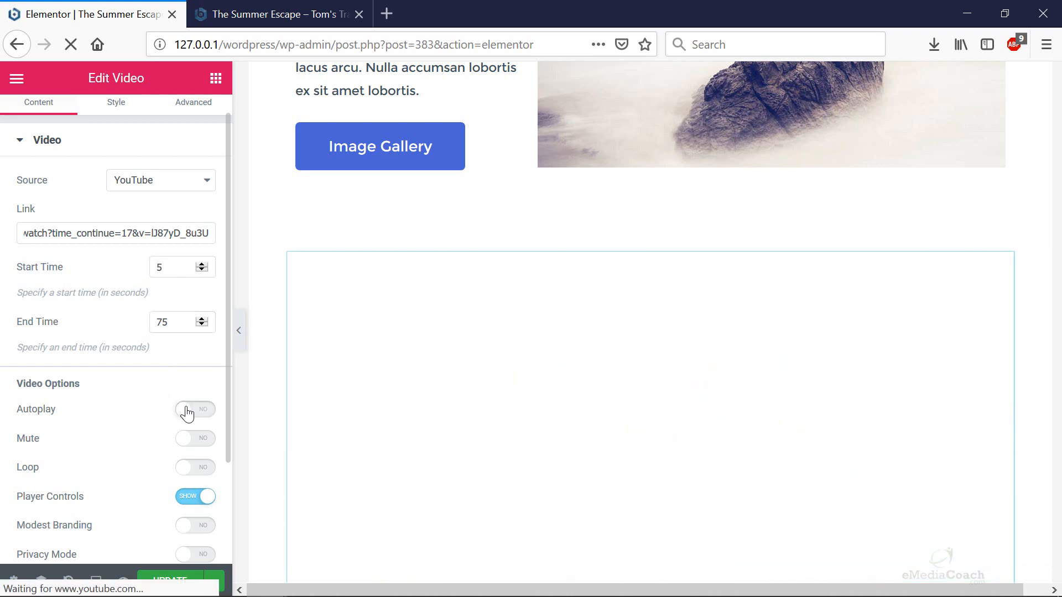
Step: Turn on Autoplay and Loop for the video, with Mute and Modest Branding off after trying each one
click(188, 410)
click(195, 438)
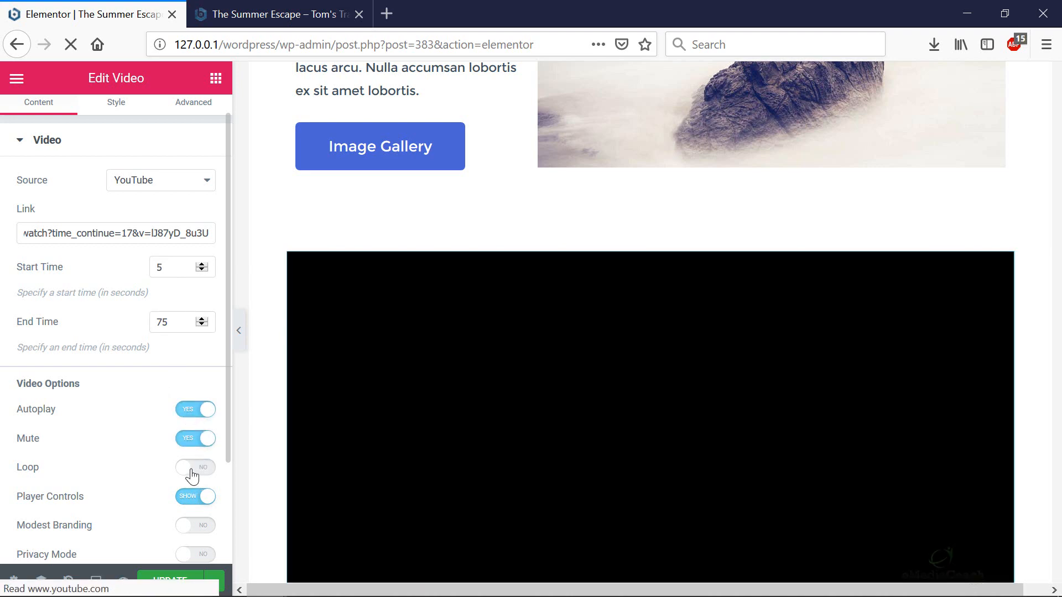
click(192, 469)
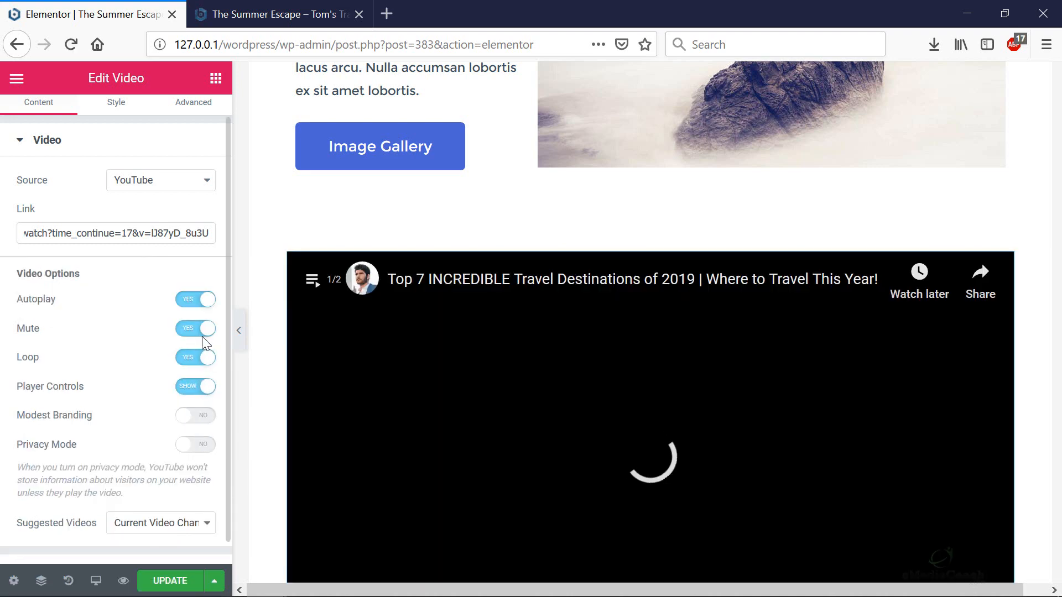
click(202, 332)
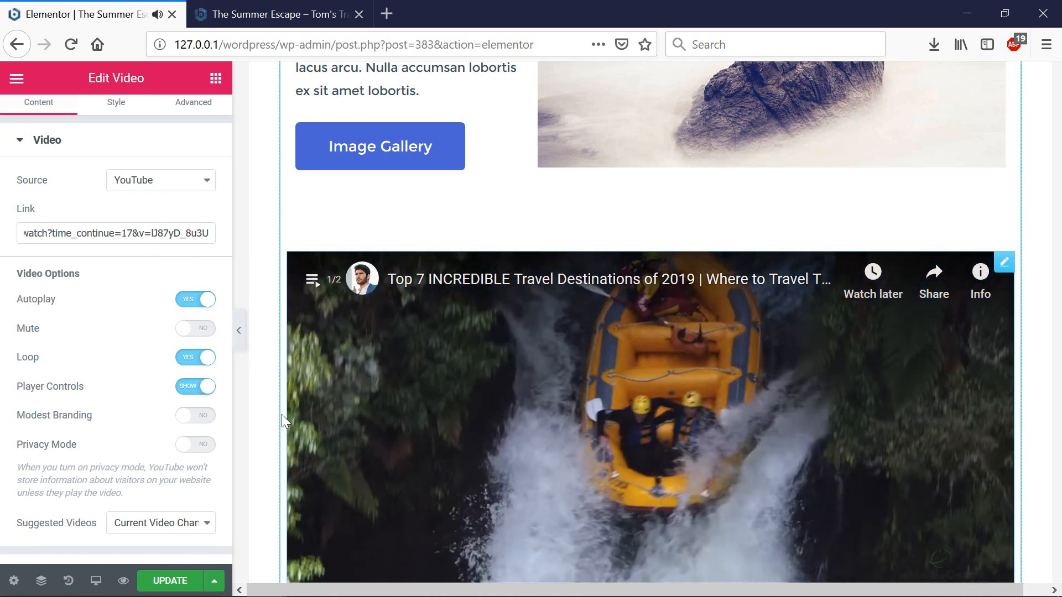
click(200, 416)
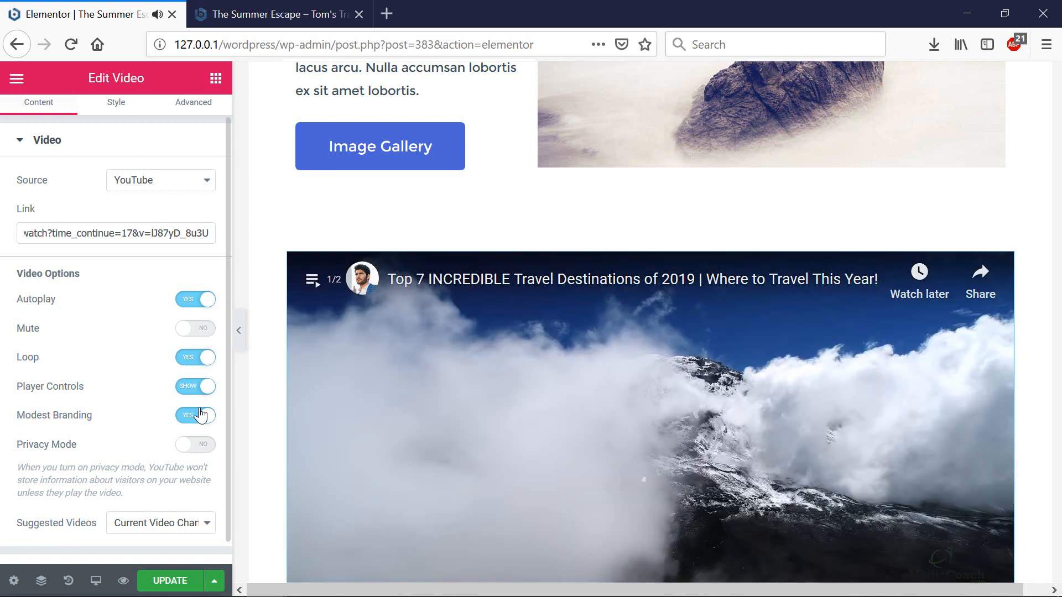
click(201, 416)
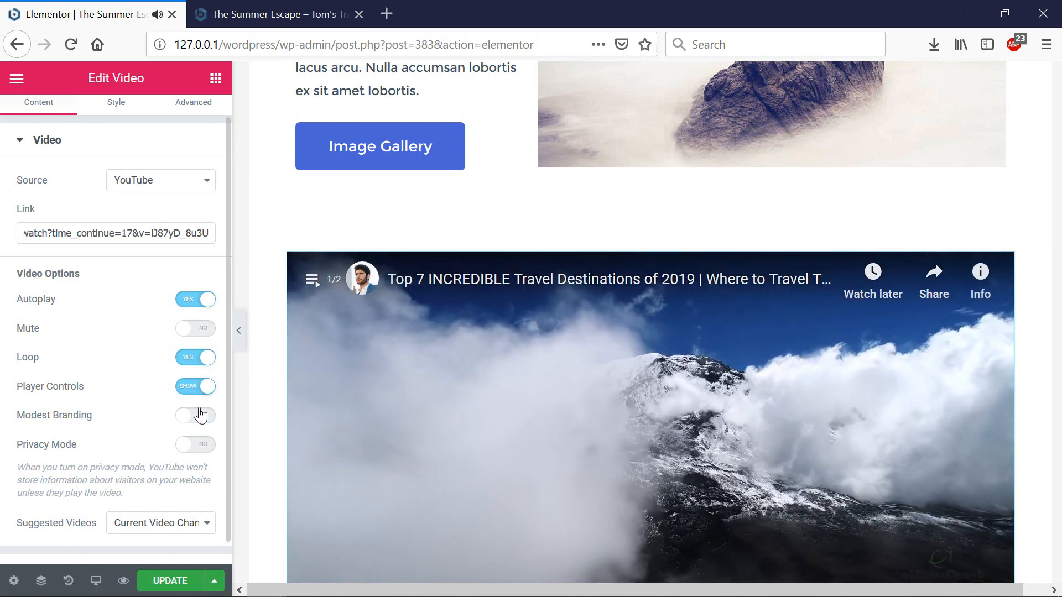
Step: Save the post update with the embedded video and open the post's live page
scroll(585, 352, down, 3)
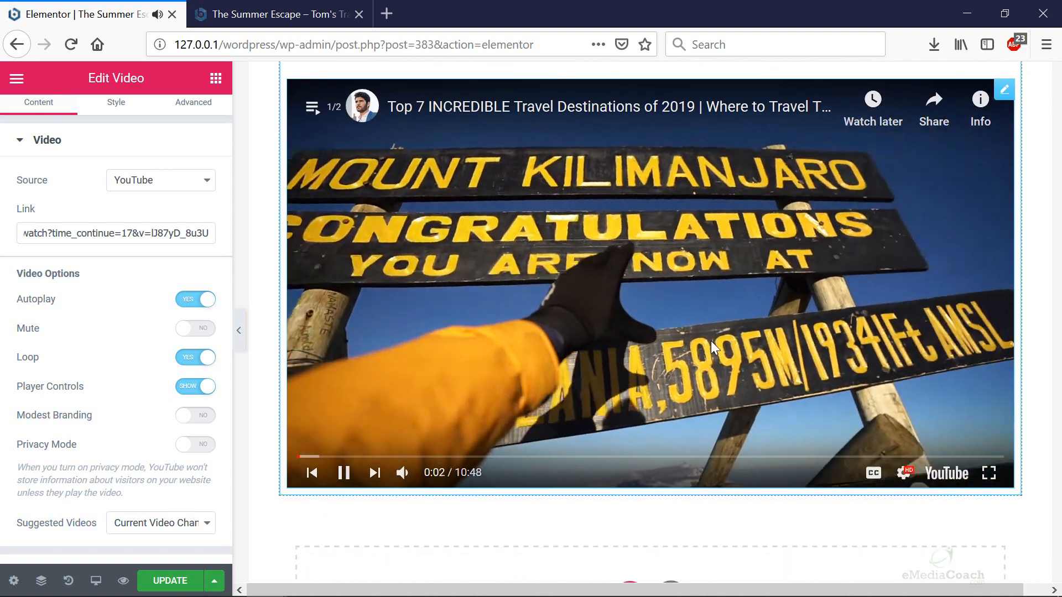
scroll(735, 377, up, 3)
scroll(737, 380, up, 3)
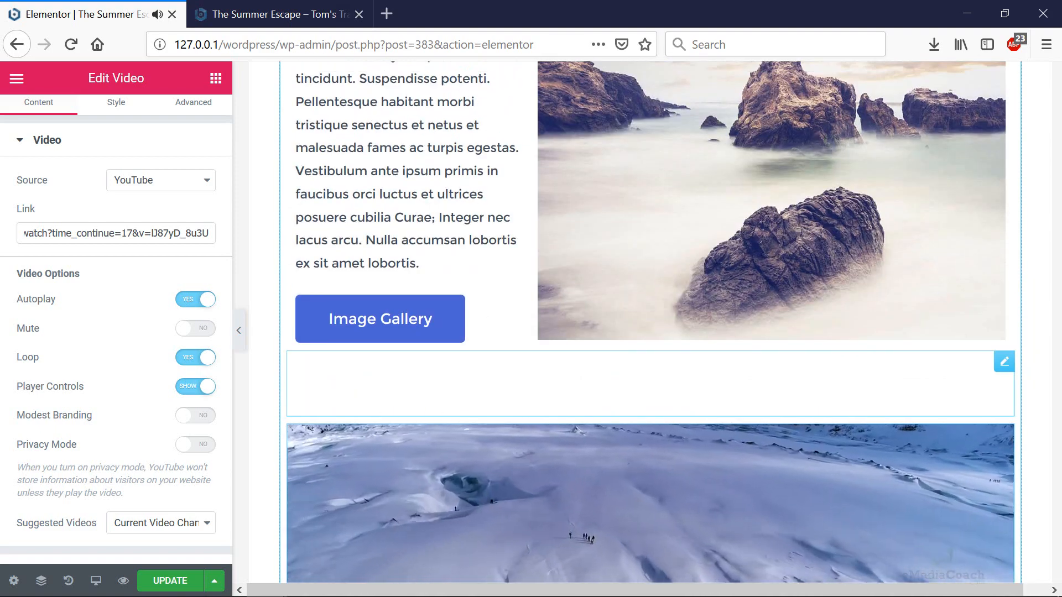
scroll(474, 504, up, 15)
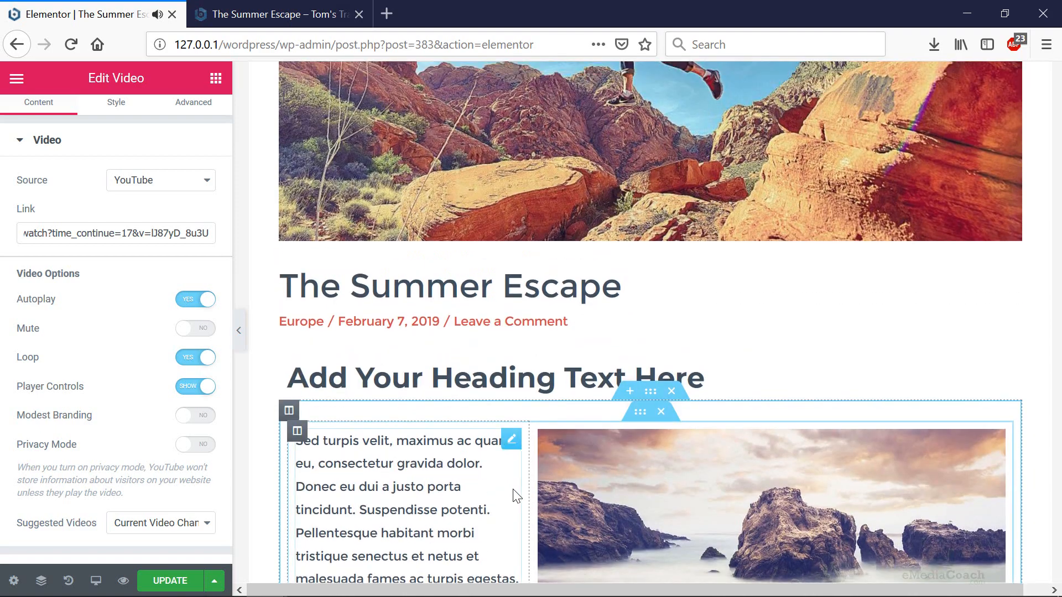
scroll(728, 305, down, 18)
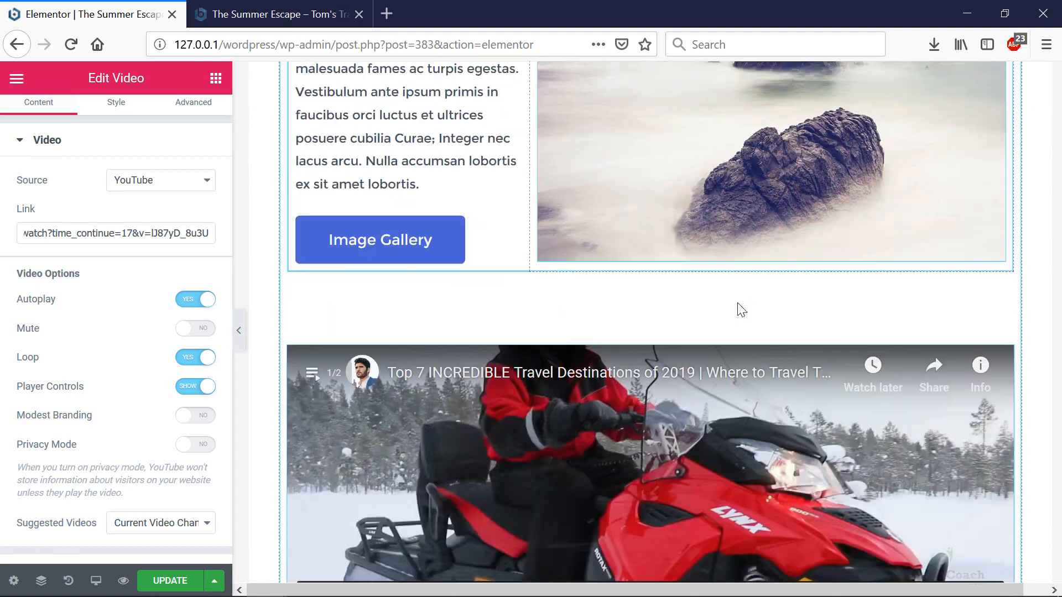
scroll(736, 308, up, 5)
scroll(701, 353, up, 15)
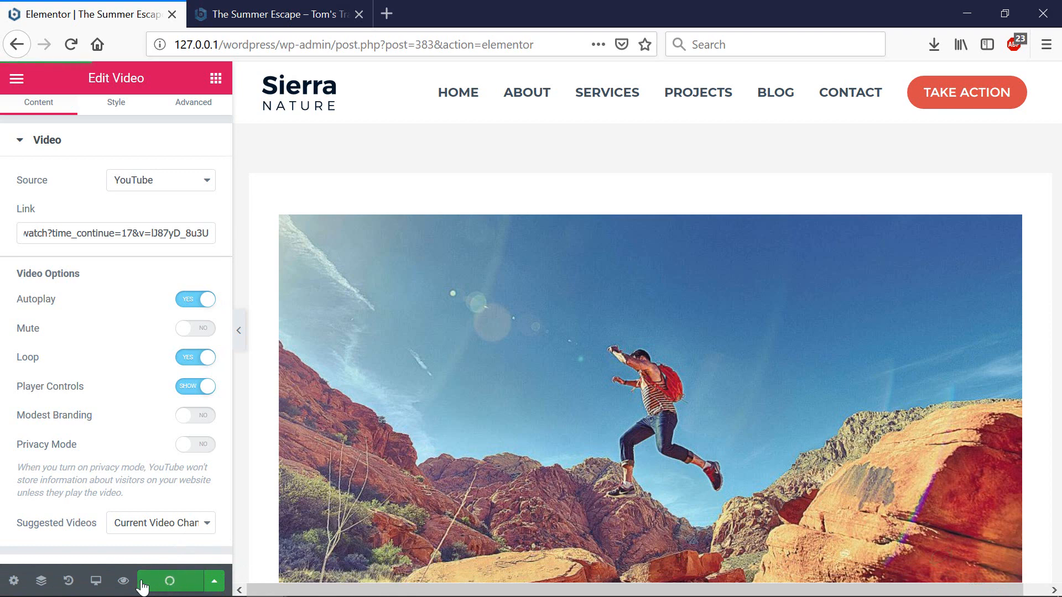
click(13, 580)
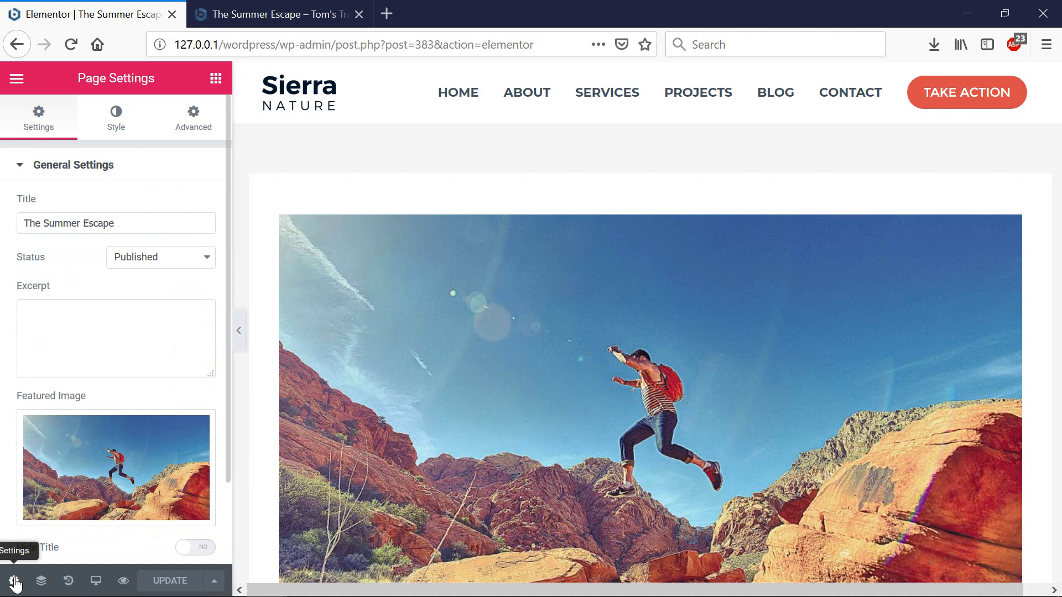
click(18, 80)
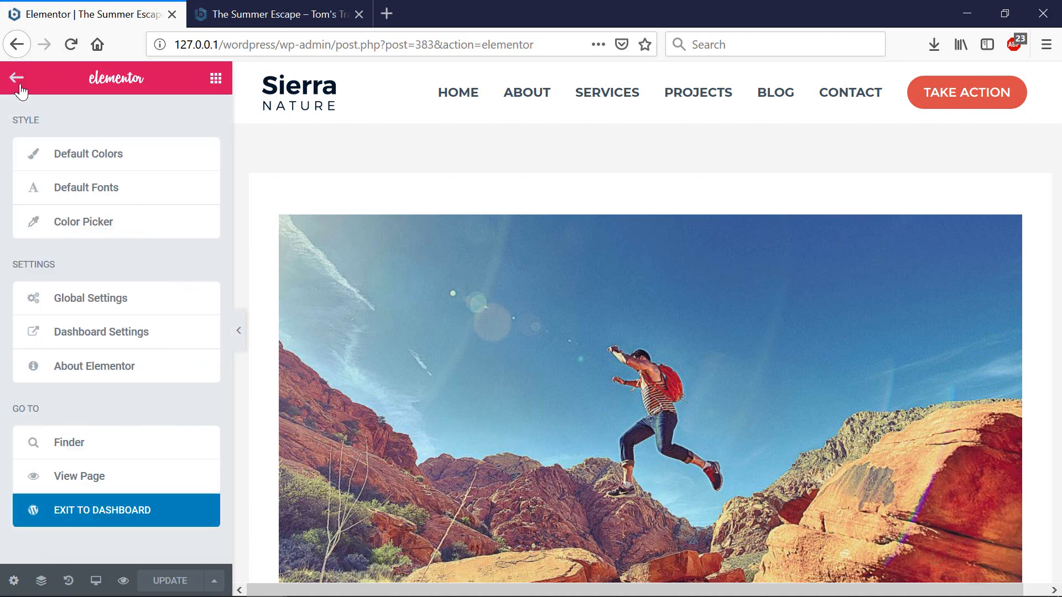
click(97, 480)
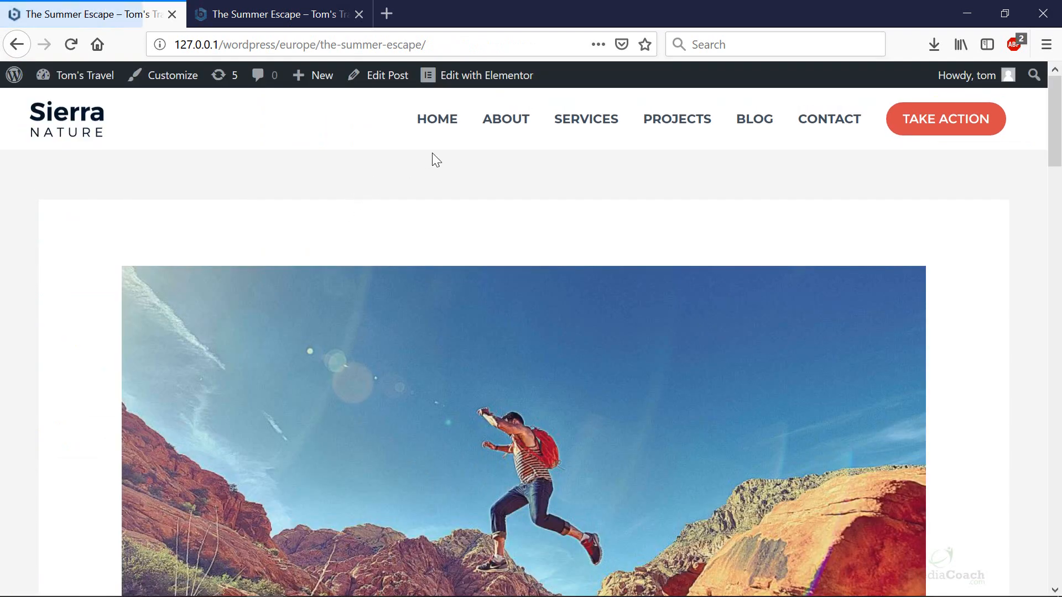
Step: Review the live post from the featured image down to the embedded video to check layout and autoplay
scroll(633, 210, down, 6)
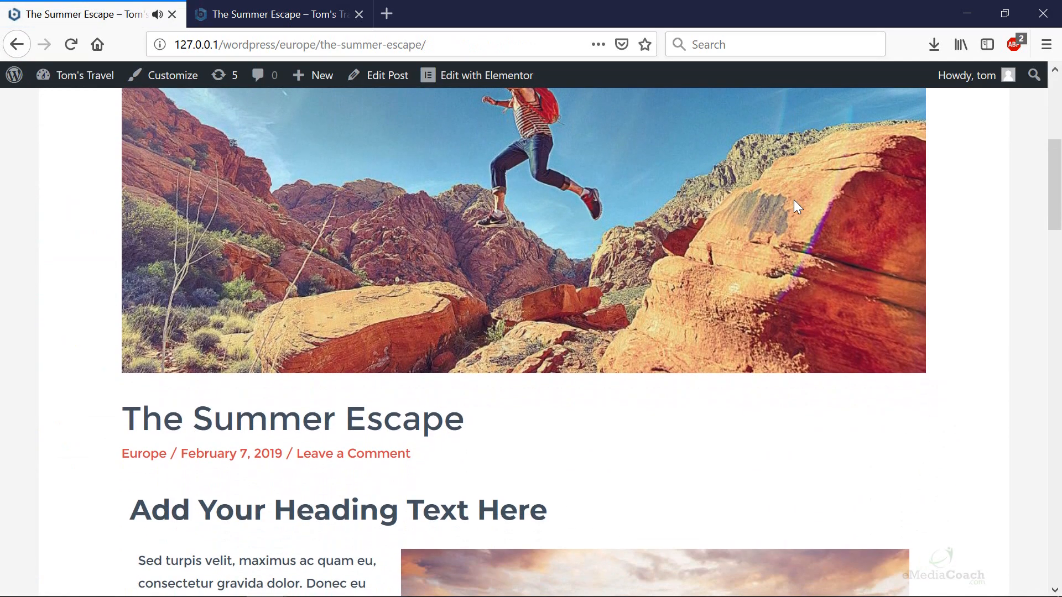
scroll(794, 200, down, 8)
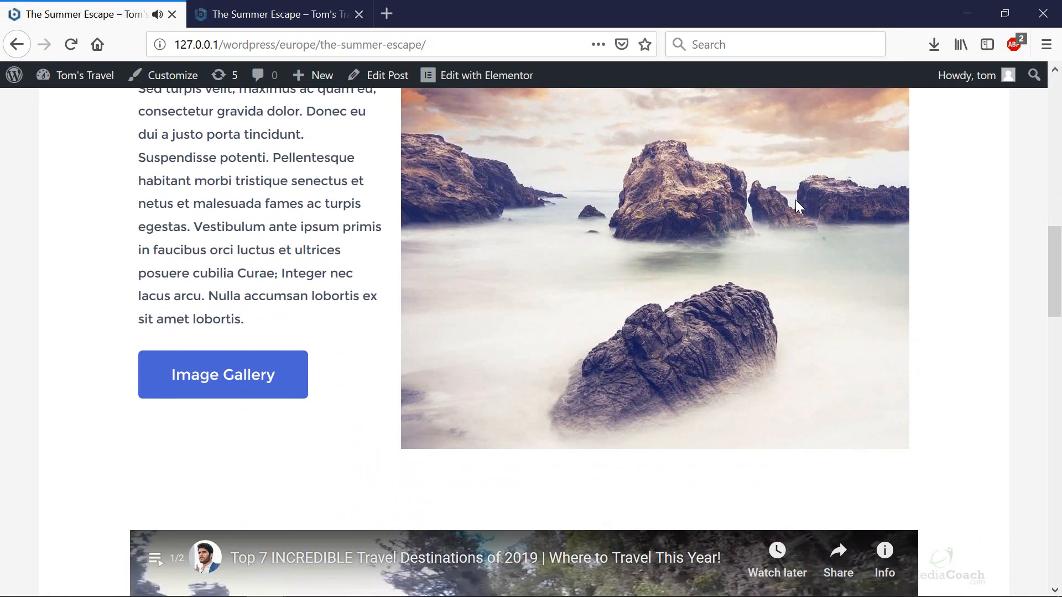
scroll(795, 200, down, 10)
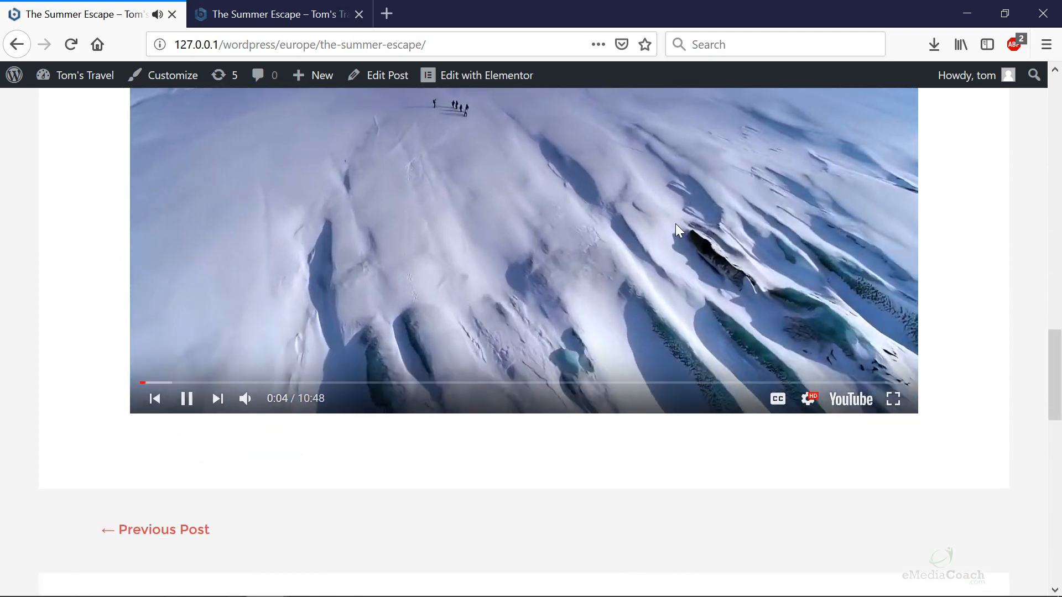
scroll(671, 233, up, 17)
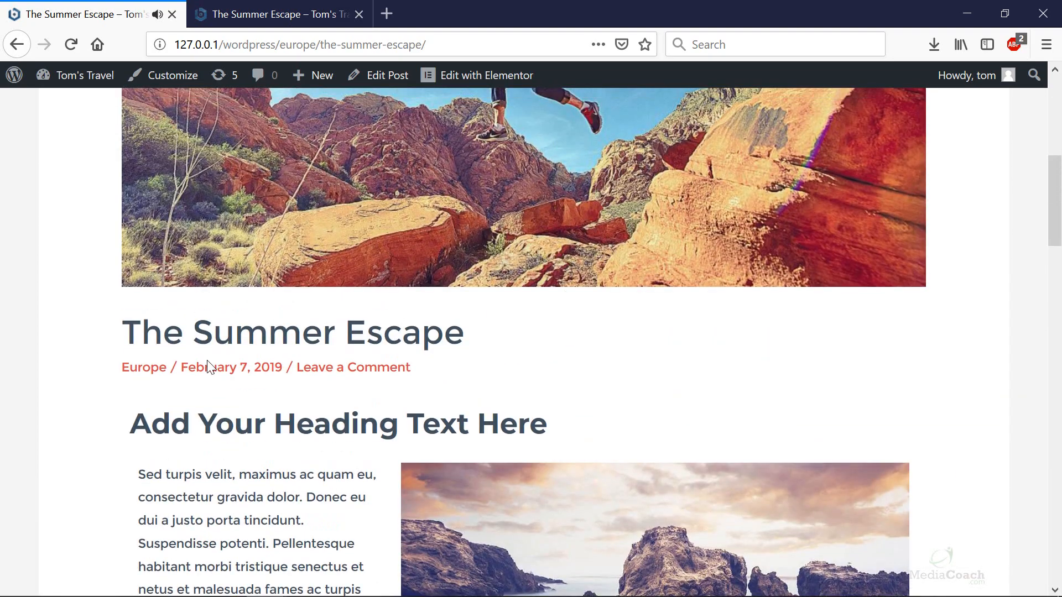
scroll(209, 366, down, 9)
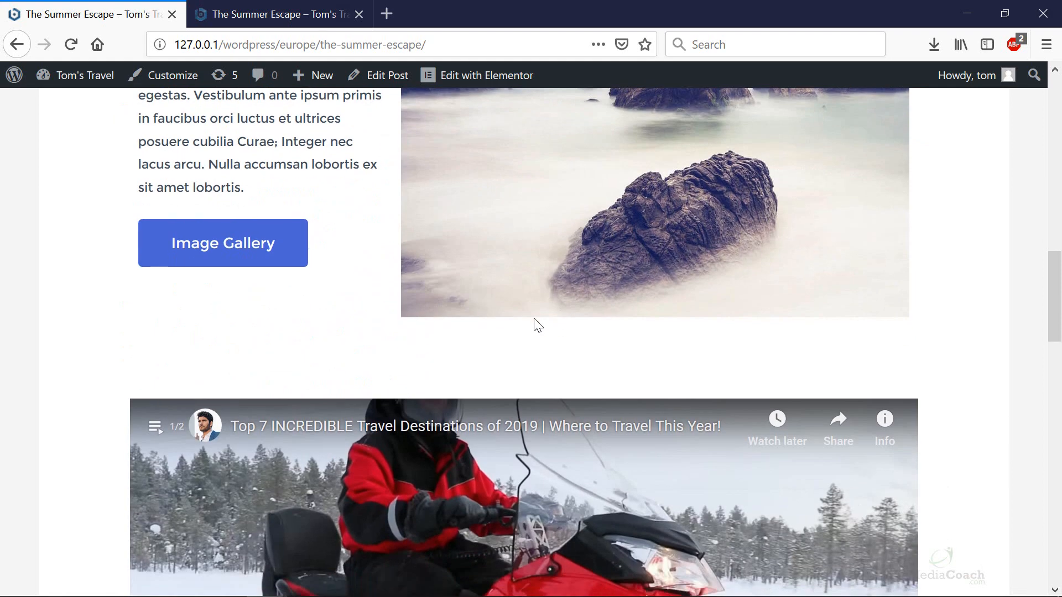
scroll(479, 240, down, 3)
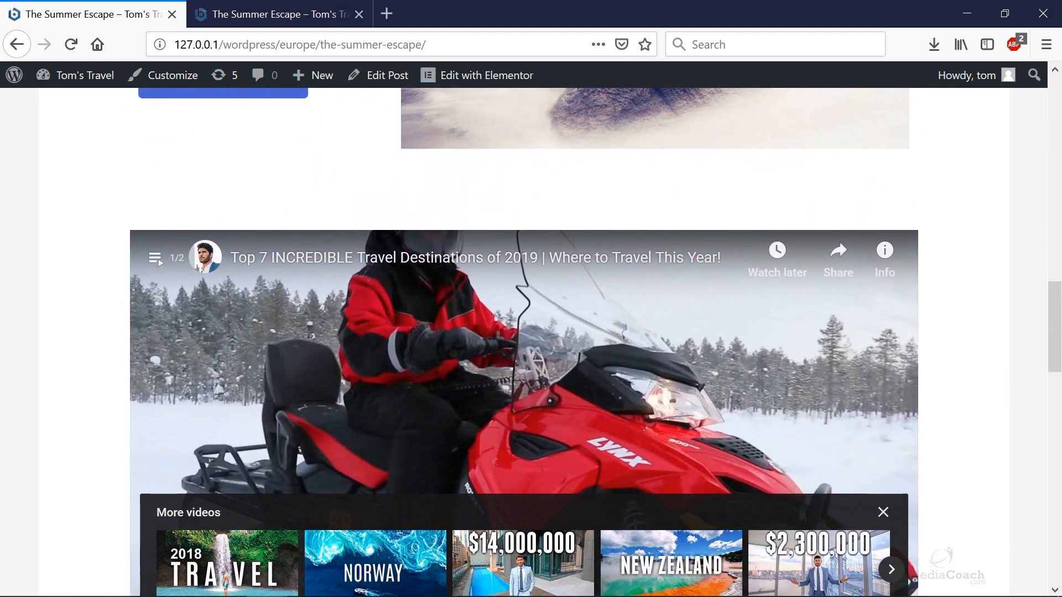
Step: Reopen the post for editing with Elementor and pause the autoplaying travel video
click(470, 67)
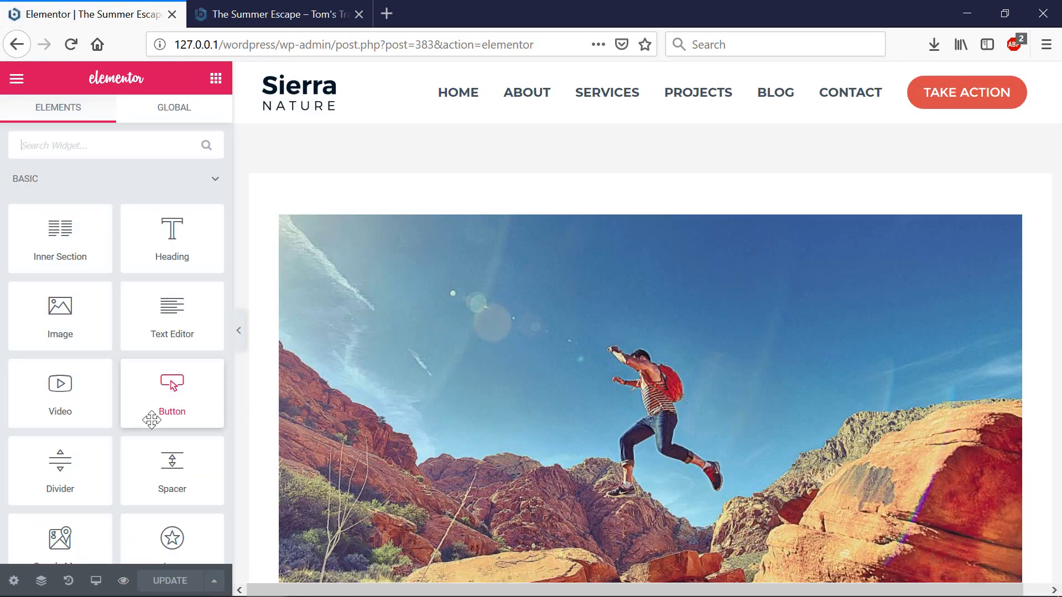
scroll(108, 415, down, 1)
scroll(107, 415, down, 1)
scroll(552, 383, down, 20)
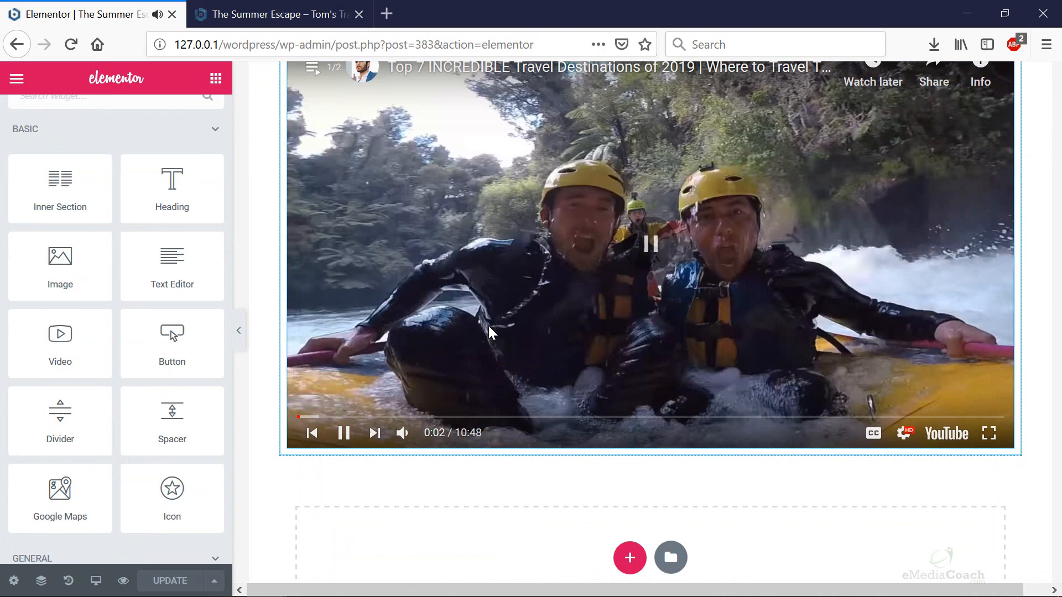
click(489, 332)
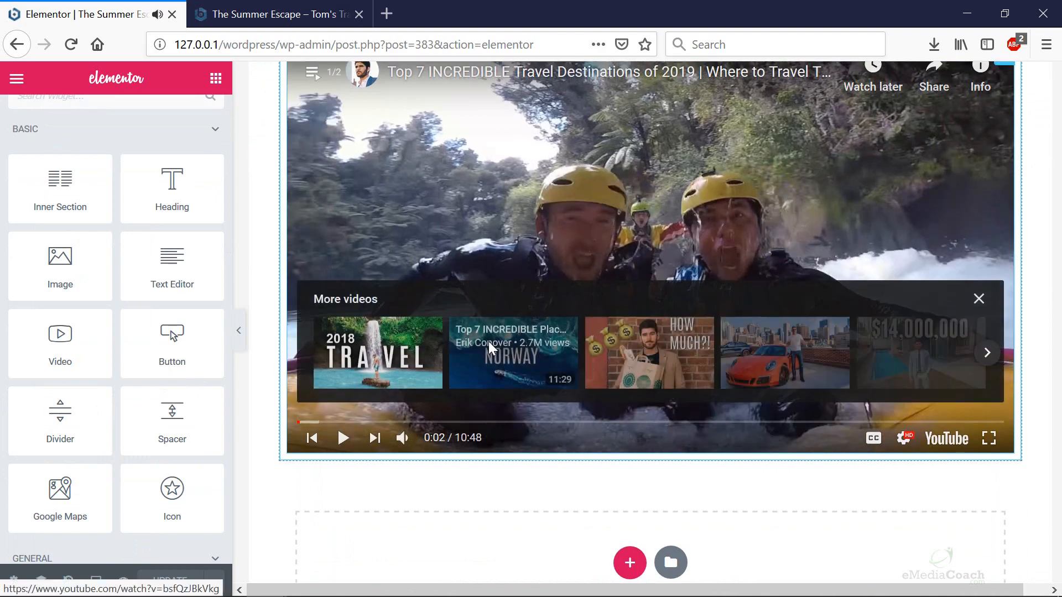
Step: Examine the available General widgets, including Image Gallery, Image Carousel, Testimonial, Accordion and Social Icons
scroll(481, 363, up, 15)
scroll(172, 397, down, 5)
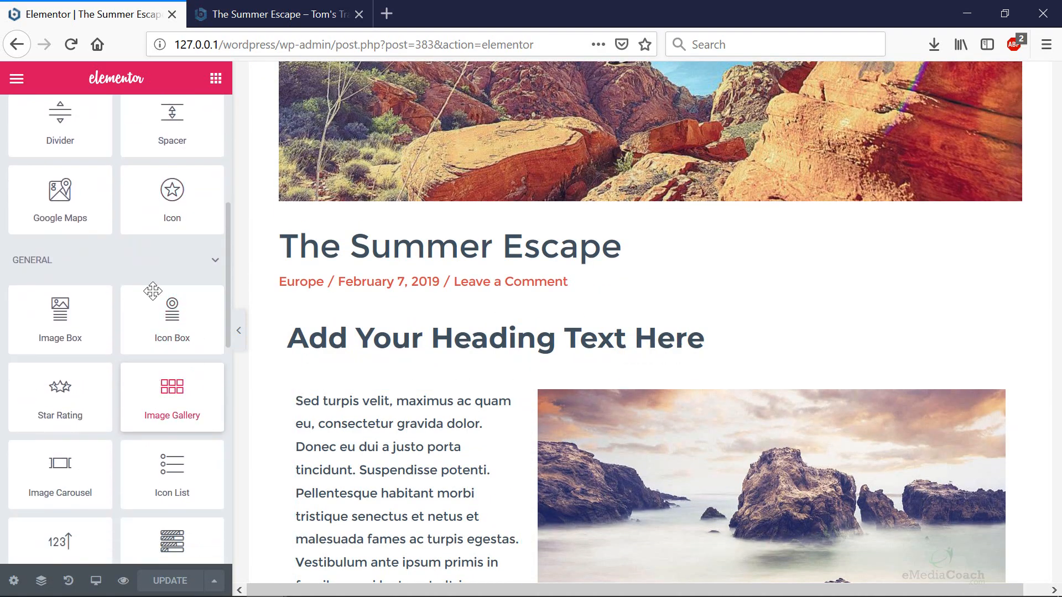
scroll(166, 376, down, 2)
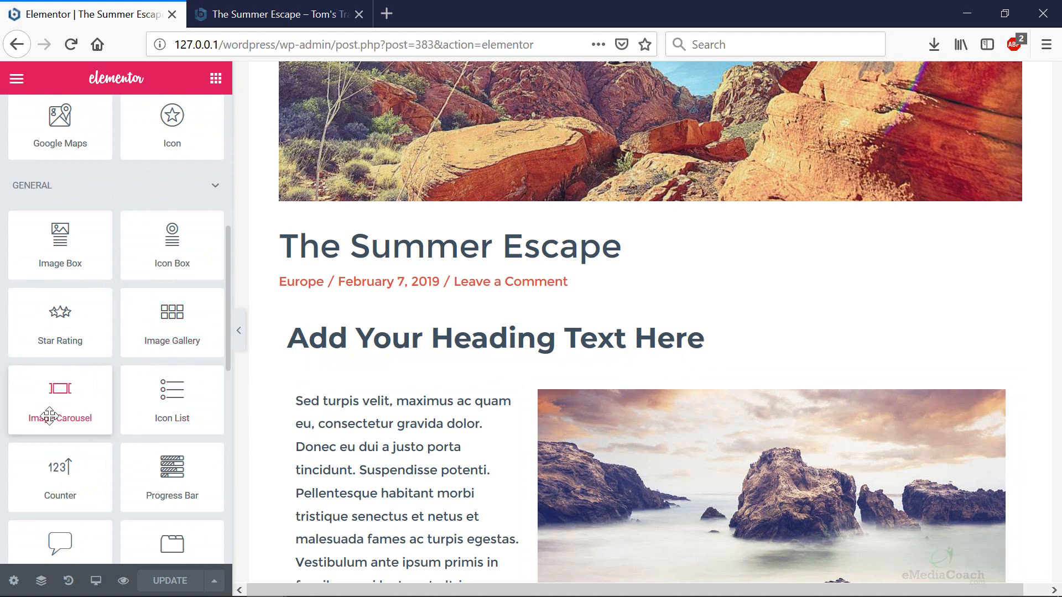
scroll(181, 335, down, 3)
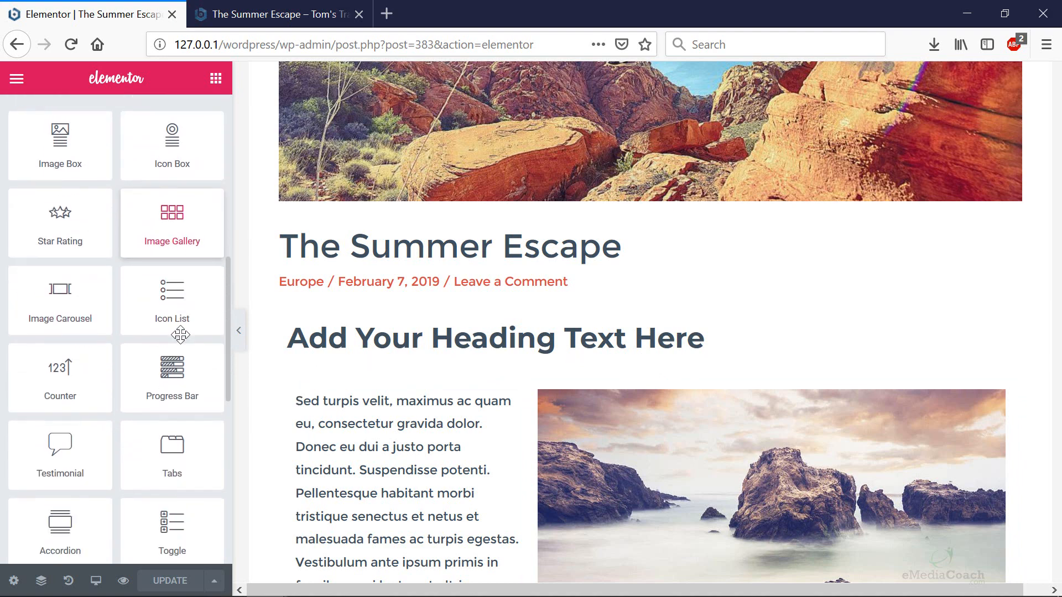
scroll(99, 383, down, 1)
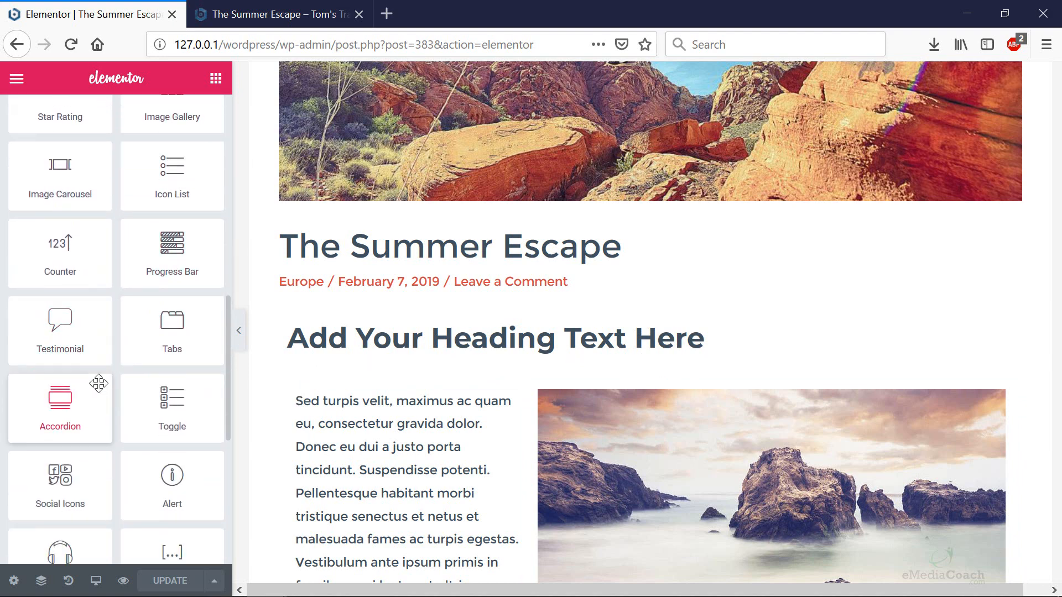
Step: Add a Social Icons widget directly below the post's heading and align the icons left
scroll(115, 394, down, 2)
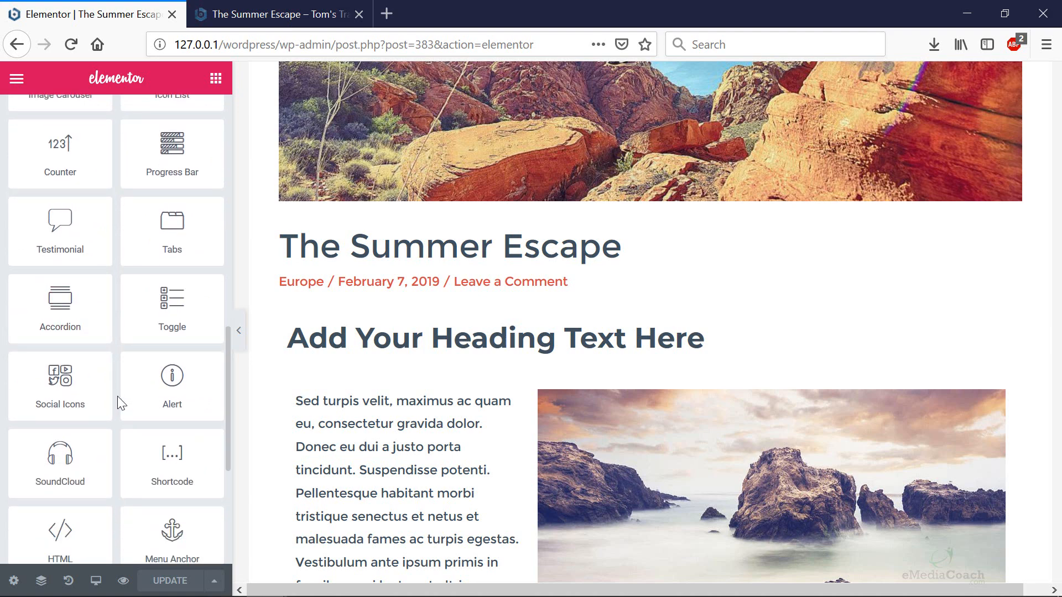
drag(58, 385, 495, 362)
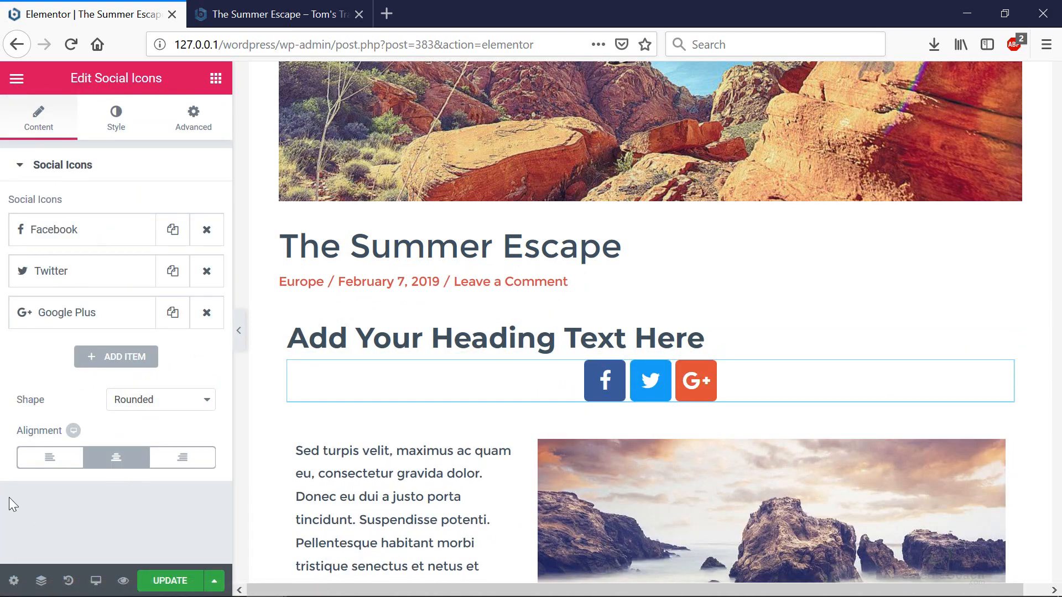
click(51, 464)
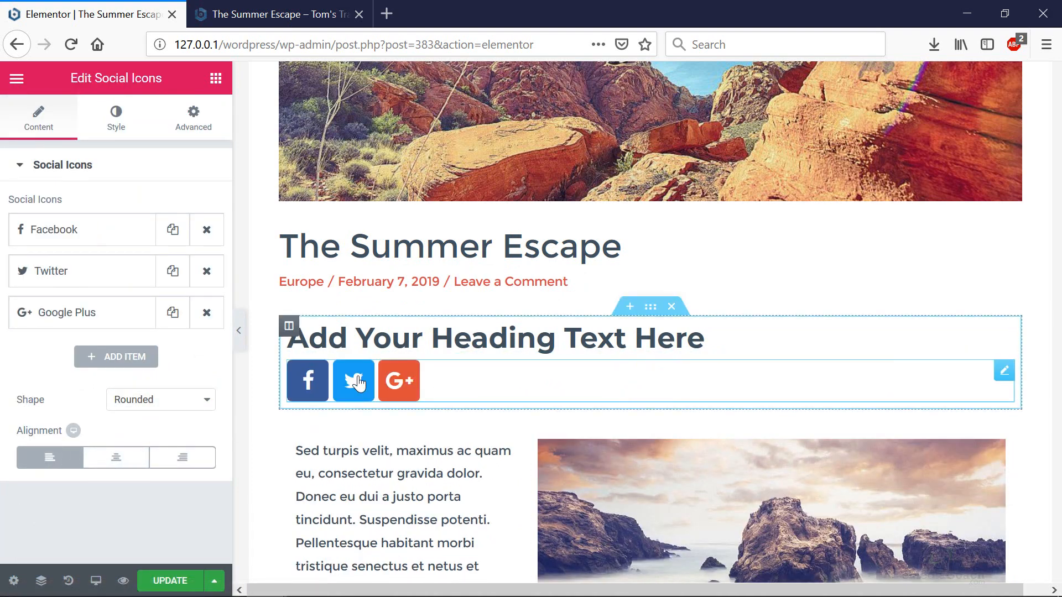
Step: Open the Facebook item of the social icons to examine its icon and link settings
click(1007, 376)
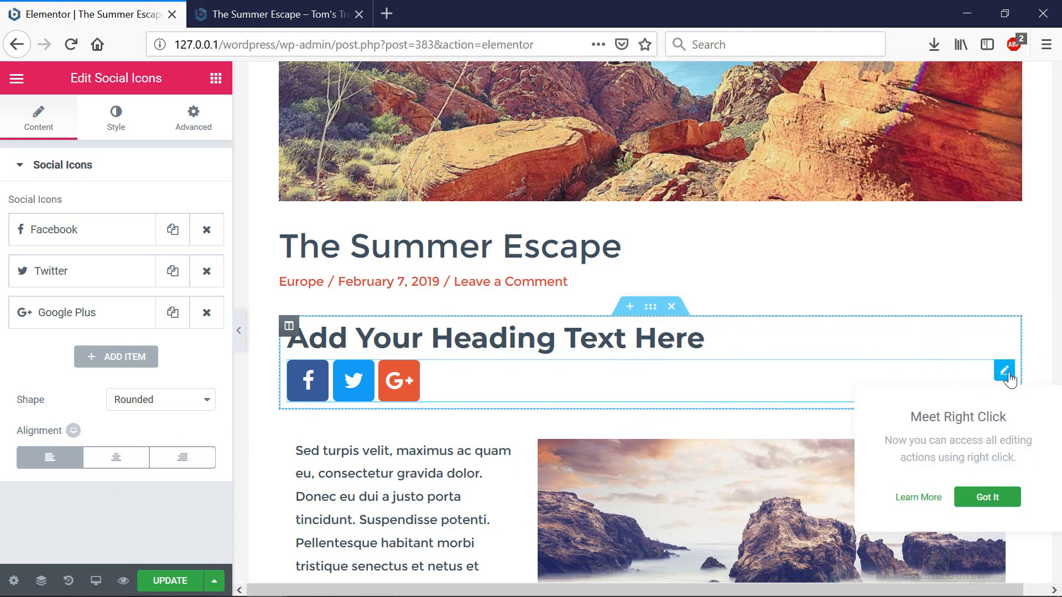
click(119, 243)
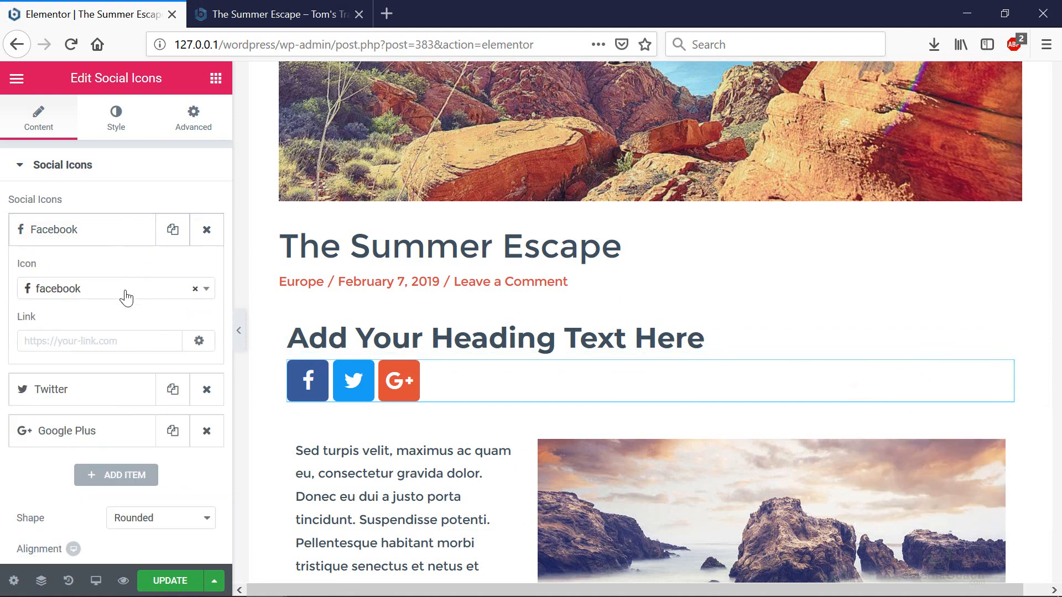
click(91, 341)
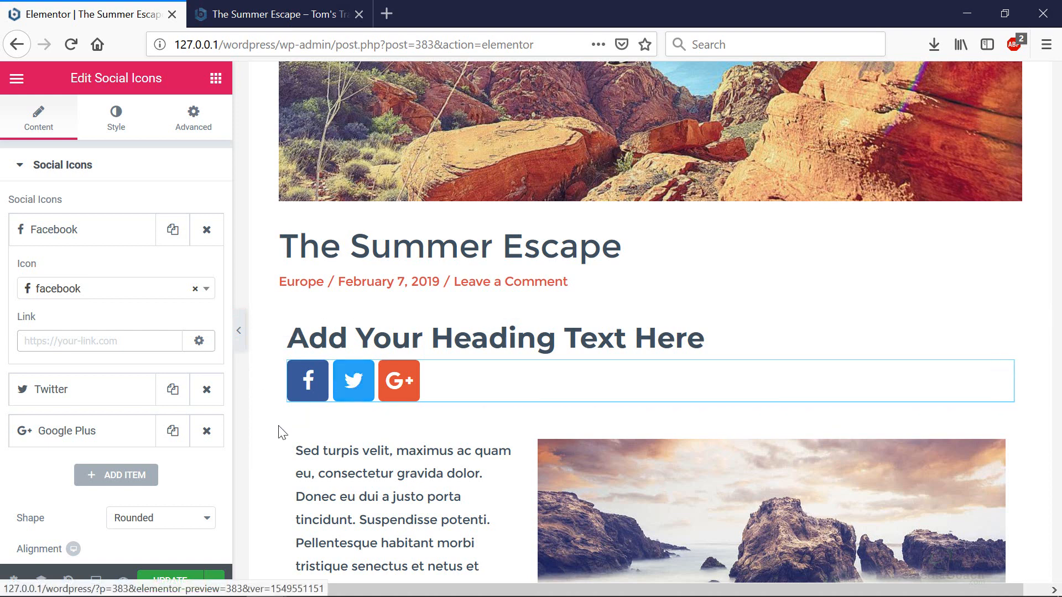
Step: Add a new social icon item set to youtube and remove the Google Plus item
click(138, 477)
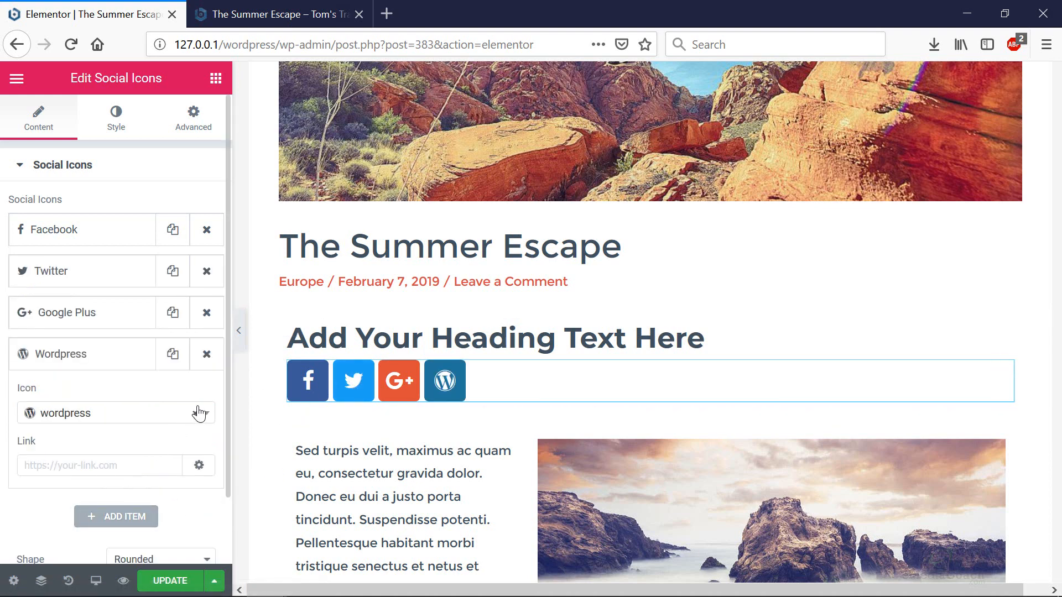
click(212, 419)
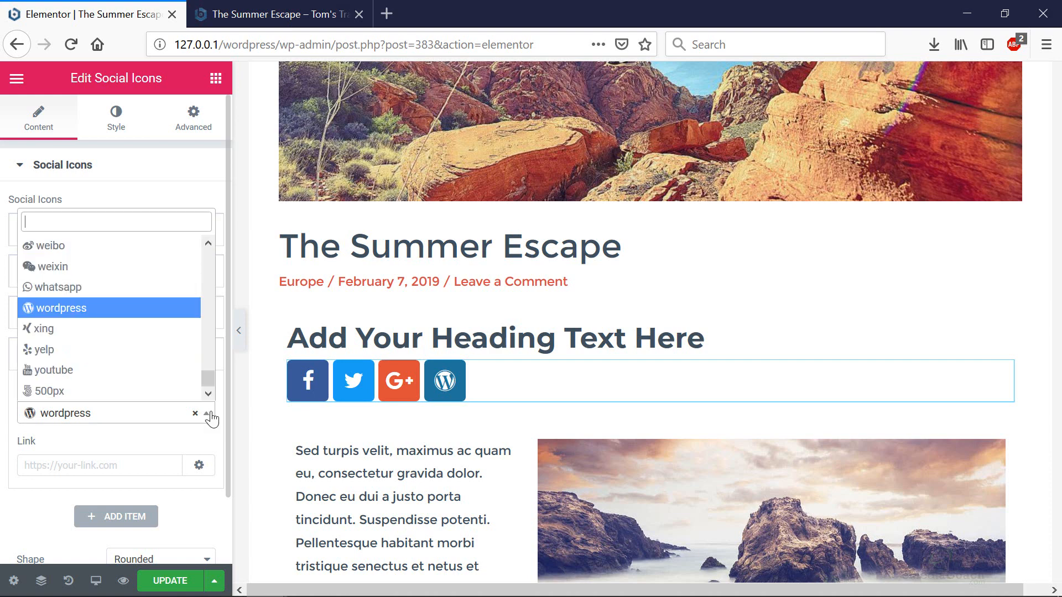
click(124, 373)
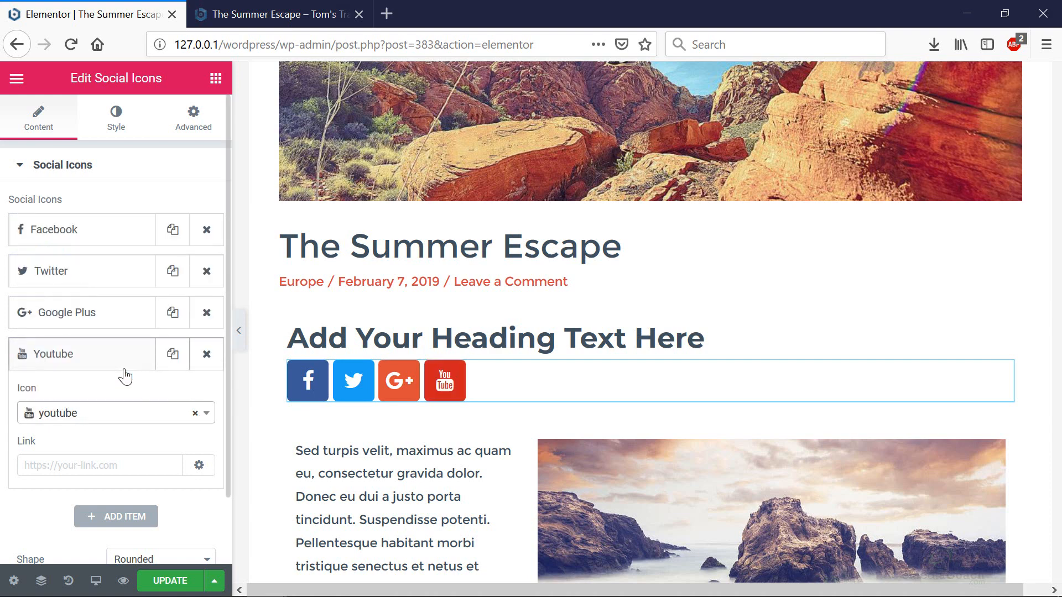
click(213, 315)
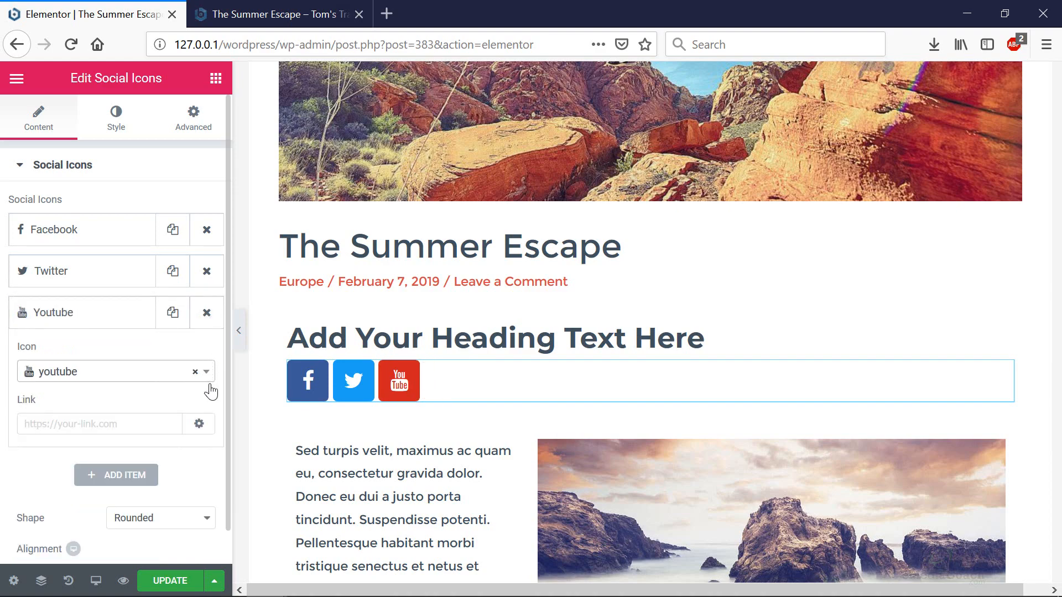
Step: Check the post's layout from the video up to the header and save the update with the new social icons
scroll(599, 416, down, 15)
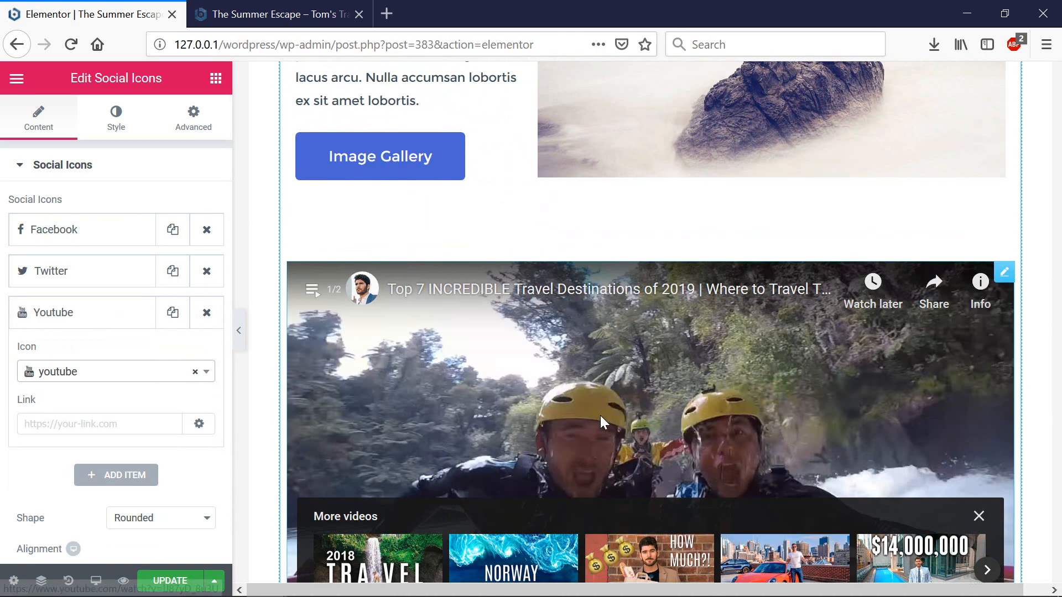
scroll(603, 423, up, 15)
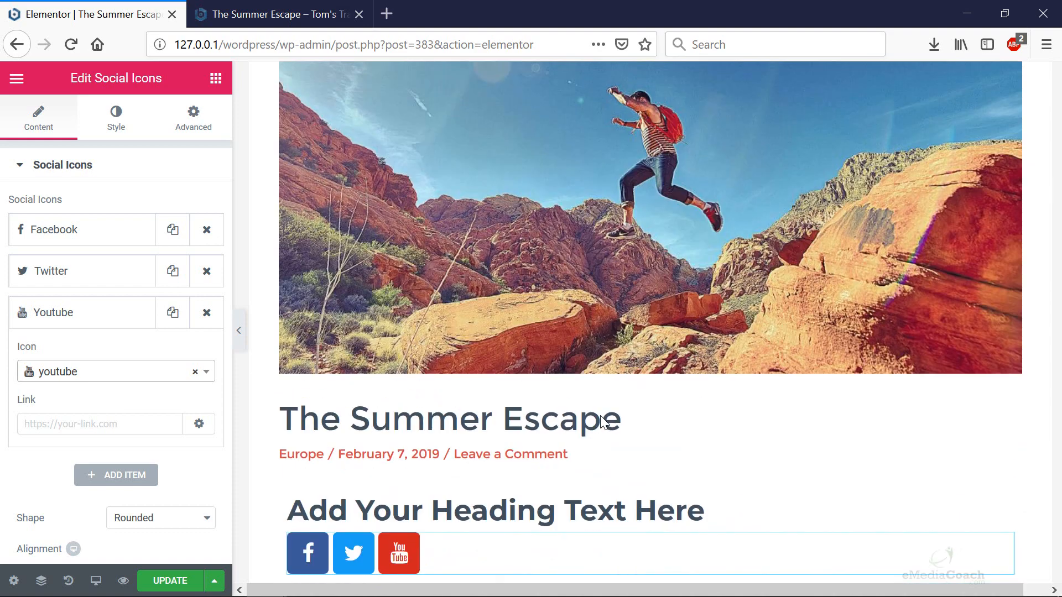
scroll(603, 421, up, 5)
click(197, 582)
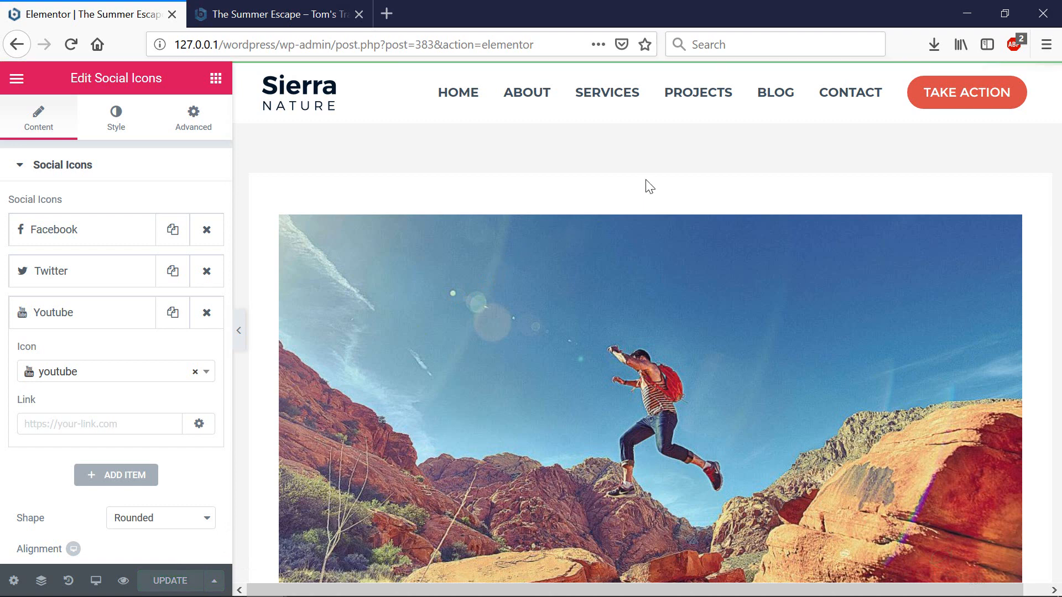
Step: Exit the Elementor editor to the post's WordPress dashboard page
click(769, 93)
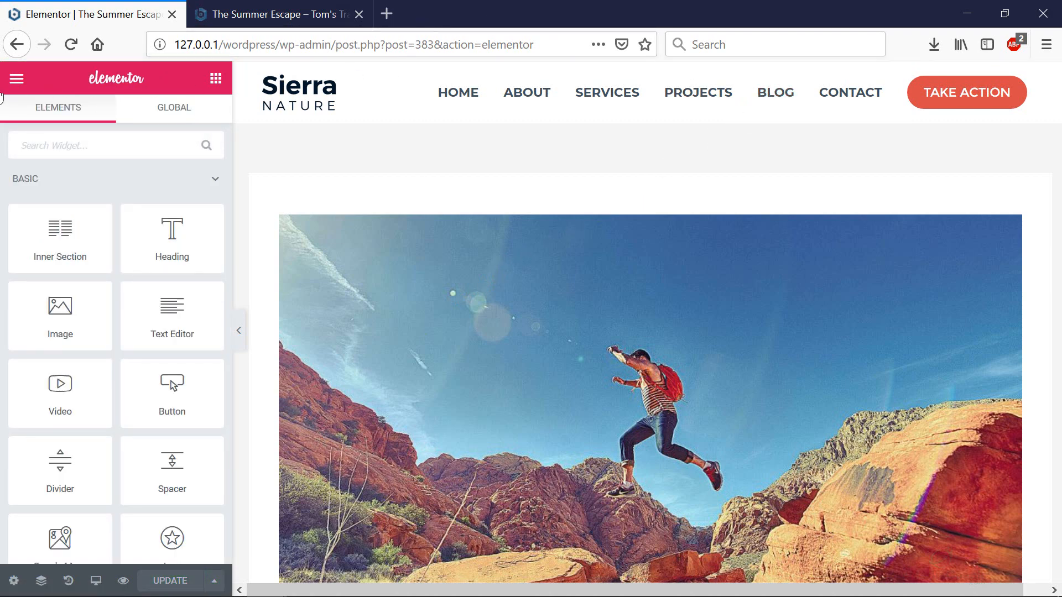
click(12, 84)
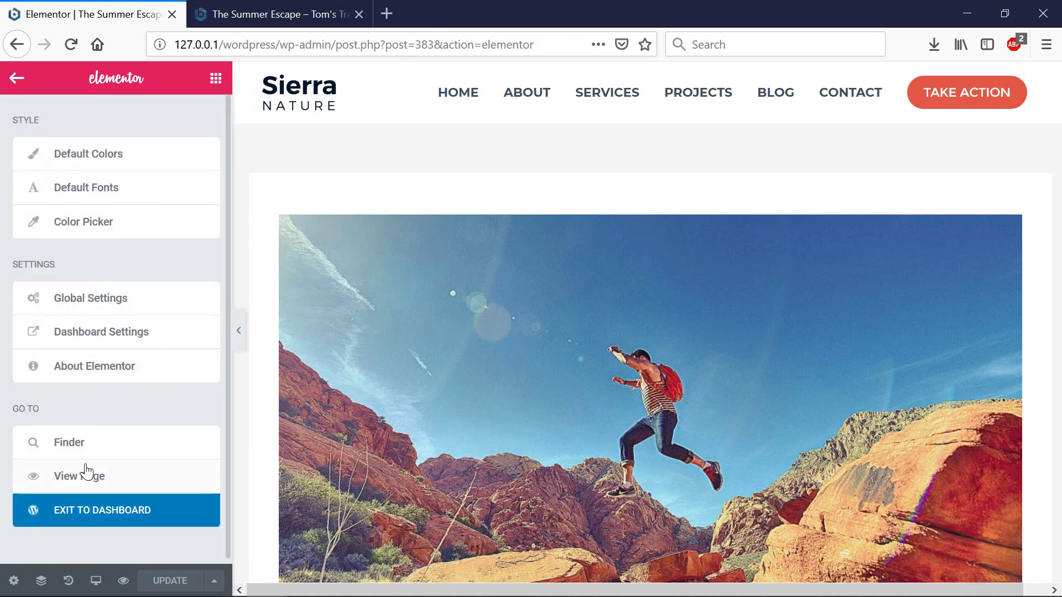
click(84, 518)
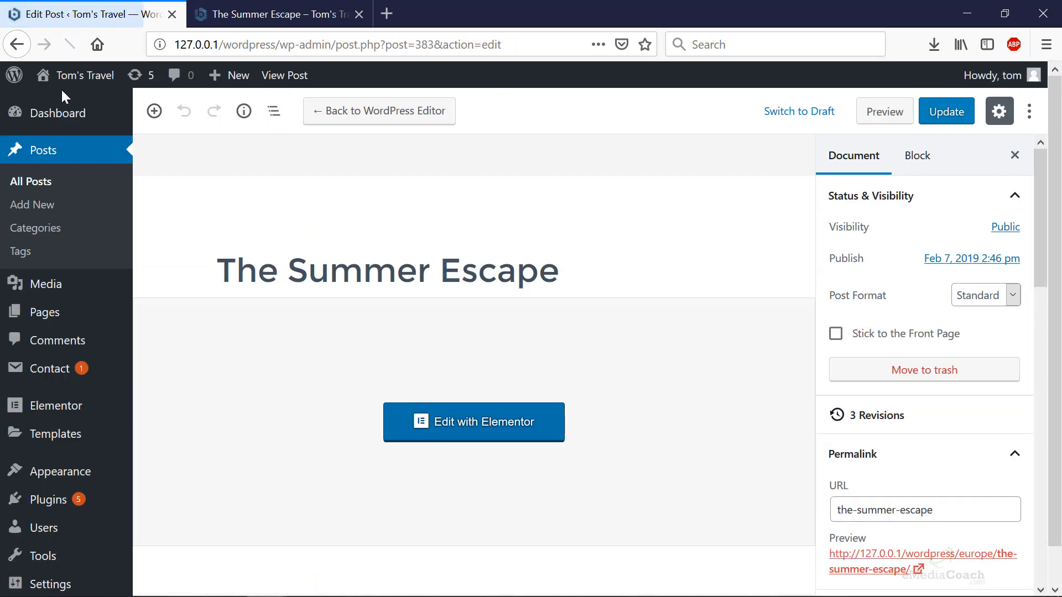
Step: Open the travel site's front end in a new private window
mouse_move(69, 81)
right_click(72, 110)
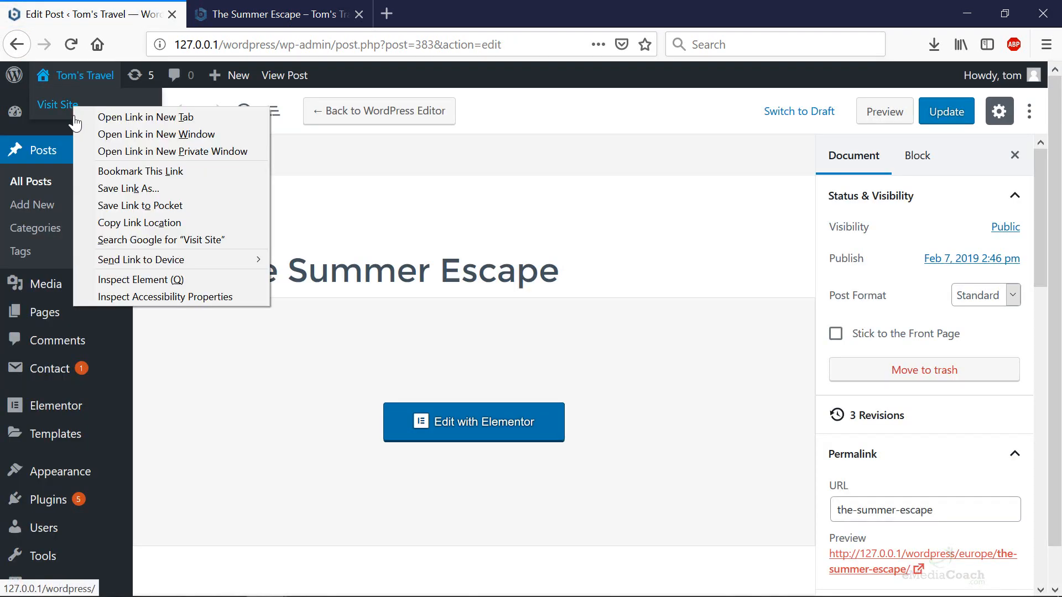
click(111, 142)
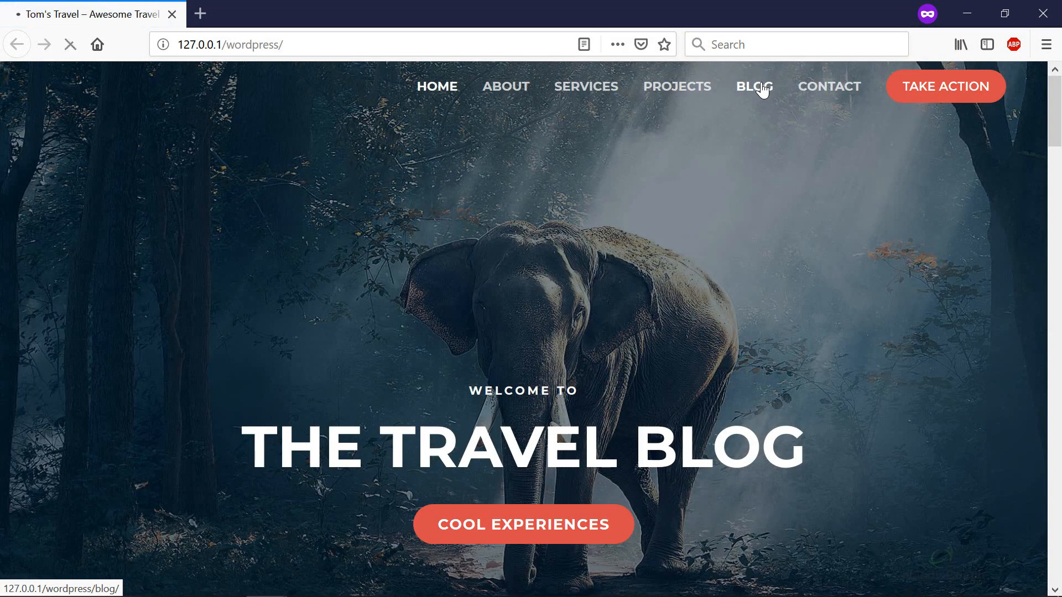
Step: Open the site's Blog page and look through the post listings for "The Summer Escape"
click(762, 89)
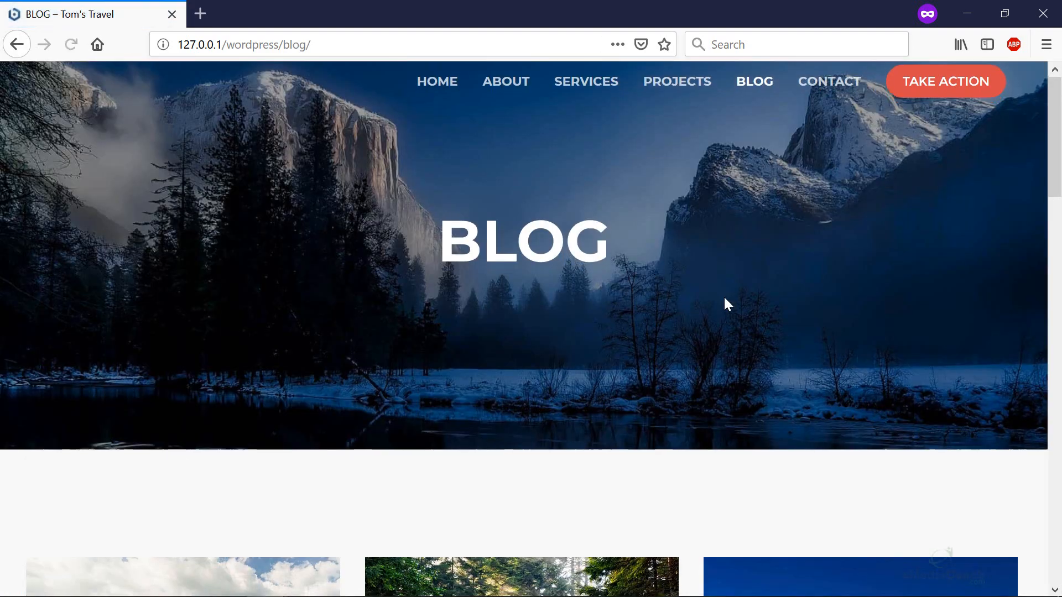
scroll(724, 301, down, 10)
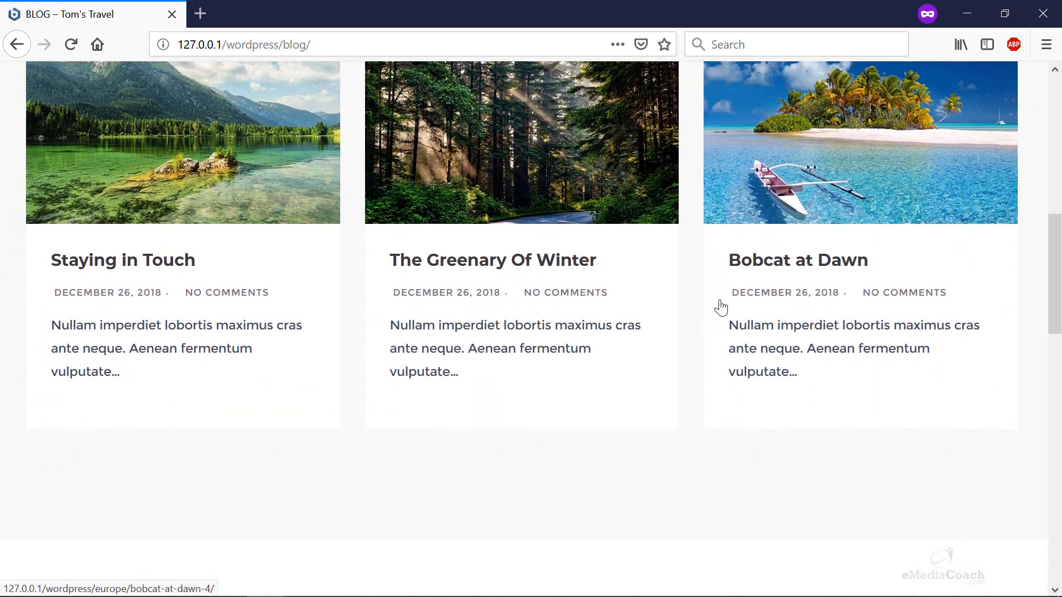
scroll(720, 307, down, 8)
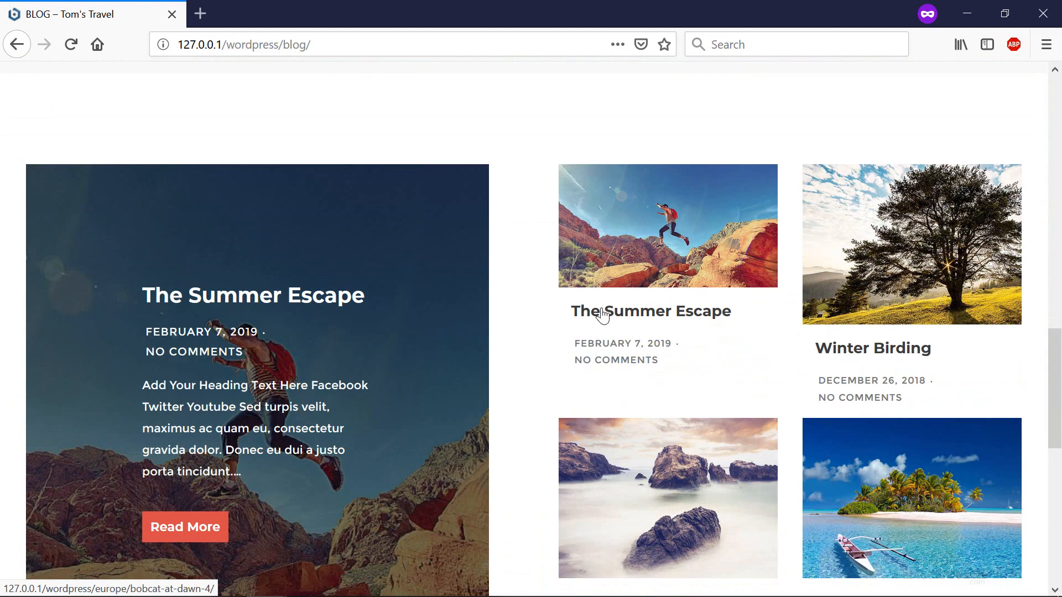
scroll(650, 317, up, 5)
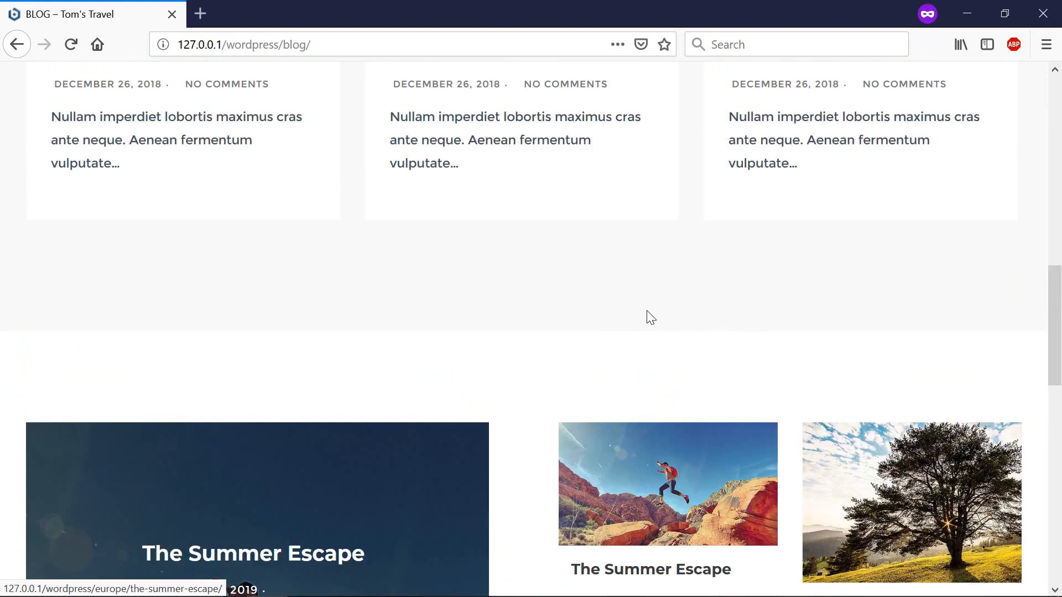
scroll(650, 318, up, 9)
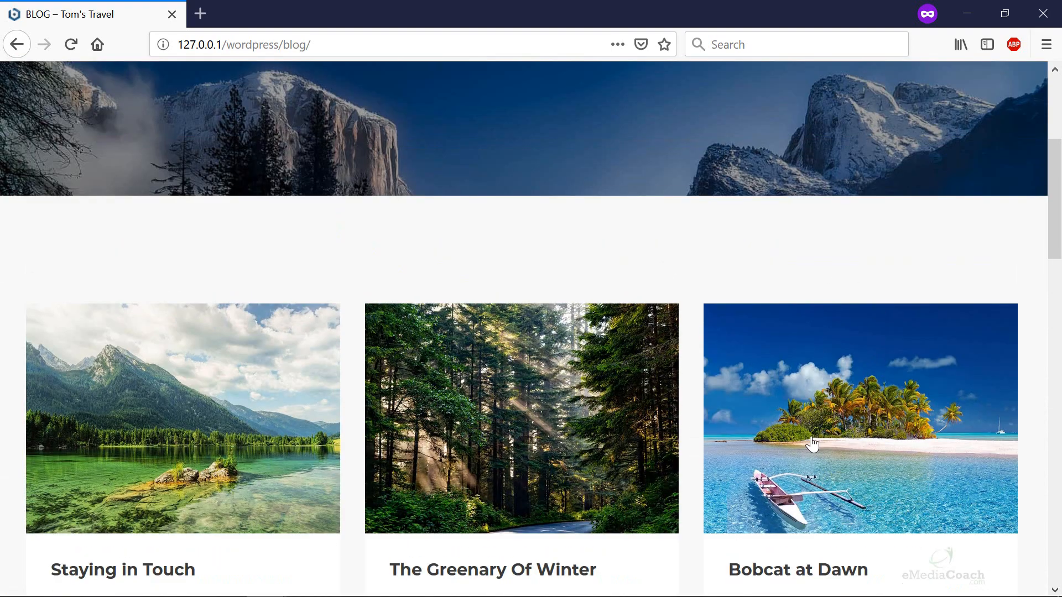
scroll(811, 443, down, 15)
scroll(533, 350, up, 2)
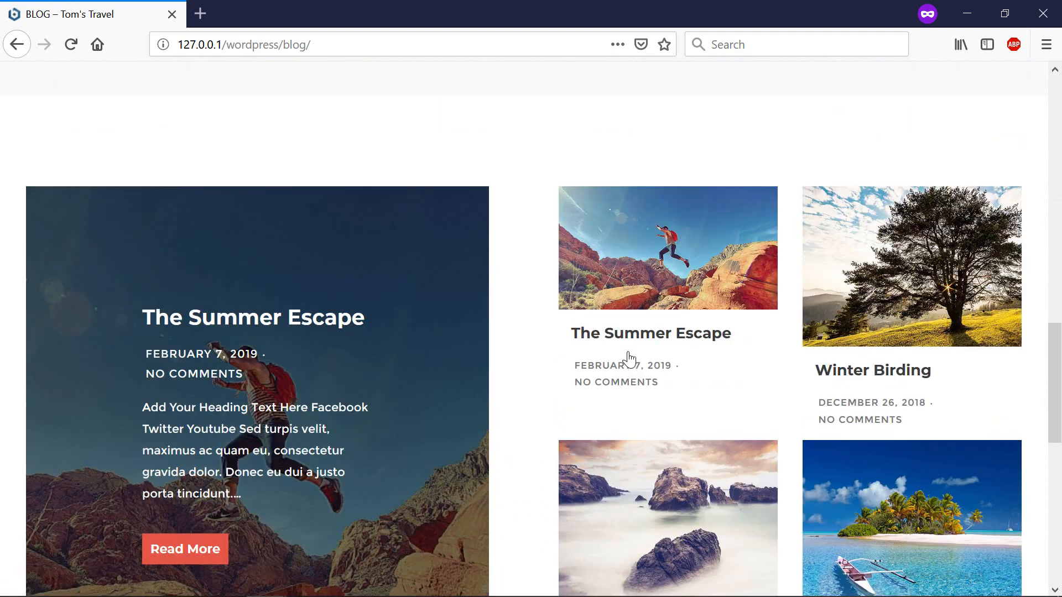
scroll(629, 360, up, 1)
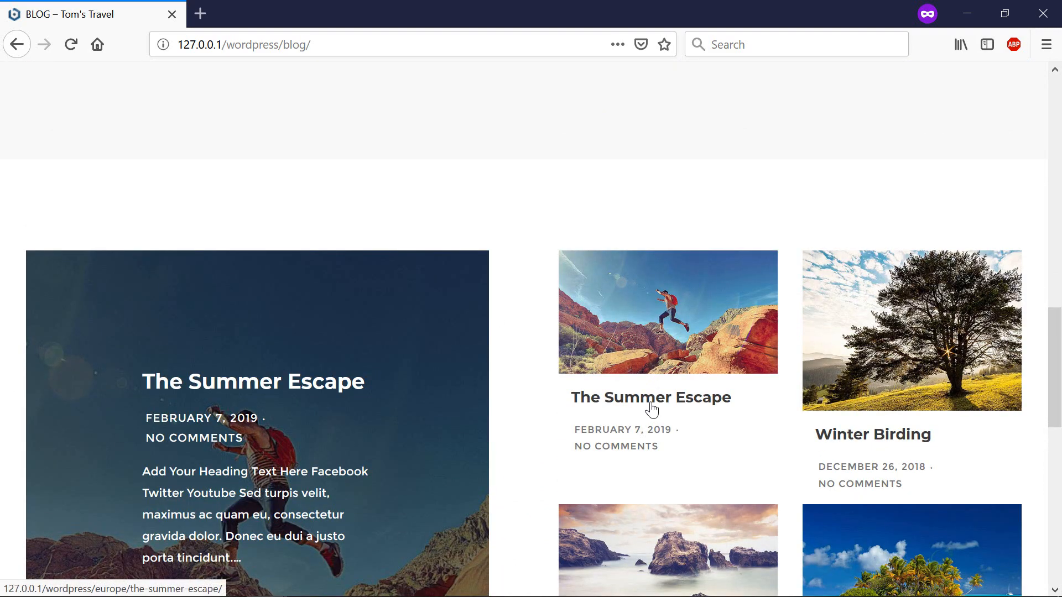
Step: Open "The Summer Escape" from the blog listing and review its social icons, text, image and embedded video
click(651, 409)
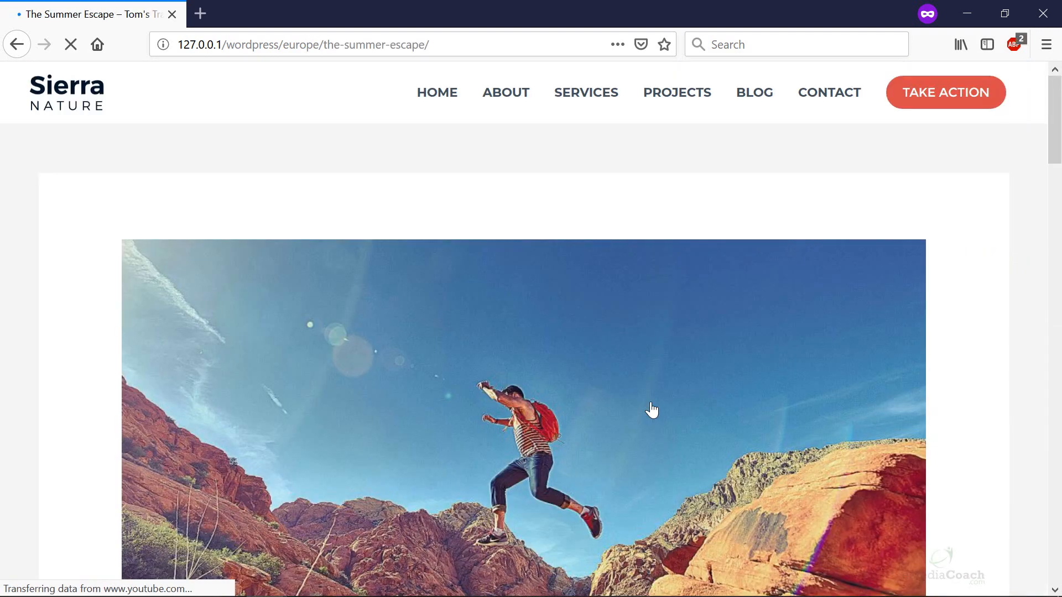
scroll(650, 404, down, 4)
scroll(651, 403, down, 2)
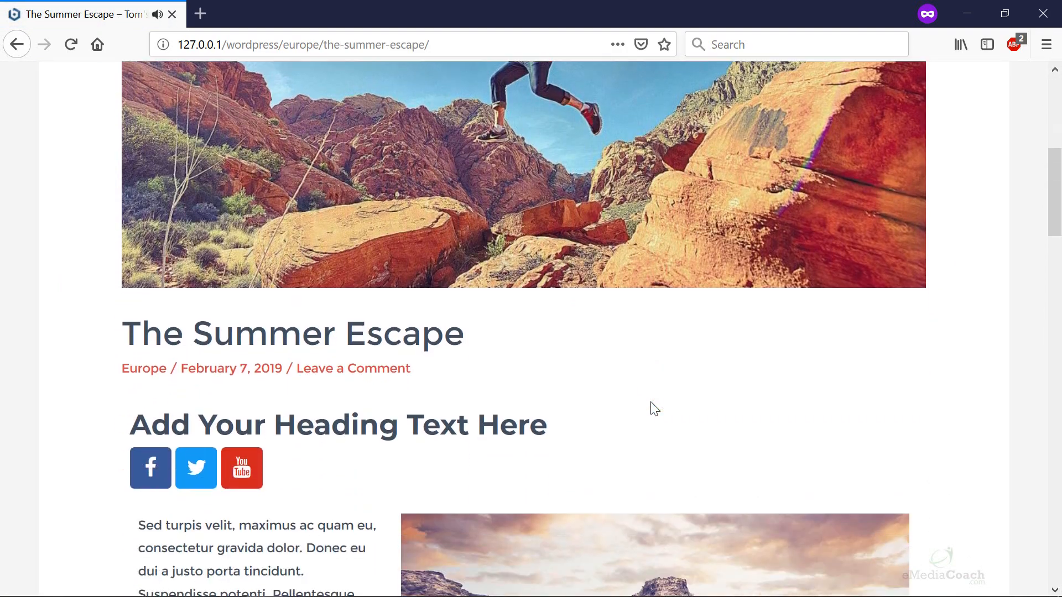
scroll(647, 407, down, 15)
click(600, 106)
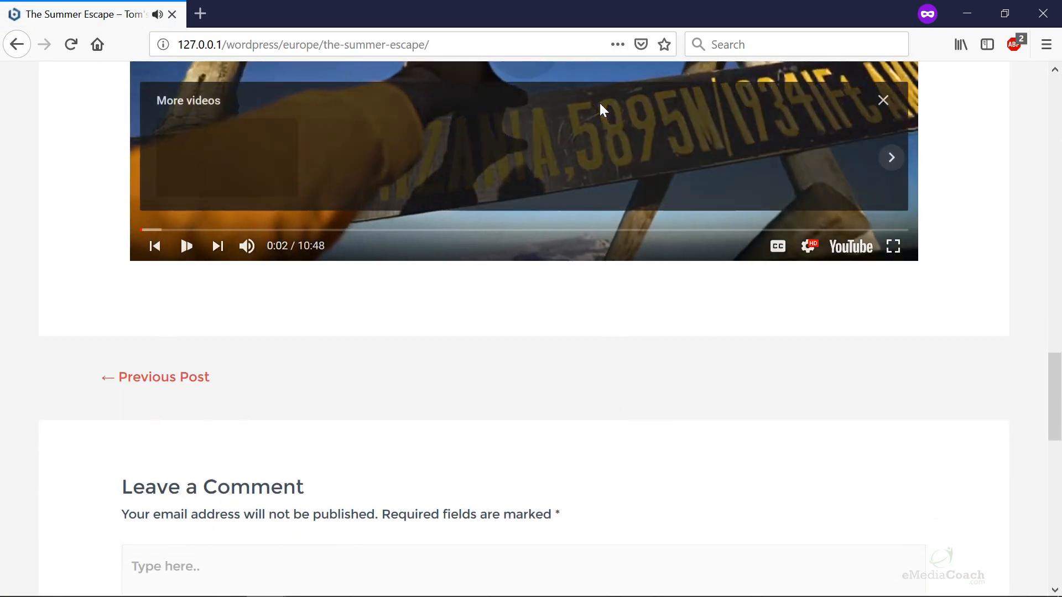
scroll(554, 338, up, 4)
scroll(566, 347, up, 8)
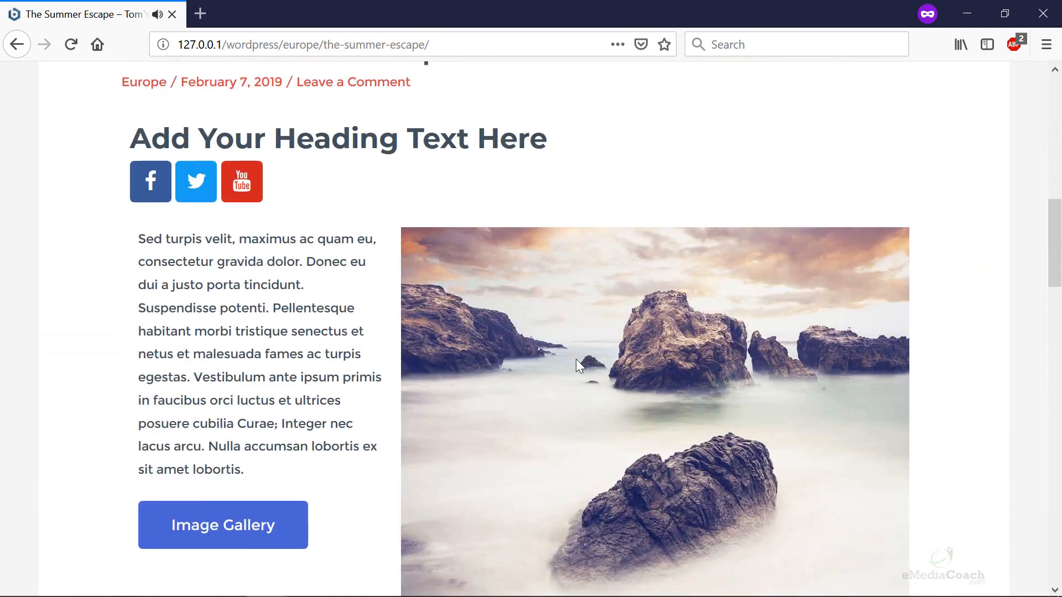
scroll(576, 358, up, 6)
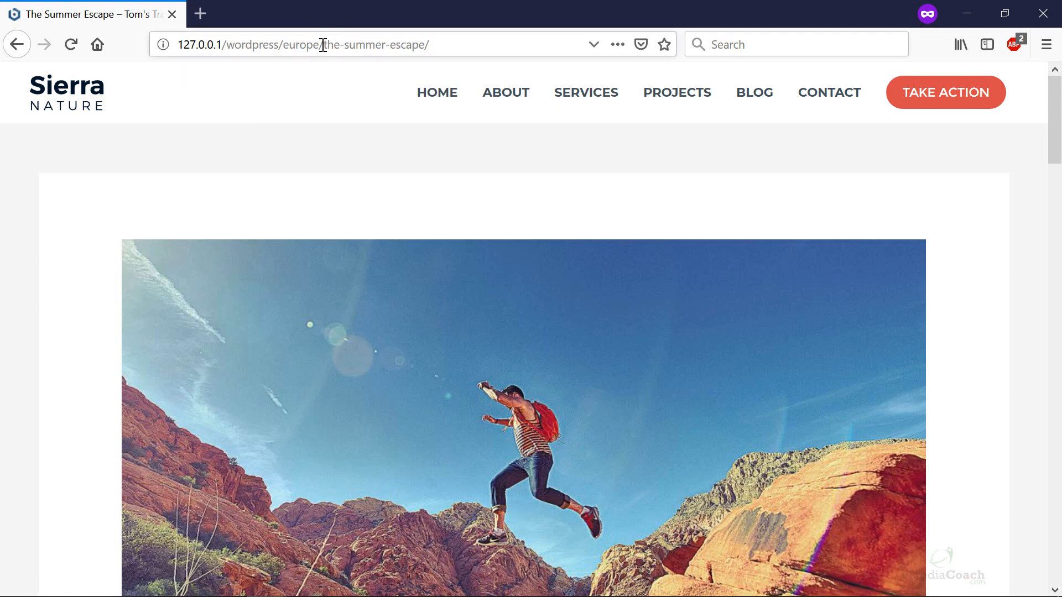
Step: Load the Europe category archive at 127.0.0.1/wordpress/europe/ and look through its listed posts
drag(323, 44, 824, 52)
key(BackSpace)
key(ctrl+shift+i)
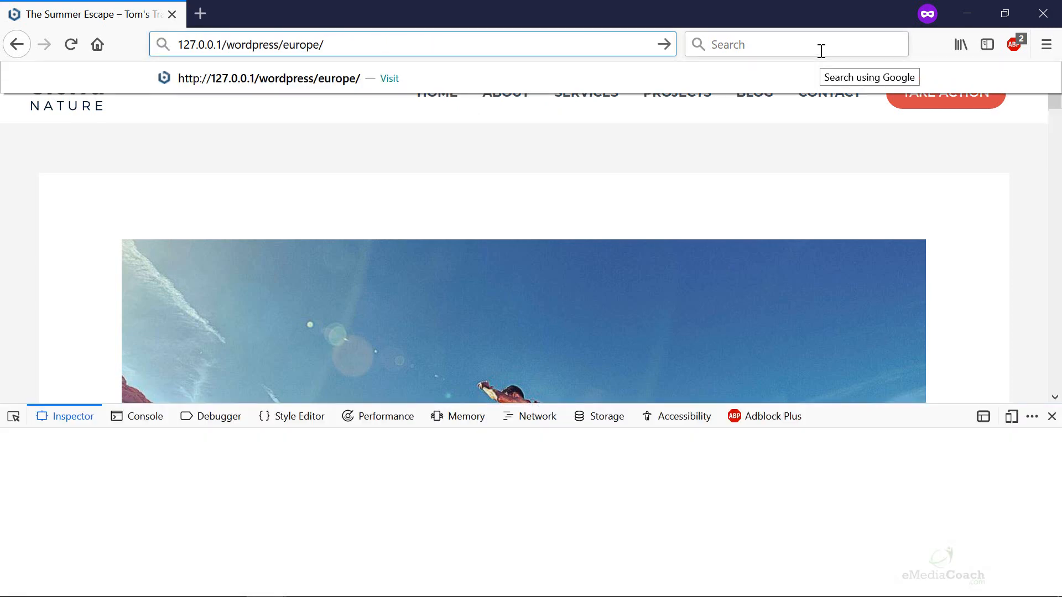
key(Return)
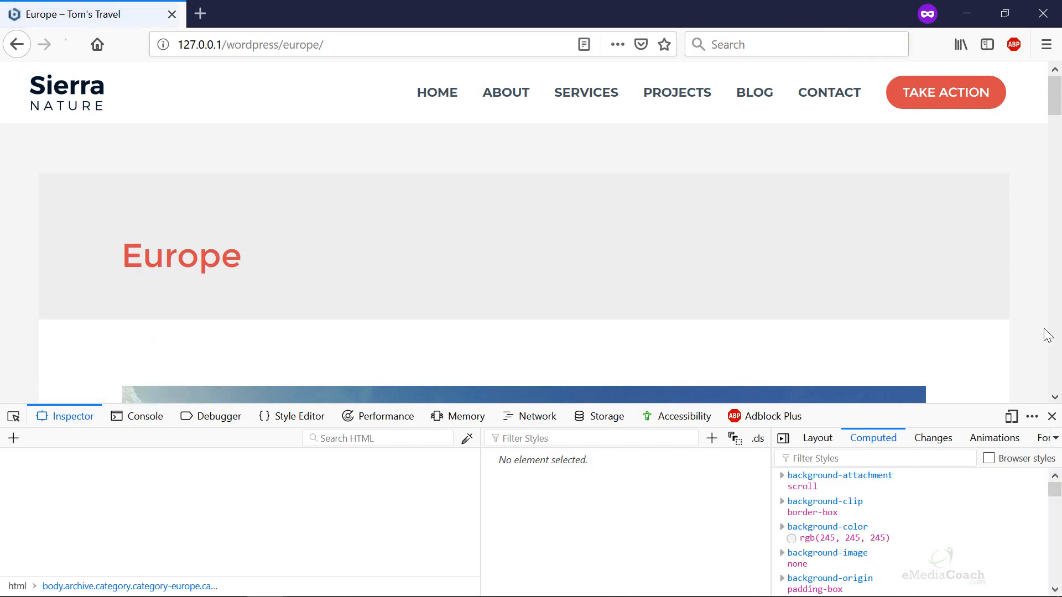
click(1051, 416)
scroll(758, 332, down, 5)
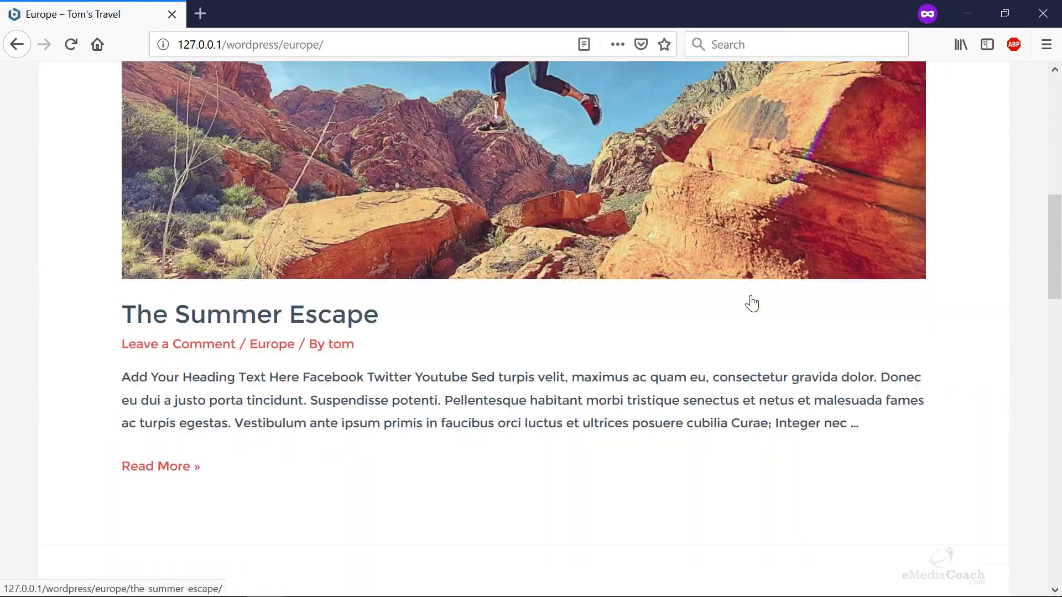
scroll(751, 303, down, 15)
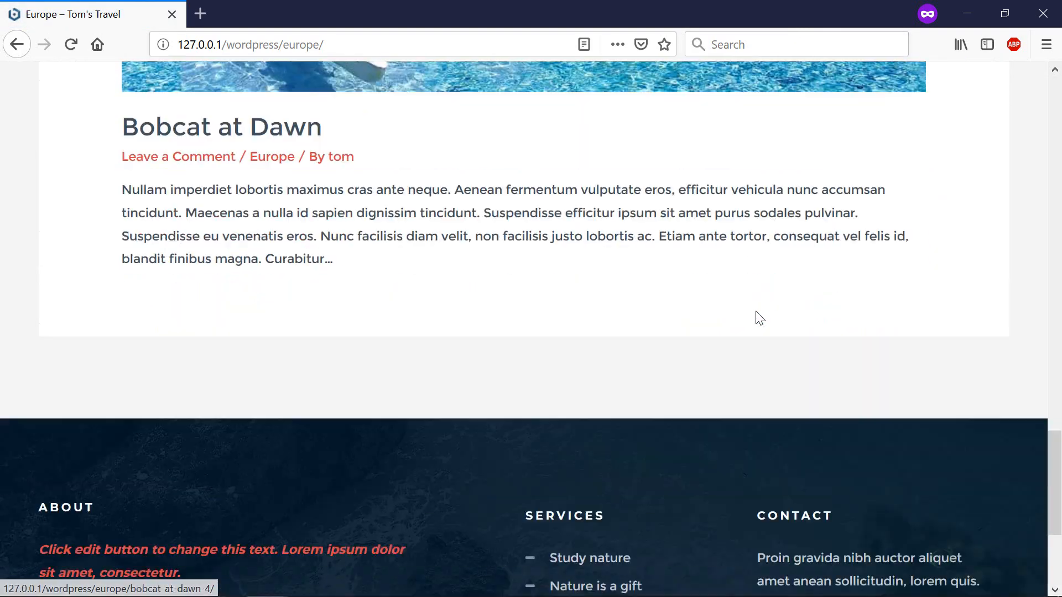
scroll(756, 320, up, 10)
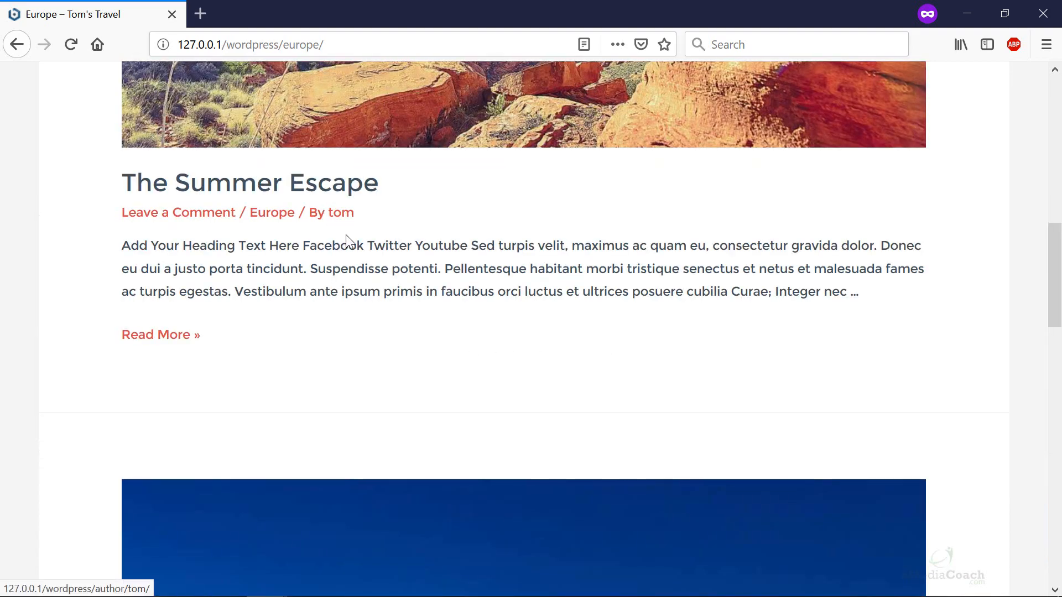
Step: Open the "Bobcat at Dawn" post from the Europe category archive and look through its page
scroll(347, 241, down, 10)
click(289, 346)
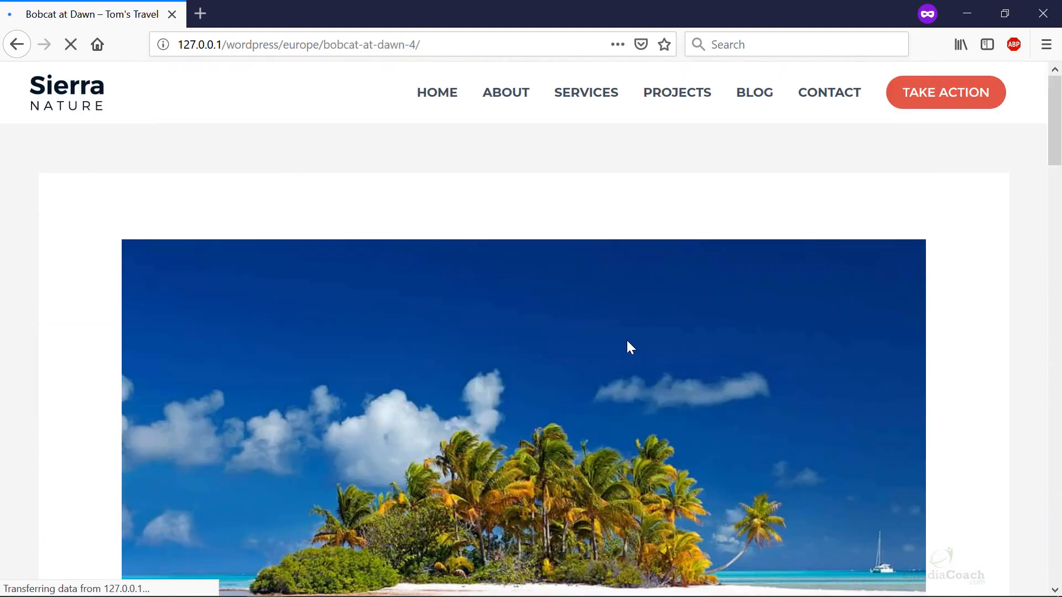
scroll(627, 341, down, 20)
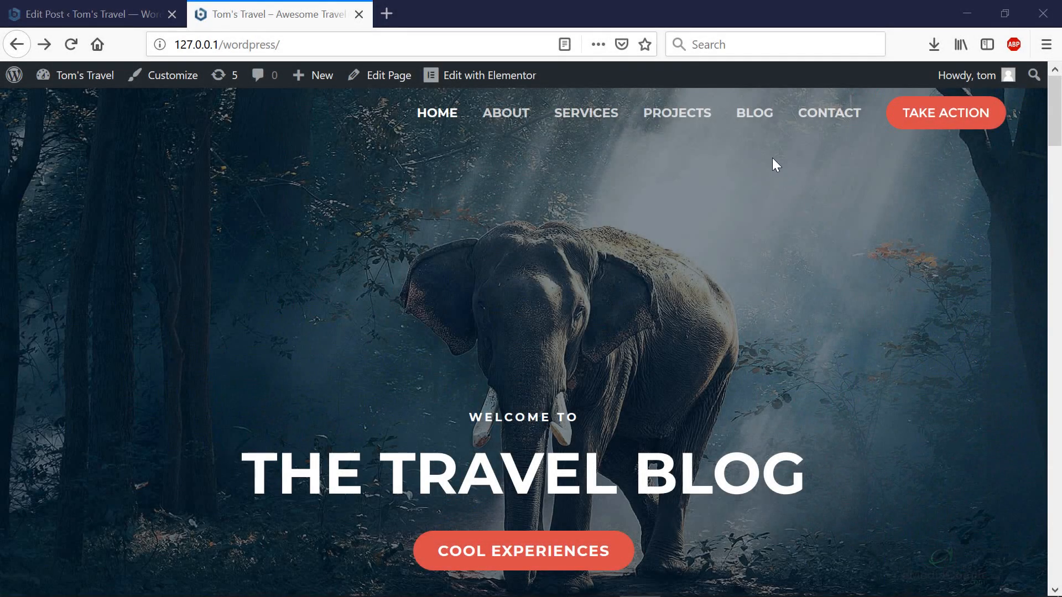
Step: Open the Blog page in the logged-in window and compare the order of posts in its upper grid and lower sections
click(752, 129)
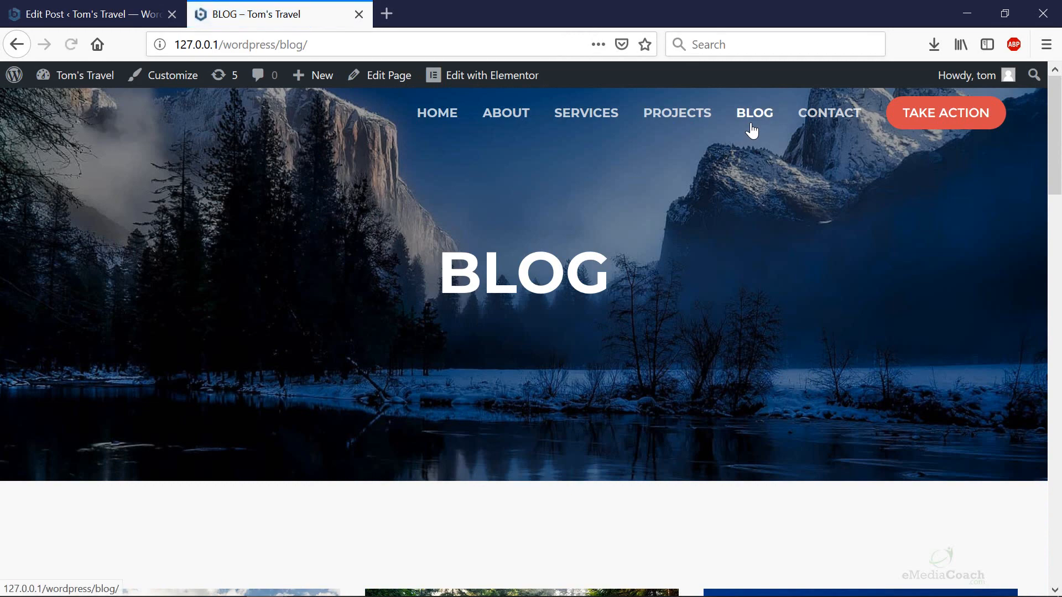
scroll(705, 327, down, 5)
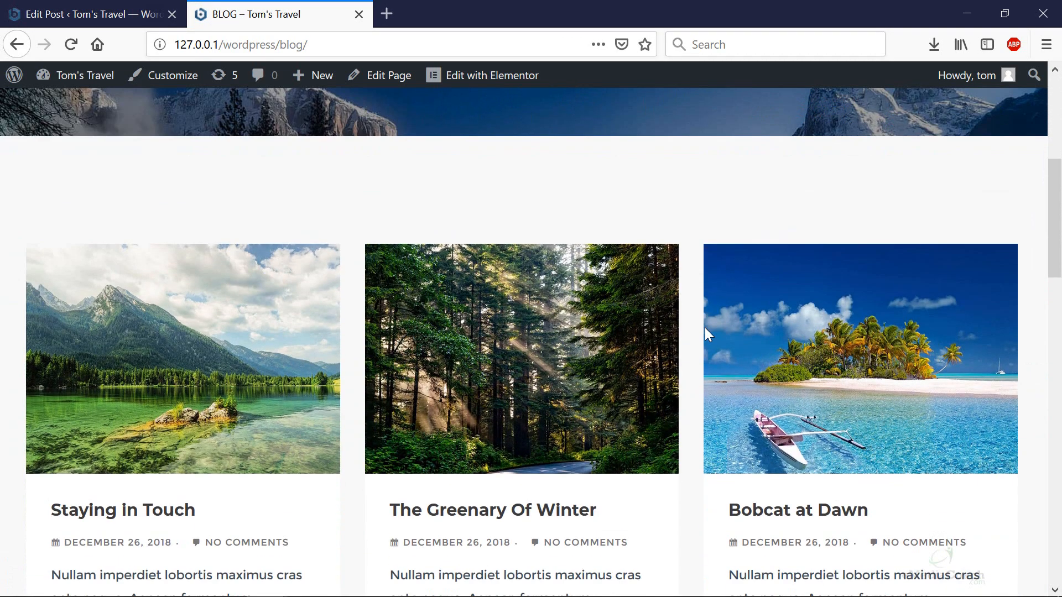
scroll(556, 360, down, 3)
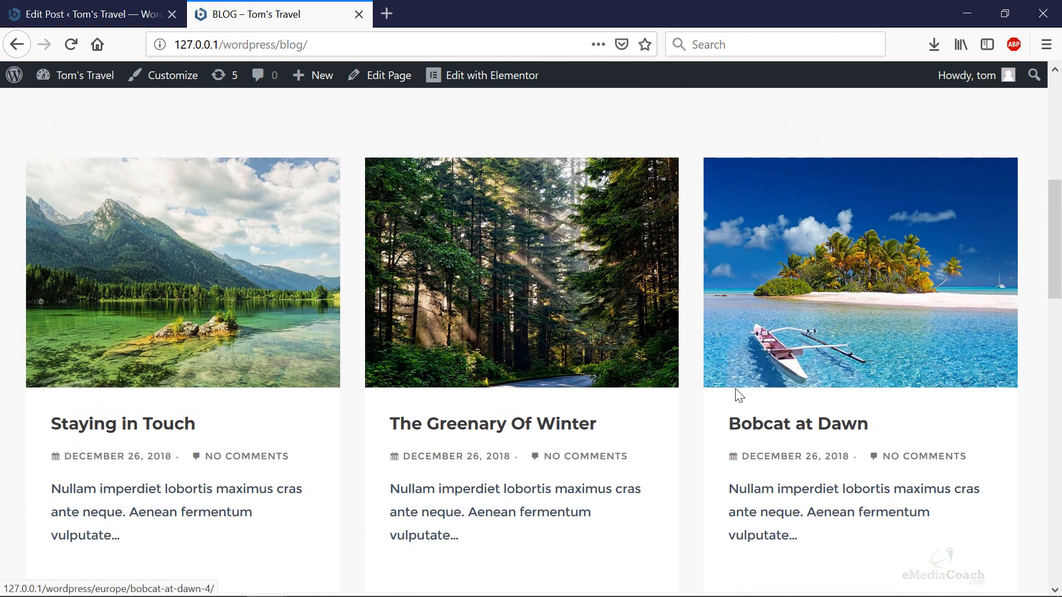
scroll(731, 387, down, 6)
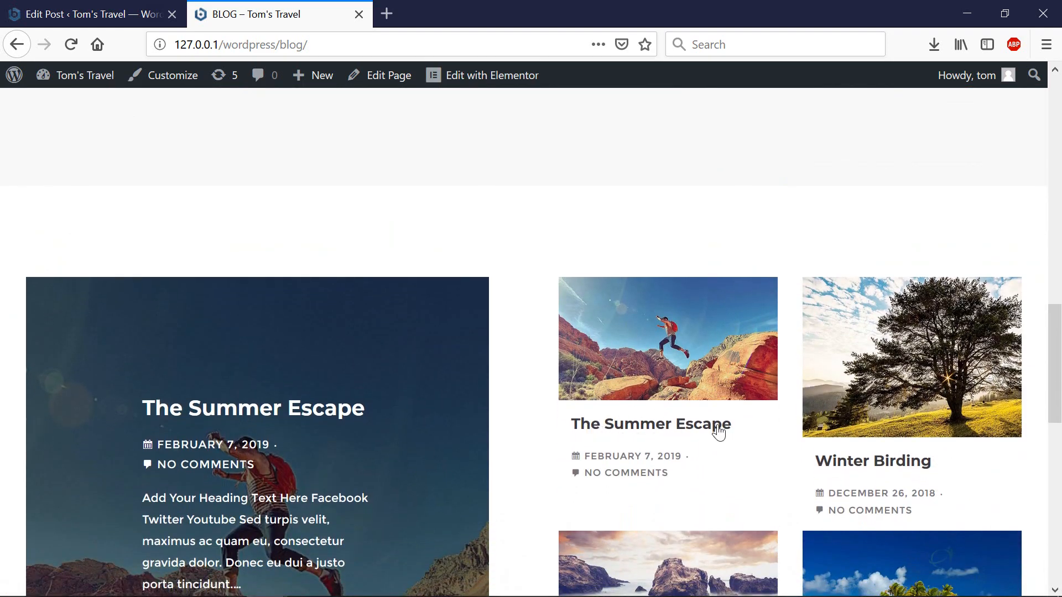
scroll(715, 433, down, 4)
scroll(691, 288, up, 12)
scroll(698, 376, down, 12)
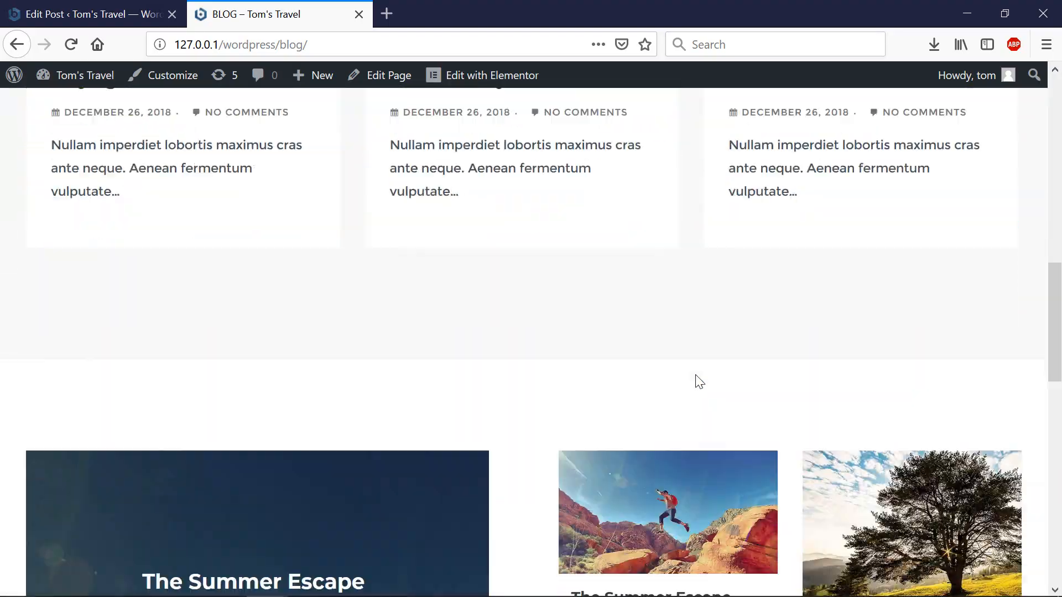
scroll(476, 420, up, 5)
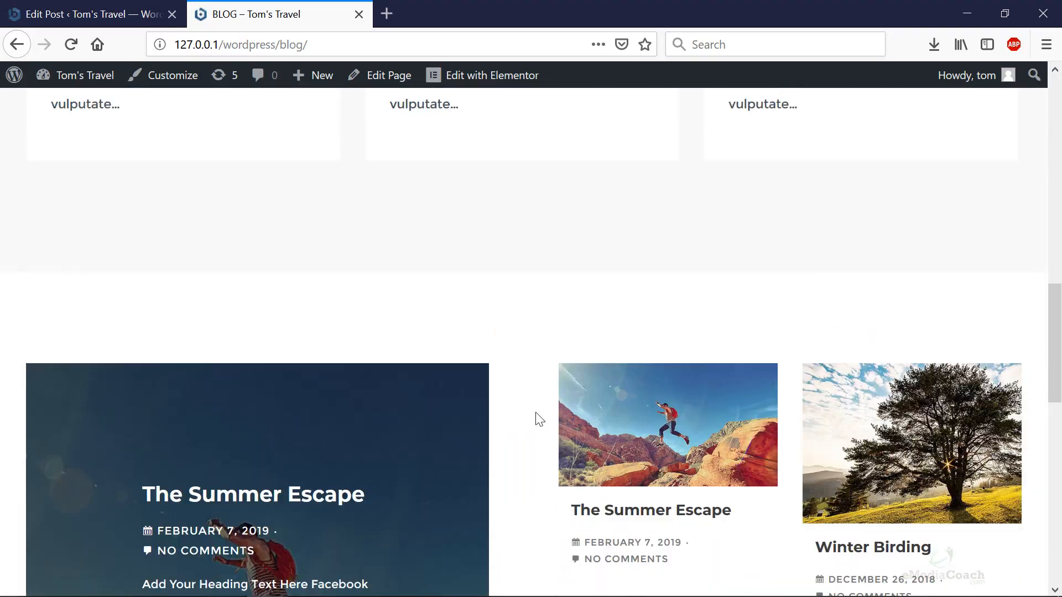
scroll(439, 180, up, 10)
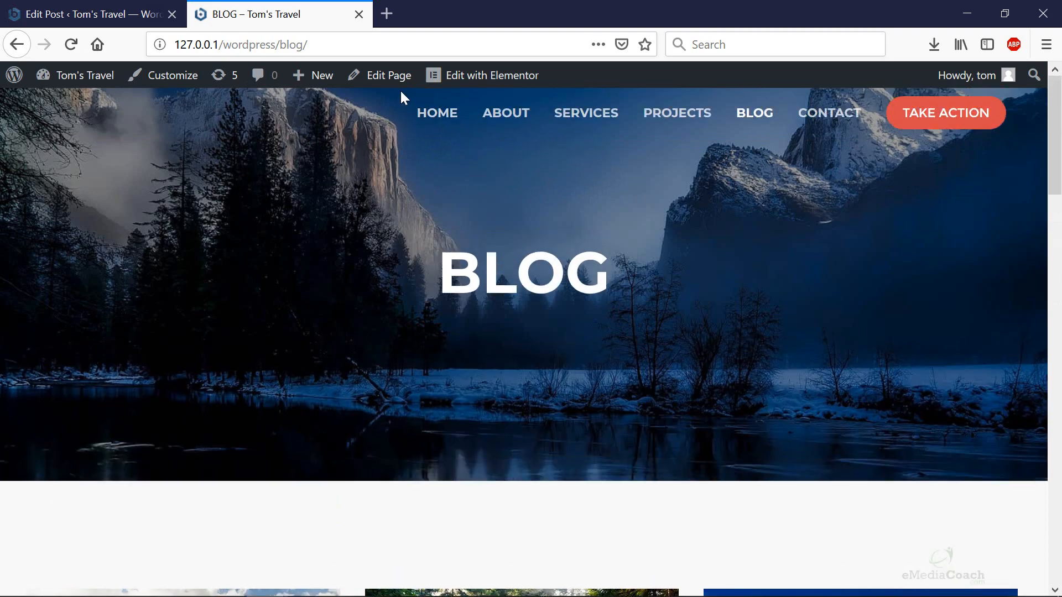
mouse_move(453, 80)
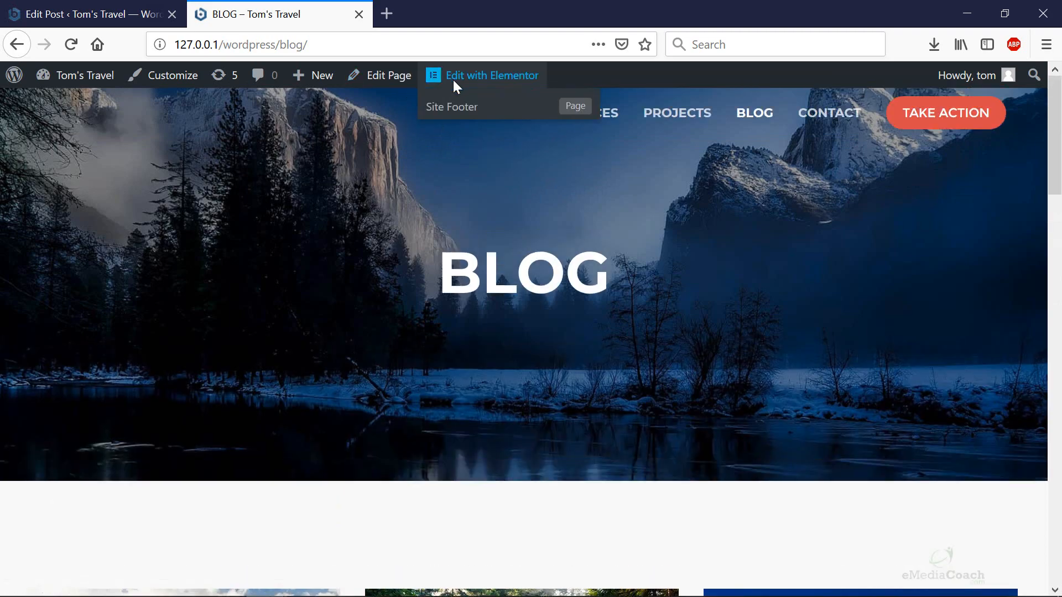
scroll(920, 342, down, 7)
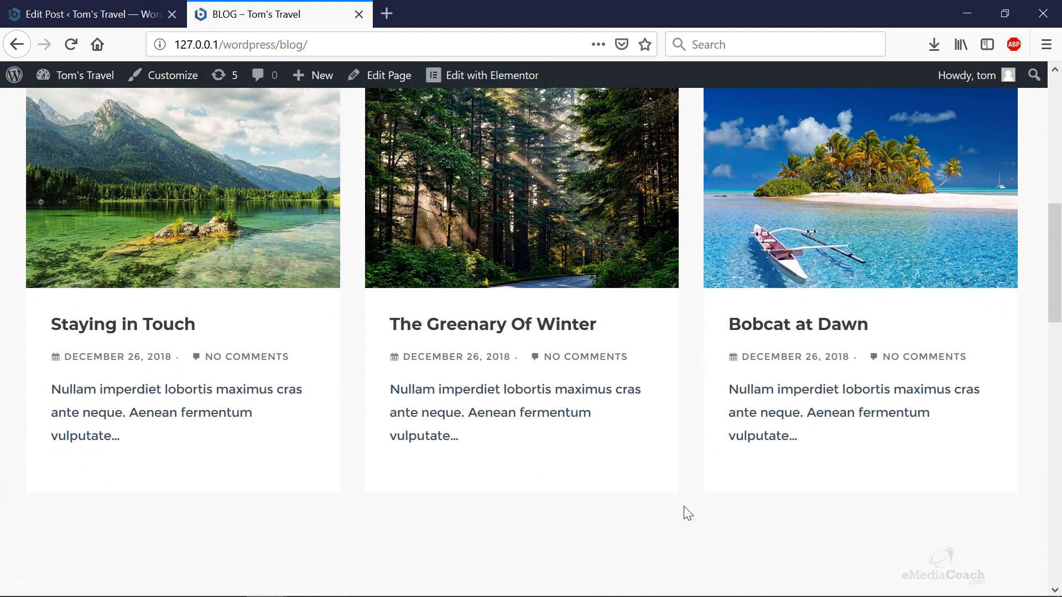
scroll(687, 514, down, 10)
scroll(473, 469, up, 12)
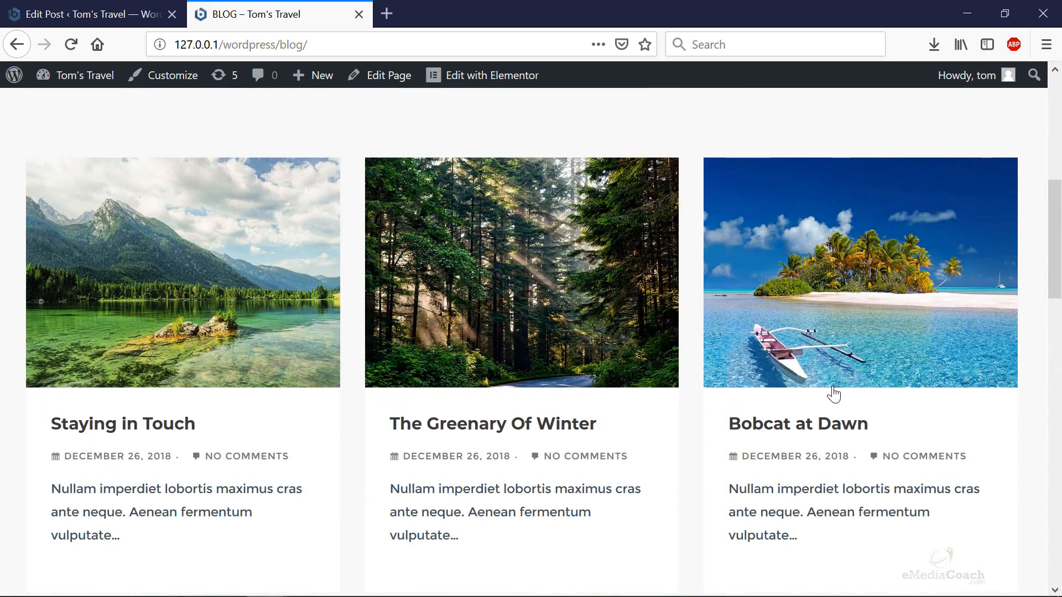
scroll(790, 430, up, 7)
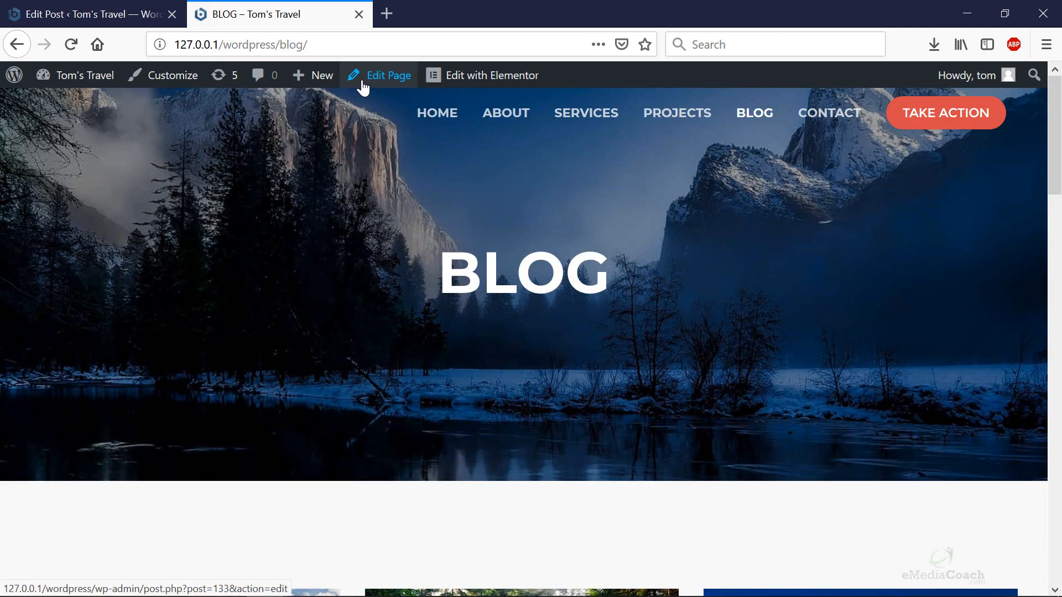
scroll(651, 467, down, 10)
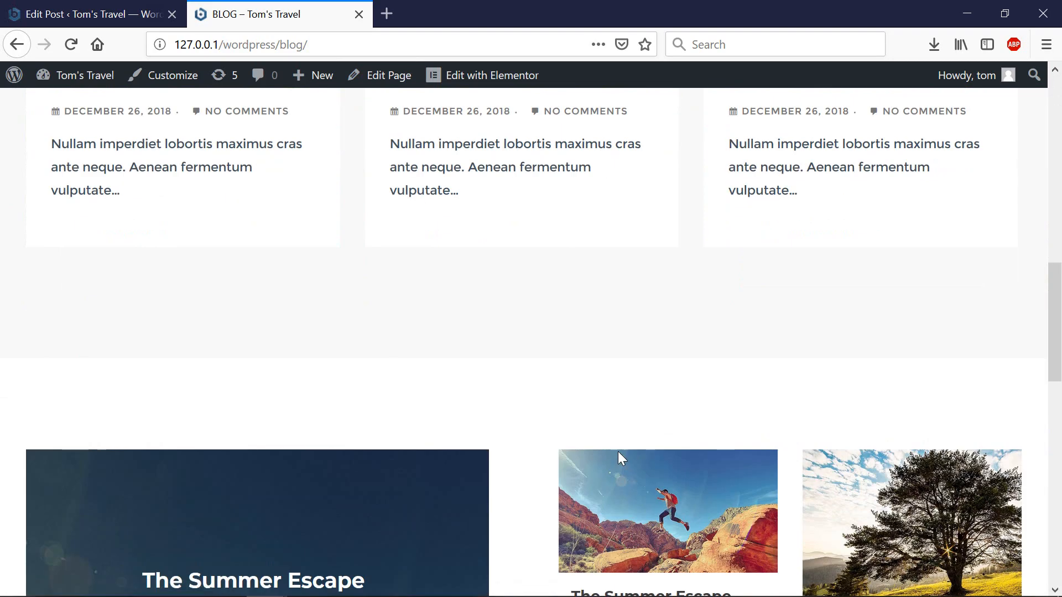
scroll(447, 290, up, 10)
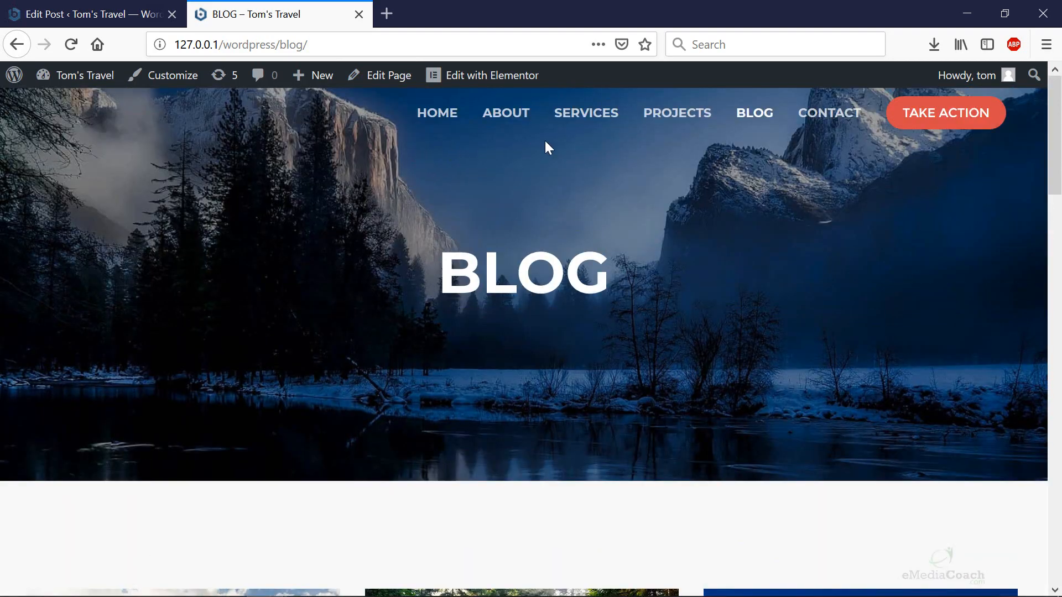
Step: Open the BLOG page in the WordPress page editor and select the three-post Post Grid block
click(380, 81)
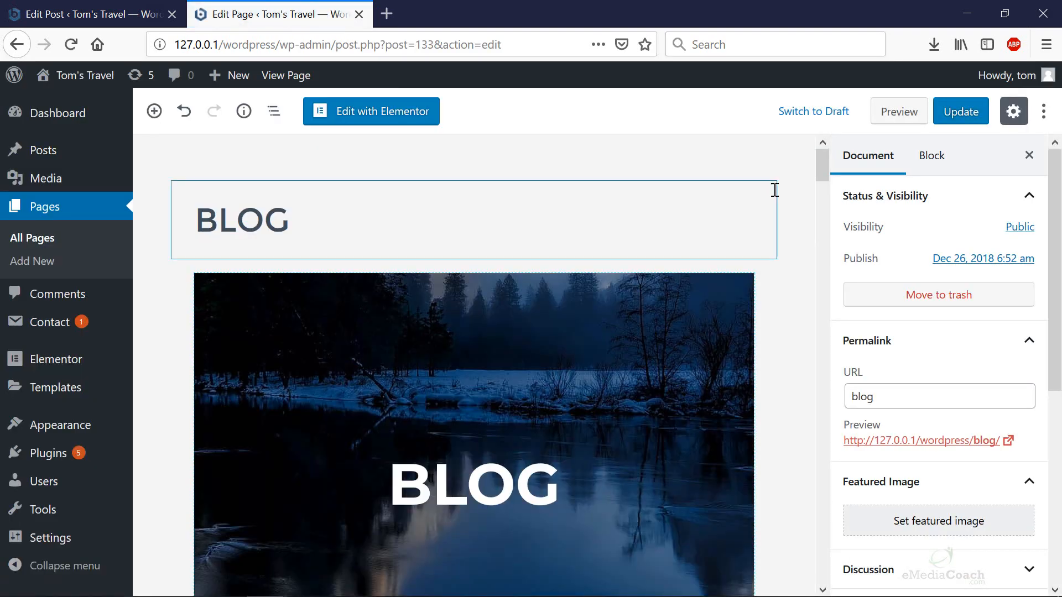
scroll(791, 210, down, 10)
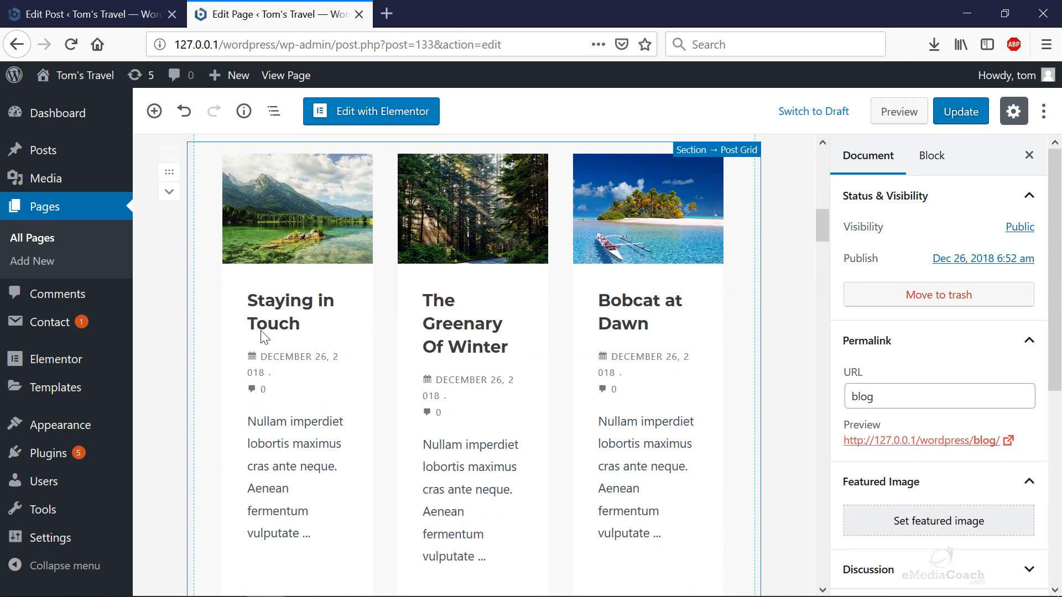
click(228, 348)
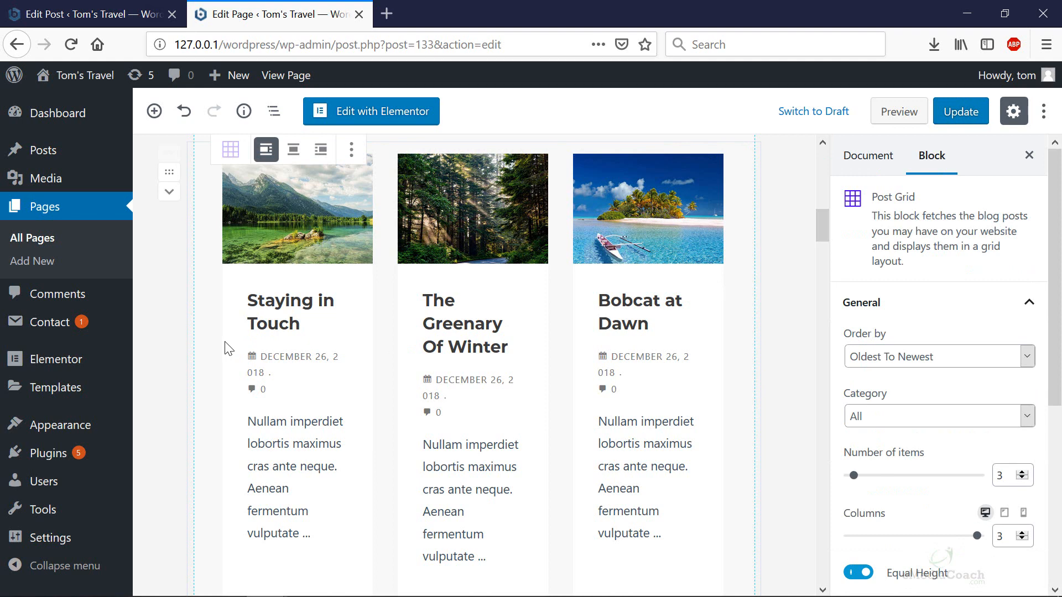
Step: Hide the Post Grid's block settings and bring them back
click(351, 149)
click(397, 198)
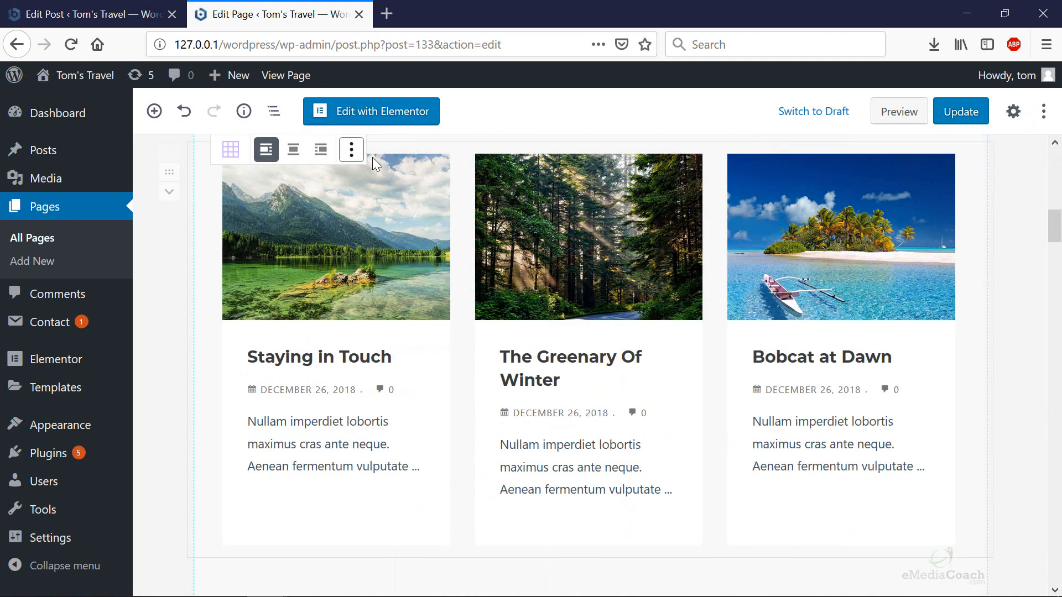
click(358, 157)
click(366, 195)
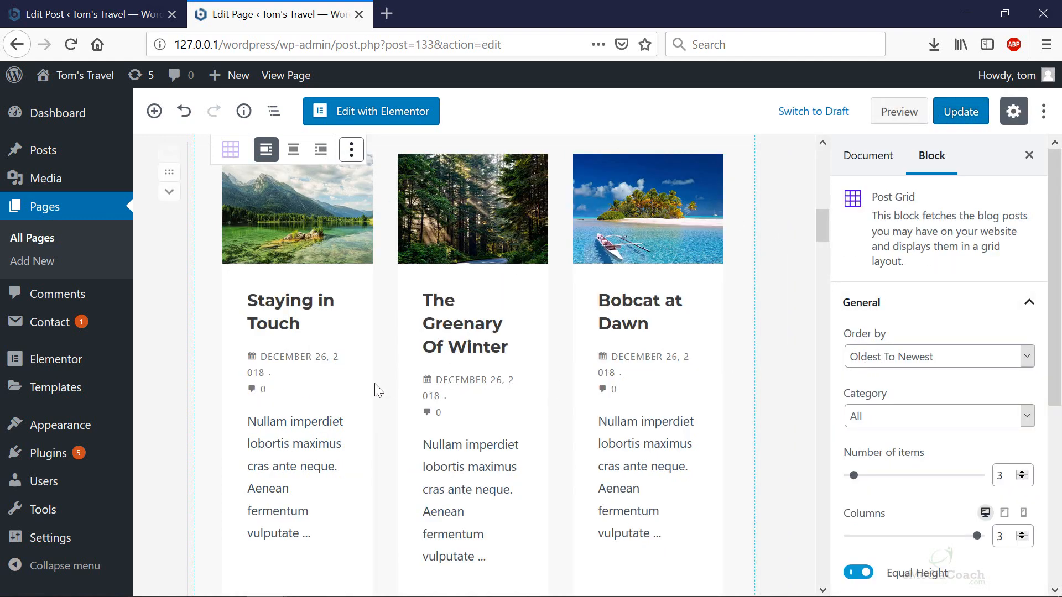
Step: Set the Post Grid's post order to Newest to Oldest and check the grid
click(897, 360)
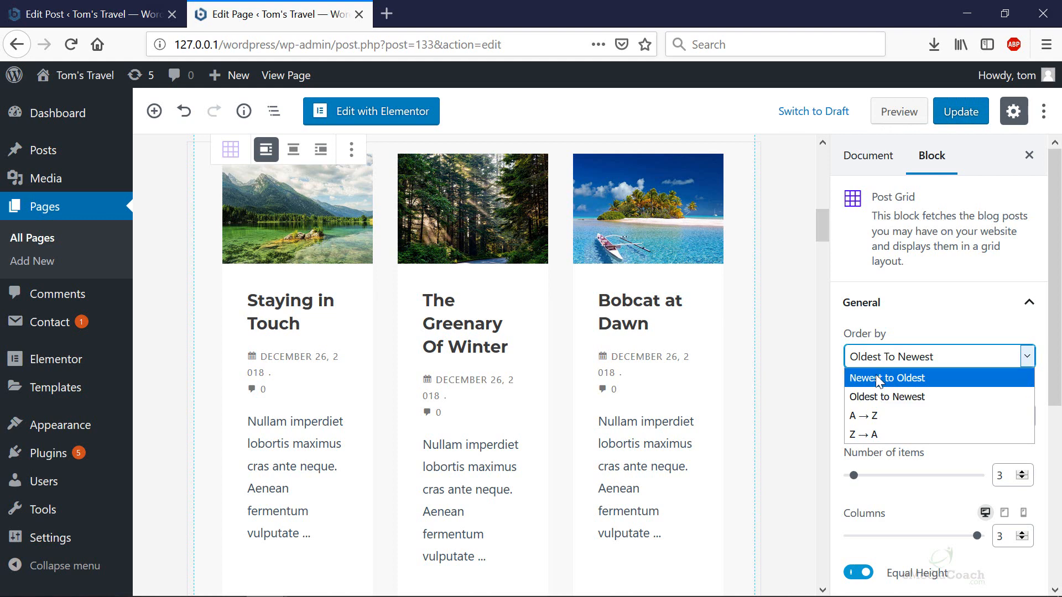
click(875, 378)
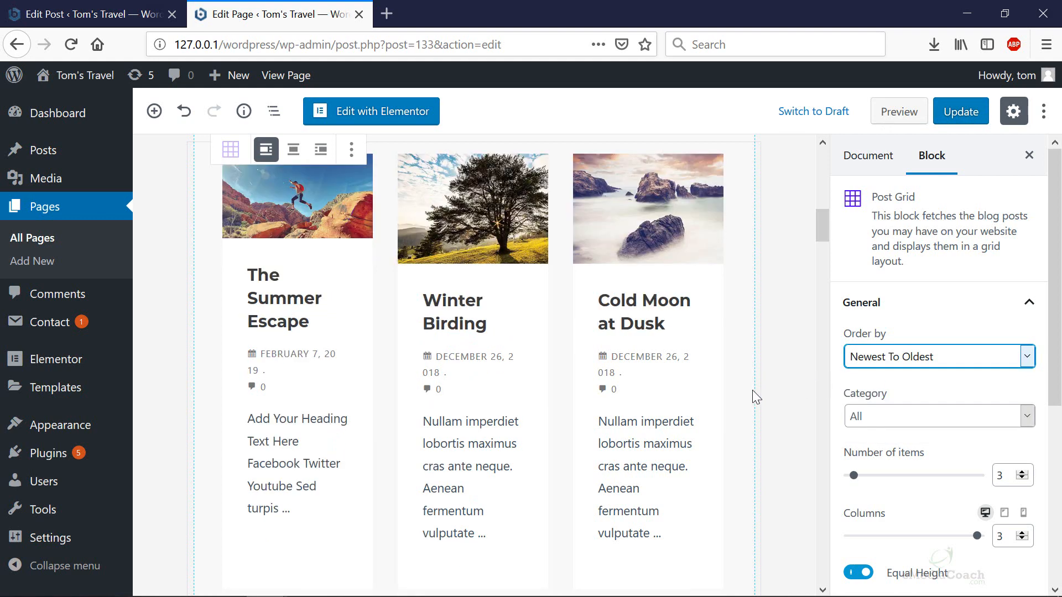
scroll(552, 439, up, 3)
scroll(360, 470, down, 2)
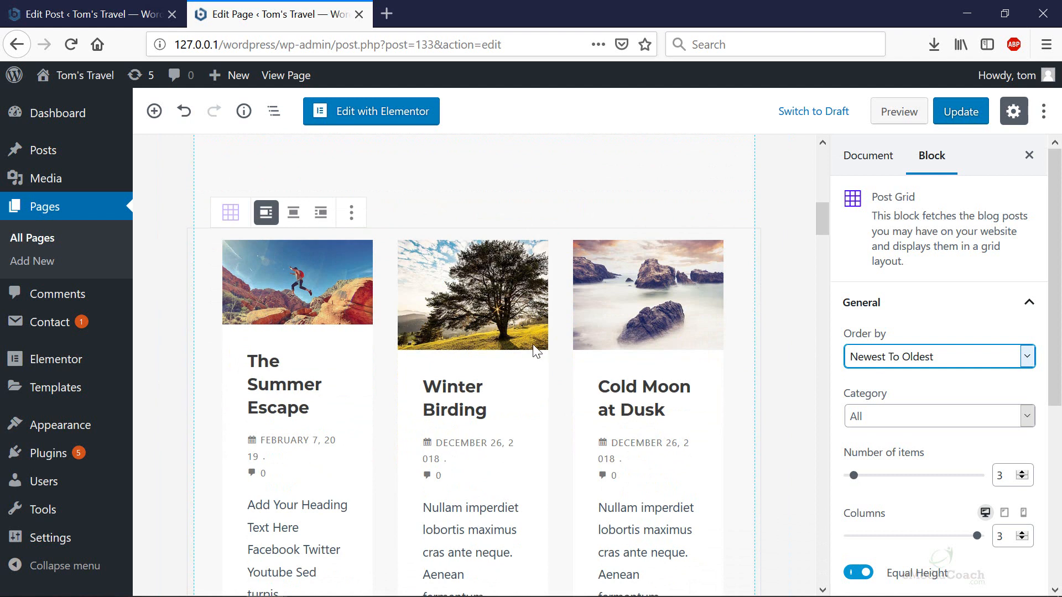
Step: Try filtering the Post Grid by the Europe category and restore the category to All
click(901, 420)
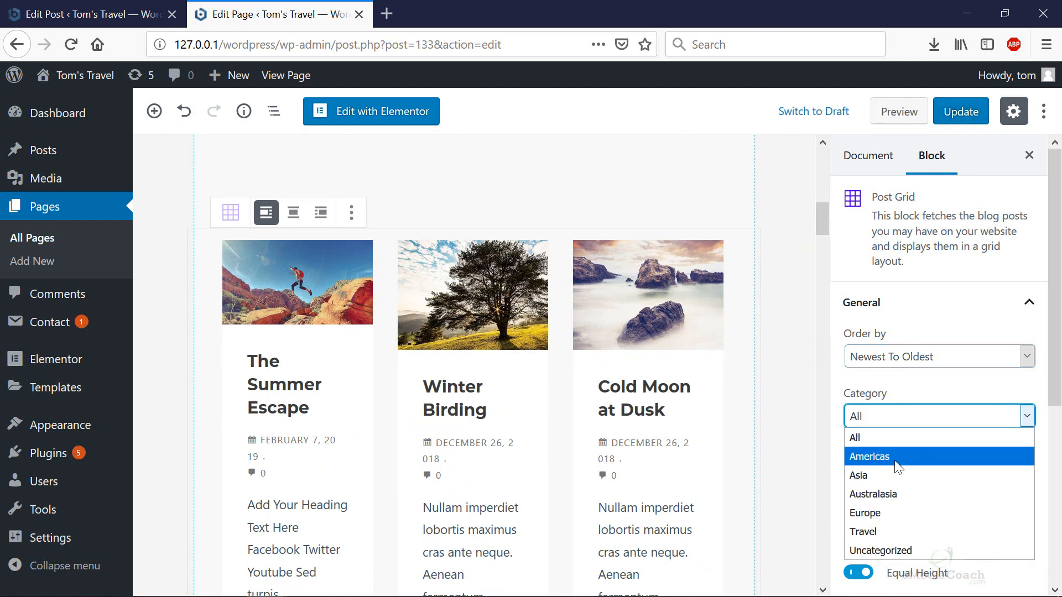
click(908, 510)
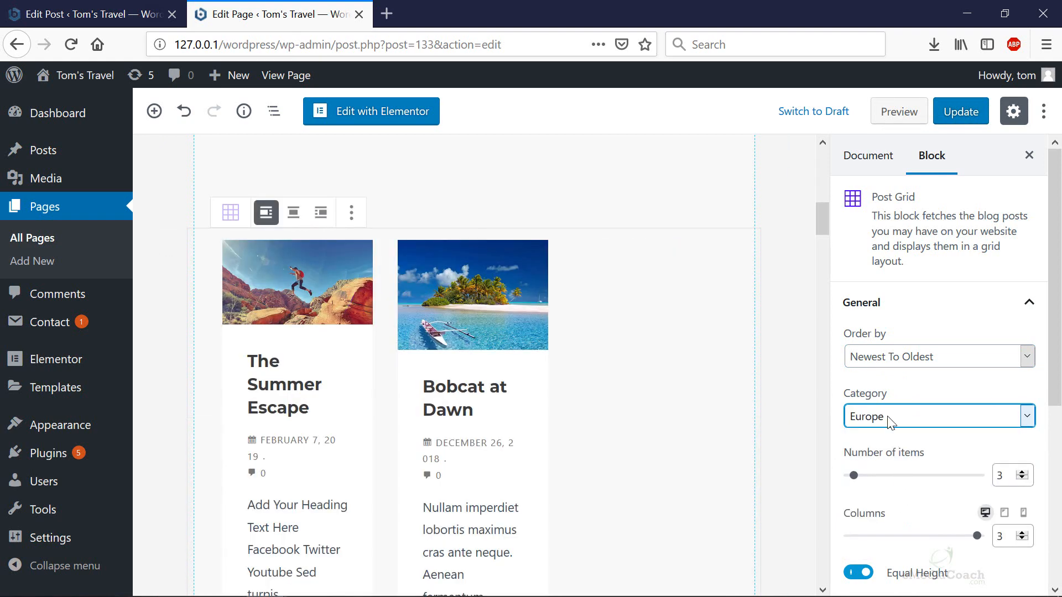
click(888, 419)
click(886, 436)
Step: Try a 2-column layout for the Post Grid and return it to 3 columns
scroll(888, 429, down, 1)
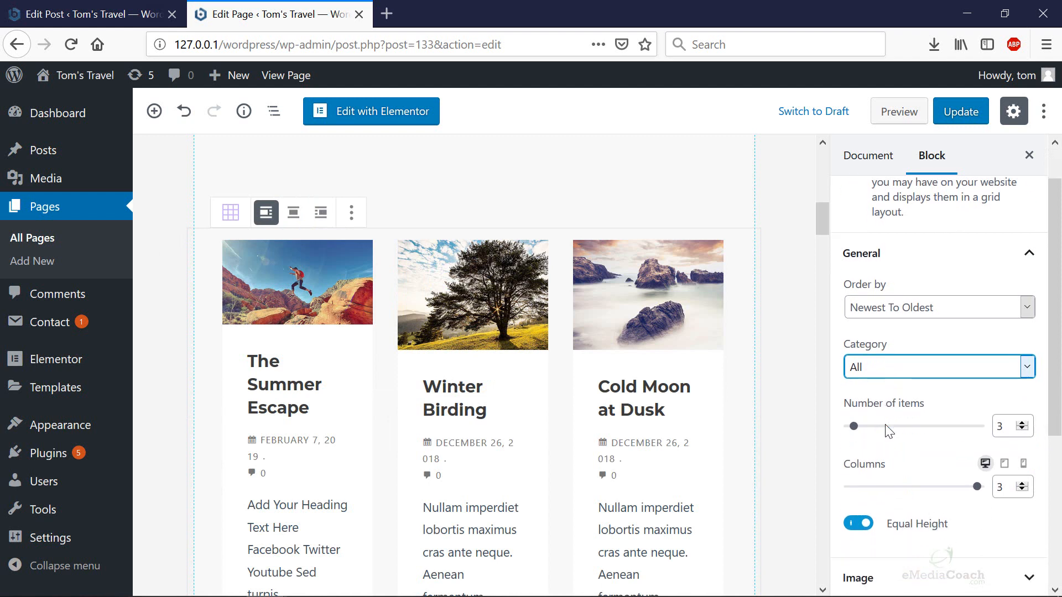
scroll(888, 430, down, 1)
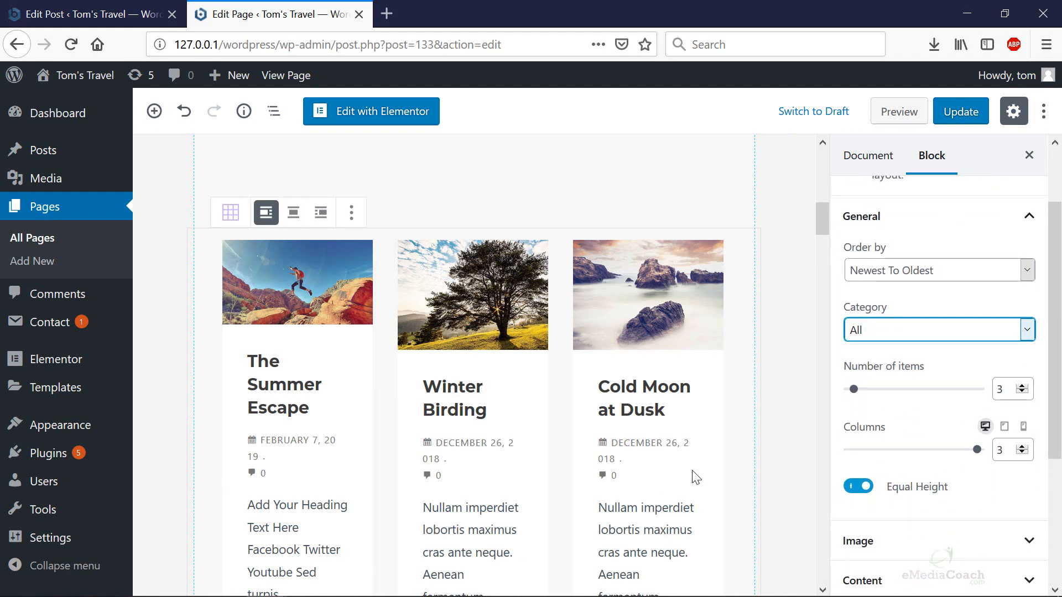
click(1022, 454)
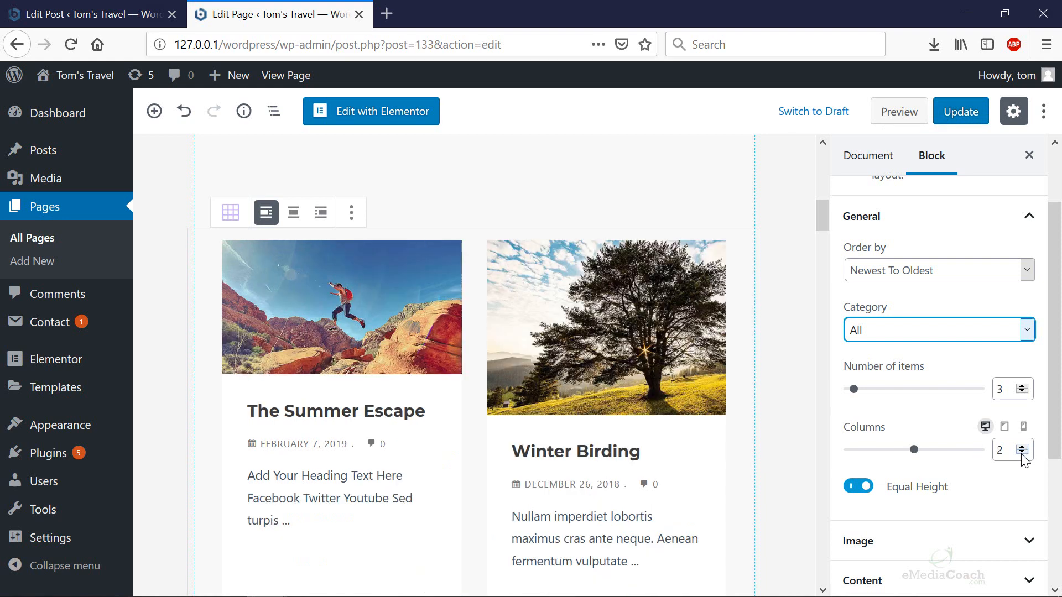
click(1022, 448)
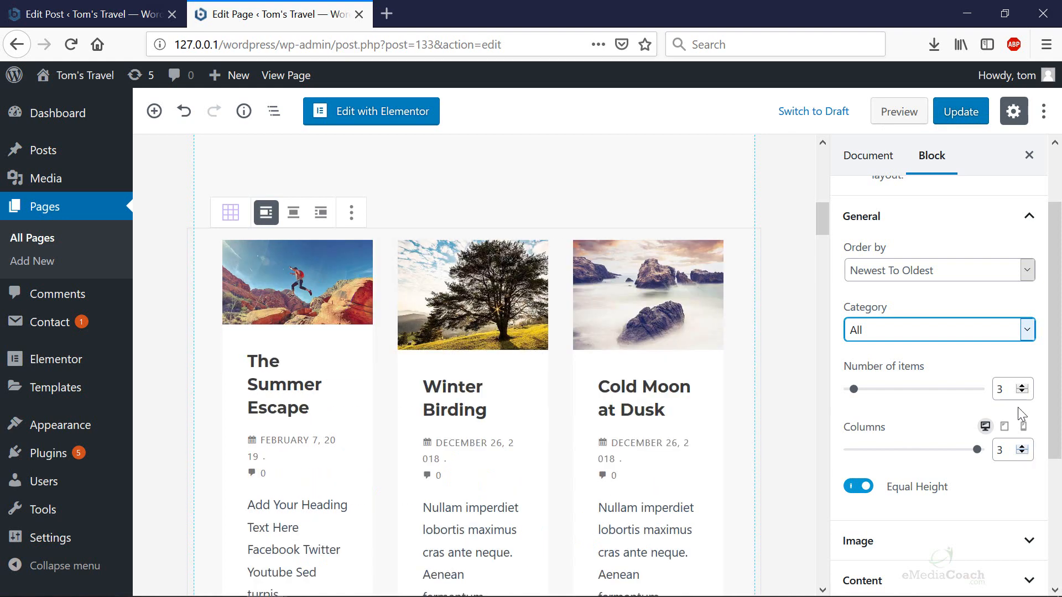
Step: Expand the Post Grid's Image settings and examine the featured image, size and position options
scroll(999, 382, down, 1)
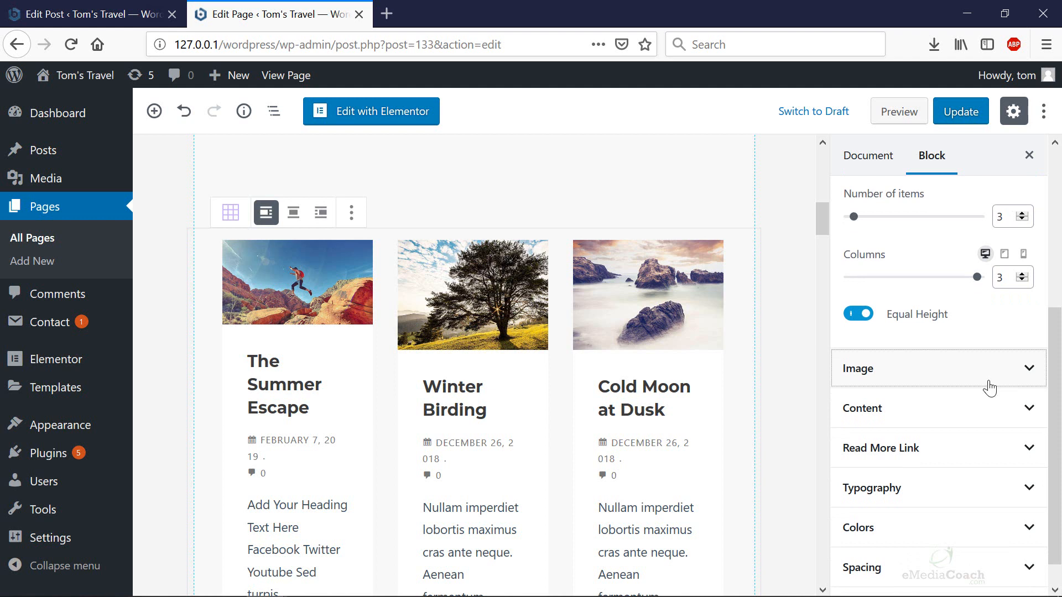
click(991, 386)
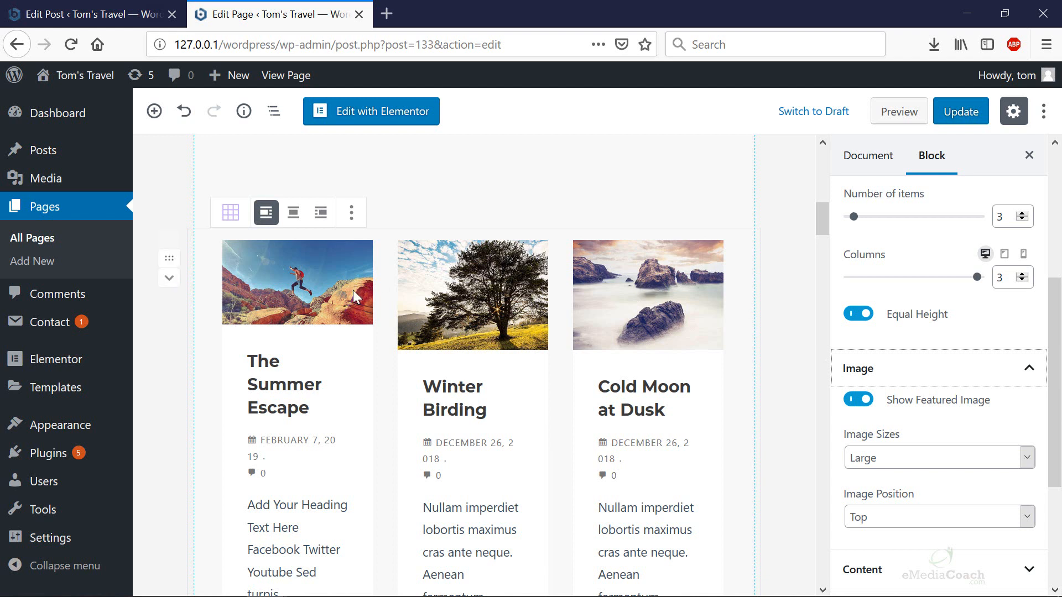
scroll(926, 441, down, 3)
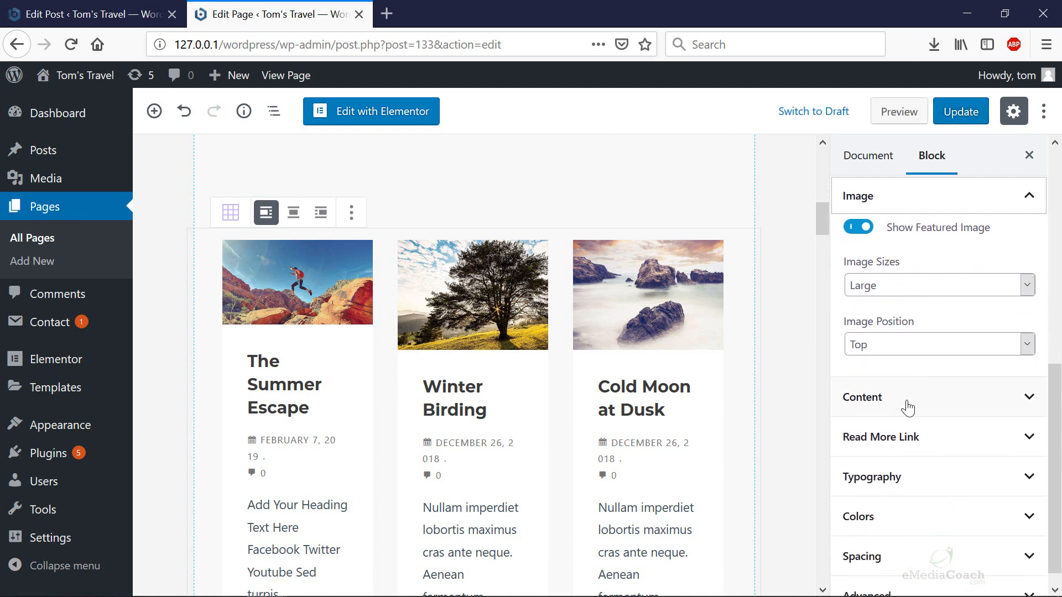
Step: Turn off Show Date in the Post Grid's Content settings
click(908, 406)
scroll(905, 403, down, 2)
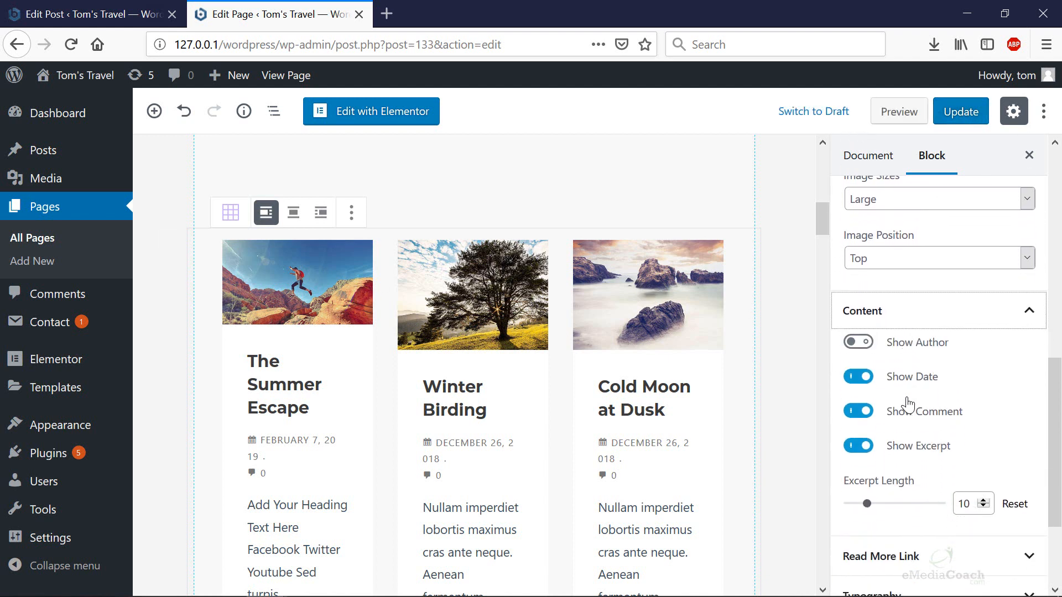
scroll(905, 403, down, 1)
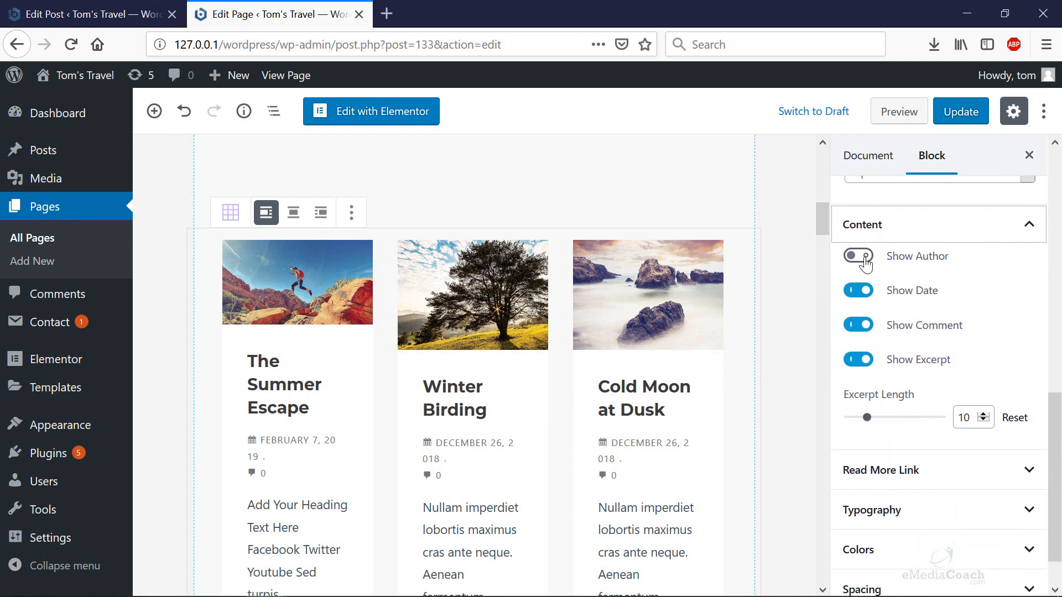
click(870, 295)
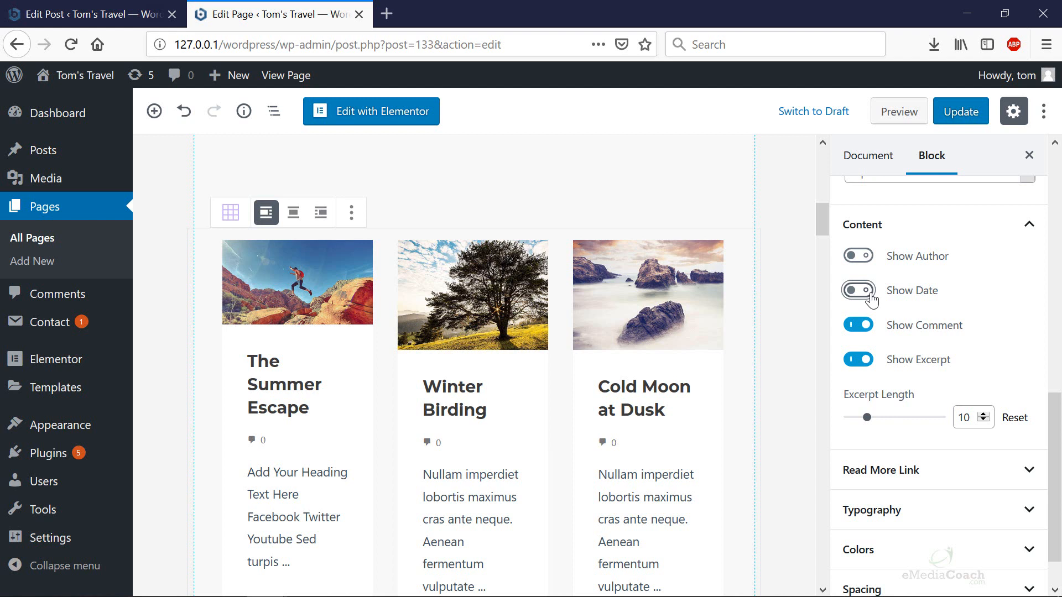
Step: Turn Show Date back on and turn off Show Comment in the Post Grid's Content settings
click(871, 296)
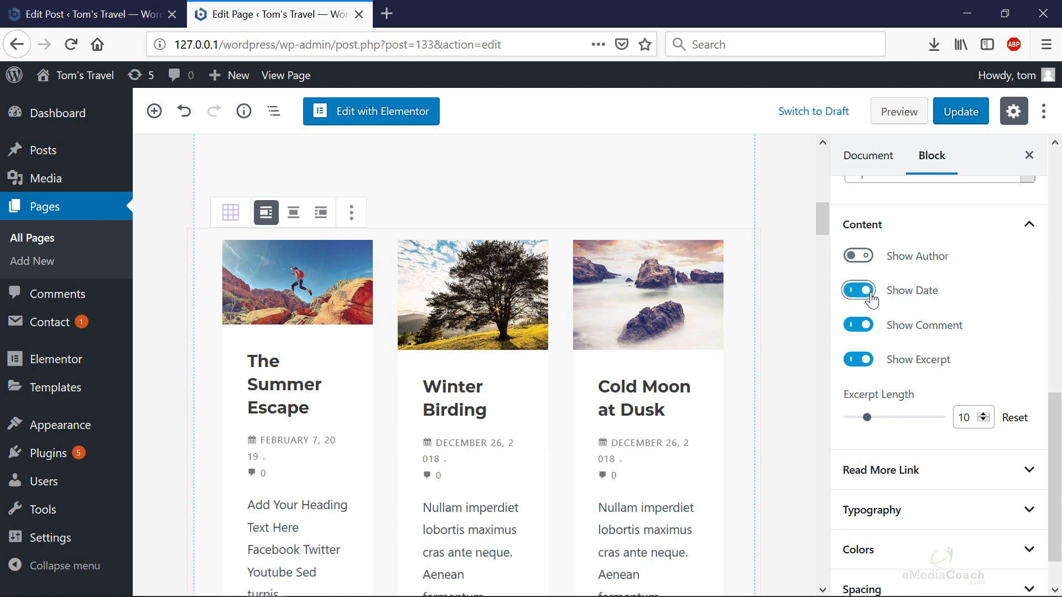
click(870, 329)
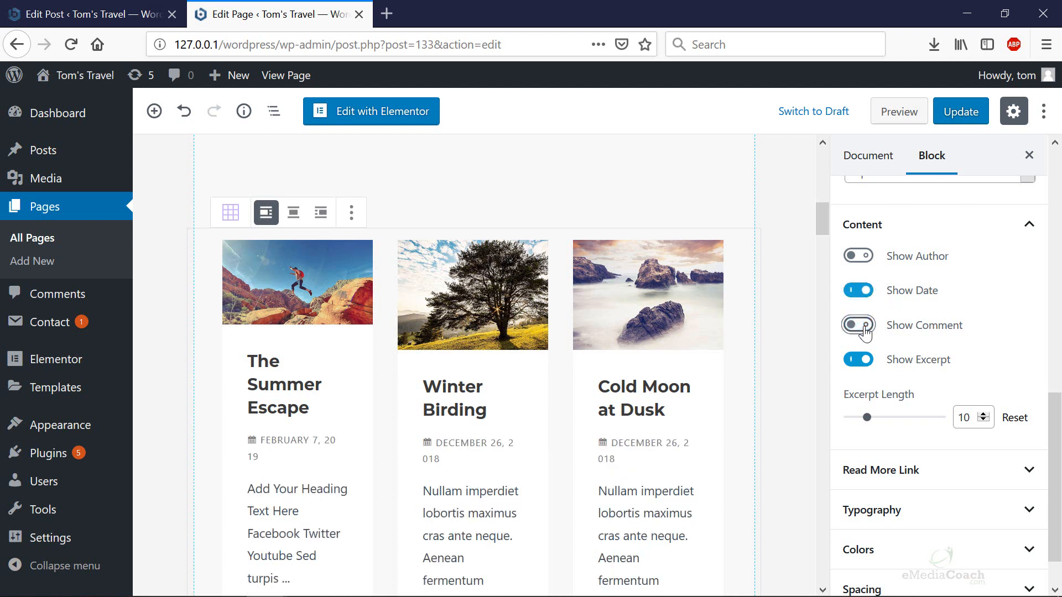
click(865, 331)
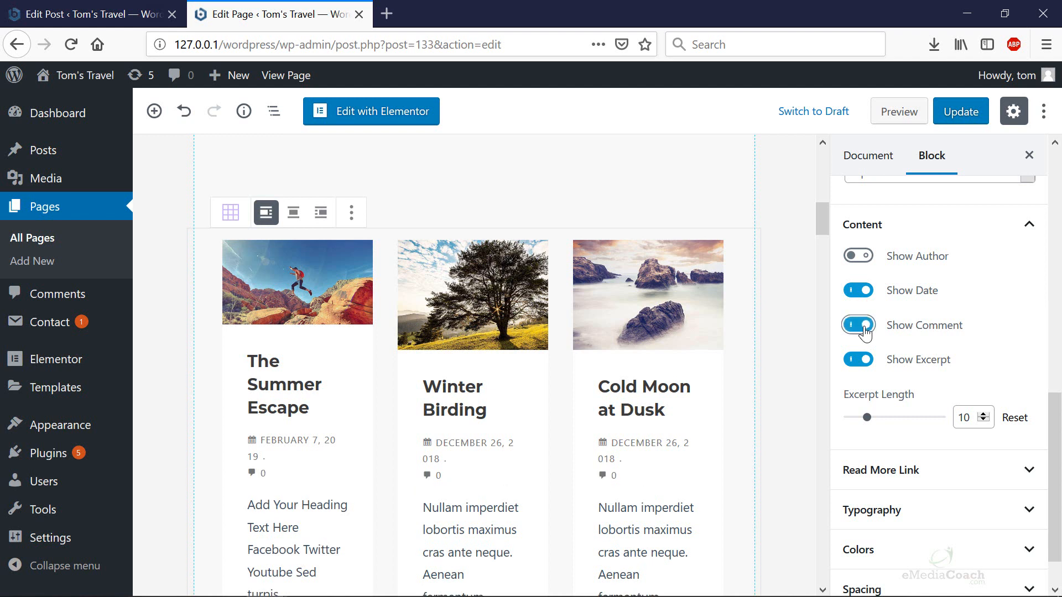
click(866, 331)
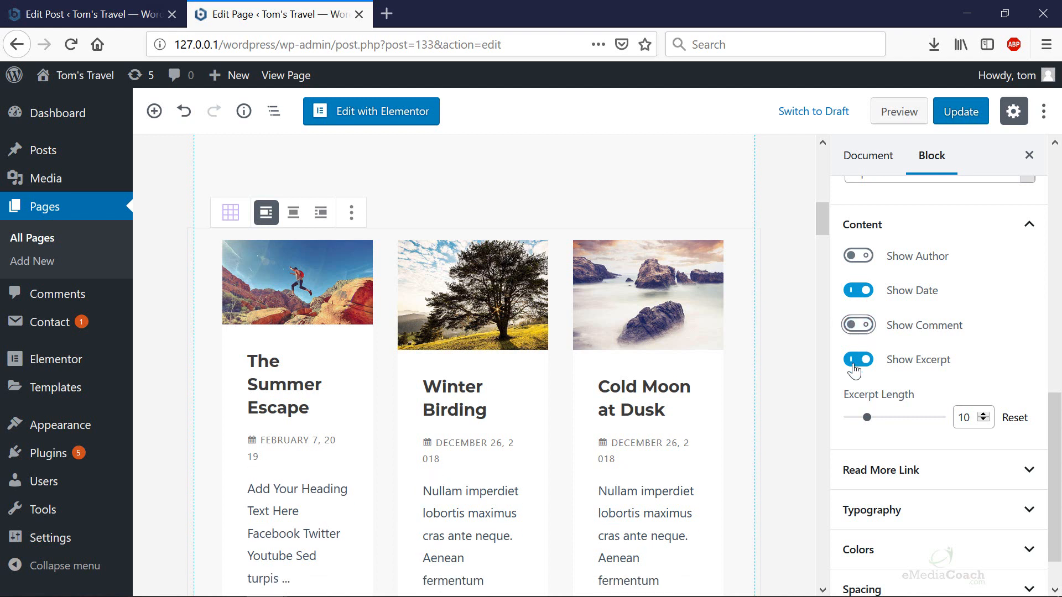
Step: Try turning off Show Excerpt for the Post Grid and turn it back on
scroll(854, 370, down, 1)
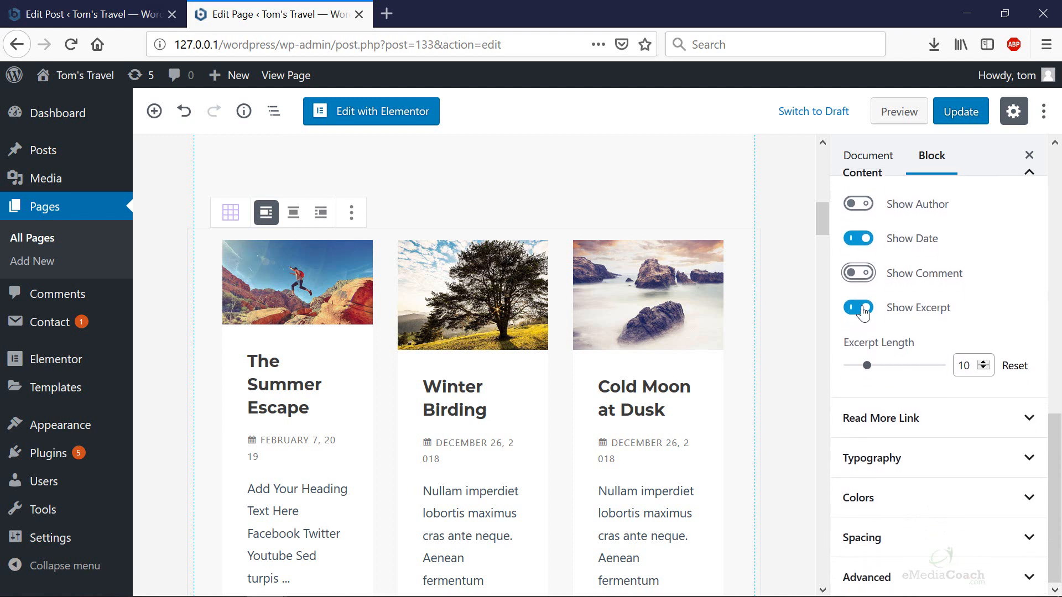
click(862, 309)
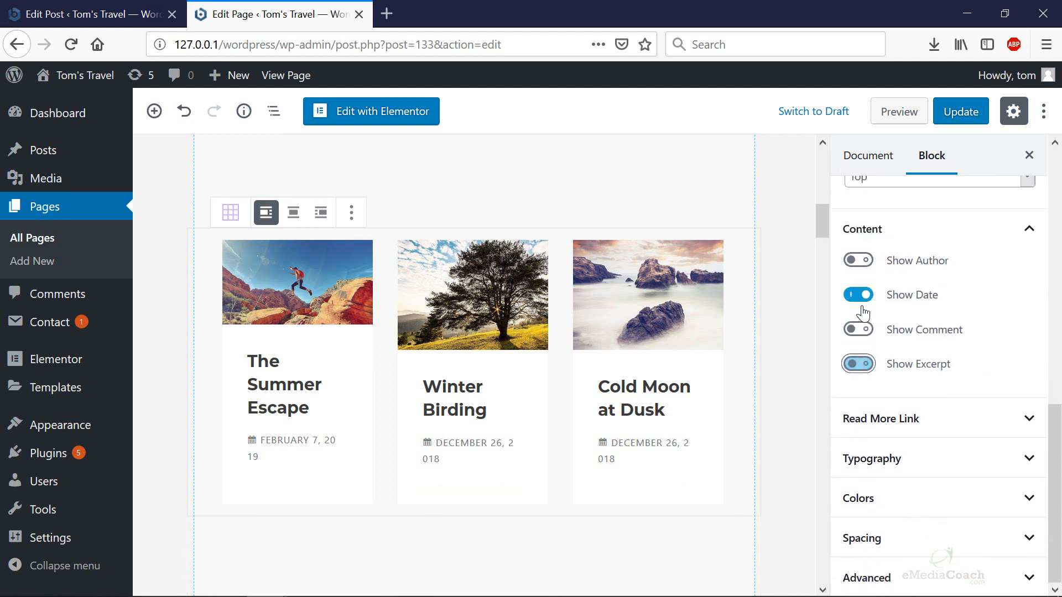
click(864, 369)
Step: Turn on Show Read More Link in the Post Grid's Read More Link settings
scroll(885, 387, down, 1)
click(907, 418)
scroll(731, 406, down, 1)
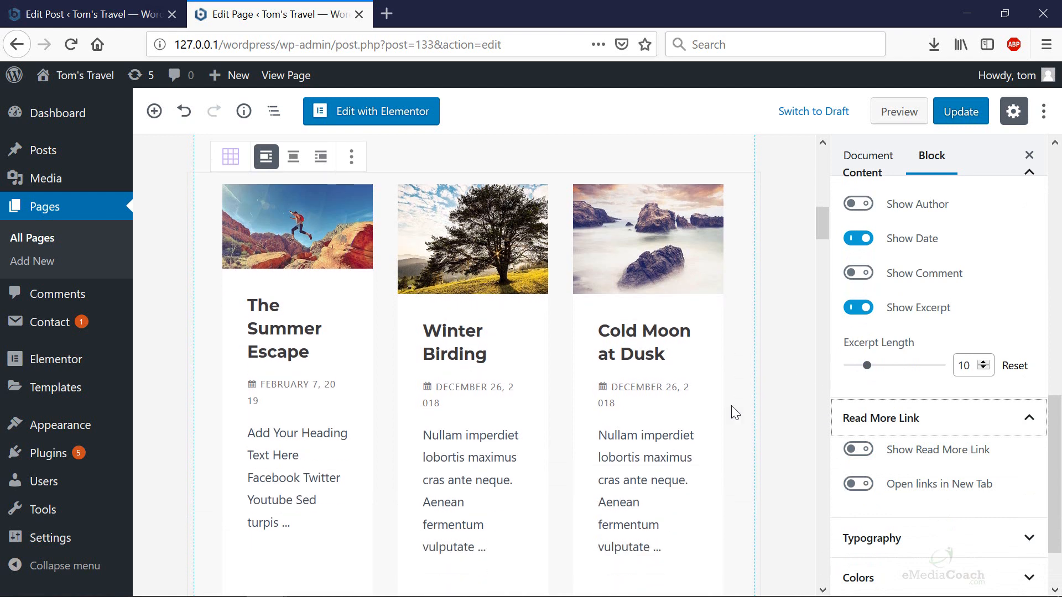
scroll(731, 406, down, 2)
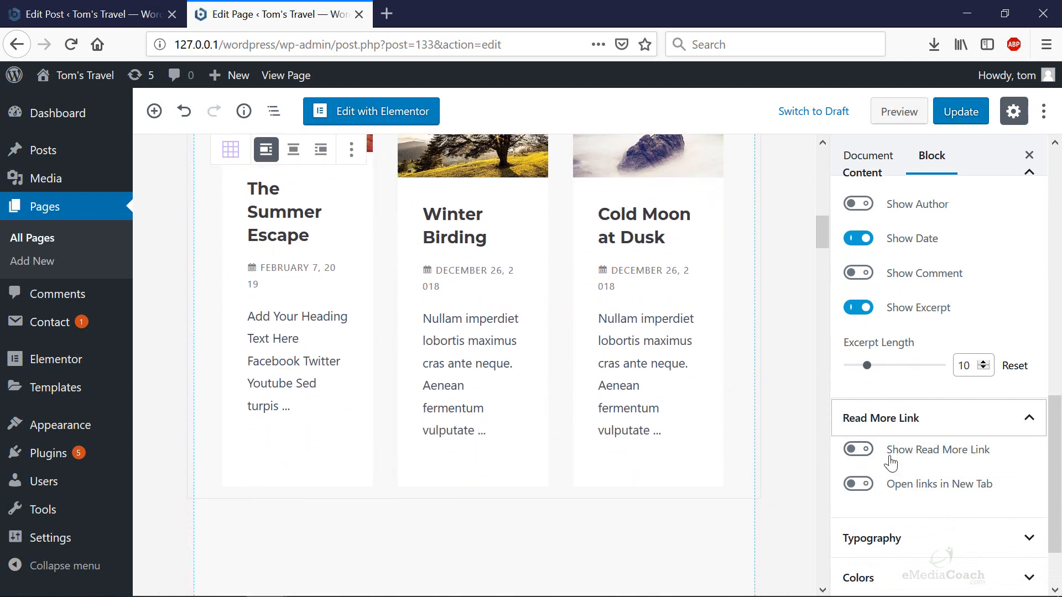
click(861, 456)
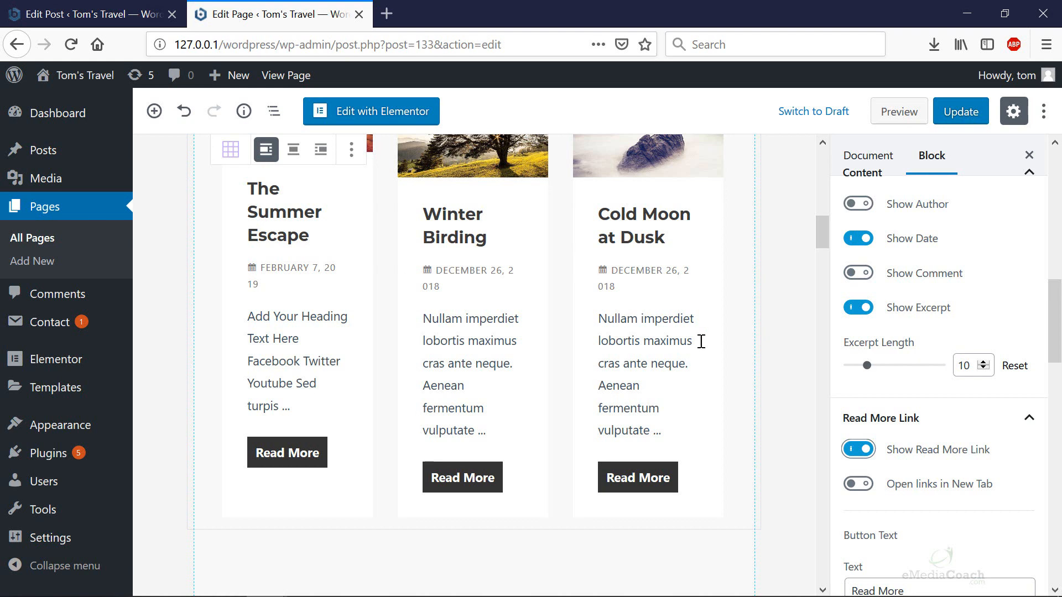
Step: Try "Continue Reading" as the text of the Post Grid's read more button
scroll(700, 341, down, 3)
scroll(918, 354, down, 3)
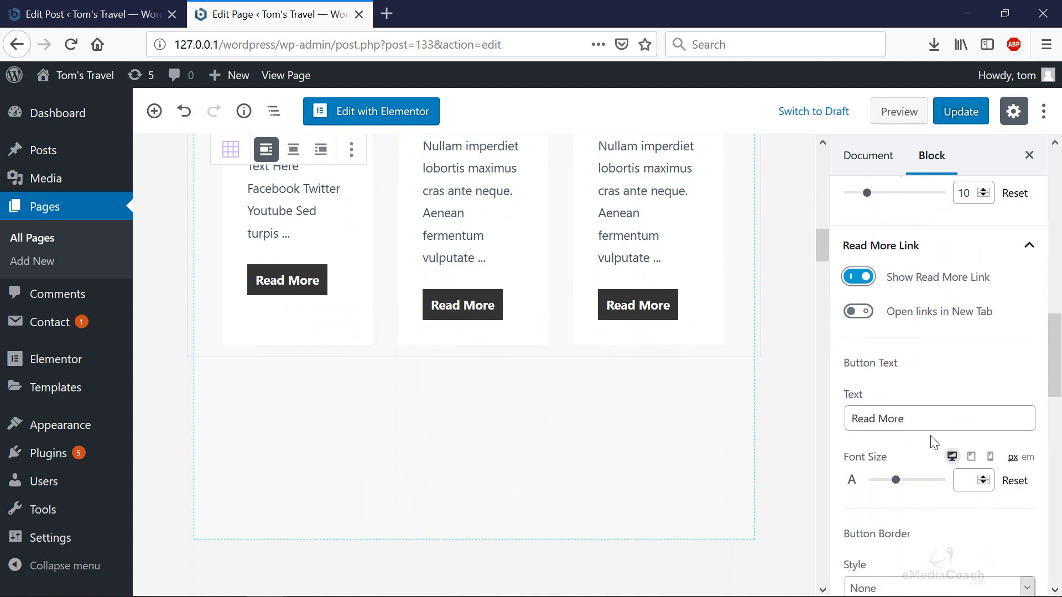
drag(936, 411, 822, 414)
text(Co)
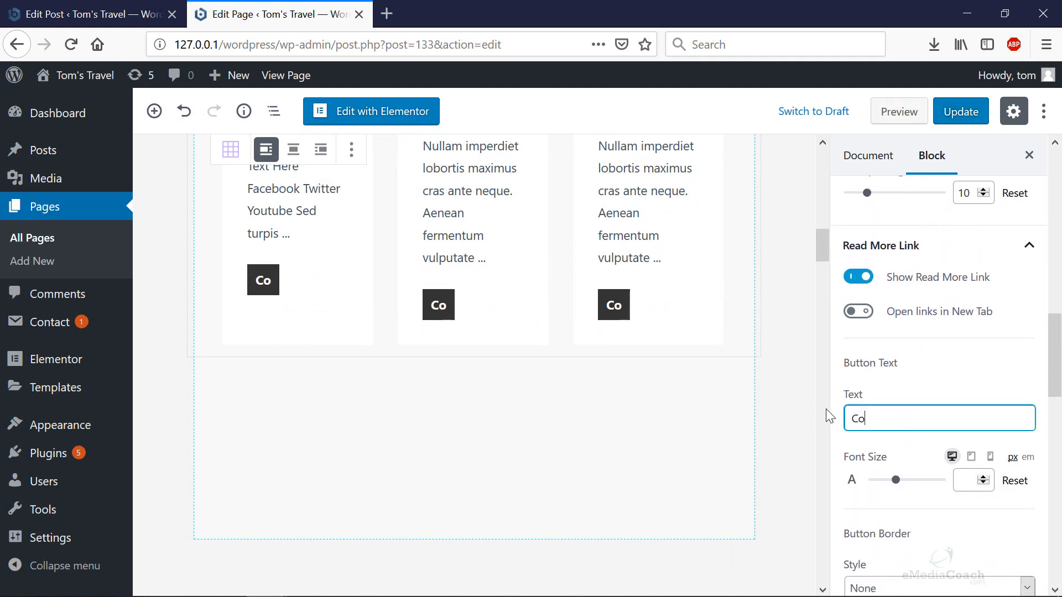
text(ntinue Reading)
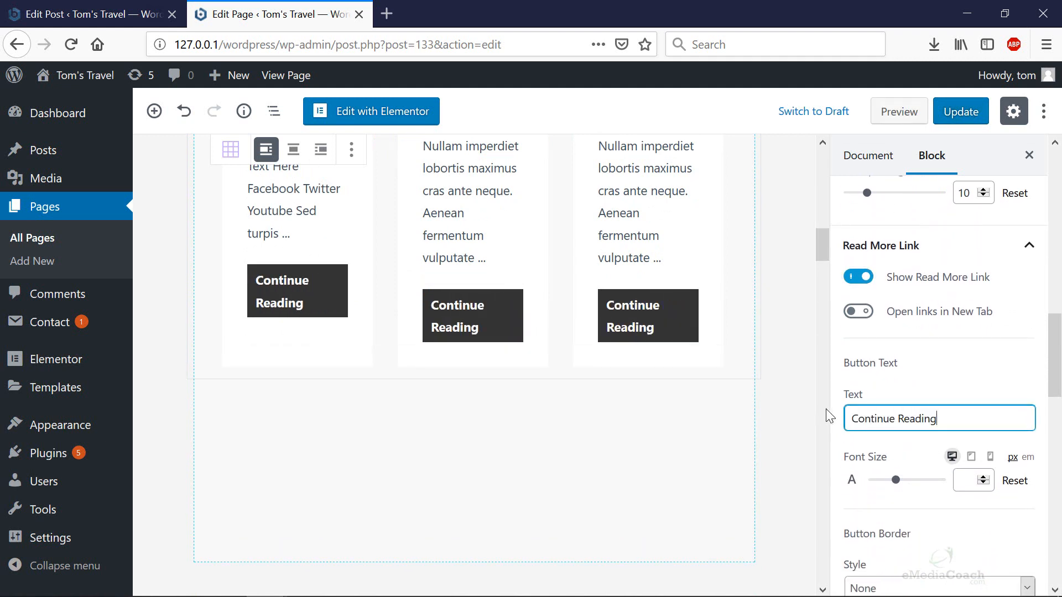
Step: Set the read more button's text to "See More" and its font size to 14 px
key(ctrl+a)
text(See More)
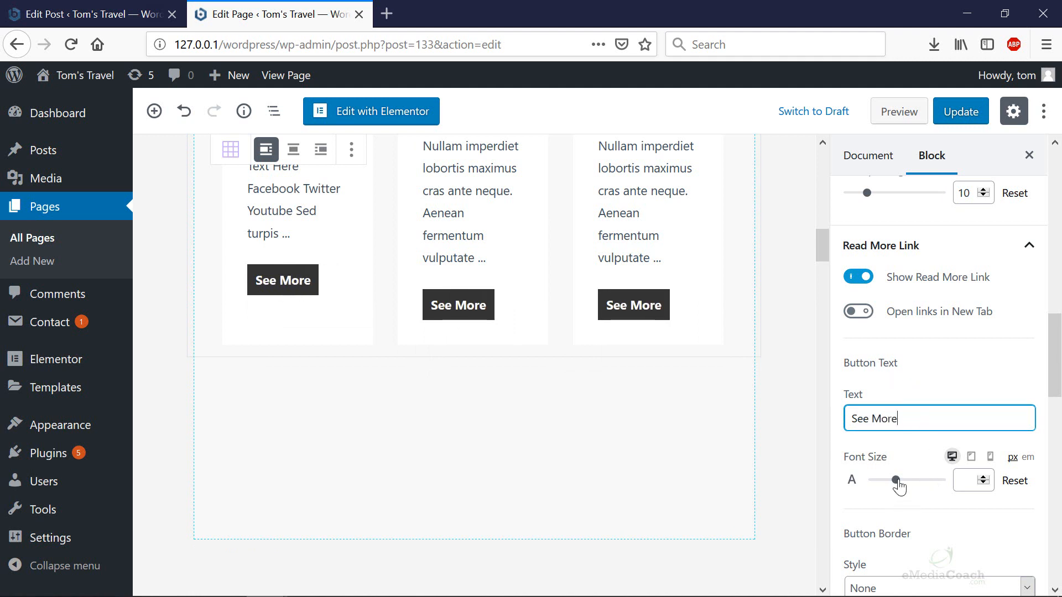
mouse_move(898, 483)
mouse_down()
mouse_move(910, 482)
mouse_move(896, 481)
mouse_up()
Step: Review the Post Grid cards and the general, image, content and button border, padding and color settings
scroll(769, 369, up, 3)
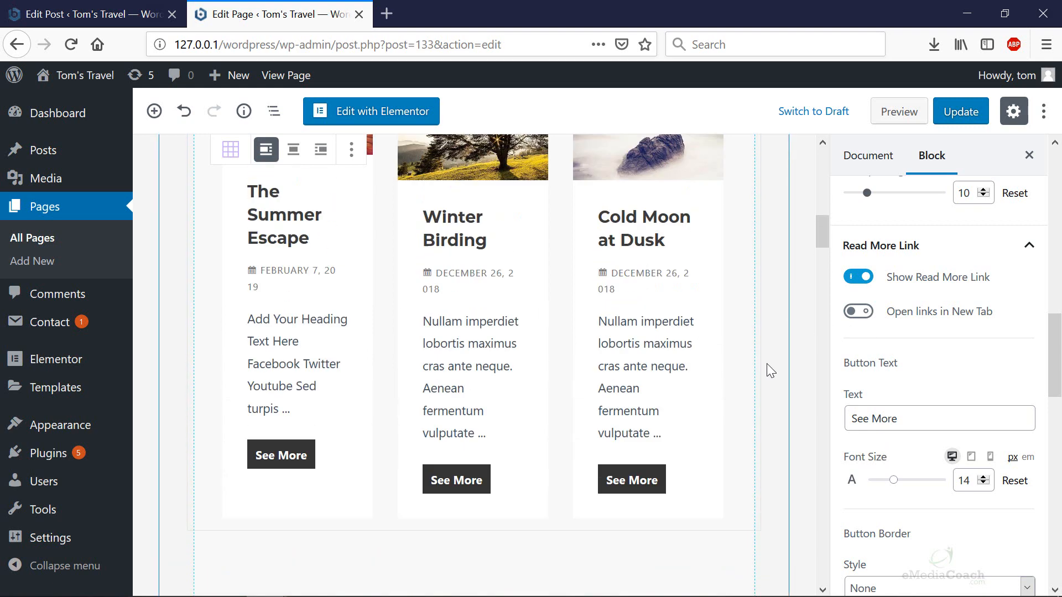
scroll(769, 369, up, 4)
scroll(715, 398, down, 5)
scroll(986, 398, up, 10)
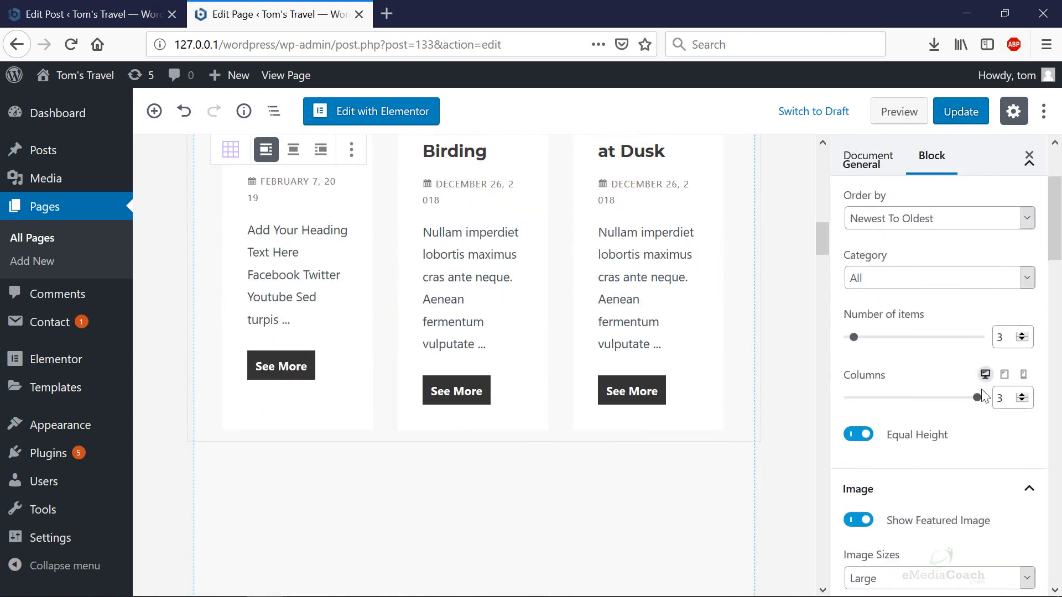
scroll(982, 396, up, 3)
scroll(978, 390, down, 7)
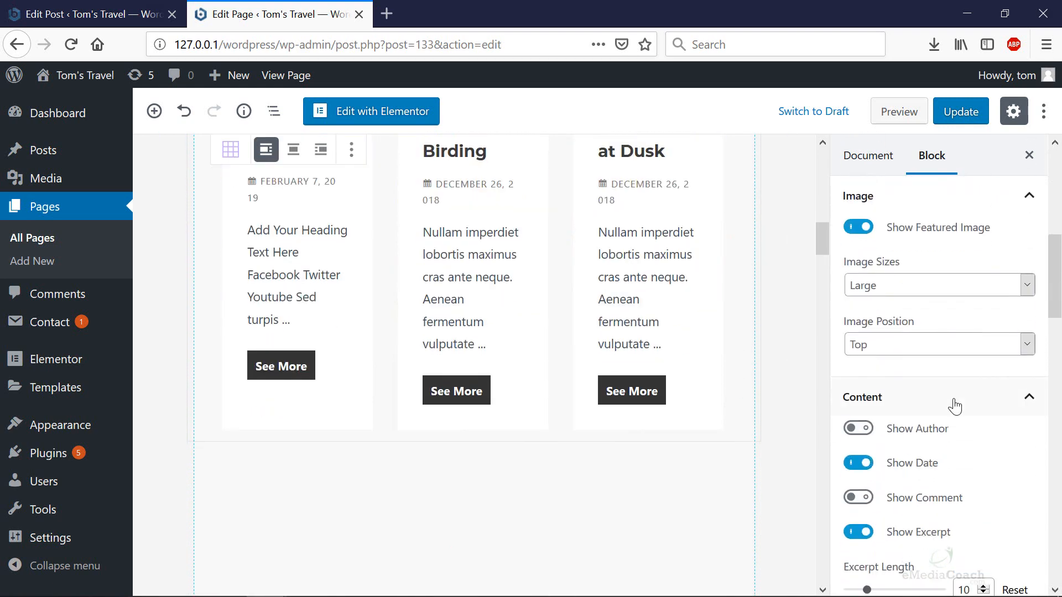
scroll(946, 404, down, 15)
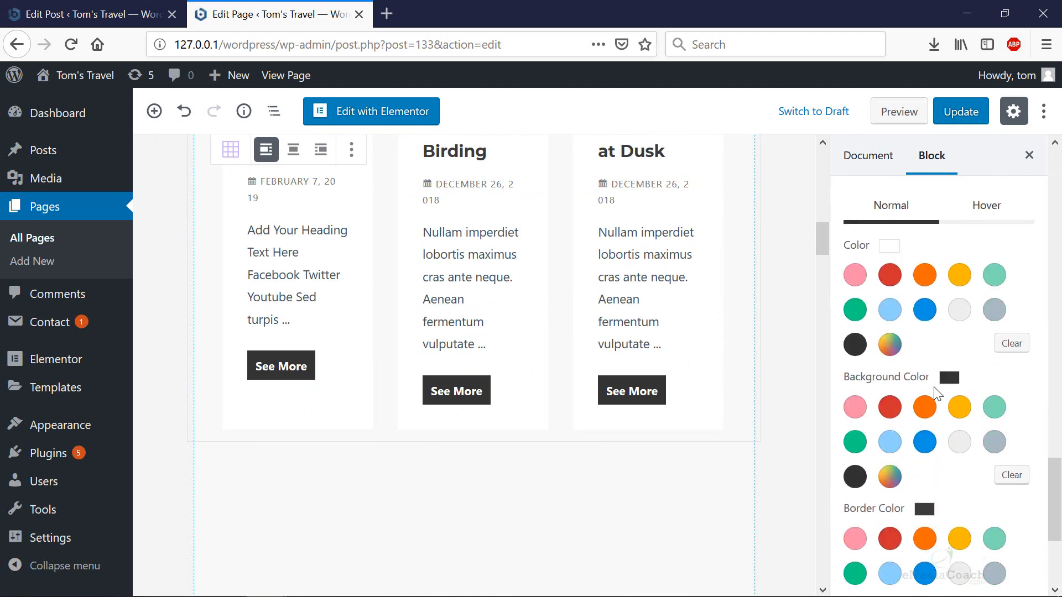
scroll(585, 308, up, 5)
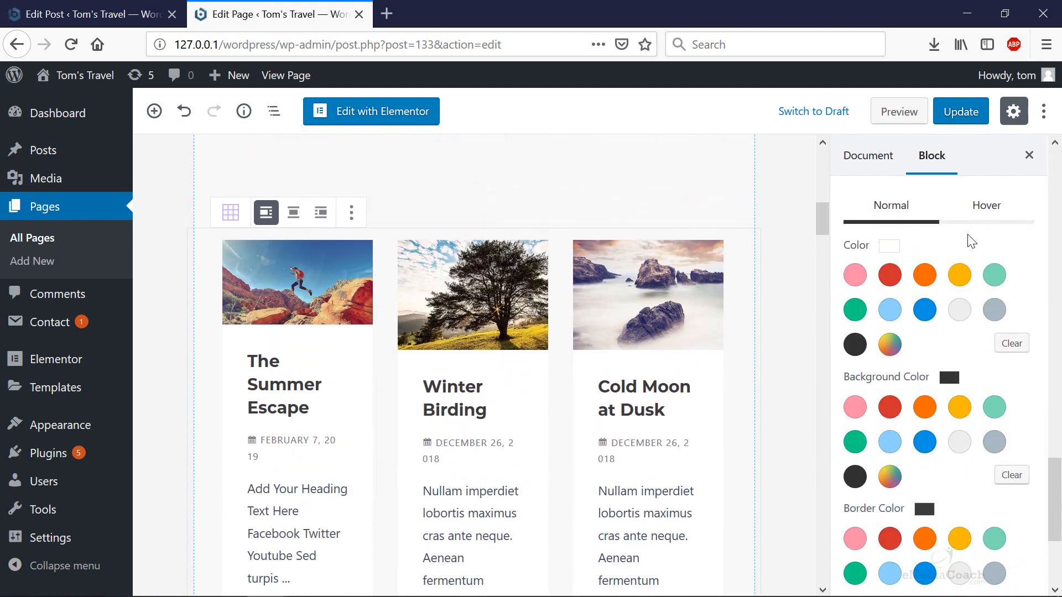
scroll(978, 310, up, 9)
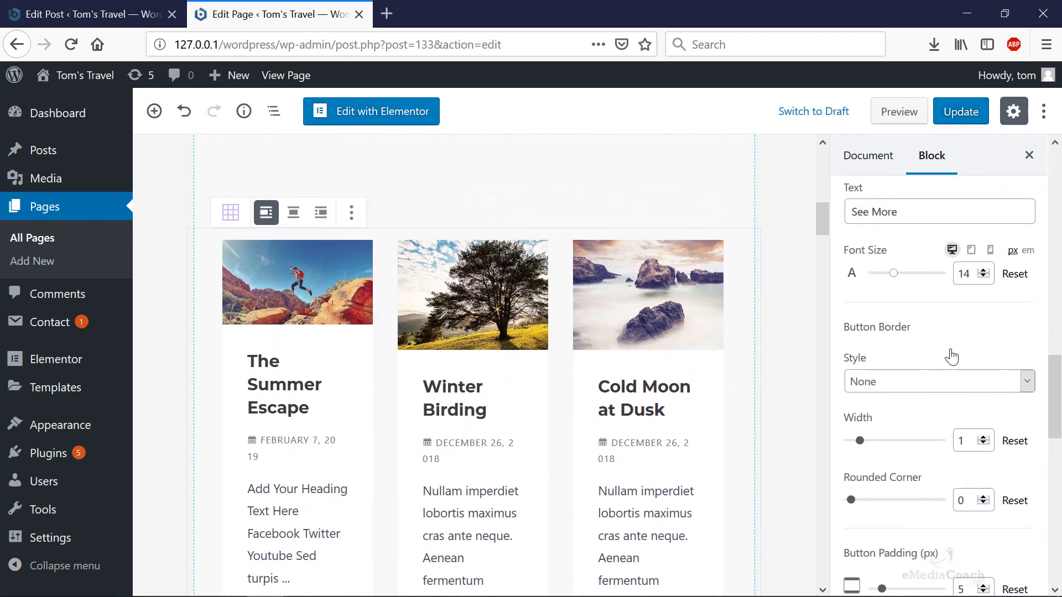
scroll(940, 343, down, 3)
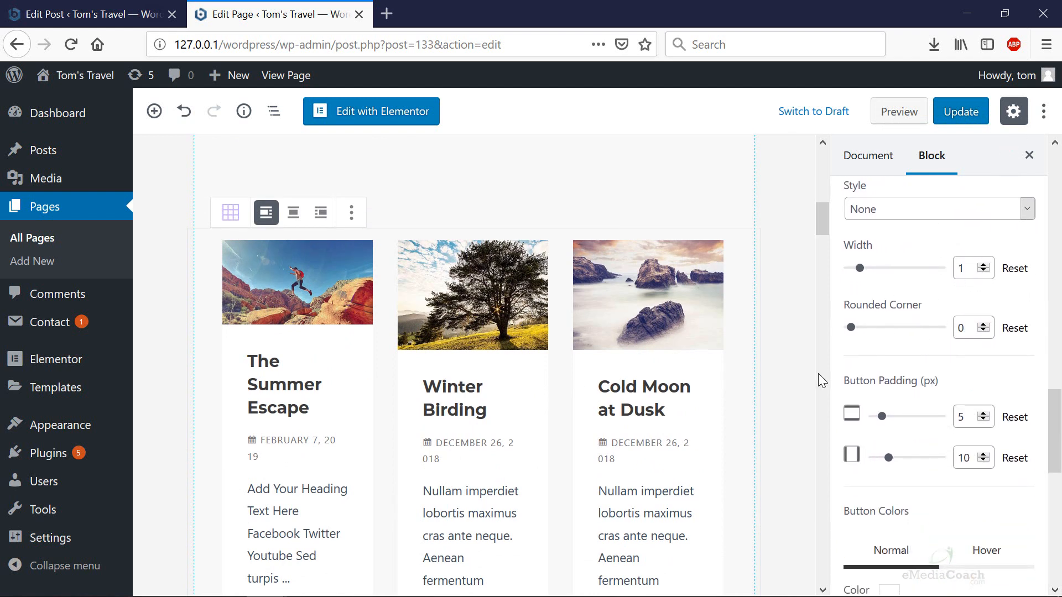
scroll(462, 430, down, 5)
scroll(940, 404, down, 3)
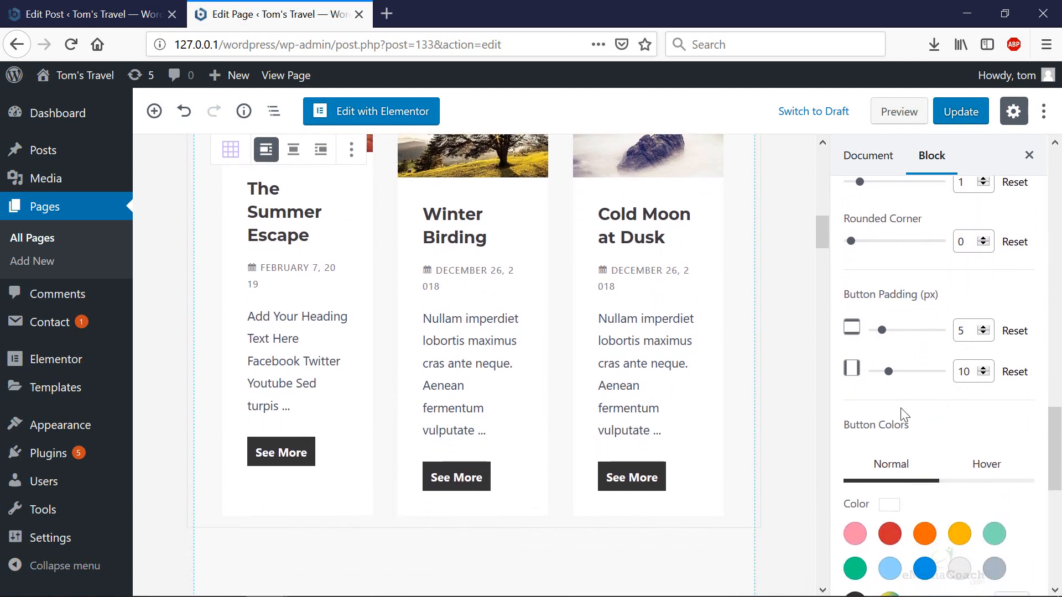
Step: Set the See More button's normal text color to light gray and its background color to blue
scroll(900, 407, down, 6)
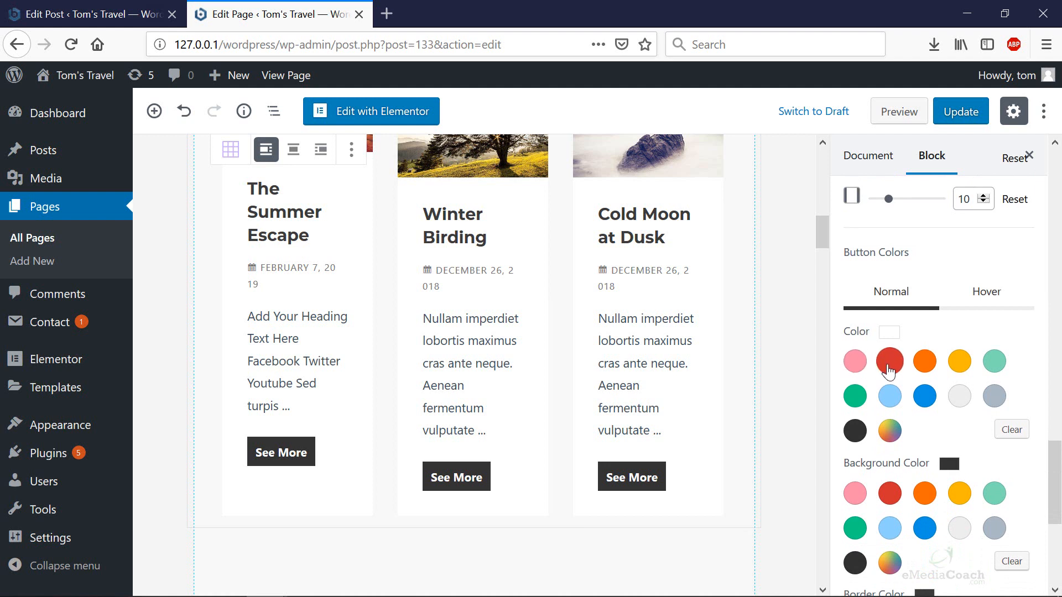
click(928, 400)
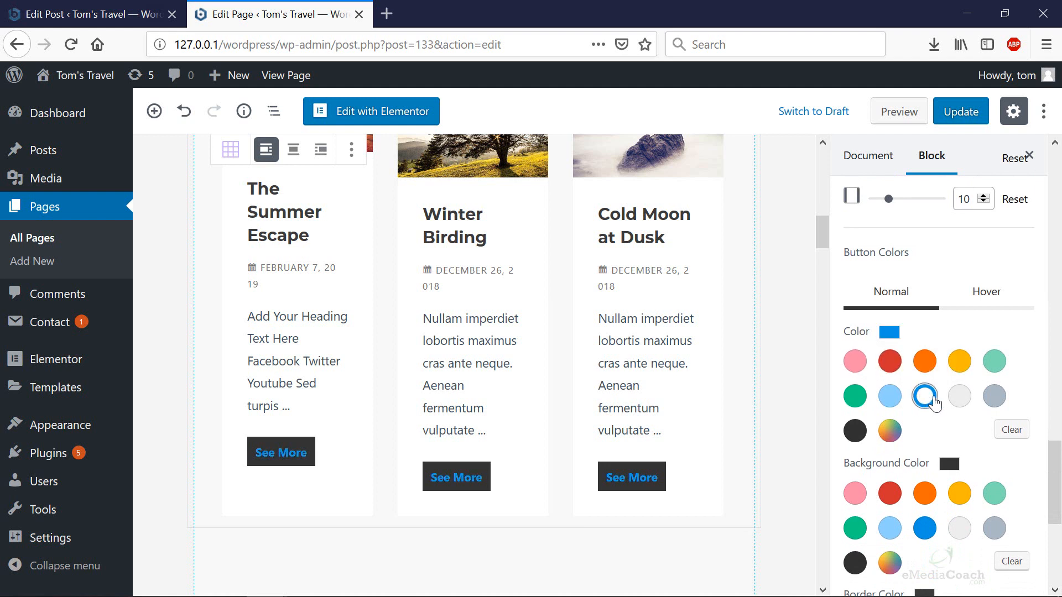
click(971, 402)
scroll(940, 431, down, 3)
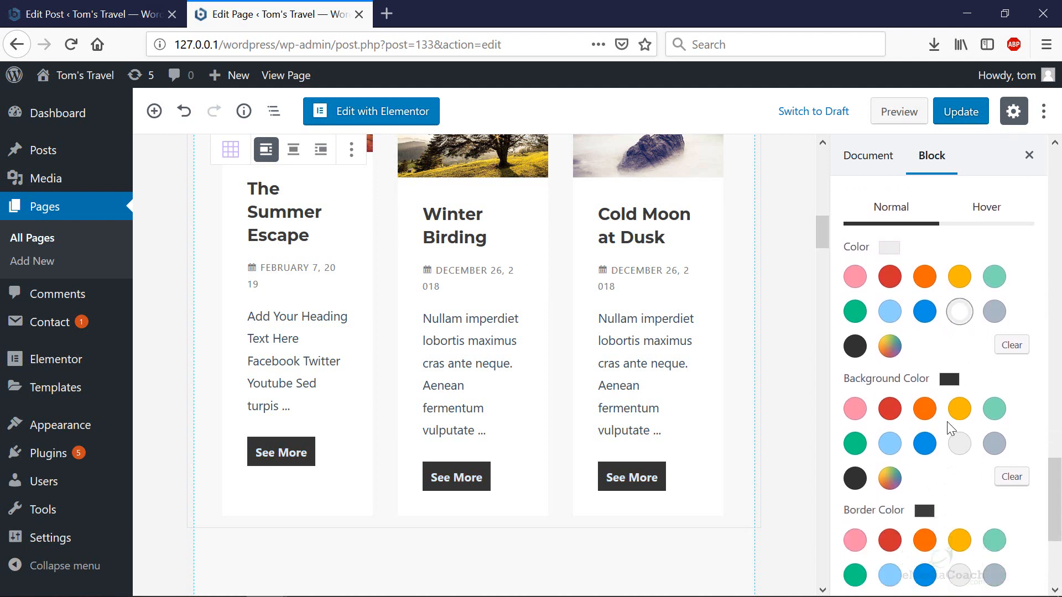
click(918, 446)
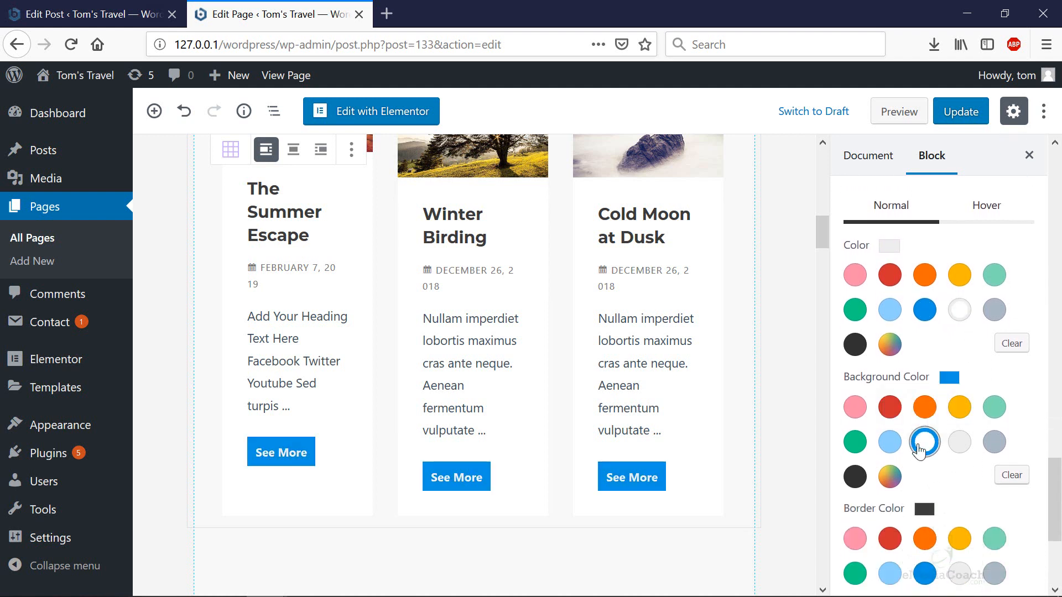
Step: Expand the Post Grid's Typography settings and examine the title tag and the title, meta and excerpt font sizes
scroll(918, 449, down, 5)
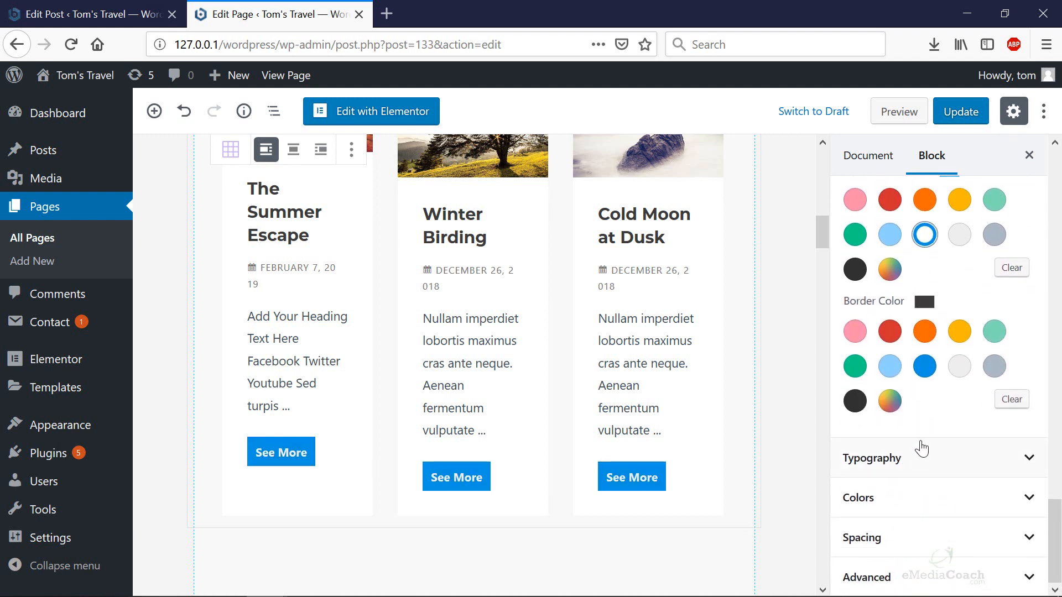
click(921, 450)
scroll(896, 410, down, 5)
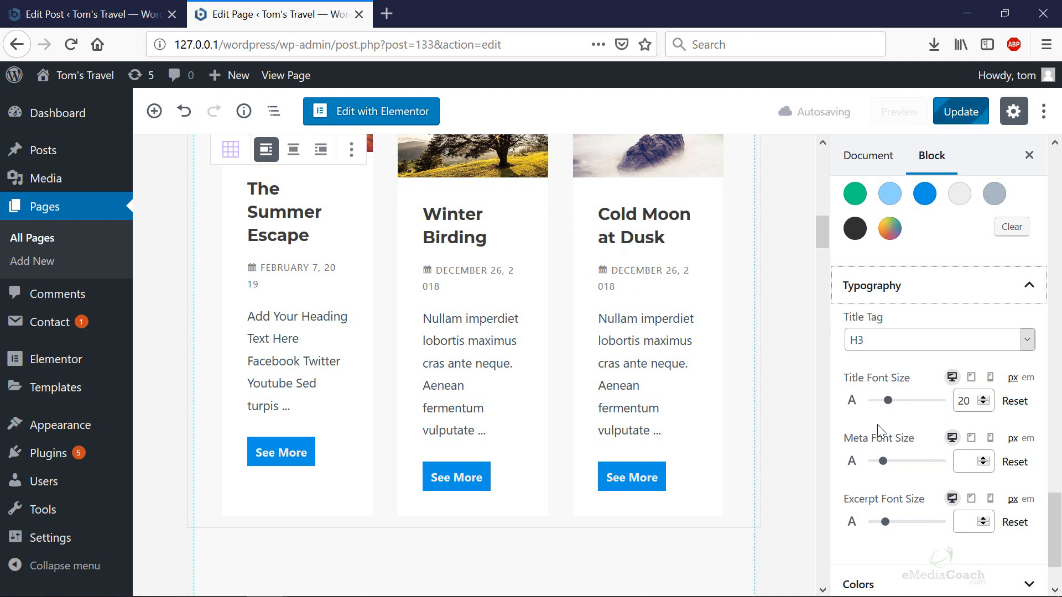
scroll(890, 466, down, 2)
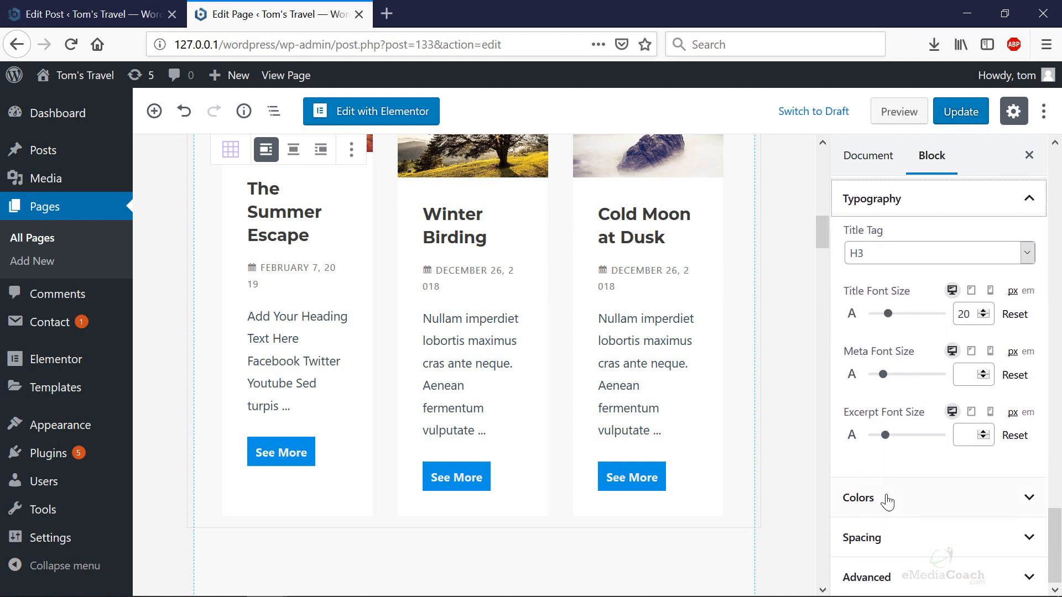
Step: Set the Blog Background Color to light gray in the Post Grid's Colors settings
click(887, 501)
scroll(885, 487, down, 4)
scroll(889, 450, down, 4)
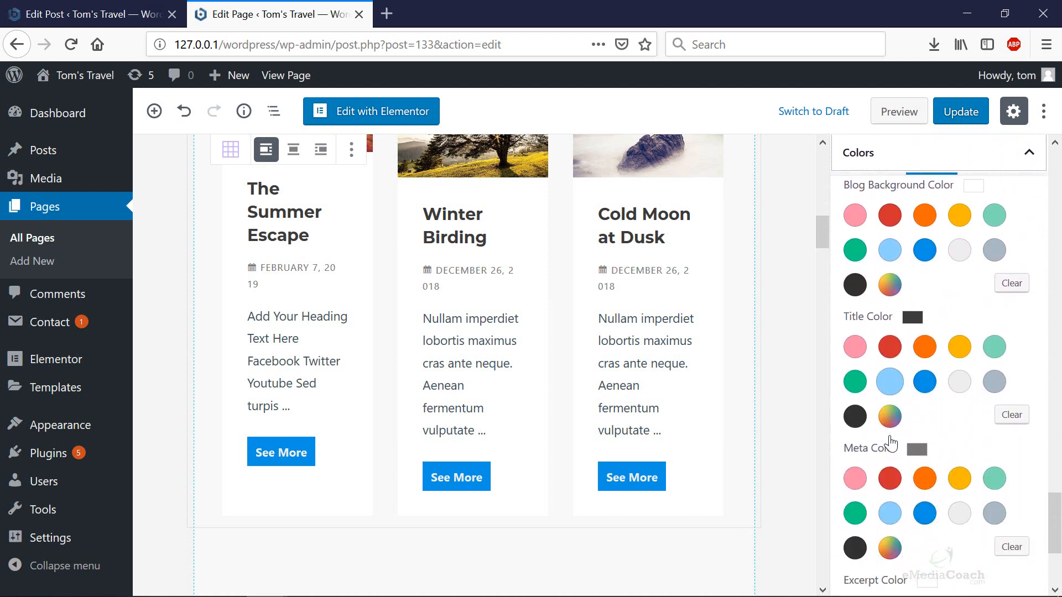
scroll(890, 443, up, 4)
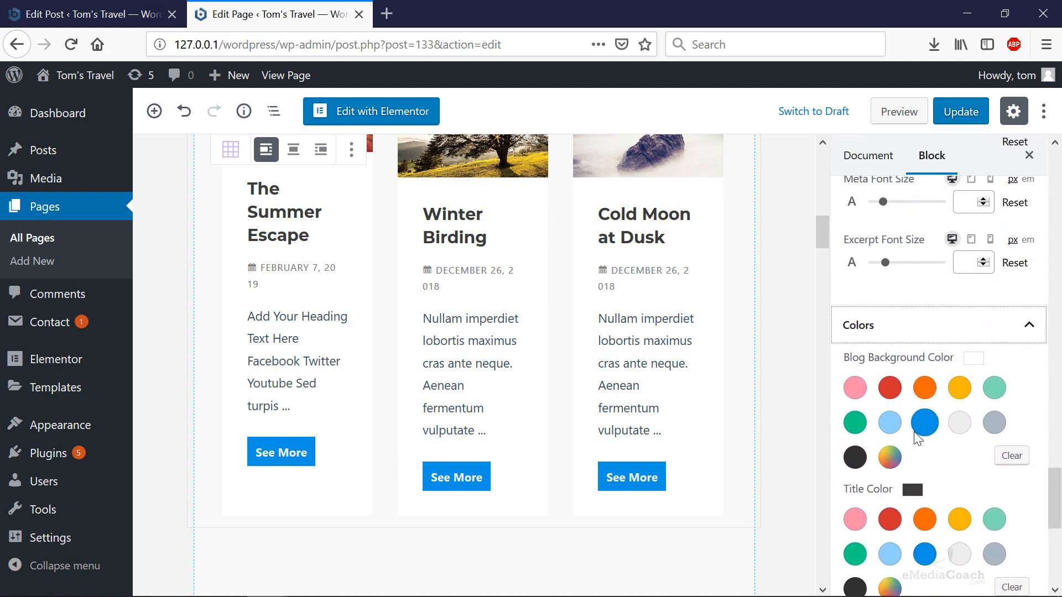
scroll(918, 436, down, 3)
scroll(940, 371, up, 2)
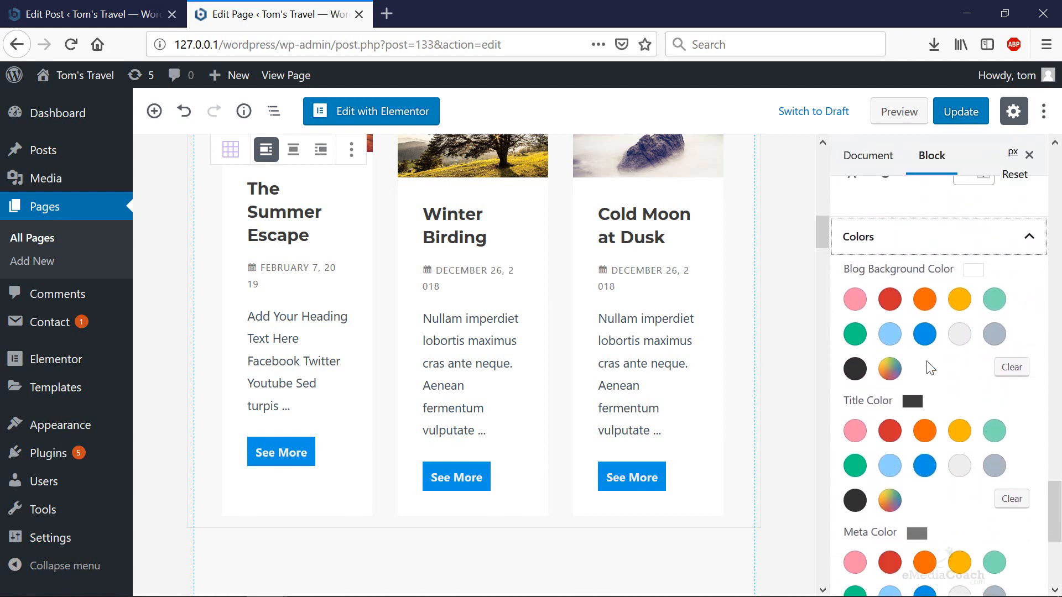
click(925, 336)
click(963, 340)
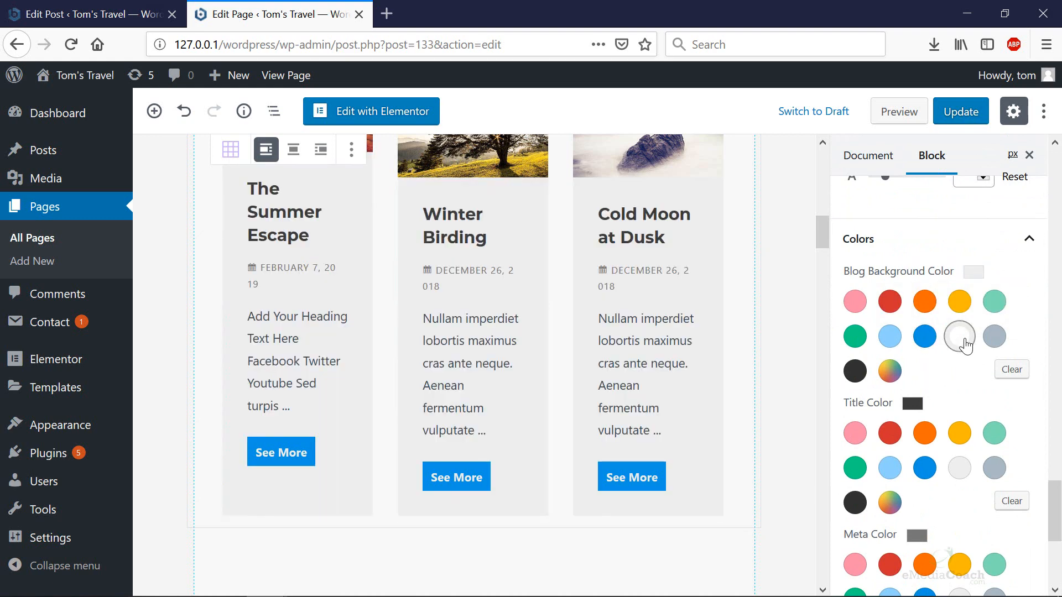
Step: Look through the title, meta and excerpt color options and expand the Post Grid's Spacing settings
scroll(954, 359, down, 2)
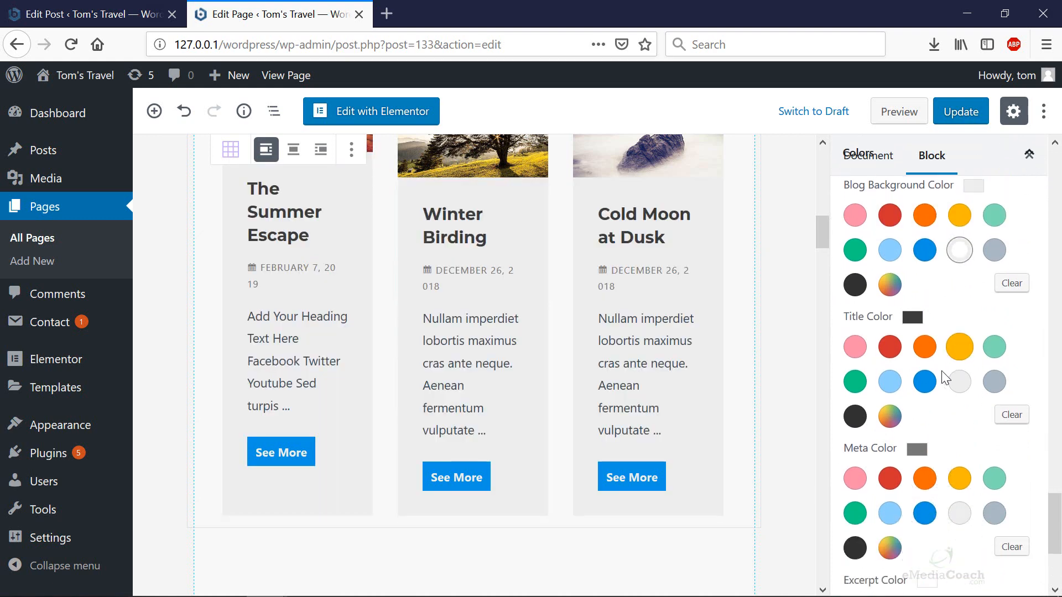
scroll(893, 466, down, 5)
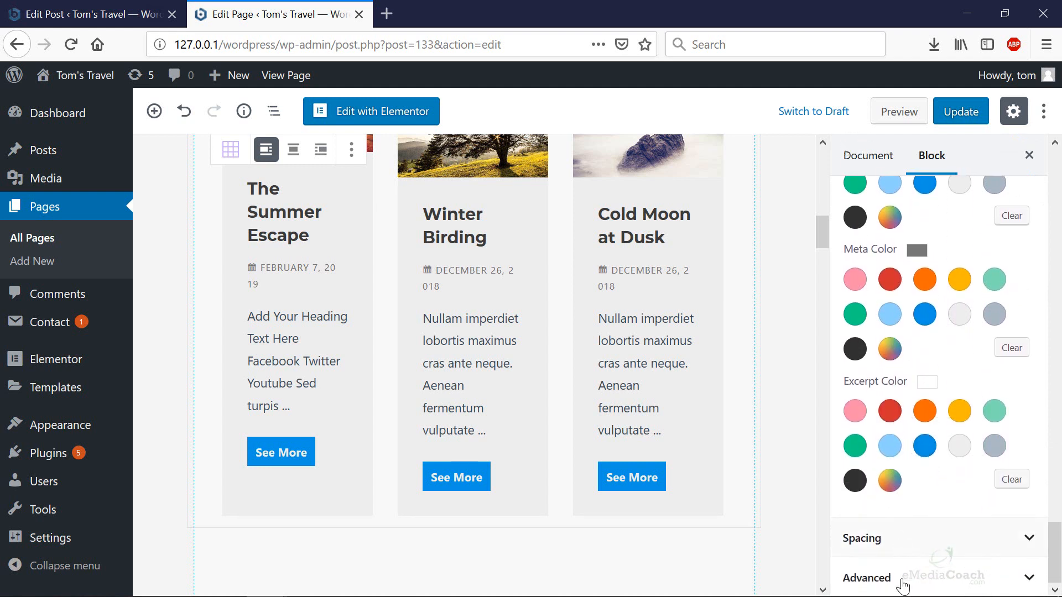
click(896, 578)
click(910, 475)
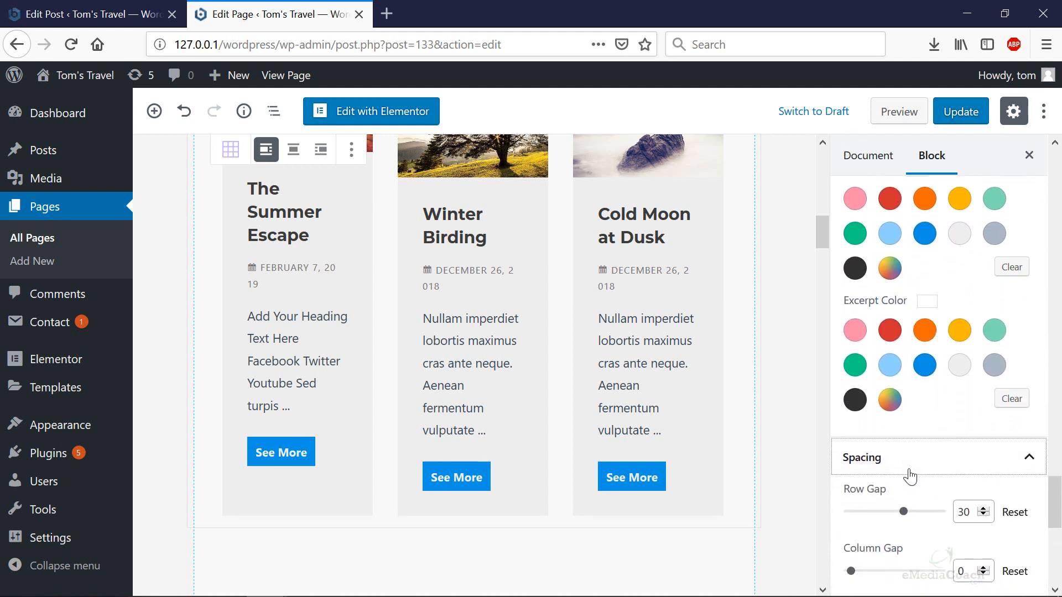
Step: Examine the three-column Post Grid's row gap, column gap, content padding and bottom spacing options
scroll(909, 476, down, 5)
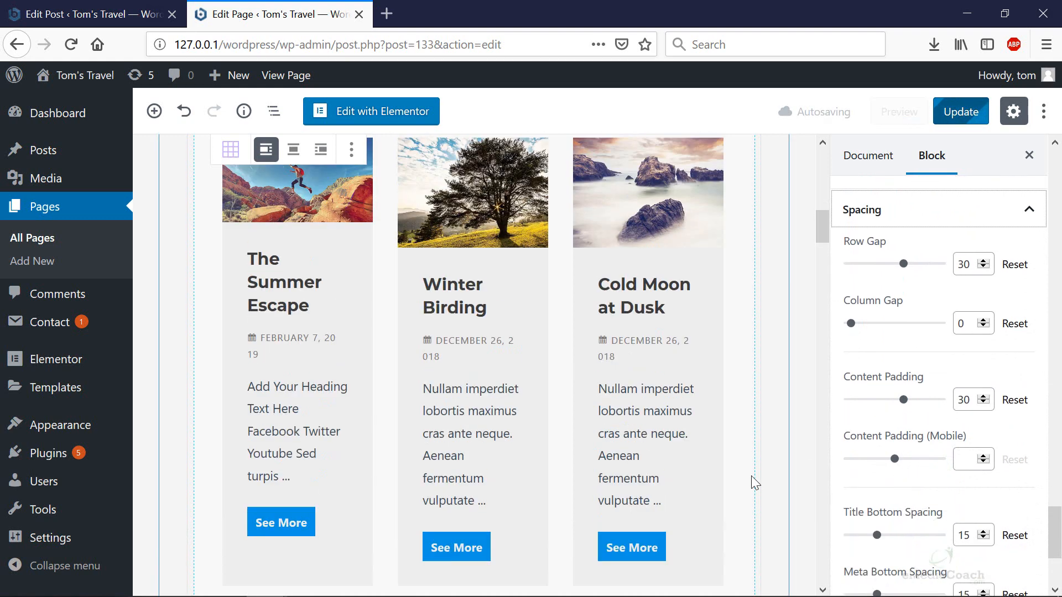
scroll(751, 479, up, 10)
scroll(670, 419, down, 5)
scroll(646, 398, down, 10)
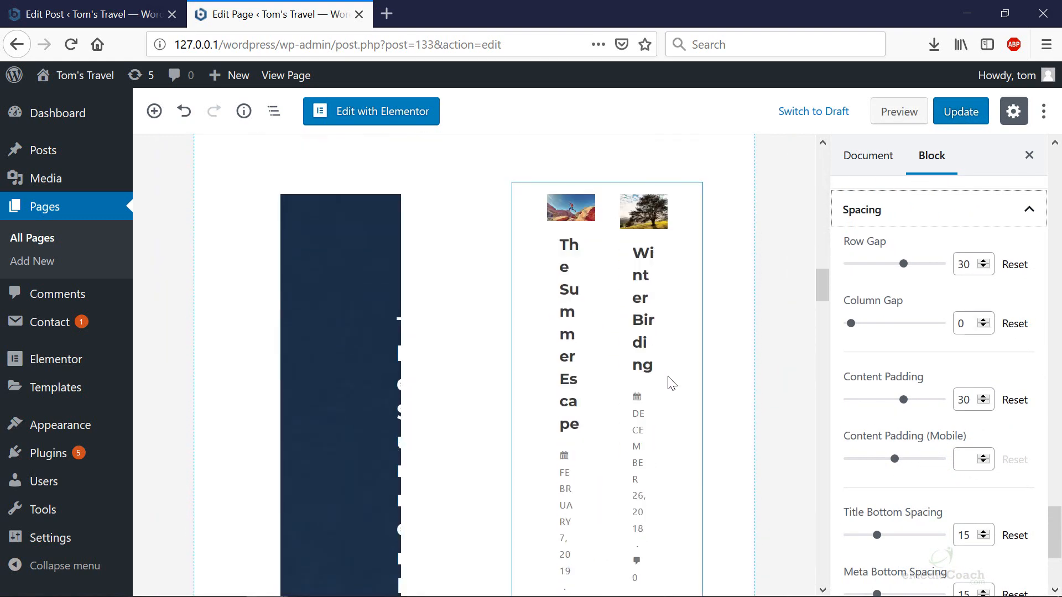
Step: Select the two-column Post Grid in the lower section and review its content toggles, general settings and Order by options
click(617, 378)
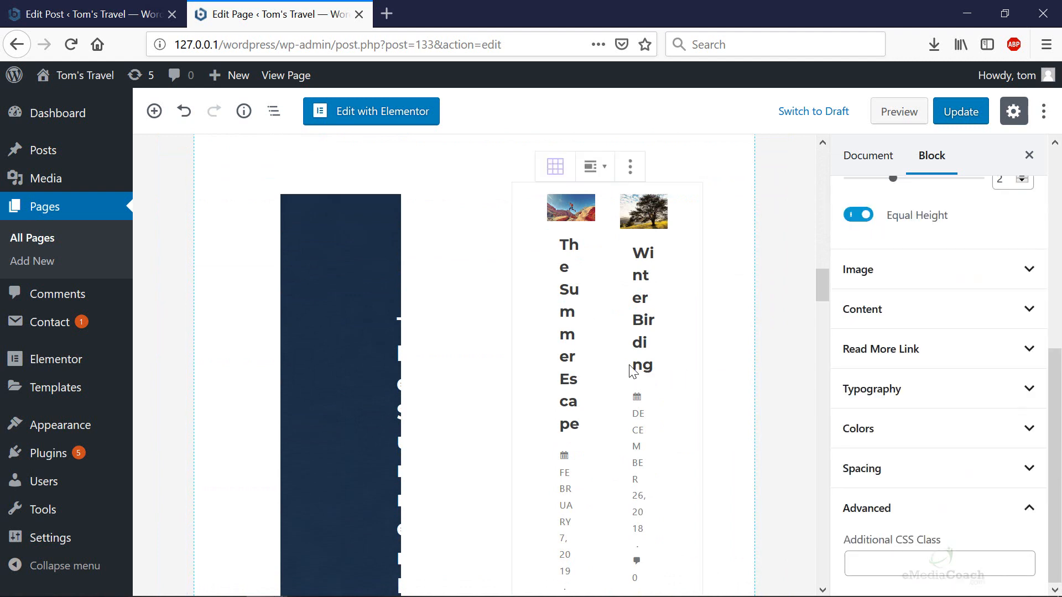
click(949, 304)
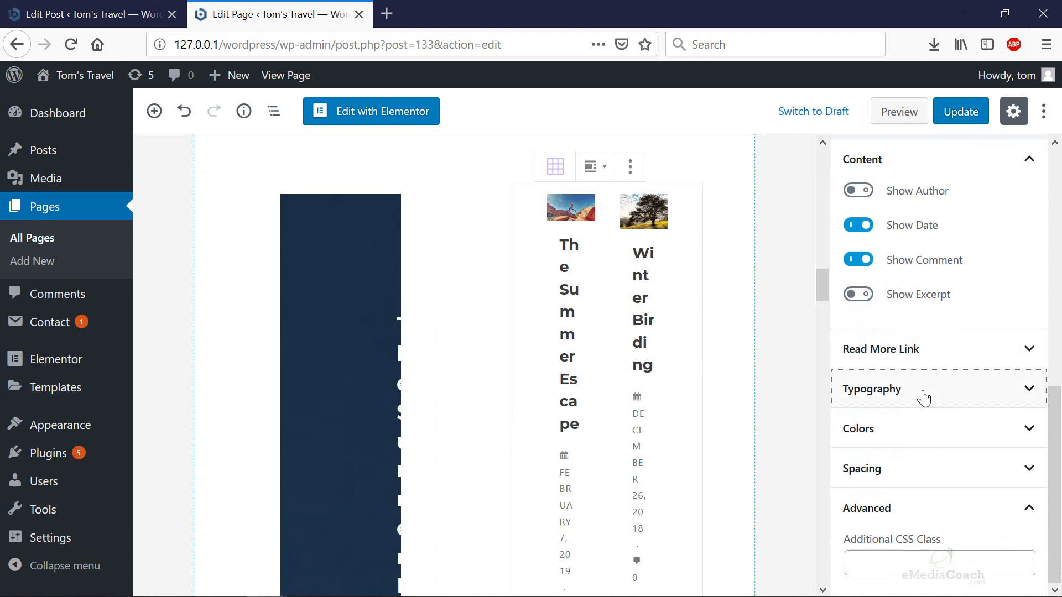
click(923, 397)
click(915, 349)
scroll(919, 357, up, 8)
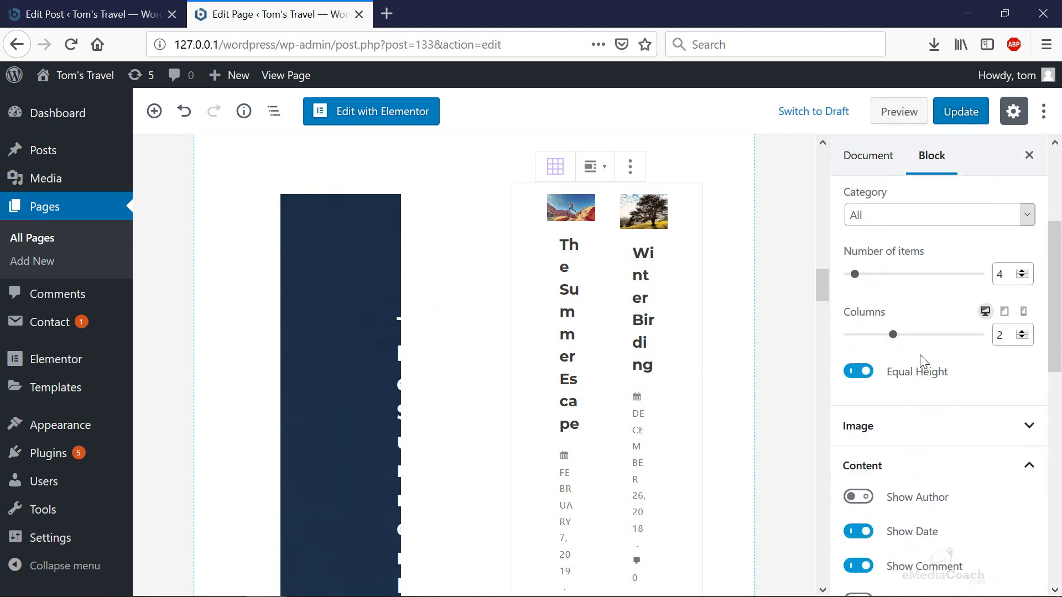
scroll(920, 359, up, 5)
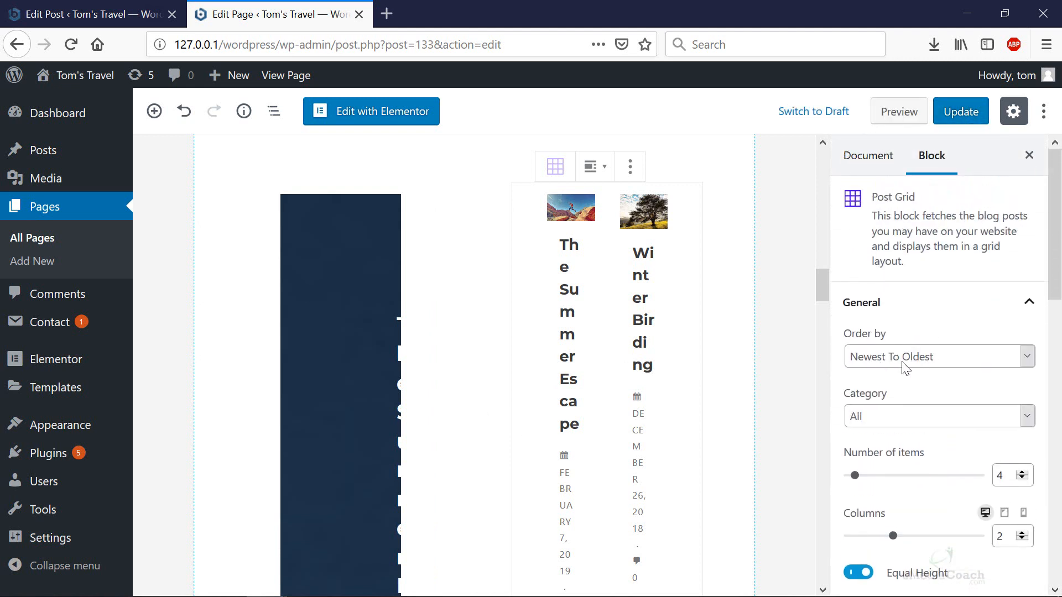
click(905, 359)
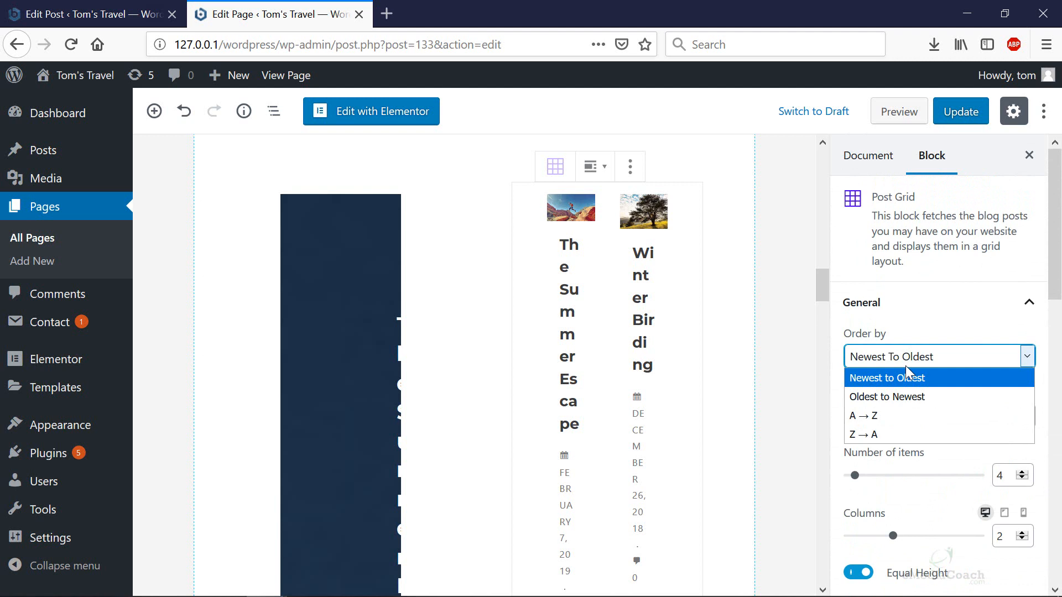
click(906, 367)
scroll(696, 436, down, 5)
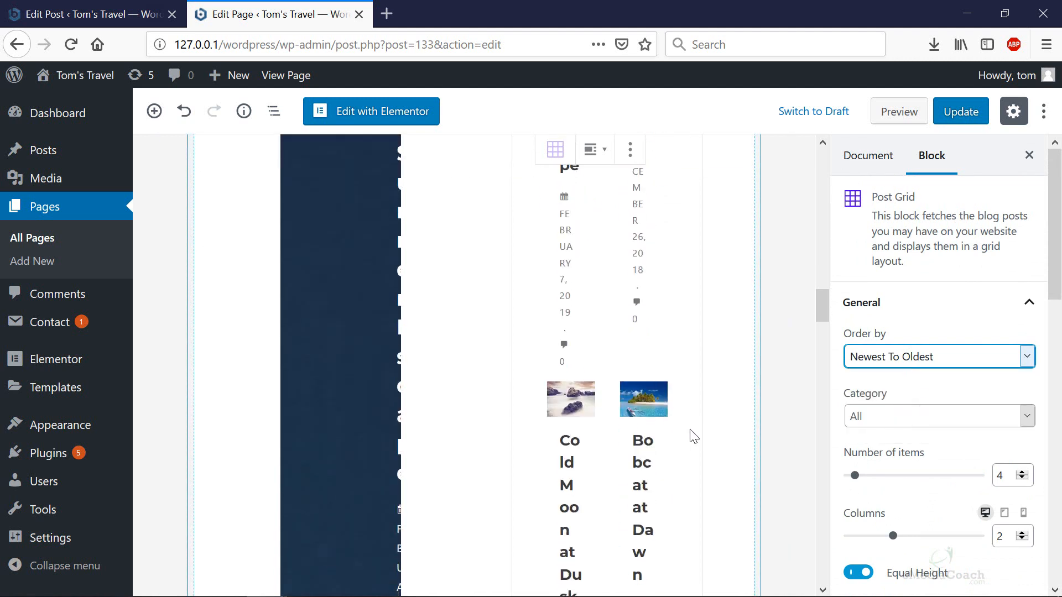
click(336, 436)
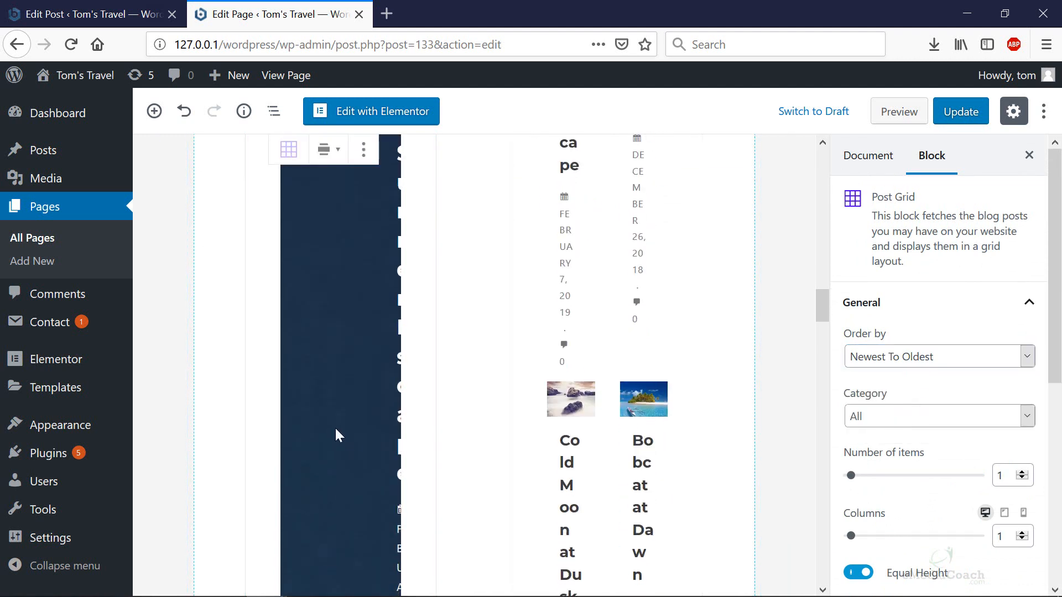
click(364, 151)
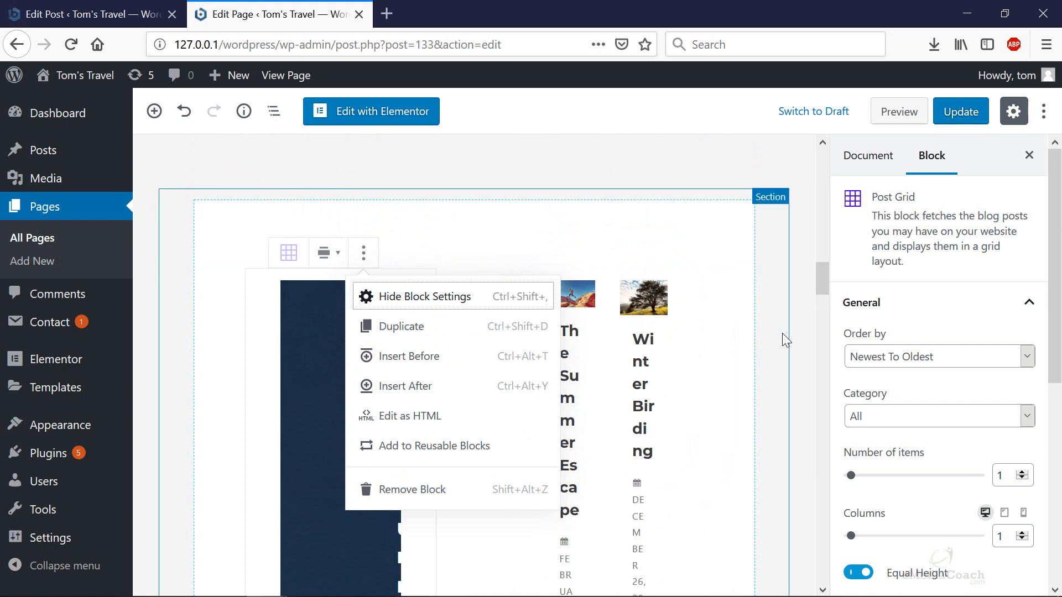
click(802, 338)
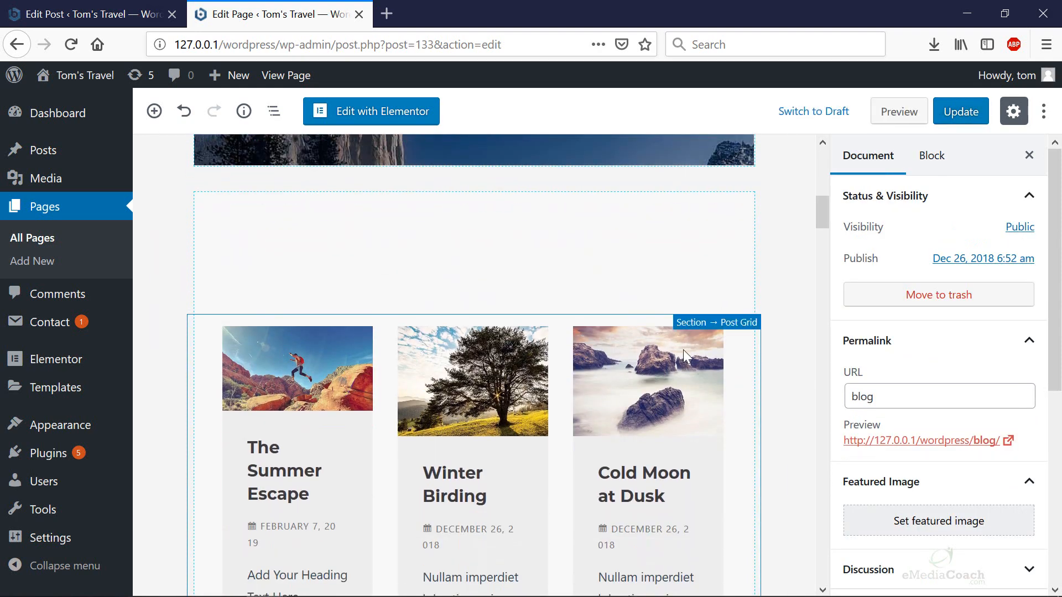
Step: Duplicate the three-column Post Grid below the Blog header and compare the copy with the original
click(683, 349)
click(352, 299)
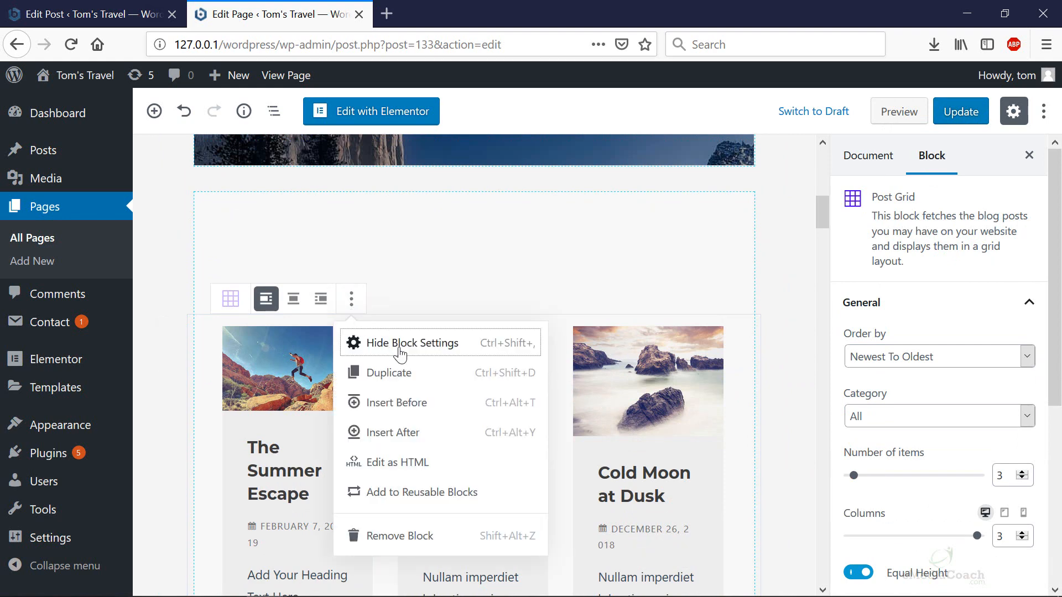
click(408, 374)
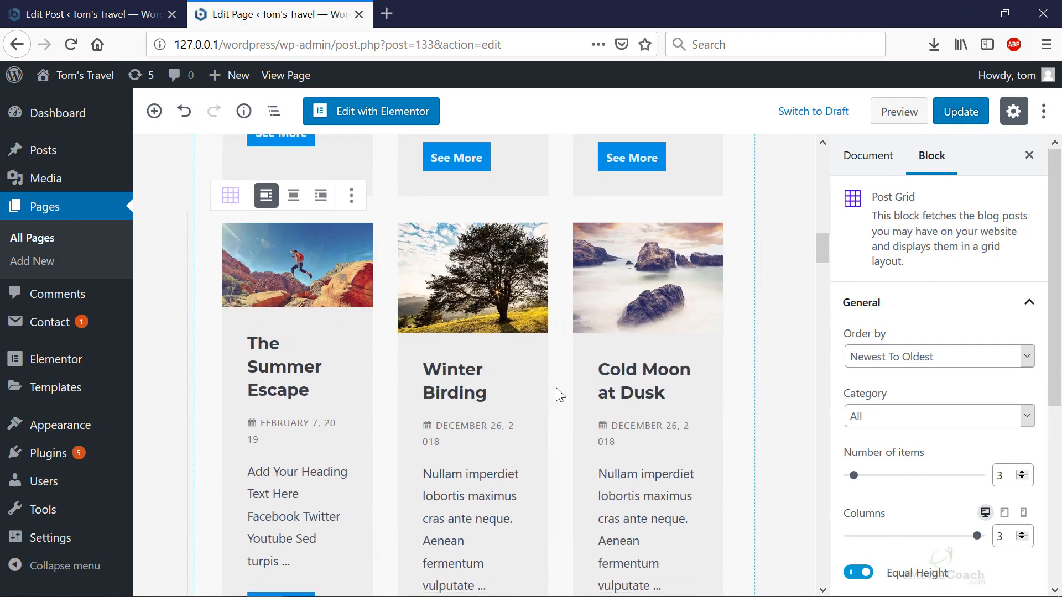
scroll(539, 377, up, 7)
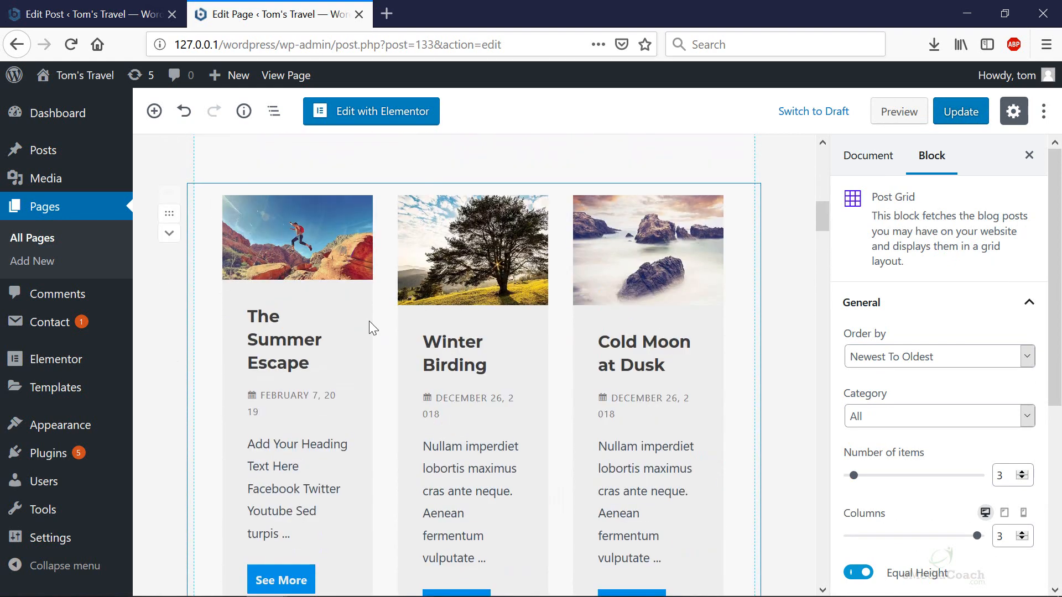
scroll(626, 371, up, 1)
scroll(626, 371, down, 12)
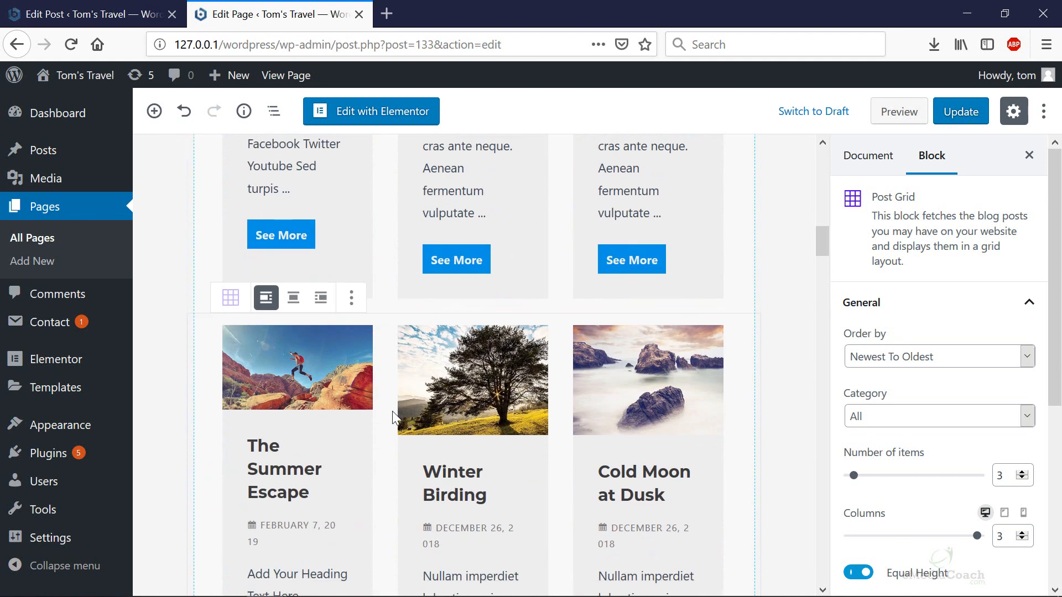
scroll(346, 388, down, 1)
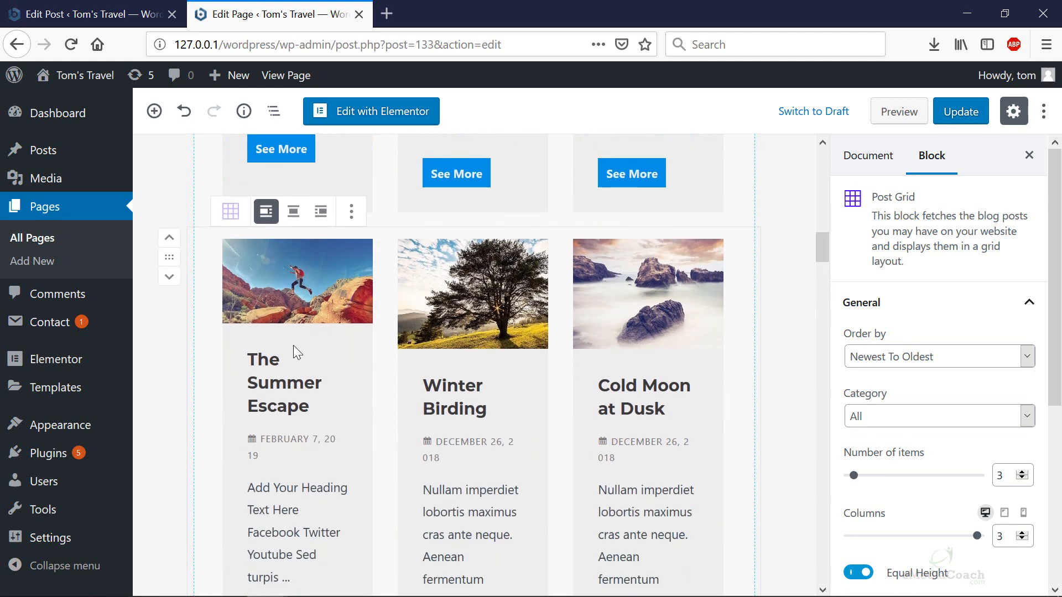
Step: Order the duplicated Post Grid's posts from Oldest to Newest and check the available category choices
click(947, 356)
click(905, 392)
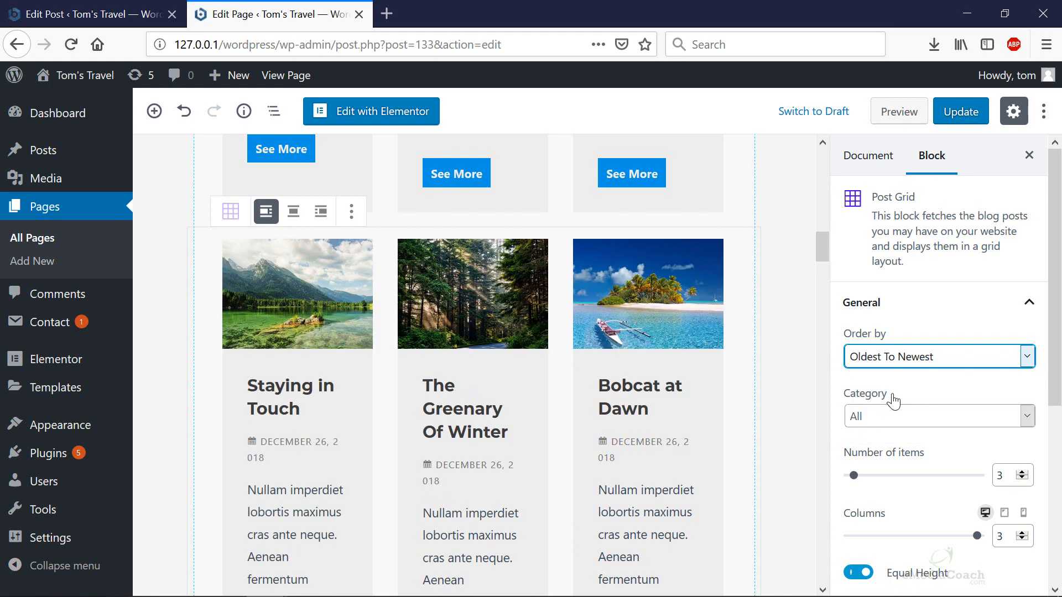
click(904, 416)
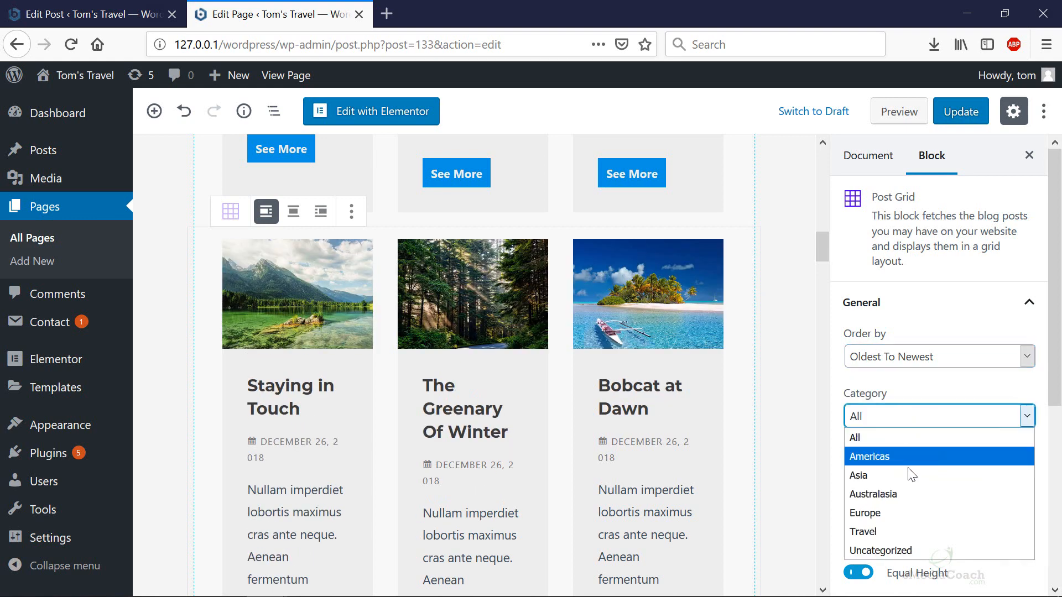
click(787, 430)
click(788, 430)
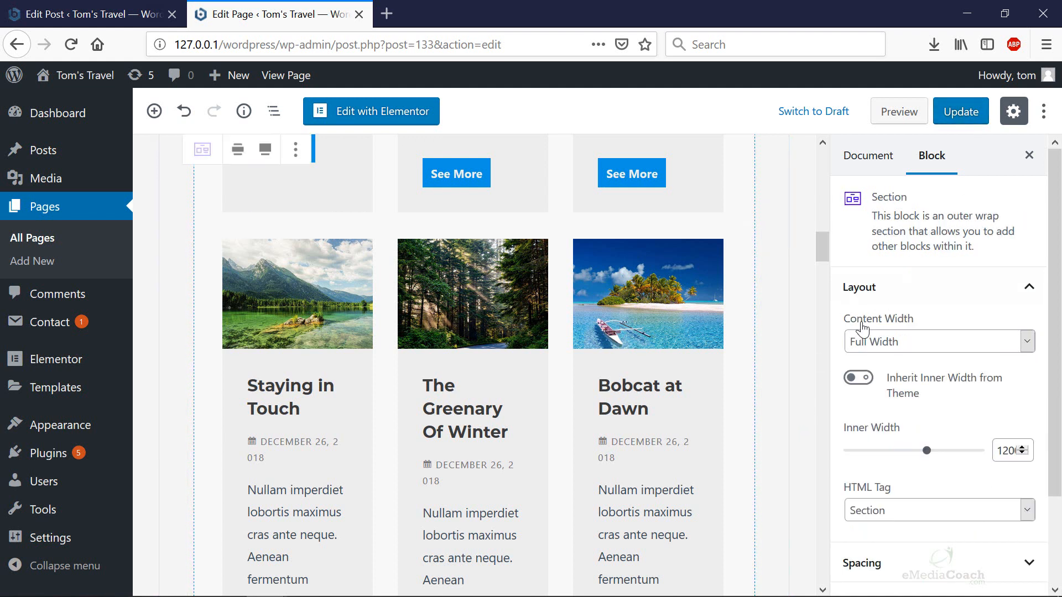
Step: Update the Blog page and open its live view in a new browser tab
click(962, 123)
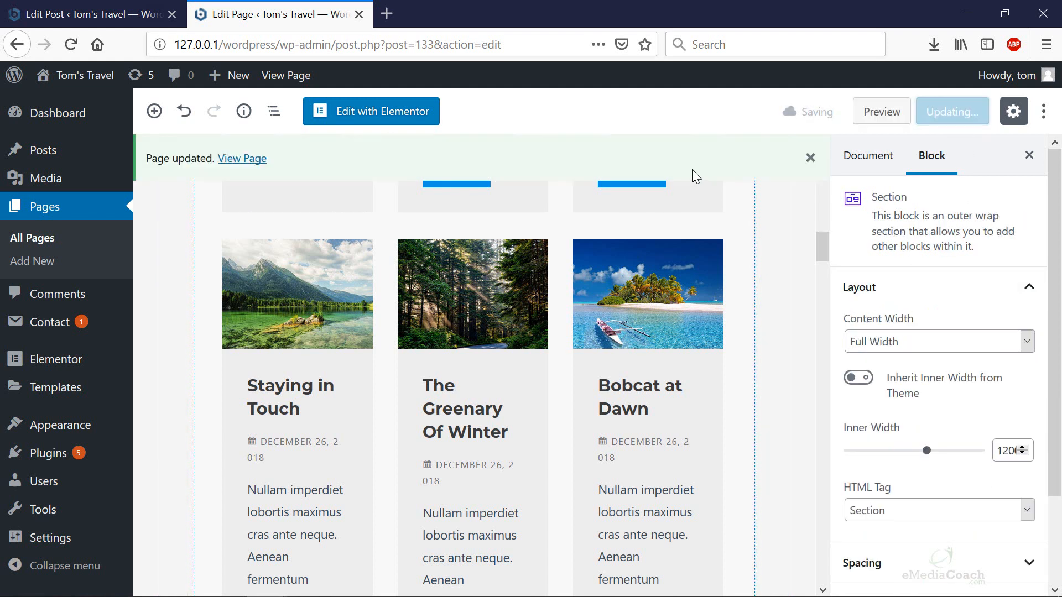
right_click(284, 84)
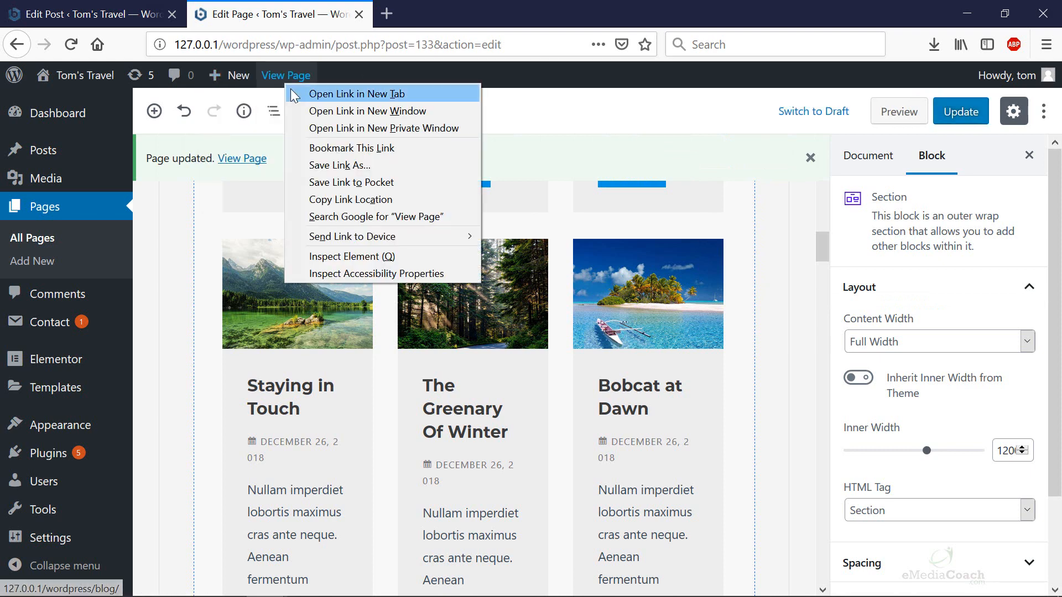
click(292, 93)
click(464, 14)
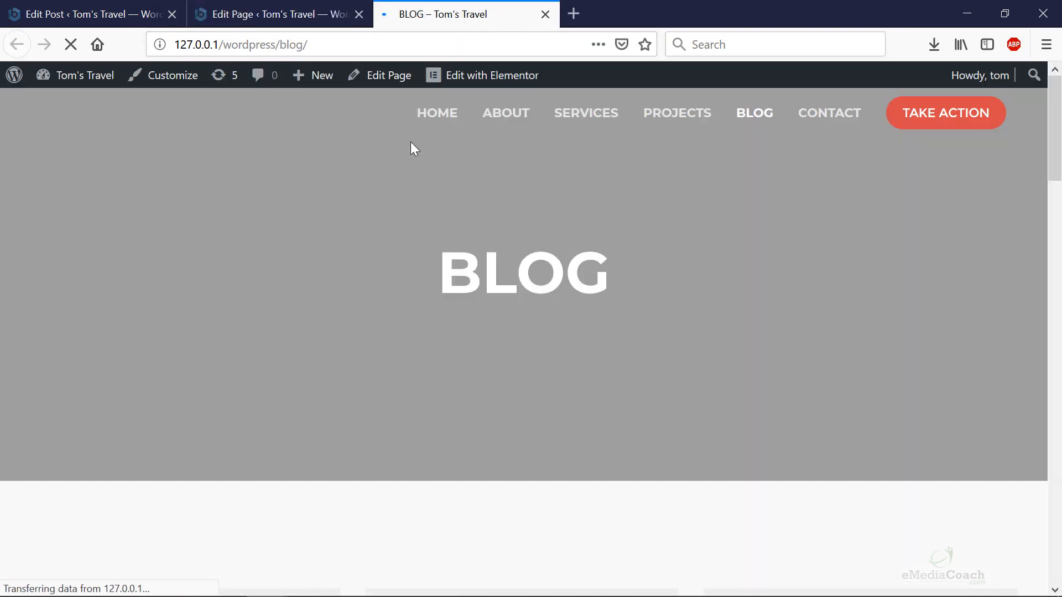
Step: Review the live Blog page from header to footer, checking both post grids and the featured posts section
scroll(559, 176, down, 3)
scroll(559, 176, down, 10)
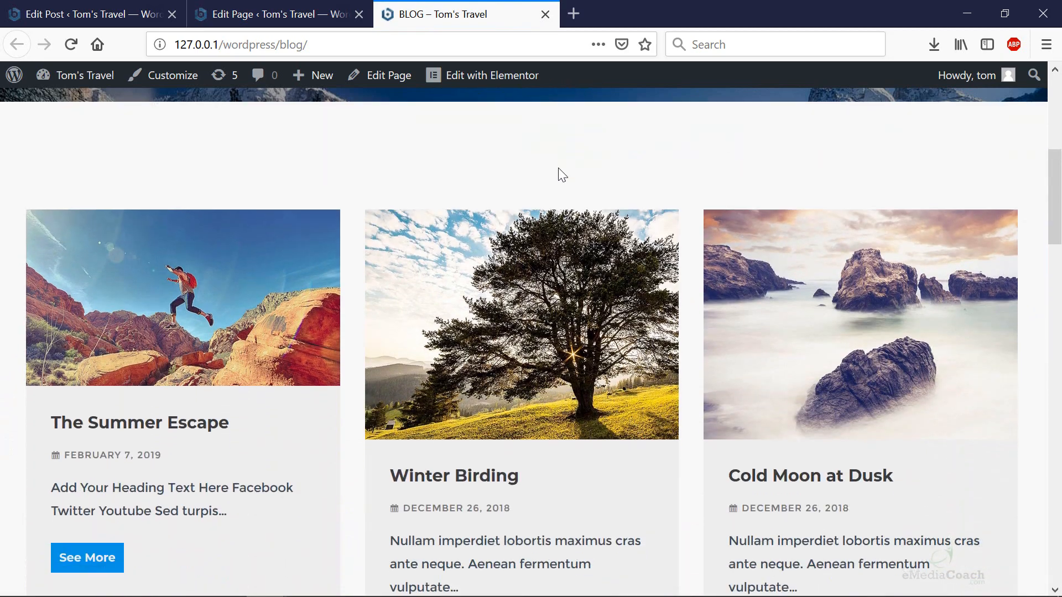
scroll(566, 166, up, 5)
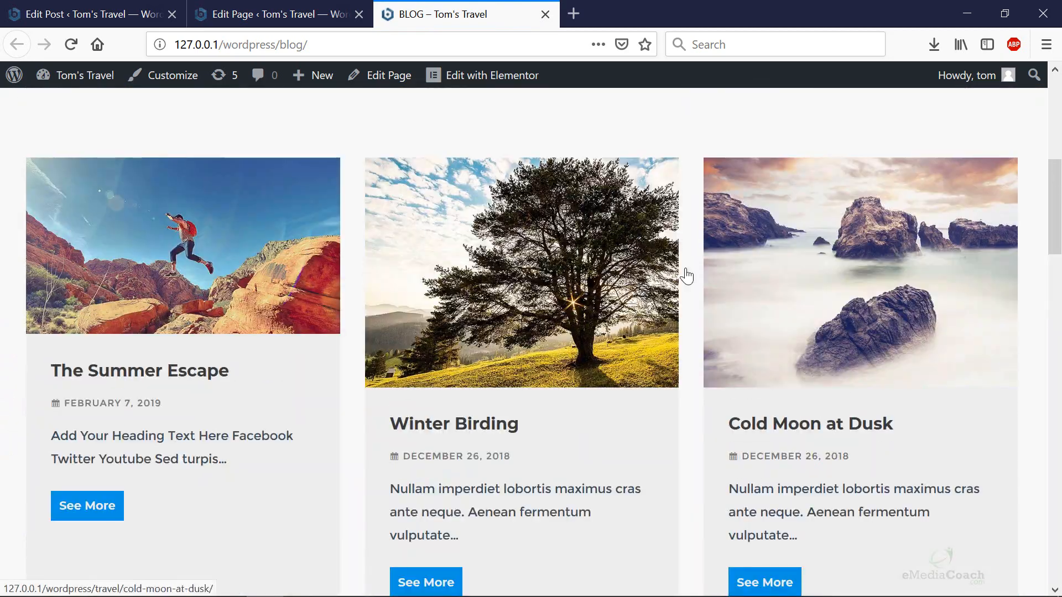
scroll(647, 276, down, 10)
scroll(630, 267, down, 12)
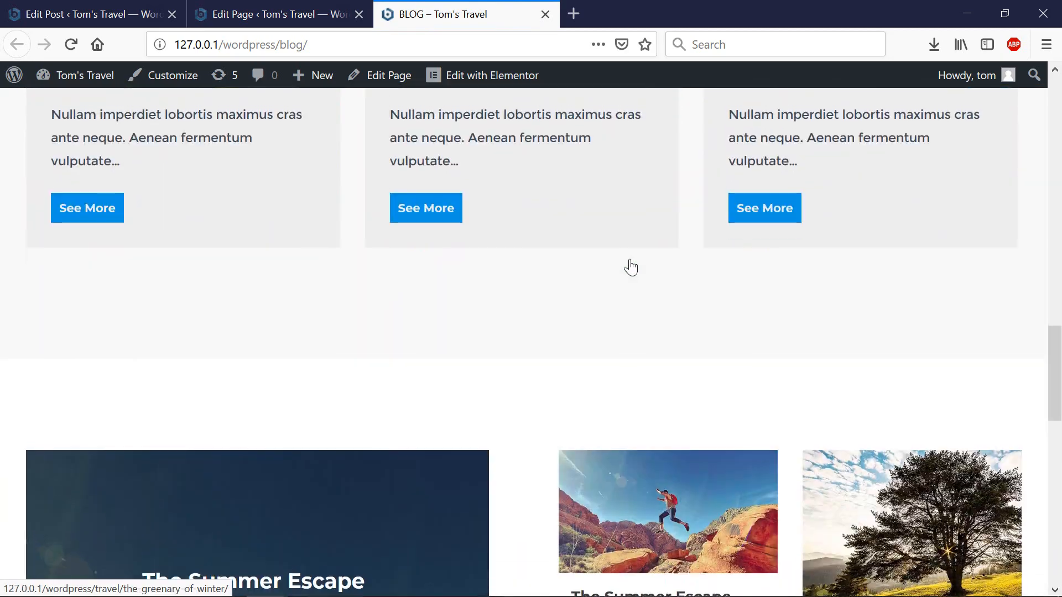
scroll(657, 431, down, 5)
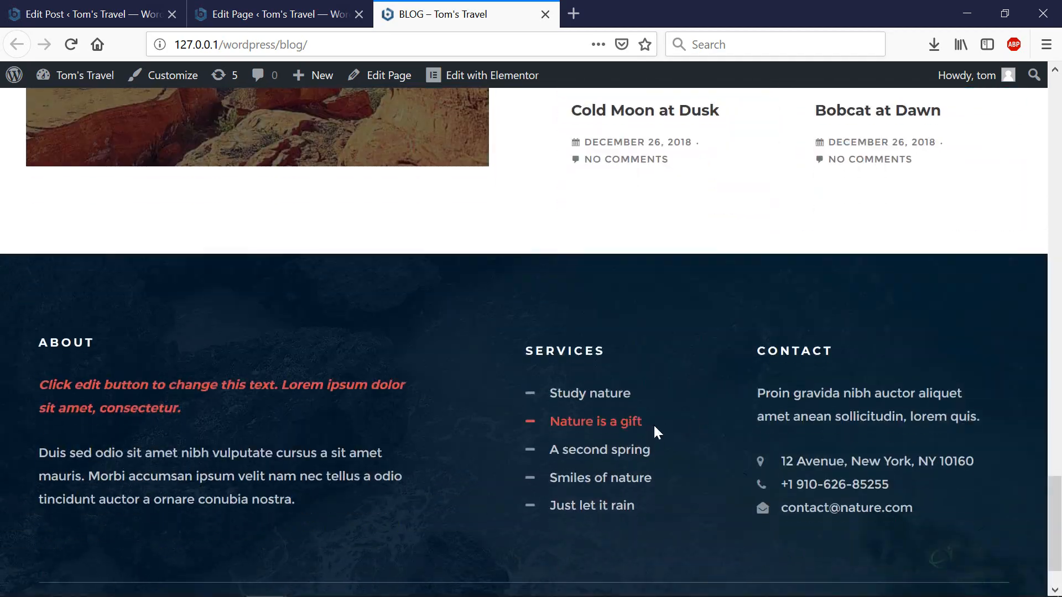
scroll(628, 476, up, 10)
scroll(555, 485, up, 15)
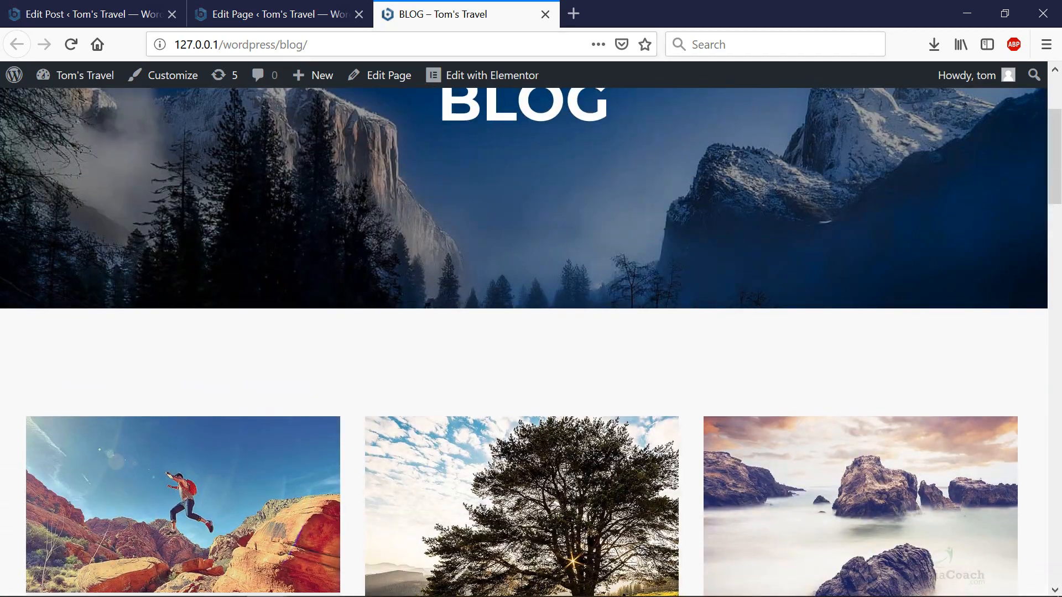
scroll(788, 409, down, 5)
scroll(784, 389, down, 6)
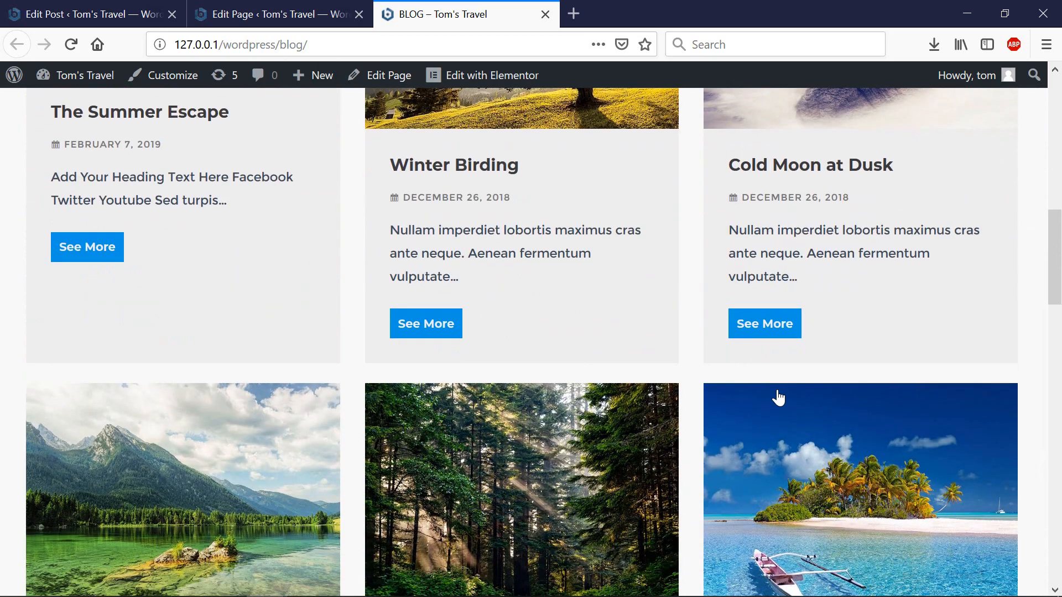
scroll(771, 406, up, 9)
scroll(769, 409, up, 5)
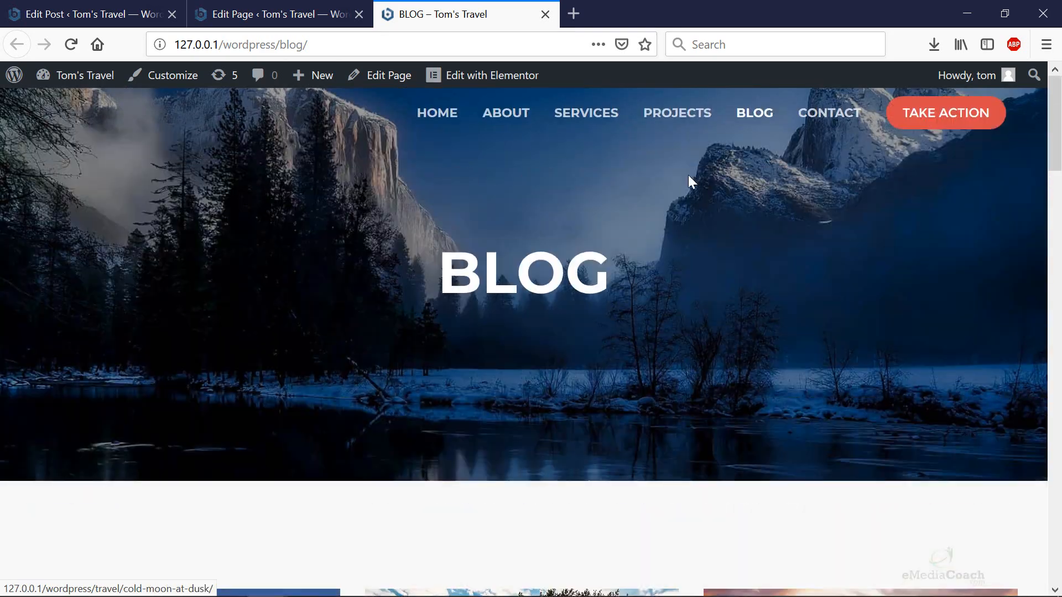
Step: Open the site's Home page and look through its sections down to Projects
click(450, 123)
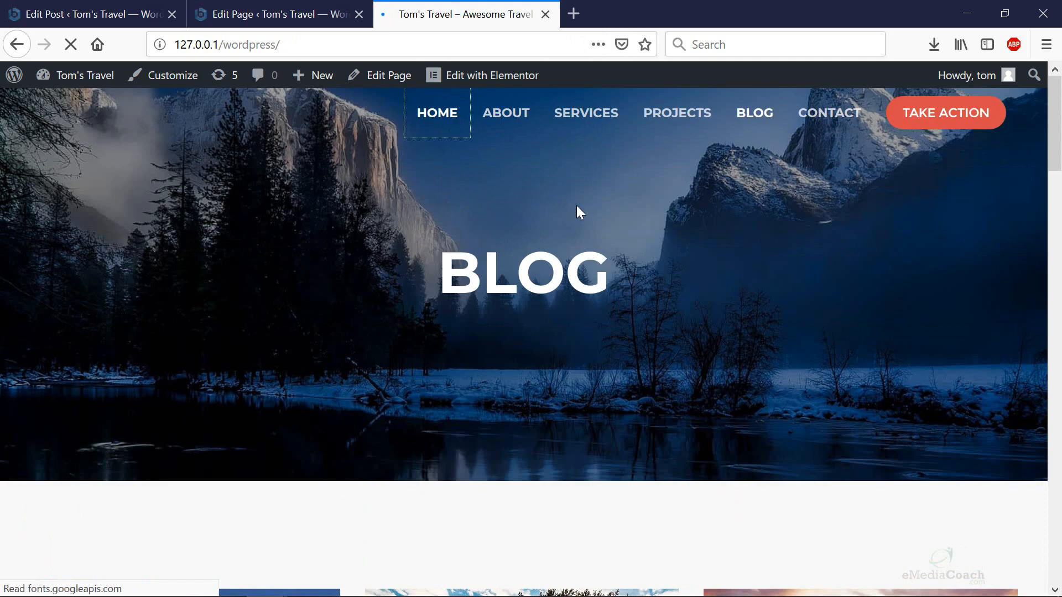
scroll(648, 348, down, 15)
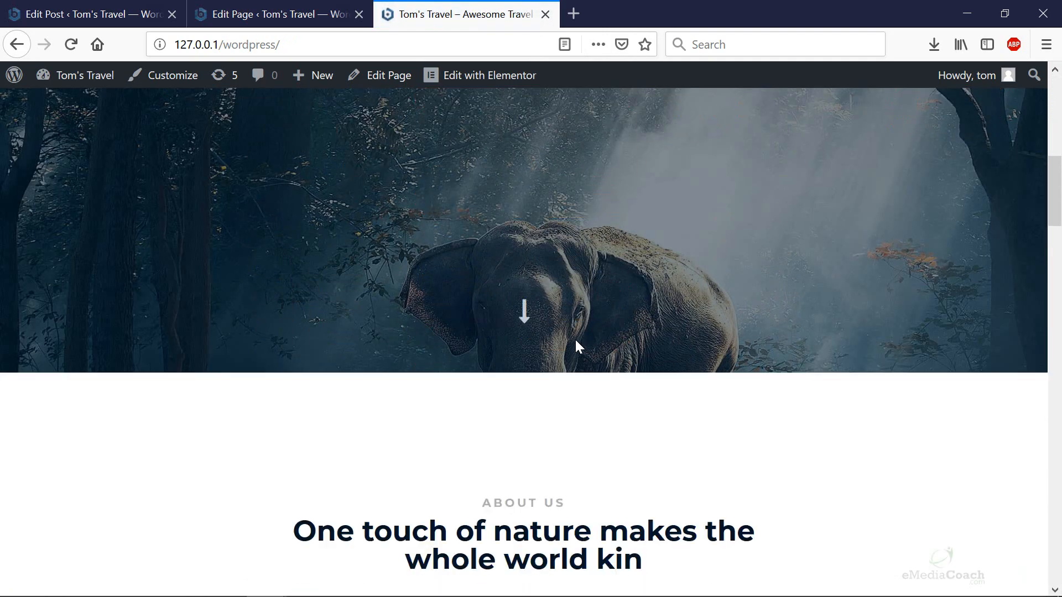
scroll(493, 356, down, 10)
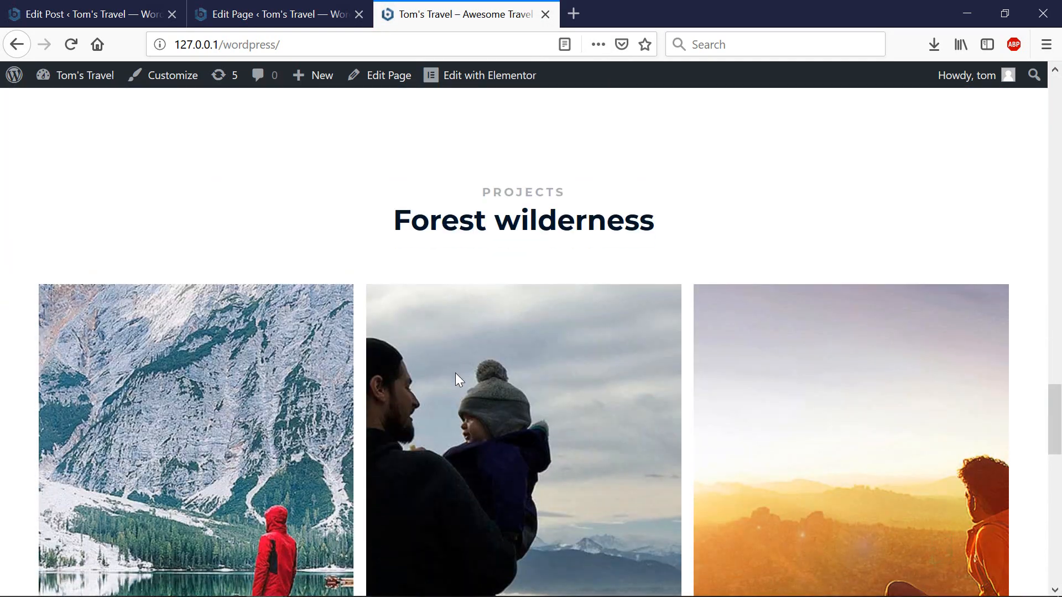
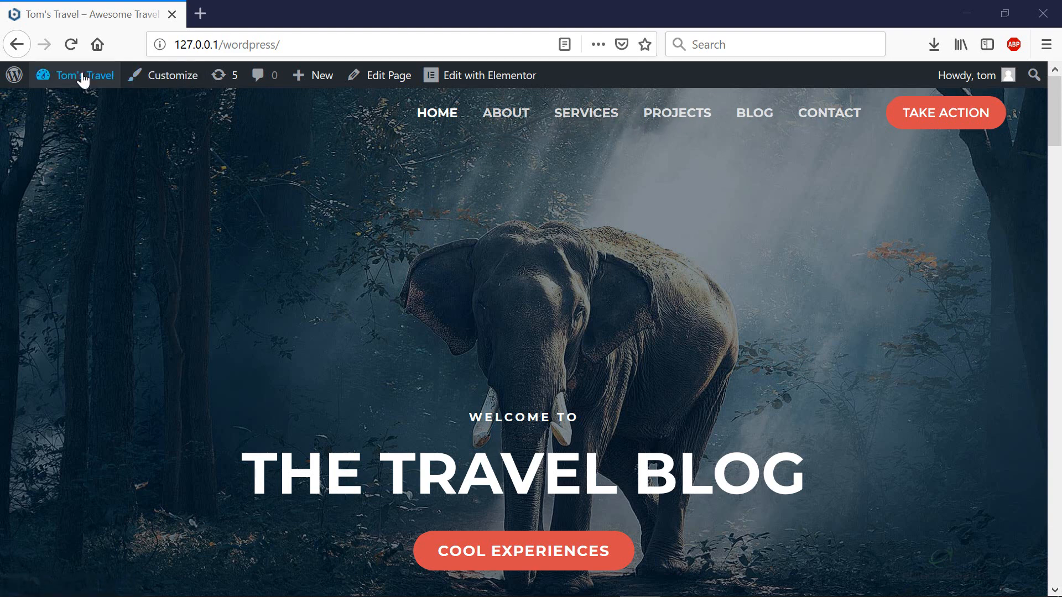
Step: Open the WordPress admin Dashboard from the live site
mouse_move(83, 79)
click(64, 104)
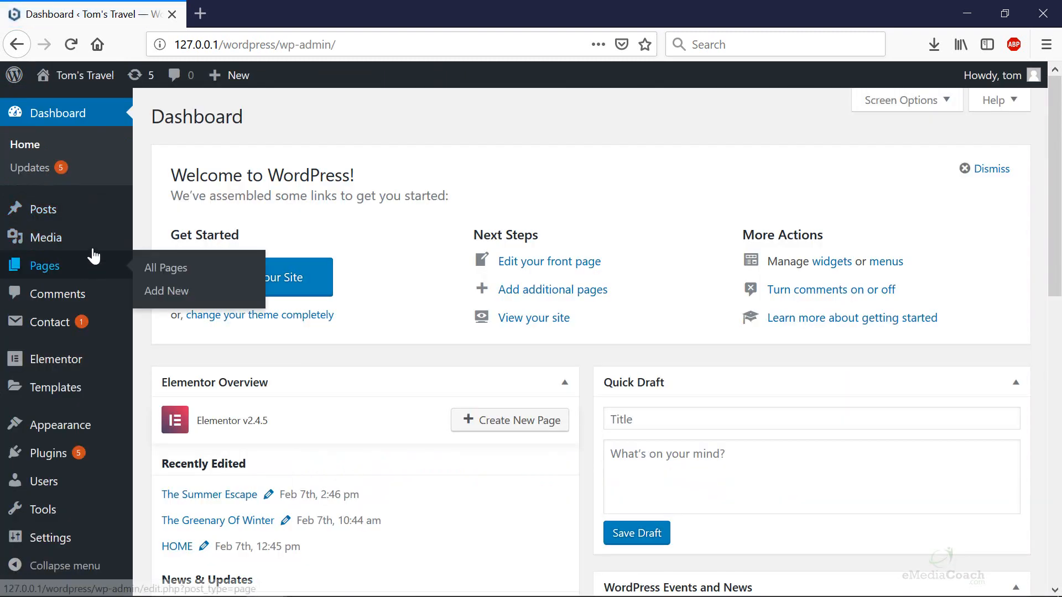
mouse_move(94, 241)
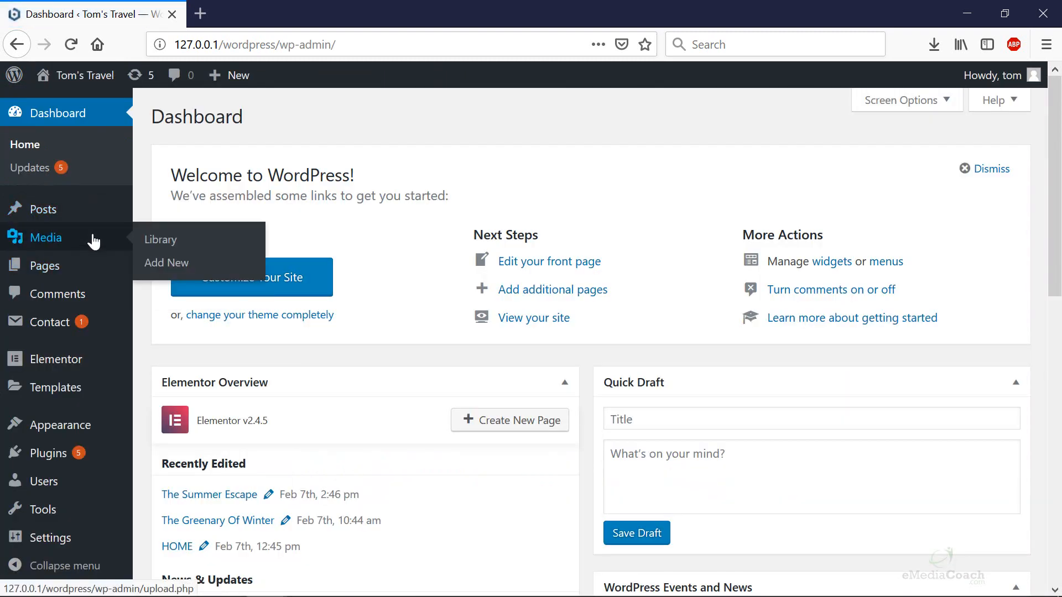
Step: Open the post Categories list and view the Americas, Asia, Australasia and Europe archives, each in a new browser tab
mouse_move(87, 209)
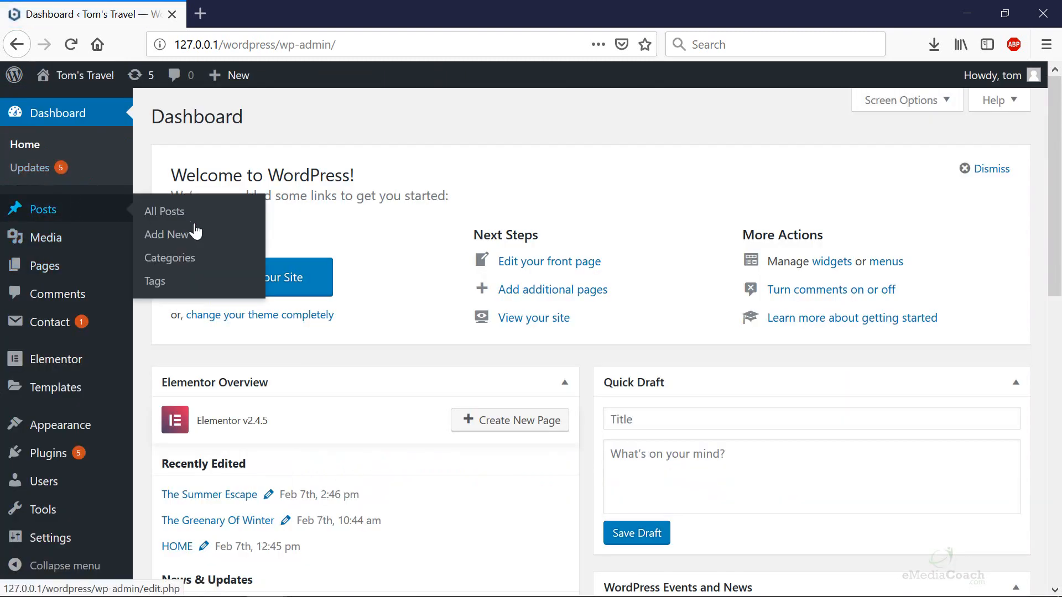
click(198, 262)
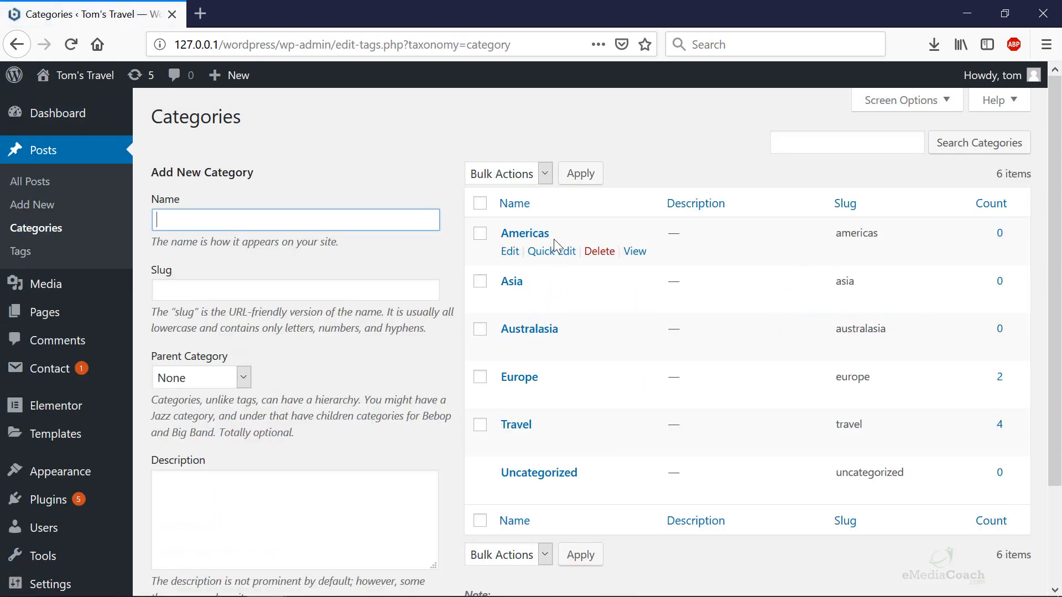
click(634, 252)
right_click(634, 254)
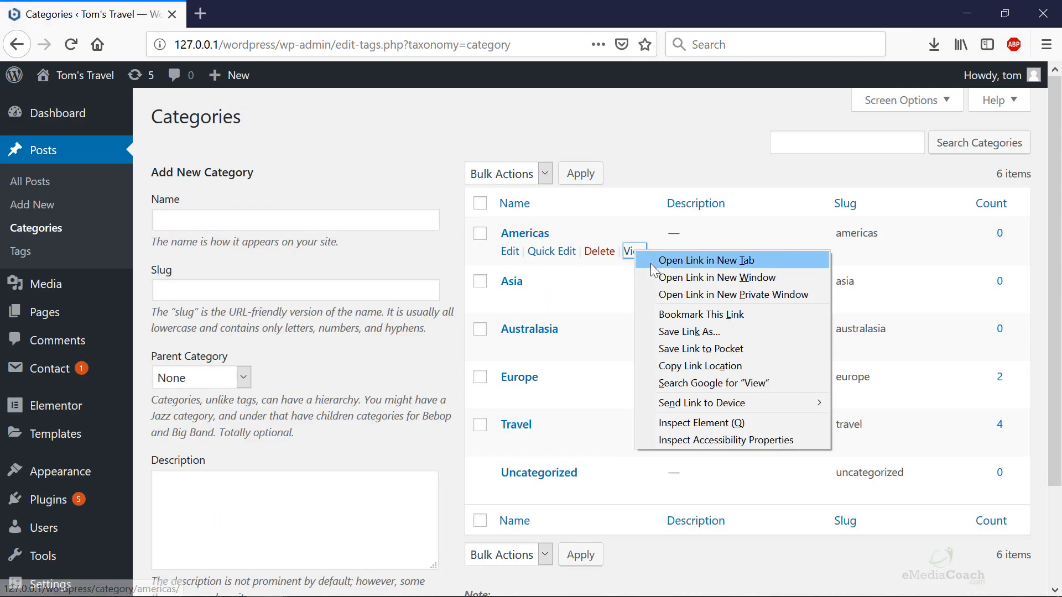
click(650, 263)
right_click(633, 304)
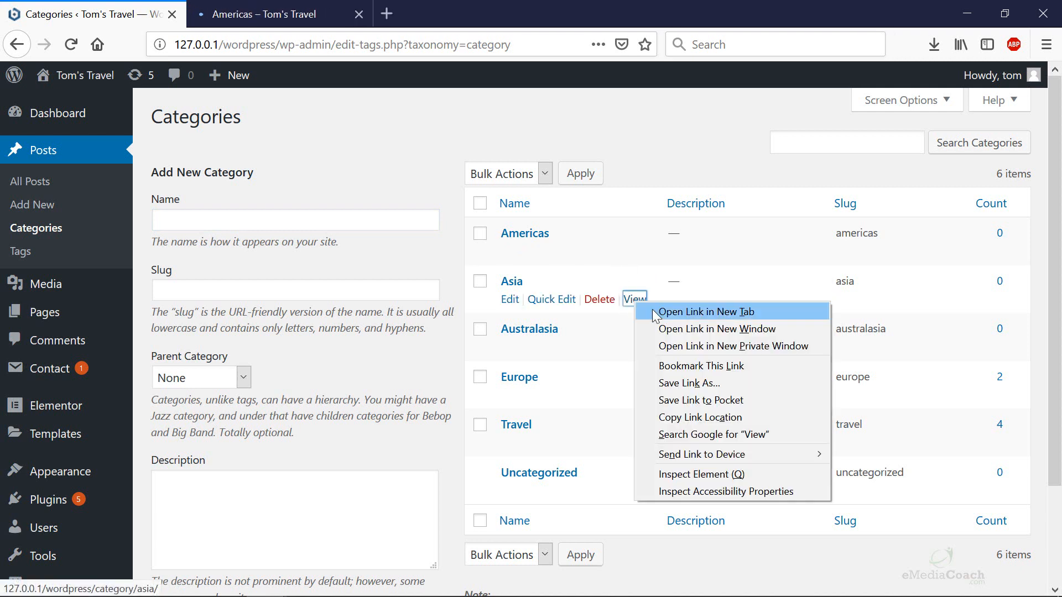
click(651, 313)
right_click(643, 348)
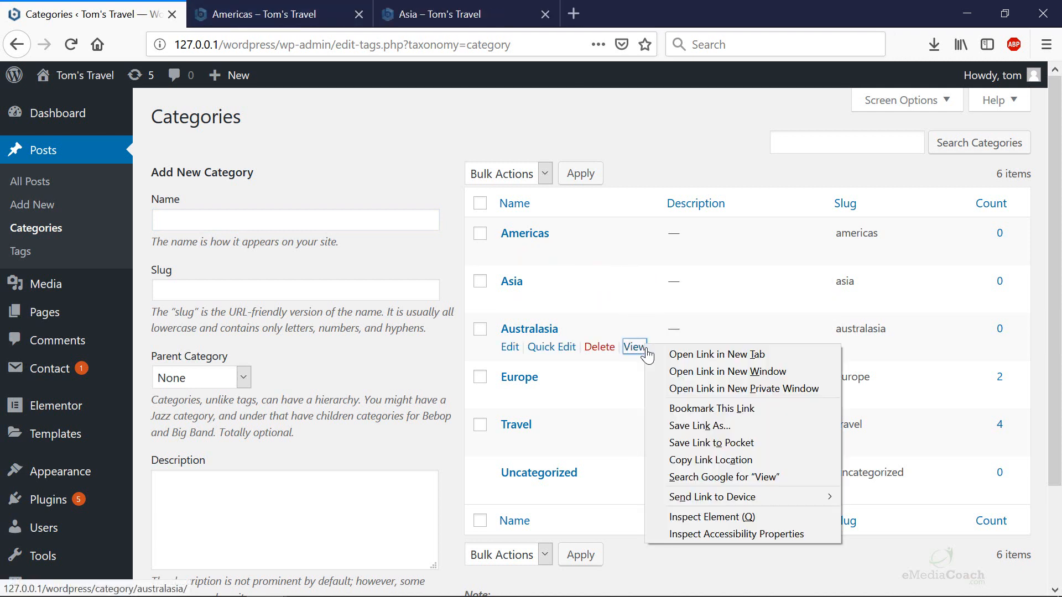
click(663, 355)
right_click(639, 399)
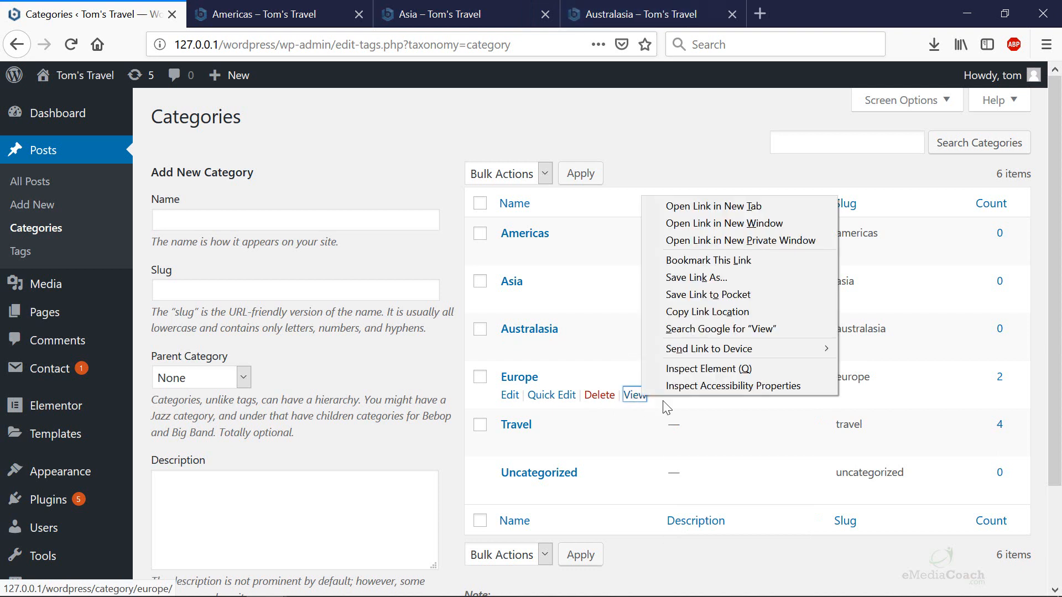
click(713, 205)
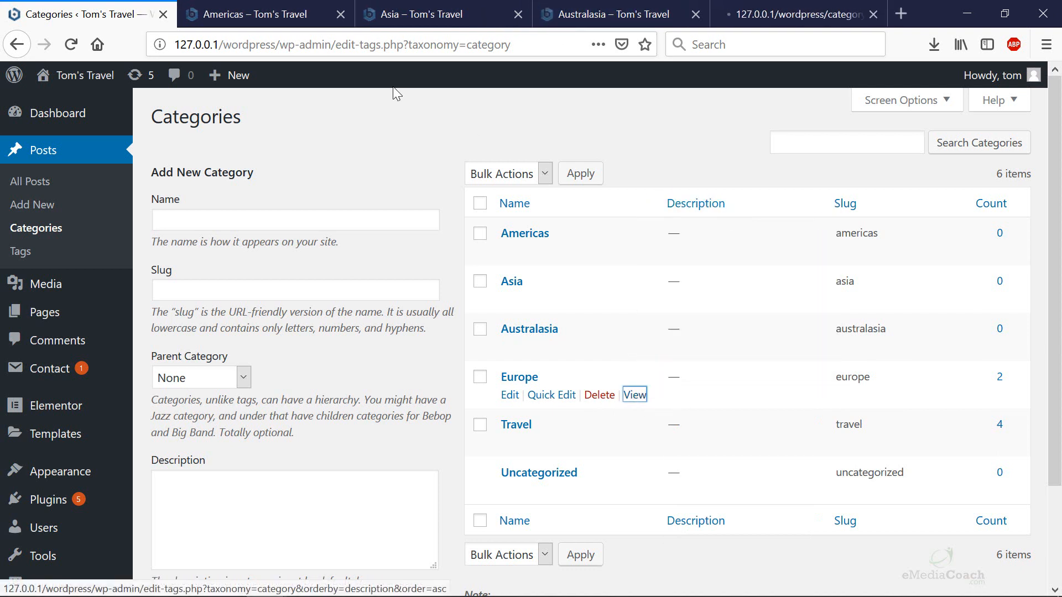
Step: Examine the Americas archive and its web address, and look at the Asia and Australasia archive pages
click(291, 18)
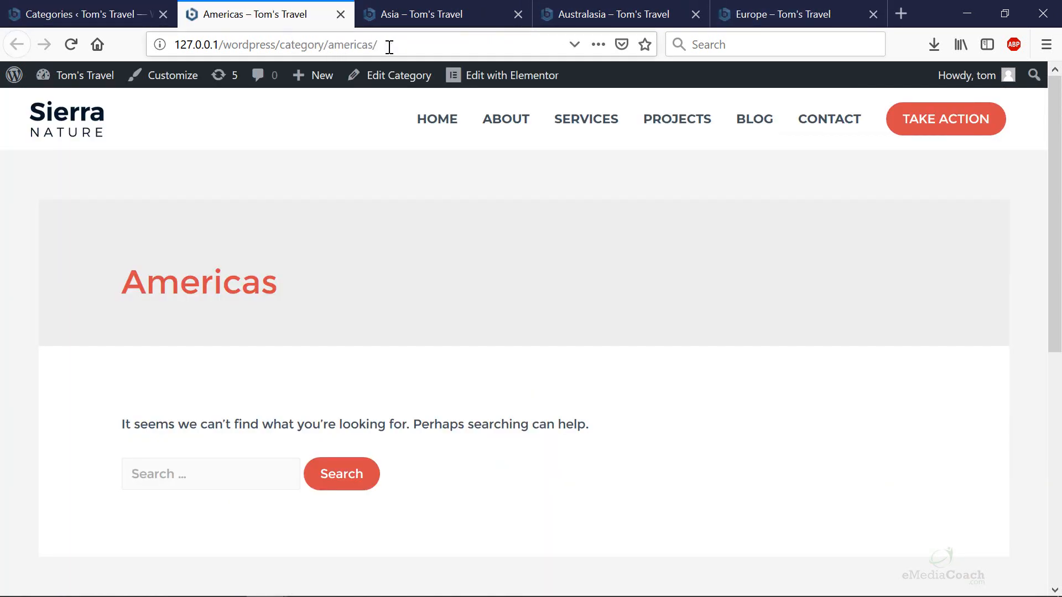
drag(434, 41, 1, 48)
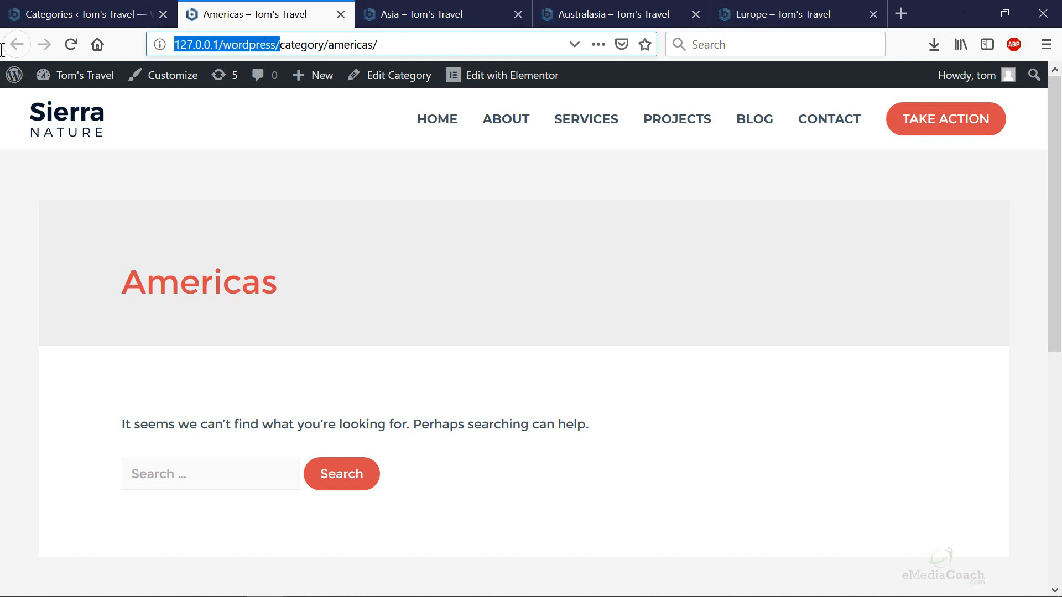
click(427, 41)
click(427, 8)
click(562, 12)
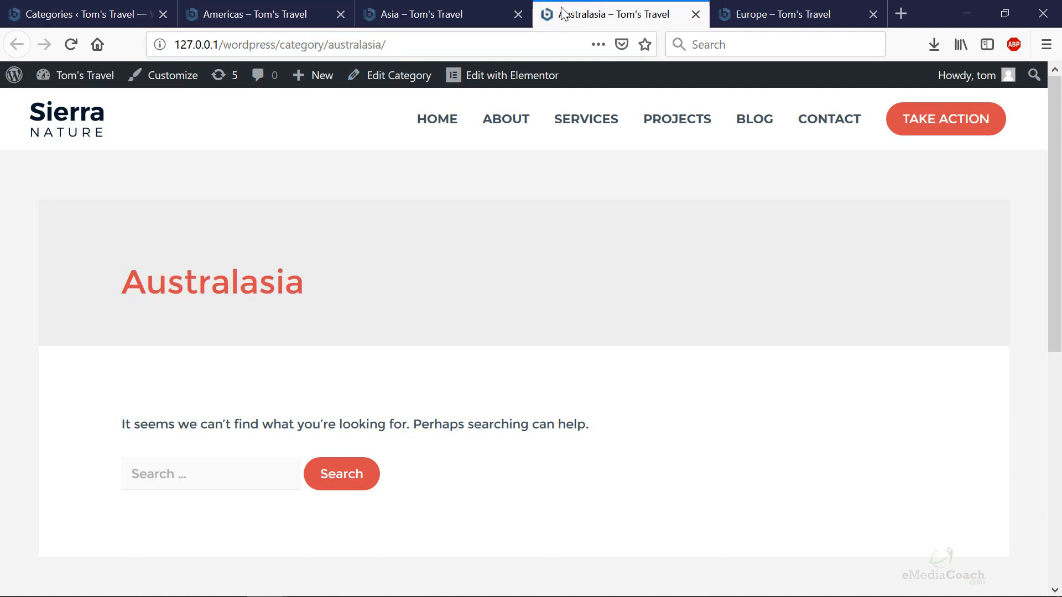
Step: Review the posts on the Europe archive page and compare it with the Australasia archive
click(758, 8)
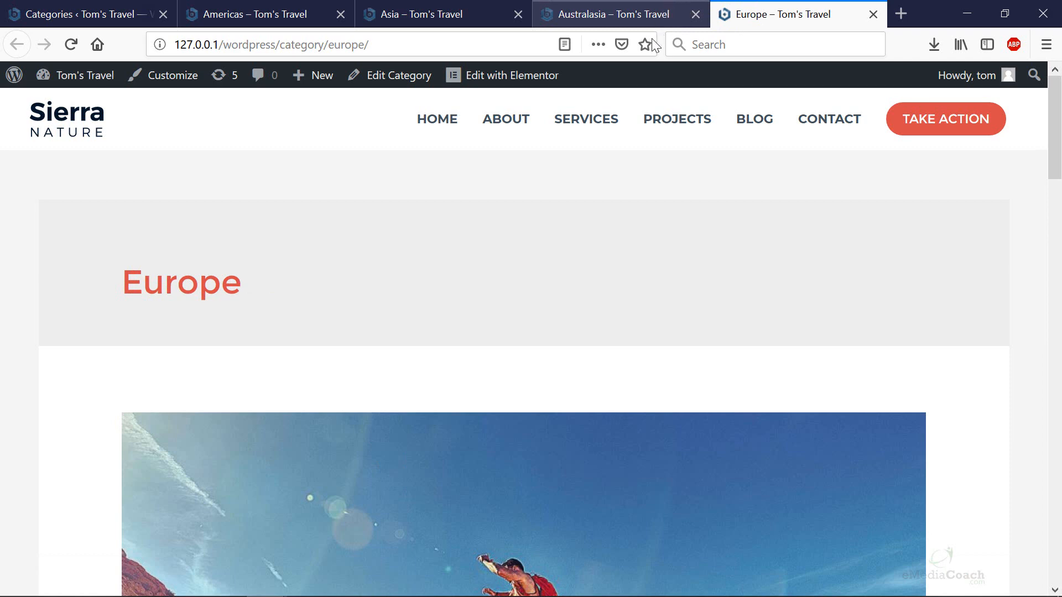
scroll(558, 244, down, 15)
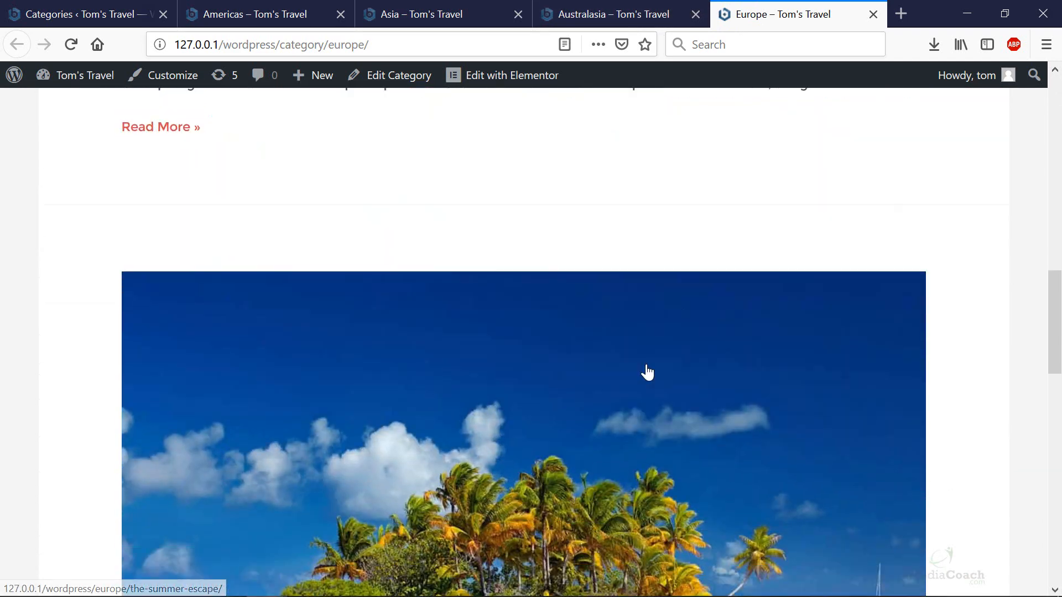
scroll(647, 372, down, 6)
scroll(612, 332, up, 20)
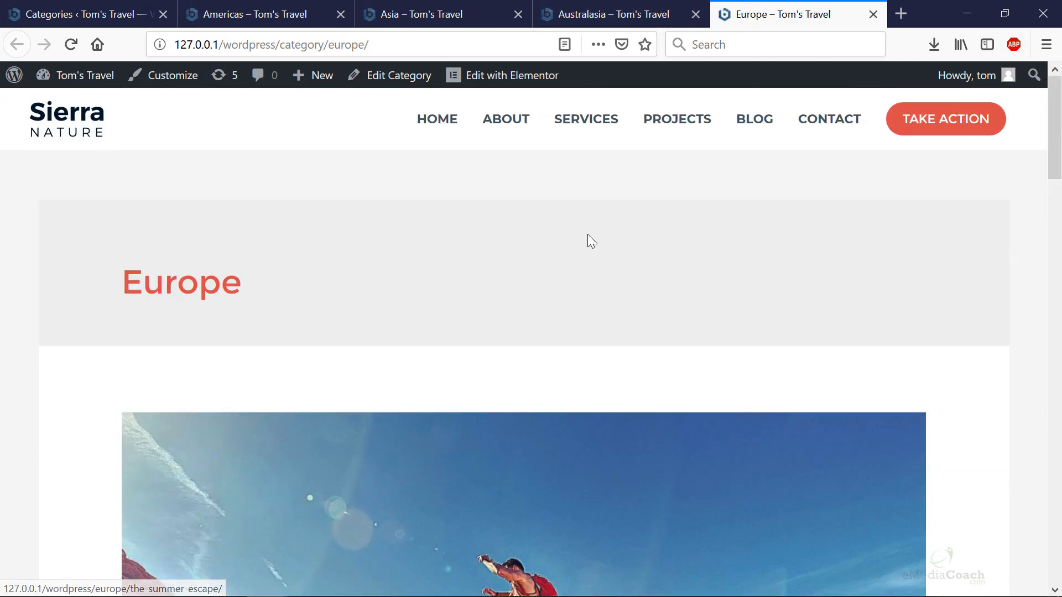
scroll(633, 343, down, 10)
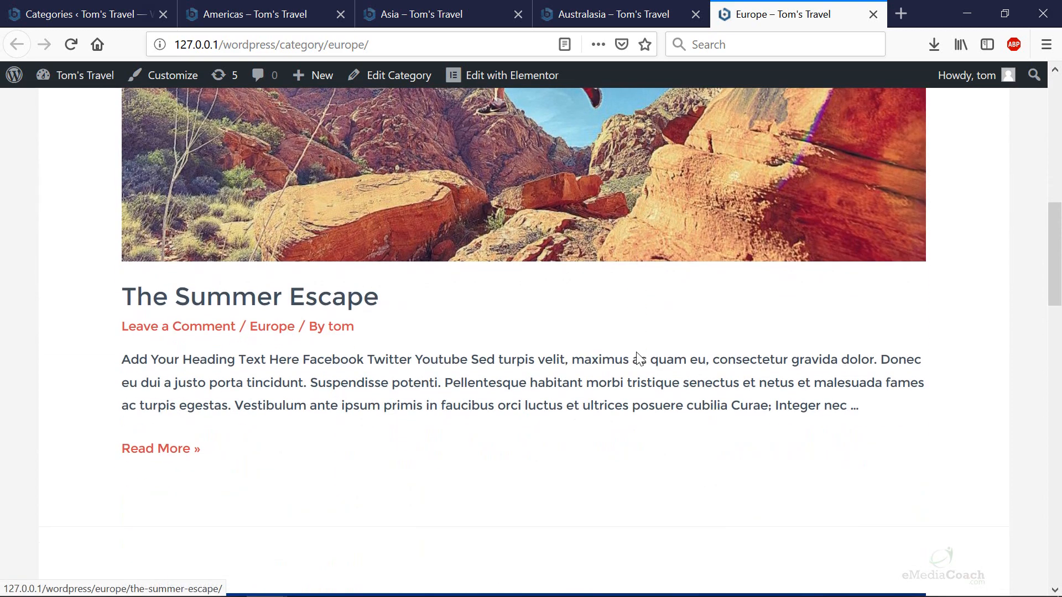
scroll(637, 358, down, 10)
scroll(668, 313, up, 8)
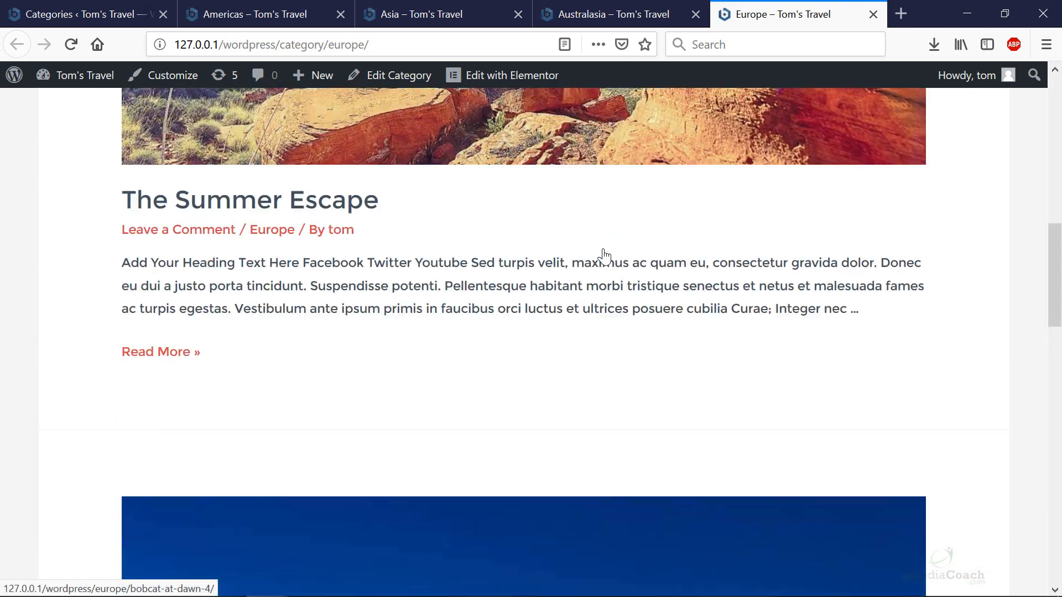
scroll(603, 256, up, 5)
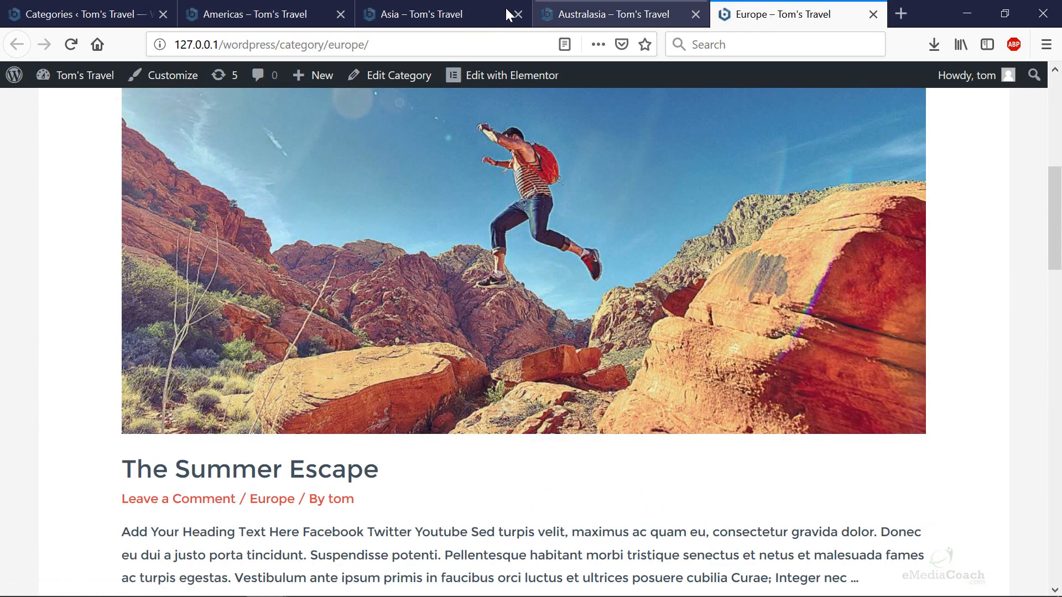
click(598, 4)
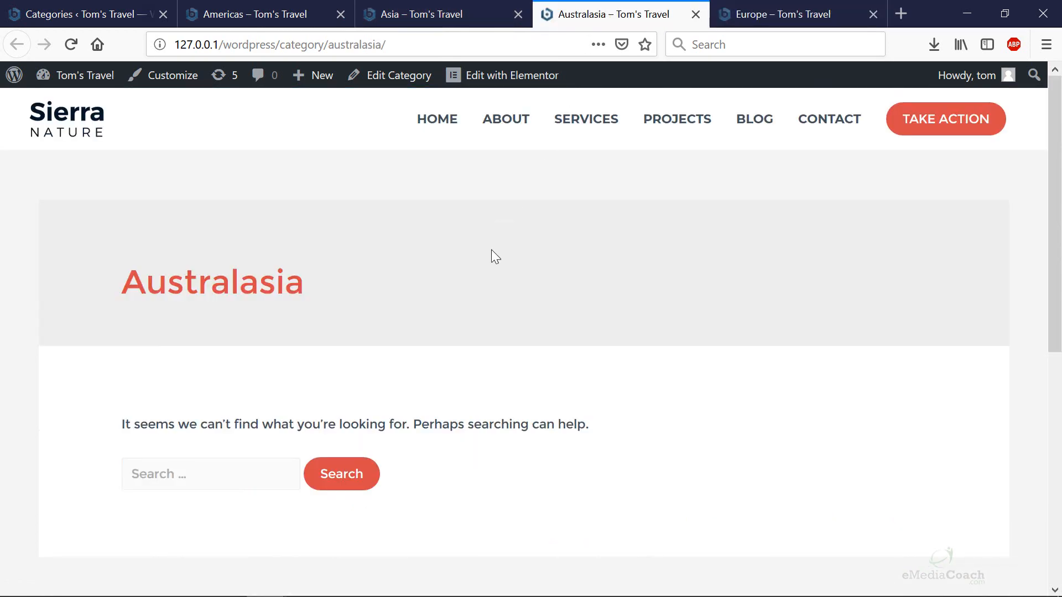
scroll(491, 250, down, 3)
scroll(474, 230, up, 3)
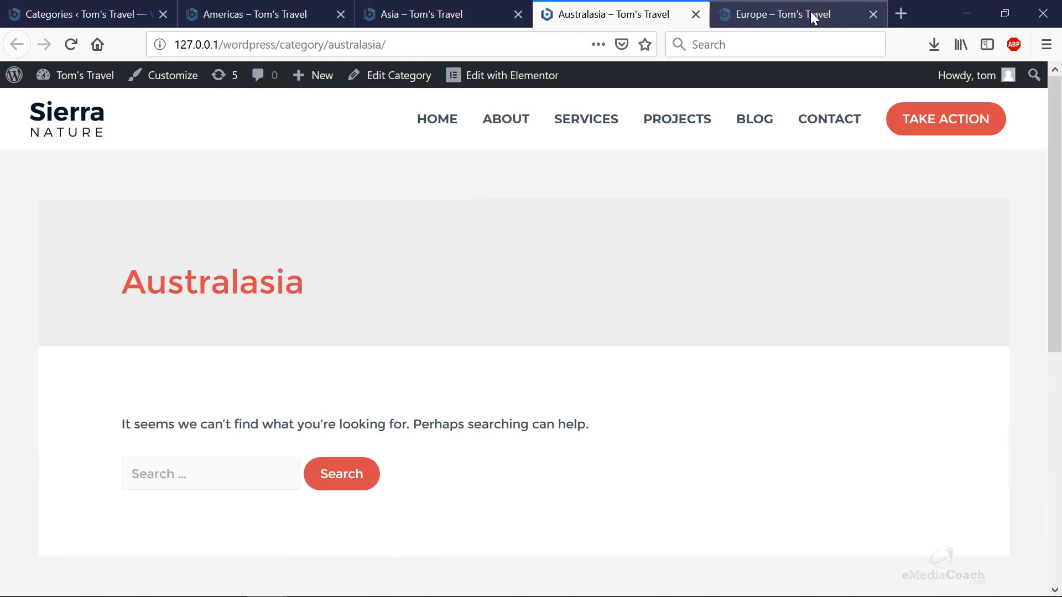
click(810, 13)
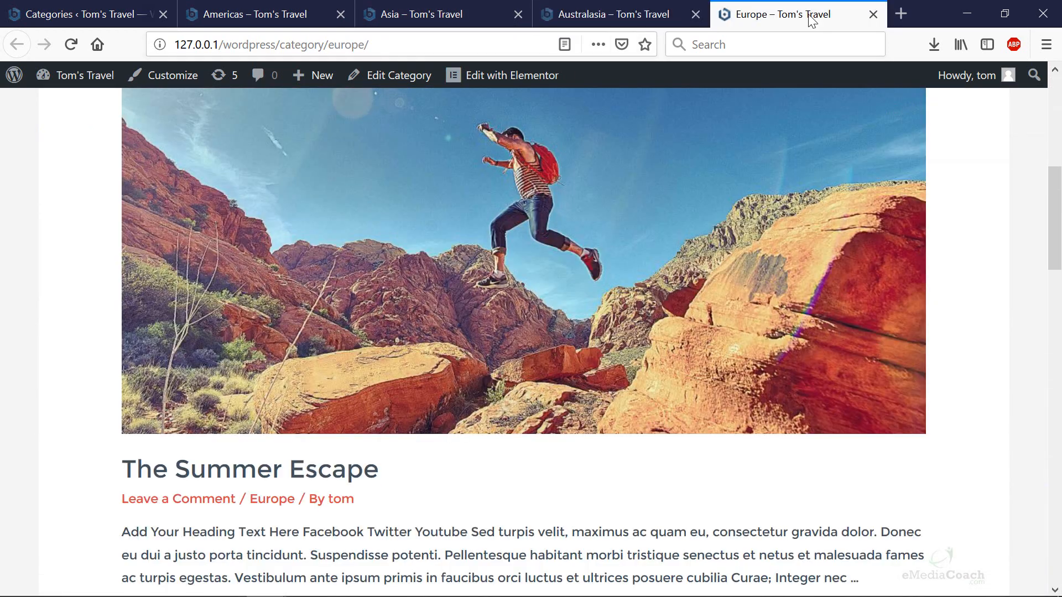
Step: Return to the WordPress admin and open the site's Menus editor
click(104, 12)
mouse_move(87, 477)
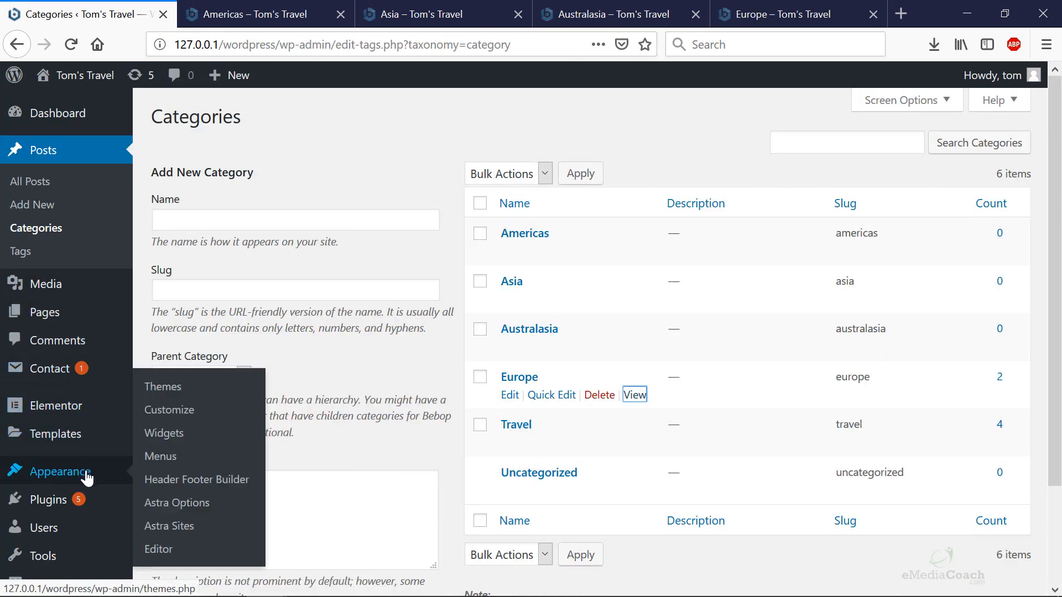
click(167, 452)
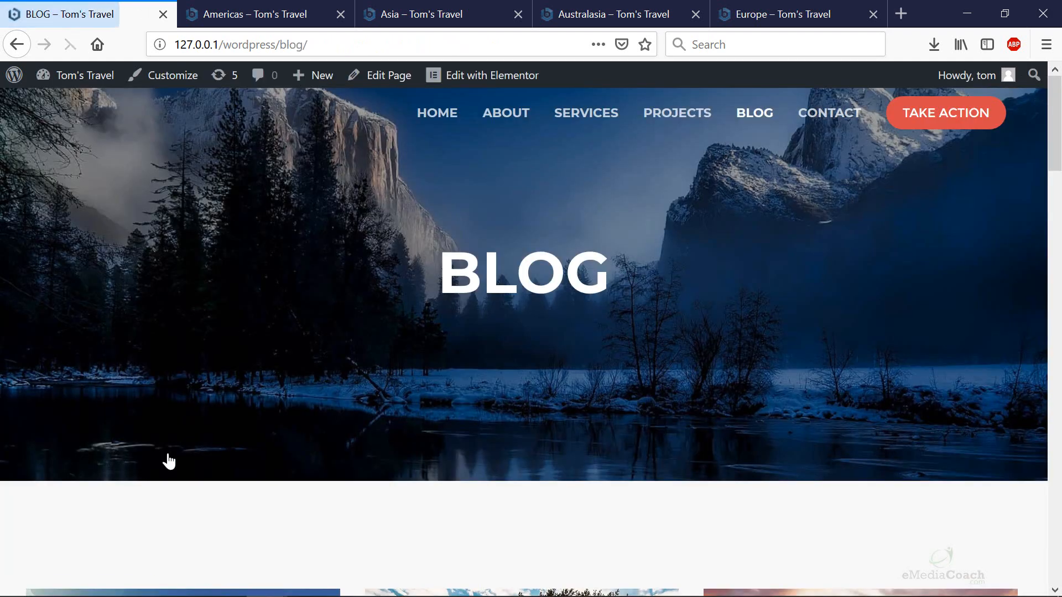
mouse_move(56, 83)
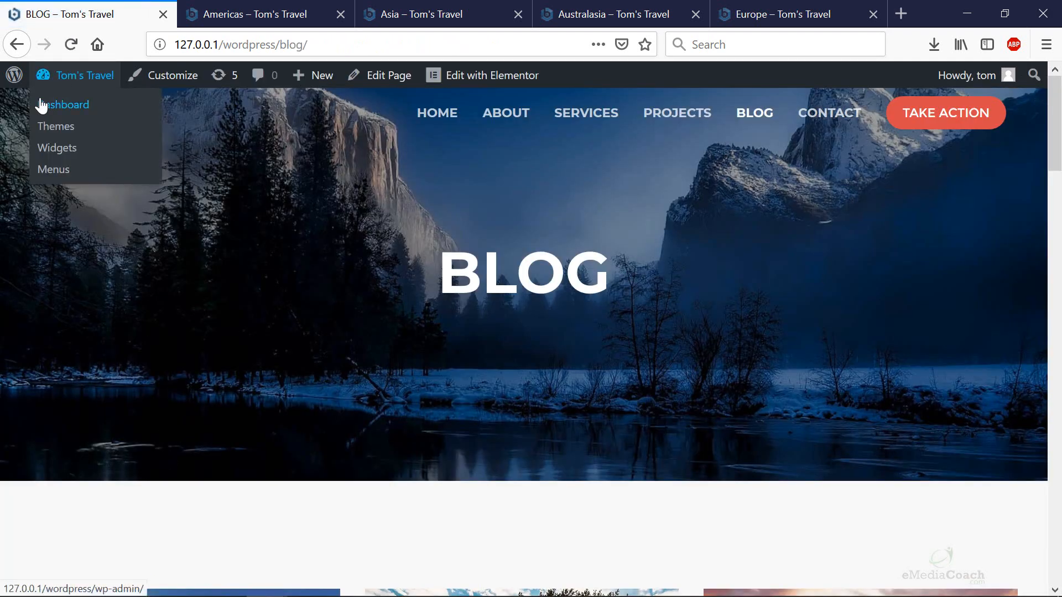
click(80, 113)
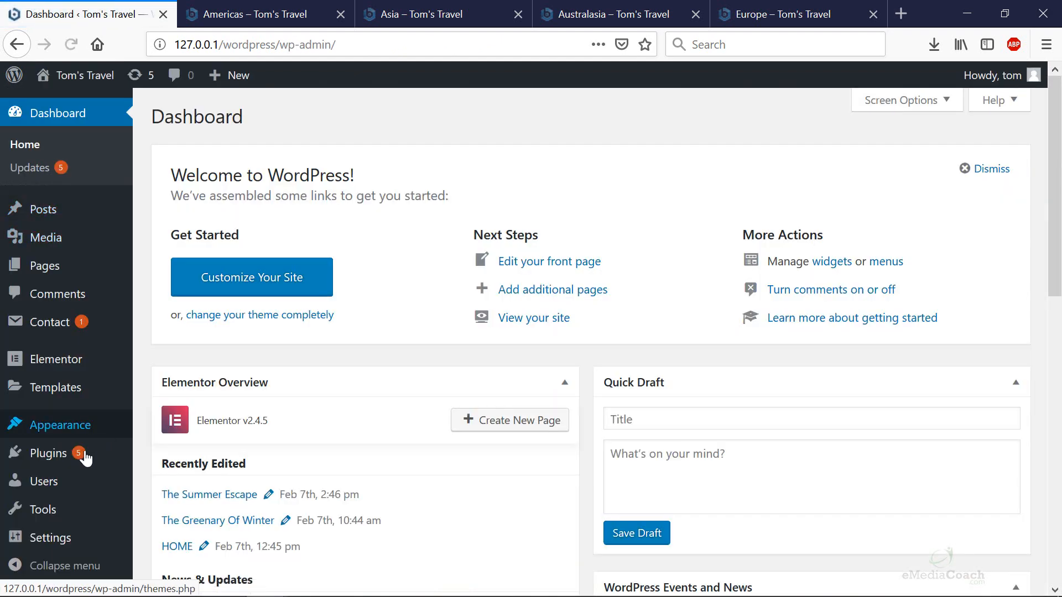
mouse_move(82, 422)
click(176, 458)
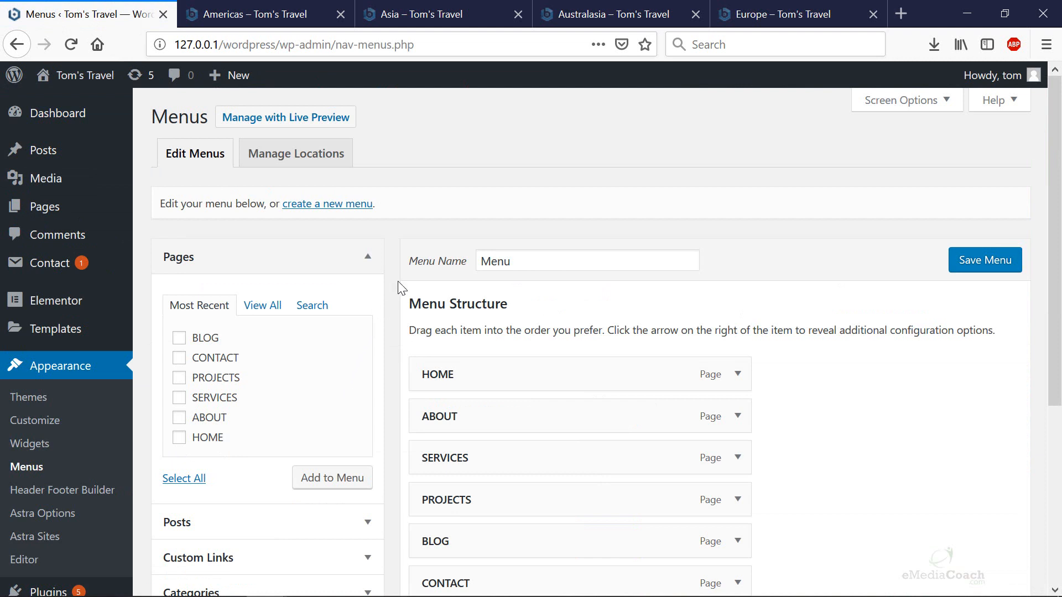
Step: Remove the SERVICES and PROJECTS items from the menu structure and move ABOUT below BLOG
scroll(823, 286, down, 2)
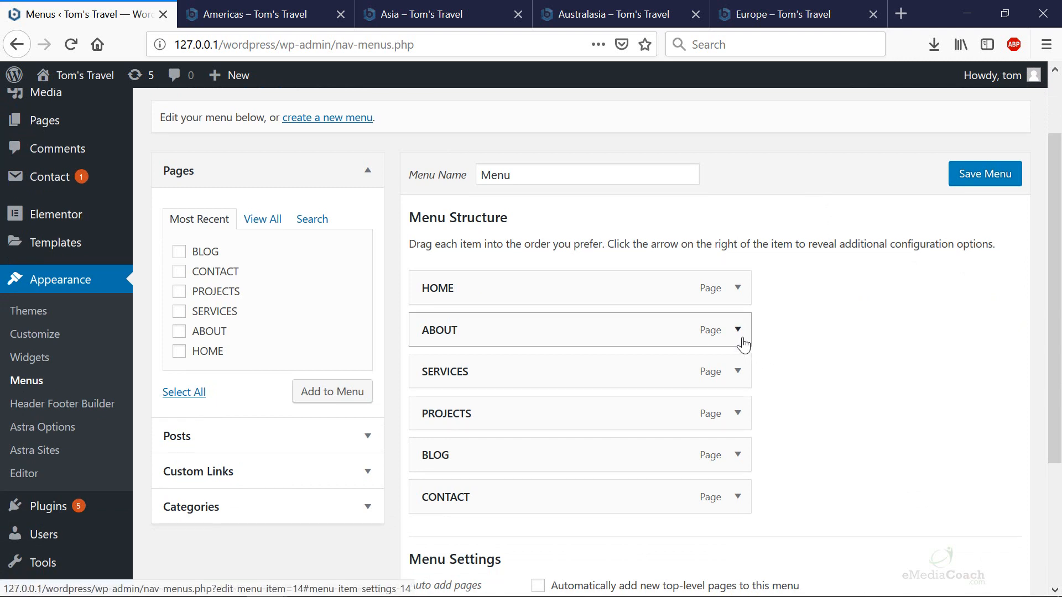
click(736, 373)
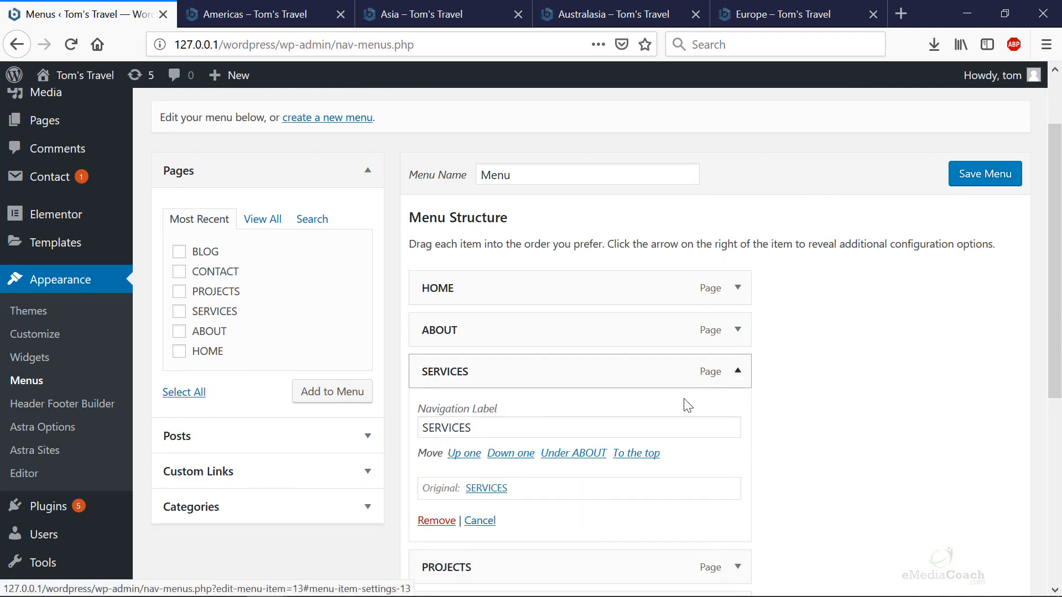
click(436, 521)
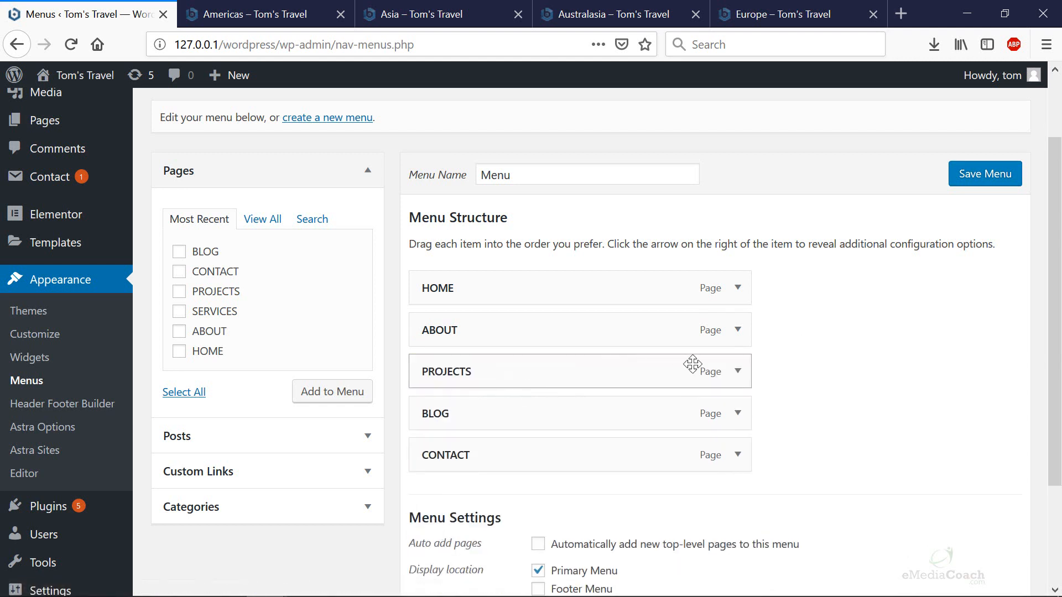
click(737, 371)
click(437, 522)
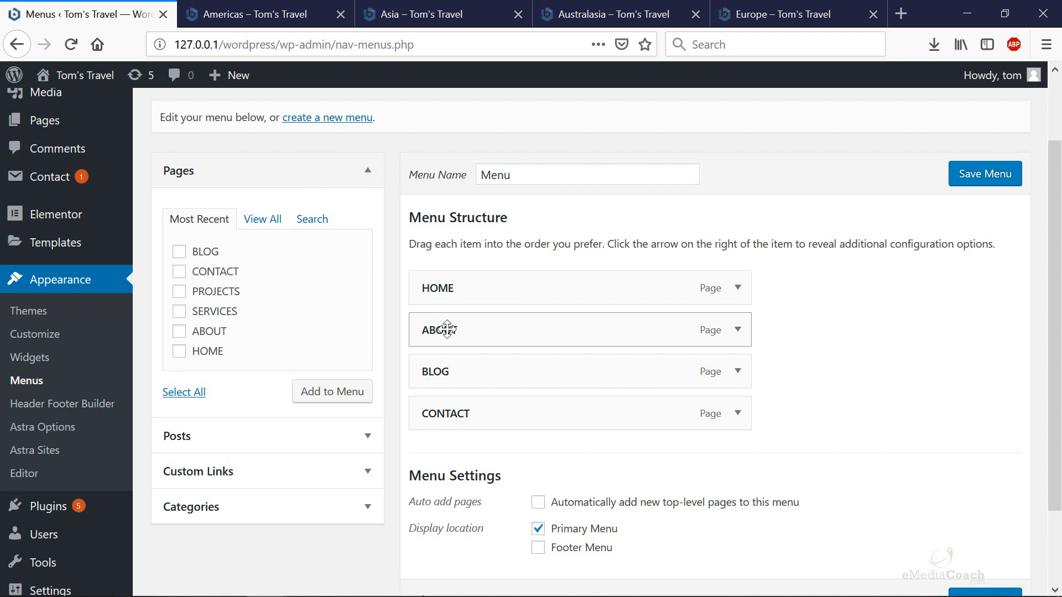
drag(447, 330, 450, 381)
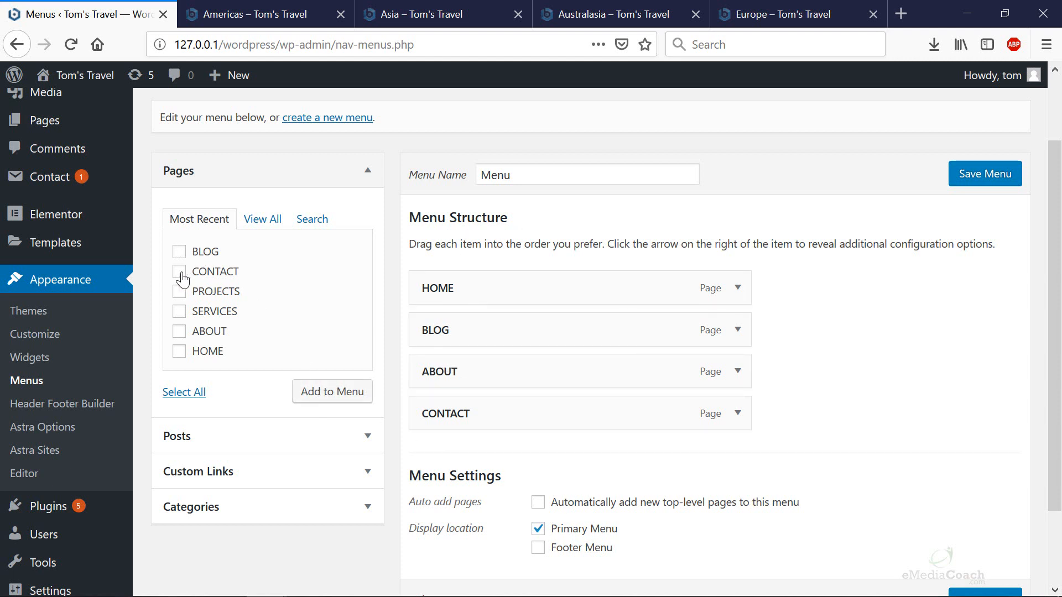
Step: Add the PROJECTS page to the menu and remove it again
click(316, 396)
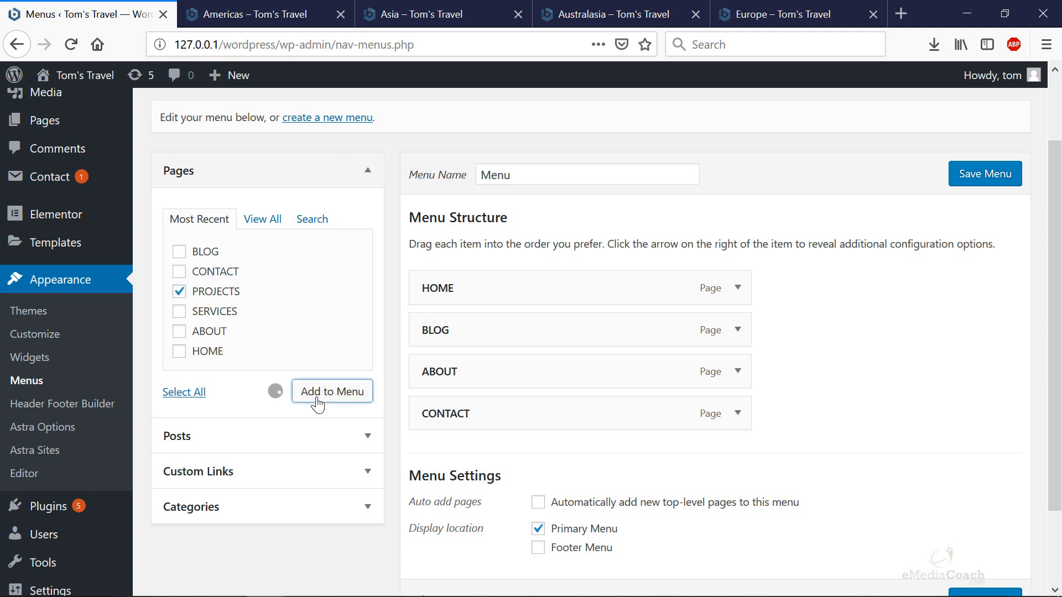
click(737, 455)
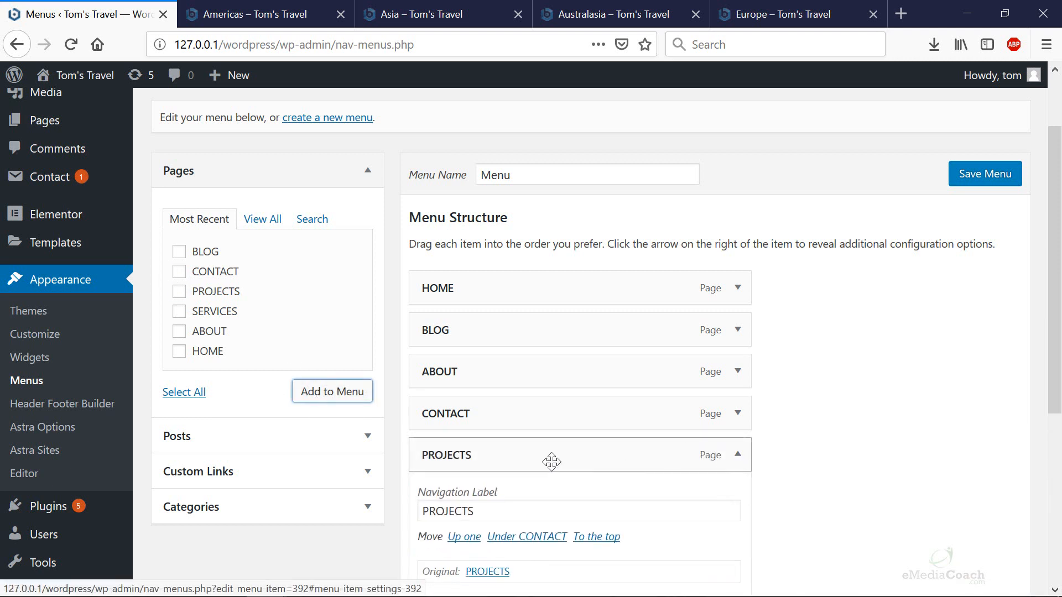
scroll(549, 462, down, 3)
click(437, 432)
scroll(434, 430, up, 3)
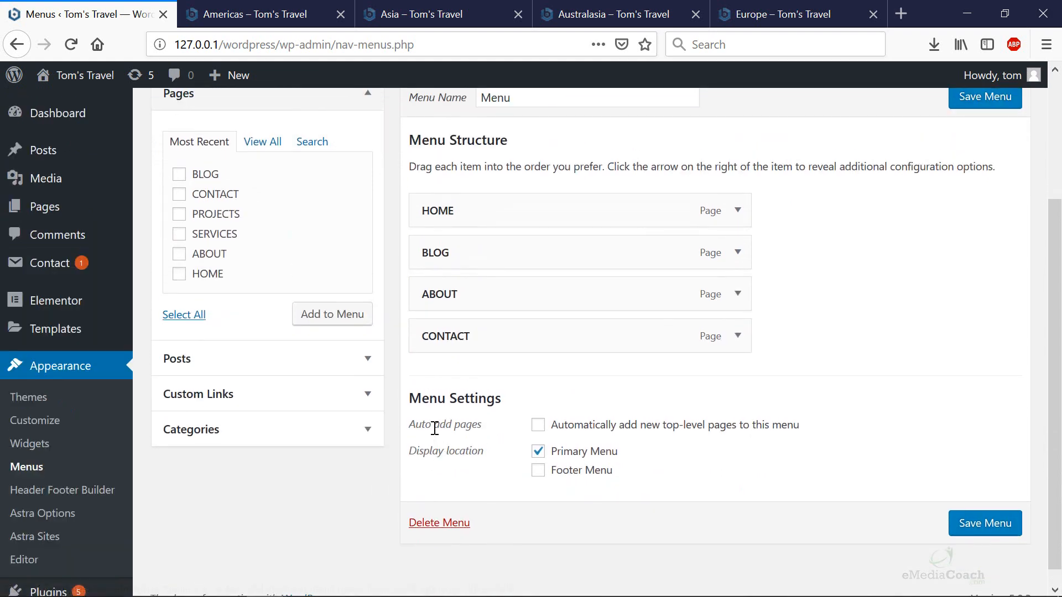
Step: Add the posts The Summer Escape and Winter Birding to the menu
click(361, 431)
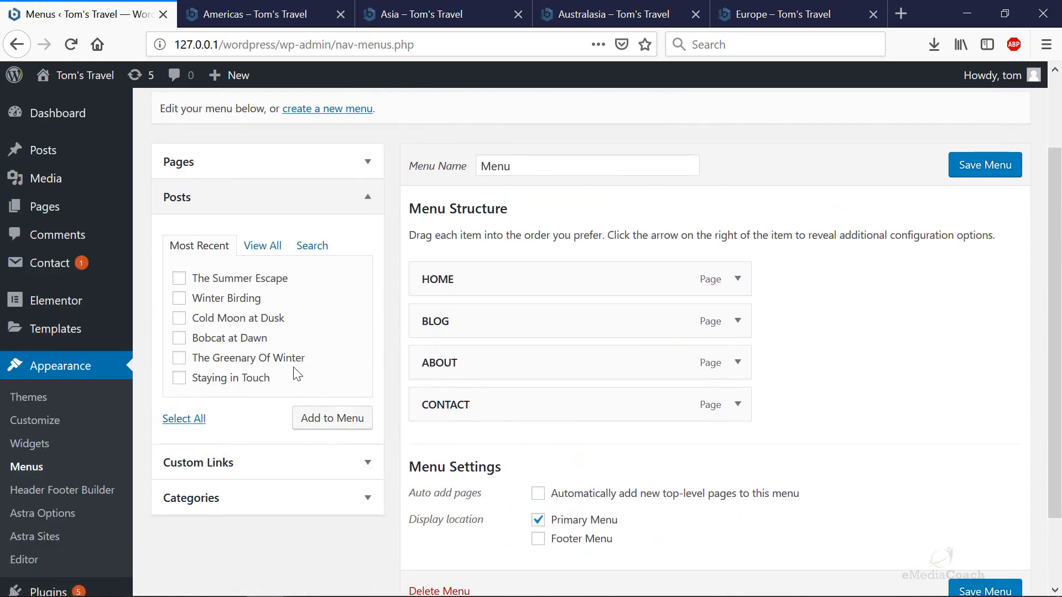
click(178, 280)
click(180, 299)
click(327, 417)
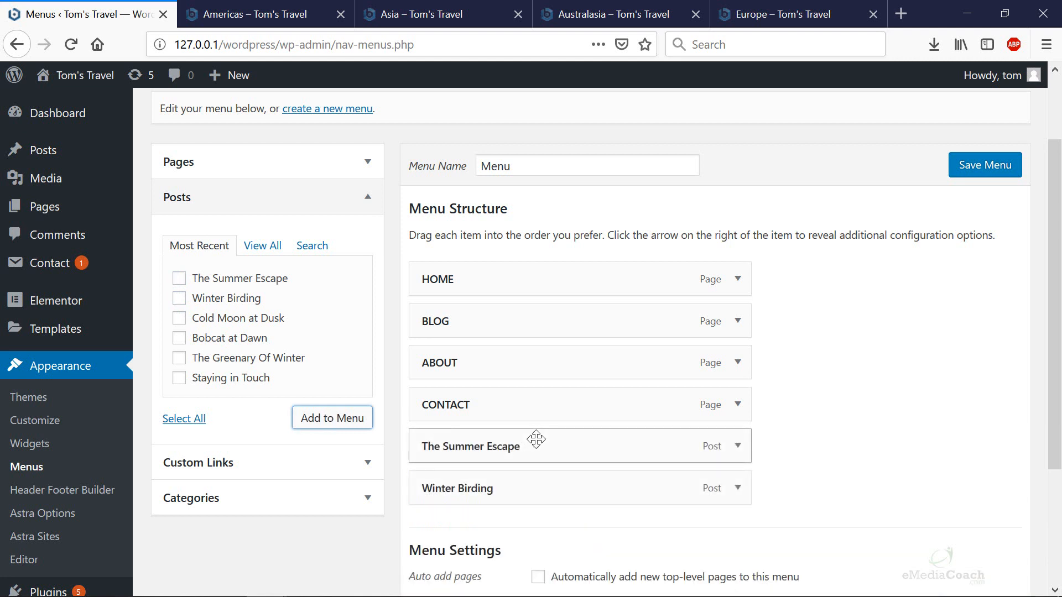
Step: Remove the posts The Summer Escape and Winter Birding from the menu structure
click(364, 464)
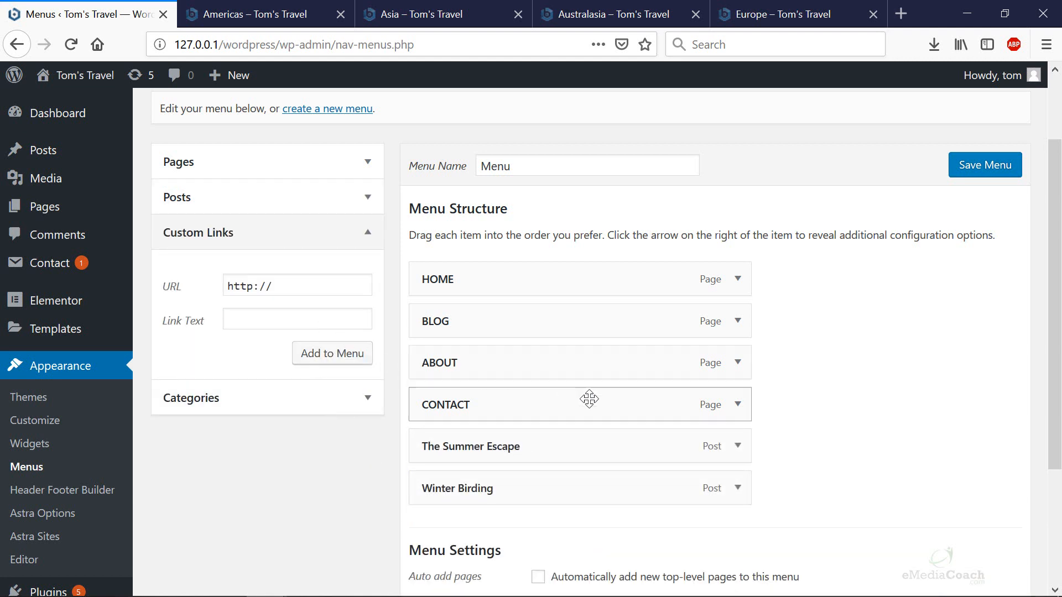
click(737, 446)
scroll(457, 486, down, 2)
click(426, 508)
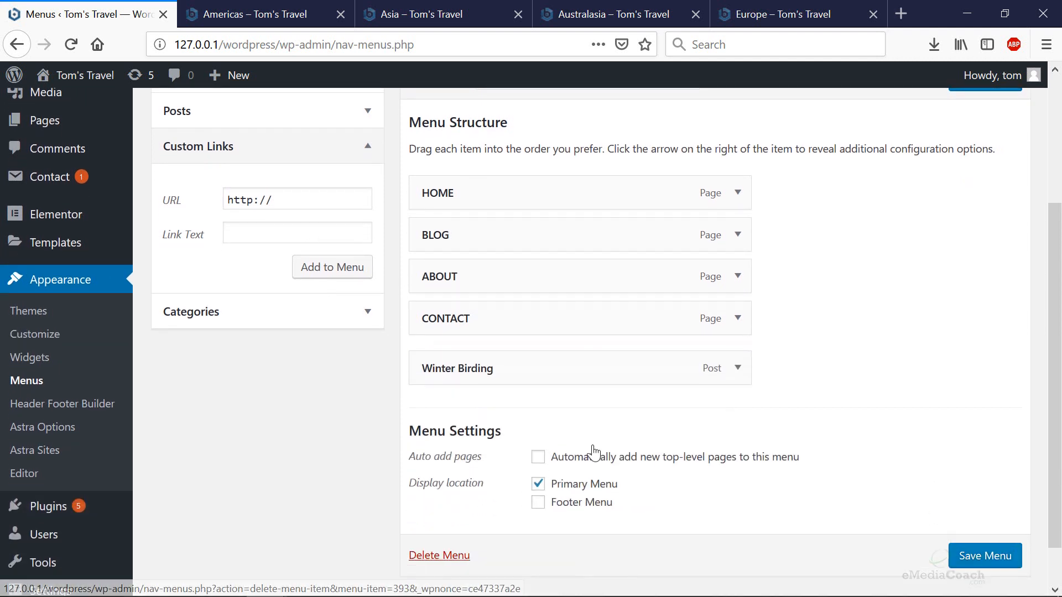
click(739, 360)
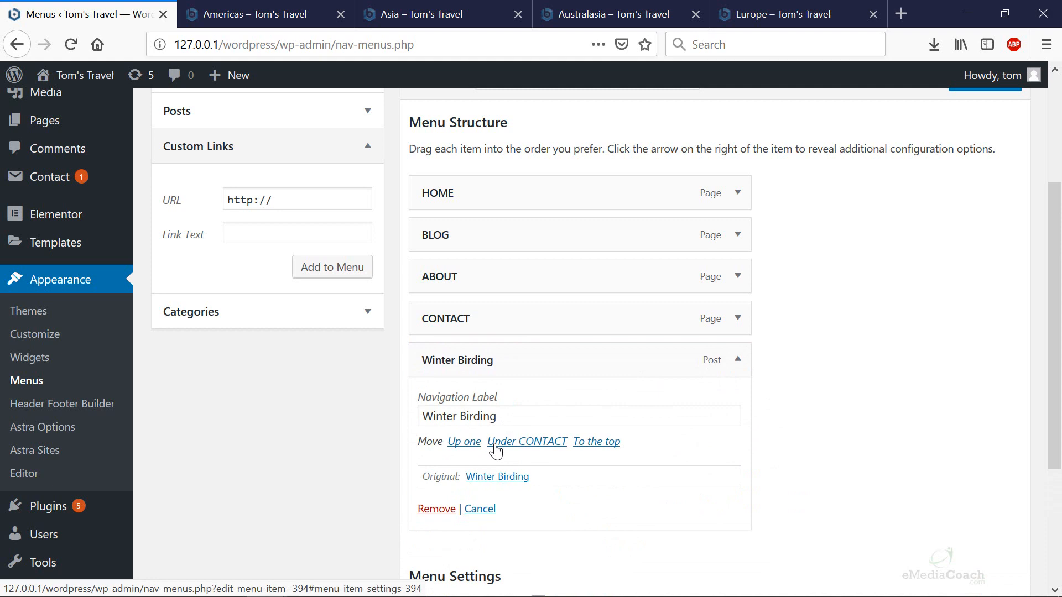
click(437, 507)
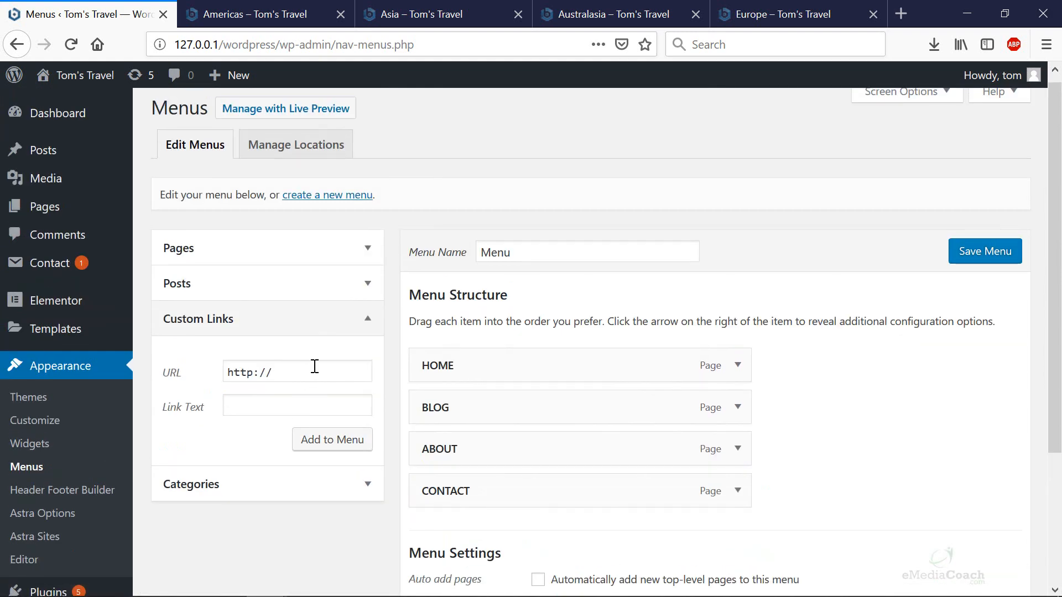
Step: Add a custom link labelled Asia to the menu, using the copied Asia category page address ending in /wordpress/category/asia/
drag(315, 366, 199, 373)
click(259, 404)
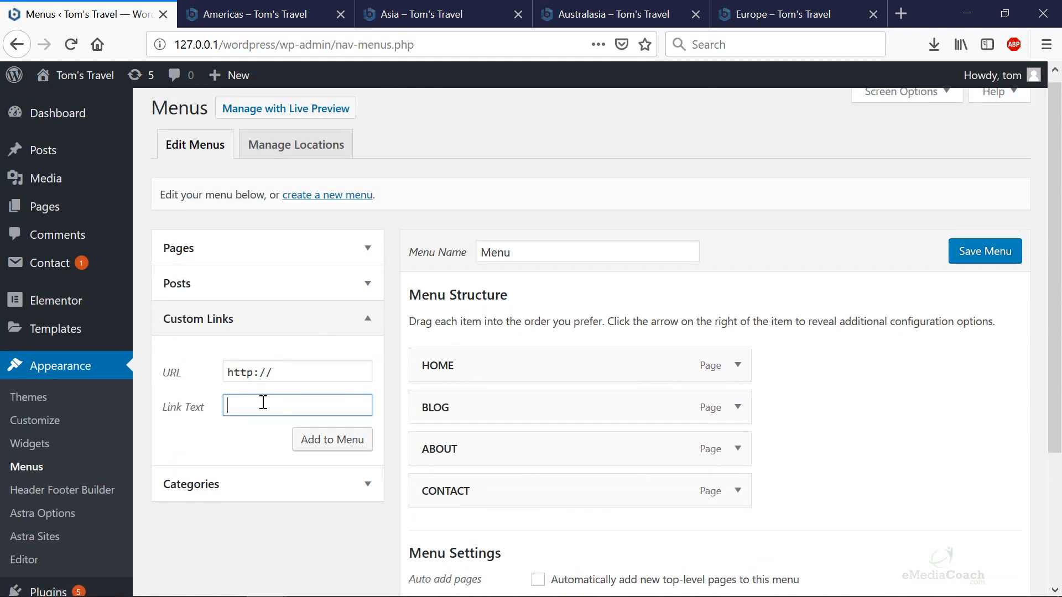
click(431, 14)
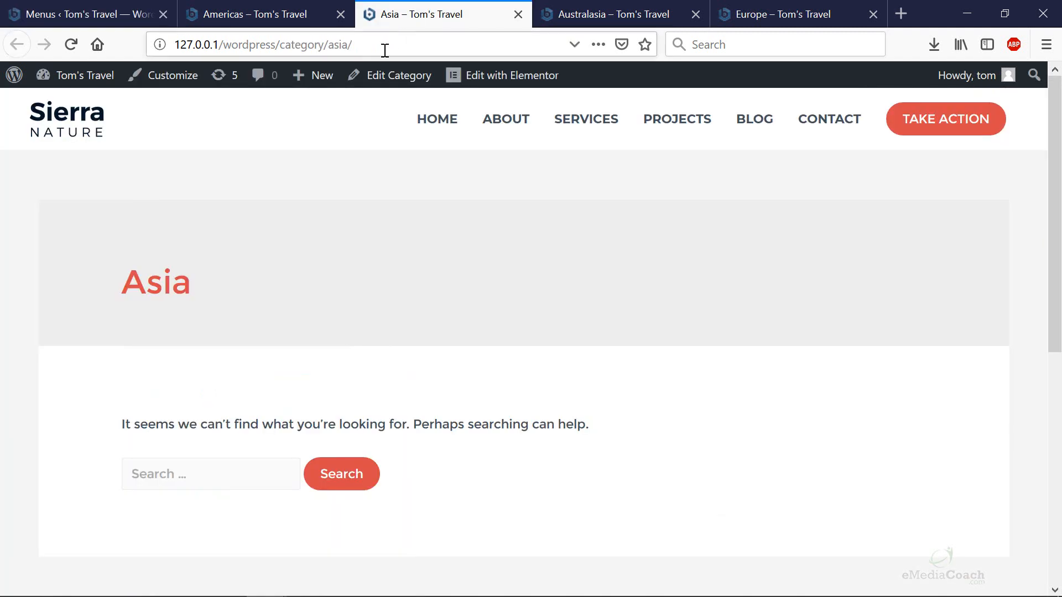
click(426, 43)
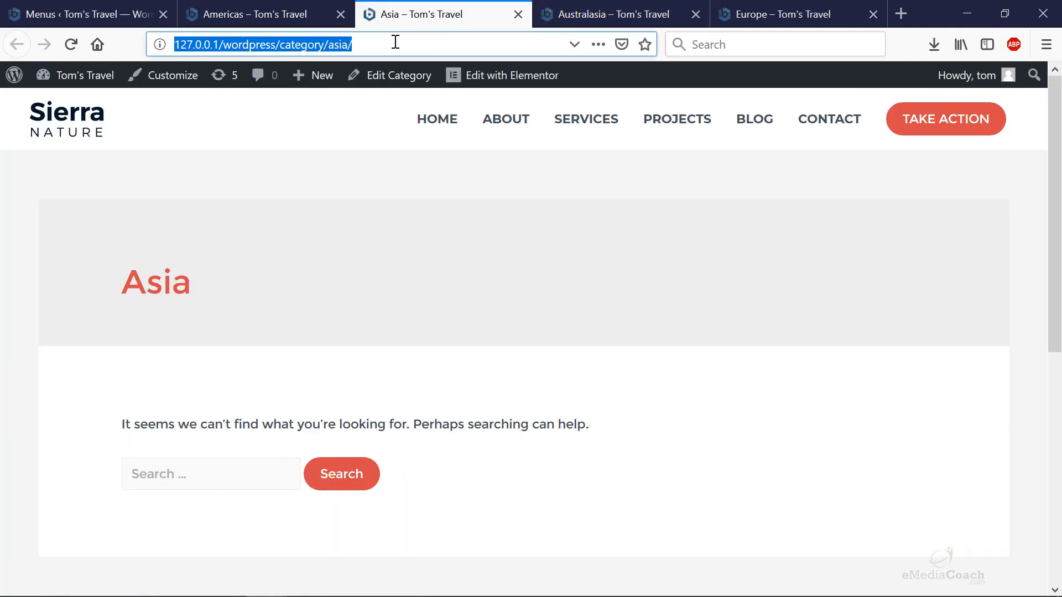
right_click(258, 47)
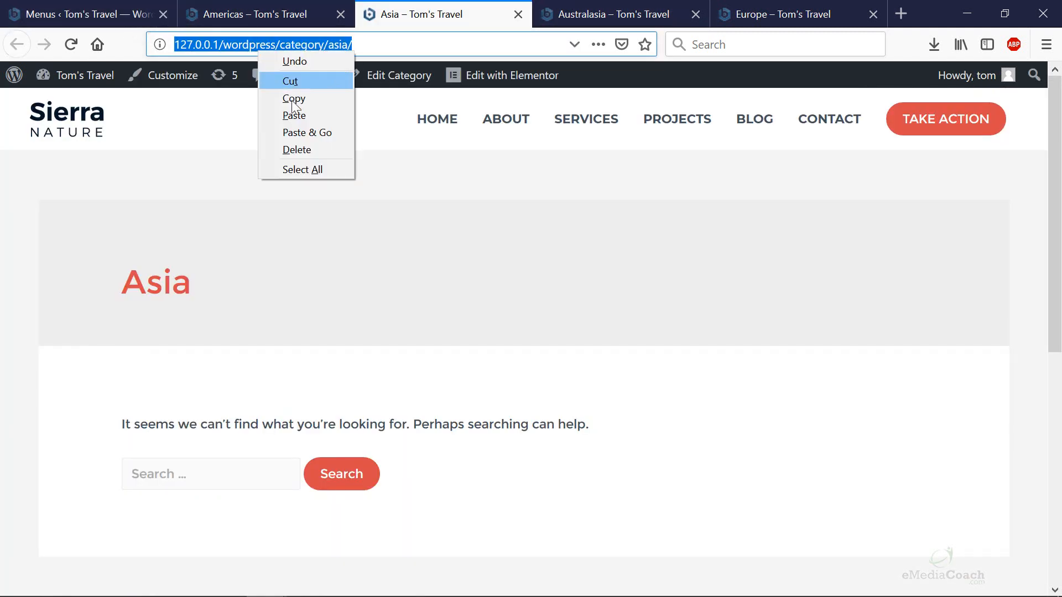
click(277, 97)
click(78, 11)
drag(293, 372, 227, 373)
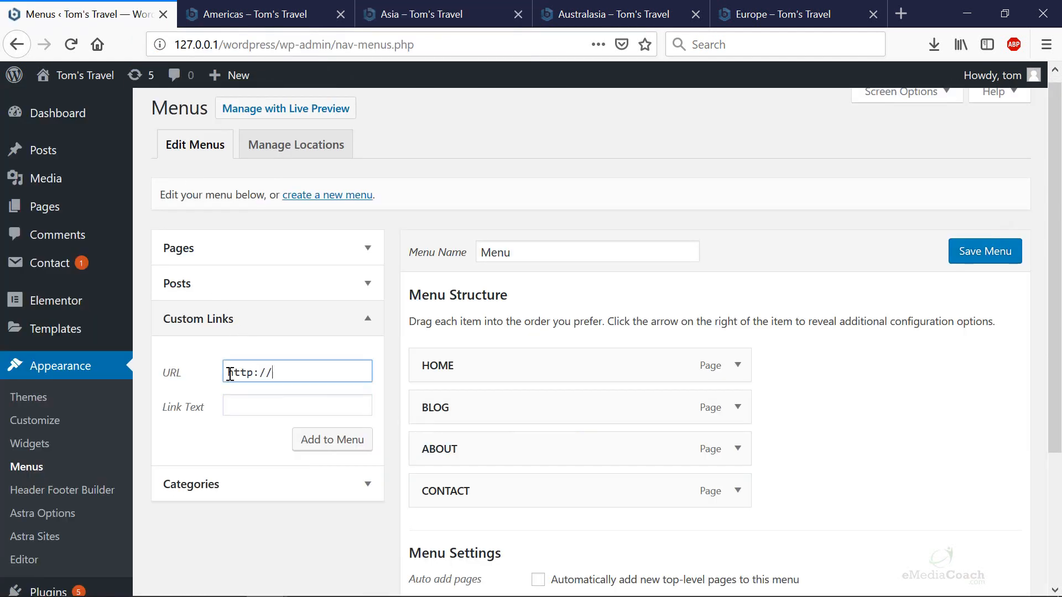
key(ctrl+v)
click(305, 404)
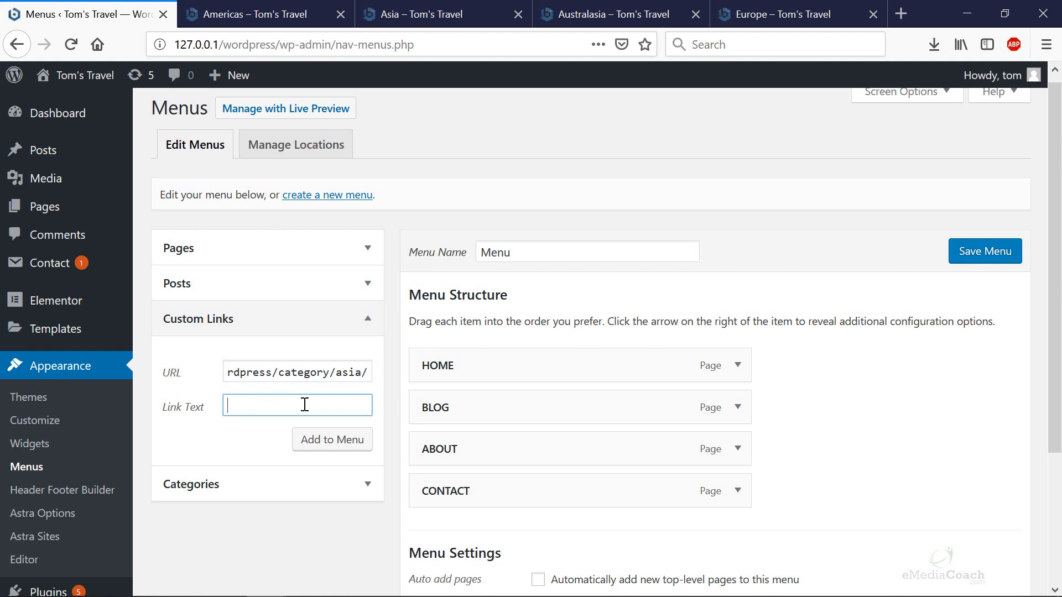
click(315, 437)
Step: Add a custom link labelled Europe to the menu, using the copied Europe category page address ending in /wordpress/category/europe/
click(812, 15)
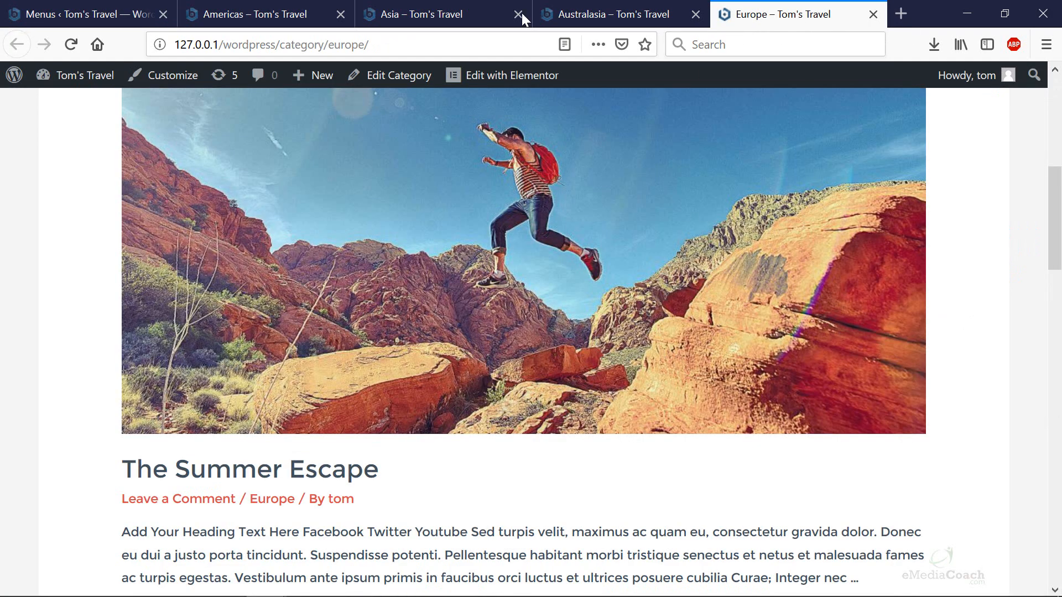
click(343, 44)
right_click(346, 47)
click(376, 94)
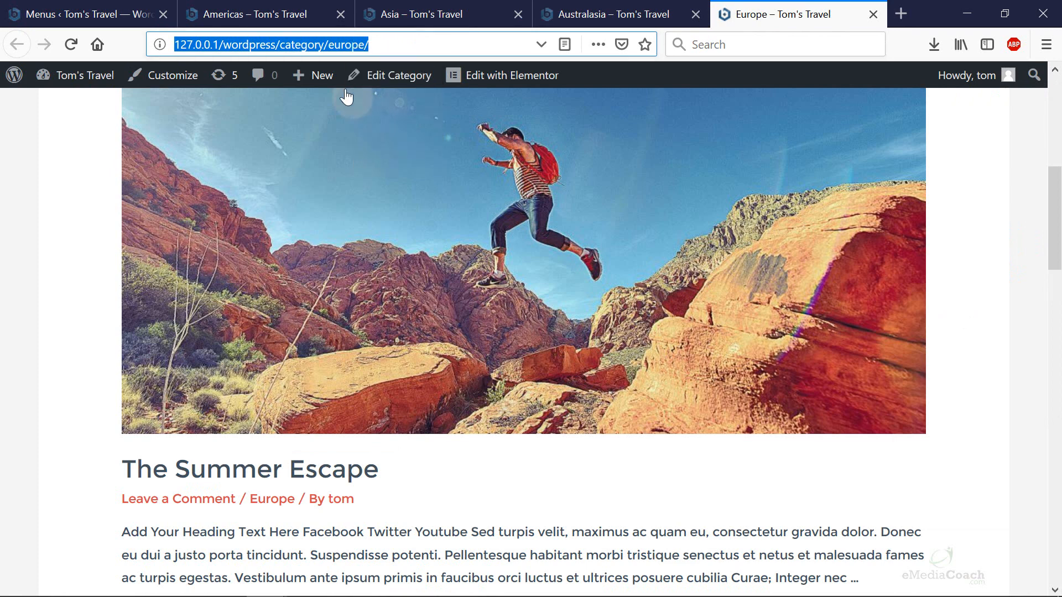
click(67, 16)
triple_click(313, 377)
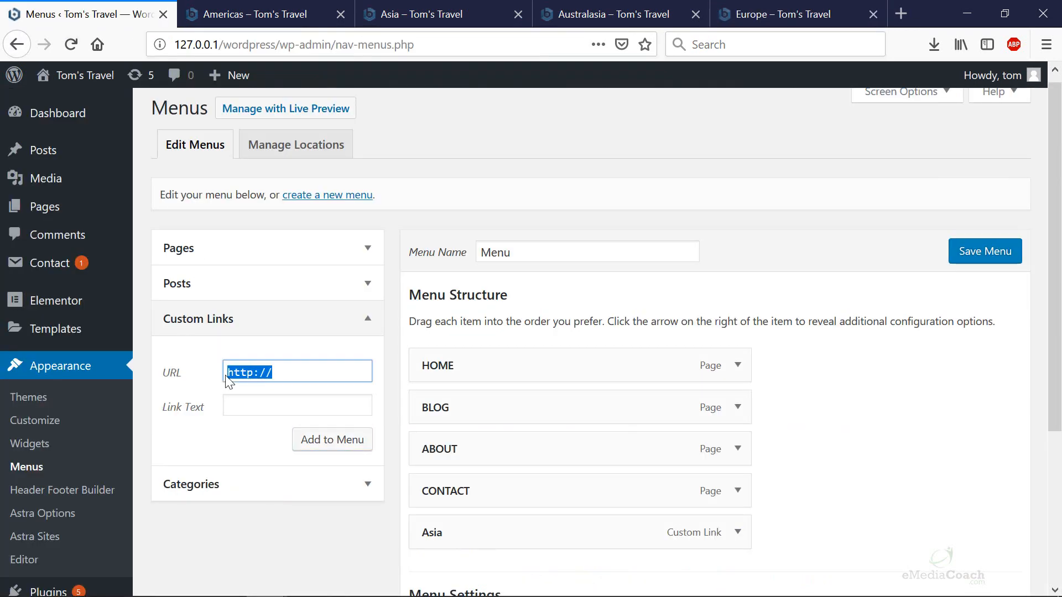
right_click(253, 371)
click(304, 437)
click(294, 406)
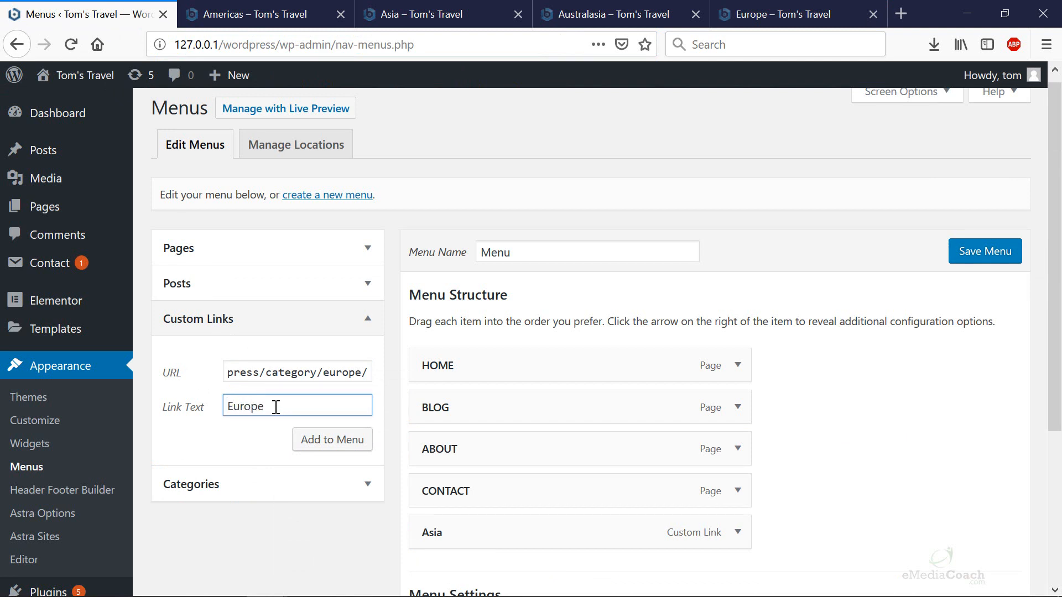
click(332, 439)
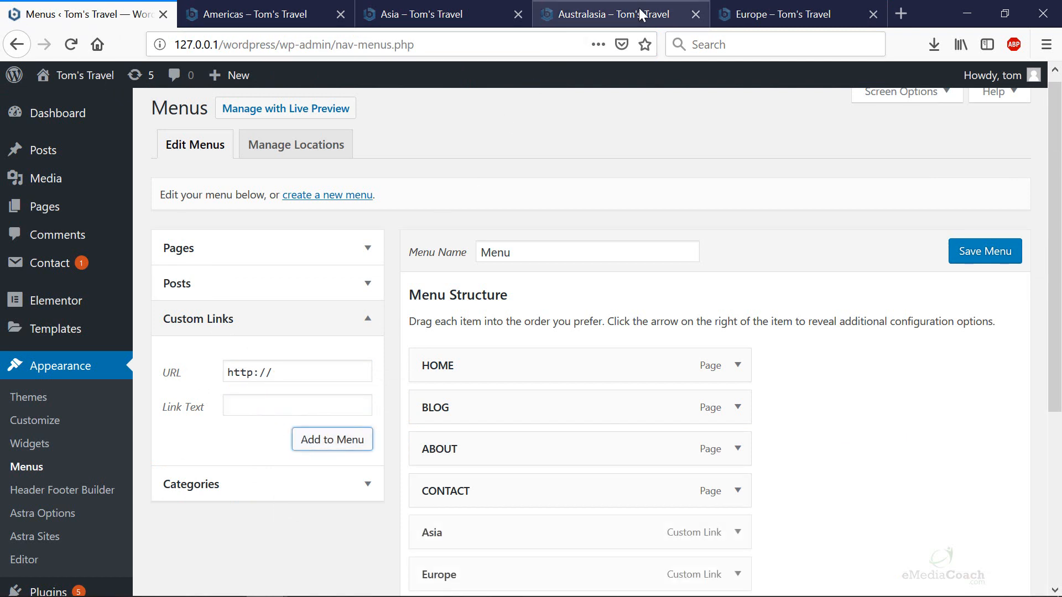
Step: Add a custom link labelled Australasia to the menu, using the copied Australasia category page address ending in /wordpress/category/australasia/
click(638, 11)
click(407, 45)
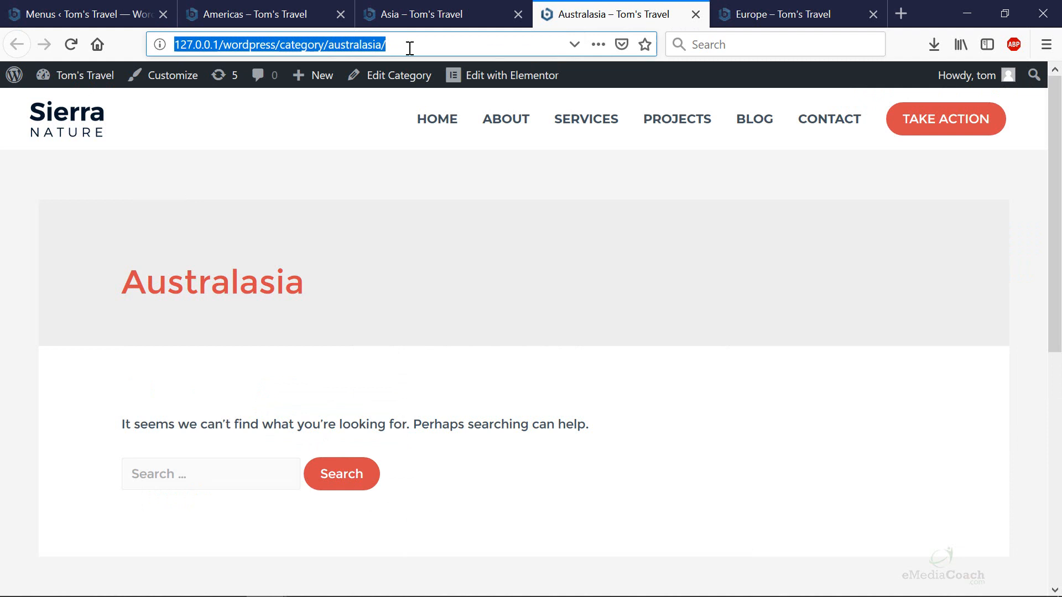
click(92, 11)
triple_click(303, 369)
key(ctrl+v)
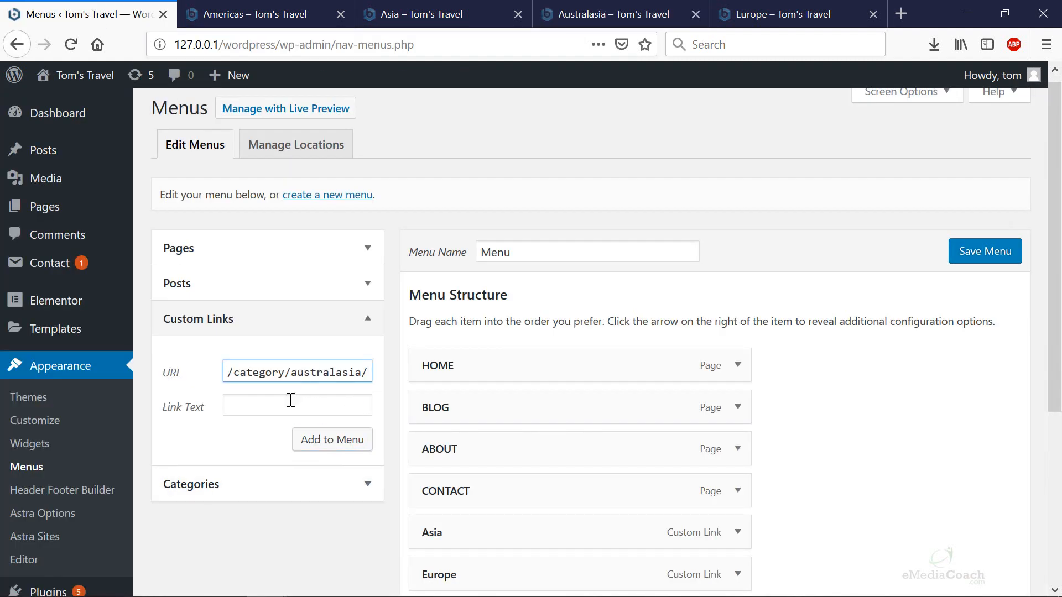
click(285, 402)
text(Australasia)
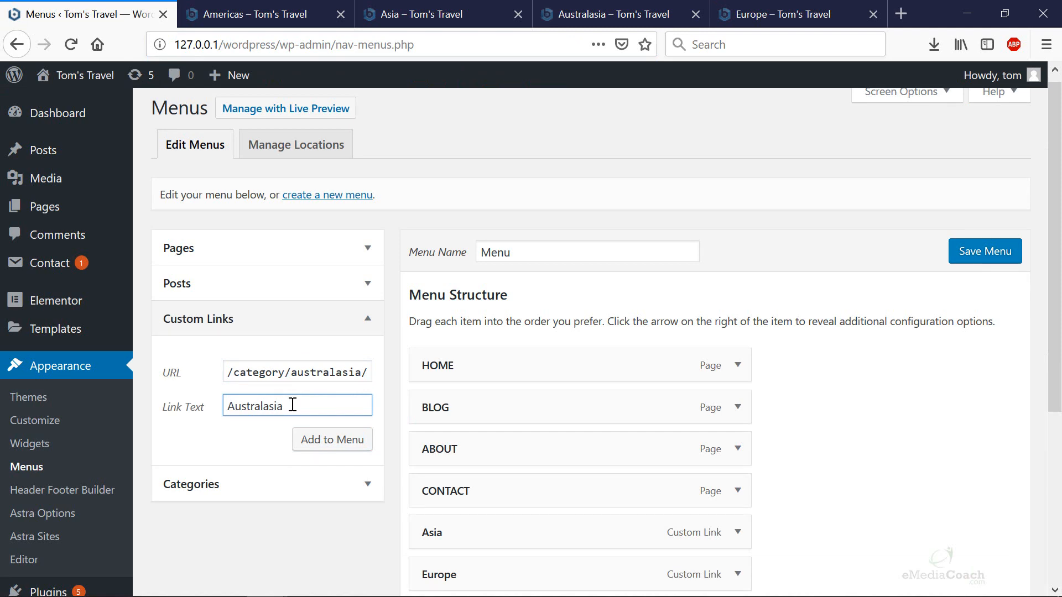
click(316, 442)
Step: Add a custom link labelled Our Travels to the menu with $ as its URL
scroll(967, 351, down, 5)
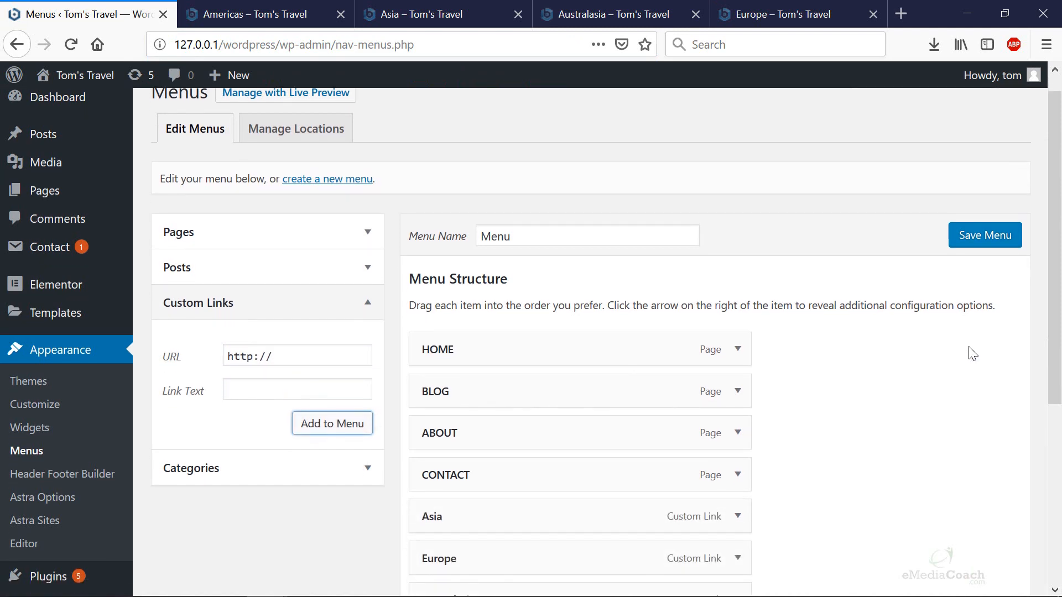
scroll(906, 282, up, 3)
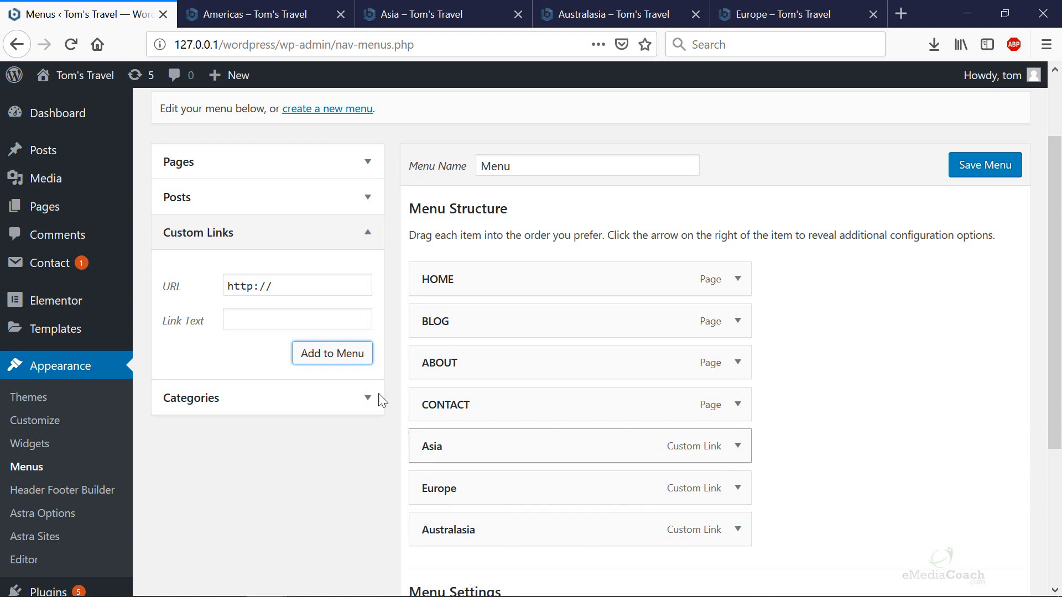
click(269, 282)
drag(268, 282, 188, 287)
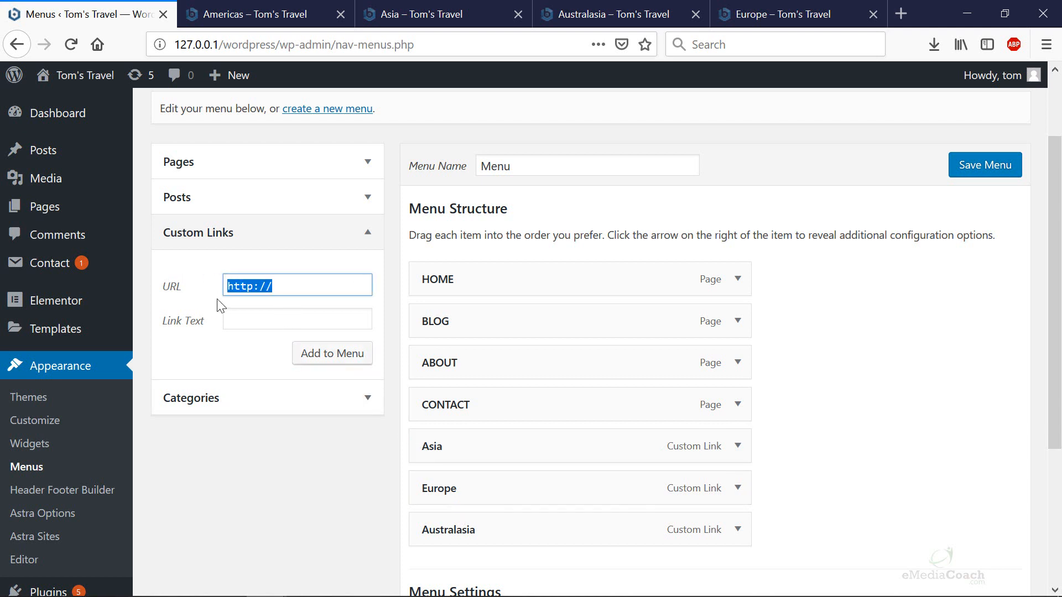
click(240, 327)
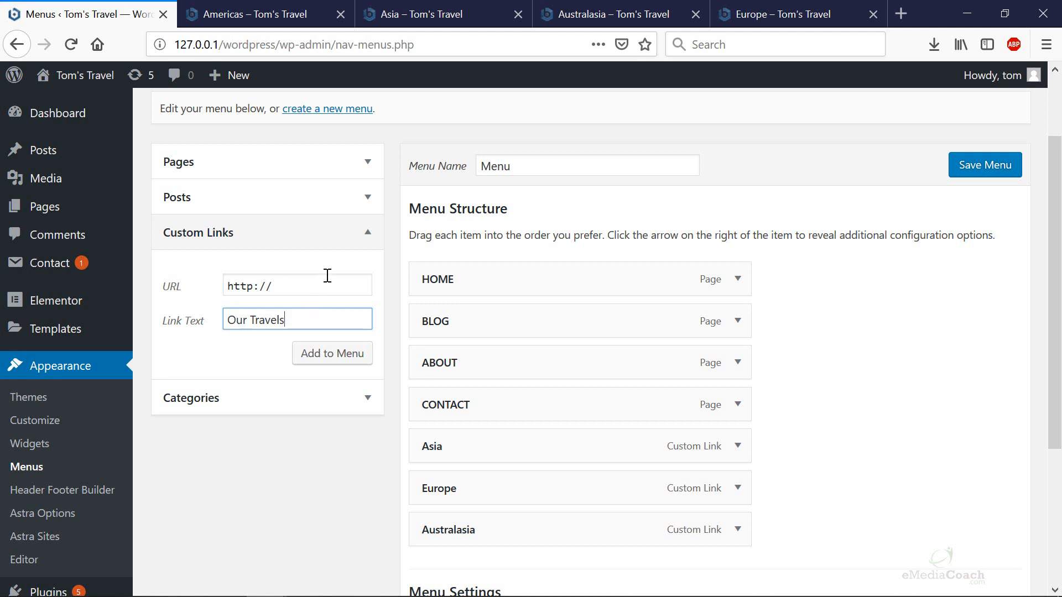
drag(320, 277, 216, 277)
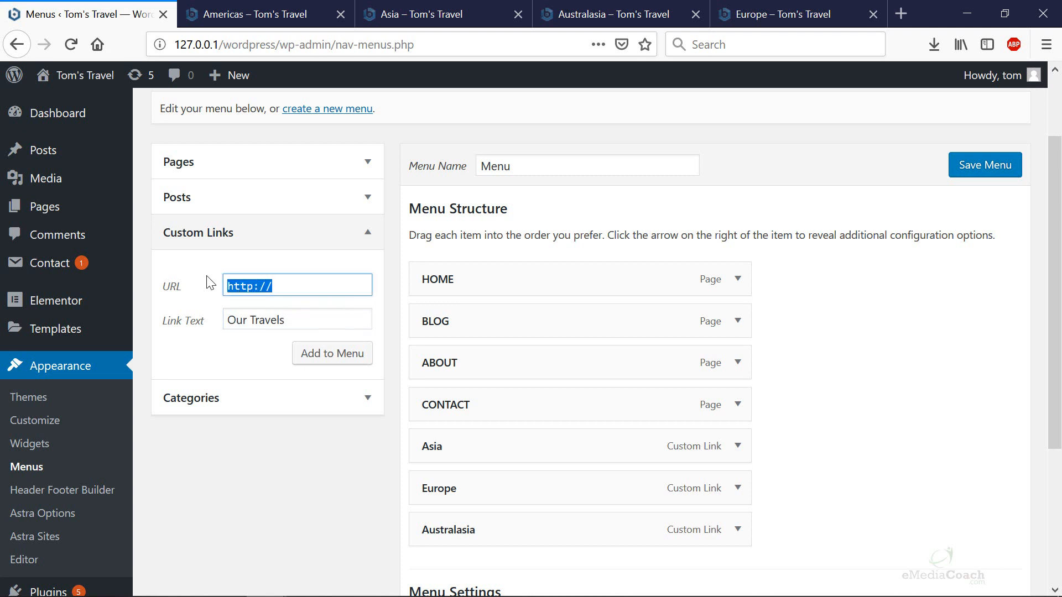
text($)
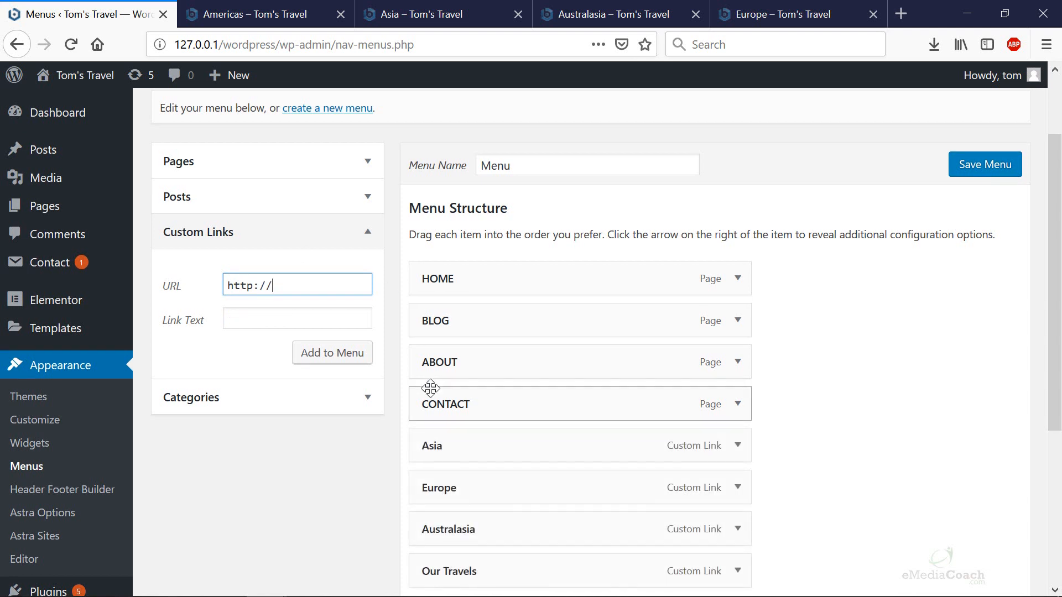
Step: Change the URL of the Our Travels menu item to # and submit the change
scroll(608, 415, down, 3)
click(738, 398)
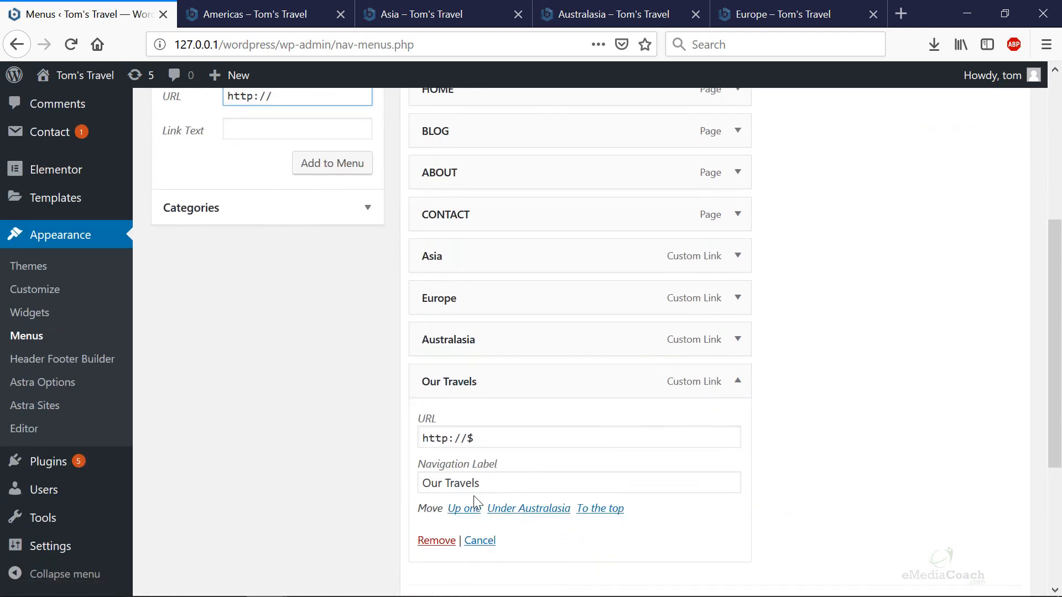
scroll(513, 361, down, 2)
triple_click(513, 369)
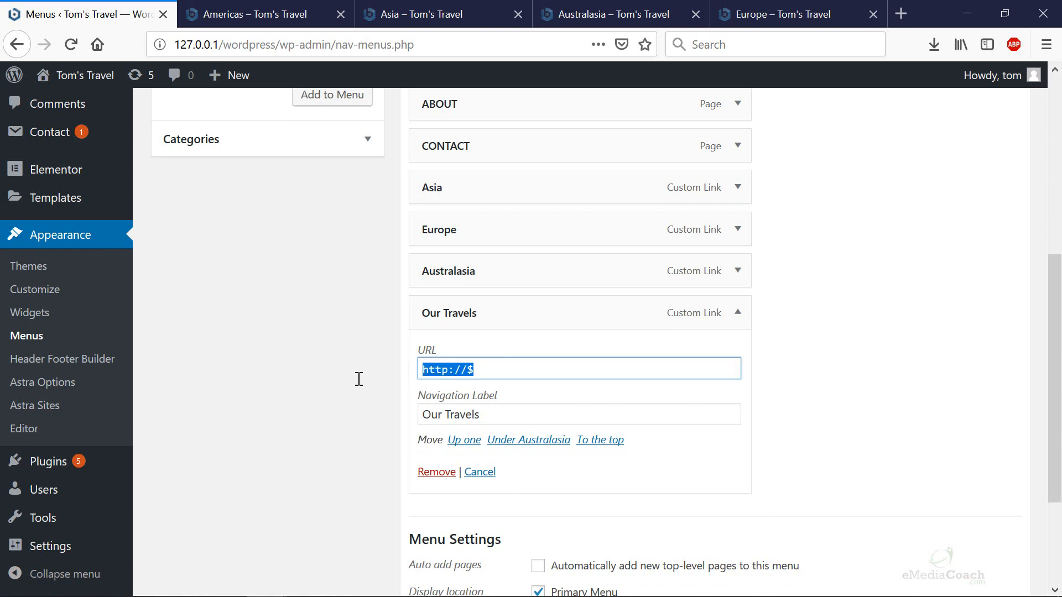
text(#)
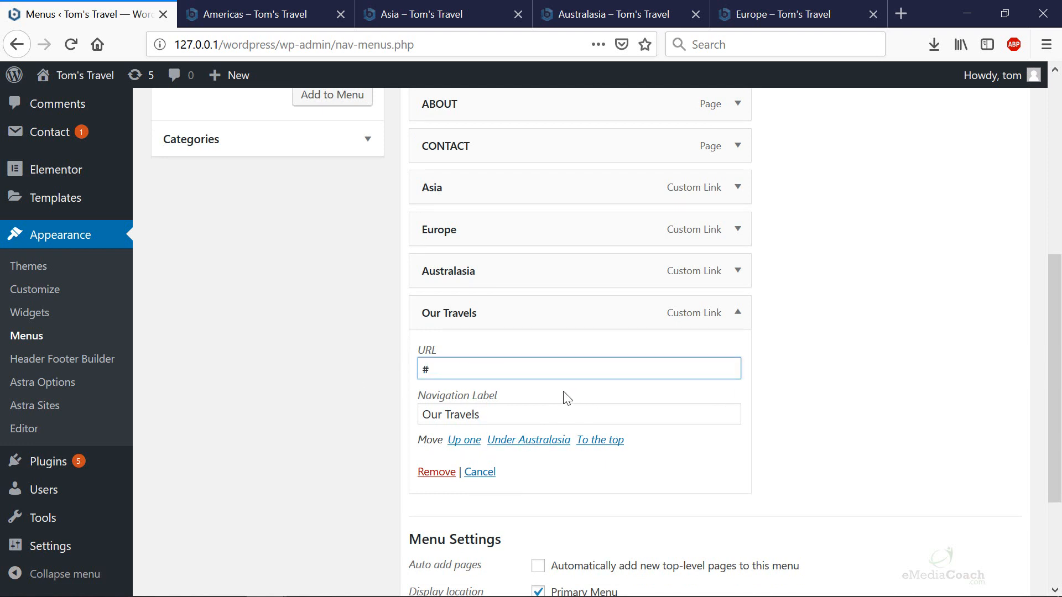
key(Return)
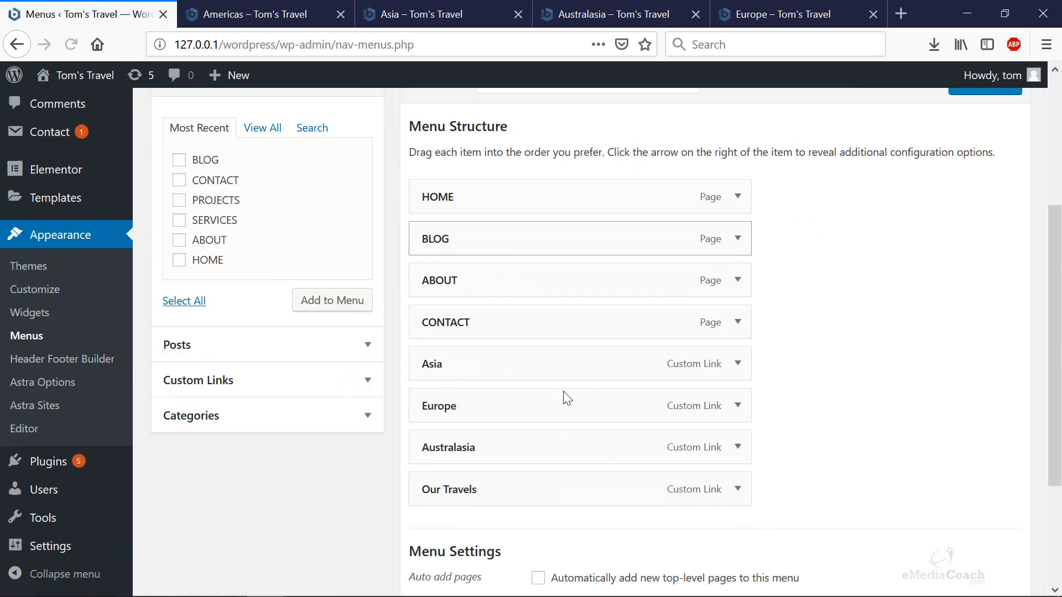
Step: Check the settings of the Our Travels item and move it directly below HOME
click(735, 454)
scroll(738, 460, down, 3)
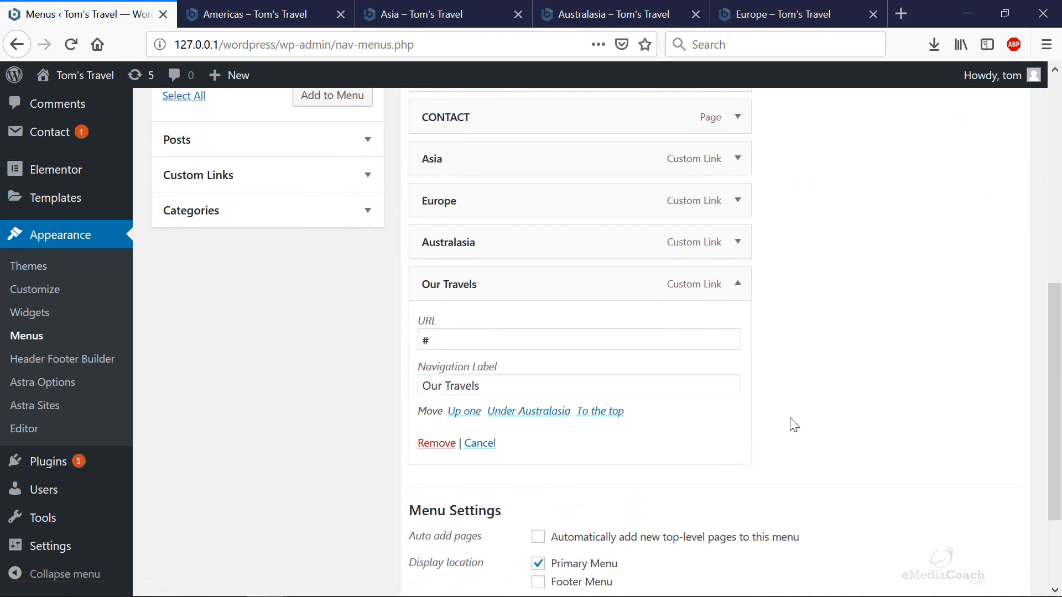
scroll(847, 488, up, 5)
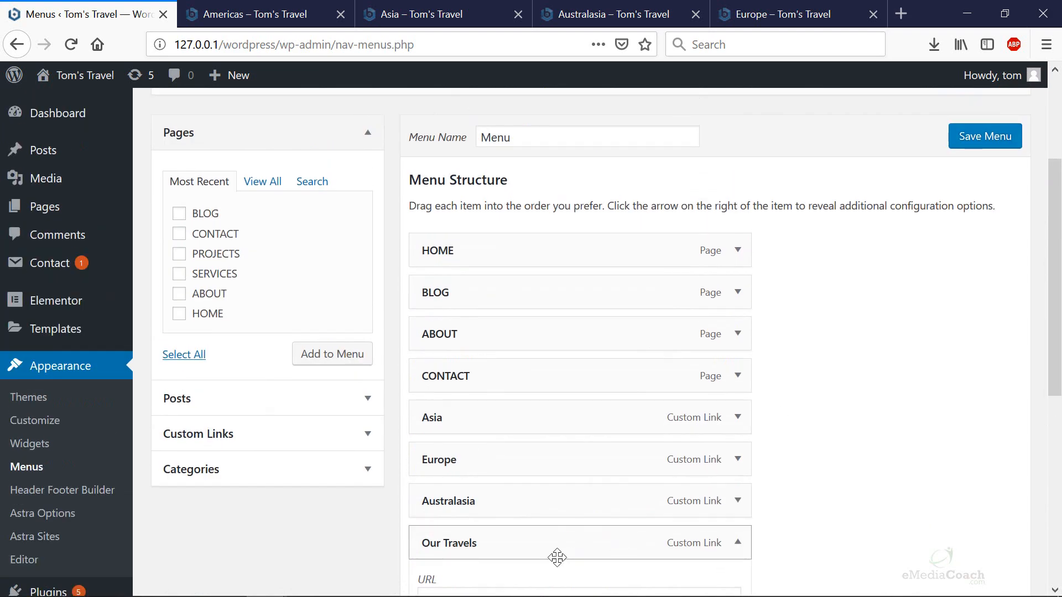
drag(555, 557, 645, 294)
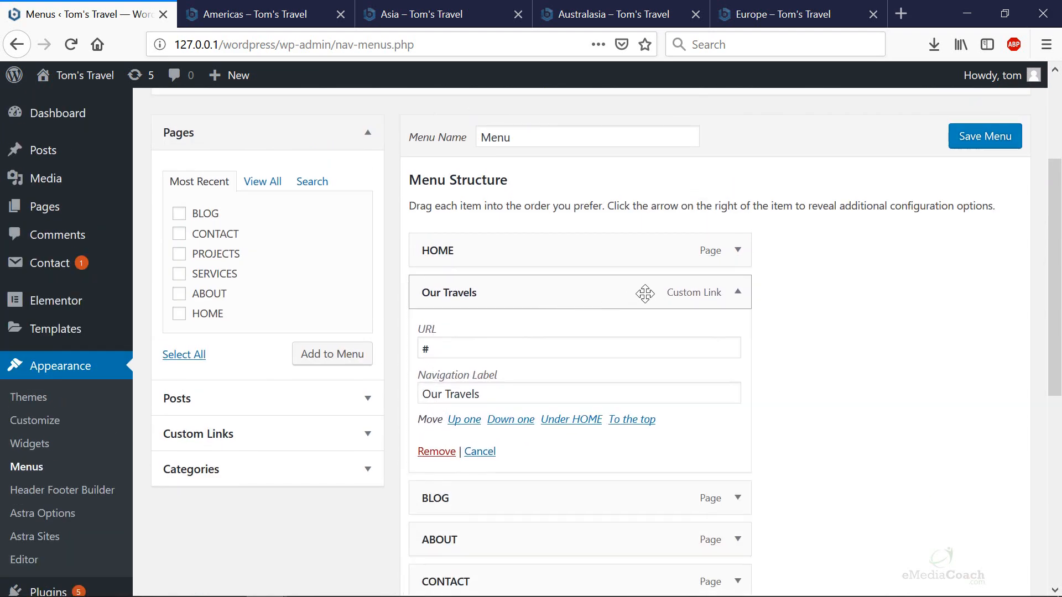
click(737, 299)
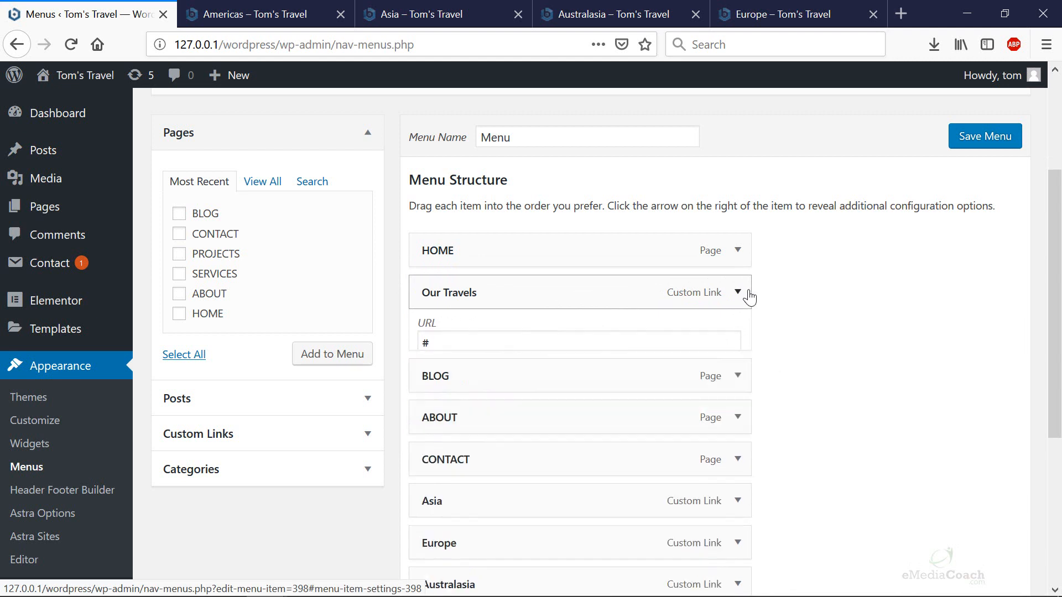
Step: Nest Asia, Australasia and Europe as sub items under Our Travels, in that order
drag(486, 459, 487, 342)
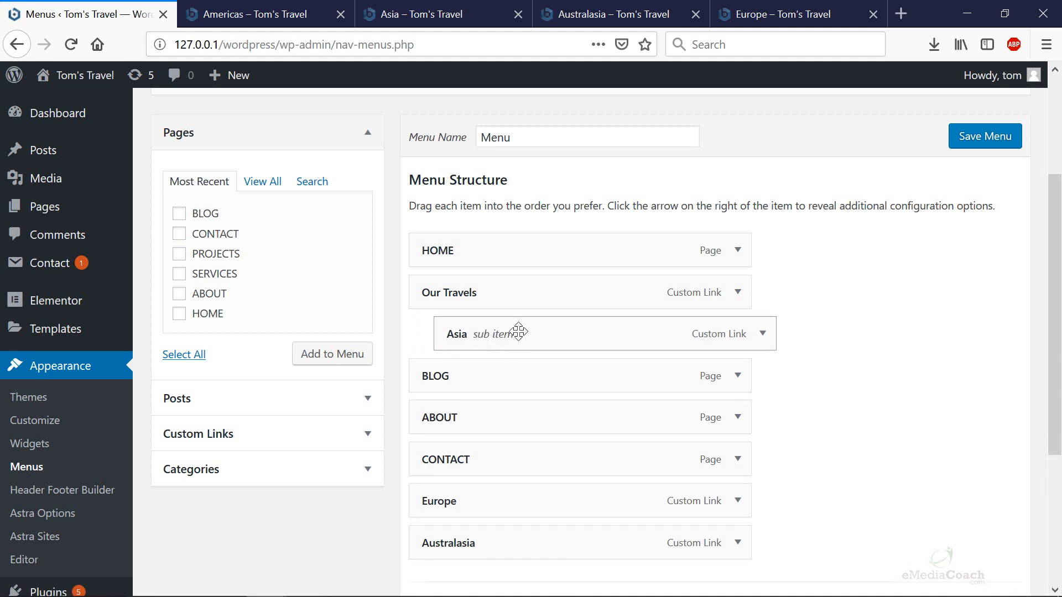
drag(481, 505, 504, 383)
drag(490, 546, 499, 379)
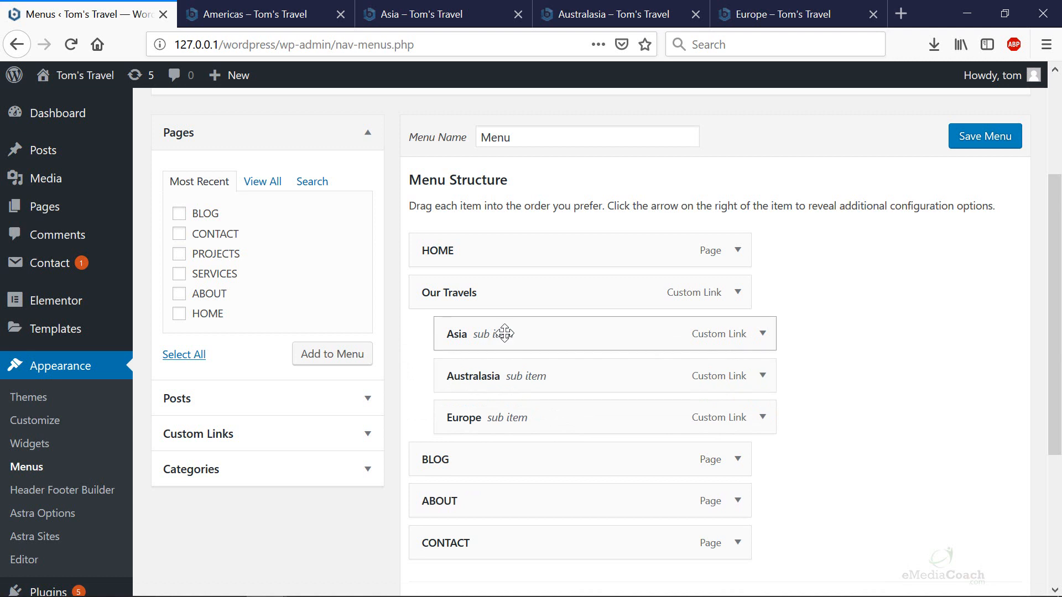
drag(504, 332, 503, 376)
mouse_move(995, 75)
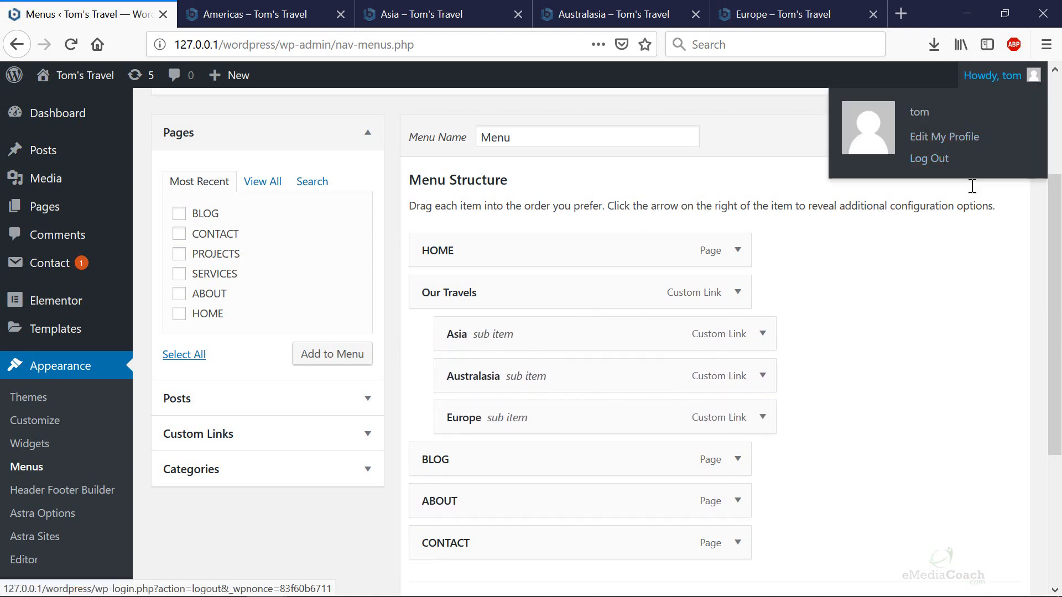
Step: Save the menu and open the site in a new tab to check the Our Travels dropdown
click(976, 136)
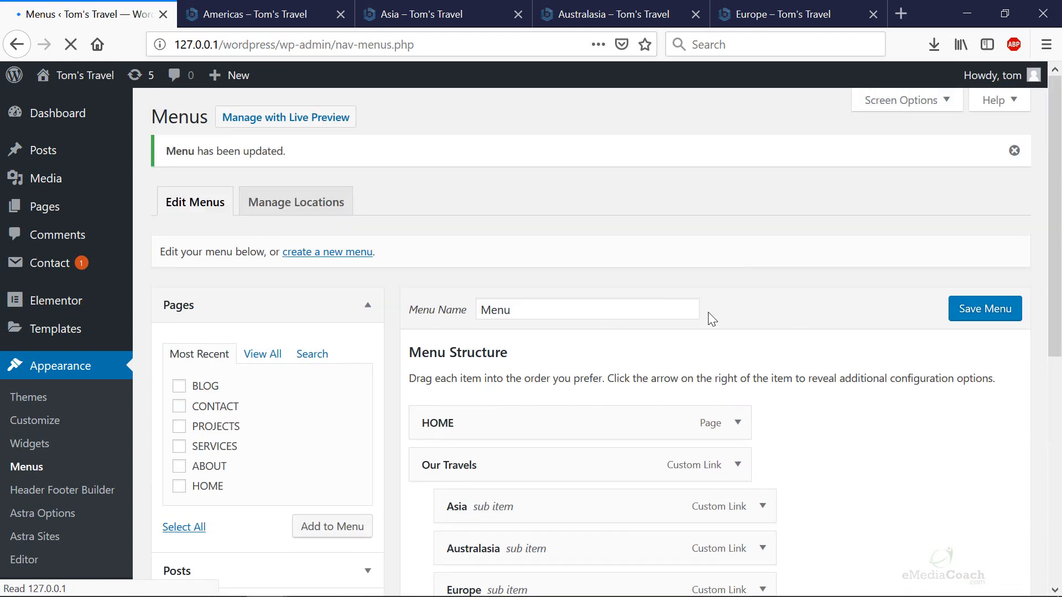
mouse_move(80, 89)
right_click(75, 108)
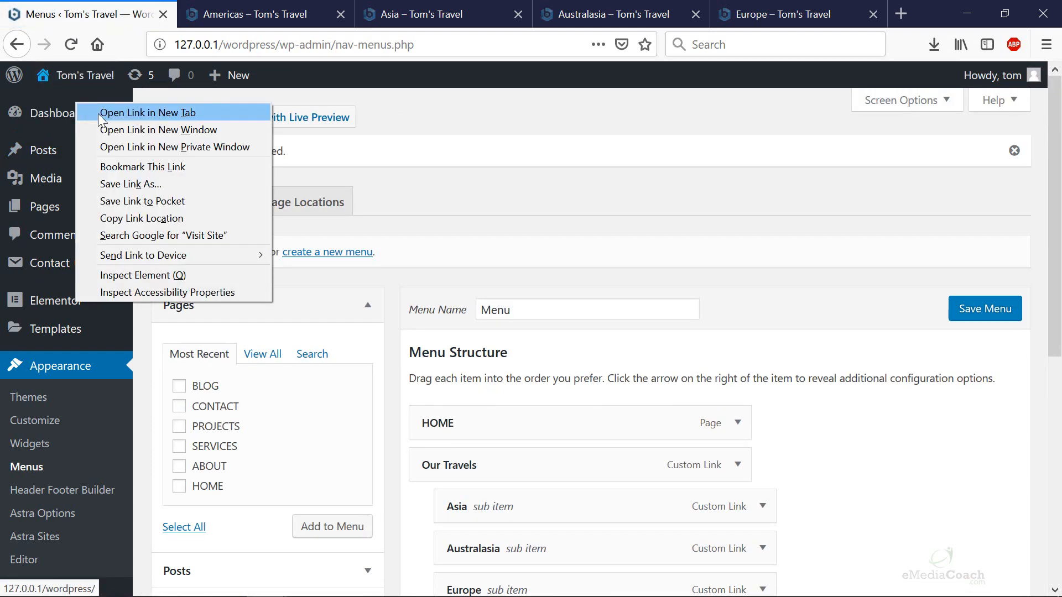
click(98, 113)
click(254, 16)
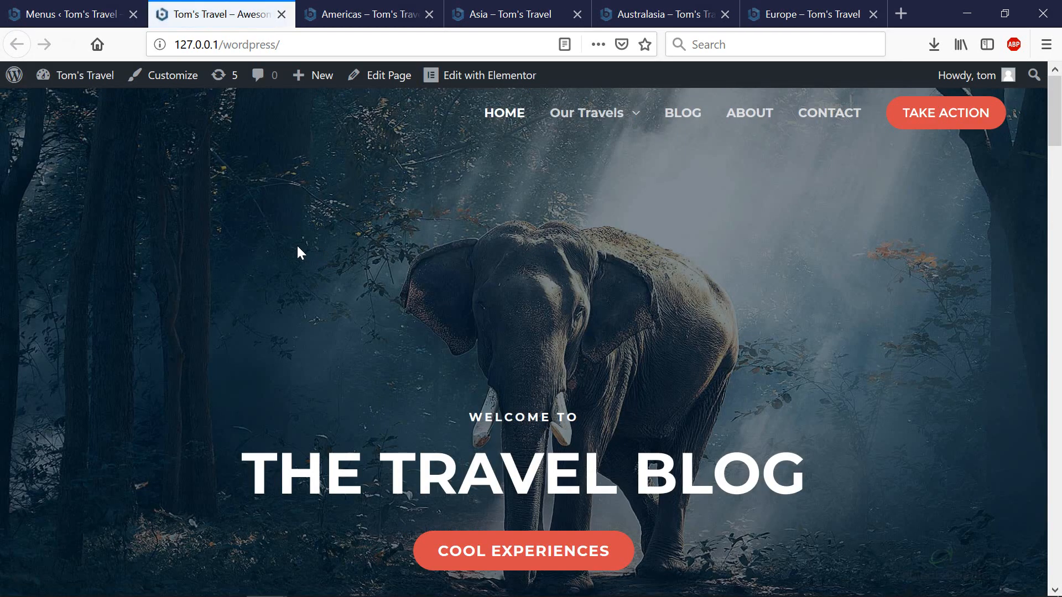
mouse_move(590, 134)
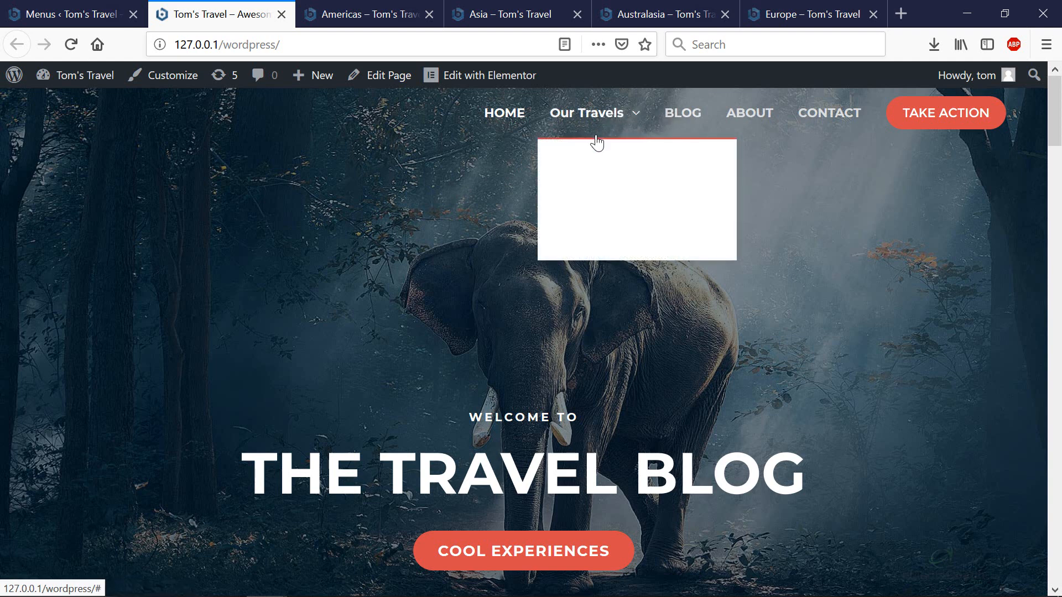
Step: Return to the menu editor and move Europe and Australasia out from under Our Travels to the top level
click(91, 16)
scroll(628, 332, down, 5)
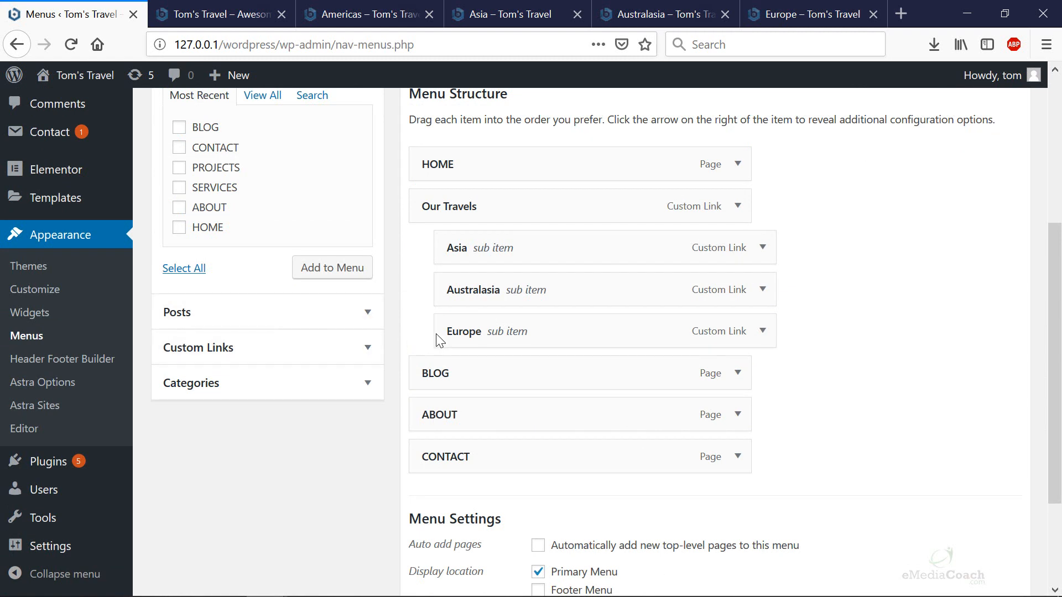
drag(528, 343, 505, 339)
drag(500, 292, 486, 296)
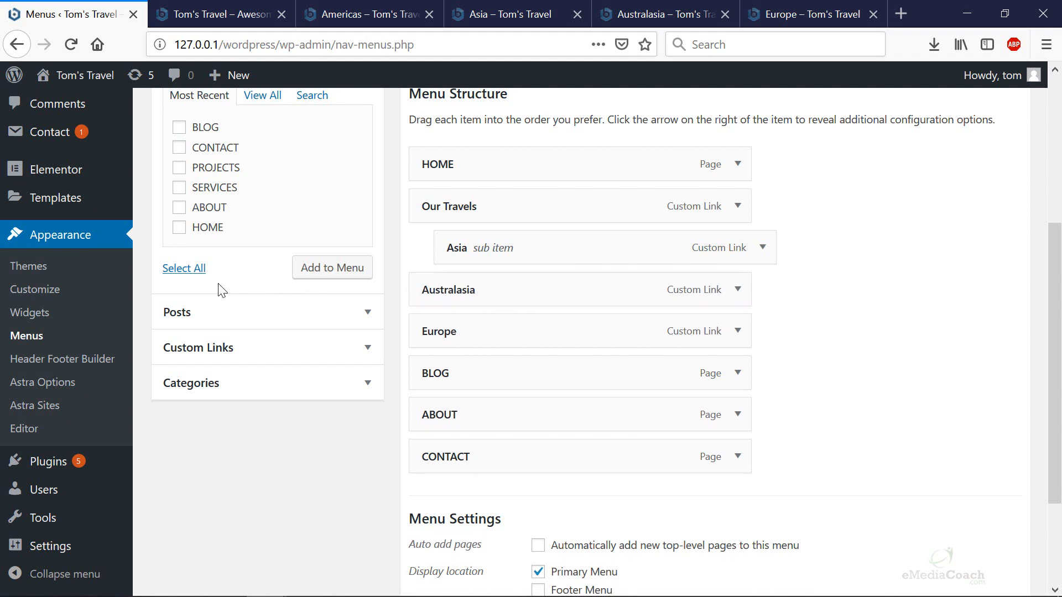
Step: Add the posts The Summer Escape, Winter Birding, Cold Moon at Dusk and Bobcat at Dawn to the menu
scroll(221, 282, up, 3)
click(224, 493)
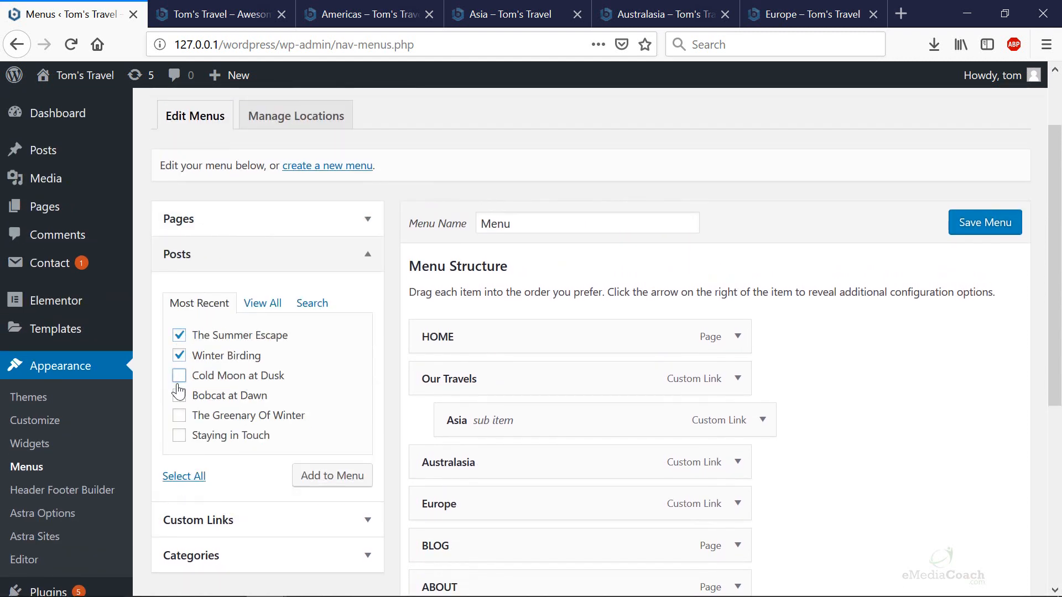
click(311, 481)
scroll(671, 367, down, 5)
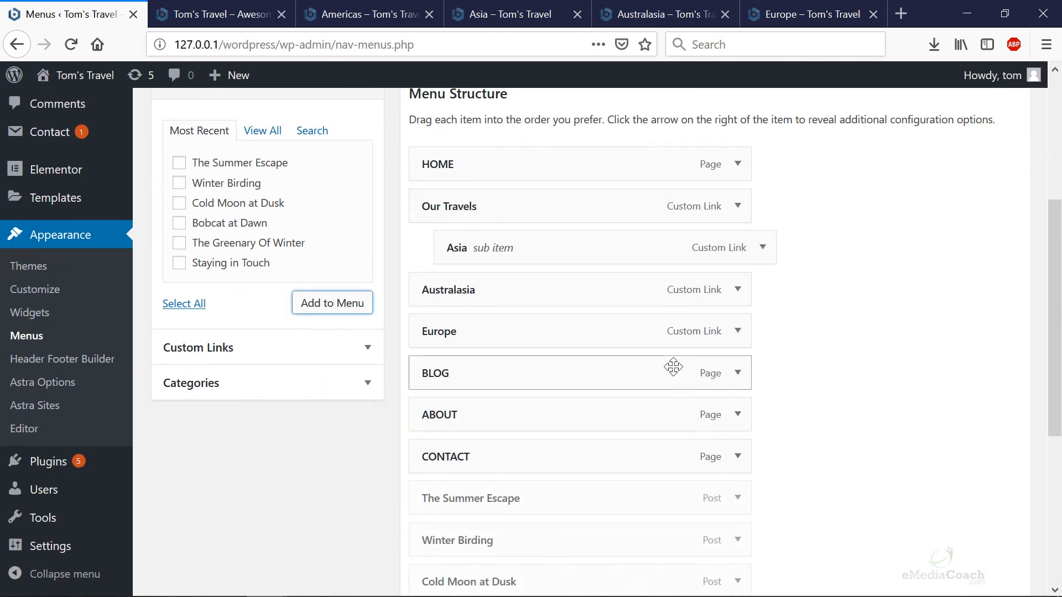
Step: Nest The Summer Escape and Winter Birding under Australasia, and Cold Moon at Dusk and Bobcat at Dawn under Europe
drag(476, 418, 508, 248)
drag(474, 459, 497, 299)
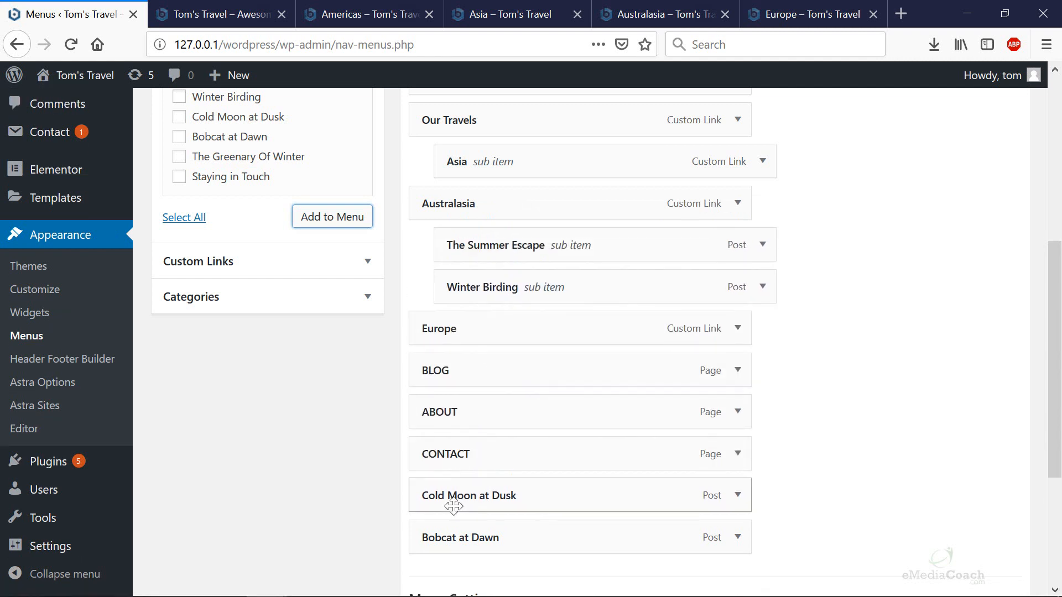
drag(450, 503, 481, 372)
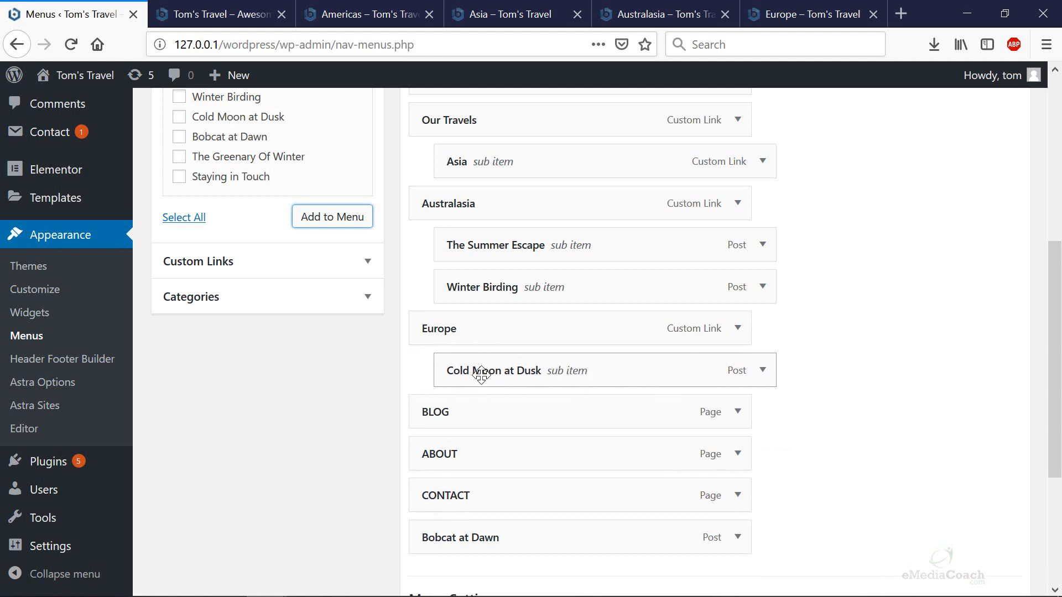
drag(503, 536, 569, 398)
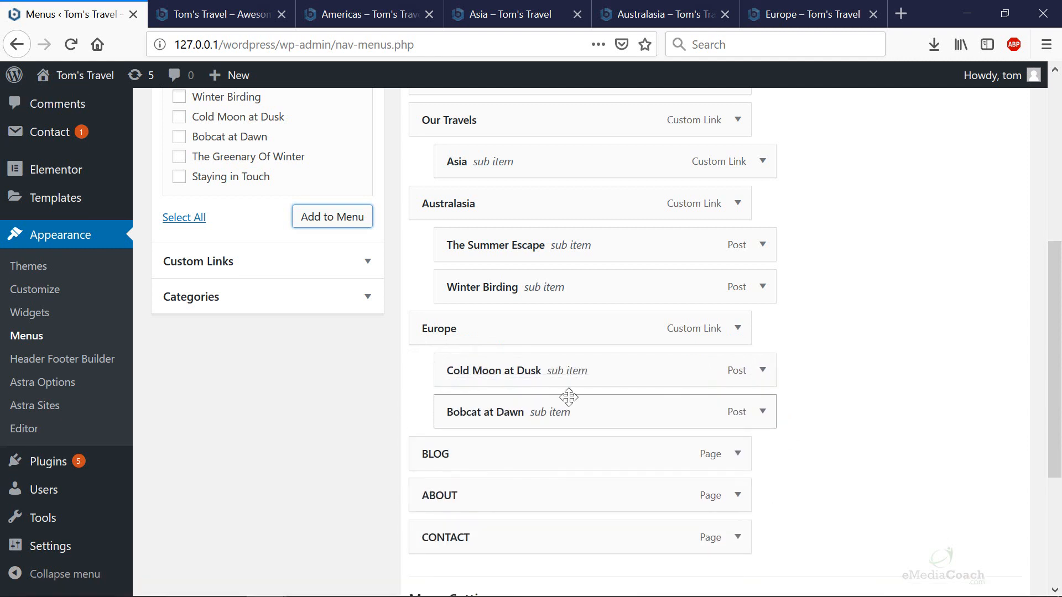
Step: Remove the ABOUT page from the menu structure and save the menu
click(737, 496)
scroll(474, 487, down, 3)
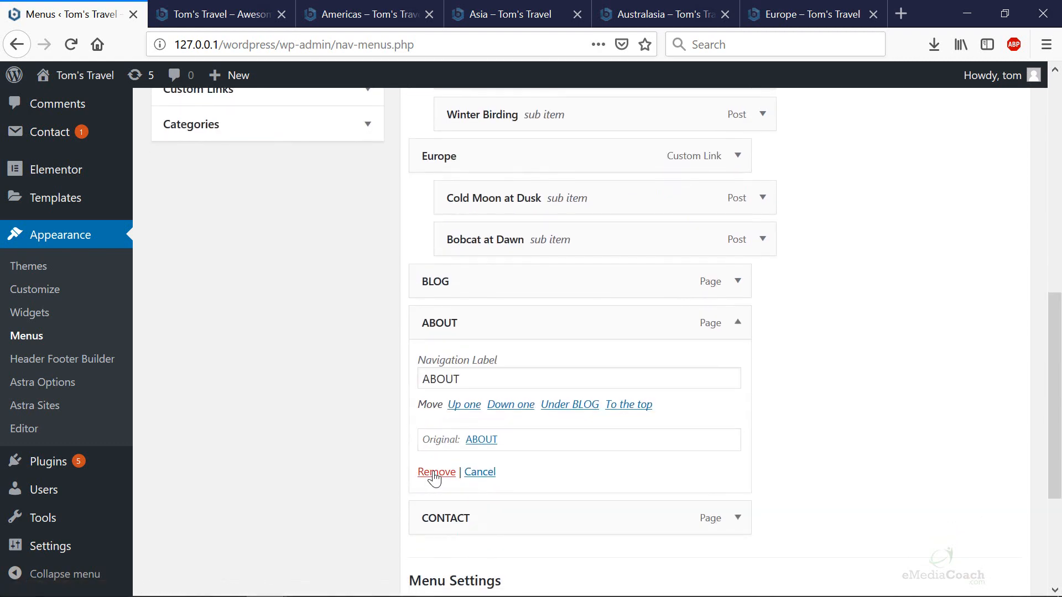
click(437, 481)
scroll(975, 338, up, 6)
click(1011, 145)
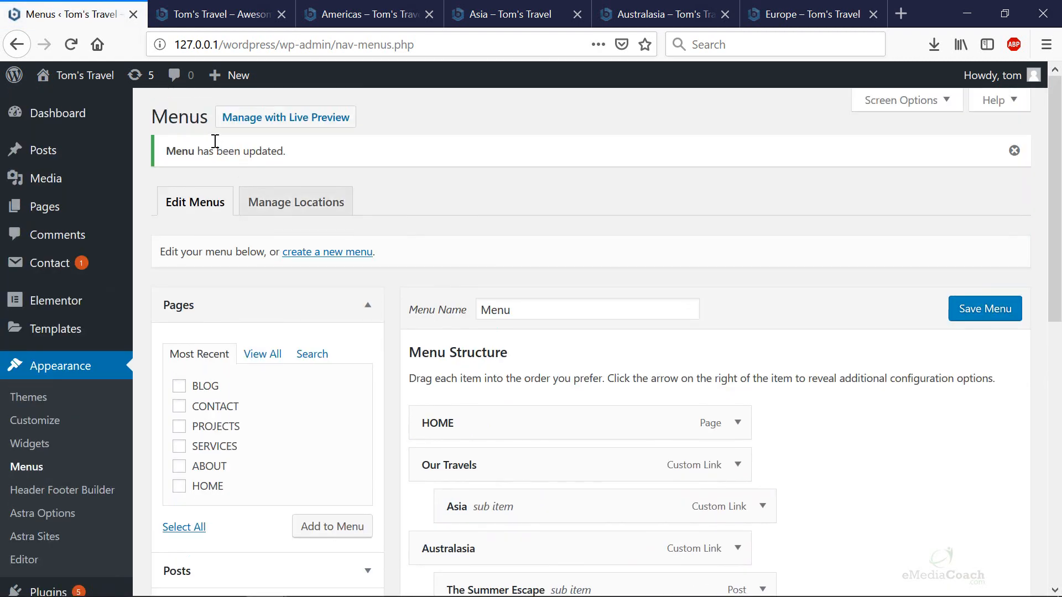
Step: Open the site in a new tab and check the Australasia and Our Travels dropdowns
mouse_move(78, 78)
right_click(77, 105)
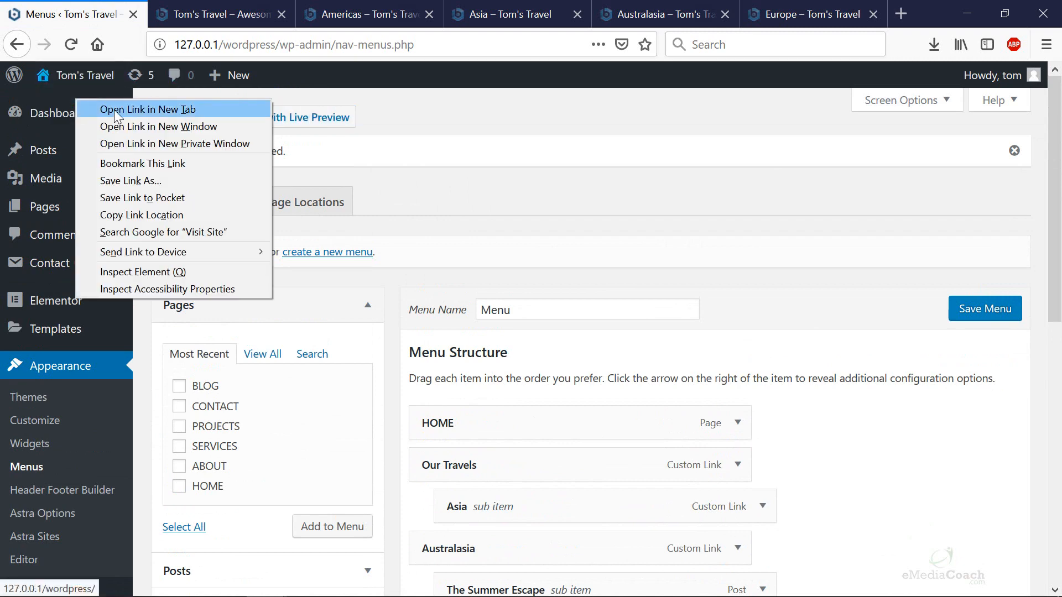
click(114, 110)
click(175, 5)
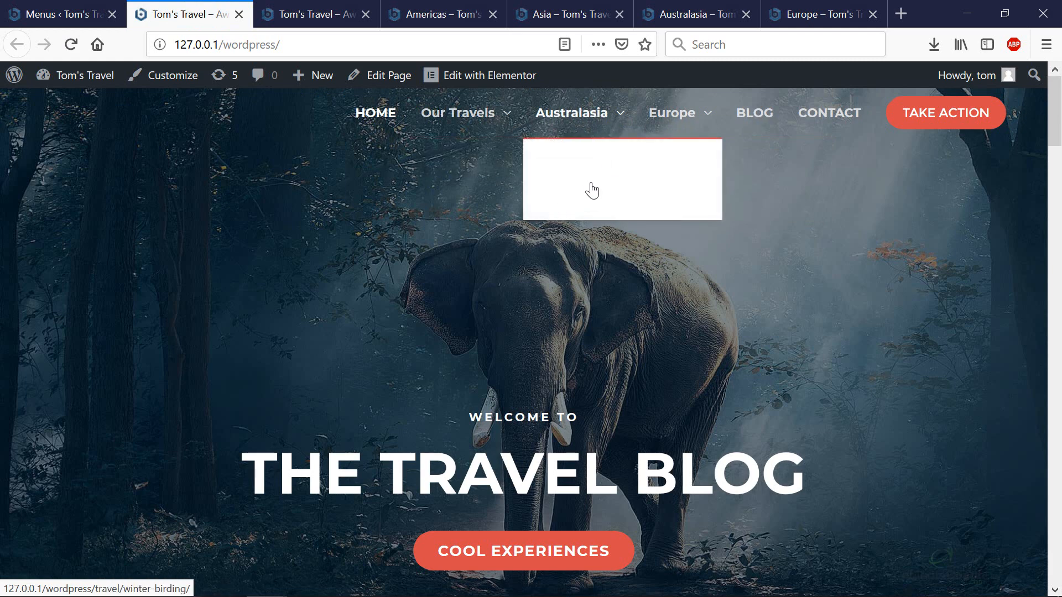
mouse_move(432, 117)
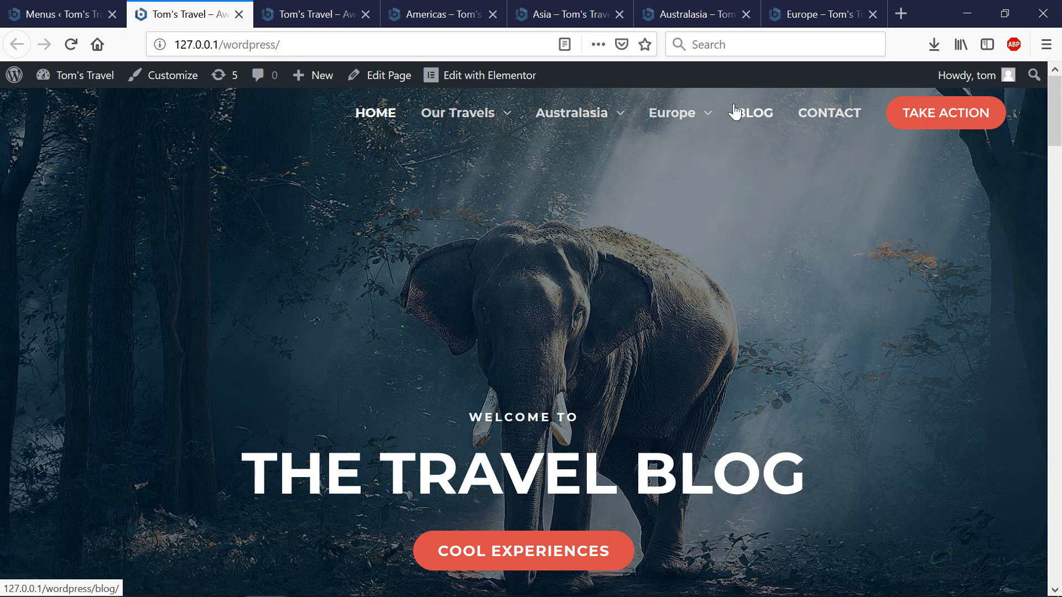
Step: Change the navigation label of the Asia sub item to ASIA and save the menu
click(65, 17)
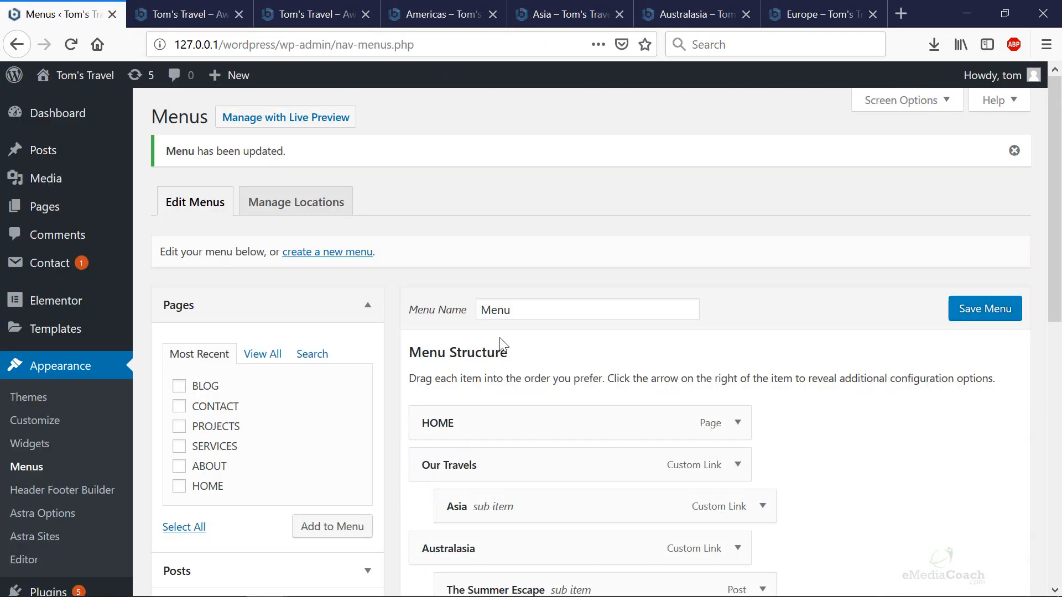
scroll(719, 454, down, 3)
click(760, 422)
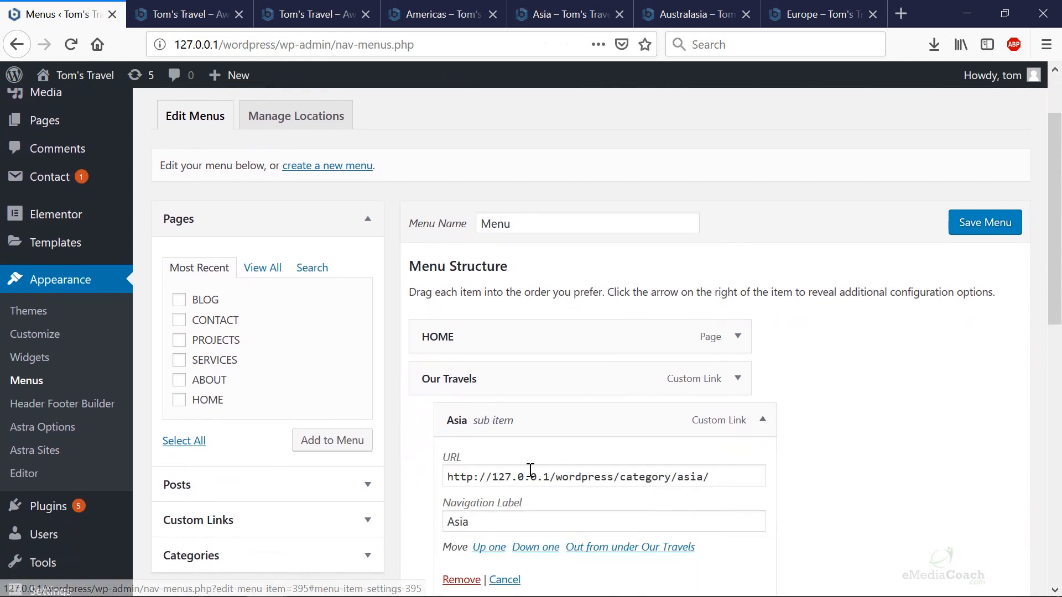
drag(486, 520, 388, 523)
text(A)
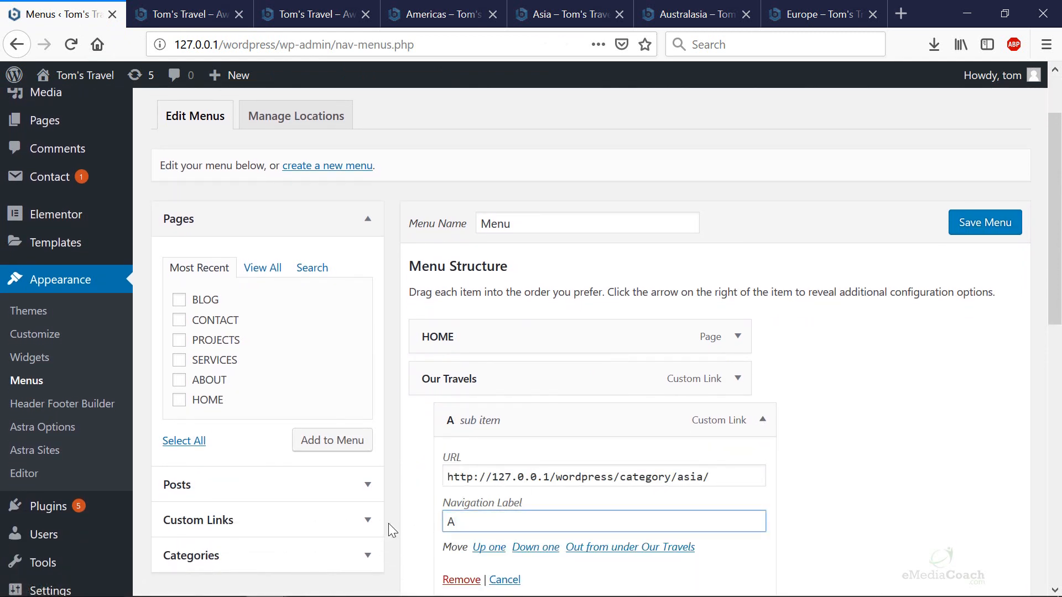
text(SIA)
scroll(797, 416, down, 3)
scroll(823, 318, up, 1)
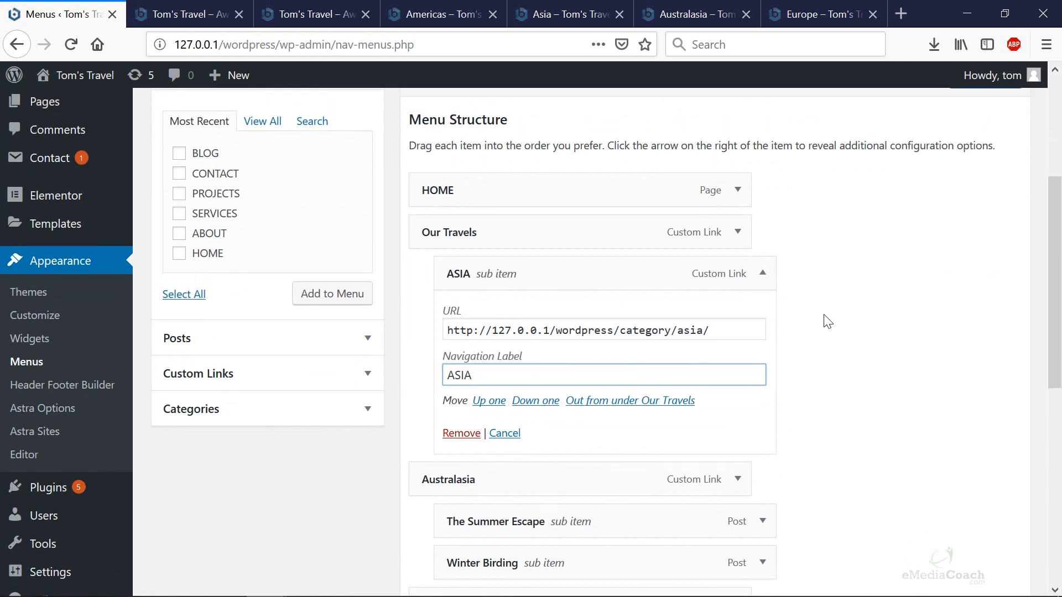
scroll(805, 338, down, 1)
scroll(963, 121, up, 1)
click(984, 135)
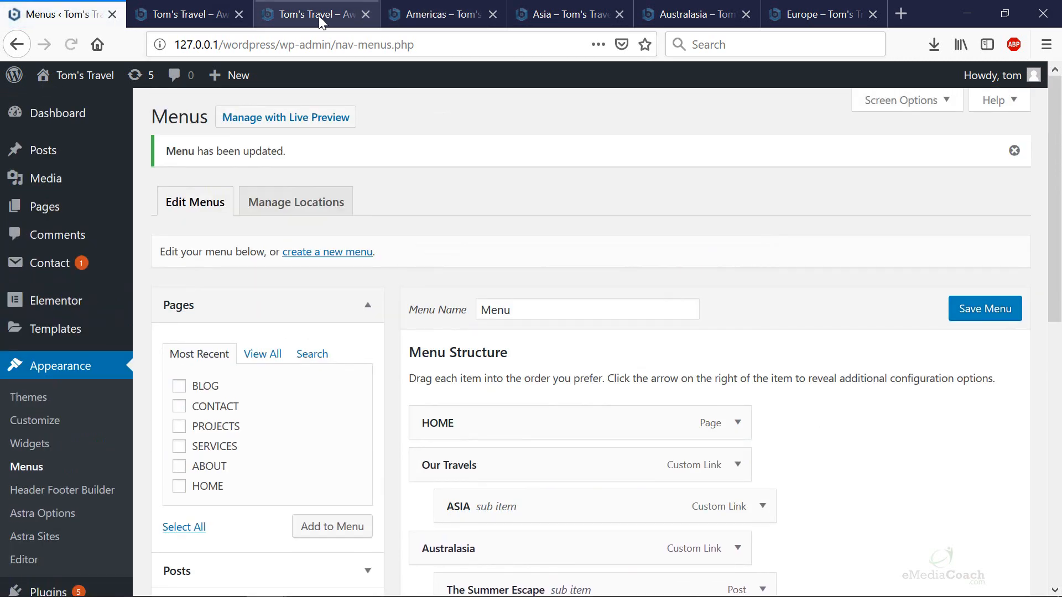
Step: View the Our Travels dropdown on the earlier opened site page and go back to the admin tab
click(318, 15)
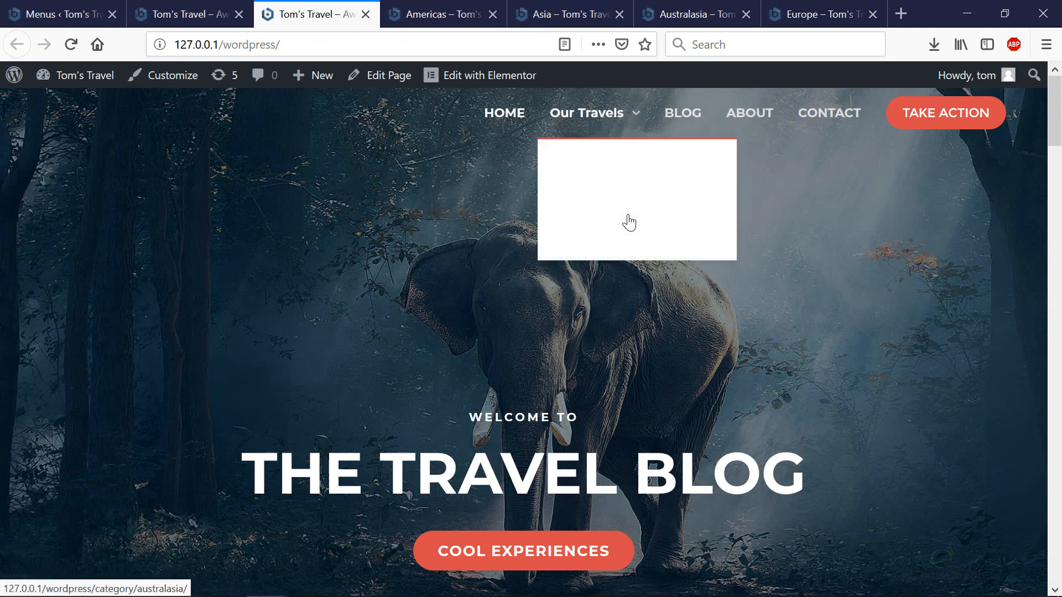
click(80, 12)
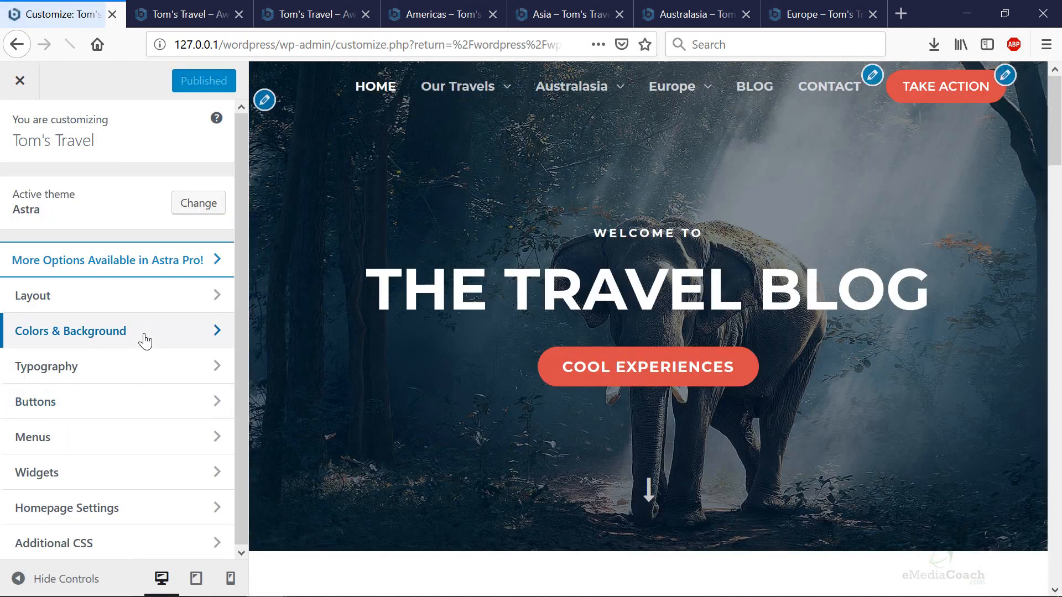
Step: Open the Transparent Header color settings in the theme customizer and find the Submenu colors
click(144, 339)
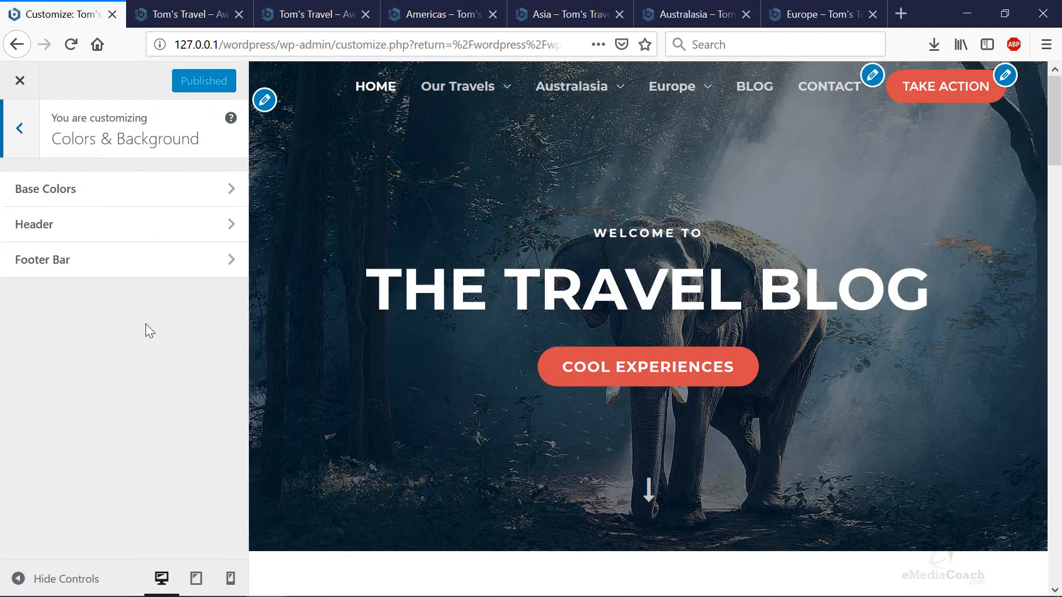
click(161, 225)
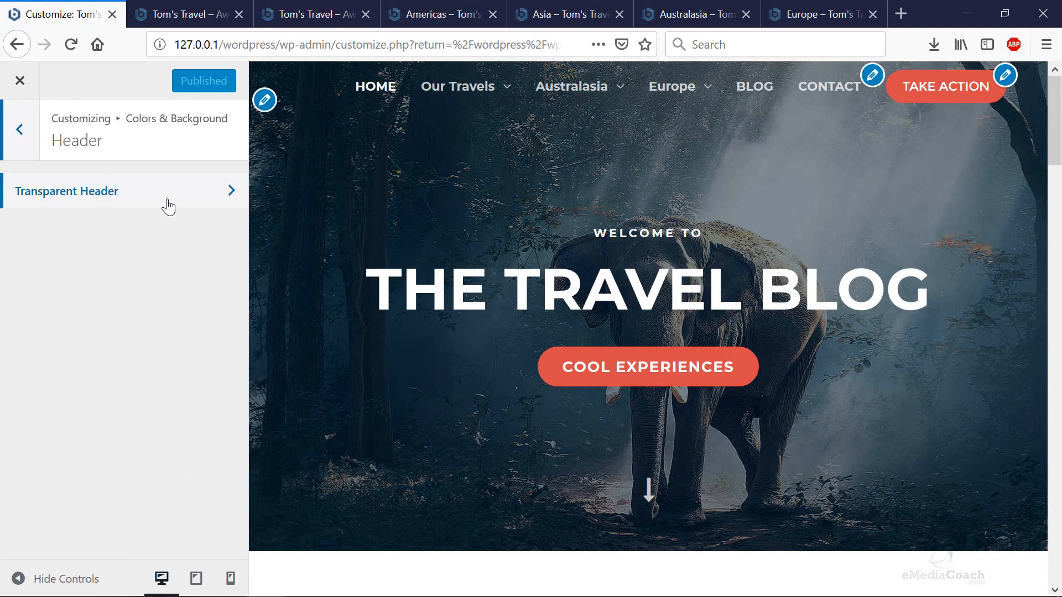
click(168, 205)
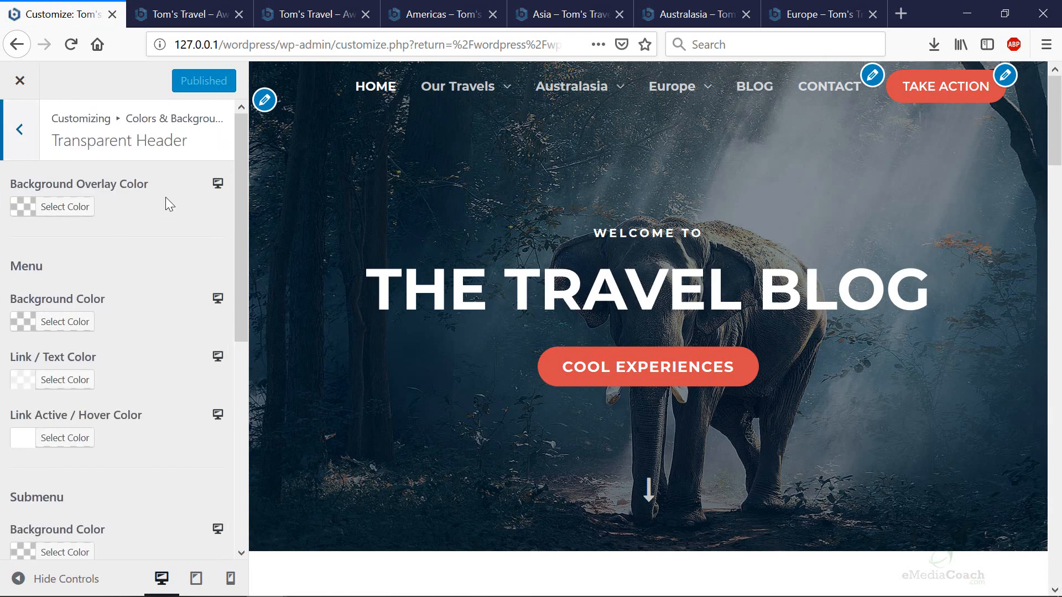
scroll(148, 243, down, 3)
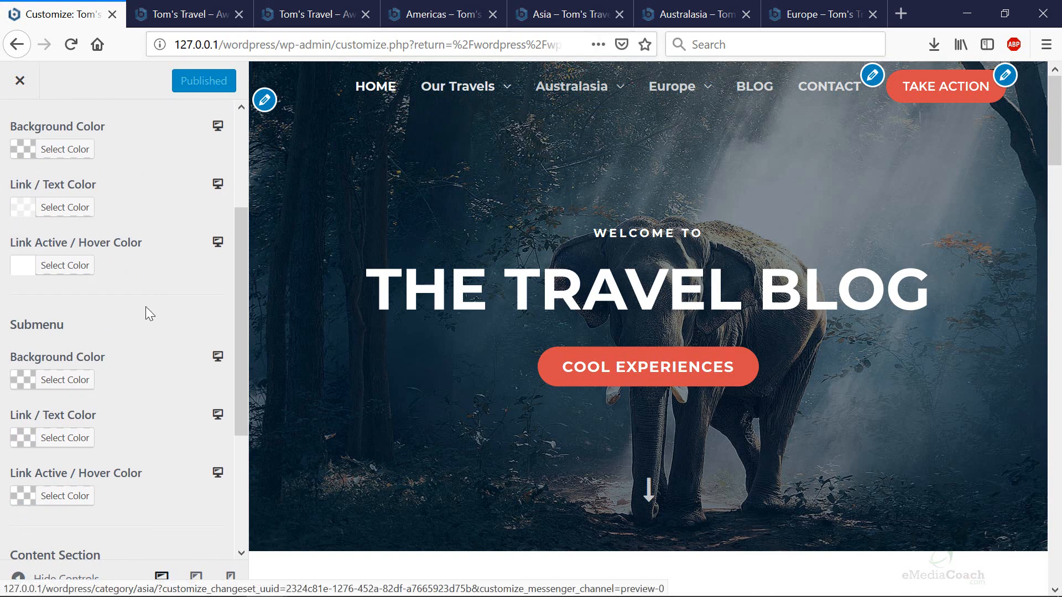
Step: Set the submenu background color to #020202 and check the Our Travels dropdown in the preview
click(65, 380)
scroll(167, 421, down, 2)
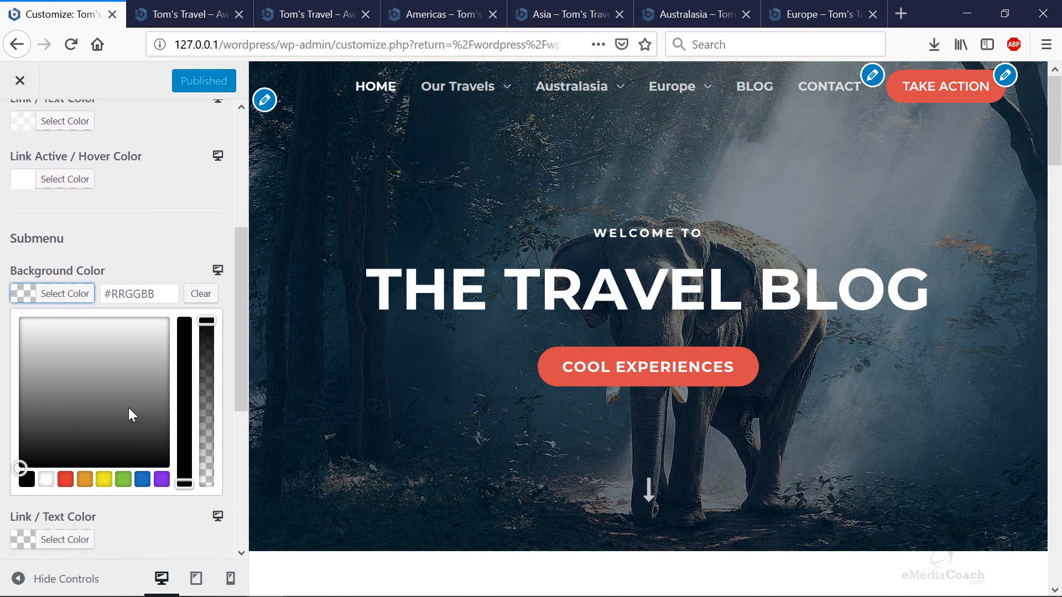
drag(67, 436, 4, 482)
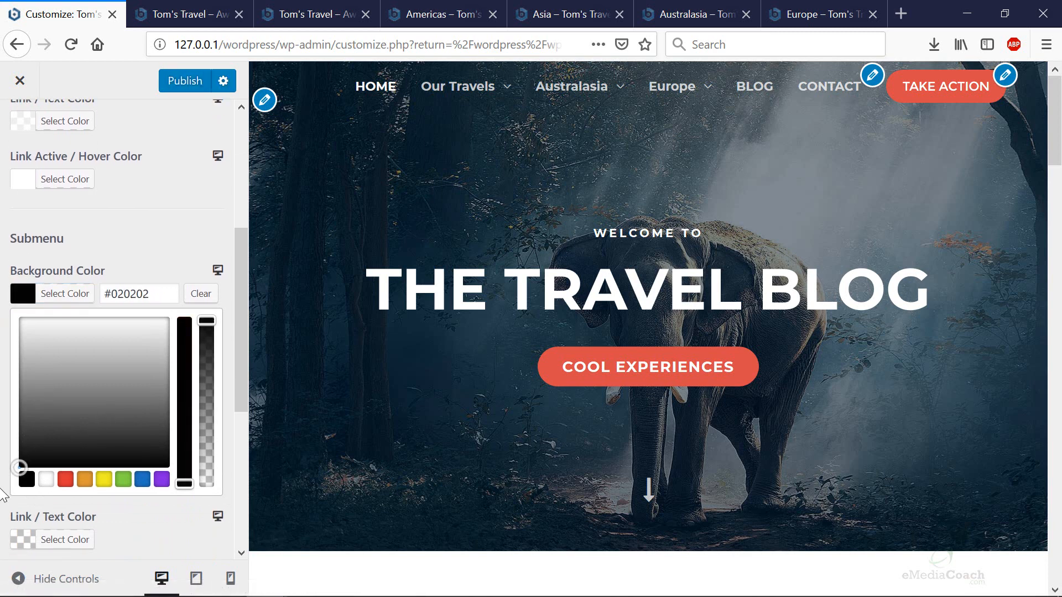
mouse_move(498, 100)
Step: Set the submenu link and text color to #ffffff and check the Our Travels and Australasia dropdowns in the preview
scroll(61, 443, down, 3)
click(65, 369)
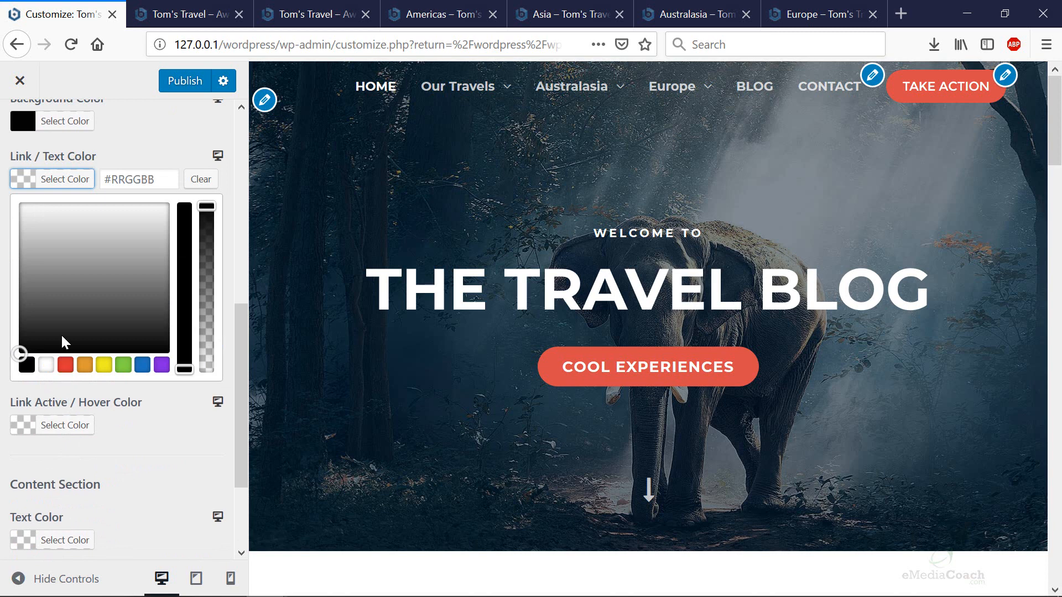
drag(64, 343, 3, 175)
mouse_move(447, 90)
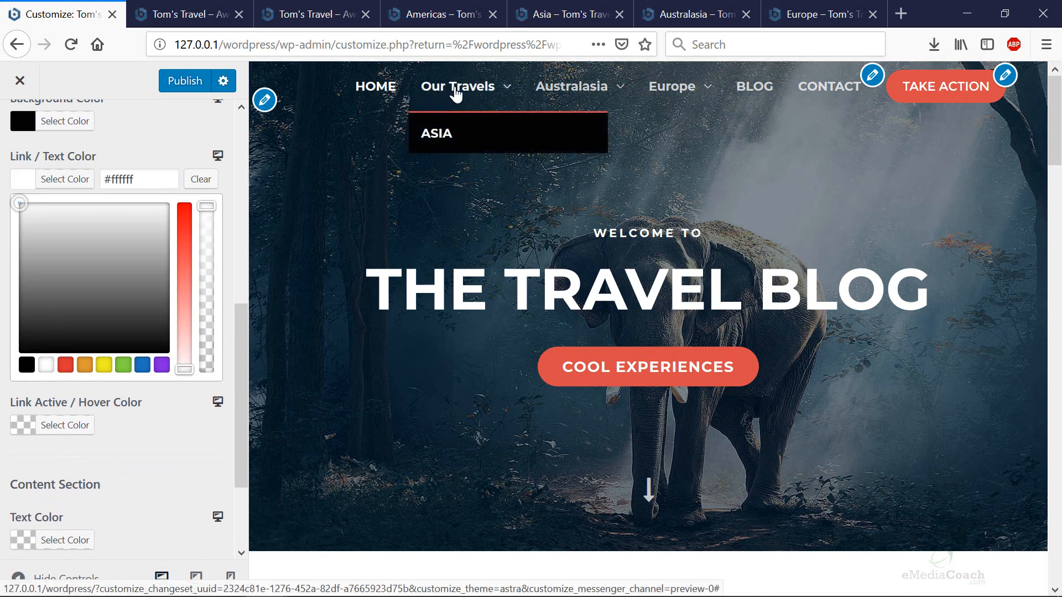
mouse_move(604, 88)
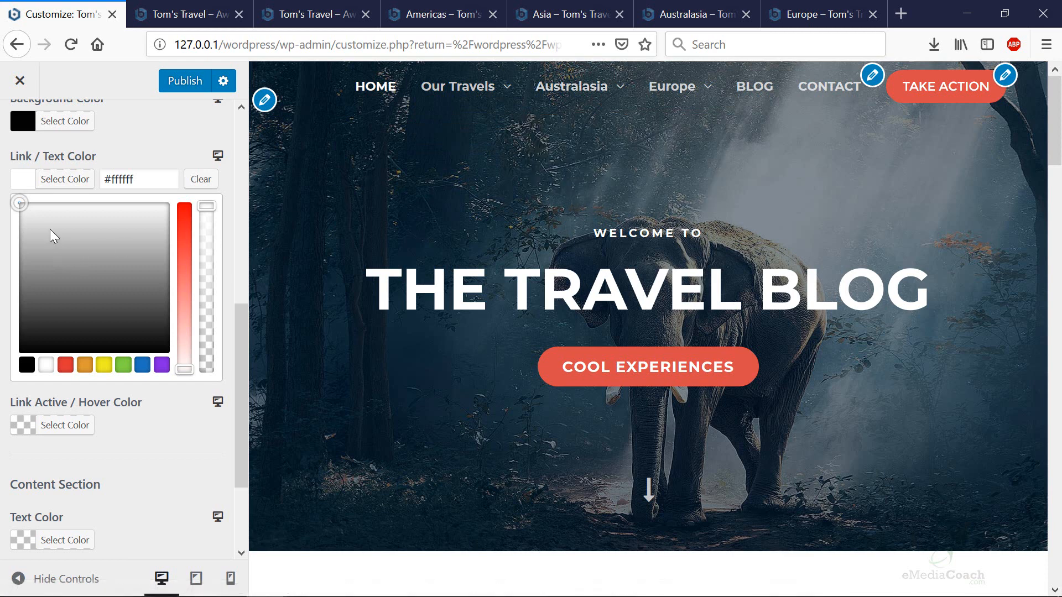
Step: Set the submenu link and text color to #020202 and the submenu background color to #ffffff
drag(50, 220, 3, 362)
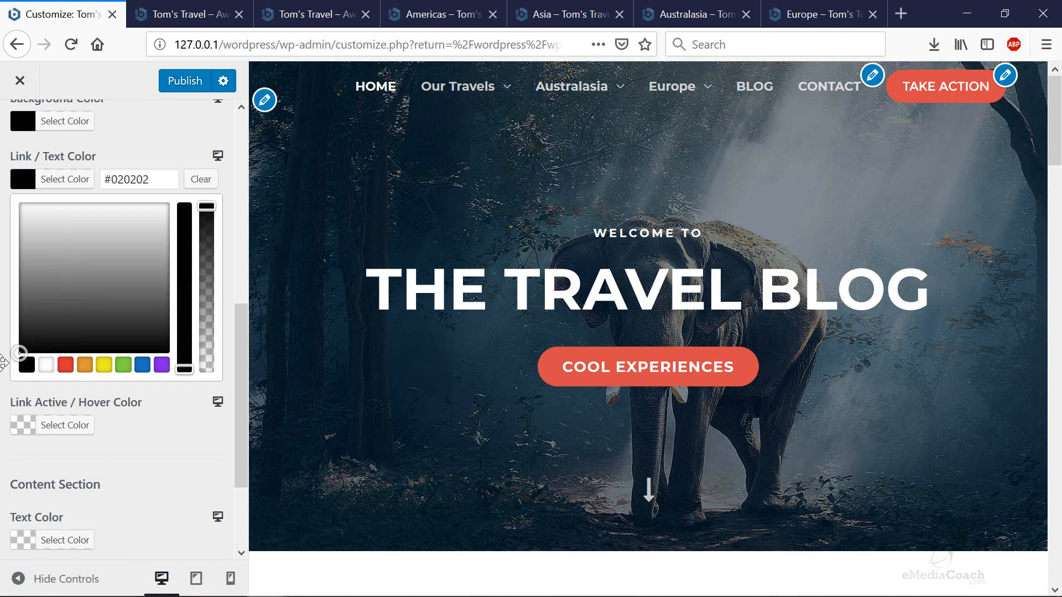
scroll(117, 437, up, 3)
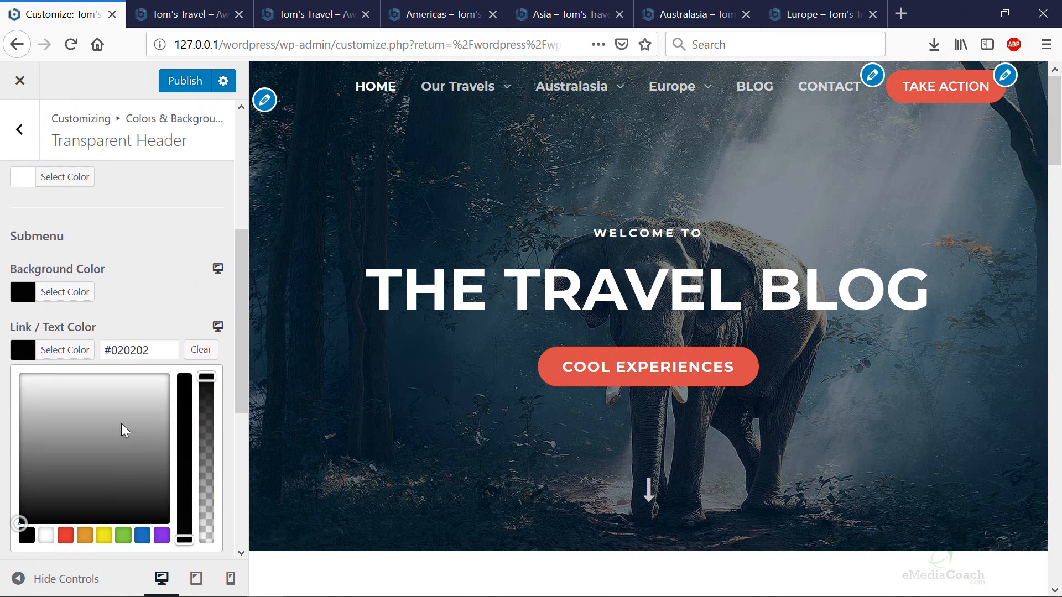
click(67, 302)
drag(23, 328, 18, 319)
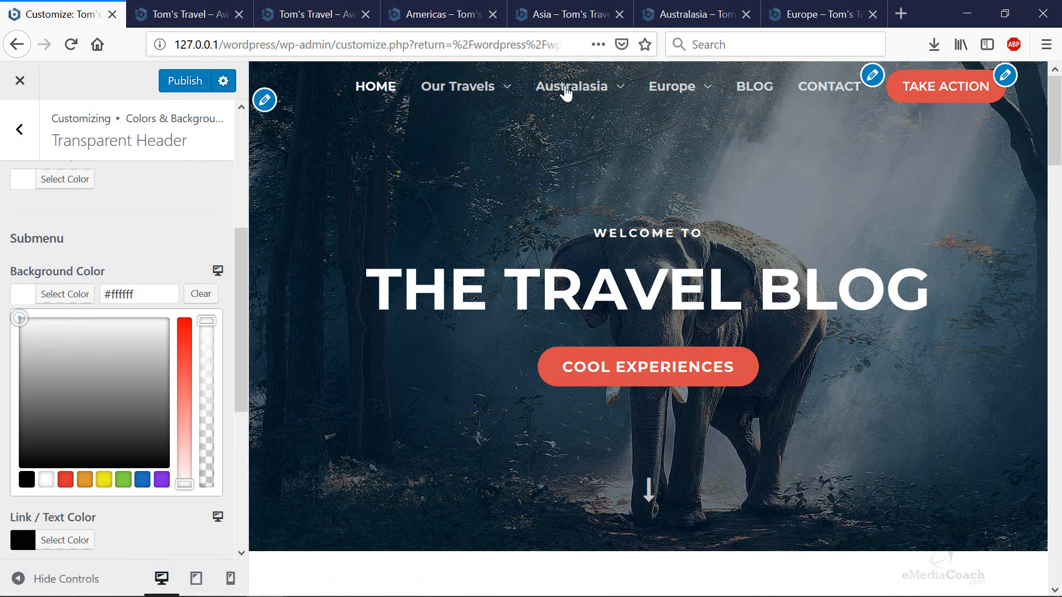
Step: Check the Australasia and Europe dropdowns in the preview, then publish the submenu colors and leave the customizer
mouse_move(567, 91)
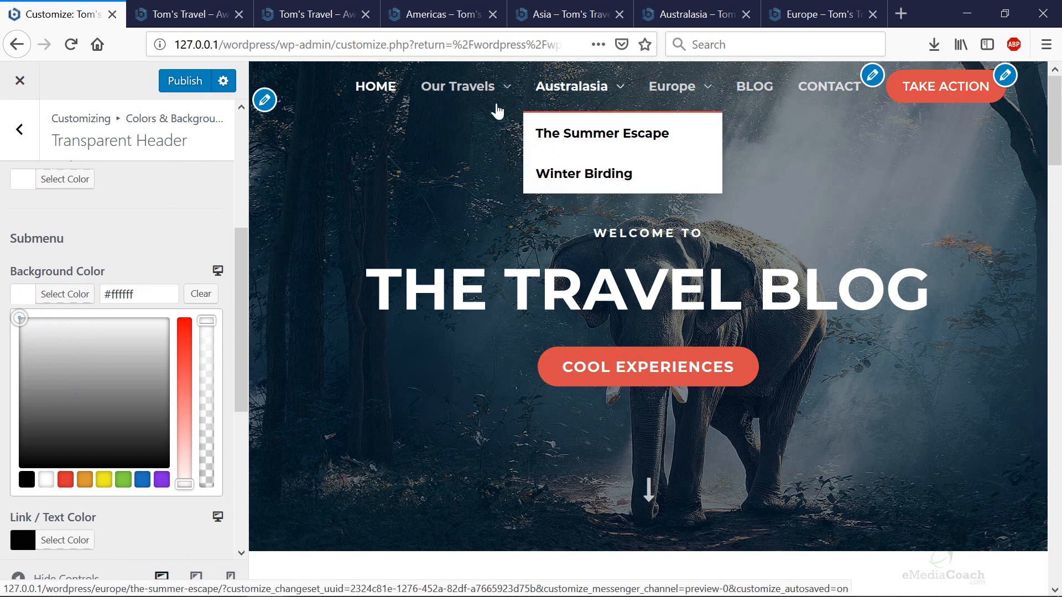
mouse_move(671, 89)
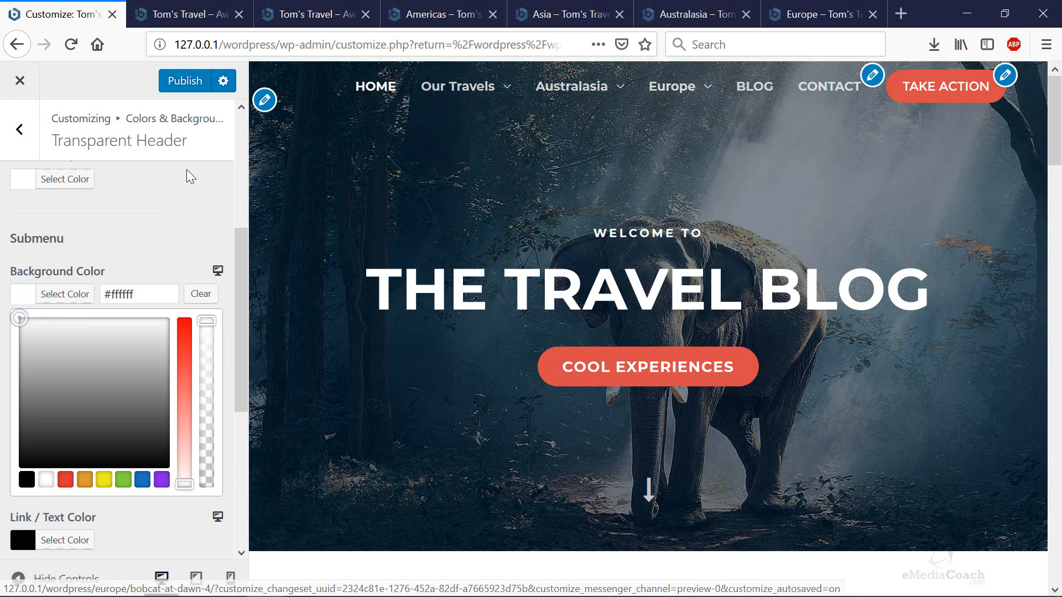
click(200, 83)
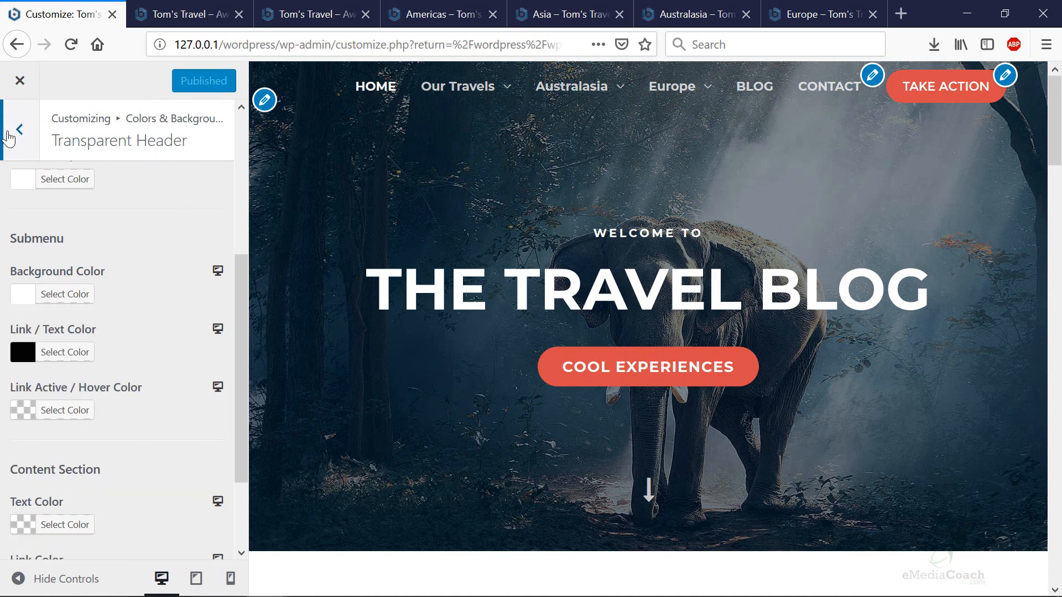
click(6, 123)
click(9, 130)
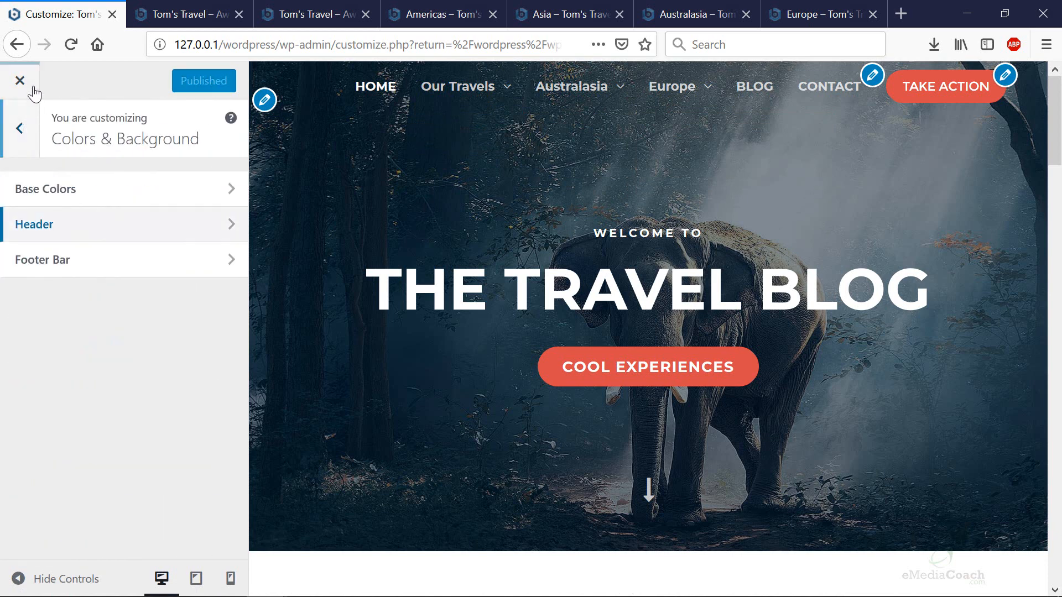
click(20, 128)
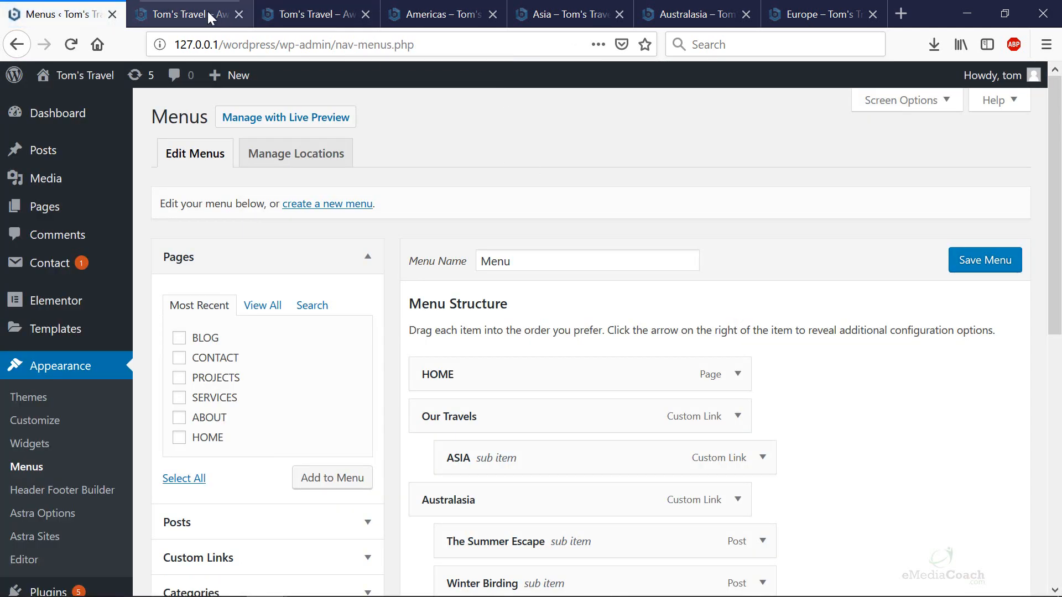
Step: Check the Our Travels, Australasia and Europe dropdowns on the live homepage and open The Summer Escape post
click(210, 15)
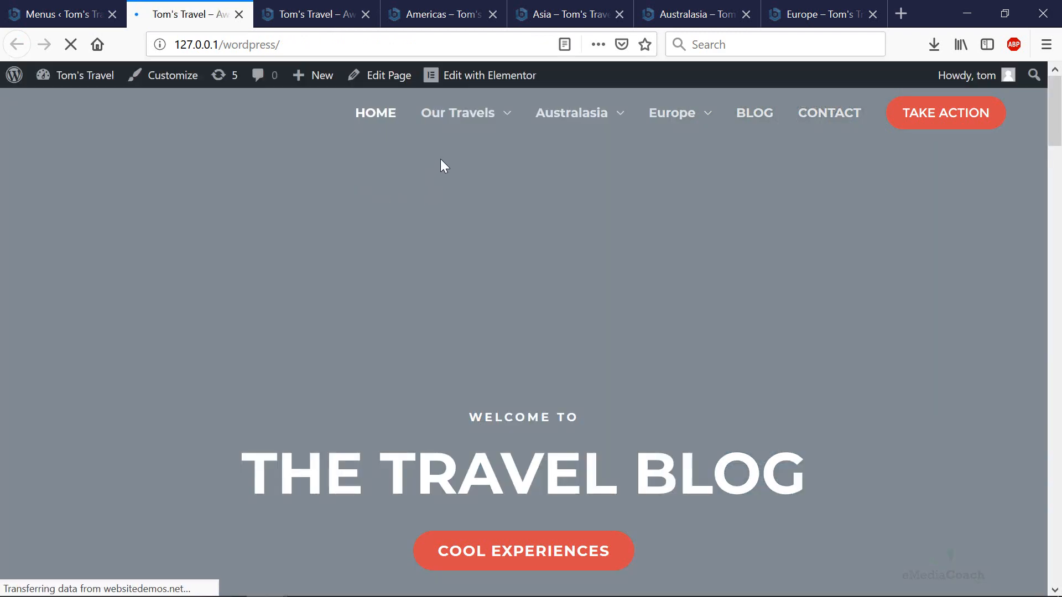
mouse_move(467, 131)
mouse_move(715, 105)
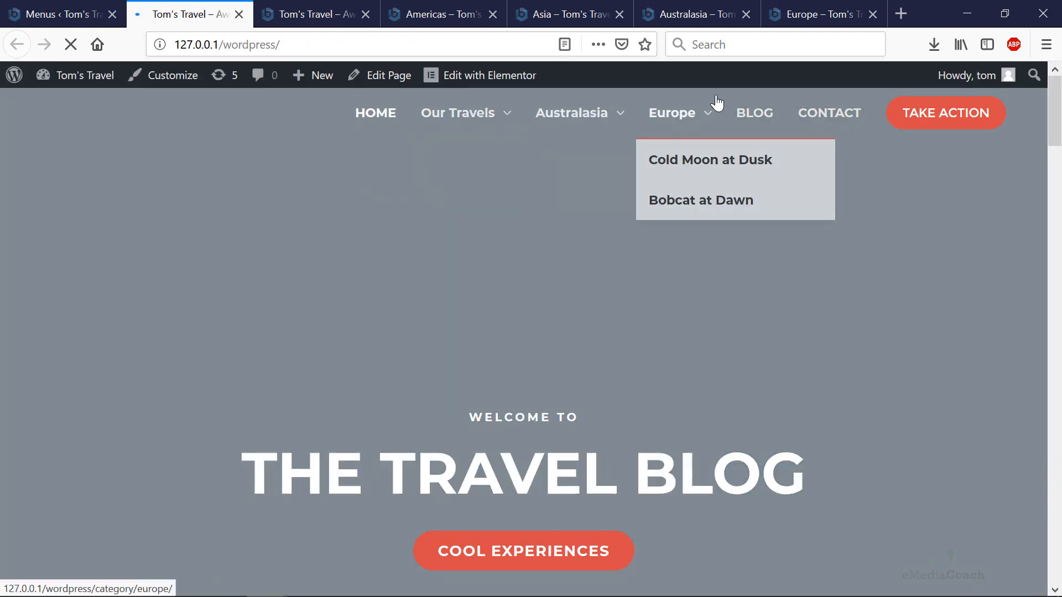
mouse_move(563, 116)
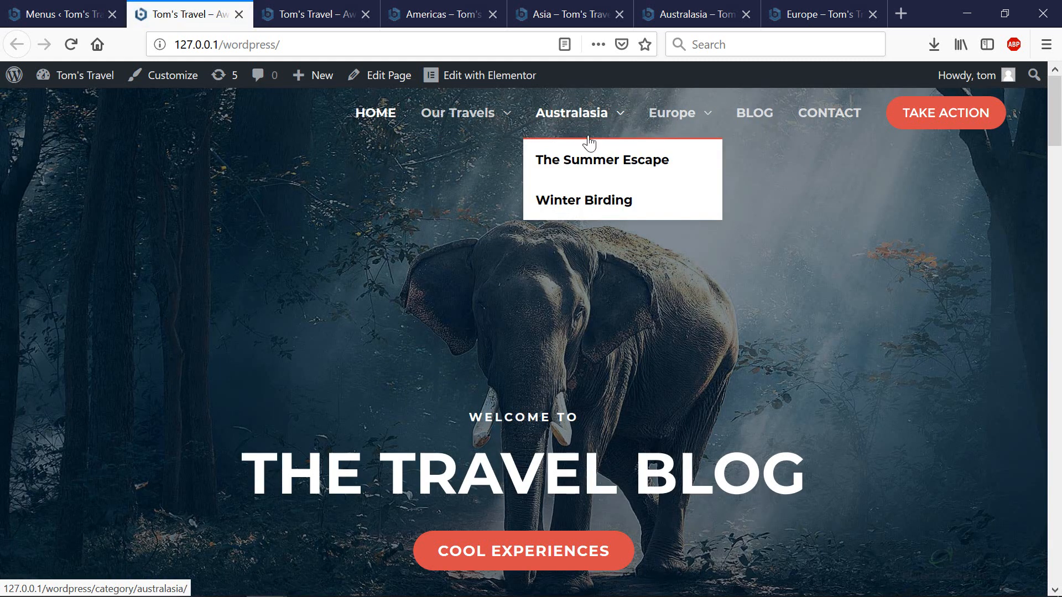
click(597, 173)
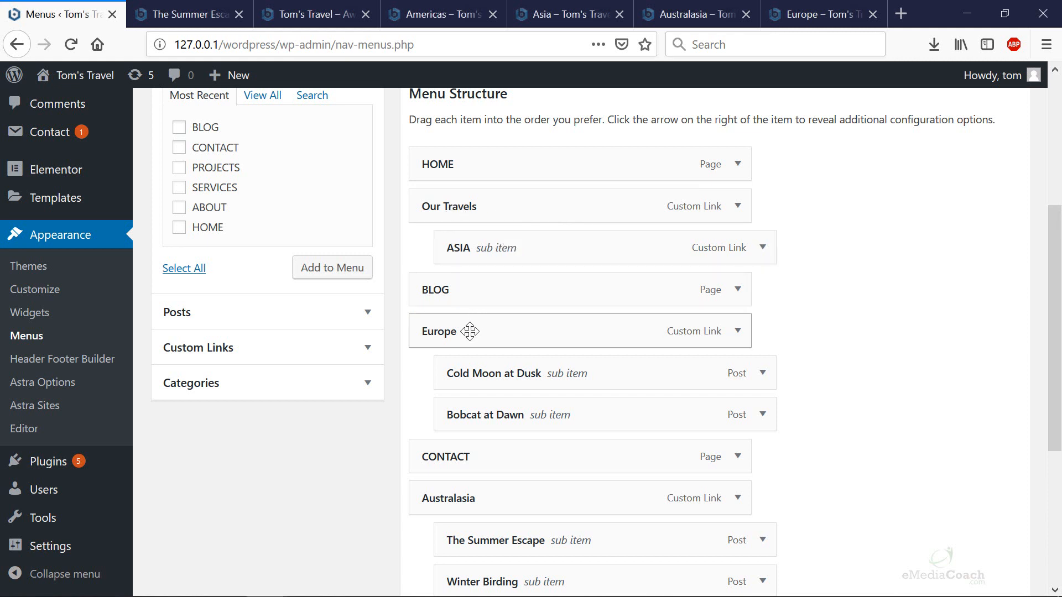
Step: Nest Europe and Australasia with their posts as sub items under Our Travels and save the menu
drag(470, 331, 504, 293)
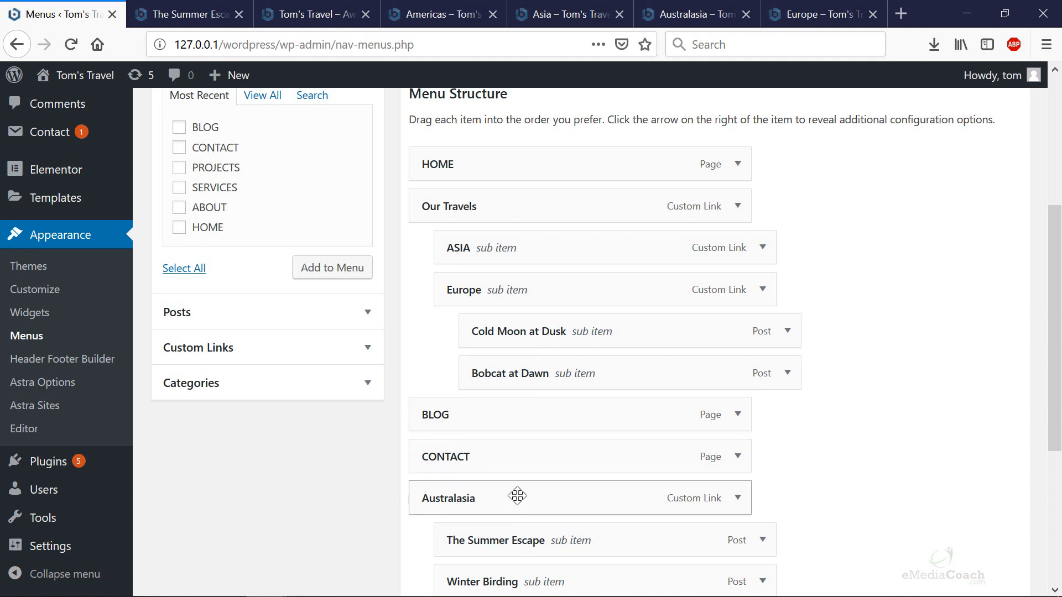
drag(518, 496, 549, 413)
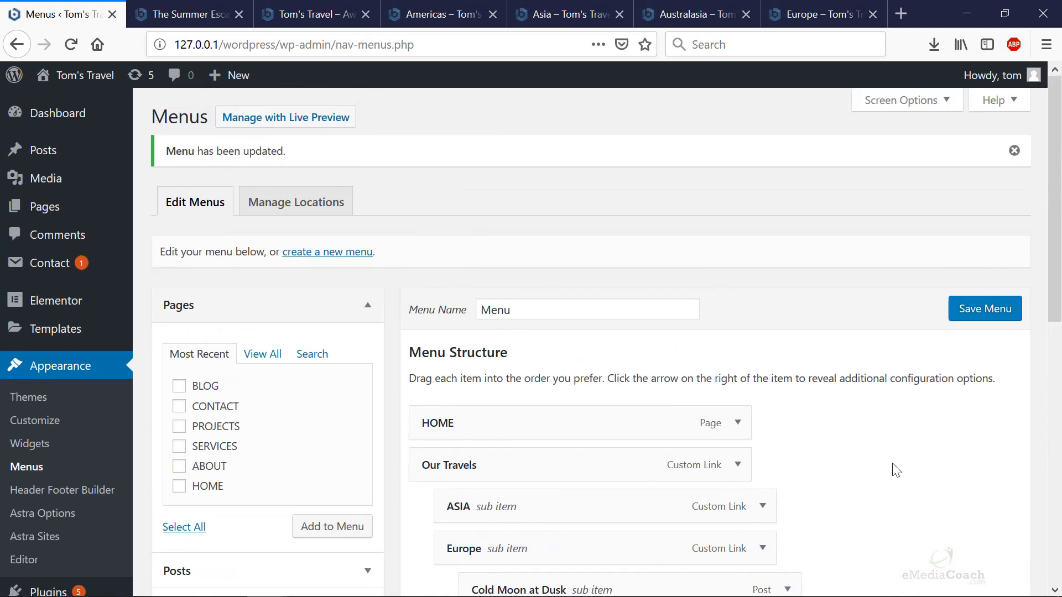
click(1011, 316)
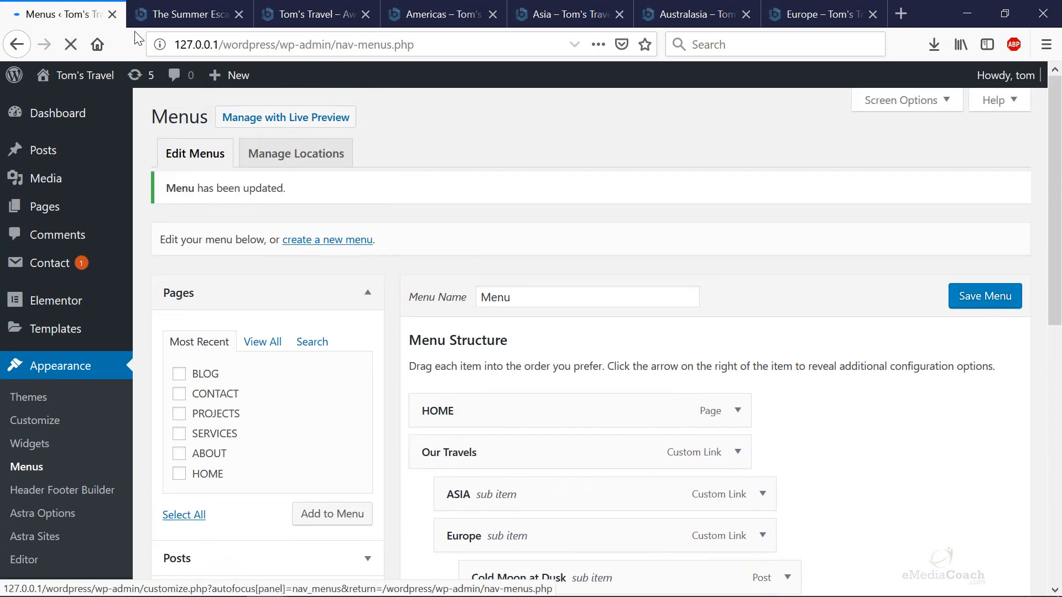
Step: Reload The Summer Escape page and check the nested Europe and Australasia submenus under Our Travels
click(178, 12)
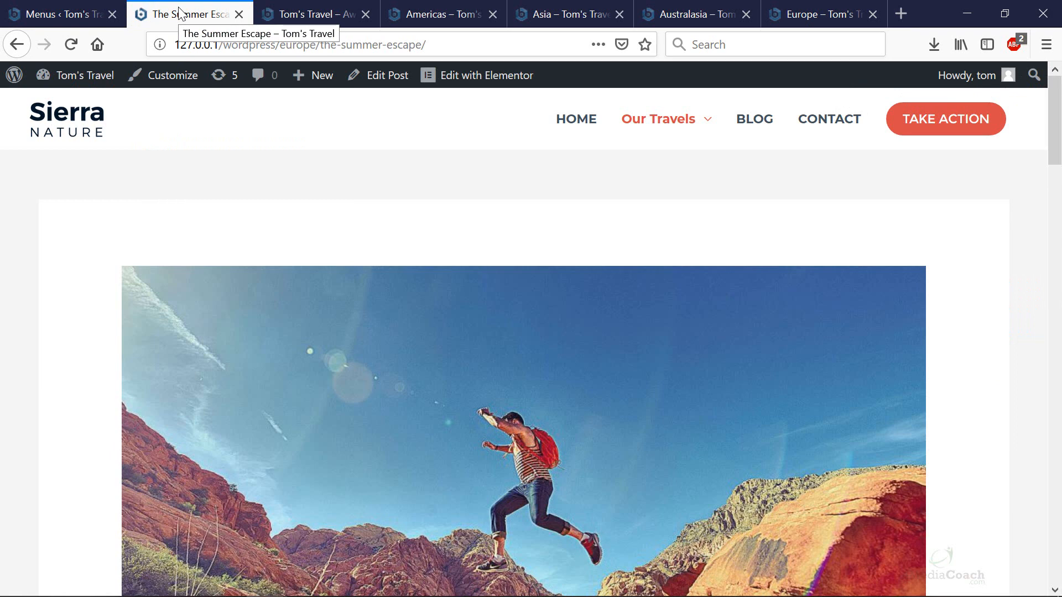
key(F5)
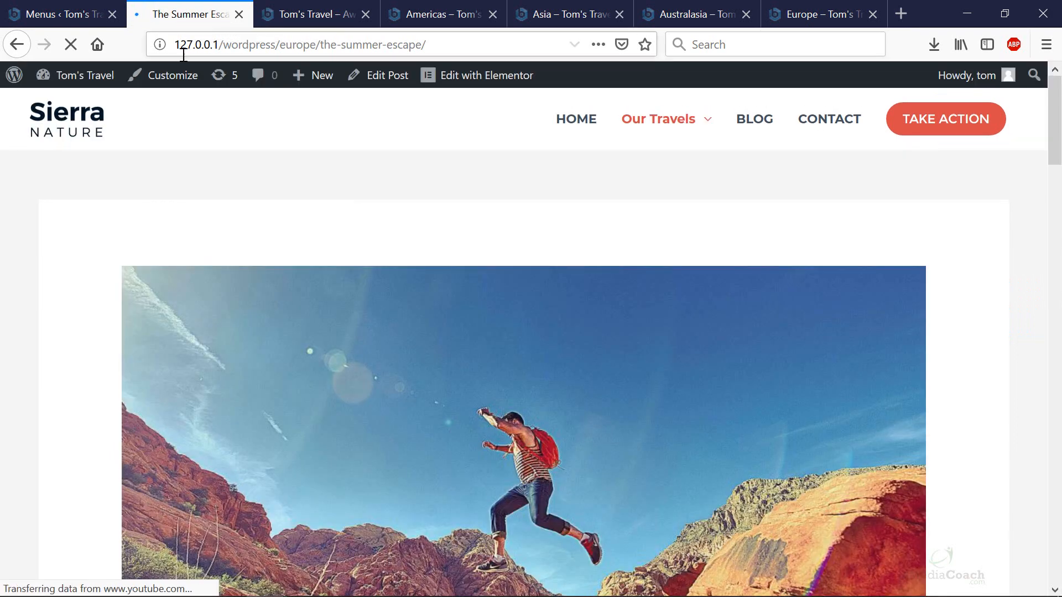
mouse_move(685, 133)
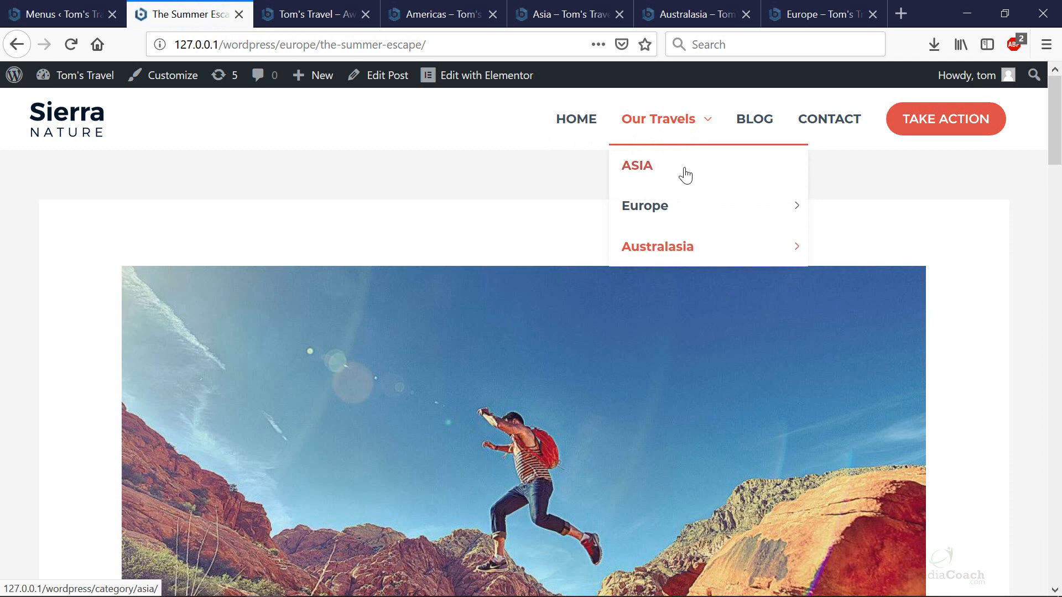
mouse_move(741, 206)
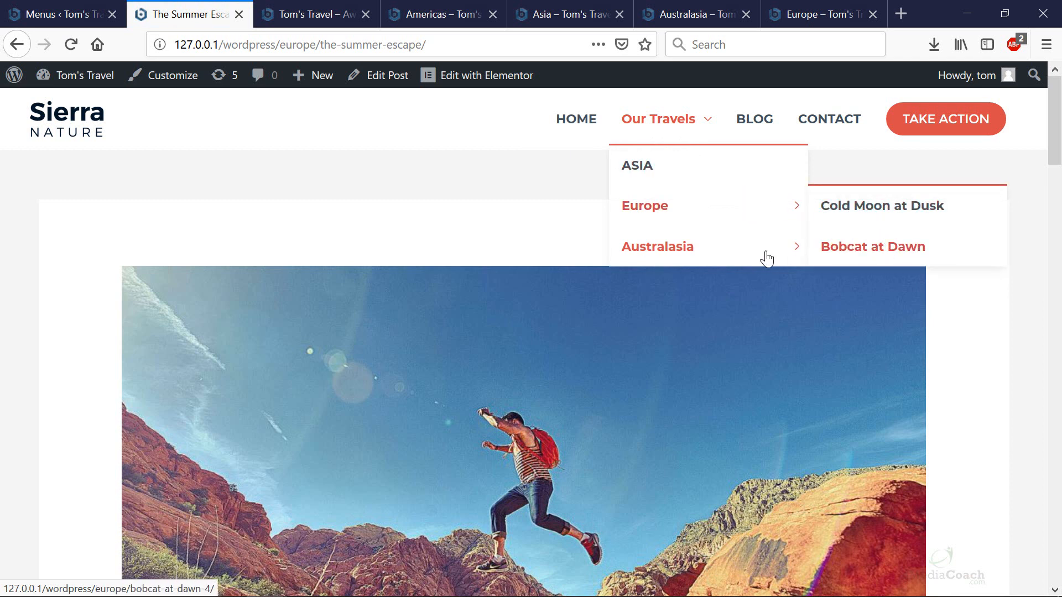
mouse_move(703, 266)
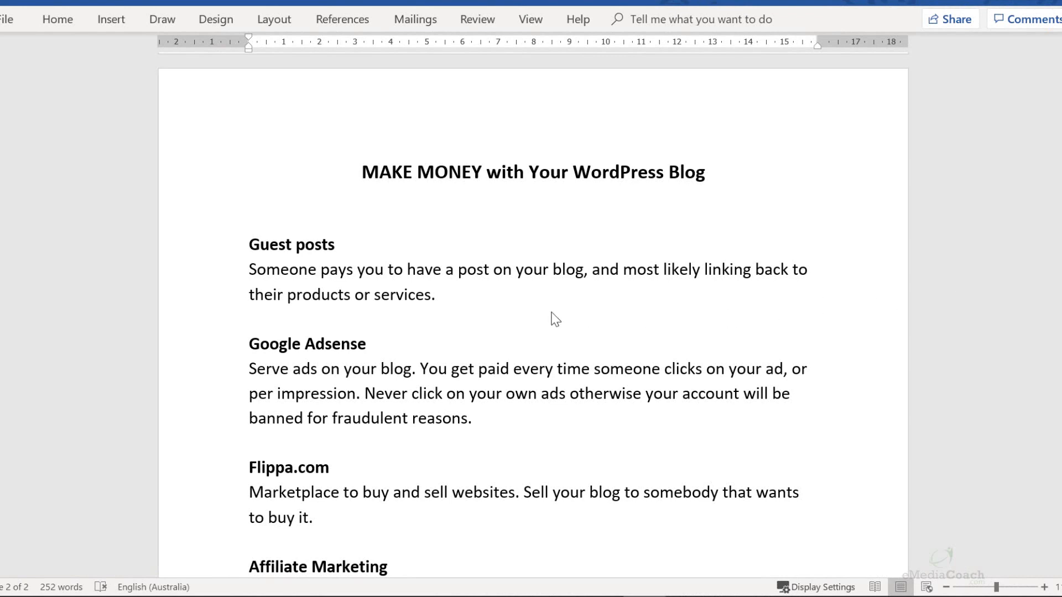
Step: Switch to the Word notes and highlight the example domain mytravelblog.com in the WordPress.org section
scroll(552, 317, up, 5)
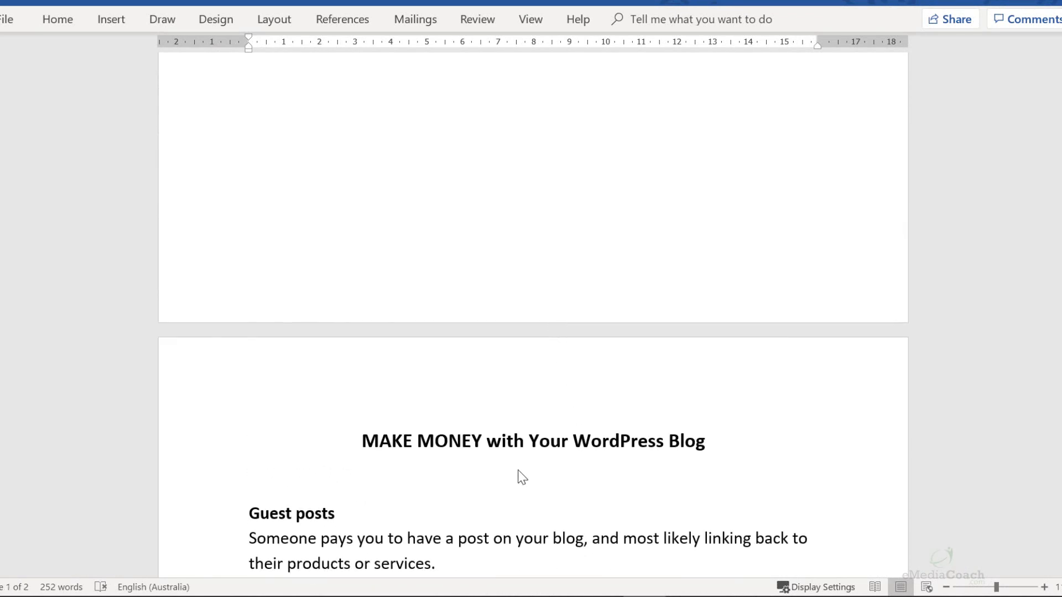
scroll(520, 471, down, 10)
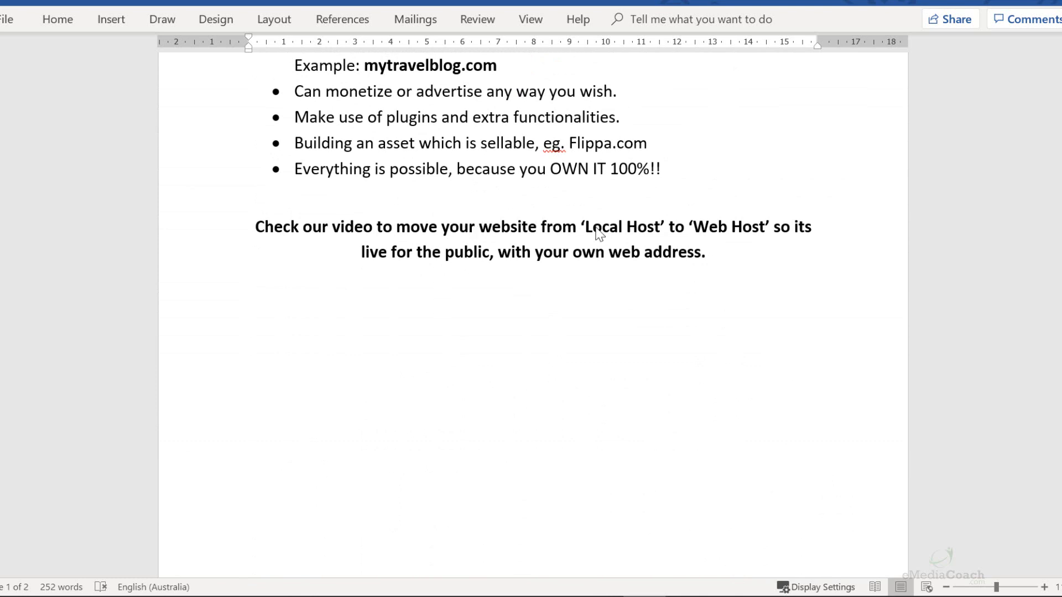
scroll(598, 232, up, 3)
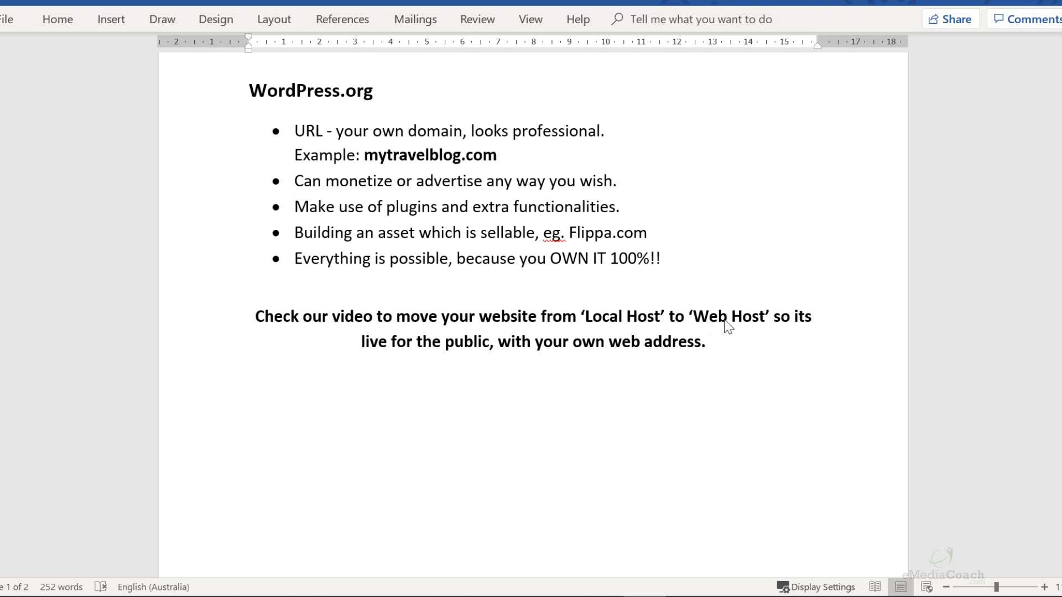
drag(497, 157, 365, 159)
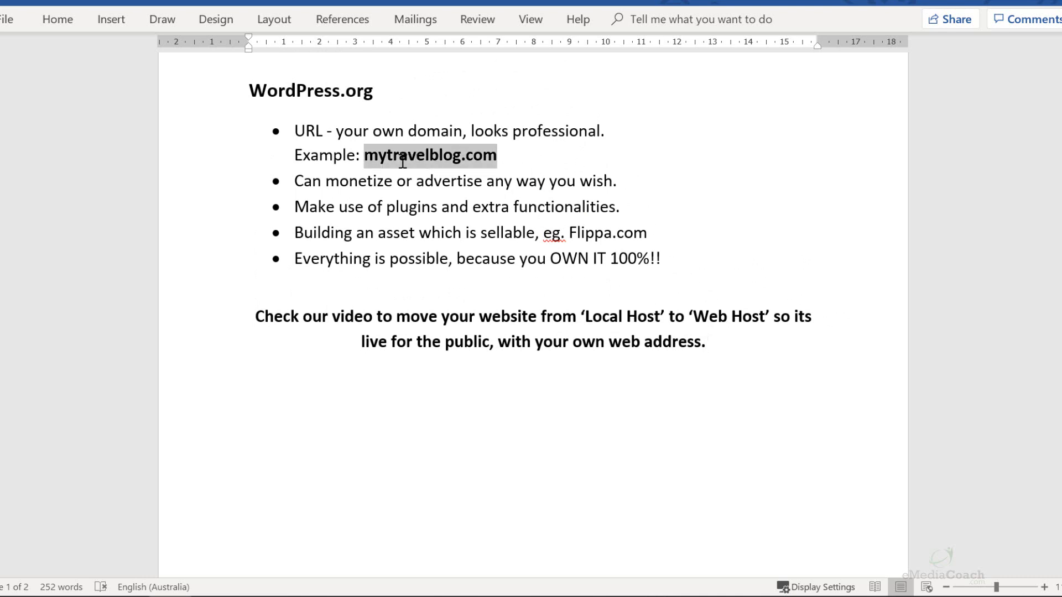
Step: Read the blog income notes on Guest posts, Google Adsense, Flippa.com and Affiliate Marketing
scroll(492, 266, down, 5)
scroll(516, 304, down, 6)
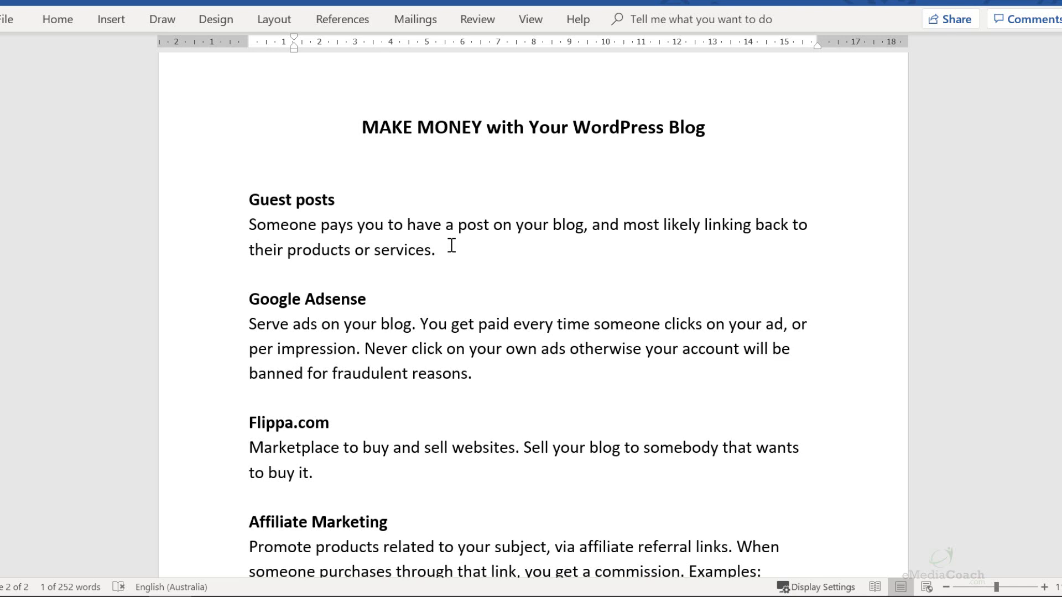
scroll(464, 245, down, 3)
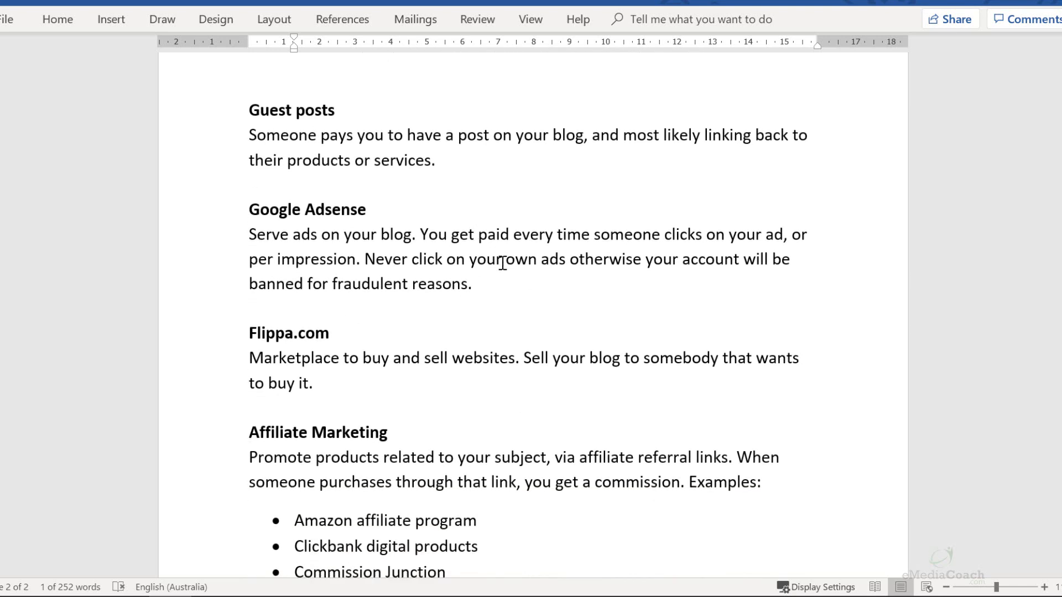
click(507, 277)
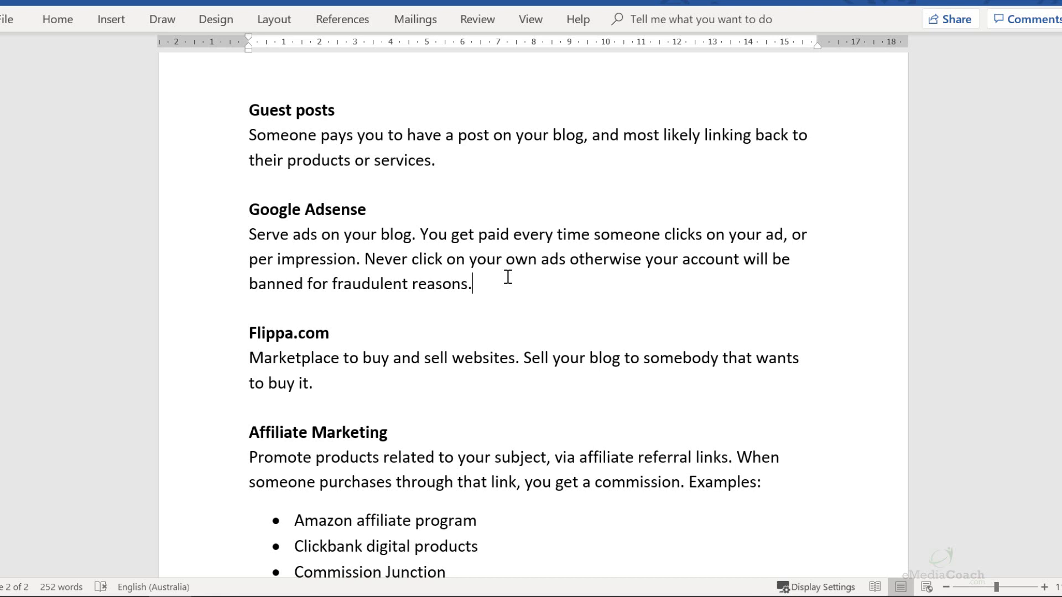
scroll(508, 276, down, 2)
click(507, 284)
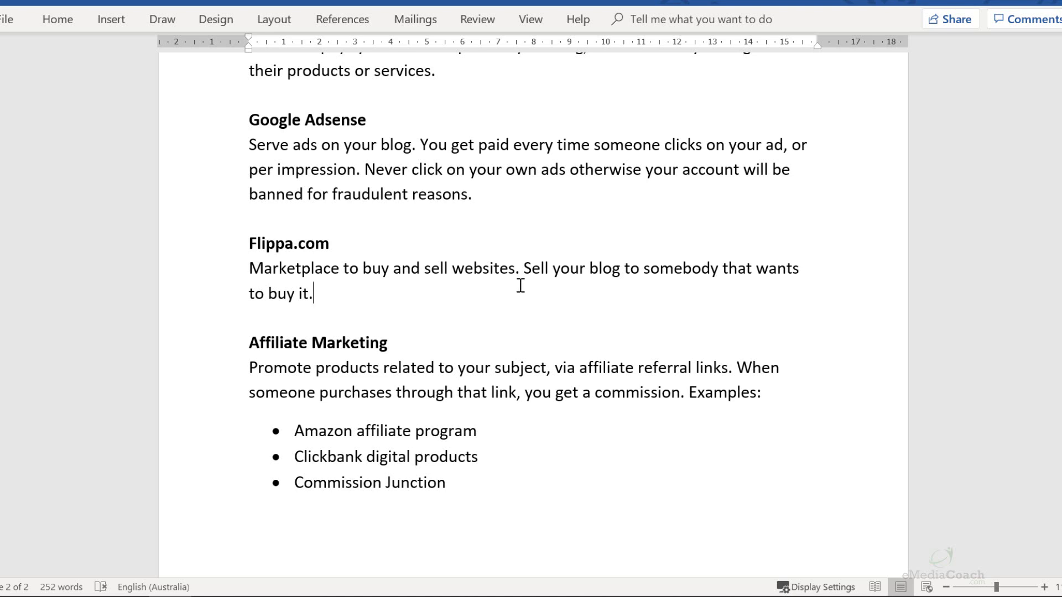
scroll(520, 286, down, 3)
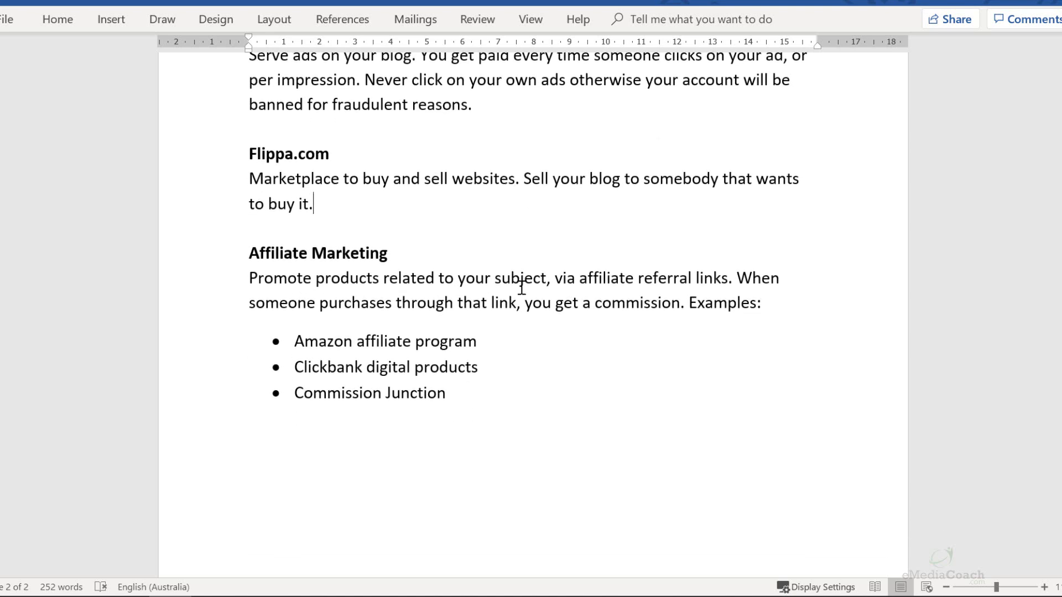
Step: Add the bullet "Any big company" after Commission Junction in the Affiliate Marketing examples
click(795, 310)
click(604, 349)
click(541, 365)
click(479, 389)
key(Return)
text(Any b)
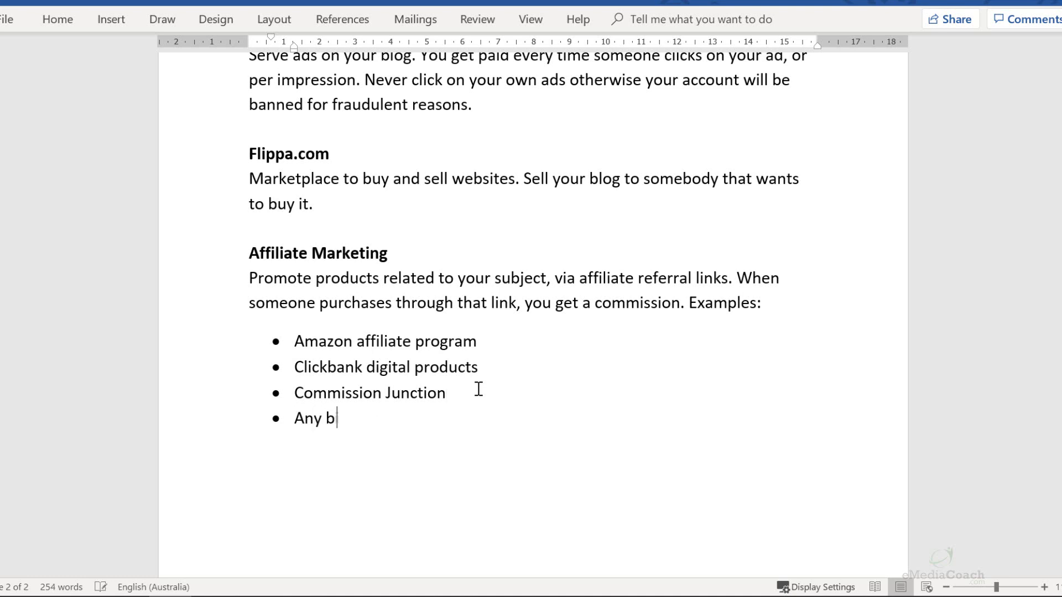
text(ig company)
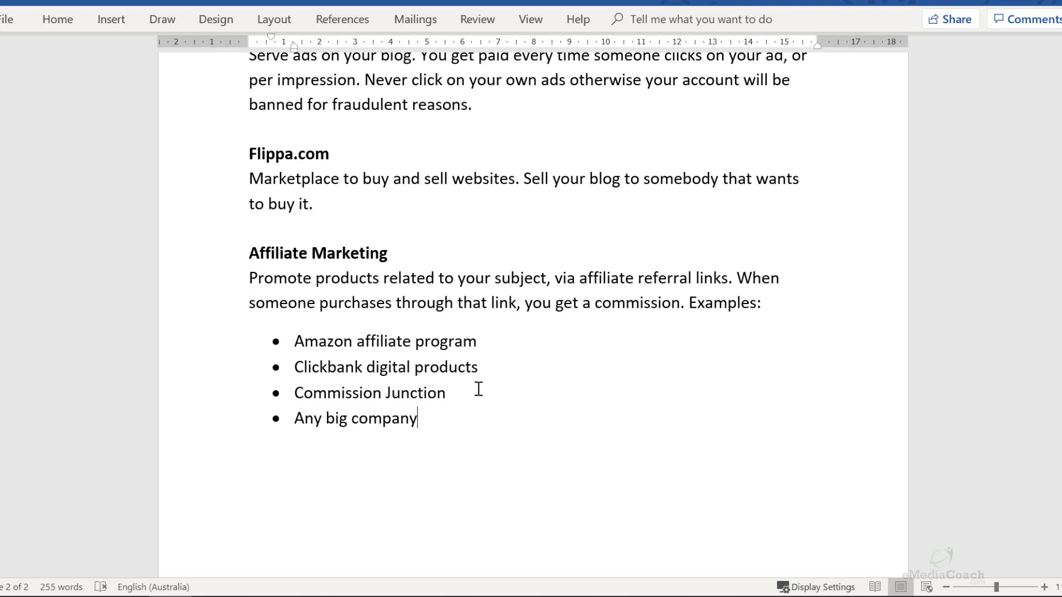
scroll(441, 382, up, 6)
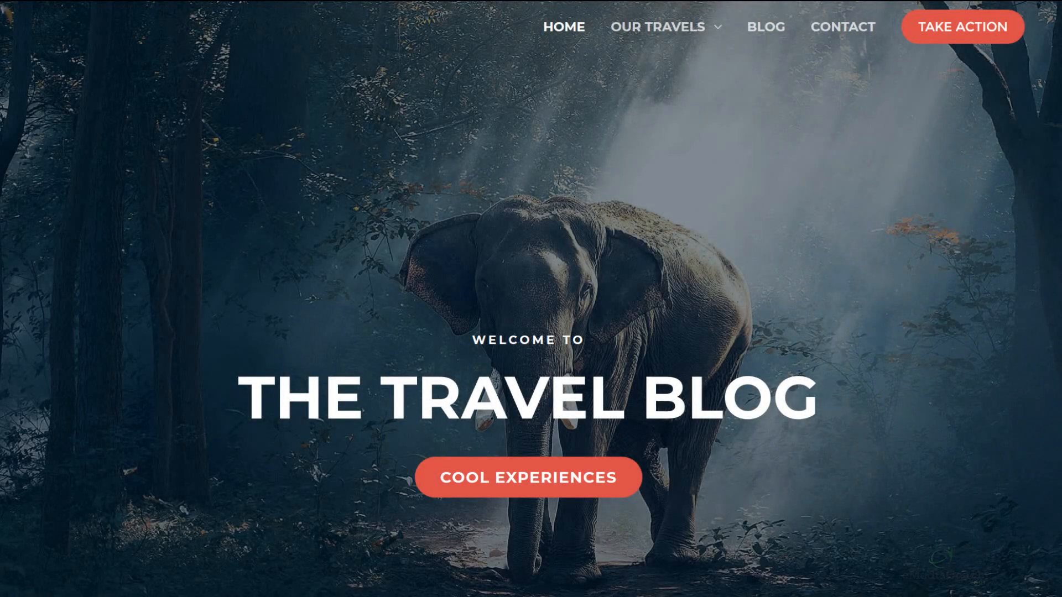
Step: Switch back to the website and look over the travel blog homepage from the hero to the About Us section
scroll(858, 146, down, 15)
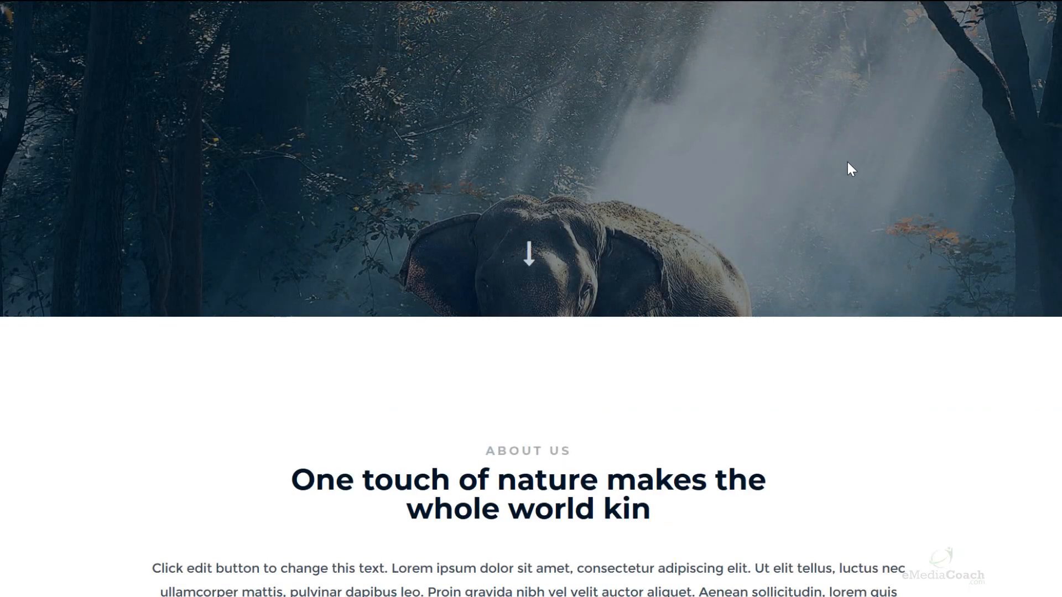
scroll(774, 238, down, 5)
scroll(720, 241, up, 20)
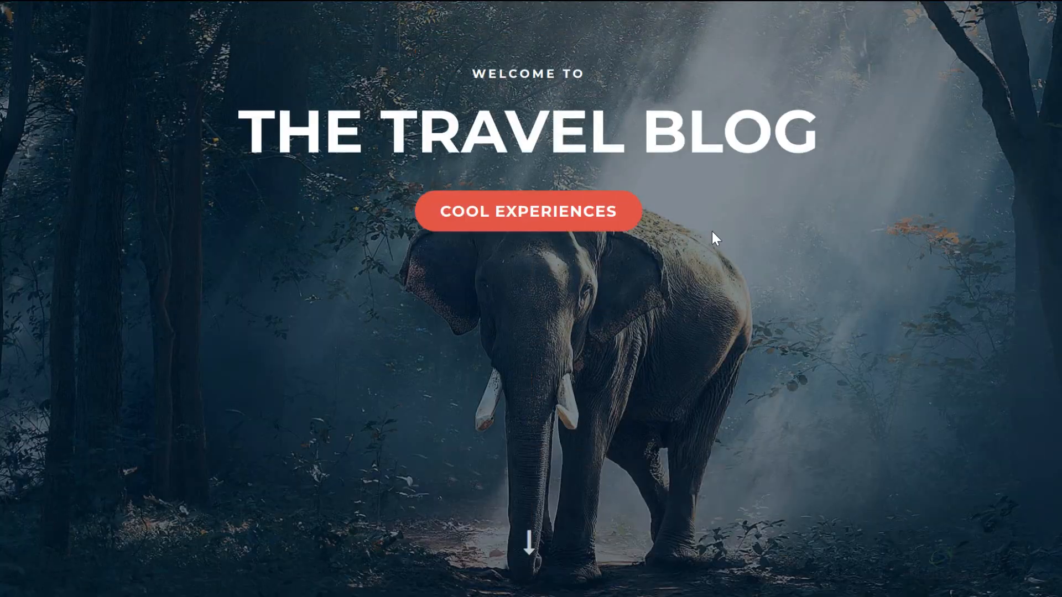
Step: Open the Winter Birding post from the Australasia submenu of Our Travels and look through its content
mouse_move(673, 29)
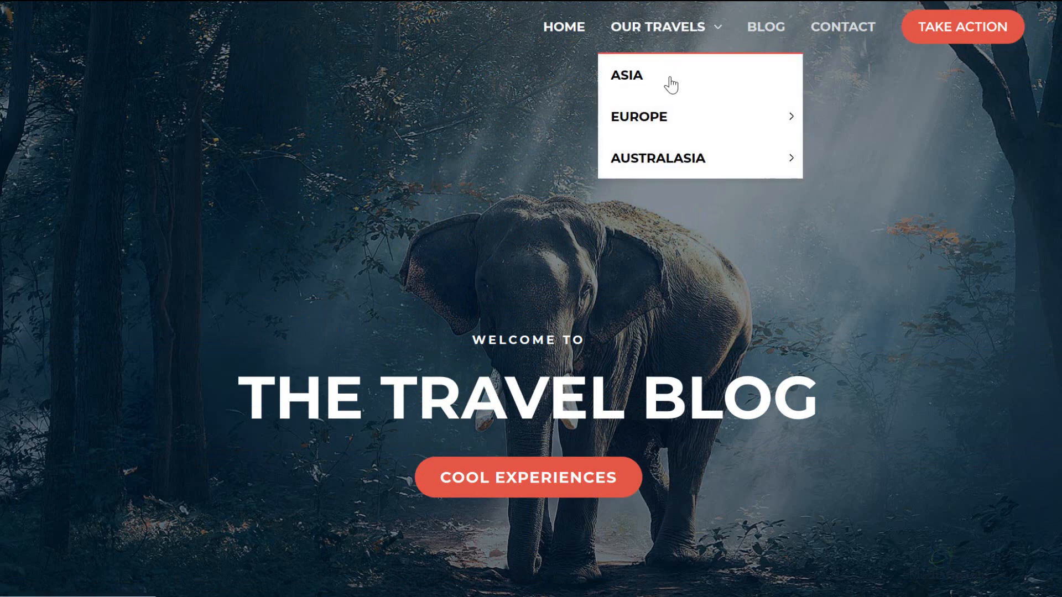
mouse_move(678, 138)
mouse_move(678, 161)
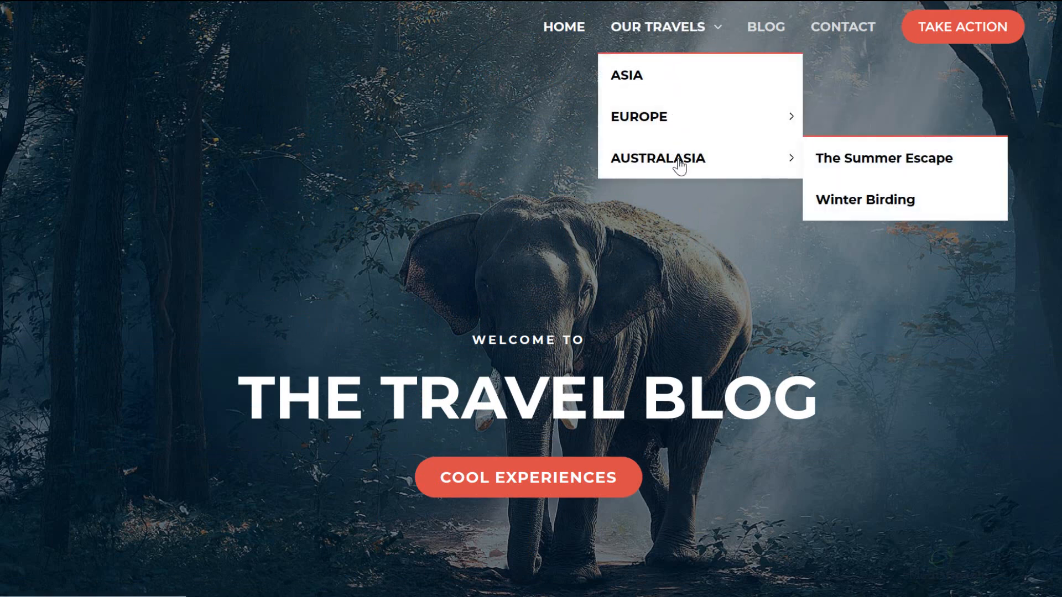
click(861, 205)
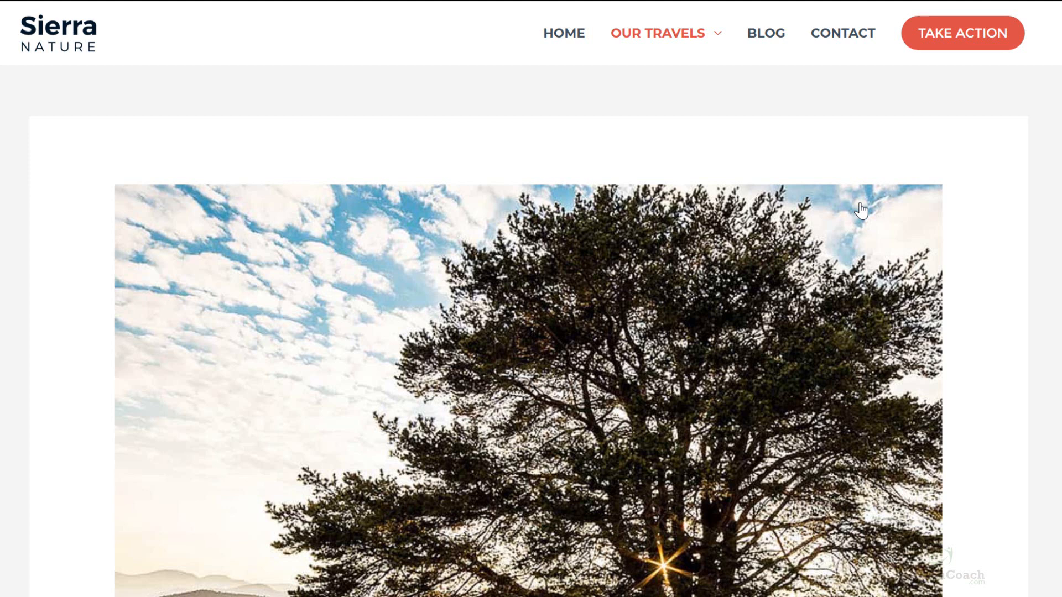
scroll(849, 277, down, 20)
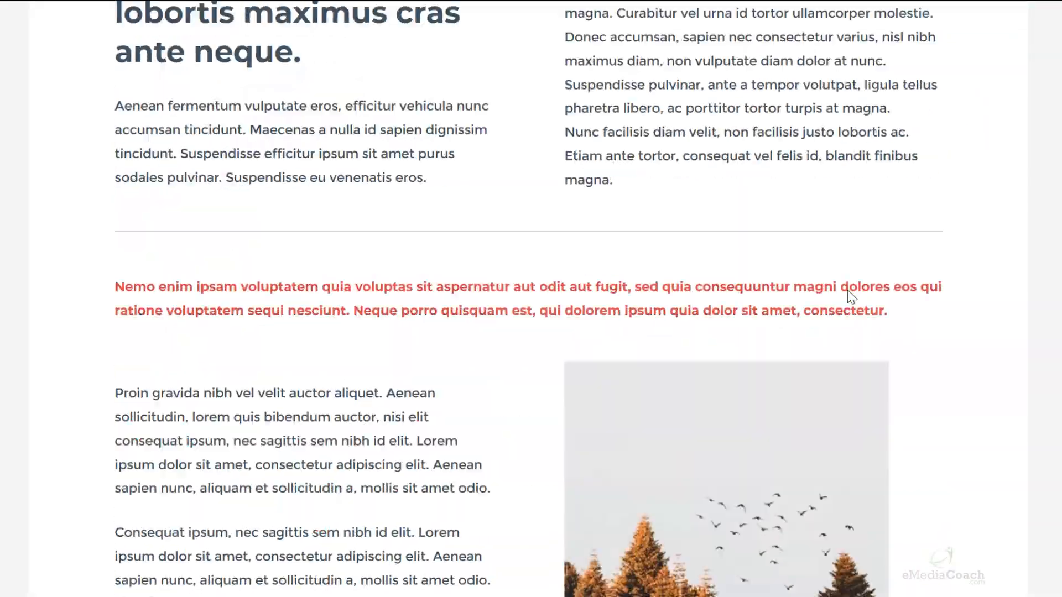
Step: Look over the rest of the Winter Birding post and return to the site's homepage
scroll(847, 298, down, 5)
scroll(847, 301, up, 20)
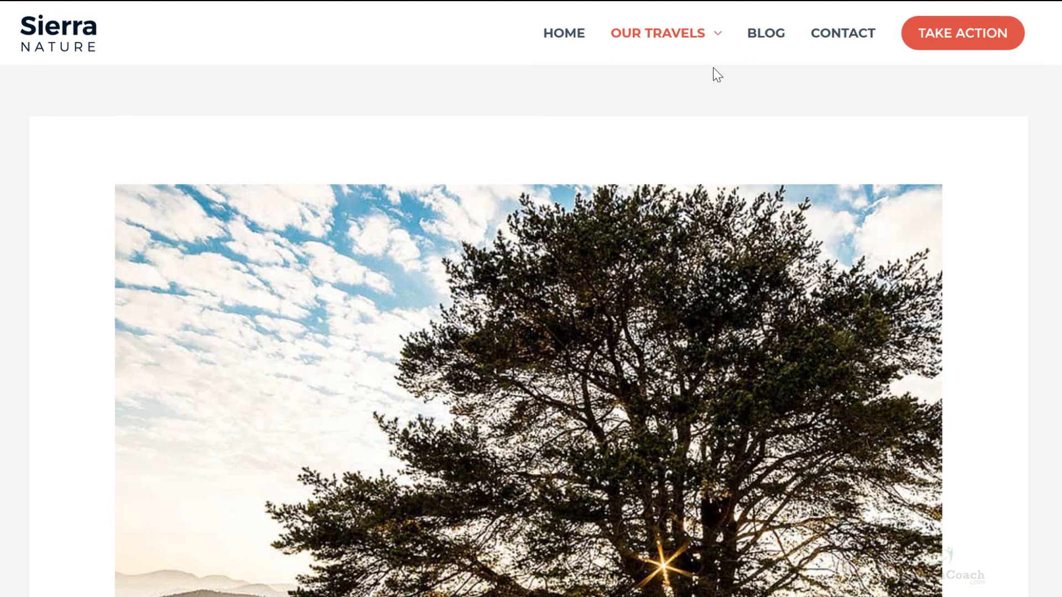
click(554, 39)
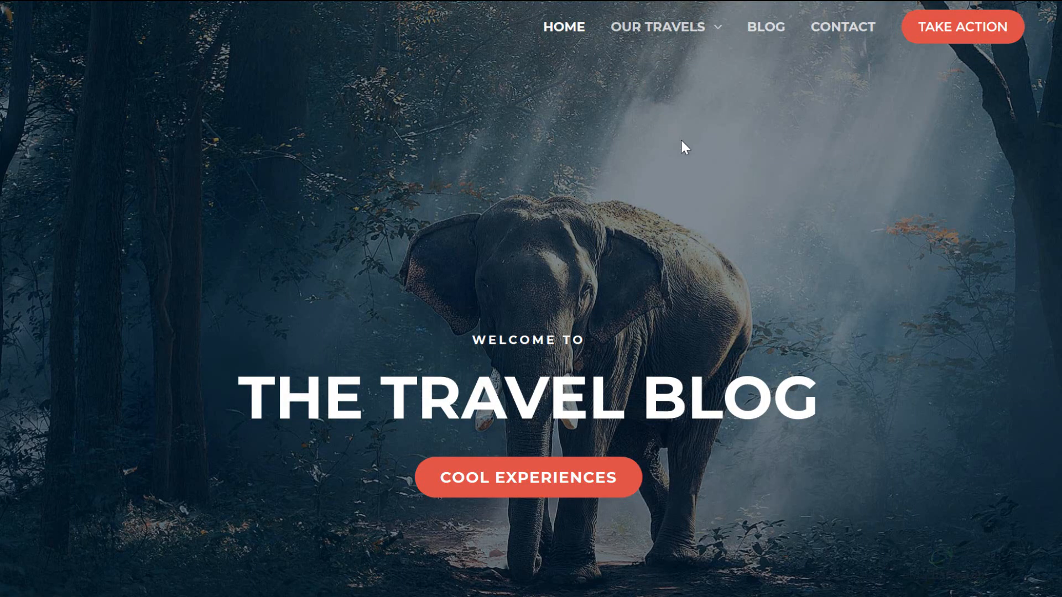
Step: Open the Blog page and look through its post grid and the featured posts section below it
click(766, 29)
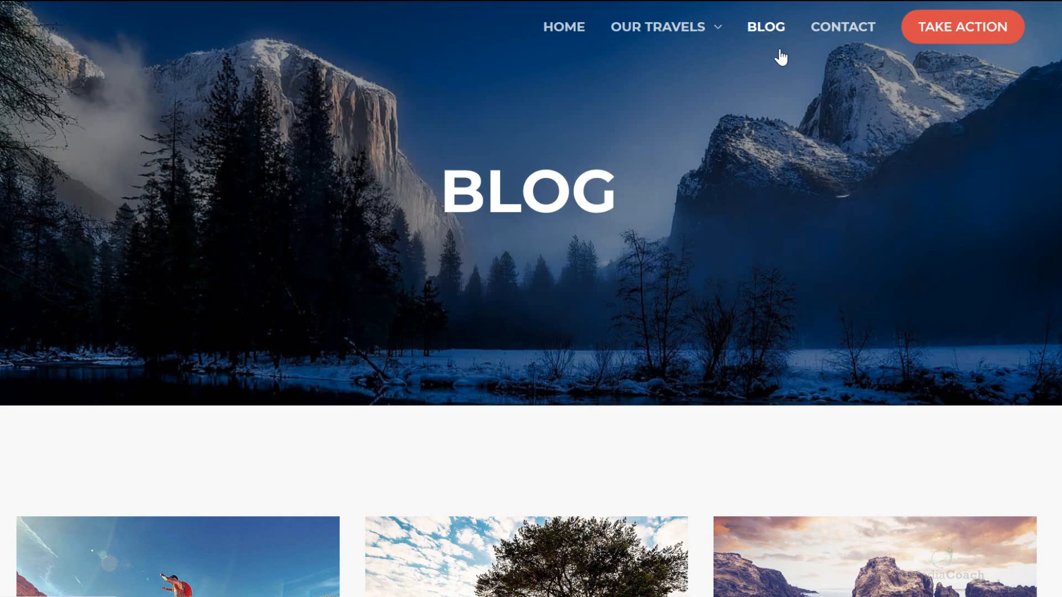
scroll(827, 191, down, 9)
scroll(847, 215, down, 8)
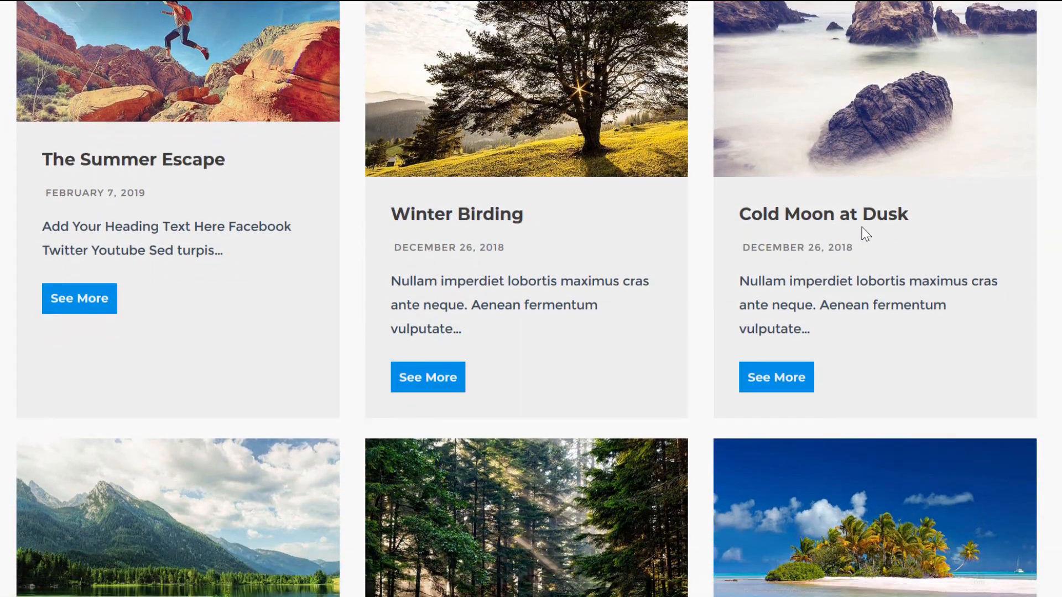
scroll(862, 227, down, 8)
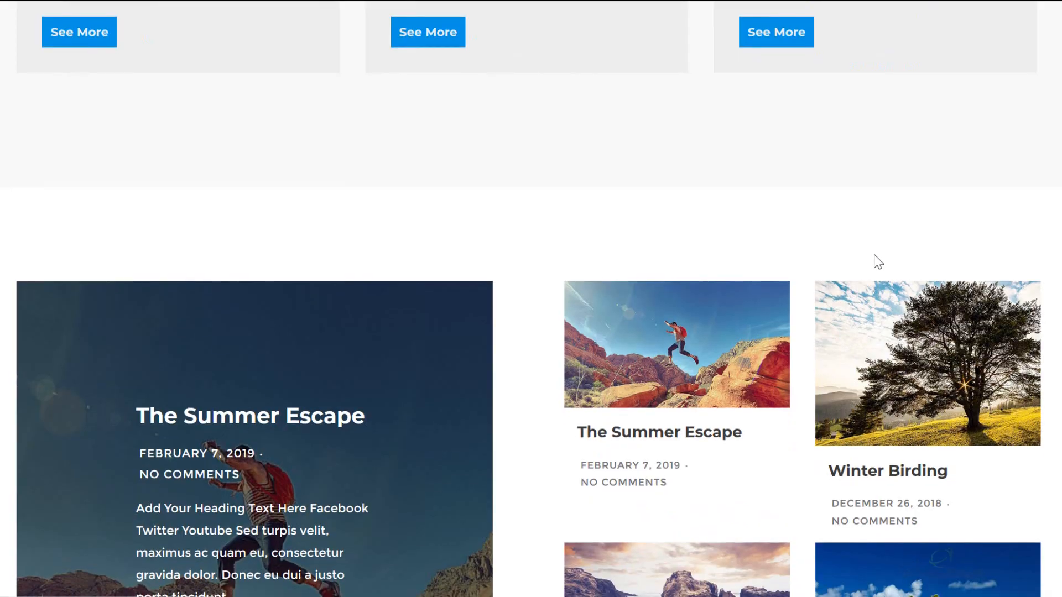
scroll(902, 288, down, 12)
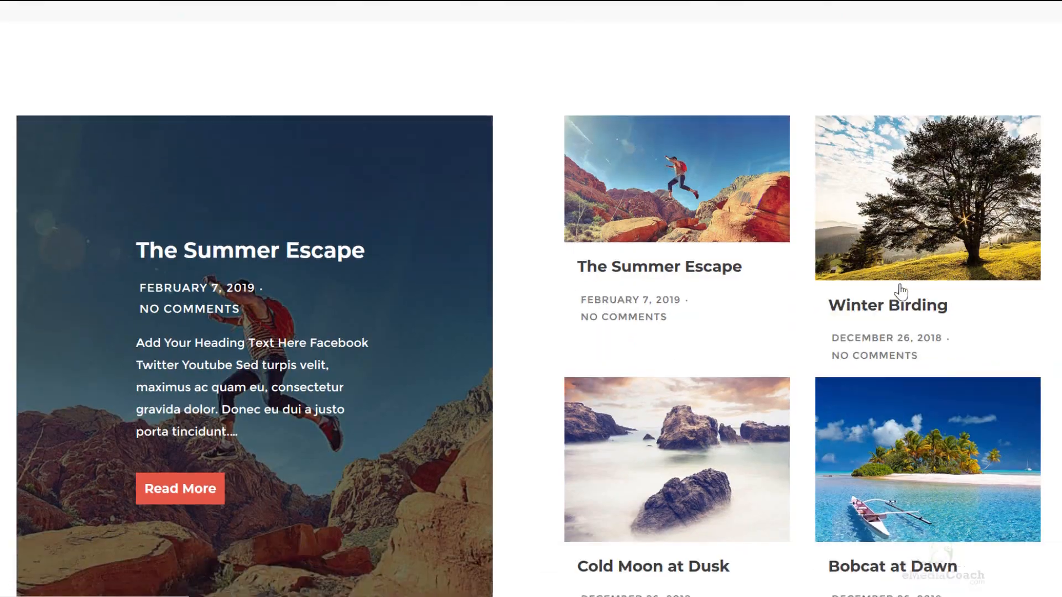
scroll(920, 299, up, 11)
scroll(920, 302, up, 15)
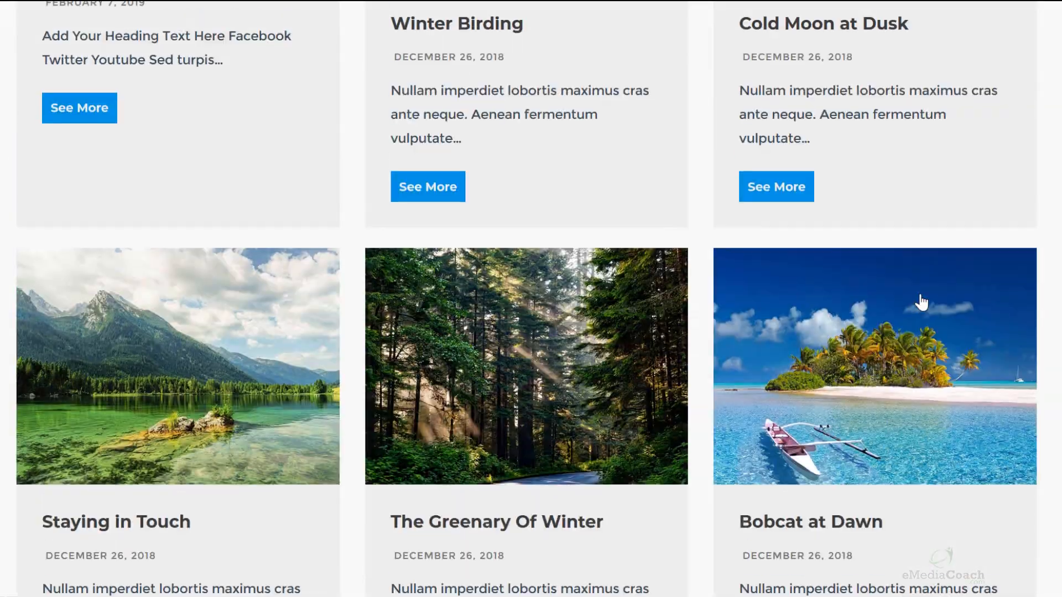